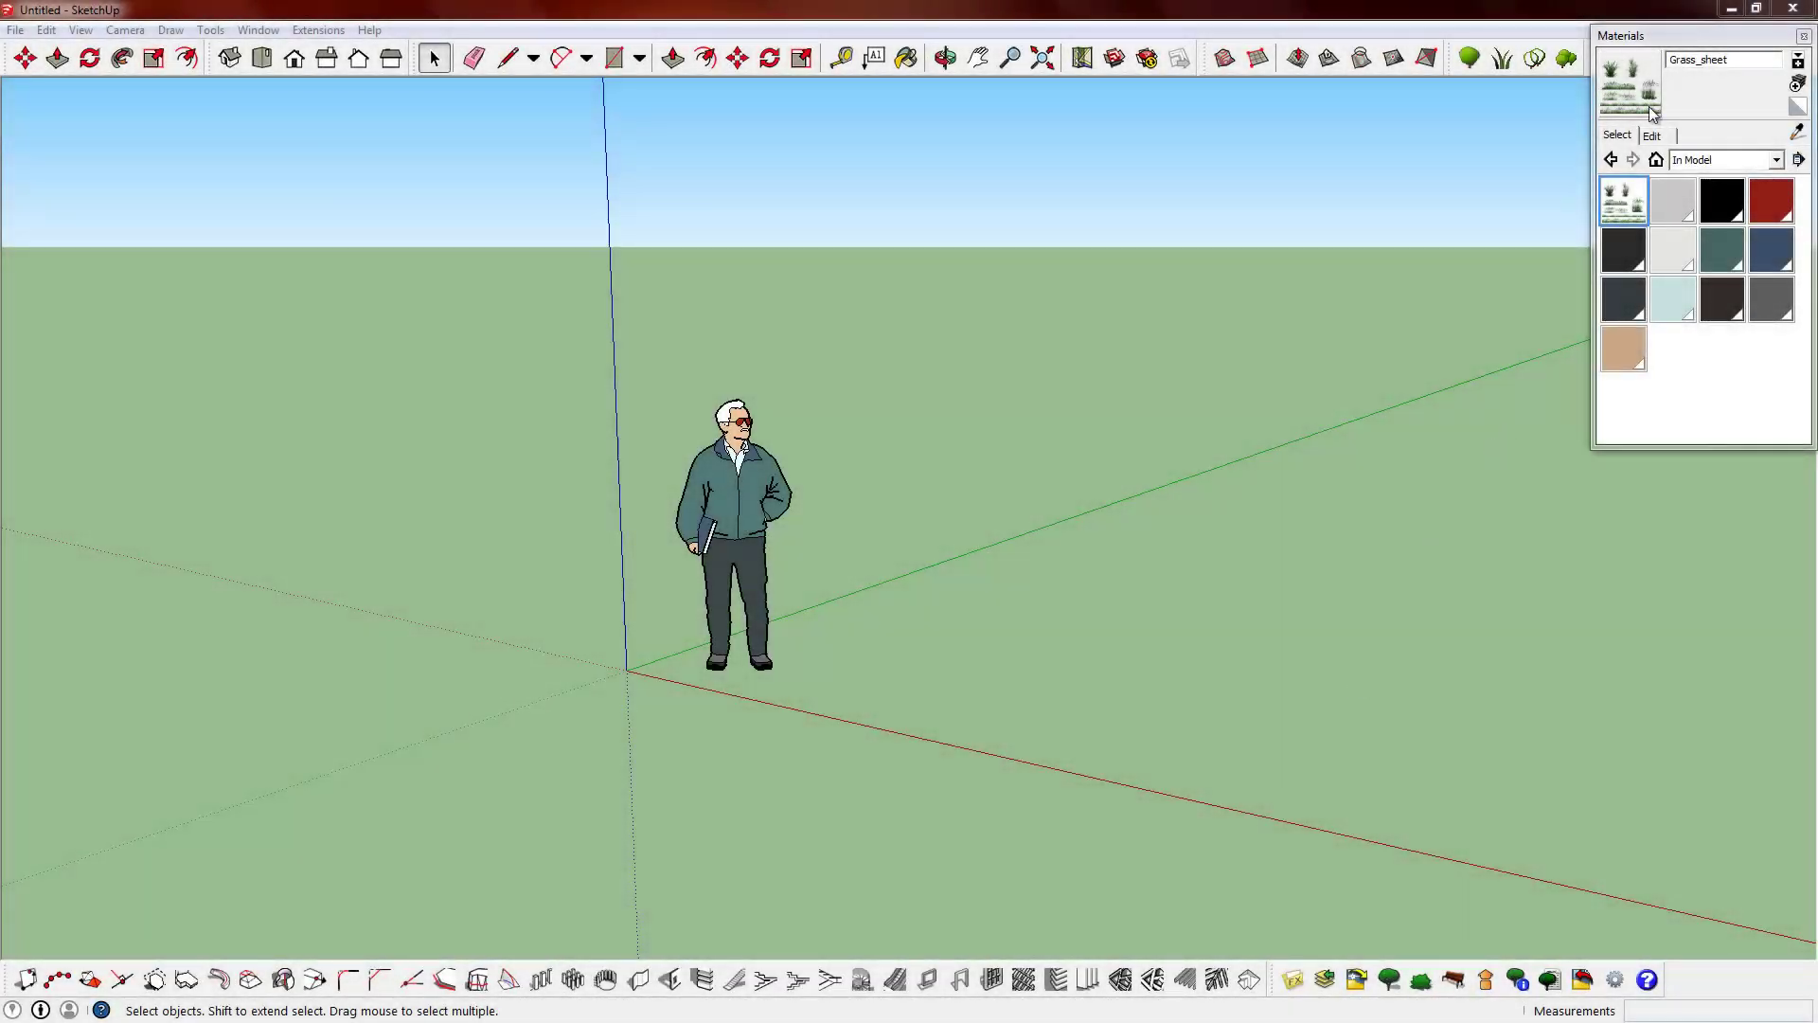
- Draw a vertical rectangular face about 3 m long with the Line tool, starting at the origin along the red axis
click(517, 62)
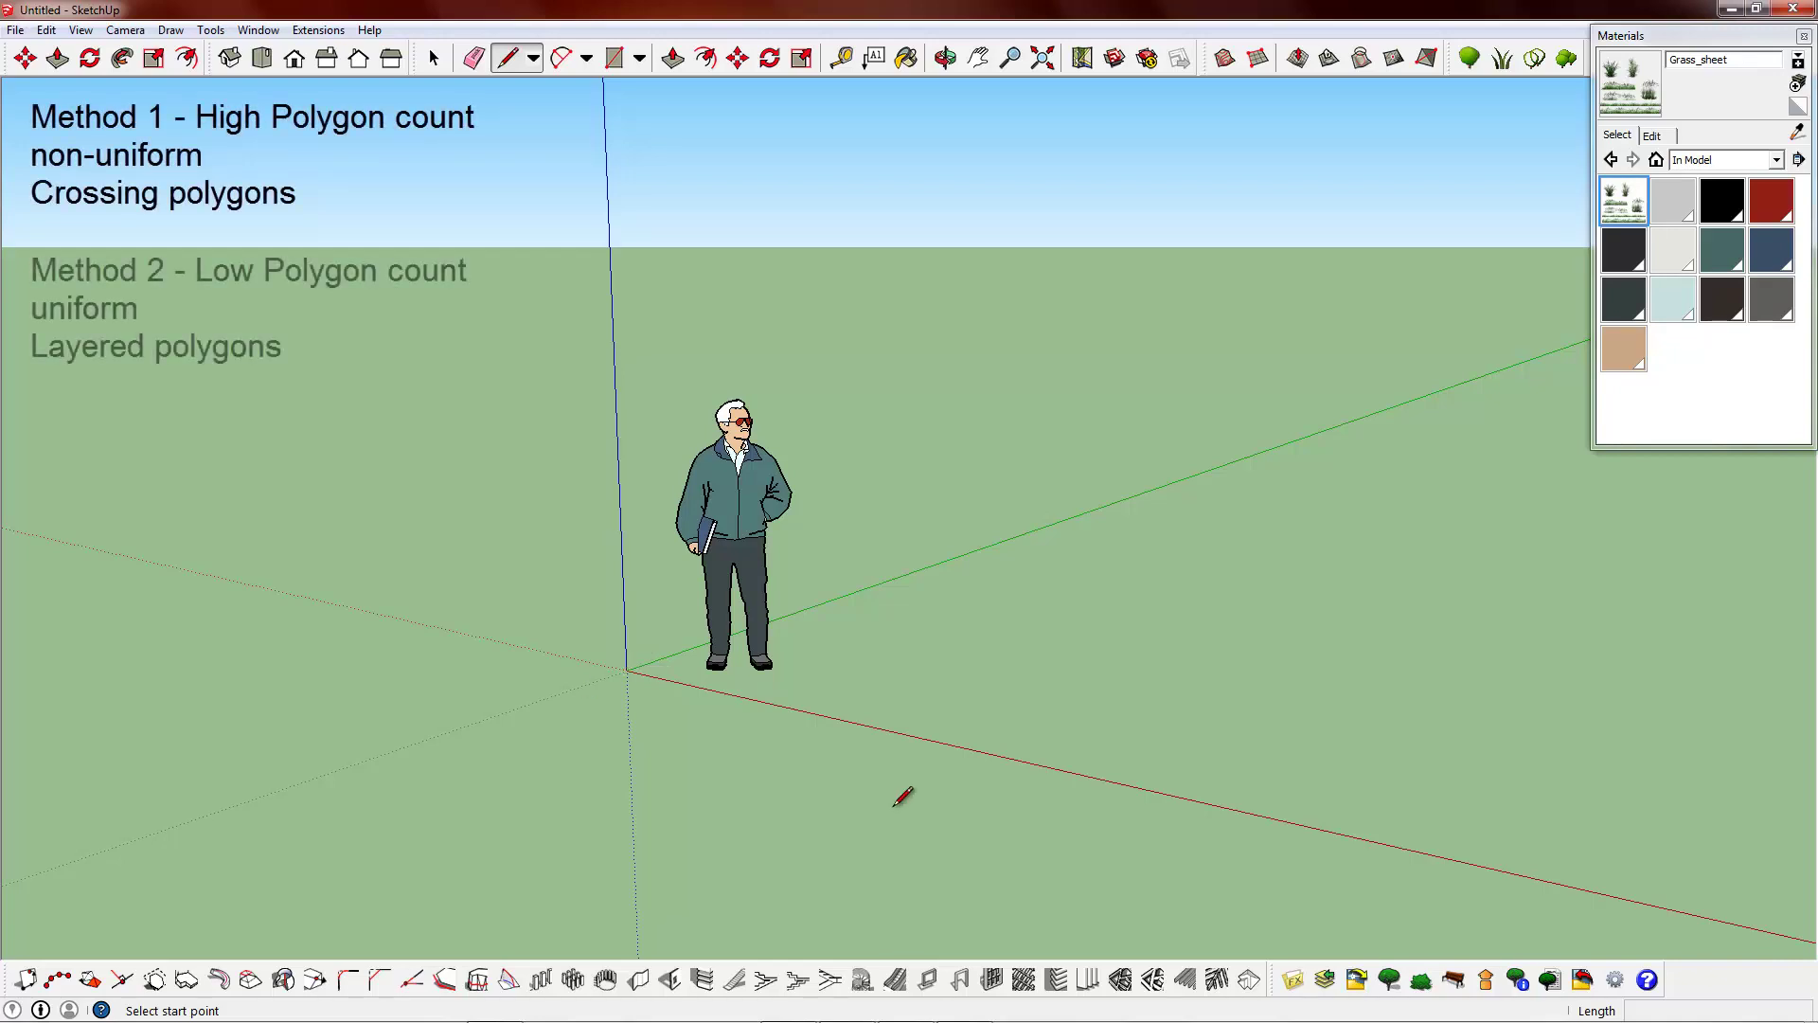
click(628, 669)
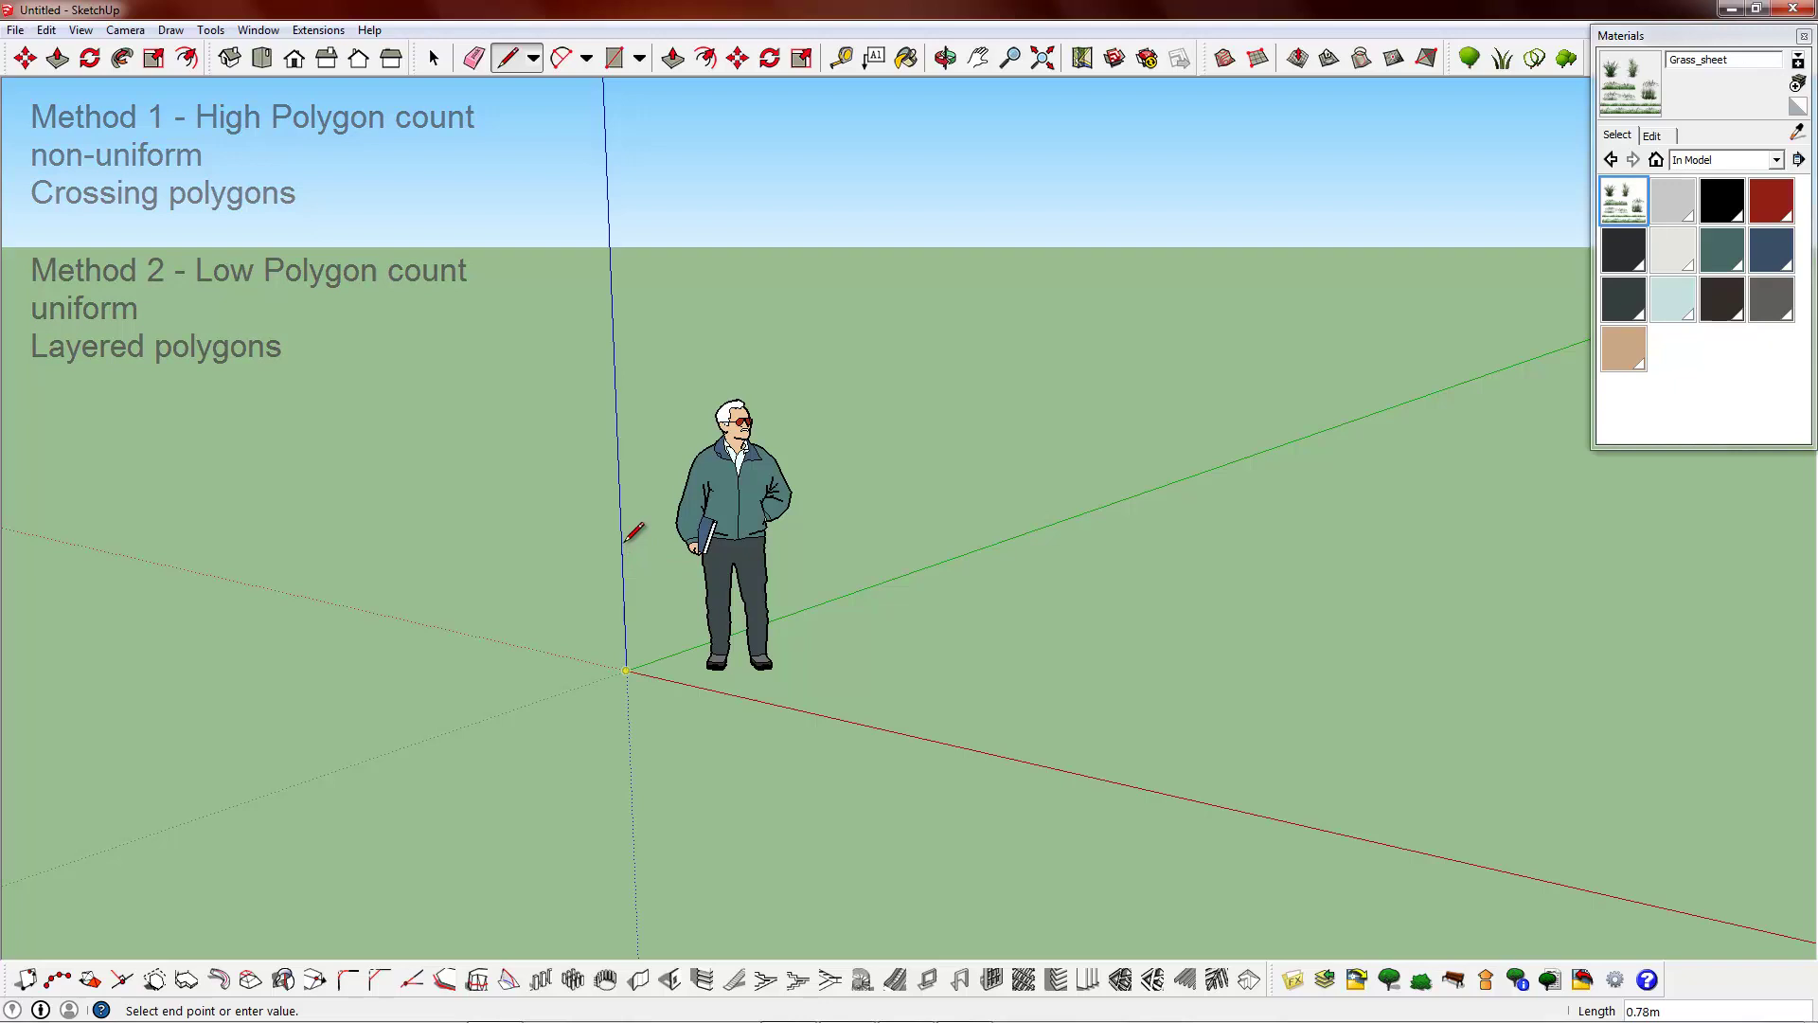
click(1065, 584)
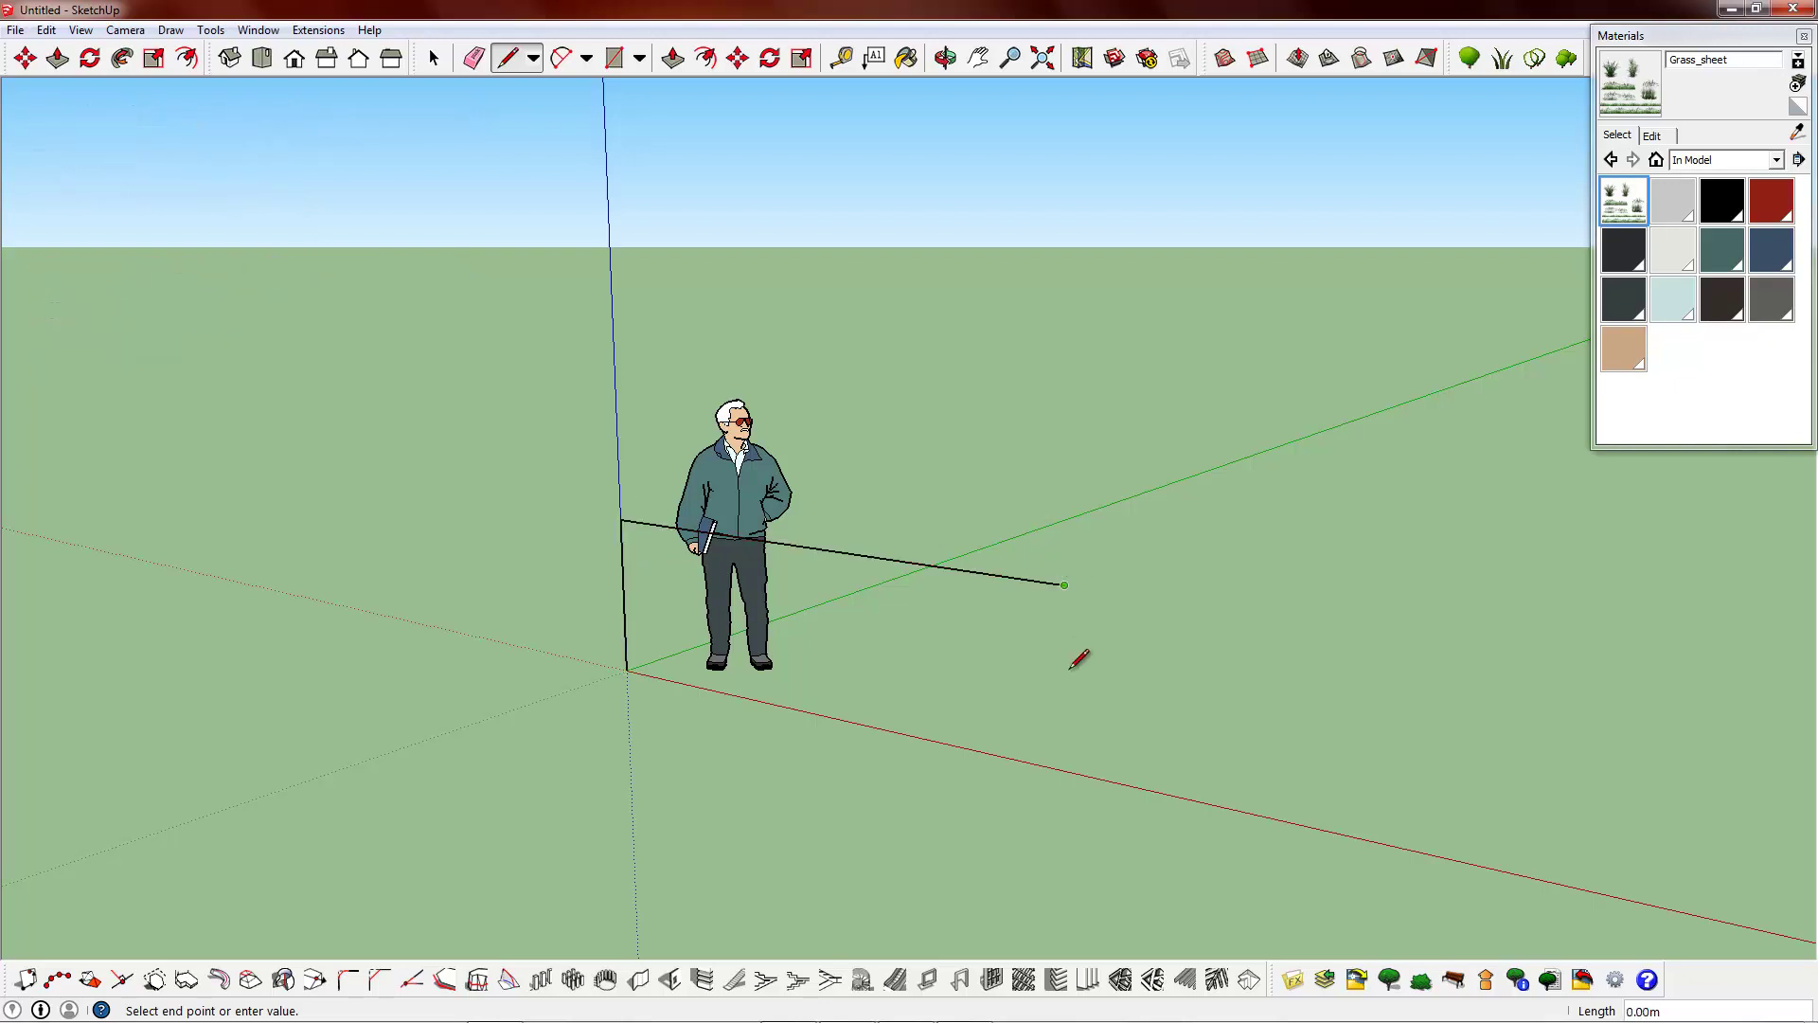
click(1062, 768)
click(626, 670)
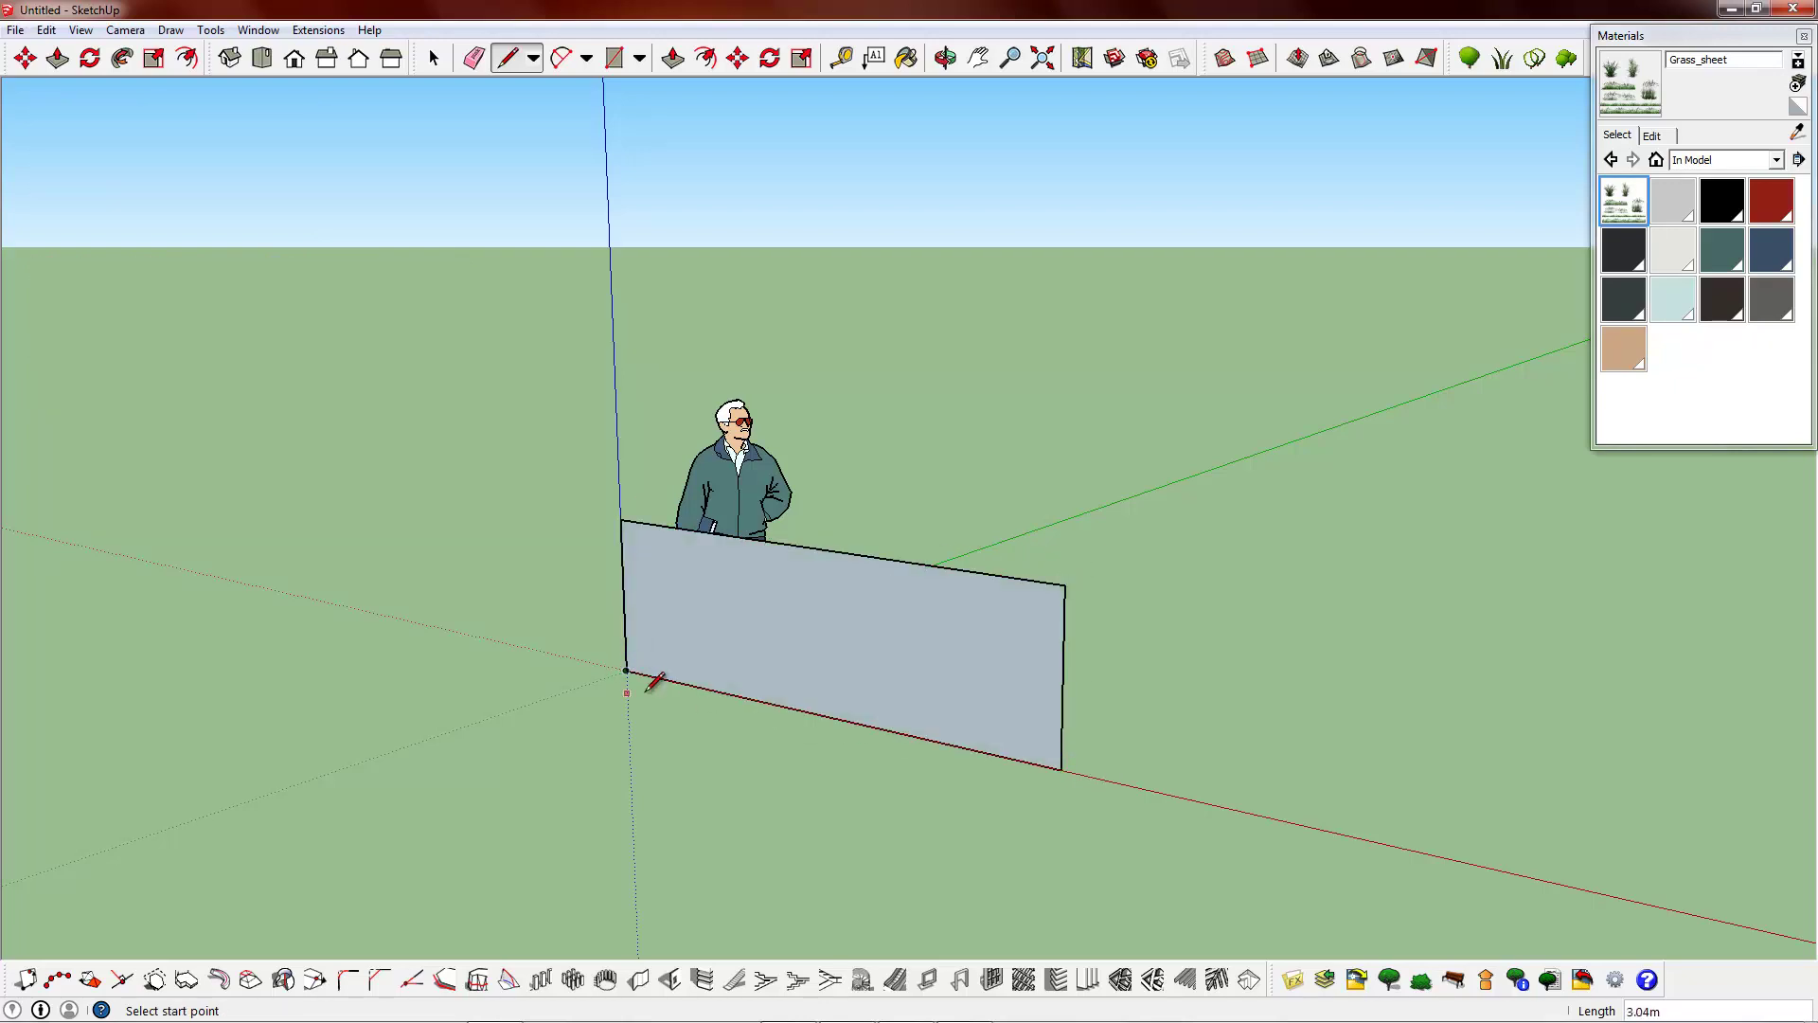
click(434, 58)
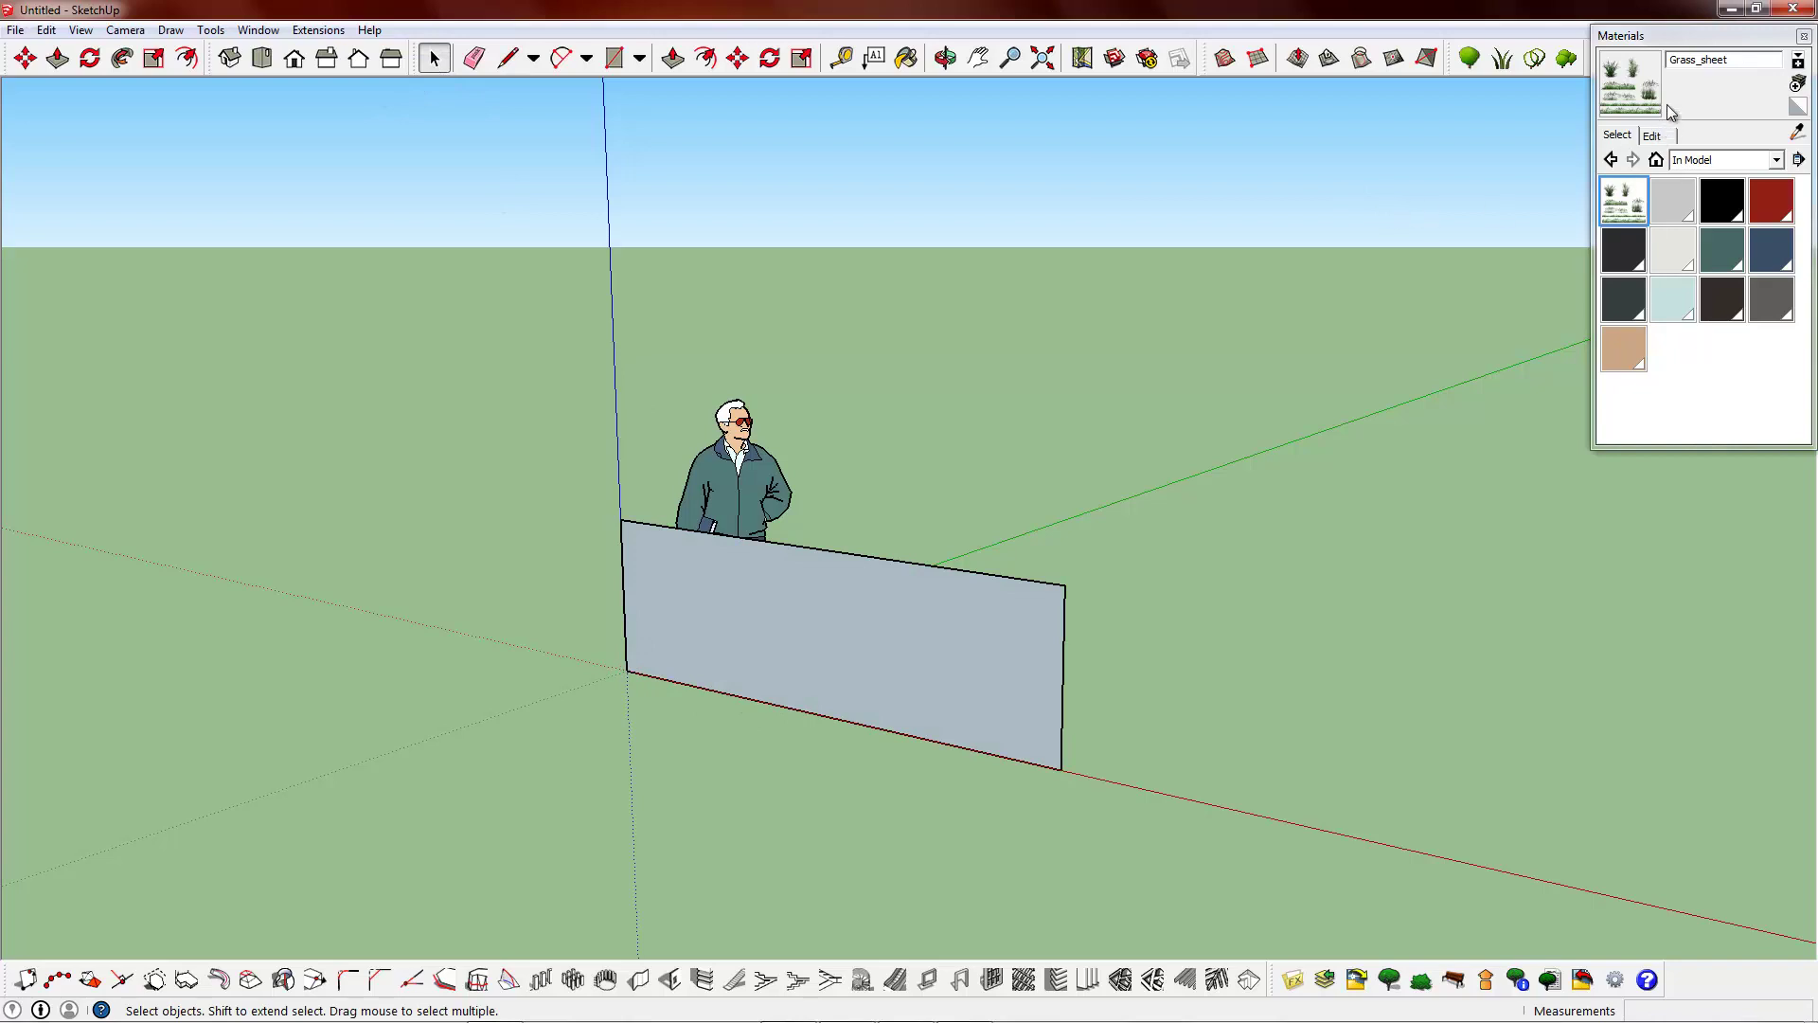
- Paint the vertical face with the Grass_sheet material
drag(1682, 38, 1663, 77)
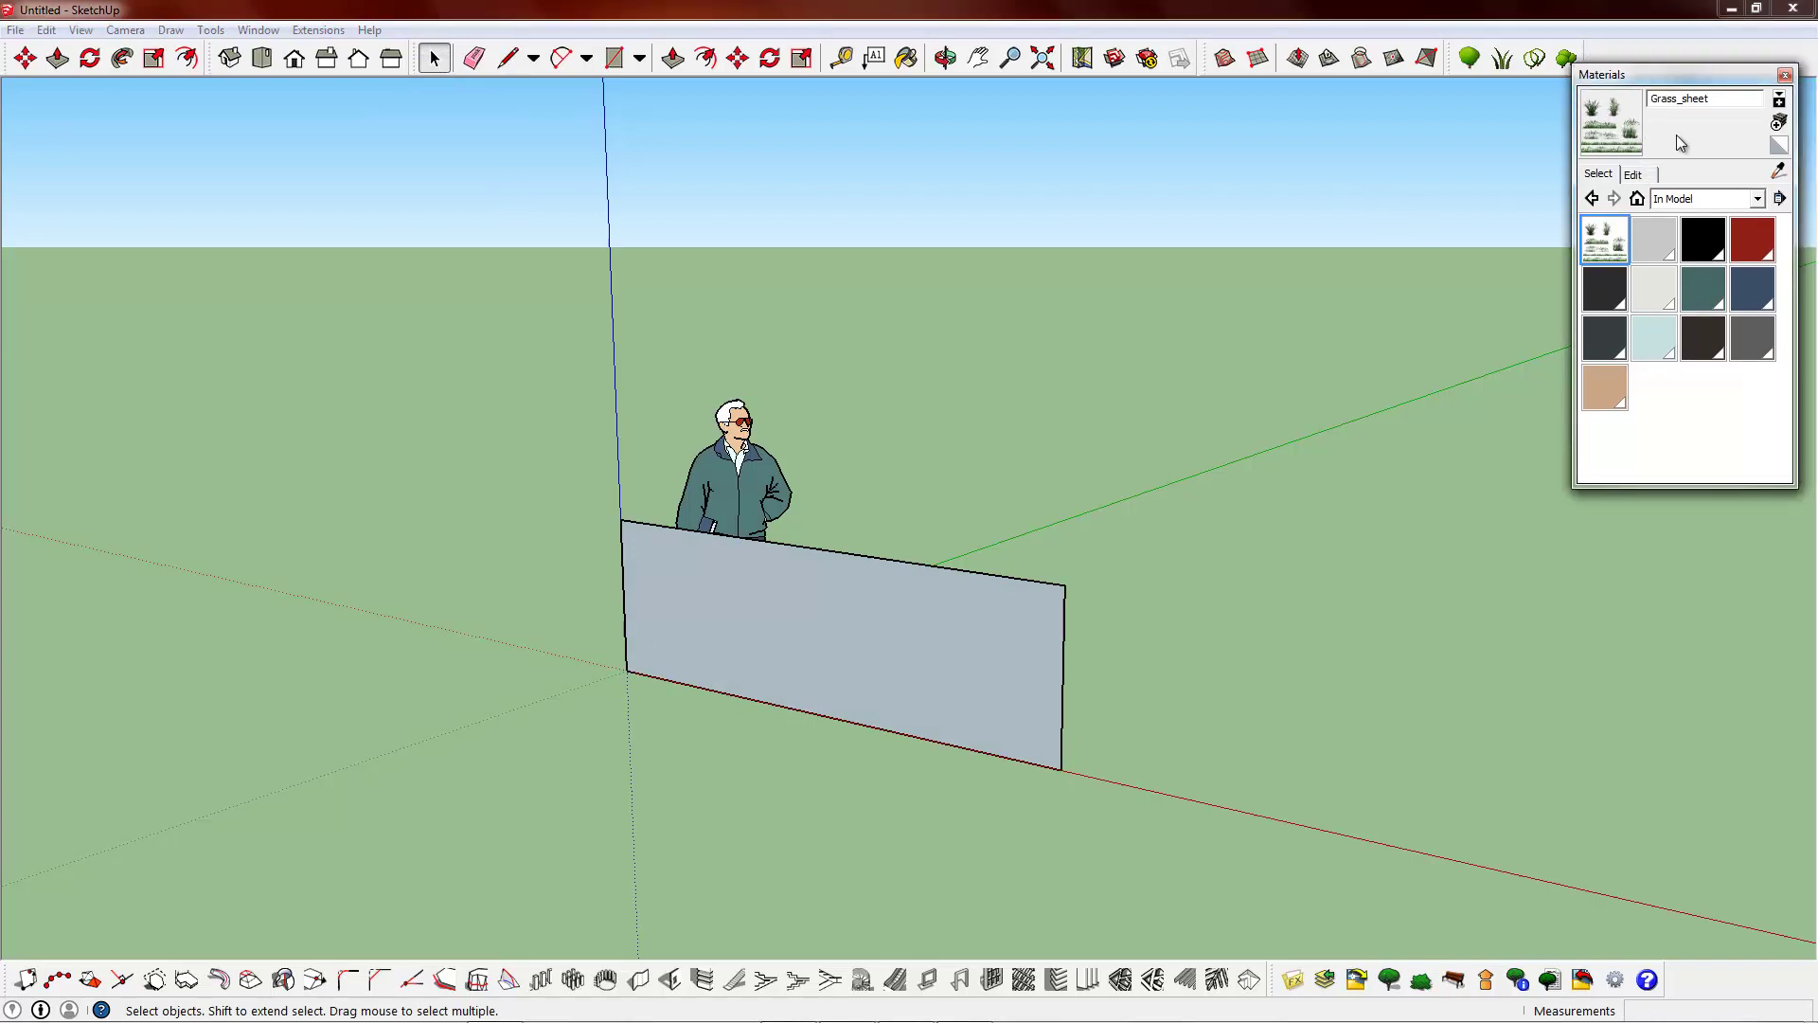
click(1611, 121)
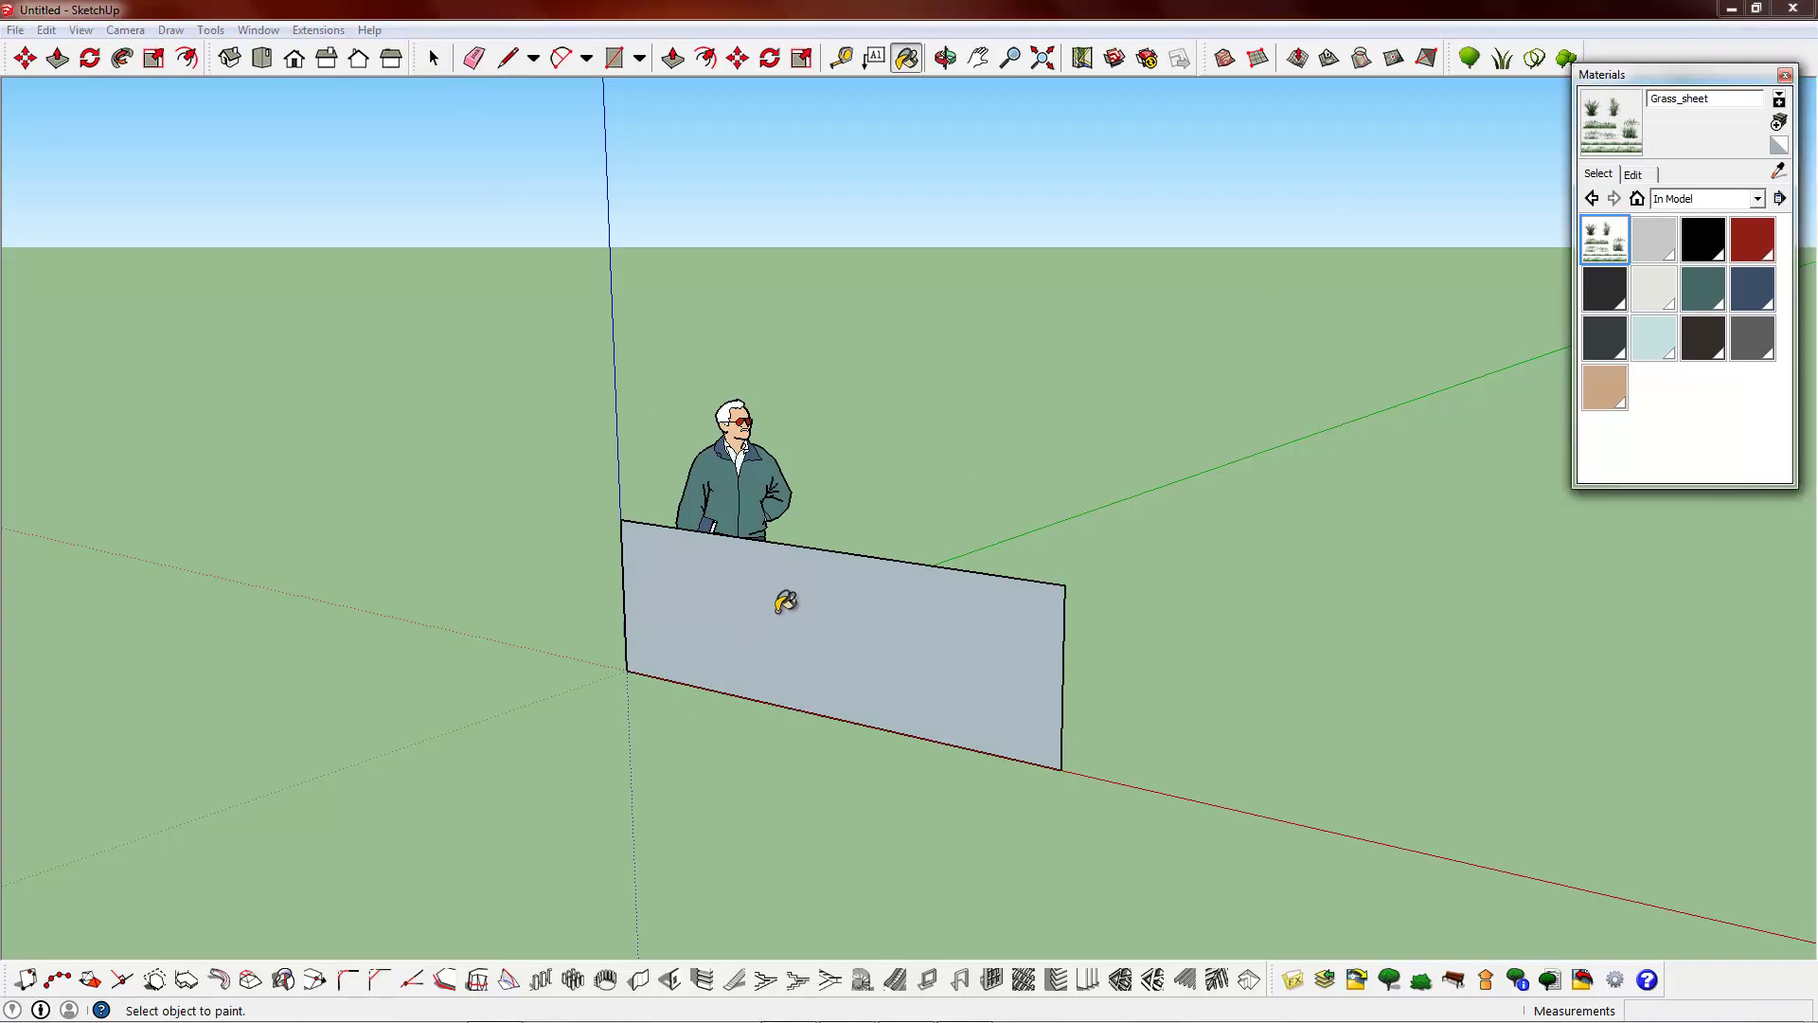
click(1019, 731)
click(431, 59)
- Enter texture positioning on the grass face and examine the texture layout from the front and behind
right_click(775, 571)
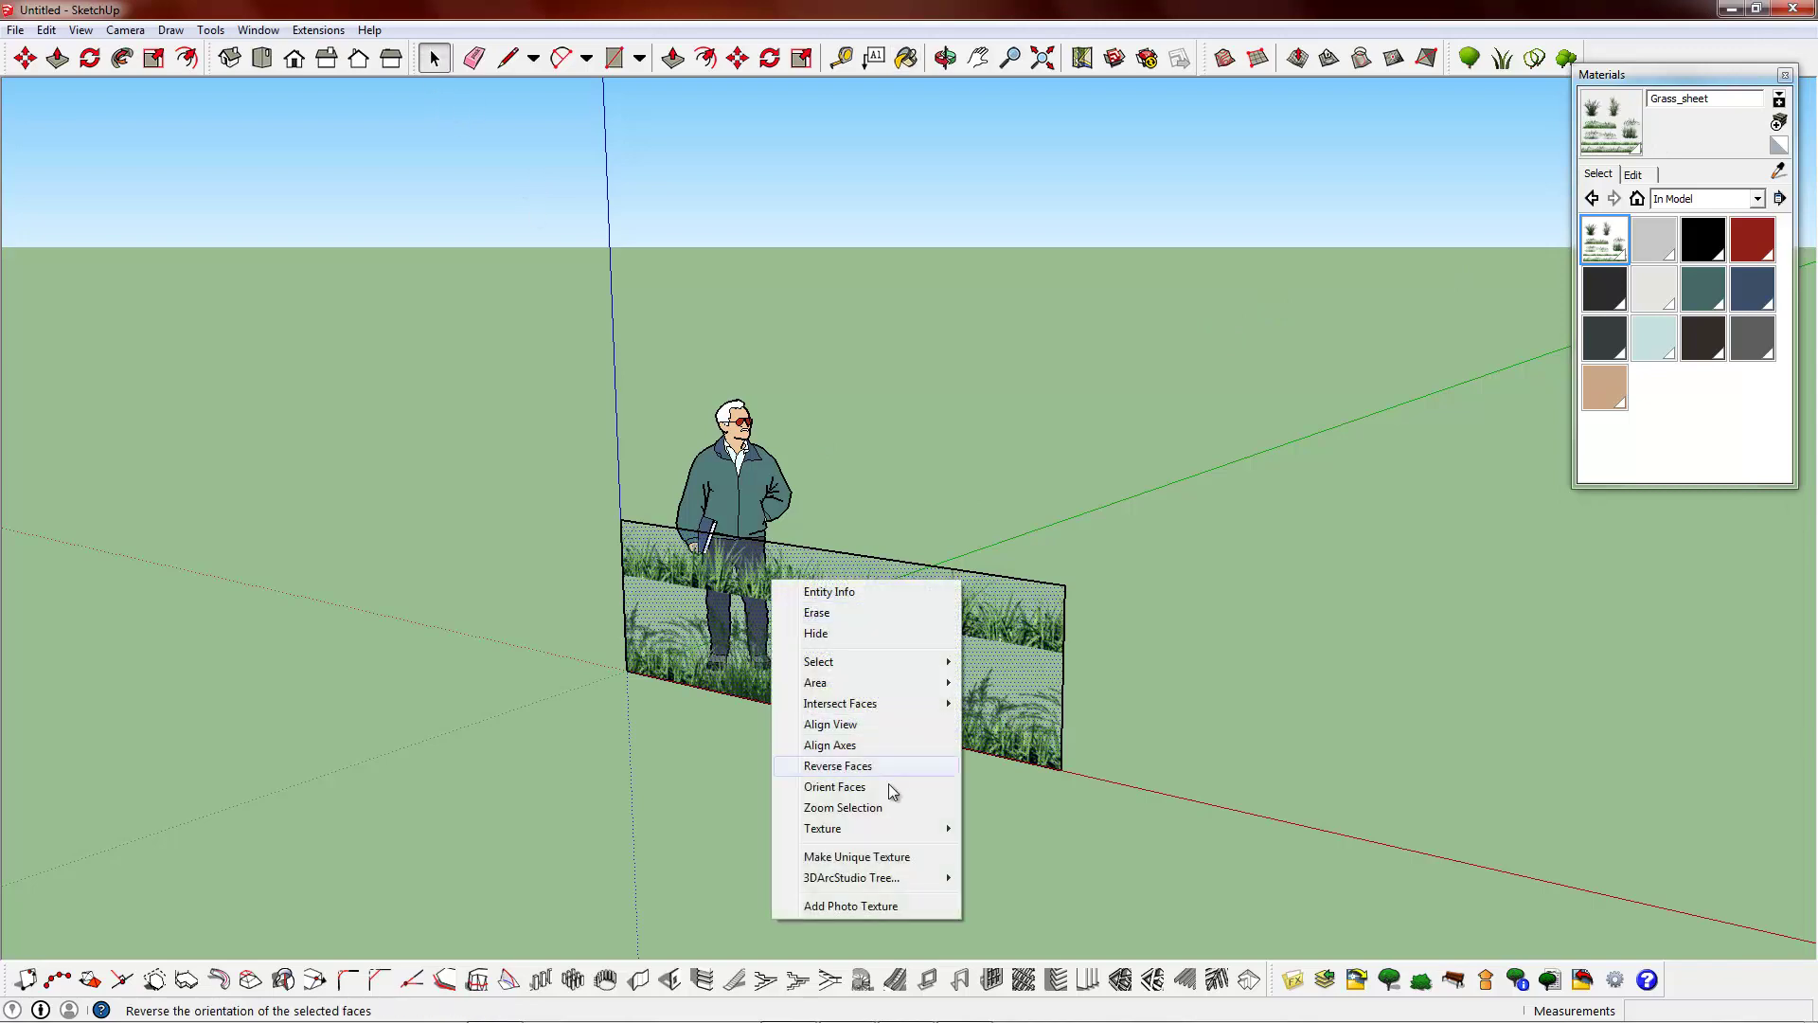
mouse_move(913, 832)
click(985, 826)
middle_drag(985, 826, 878, 611)
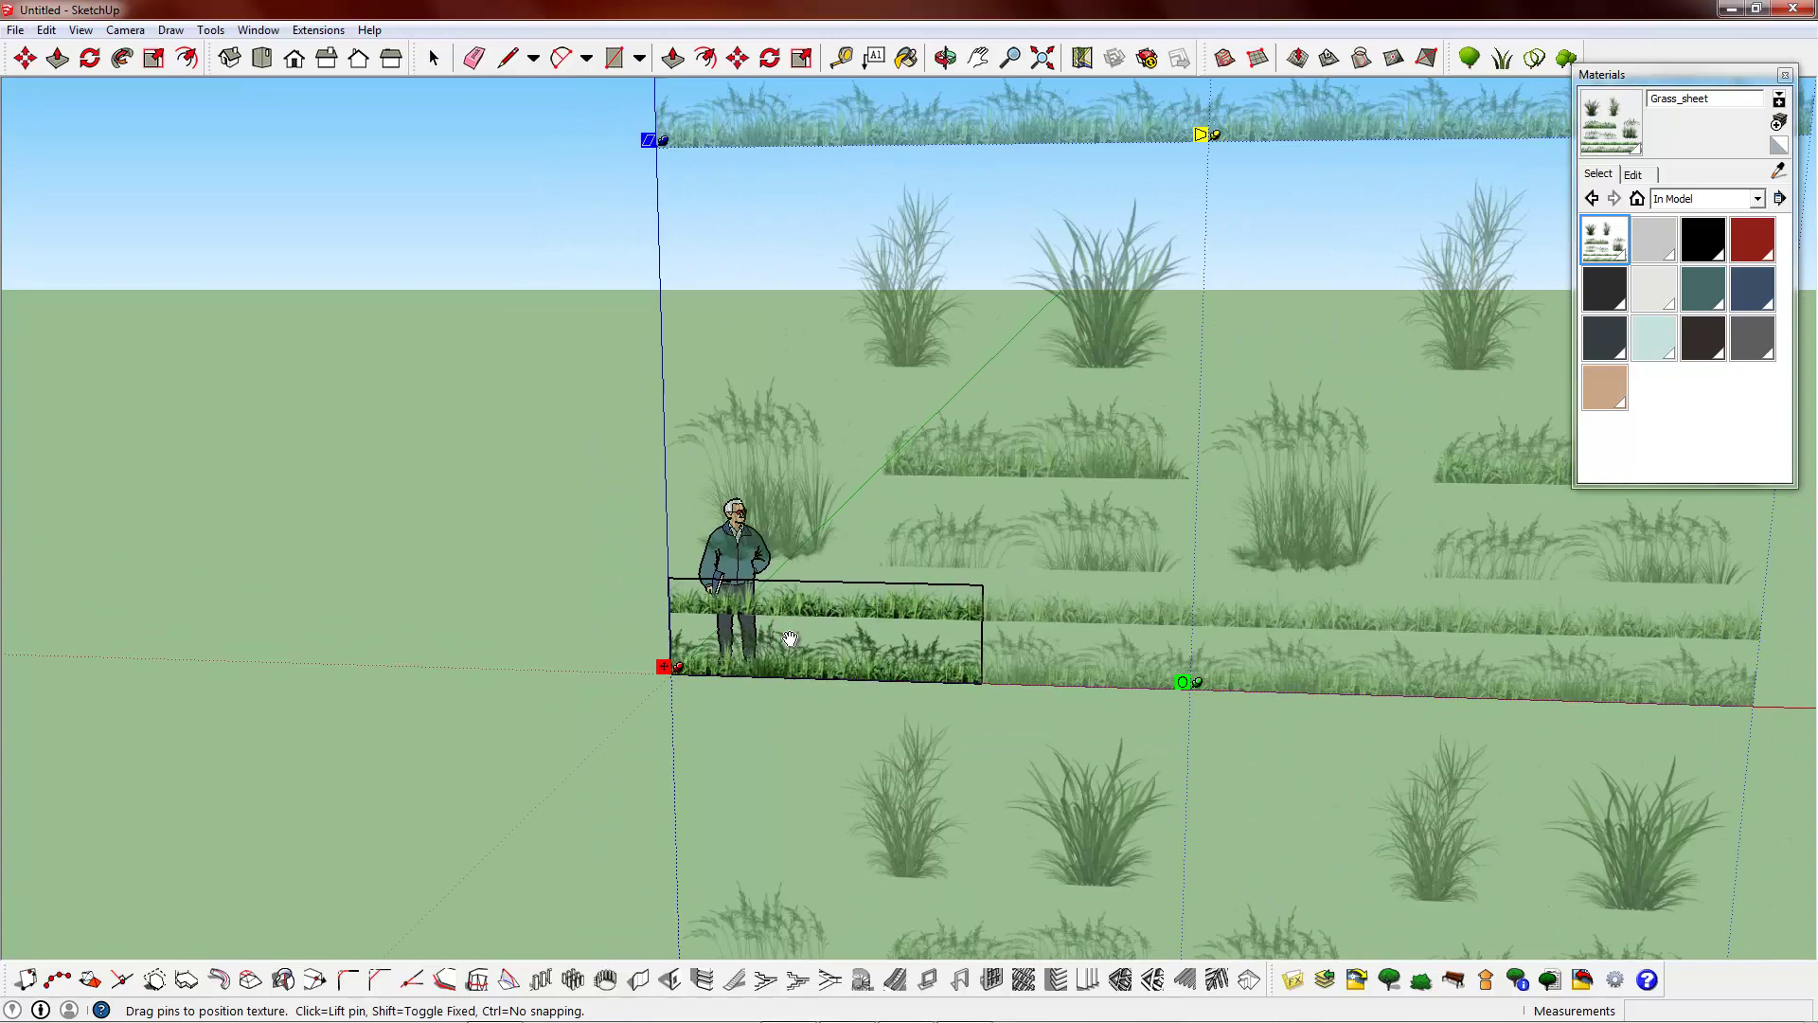
middle_drag(1010, 589, 274, 611)
middle_drag(866, 618, 678, 605)
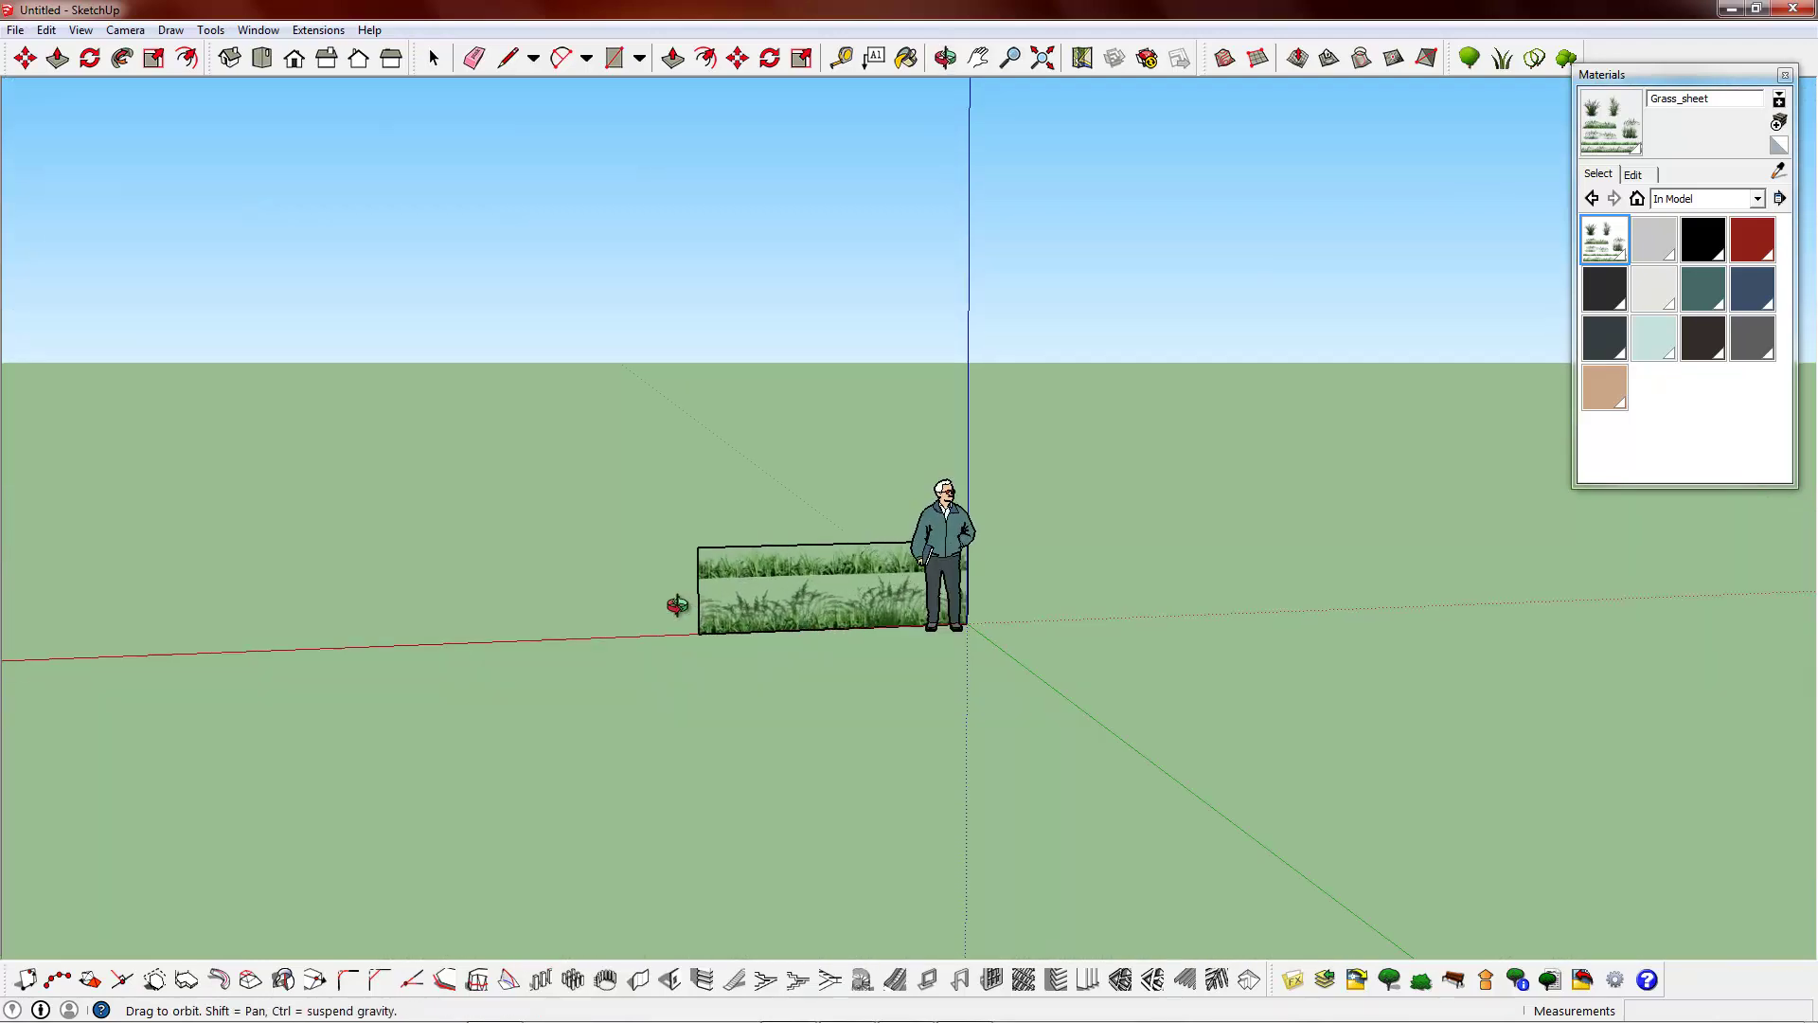
scroll(799, 527, up, 5)
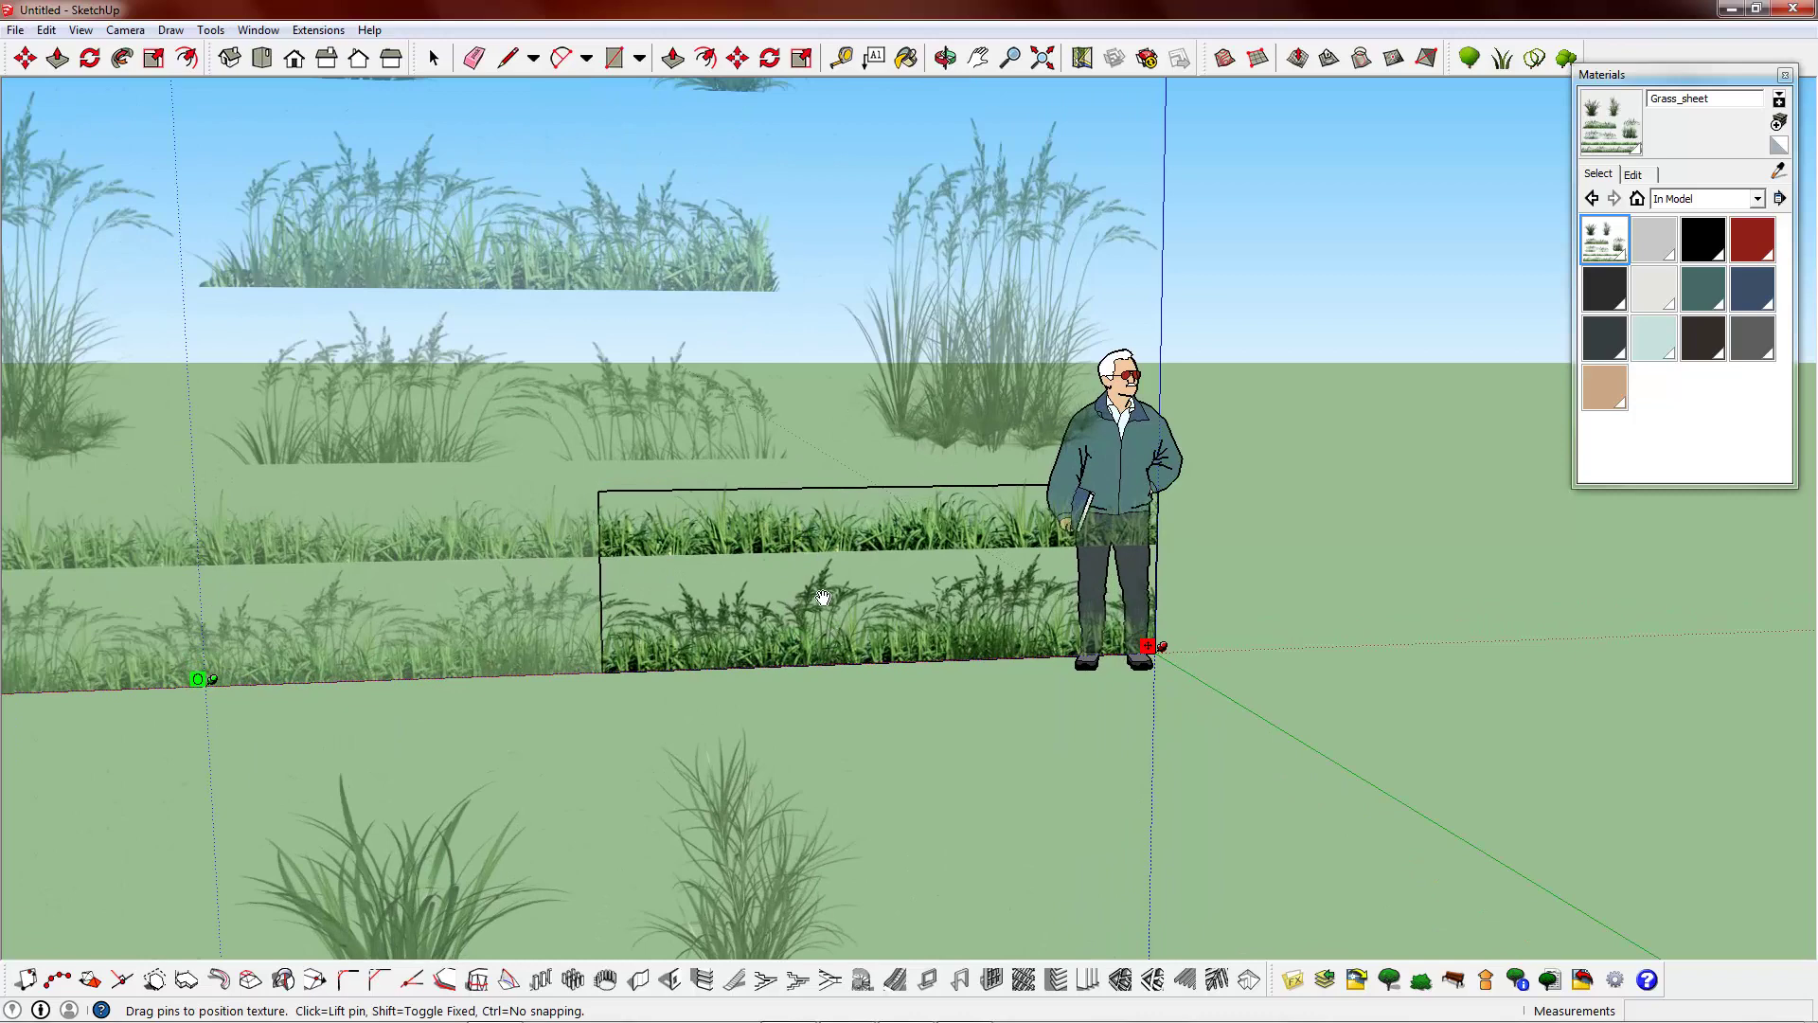
scroll(827, 611, down, 2)
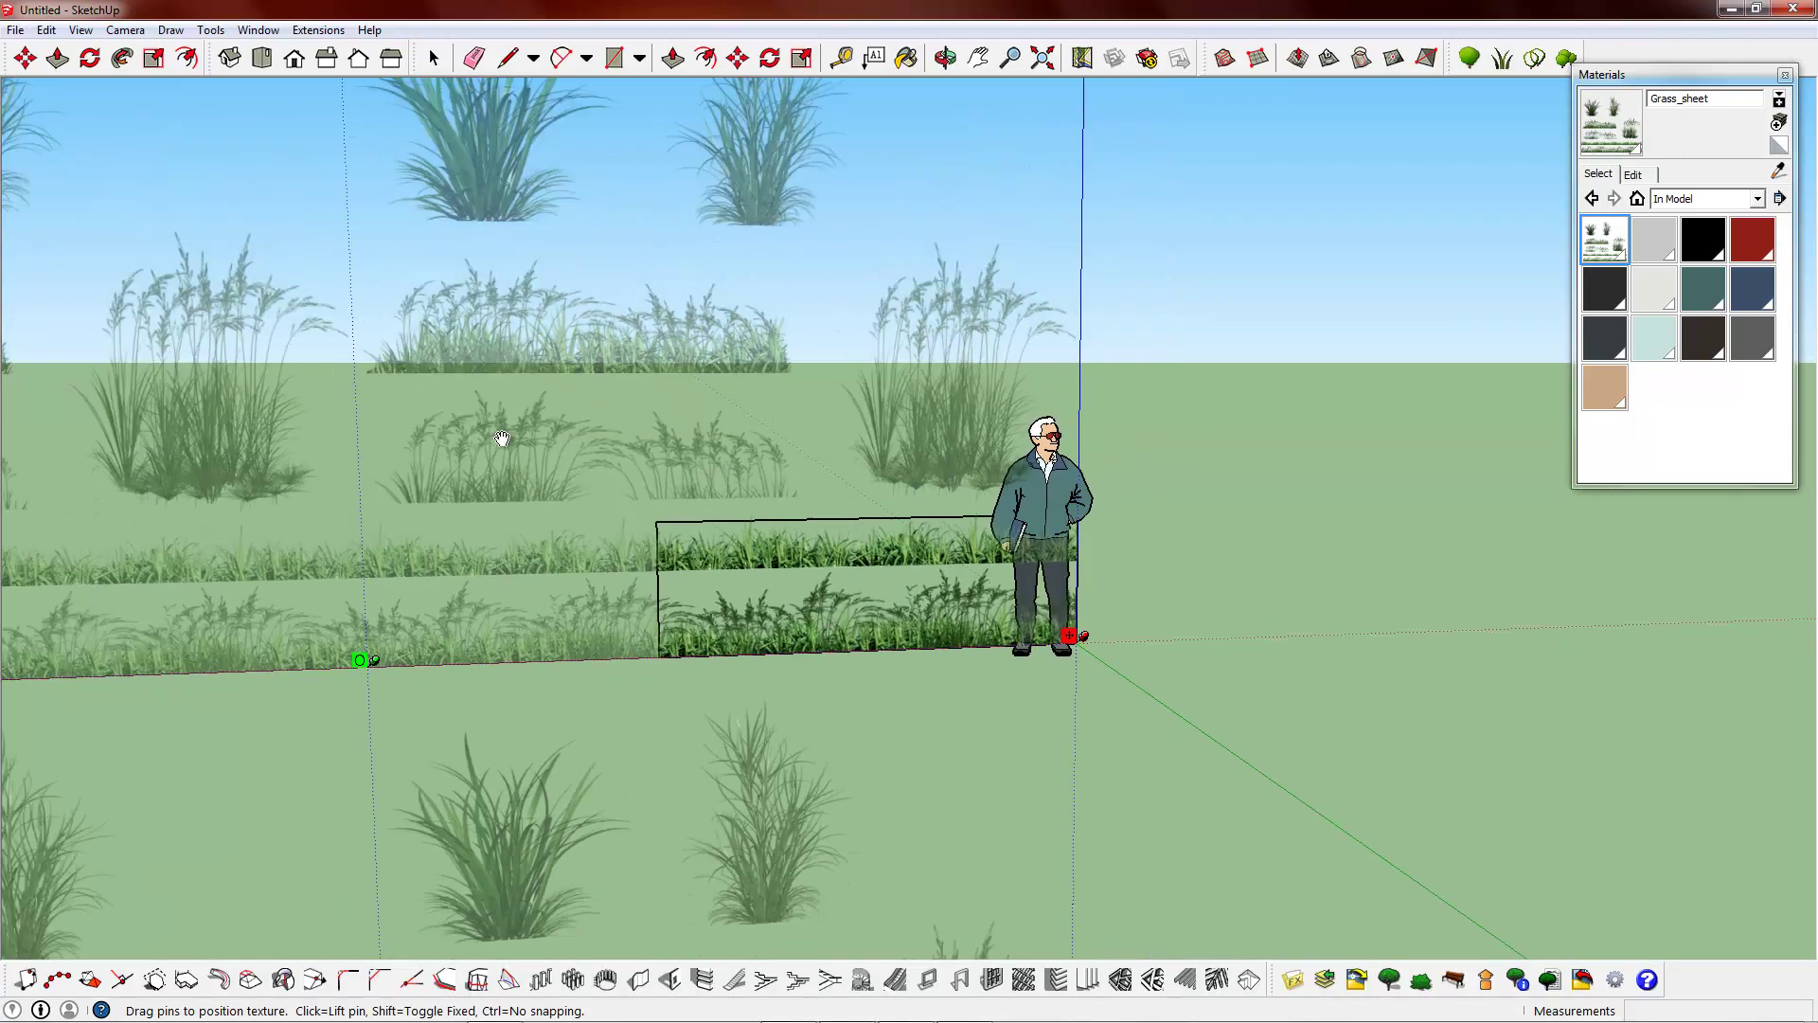
middle_drag(1212, 589, 1332, 605)
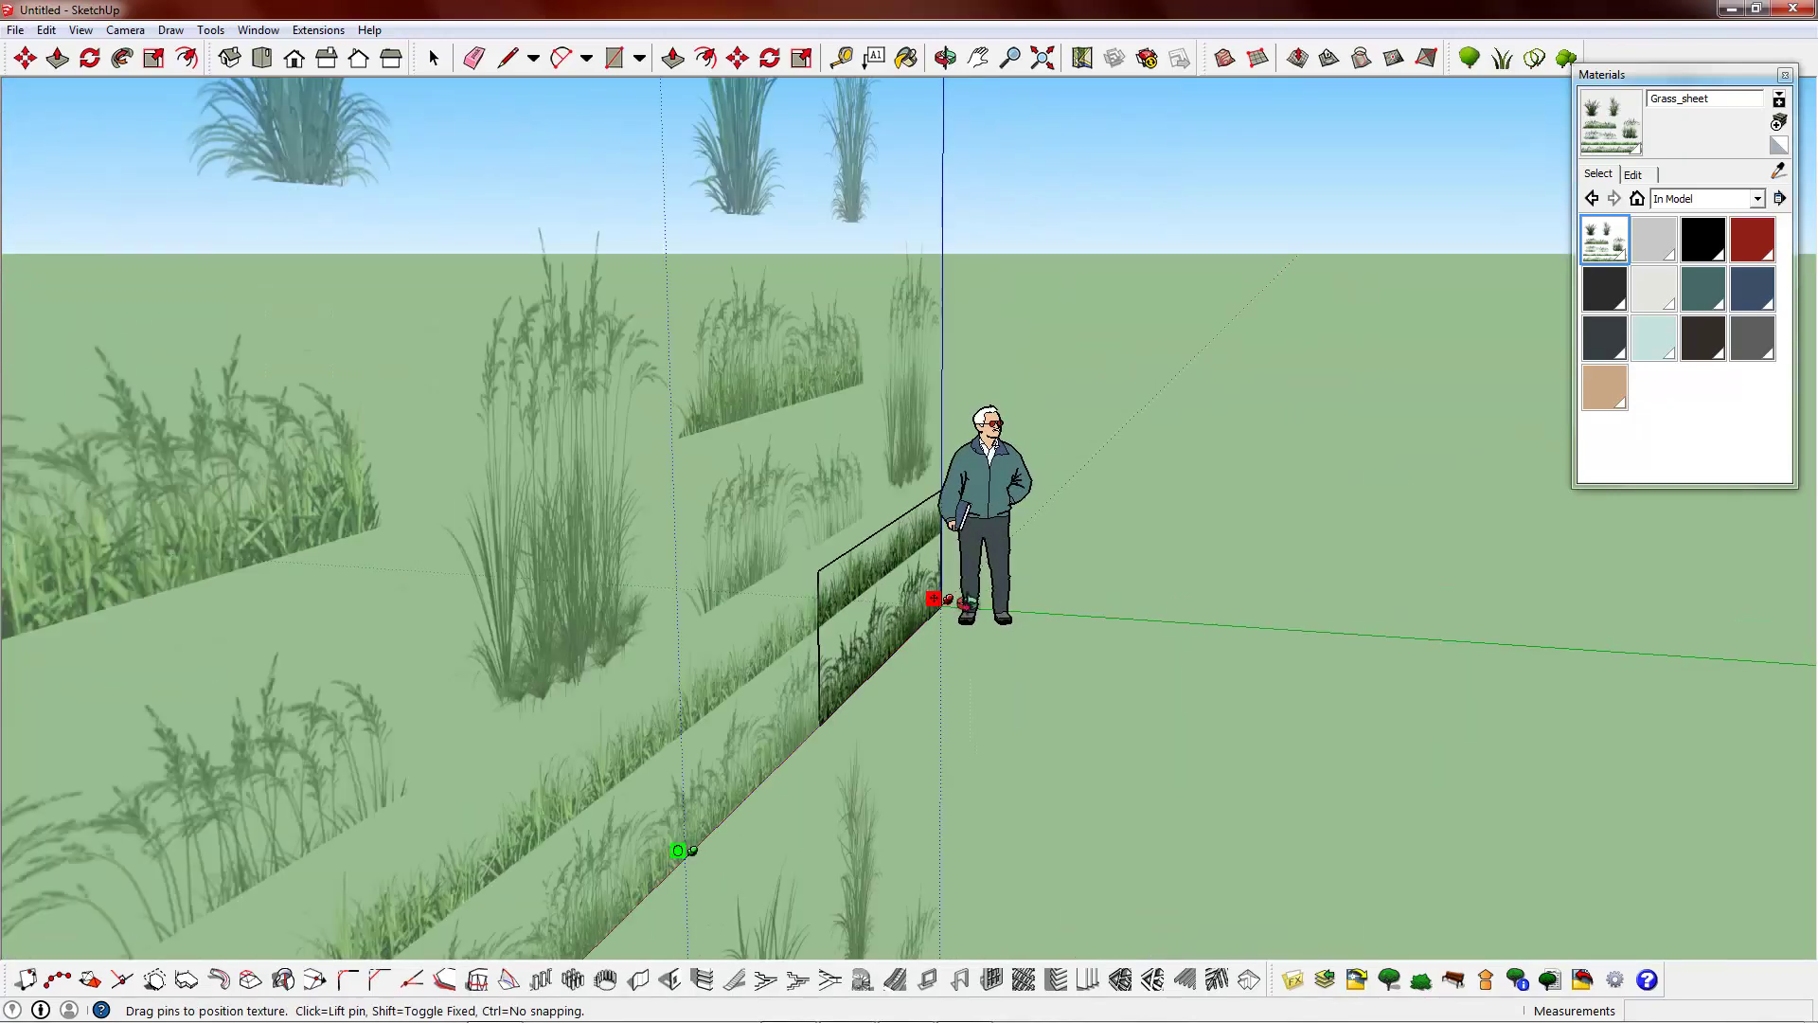
middle_drag(796, 608, 997, 596)
click(591, 434)
- Reverse the orientation of the grass-textured face
right_click(1014, 576)
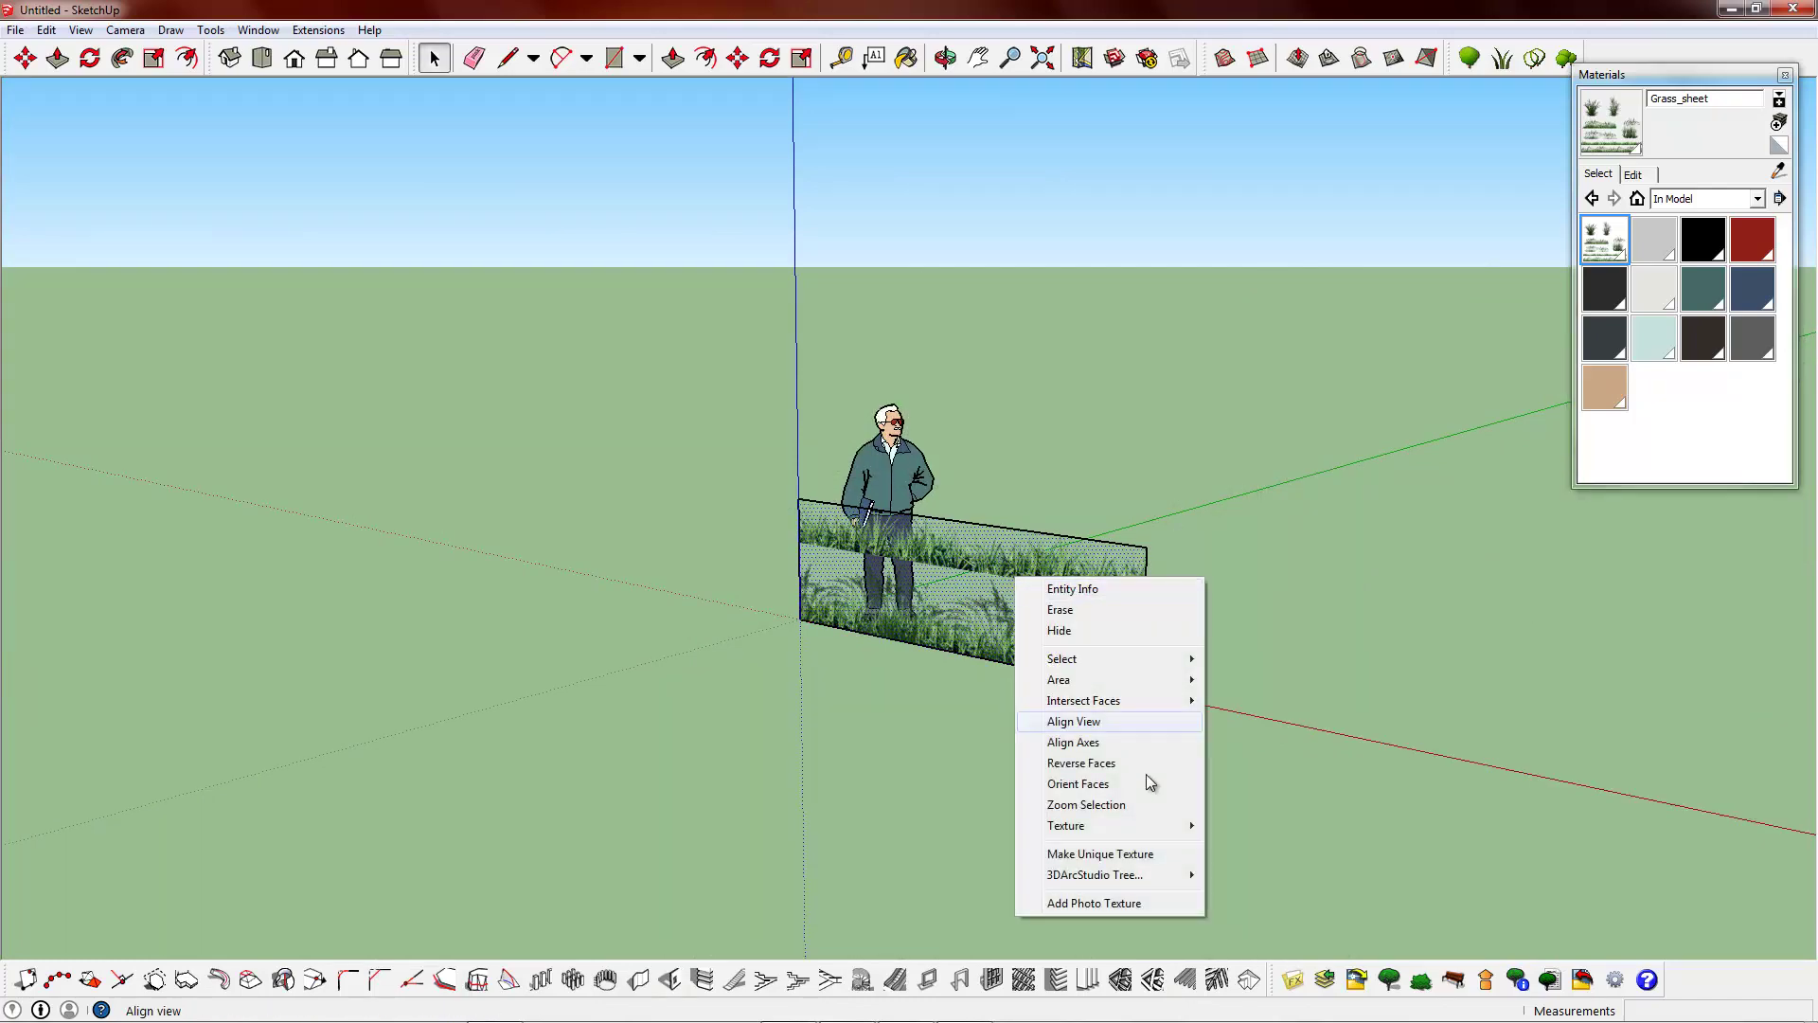
click(1153, 765)
middle_drag(968, 618, 1051, 589)
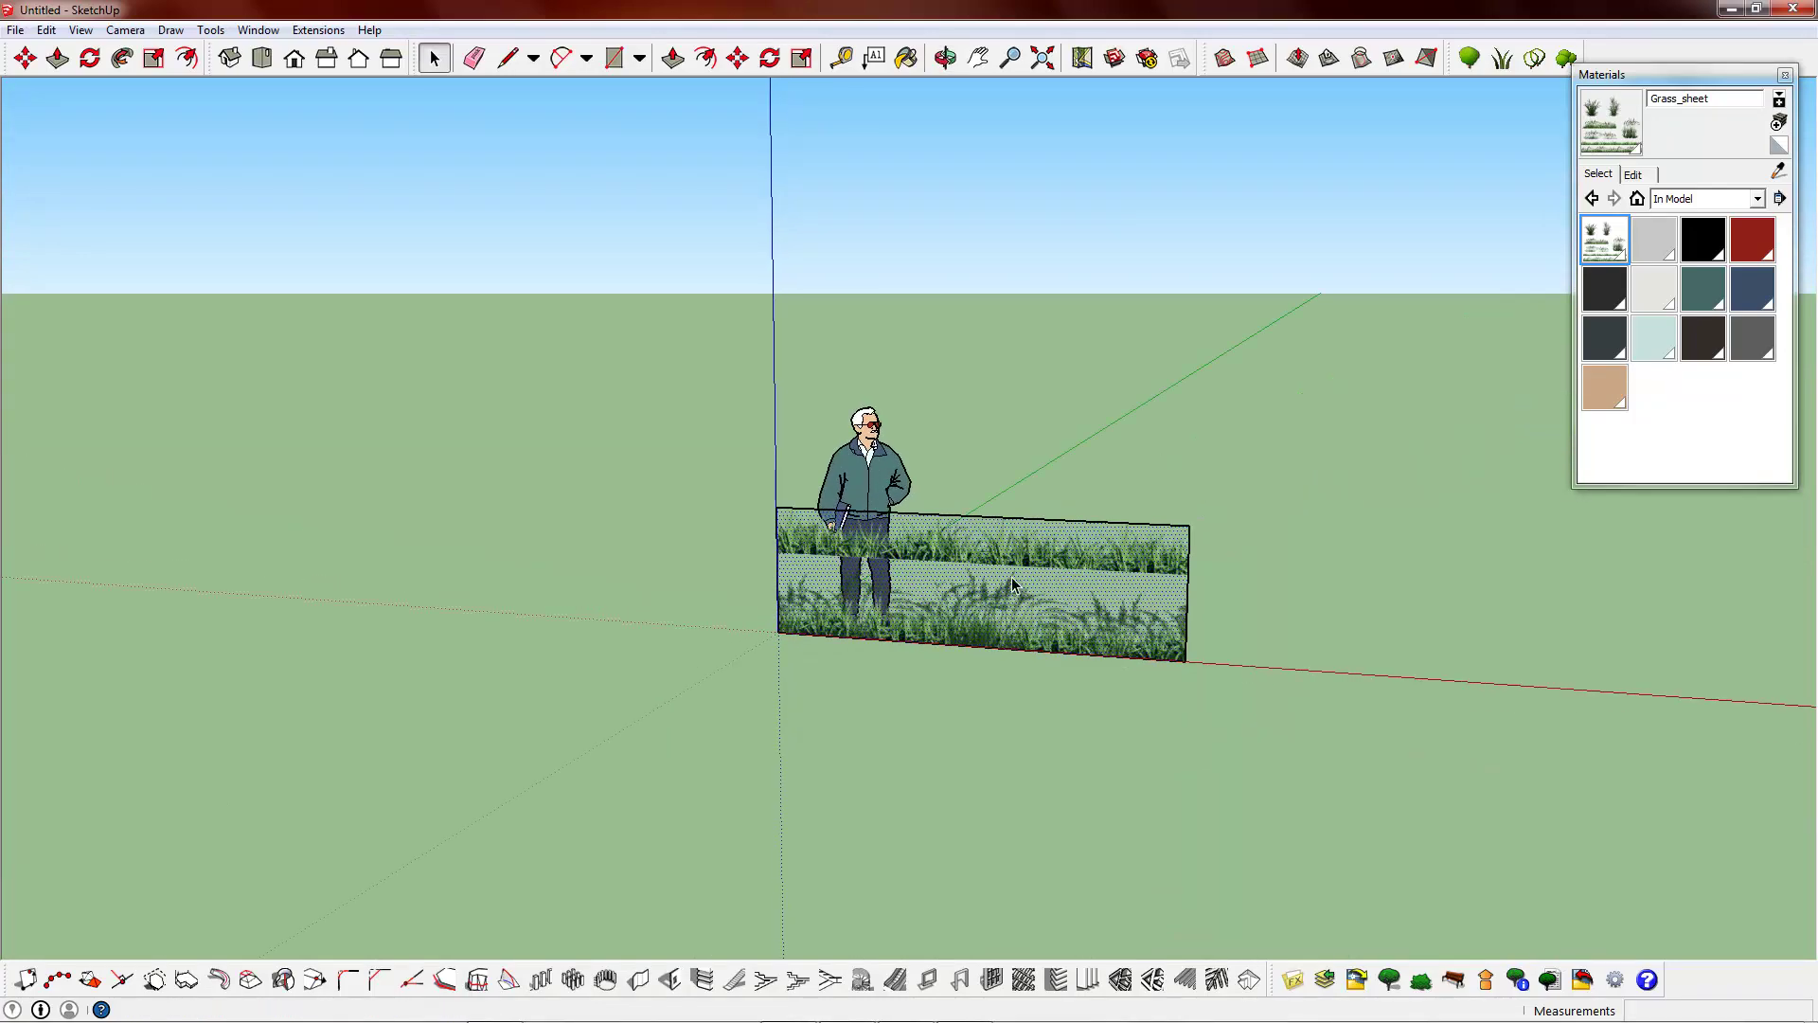
- Reposition the face's texture, shrinking it slightly by moving its scale/rotate pin along the base towards the origin
right_click(959, 565)
mouse_move(1086, 805)
click(1198, 812)
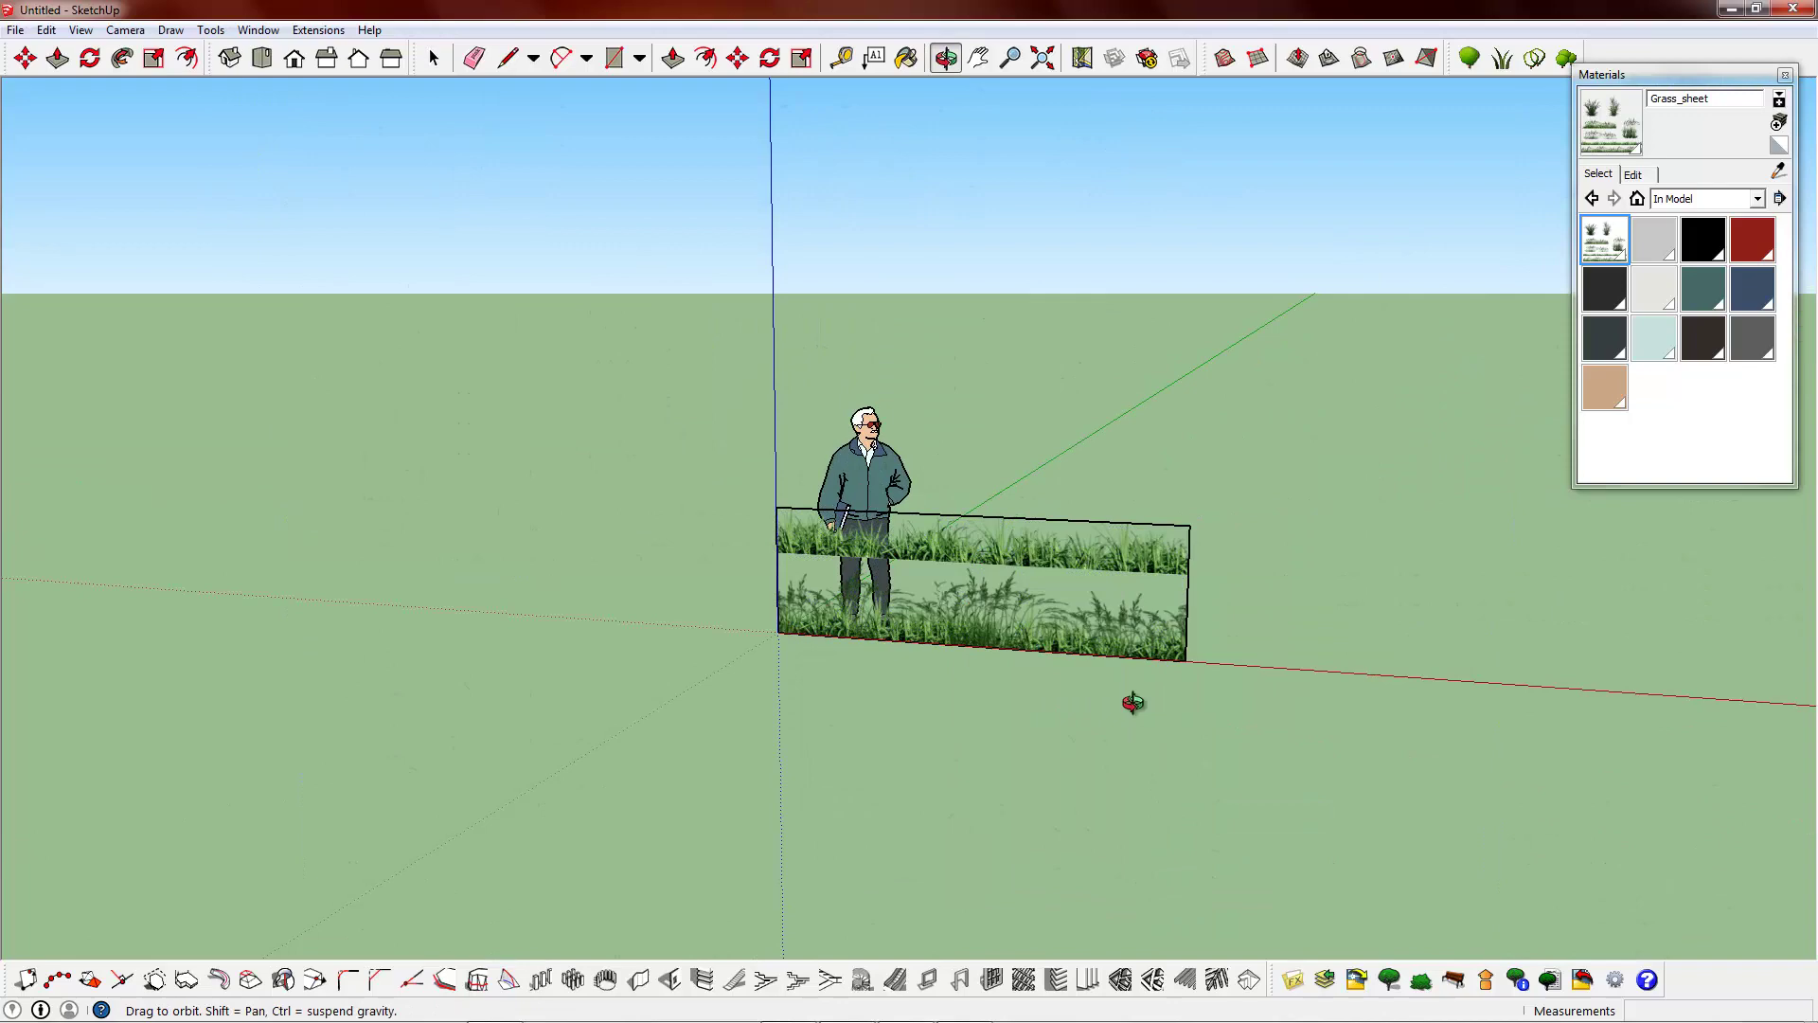
scroll(1056, 611, up, 2)
scroll(1056, 610, up, 2)
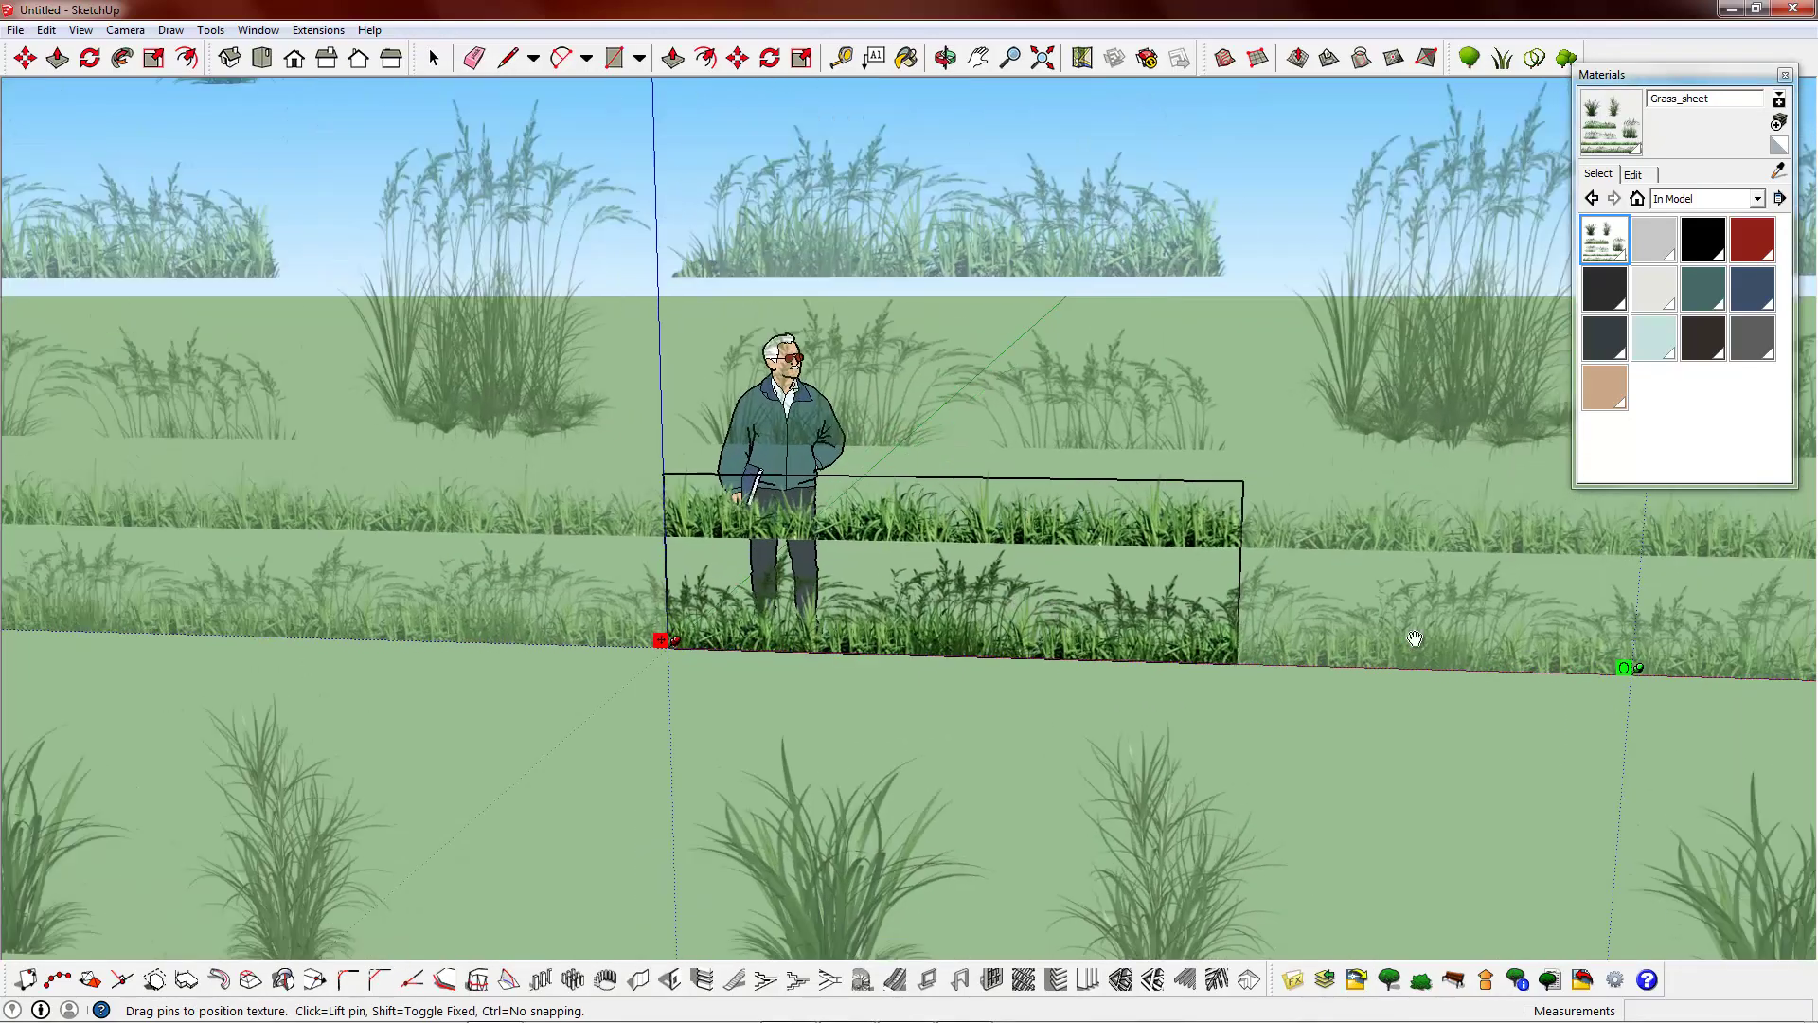
drag(1636, 669, 1550, 671)
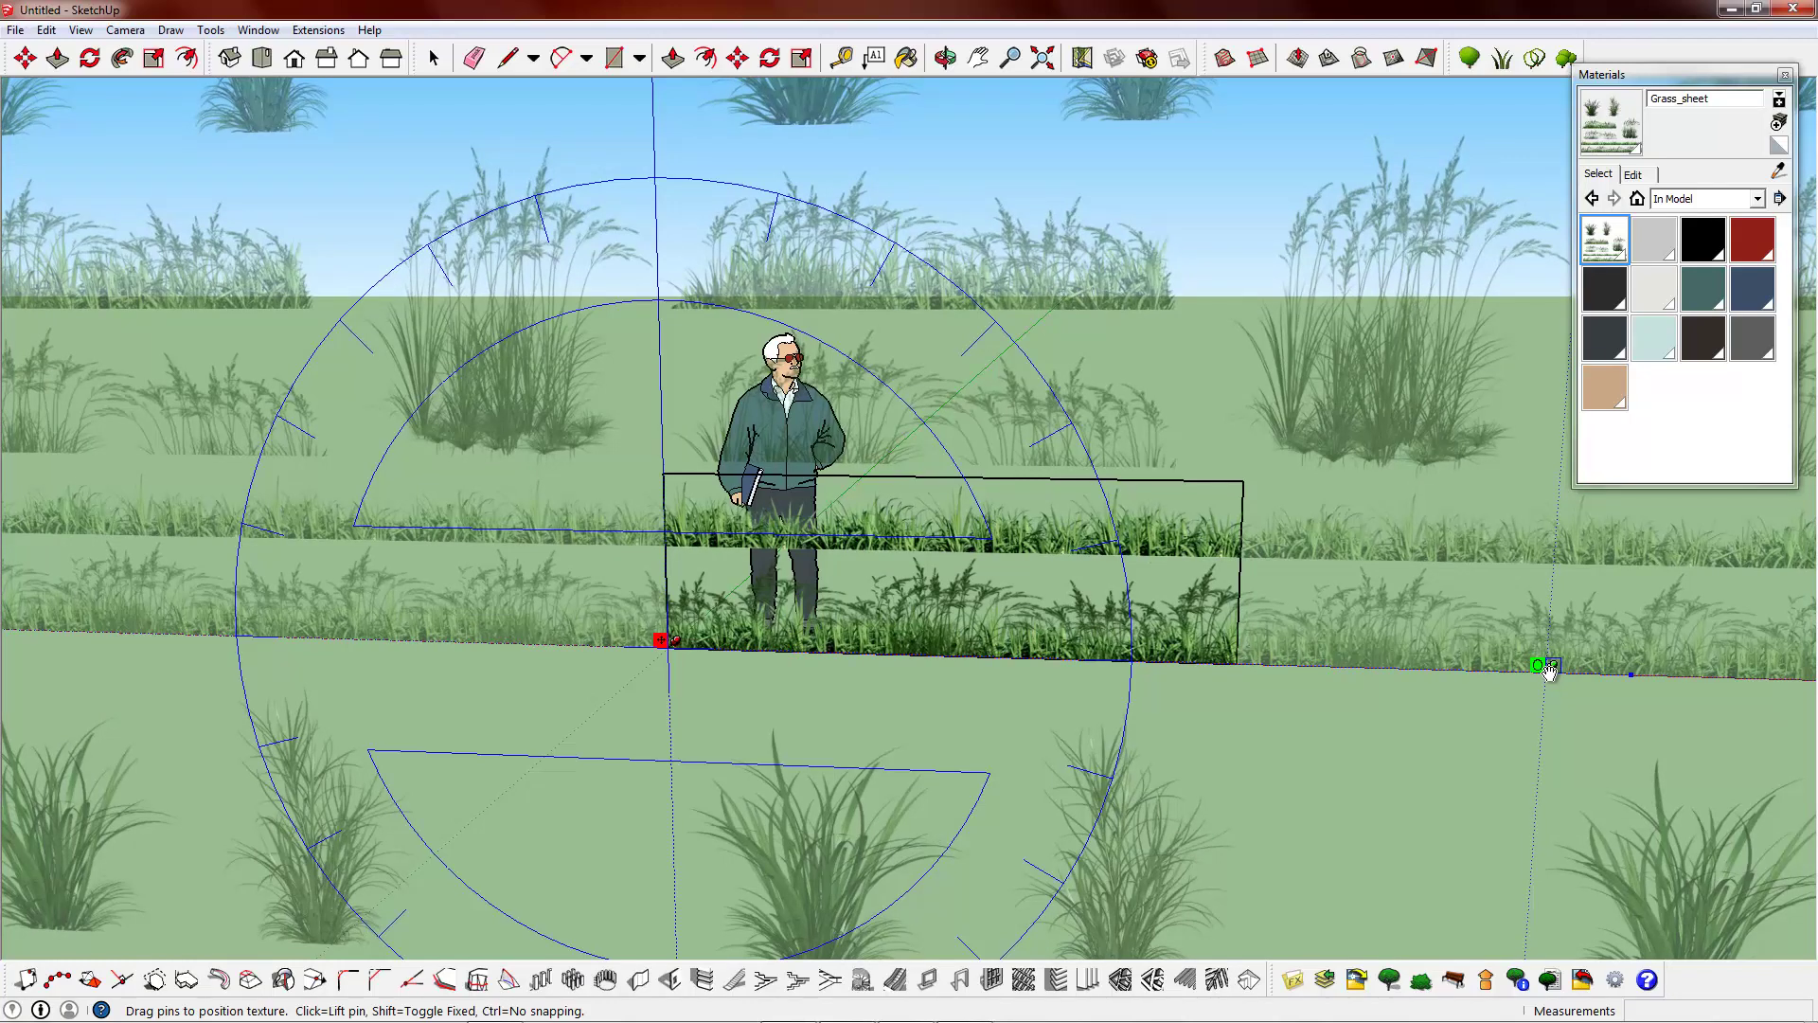
drag(1550, 671, 1551, 673)
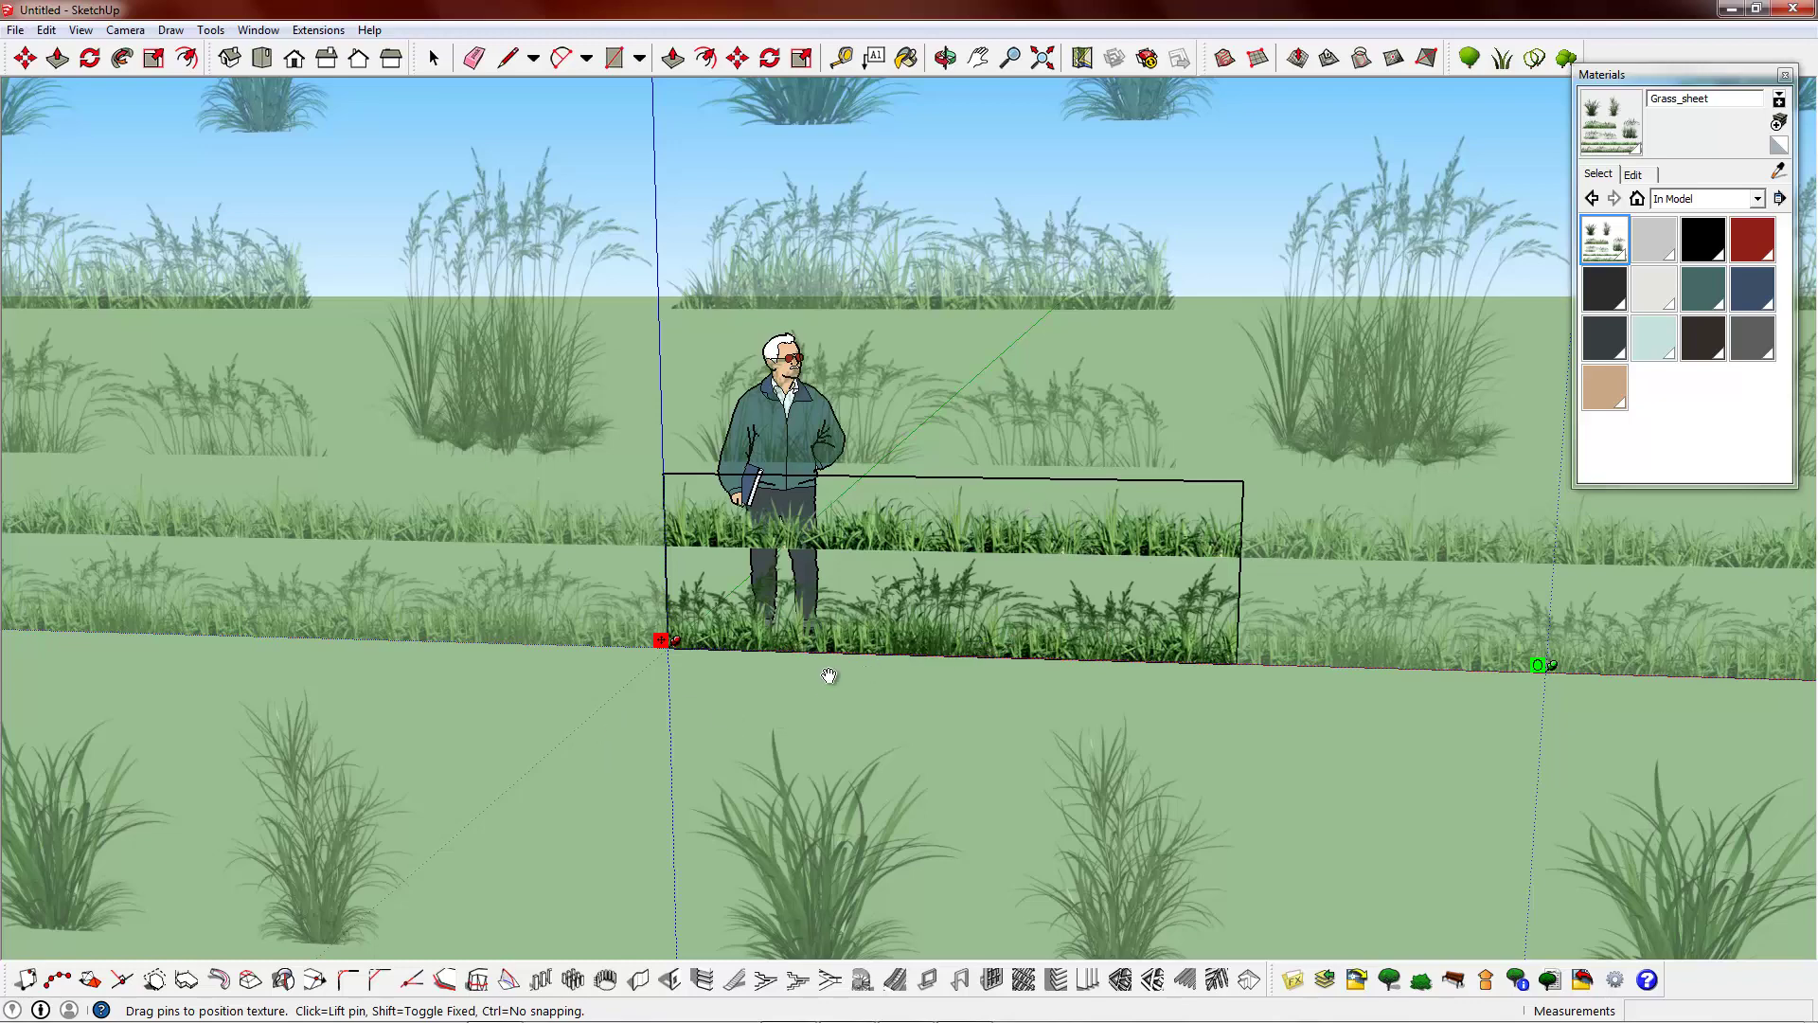
click(776, 697)
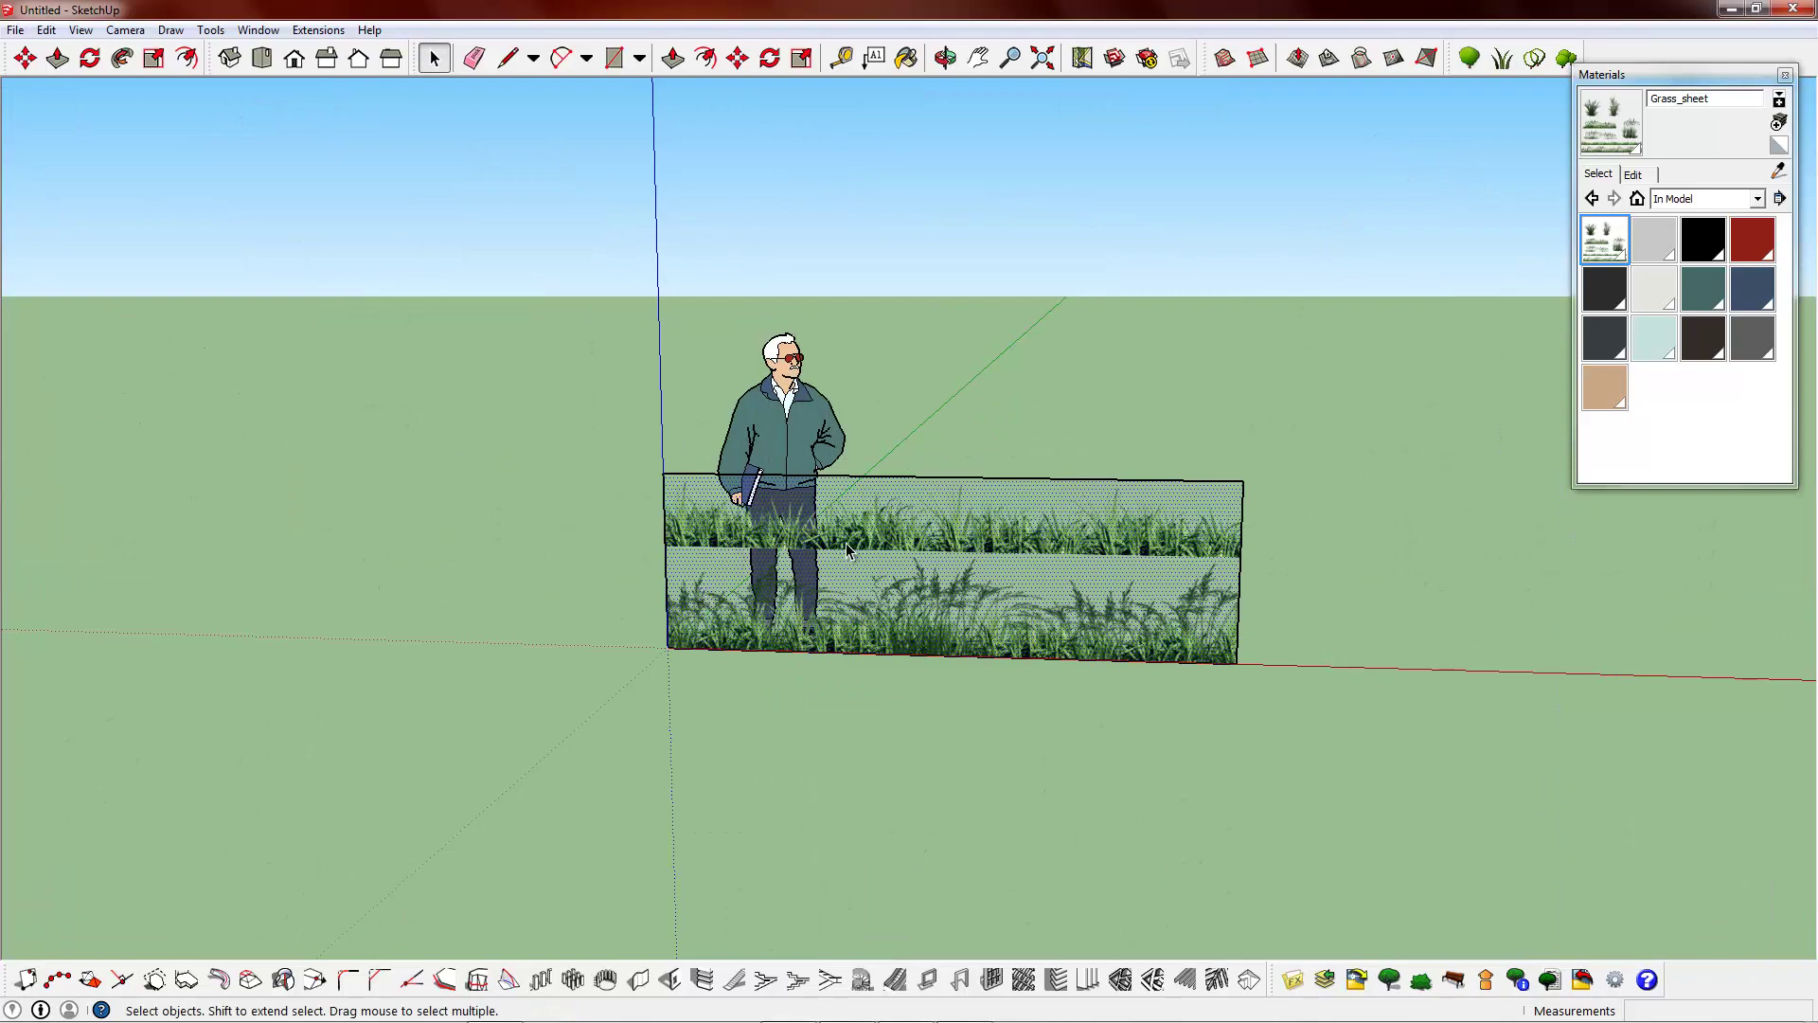
- Shift the texture down so the wide clump of tall seeded grass stands on the face's bottom edge
scroll(945, 544, up, 6)
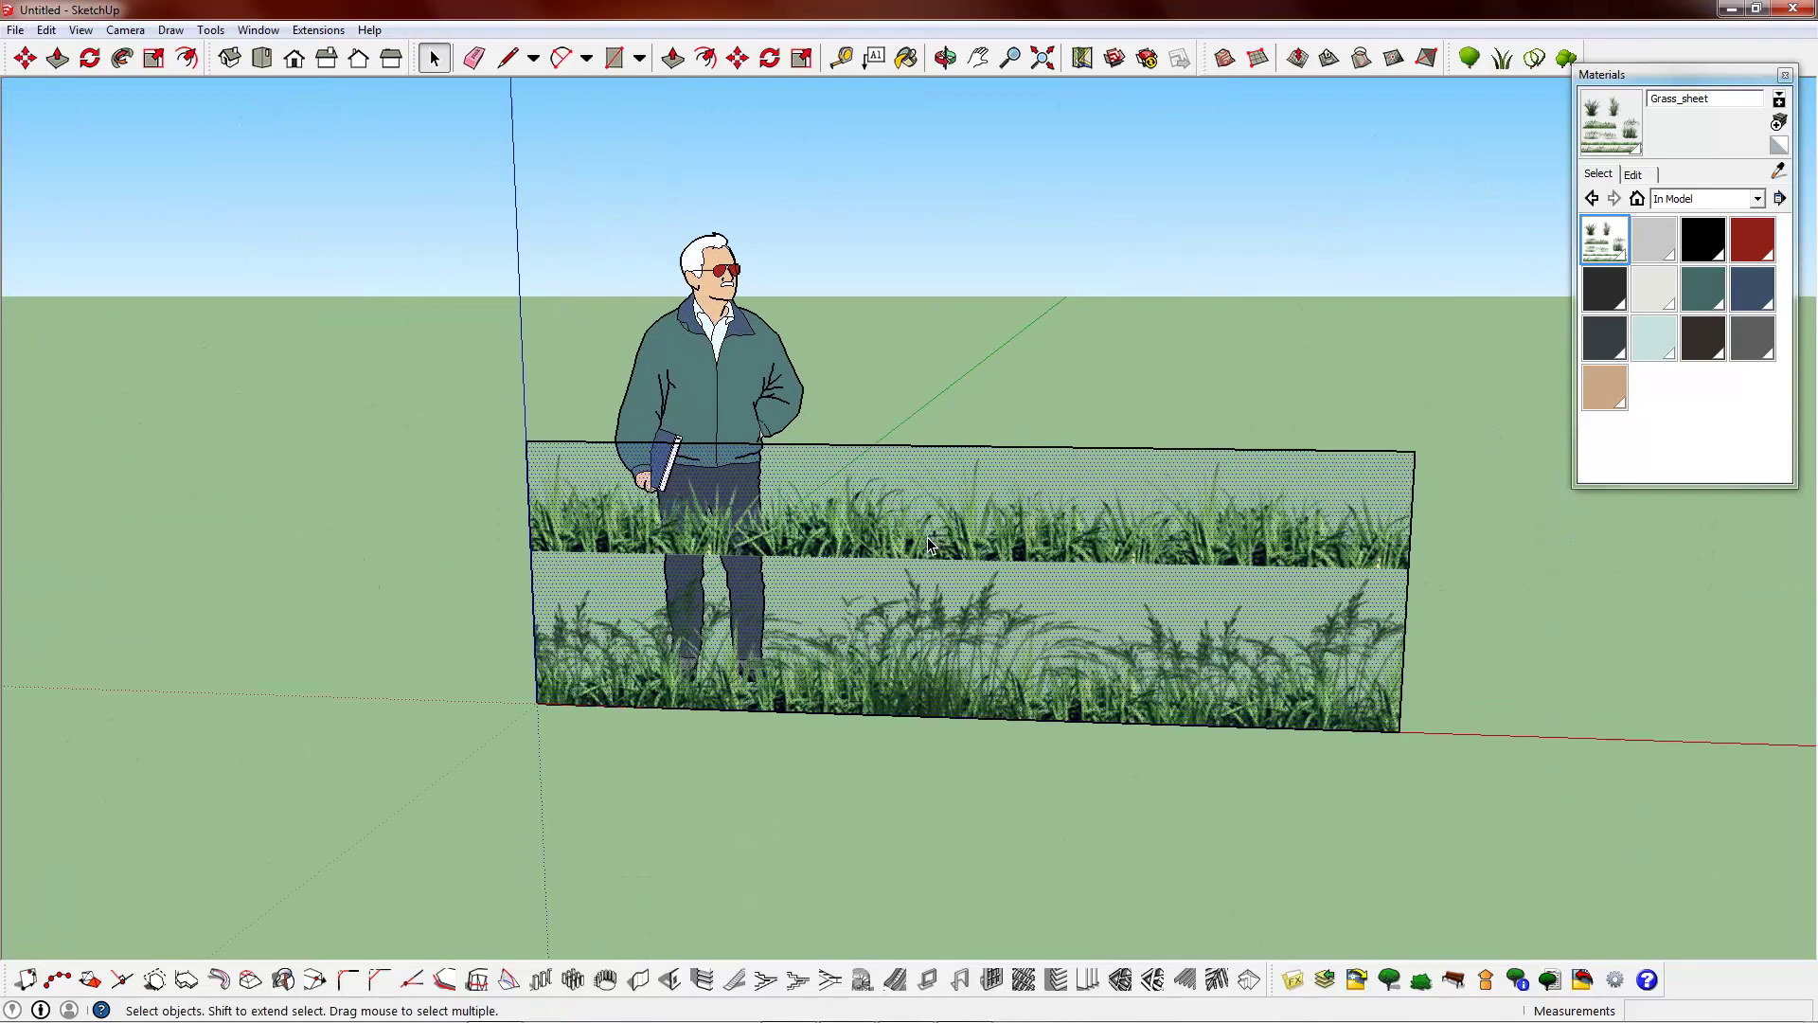
scroll(966, 532, down, 3)
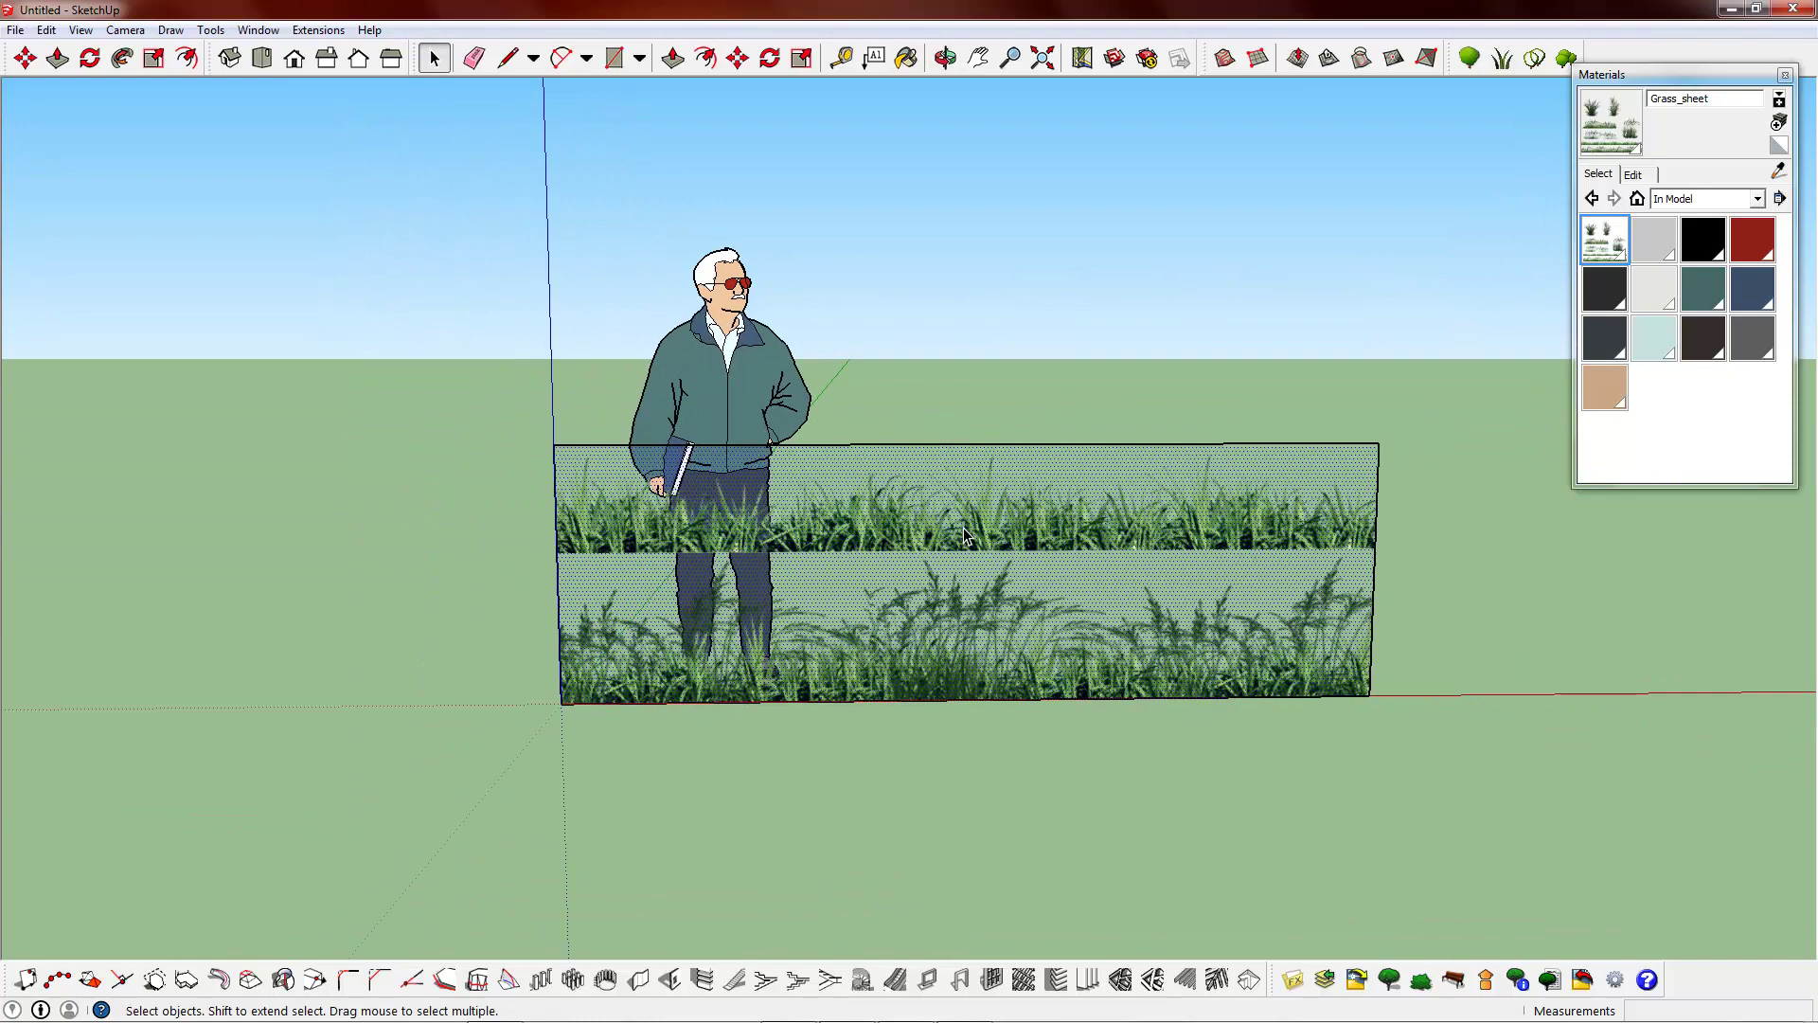
right_click(949, 513)
mouse_move(1112, 767)
click(1185, 759)
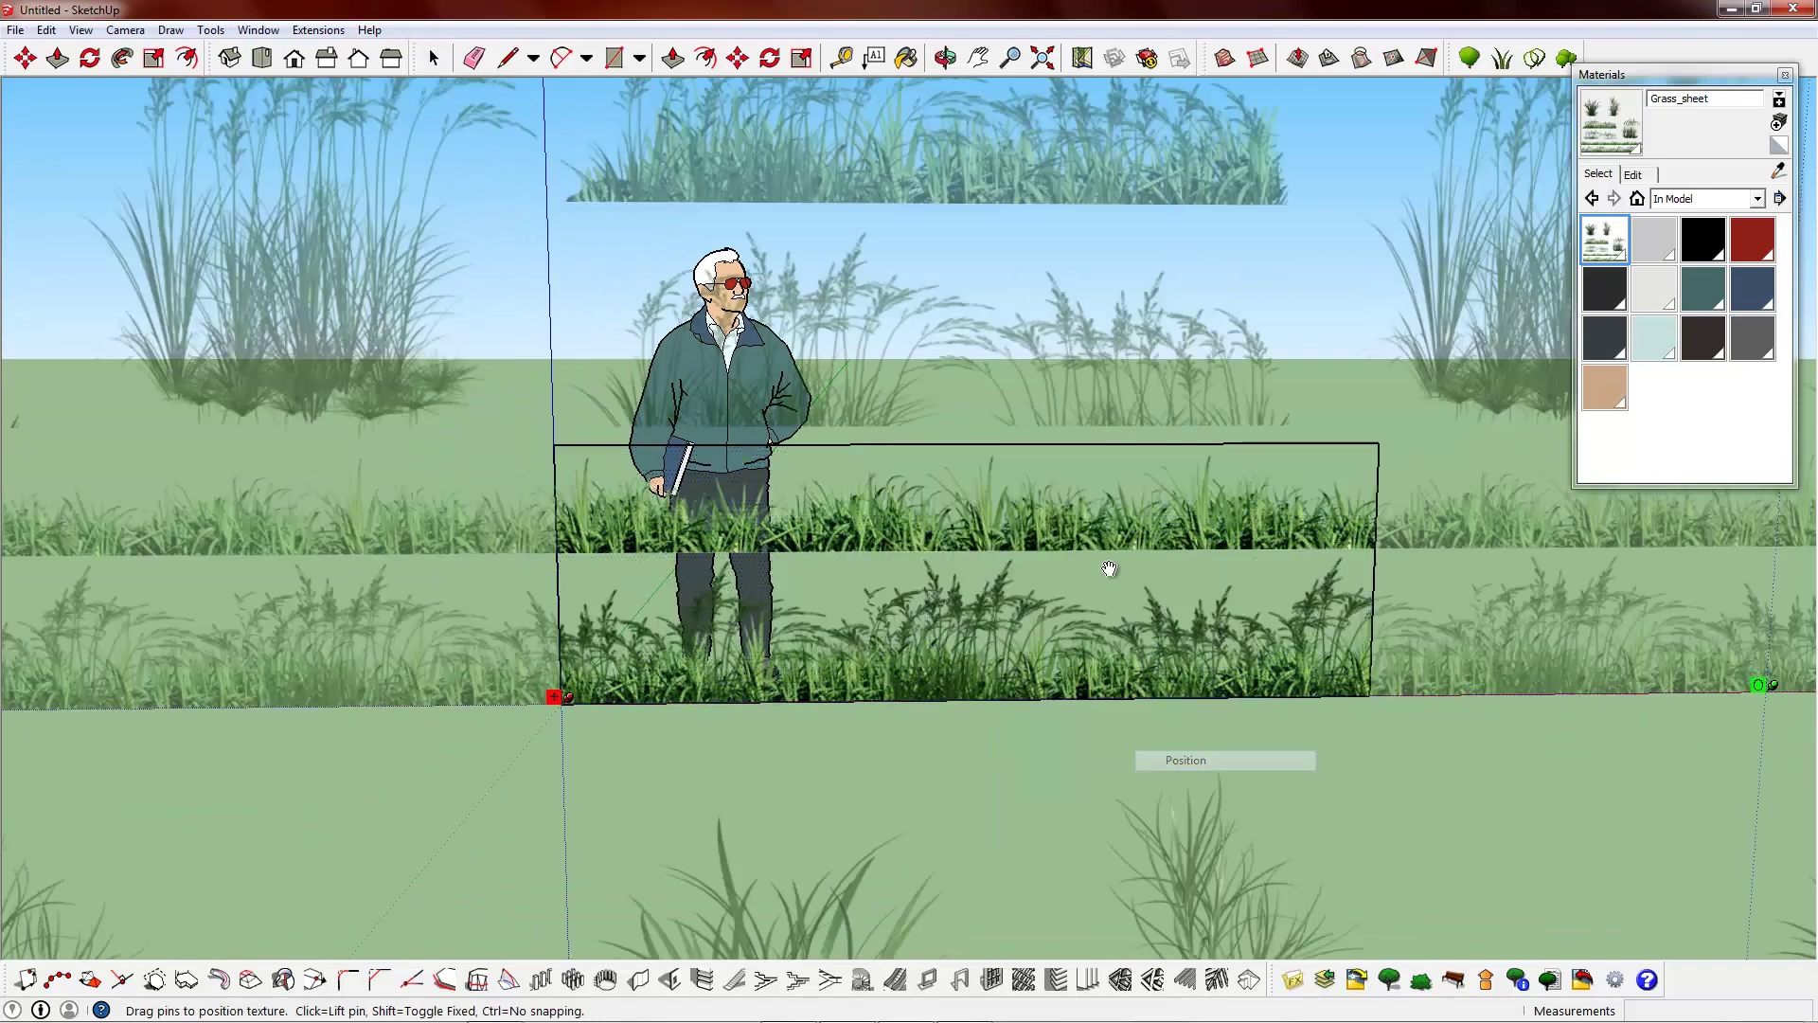
drag(972, 317, 984, 604)
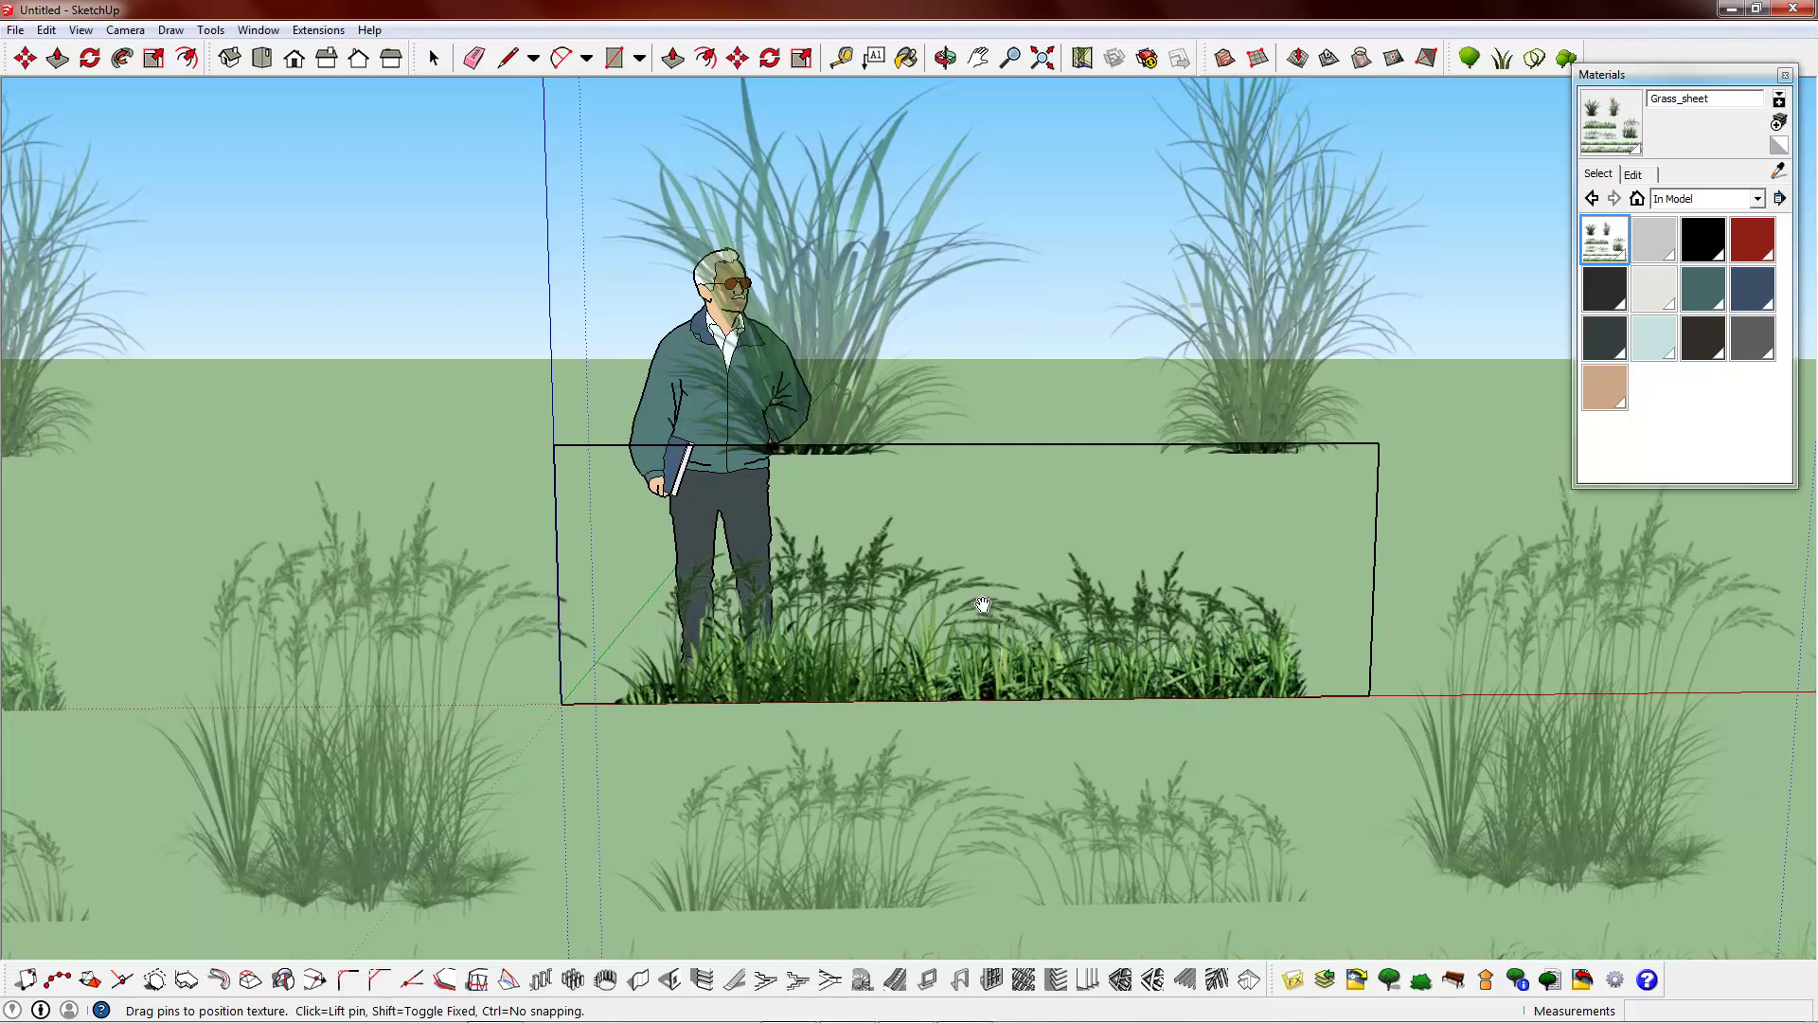
drag(983, 604, 984, 609)
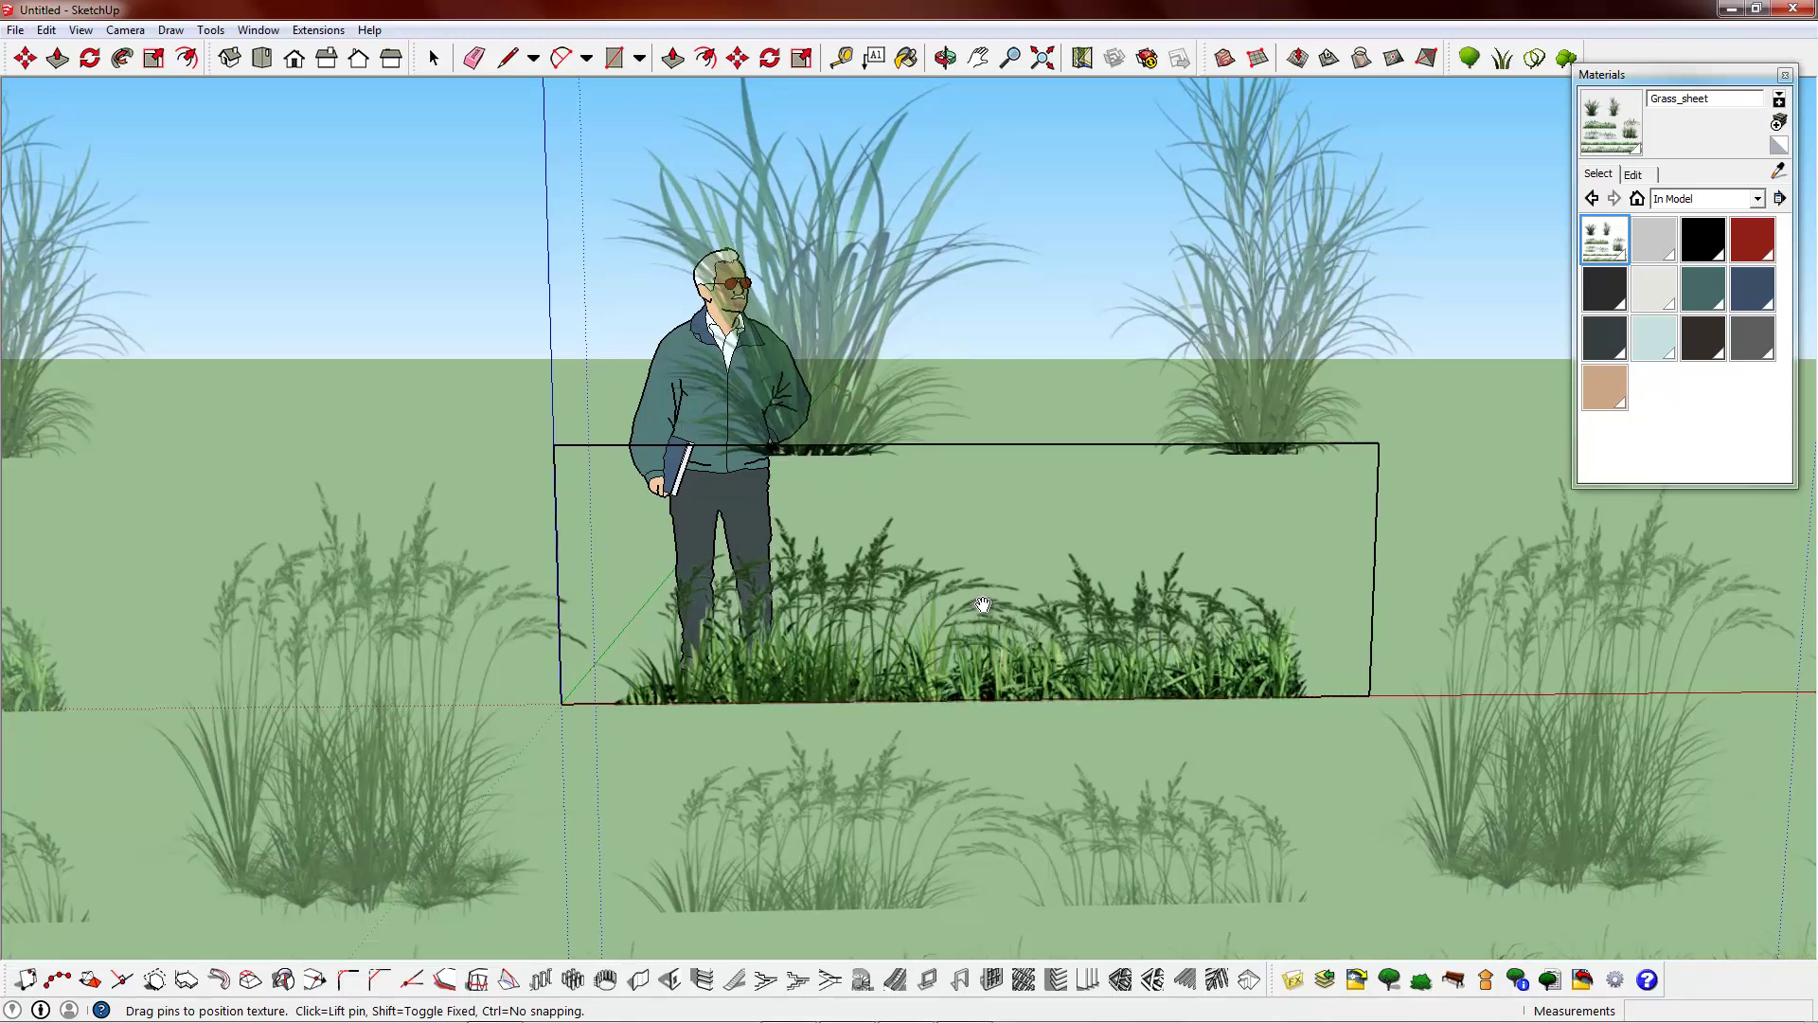
key(Return)
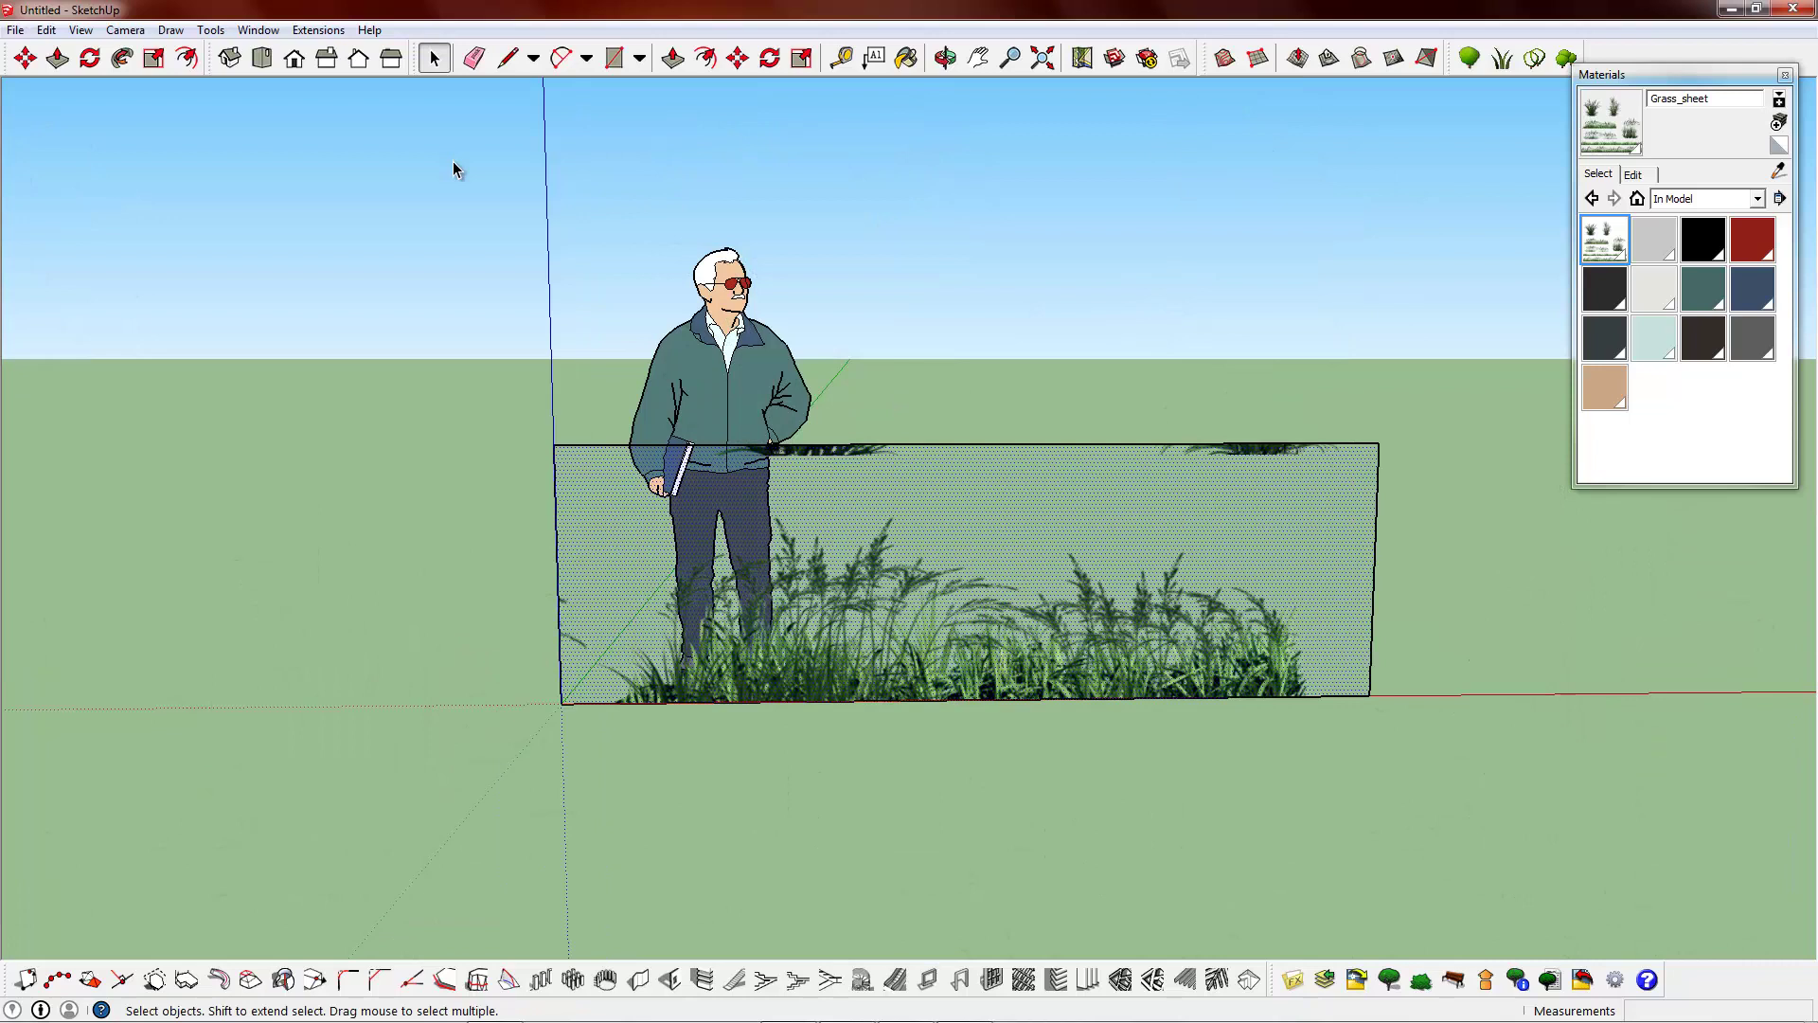
- Draw a rectangular outline on the face around the grass clump, starting and ending on its bottom edge
click(507, 58)
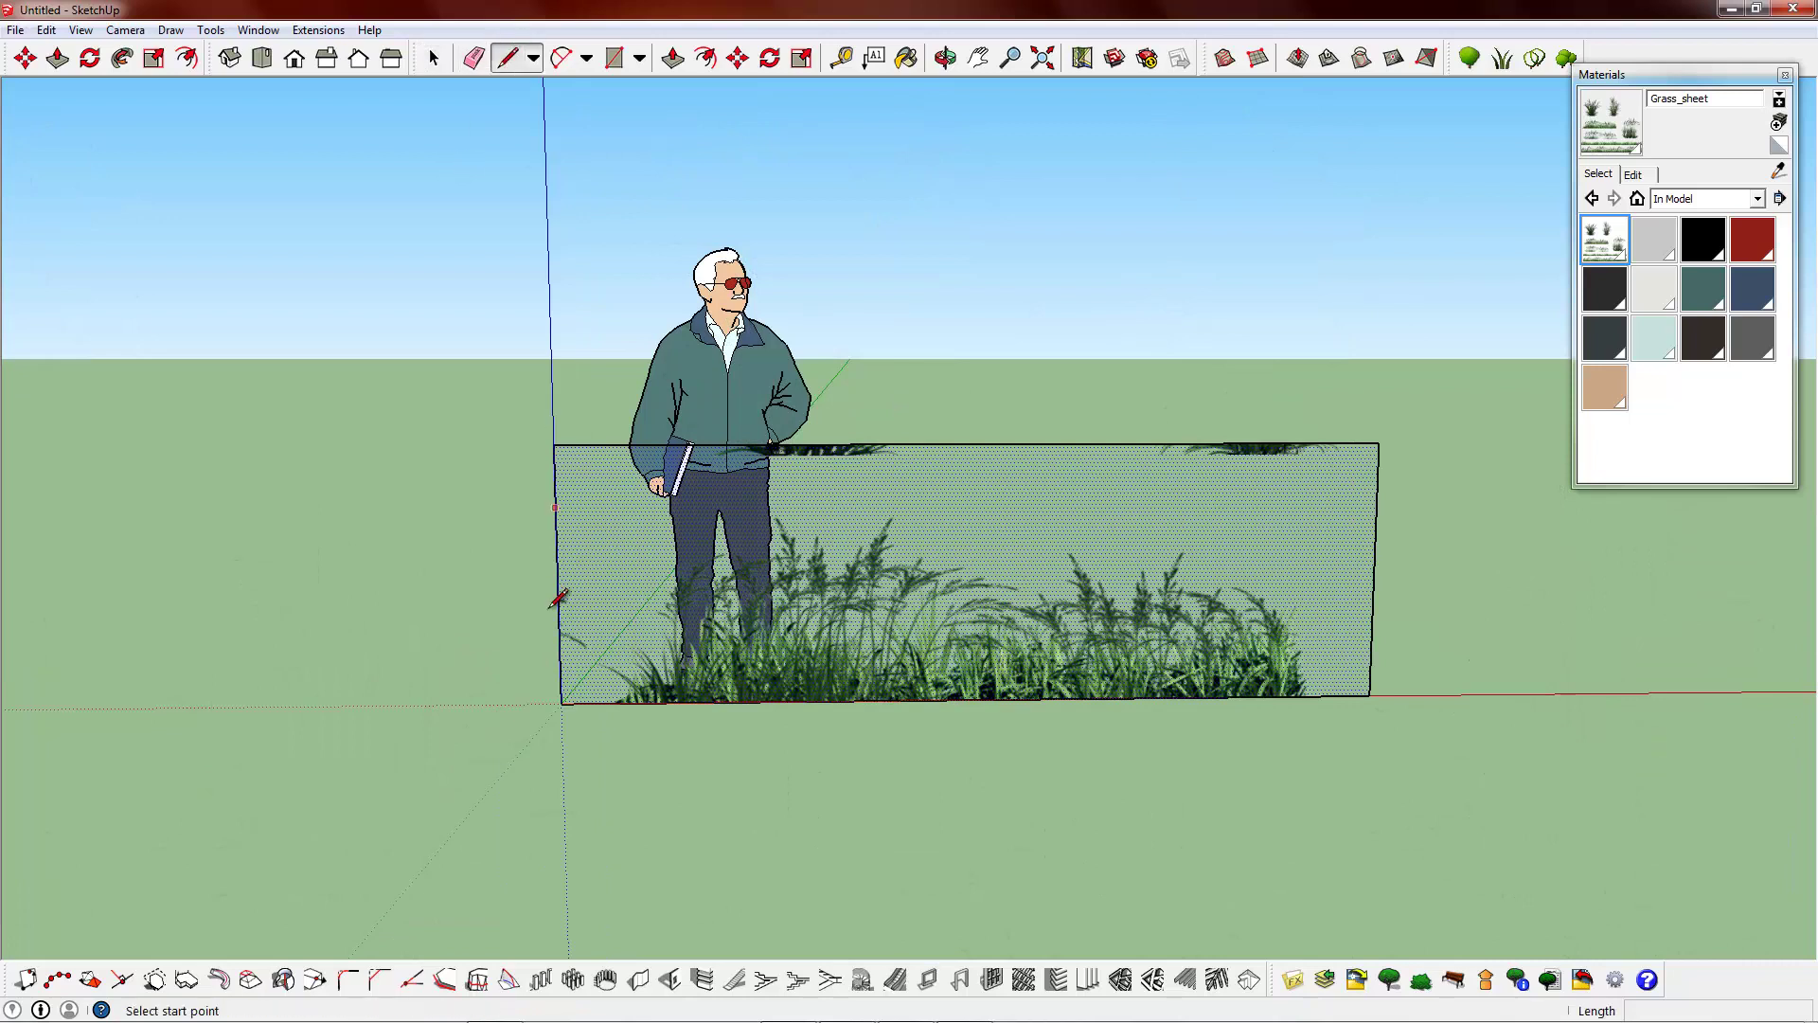
click(595, 703)
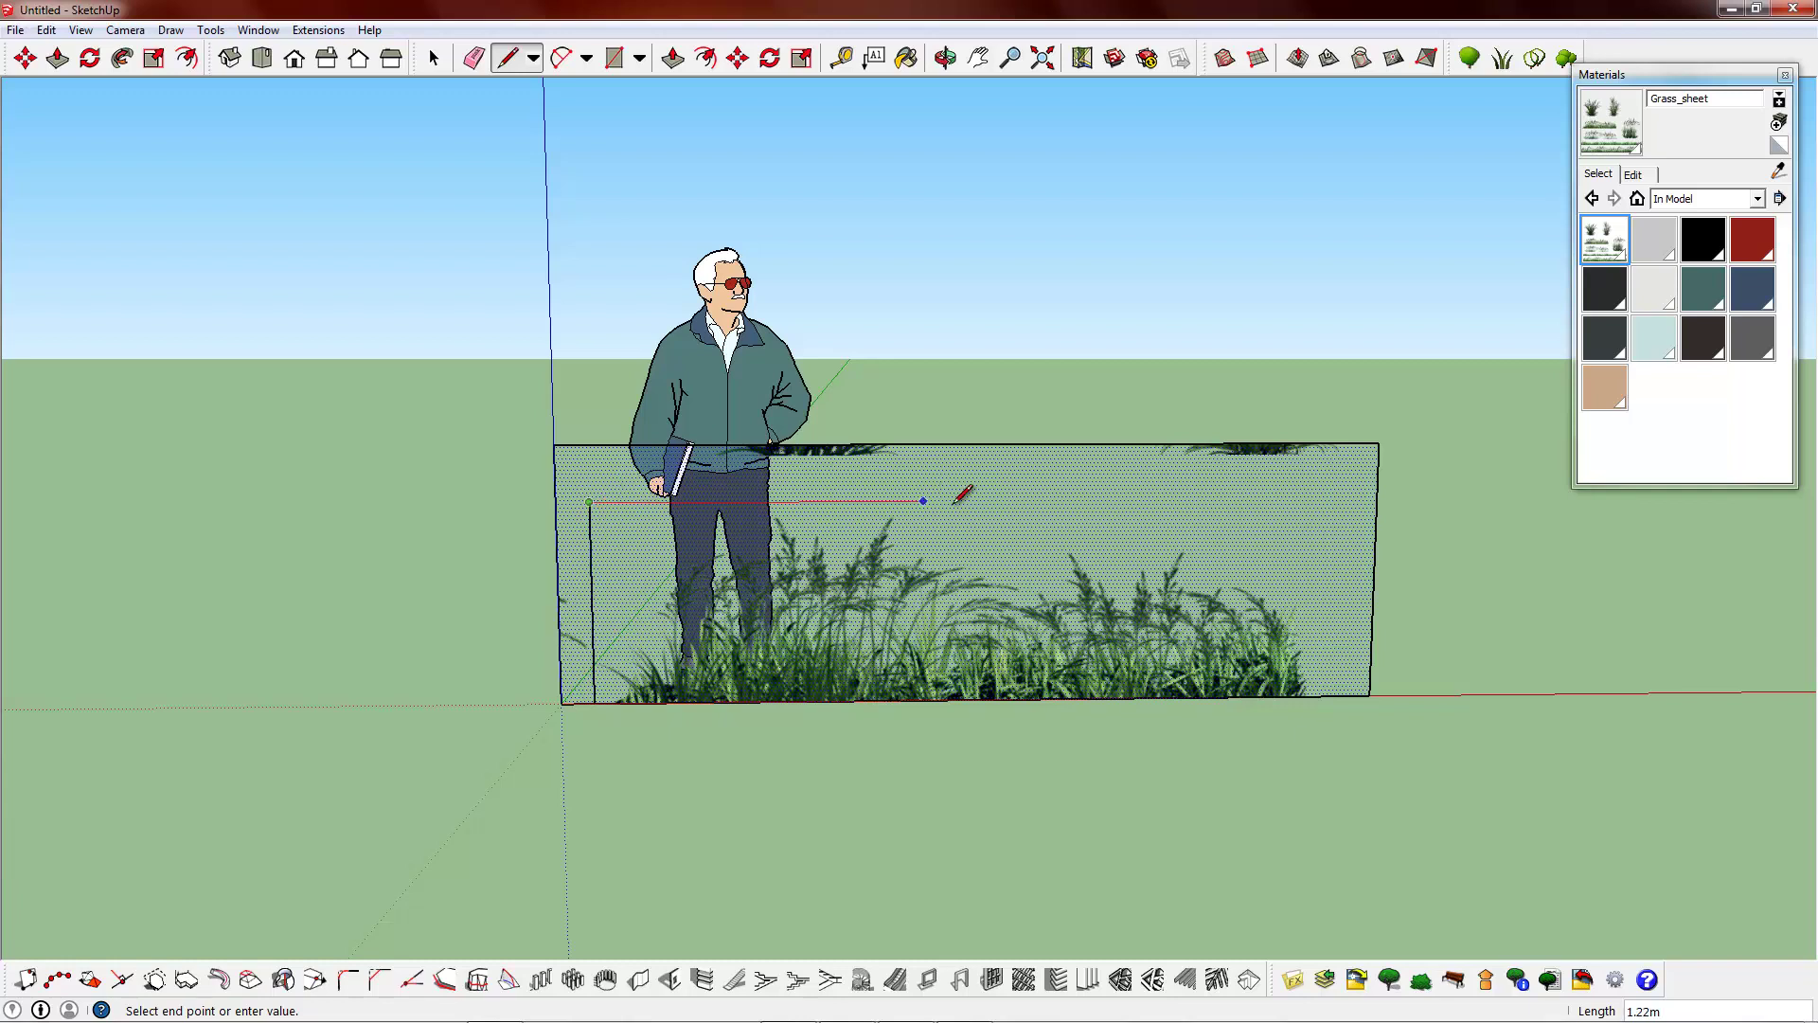
click(1320, 499)
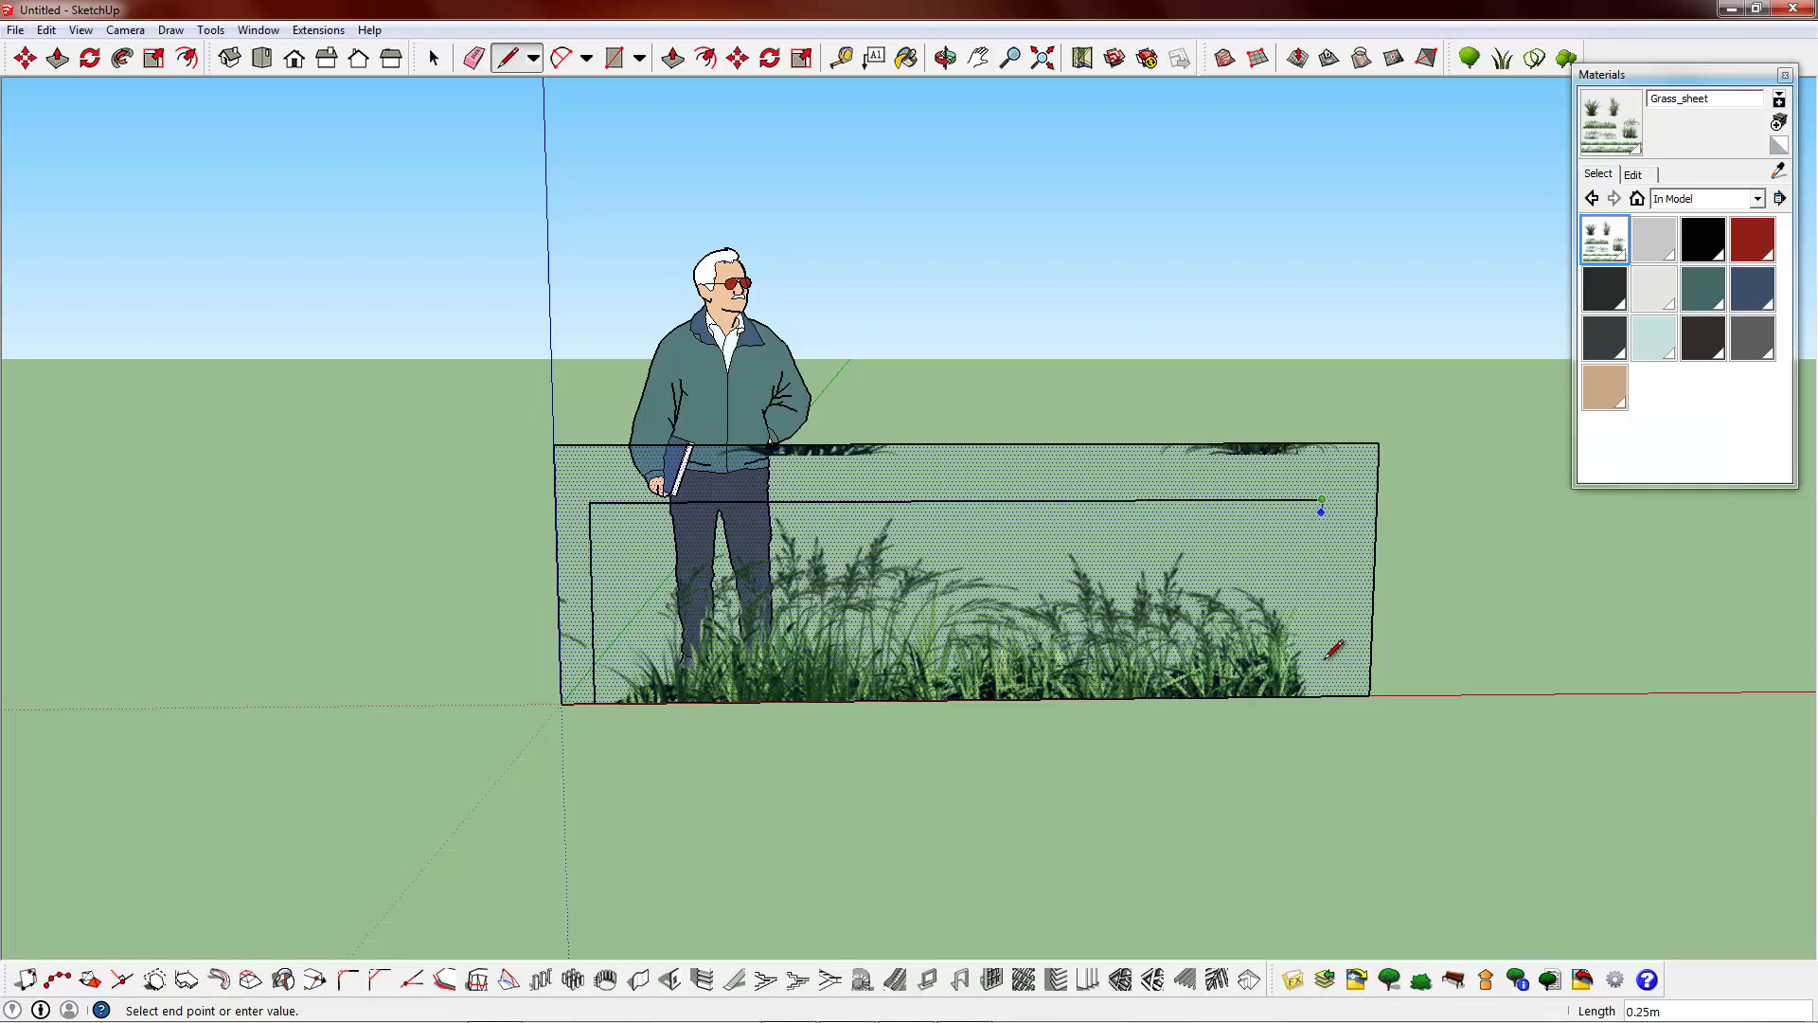
click(1329, 697)
- Erase the original outer edges of the face, leaving only the rectangle around the grass clump
click(474, 57)
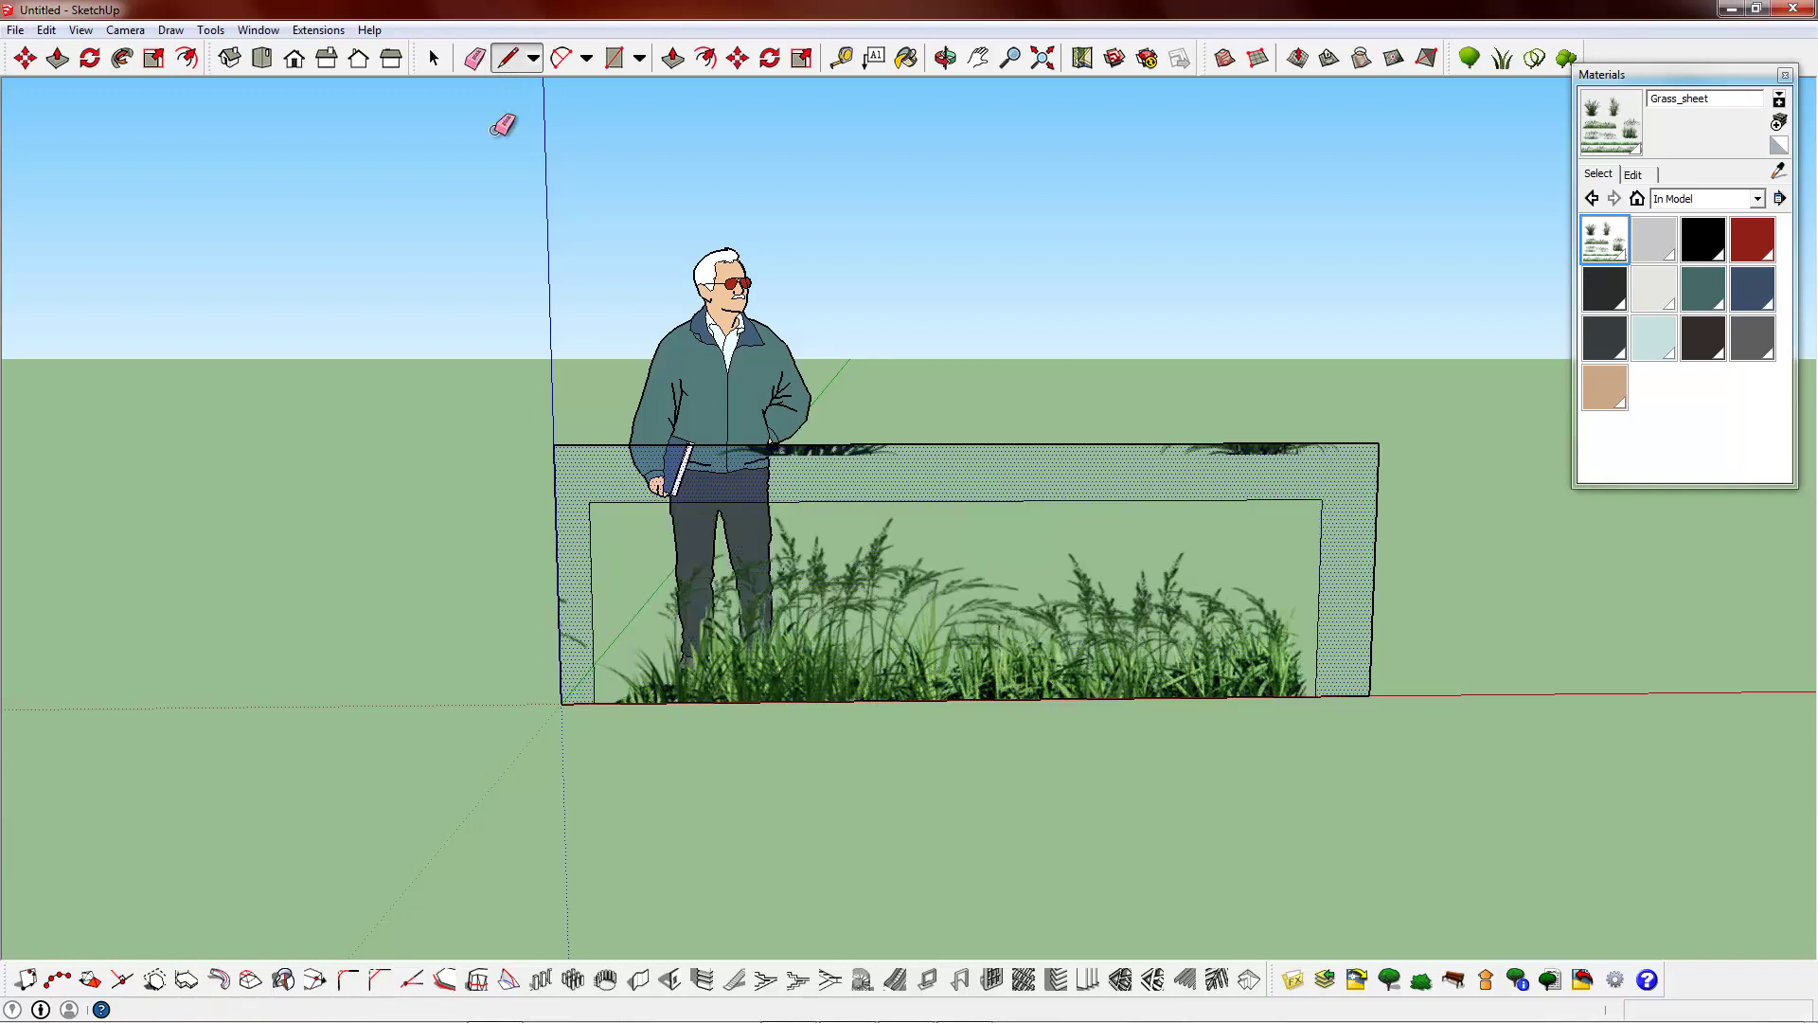
drag(556, 446, 557, 691)
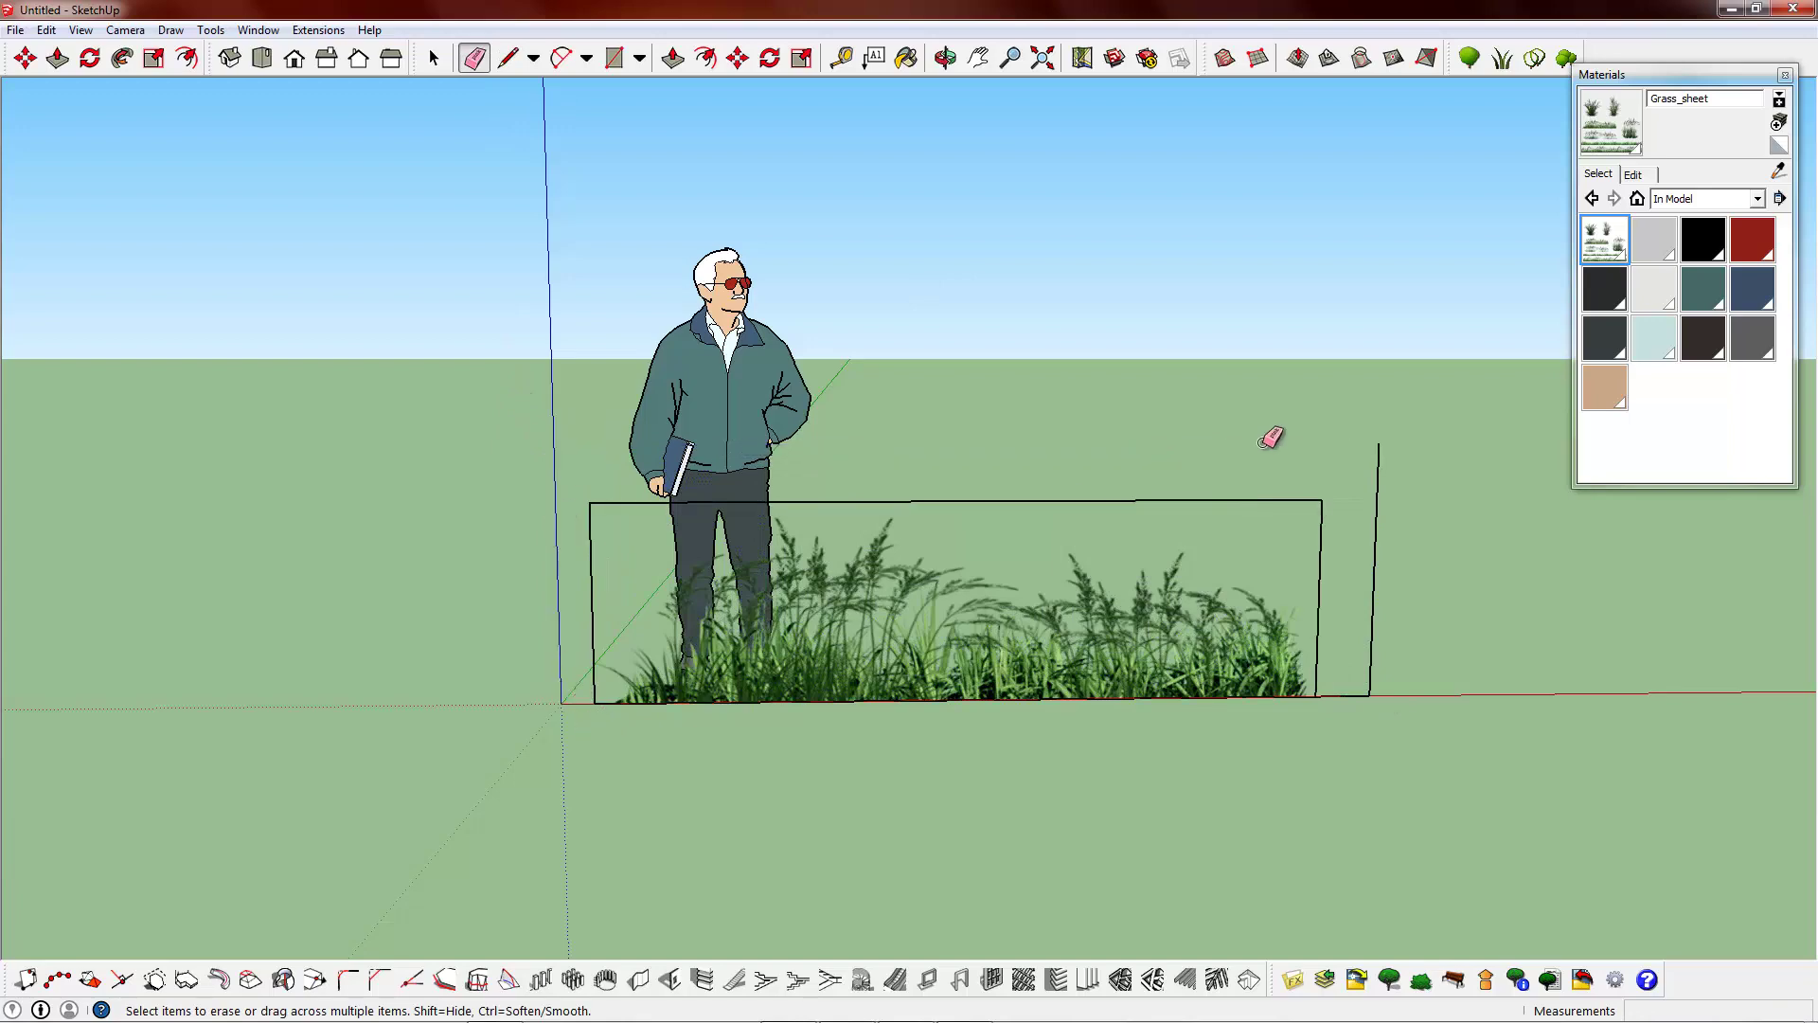
drag(1364, 455, 1379, 511)
drag(1348, 711, 1339, 686)
- Select the trimmed grass face with its edges and scale it uniformly from the upper corner by 0.61
mouse_move(909, 521)
middle_down()
mouse_move(823, 463)
mouse_move(463, 582)
mouse_move(1348, 642)
mouse_move(1373, 611)
middle_up()
click(434, 58)
click(974, 532)
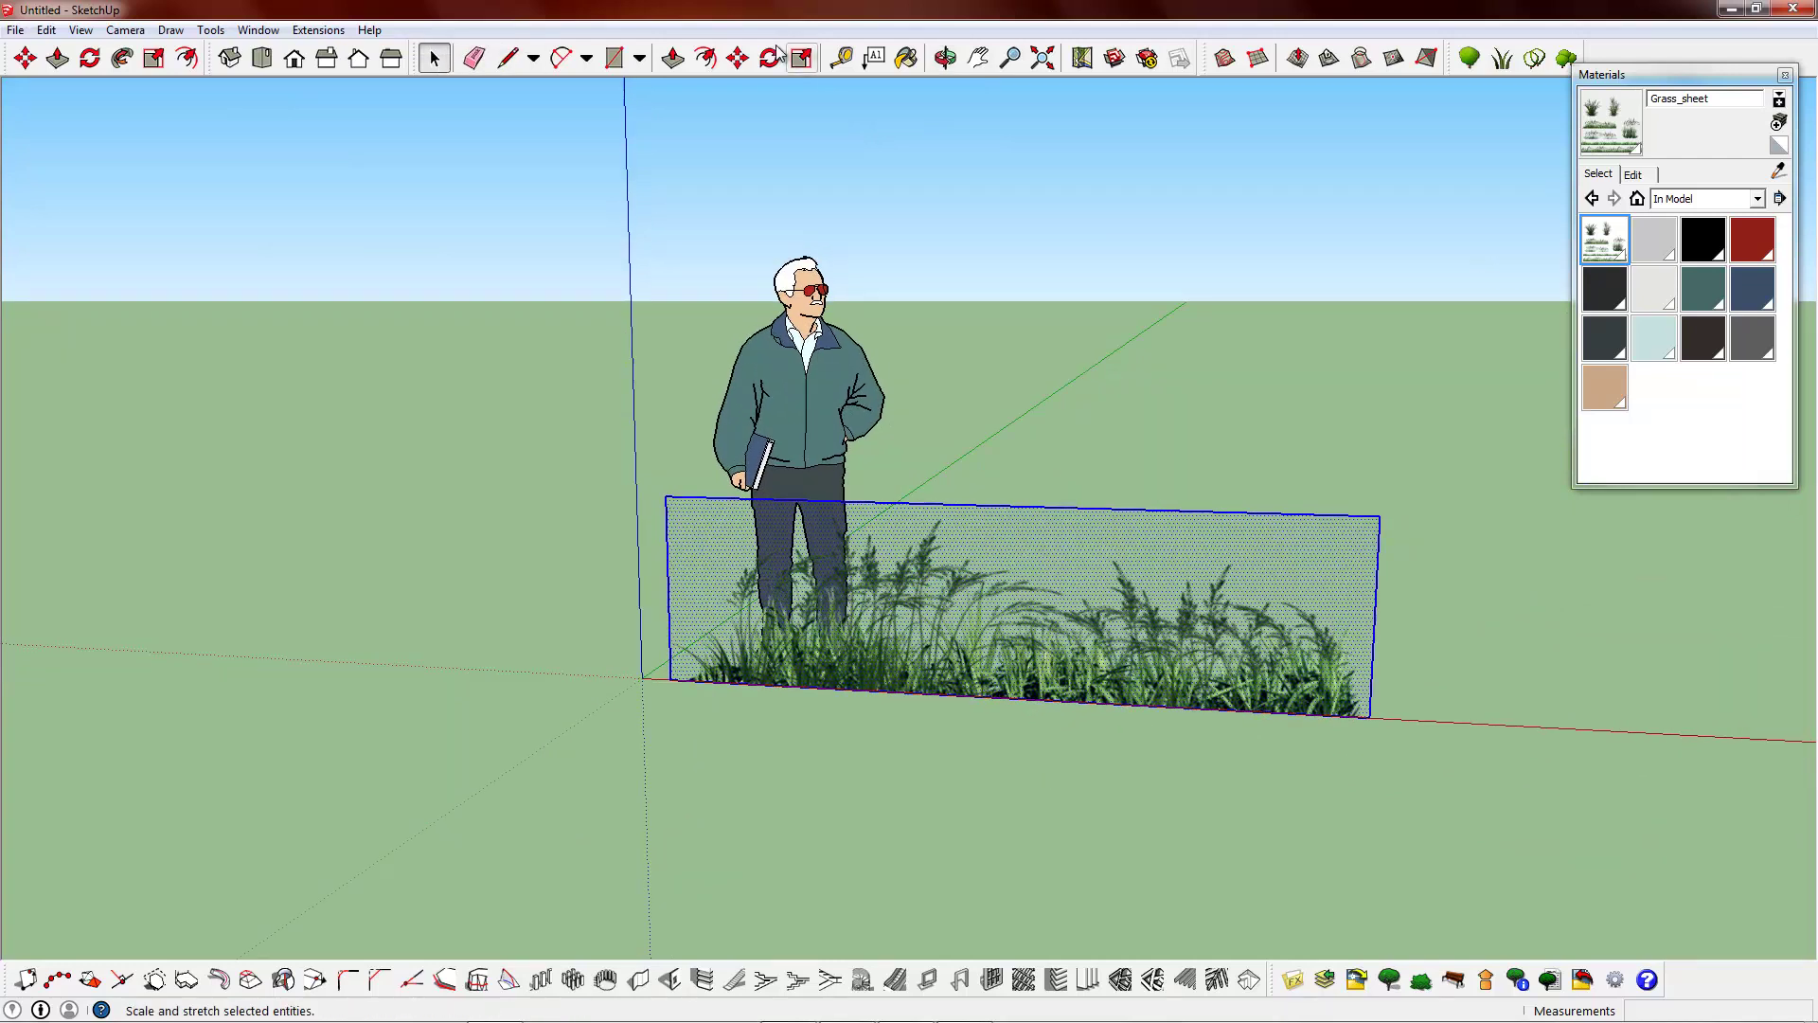
click(802, 58)
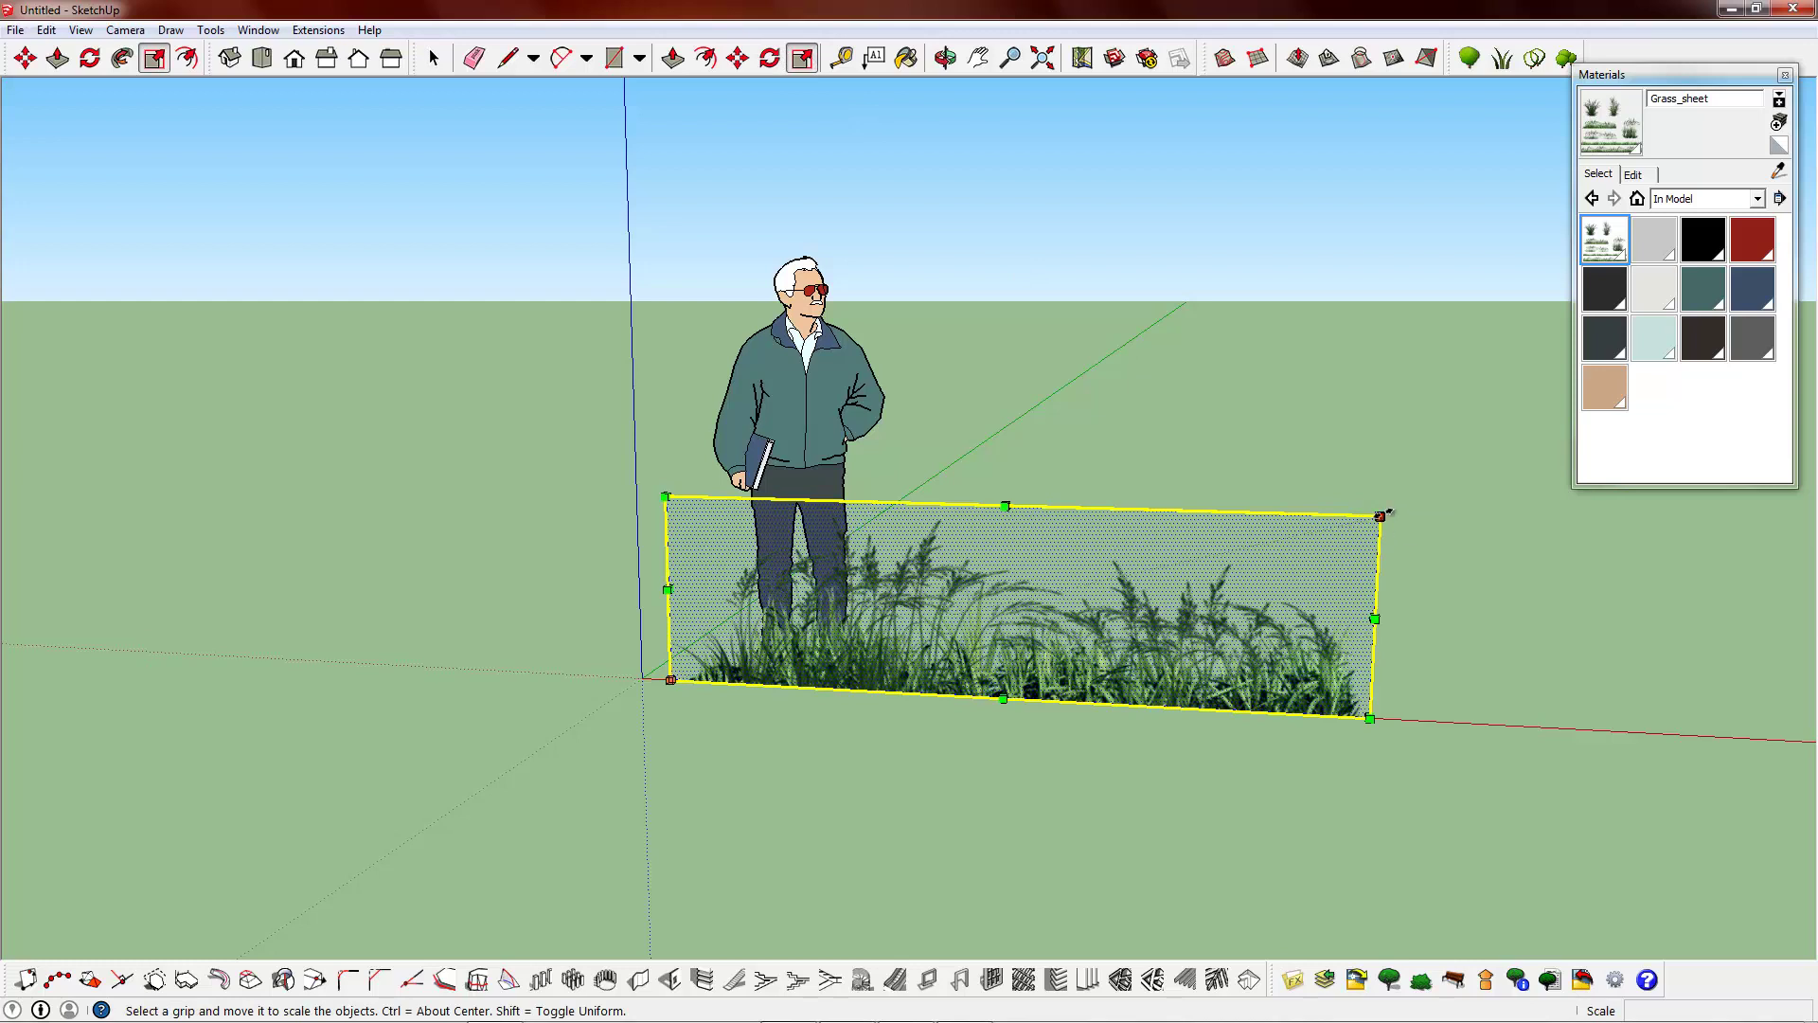
drag(1383, 515, 1088, 600)
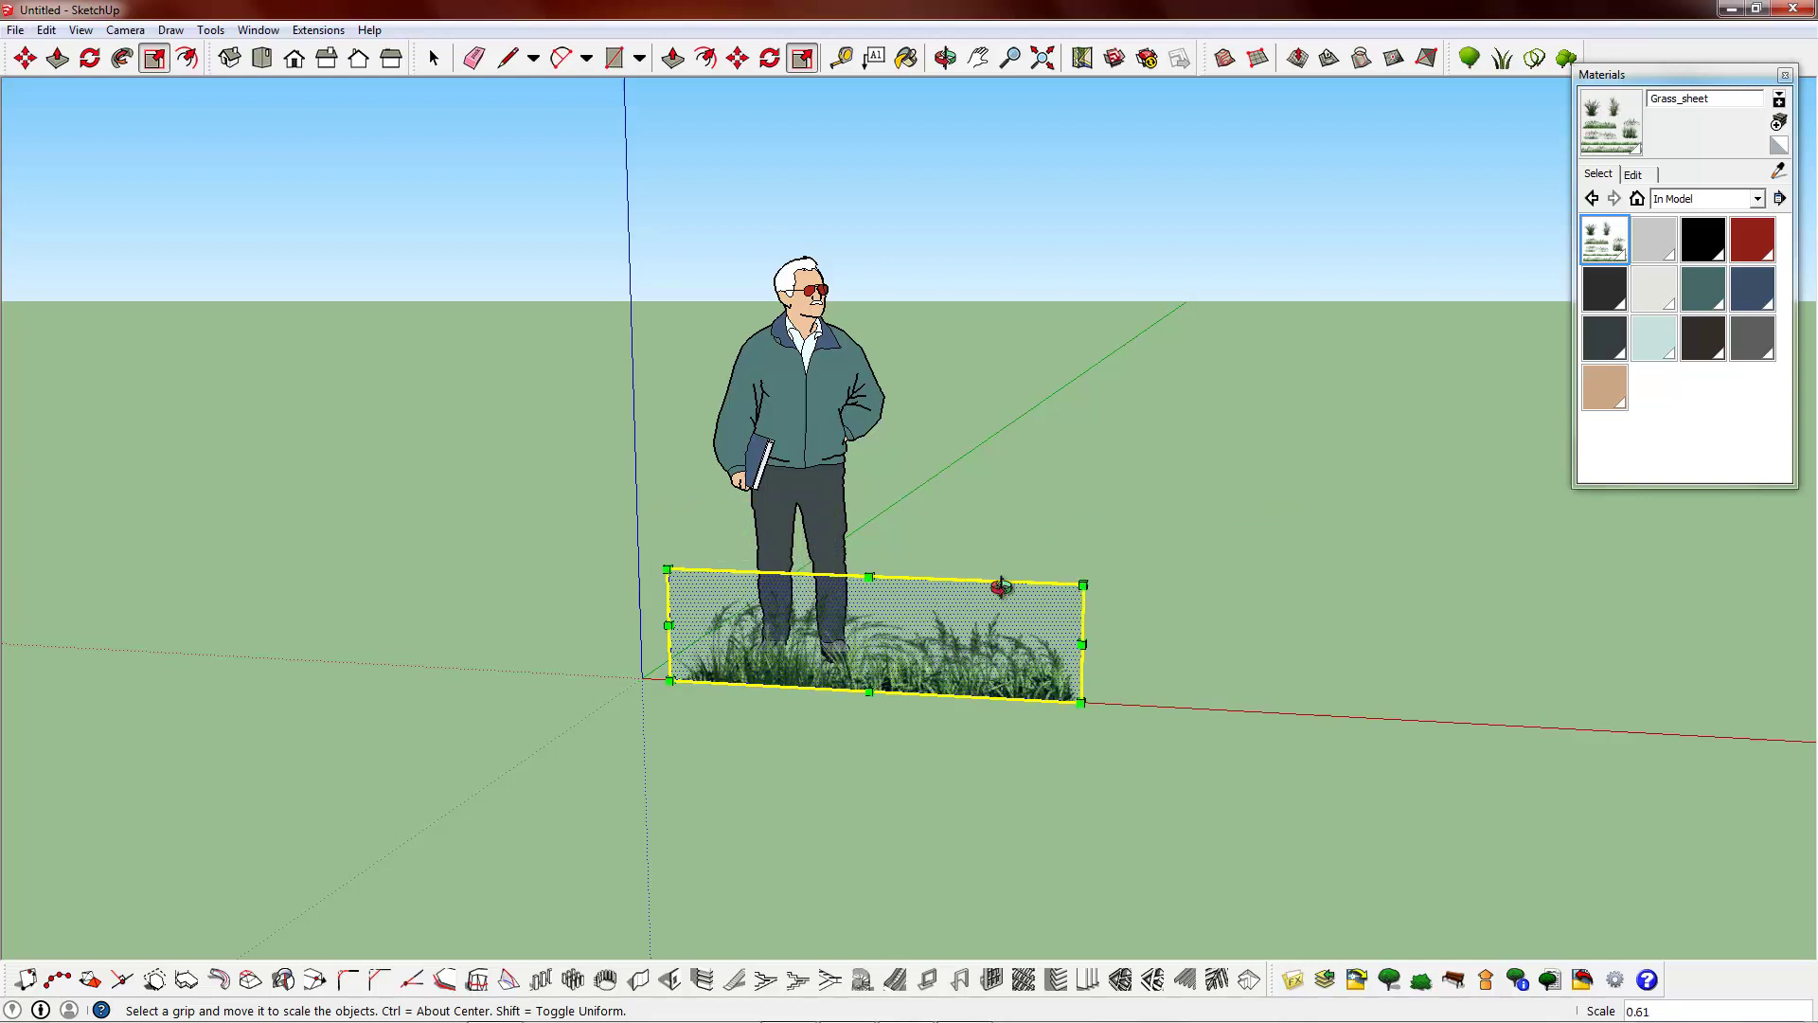
middle_drag(1002, 588, 1135, 561)
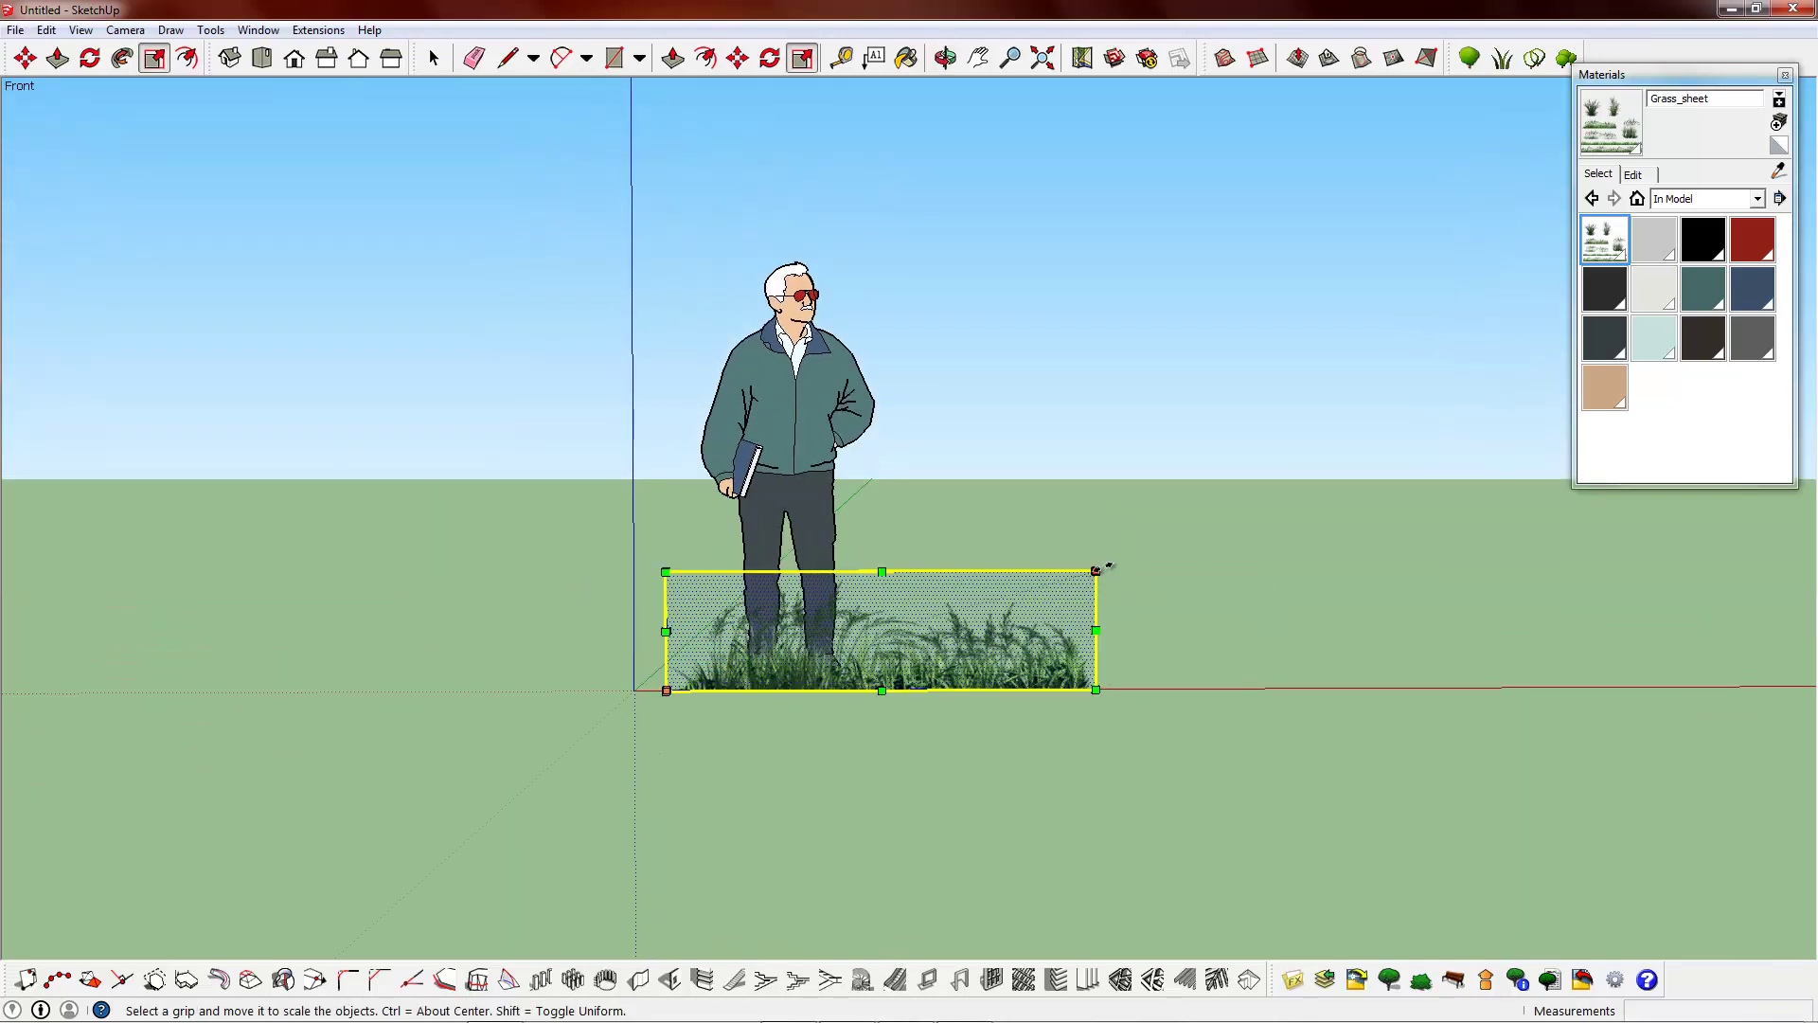
- Scale the grass face up uniformly from its upper corner
drag(1100, 568, 1186, 533)
click(434, 58)
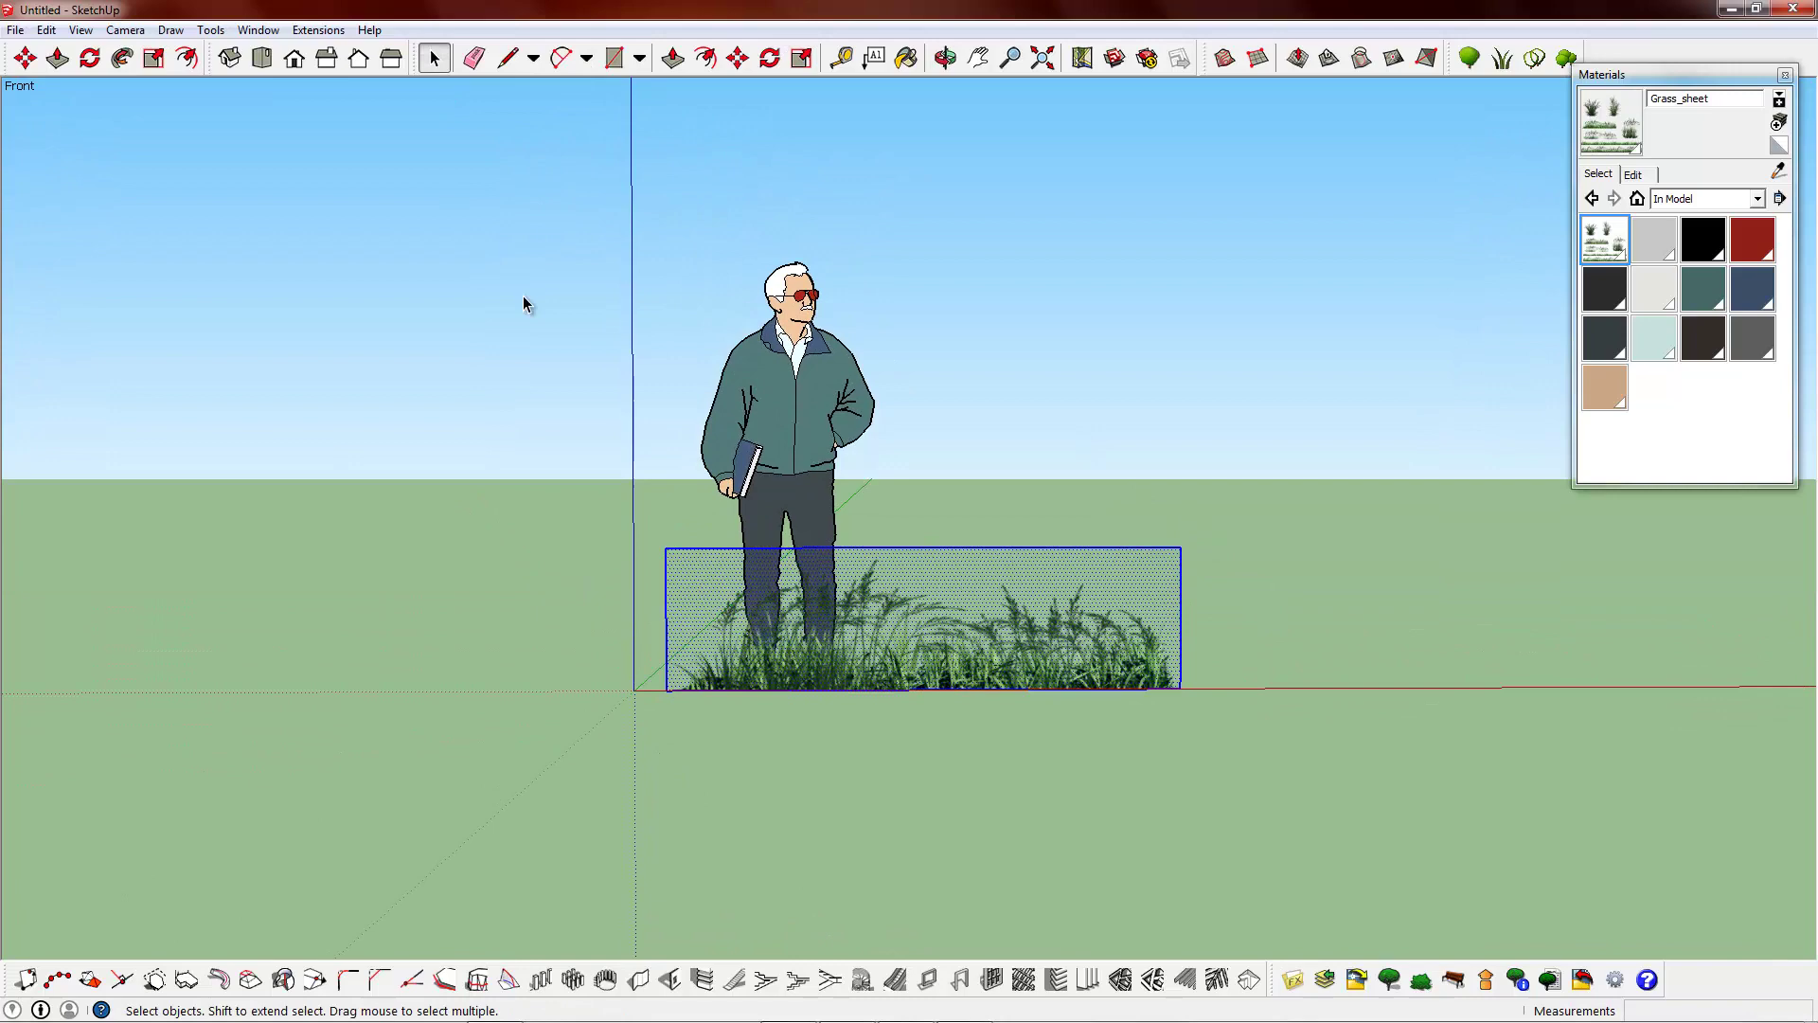
click(525, 305)
- Delete the standing human scale figure
middle_drag(807, 435, 736, 372)
click(736, 372)
key(Delete)
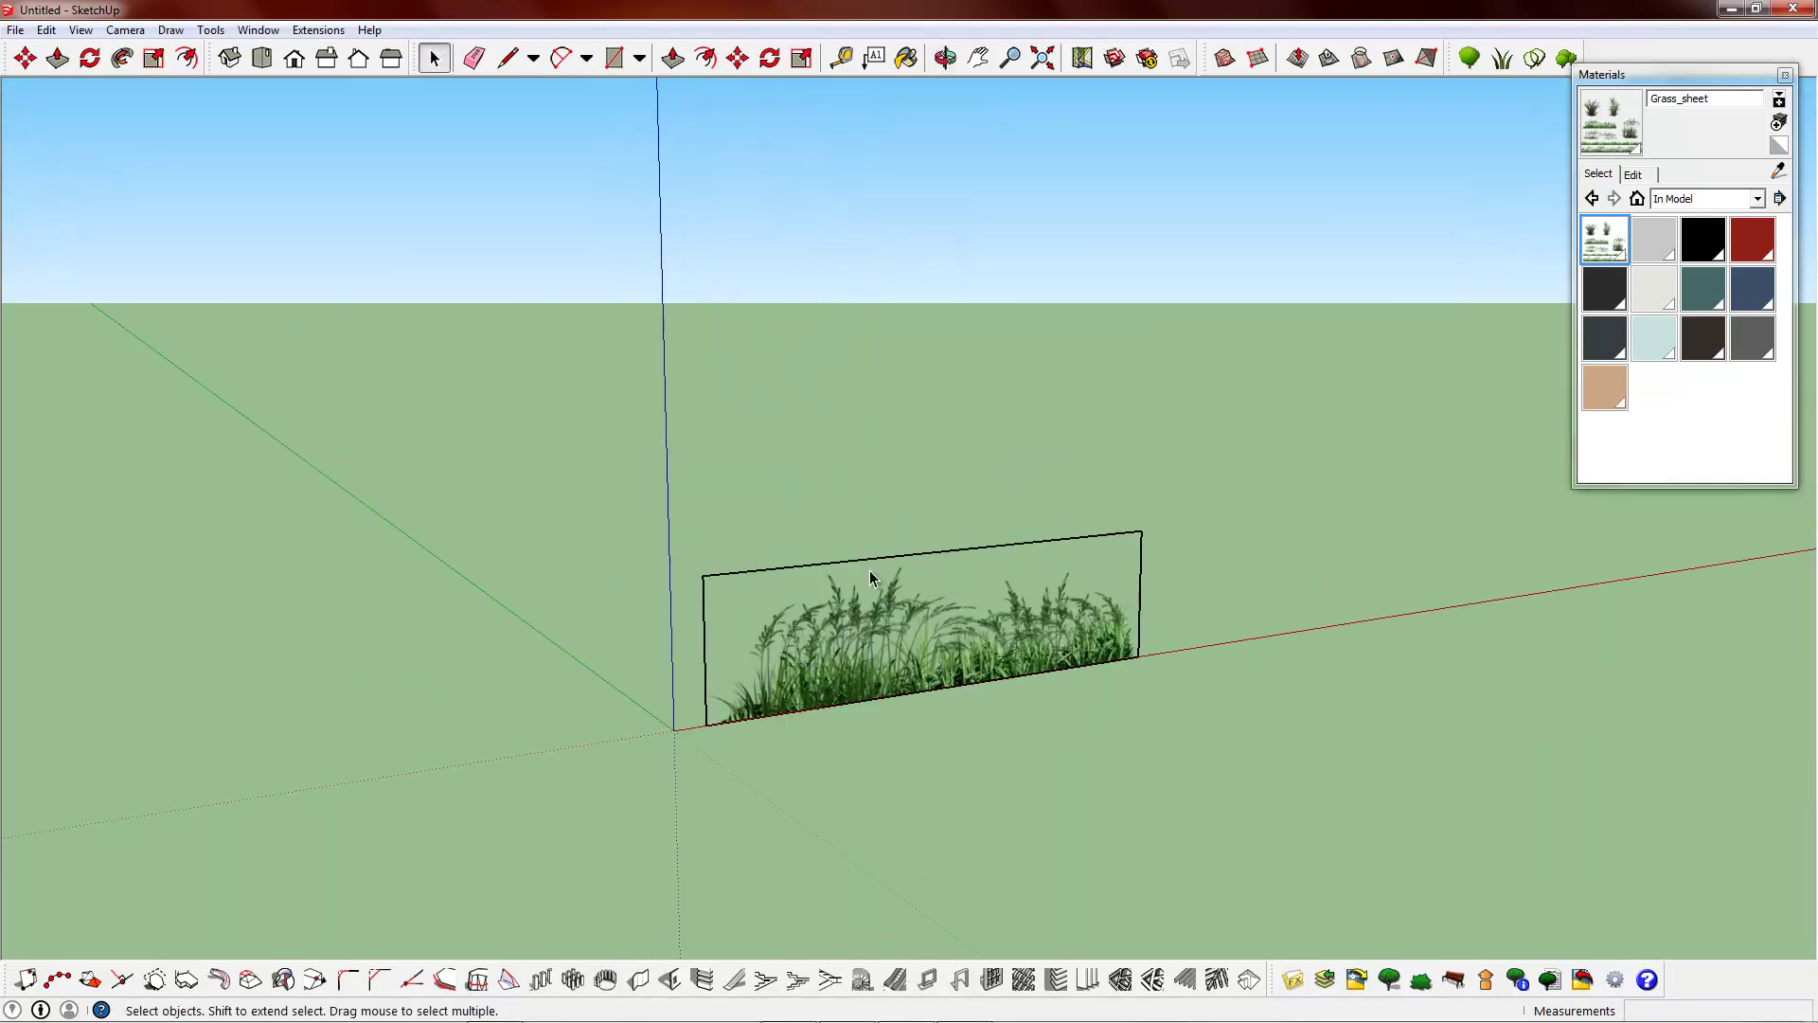
- Move the grass face with its edges so the midpoint of its bottom edge sits on the origin
middle_drag(870, 570, 862, 615)
click(861, 615)
click(737, 58)
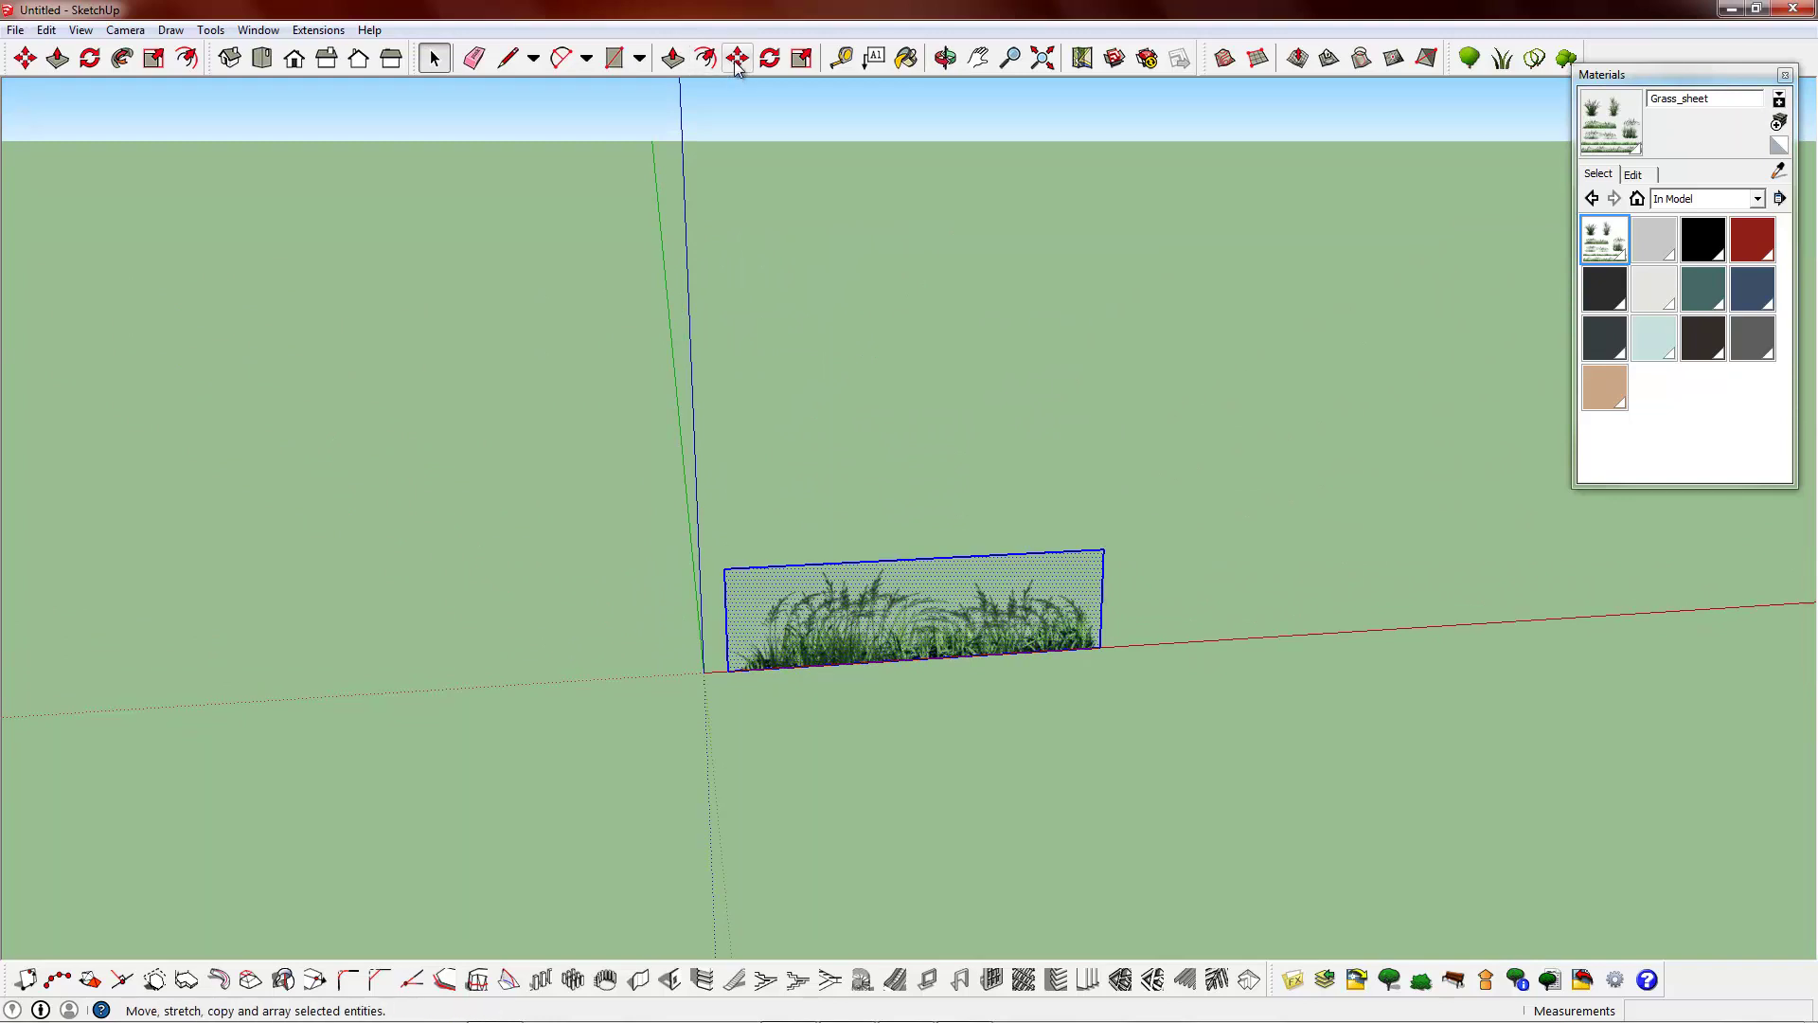
click(926, 661)
click(703, 672)
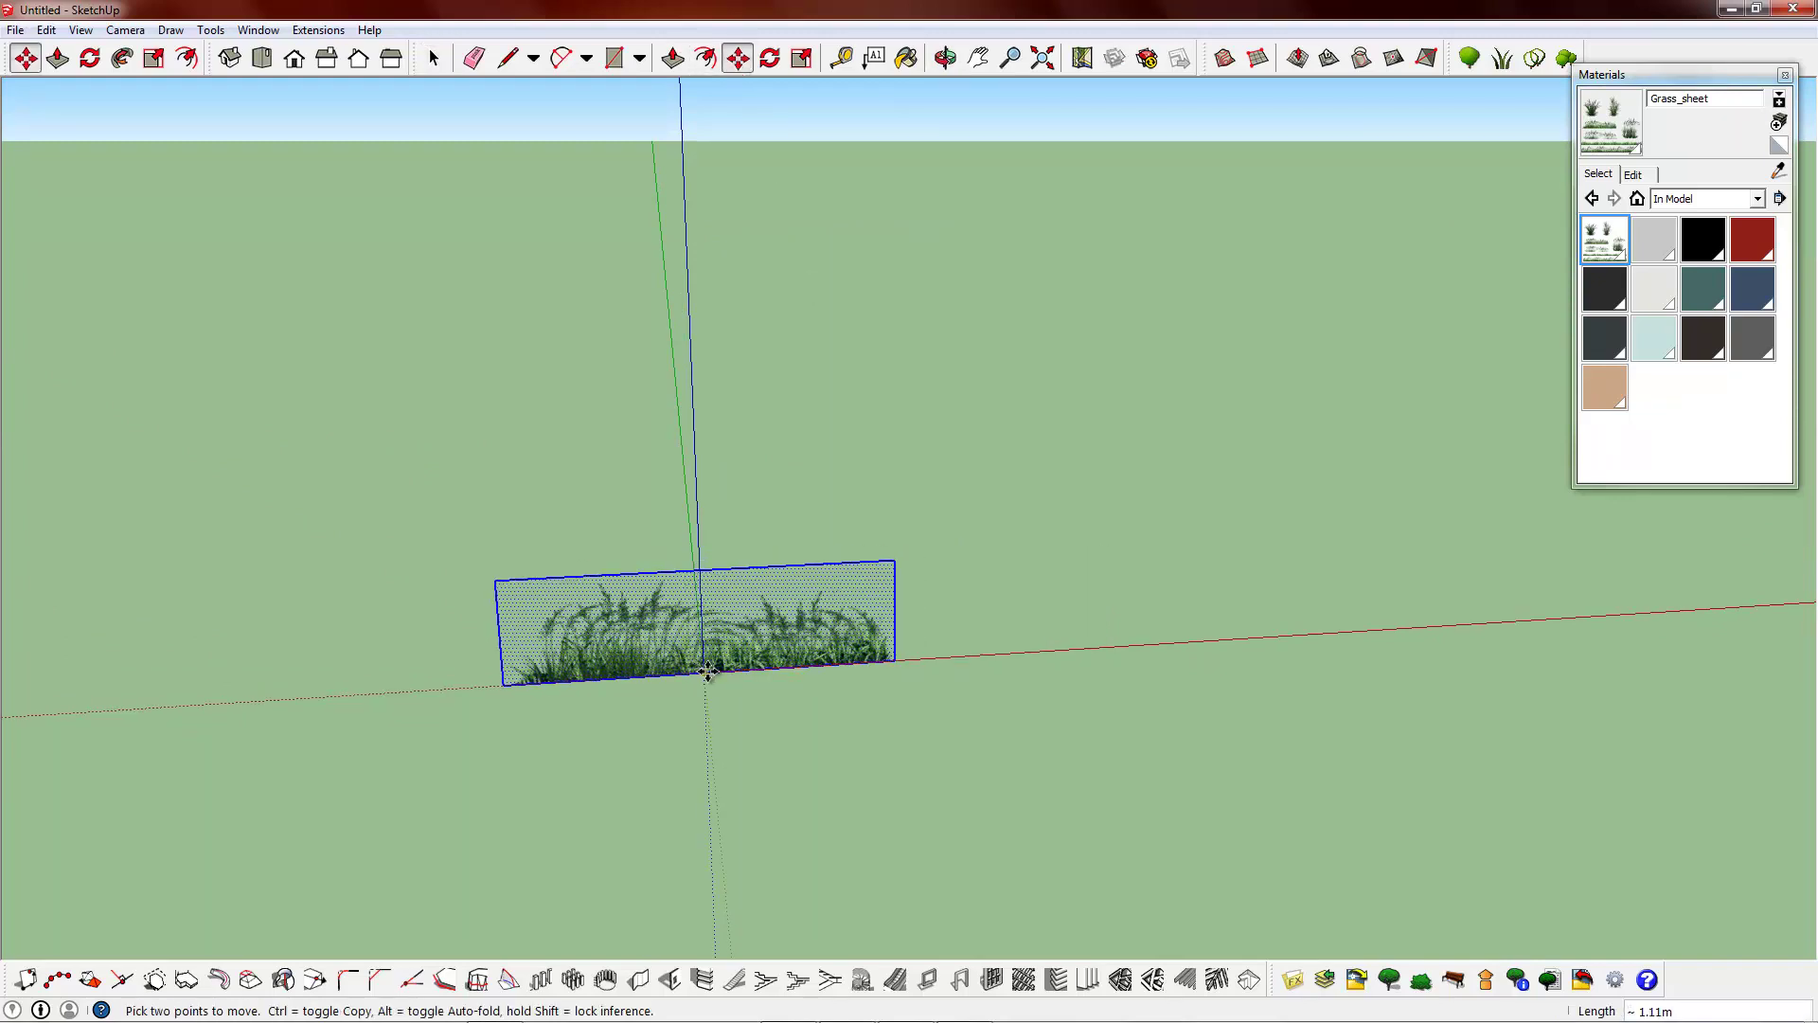
click(442, 72)
click(654, 445)
- Examine the centred grass face from different sides
scroll(663, 596, up, 7)
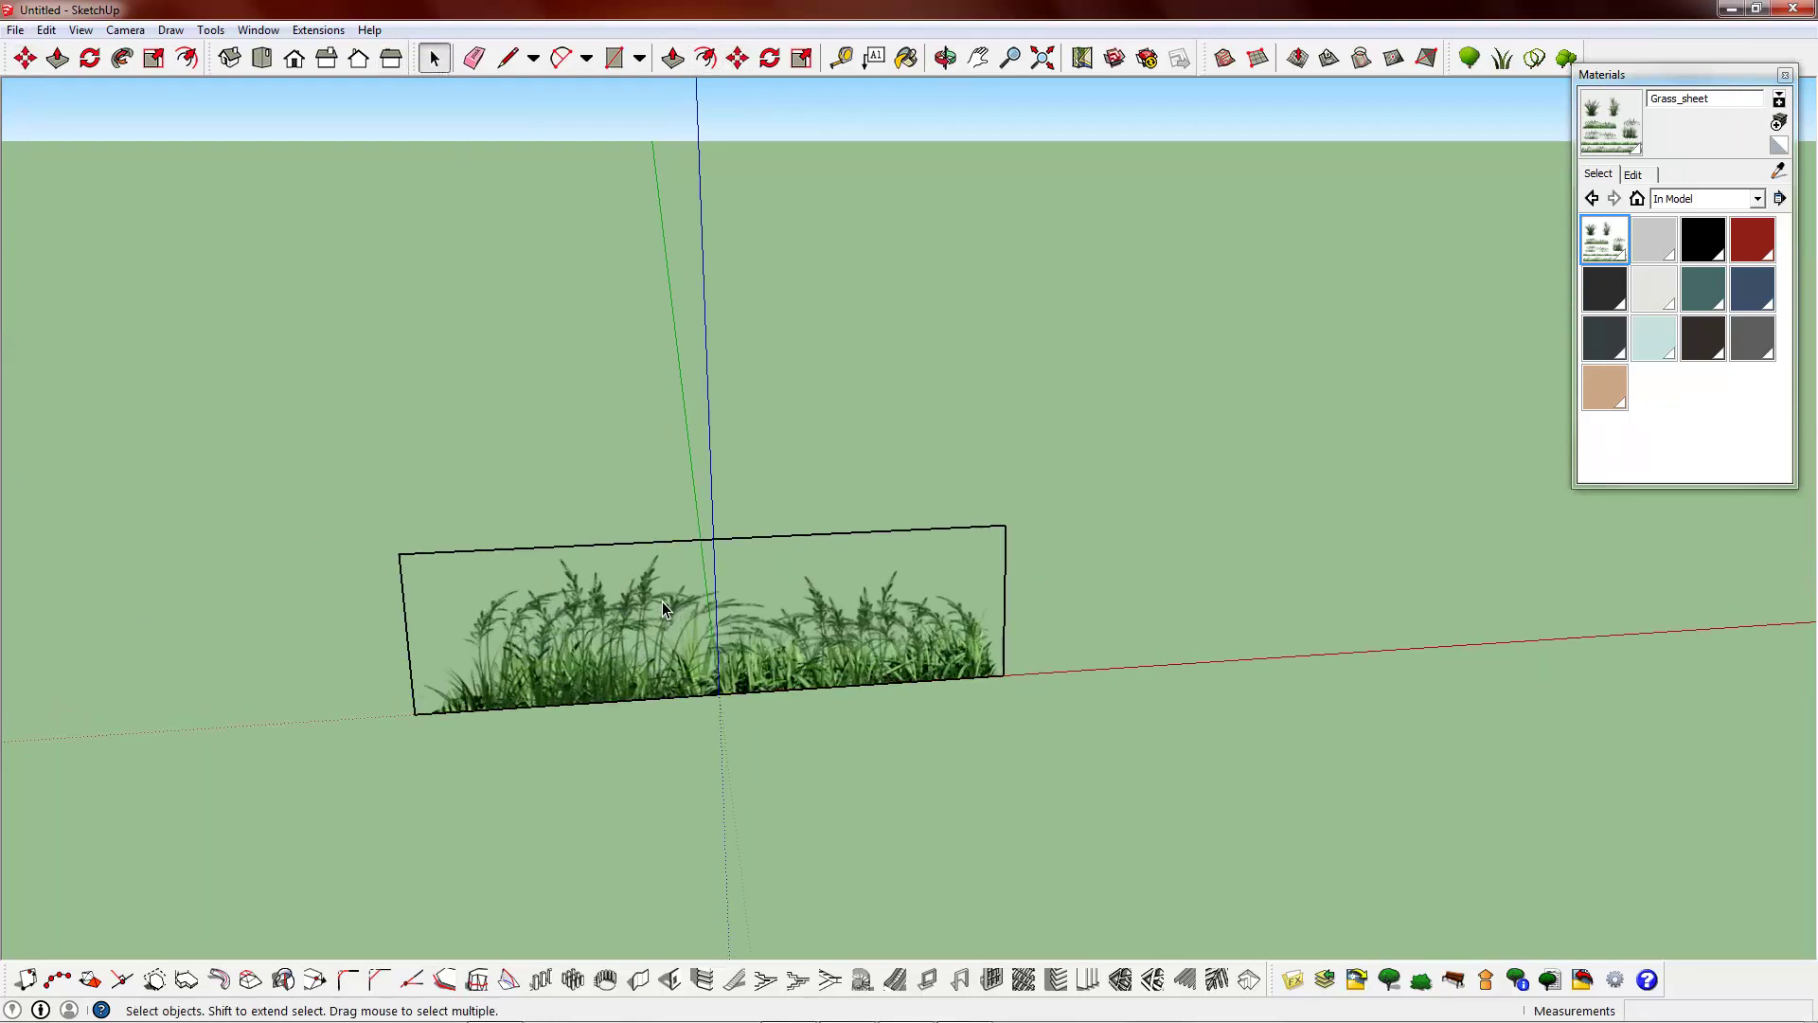
middle_drag(754, 605, 515, 602)
drag(512, 603, 509, 611)
key(space)
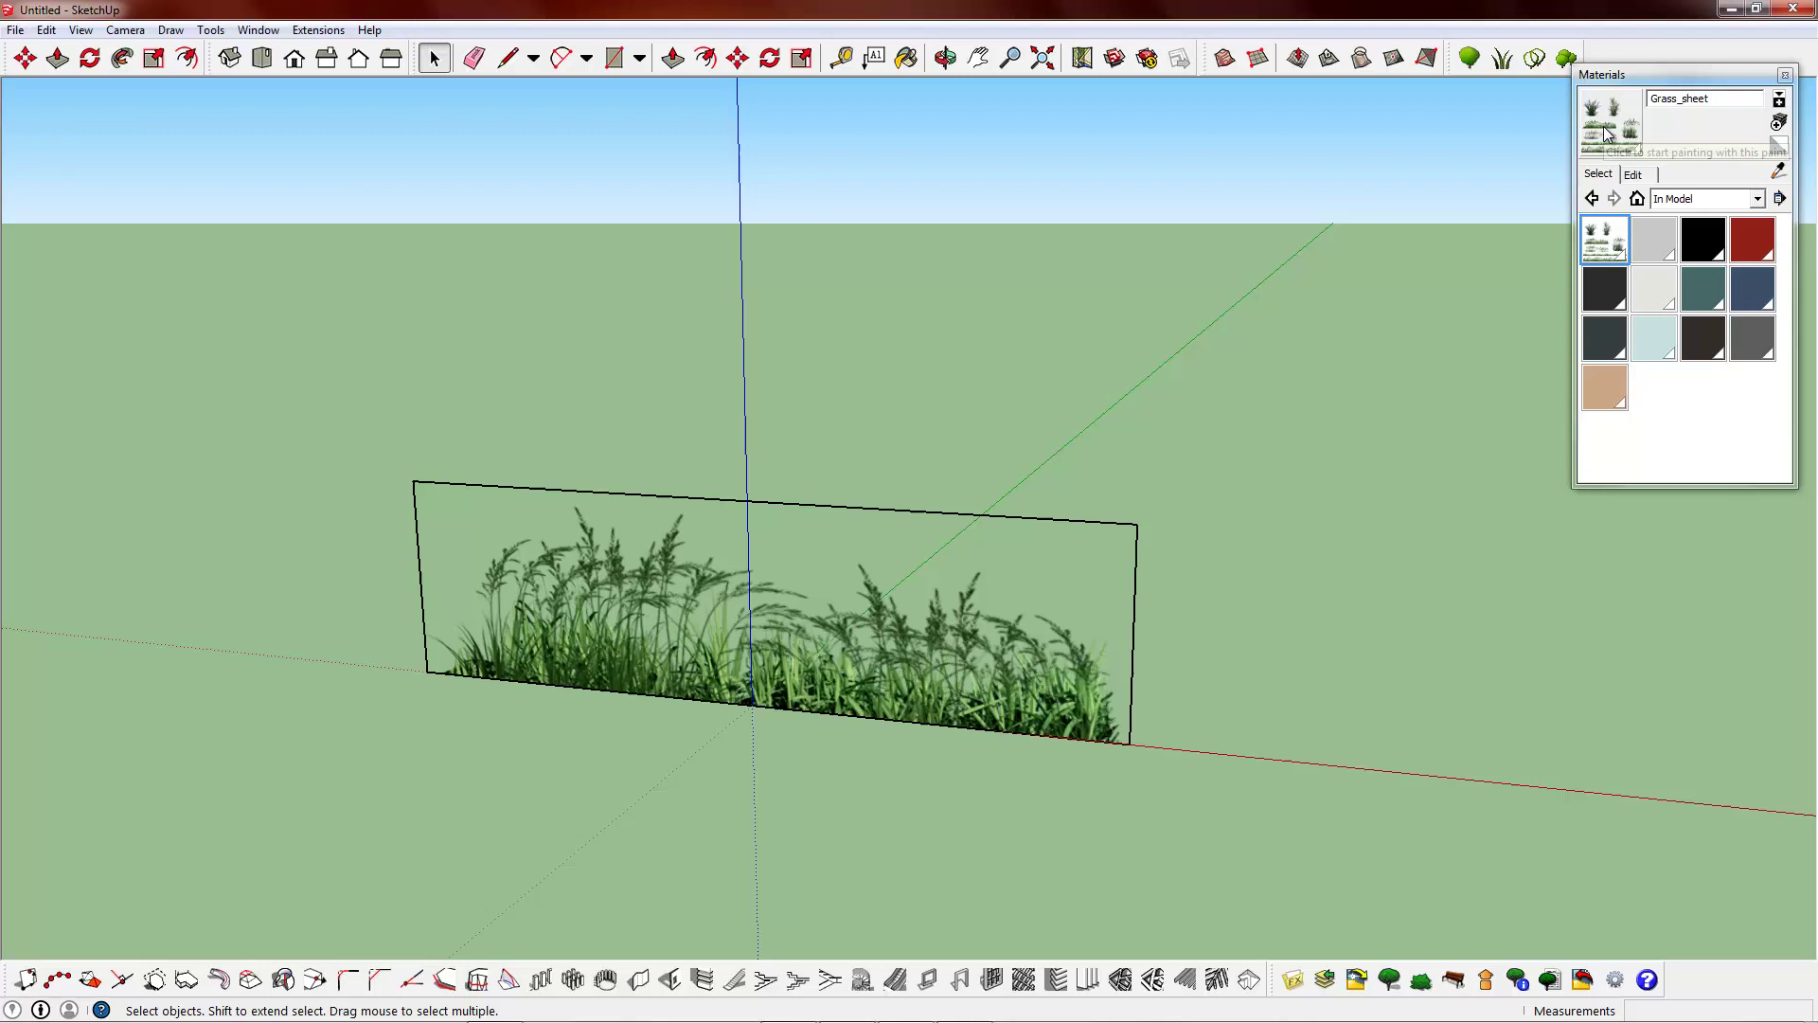
key(o)
drag(938, 597, 213, 547)
middle_drag(213, 548, 1117, 537)
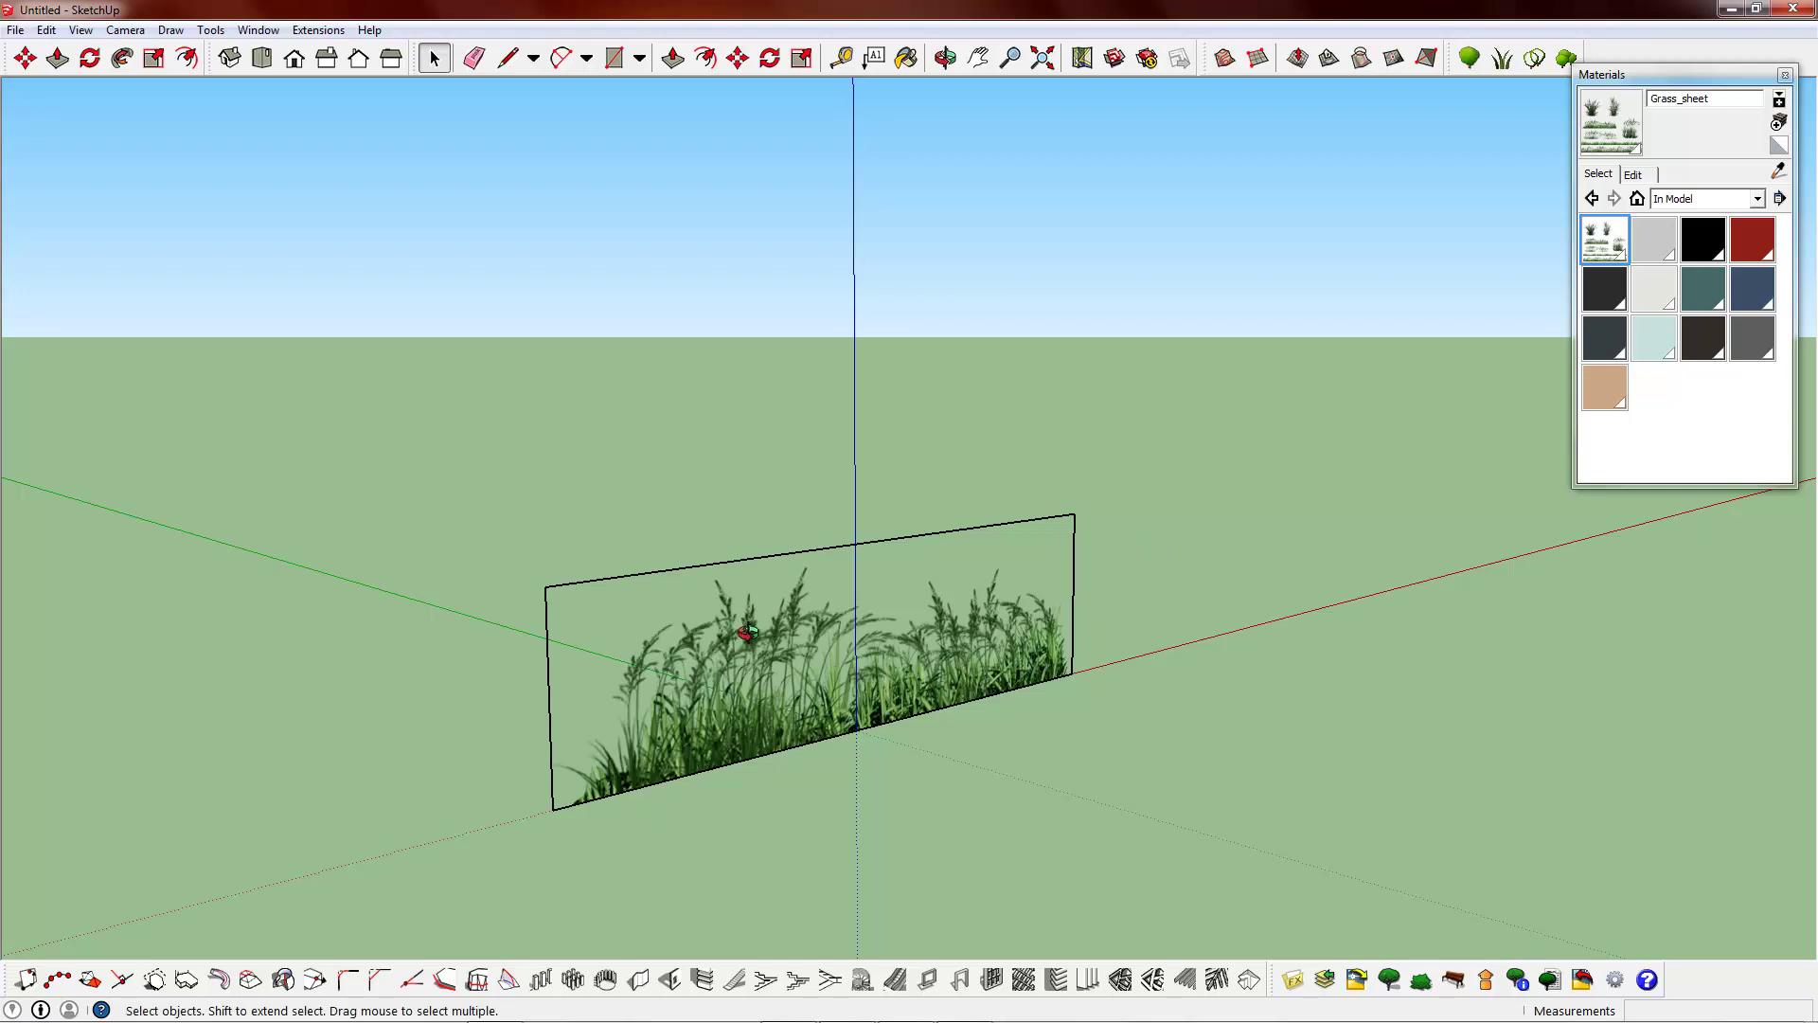
middle_drag(746, 633, 794, 638)
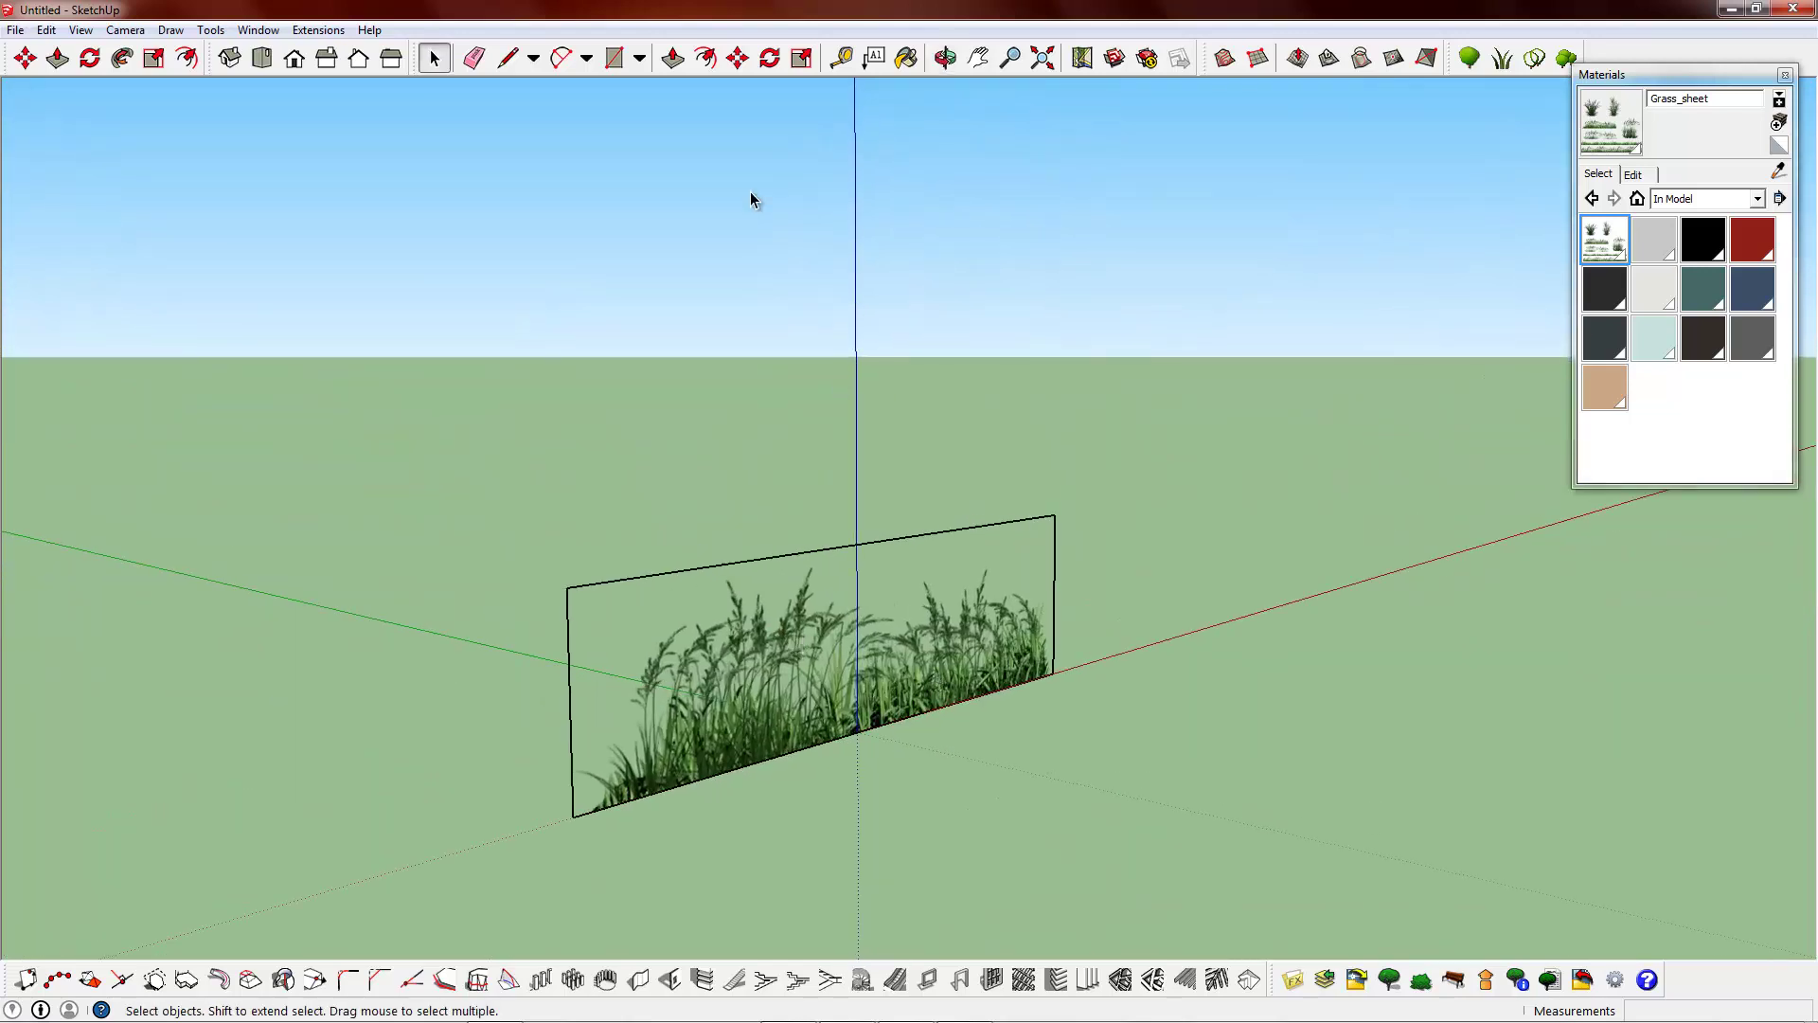
- Group the grass face together with its edges
key(ctrl+a)
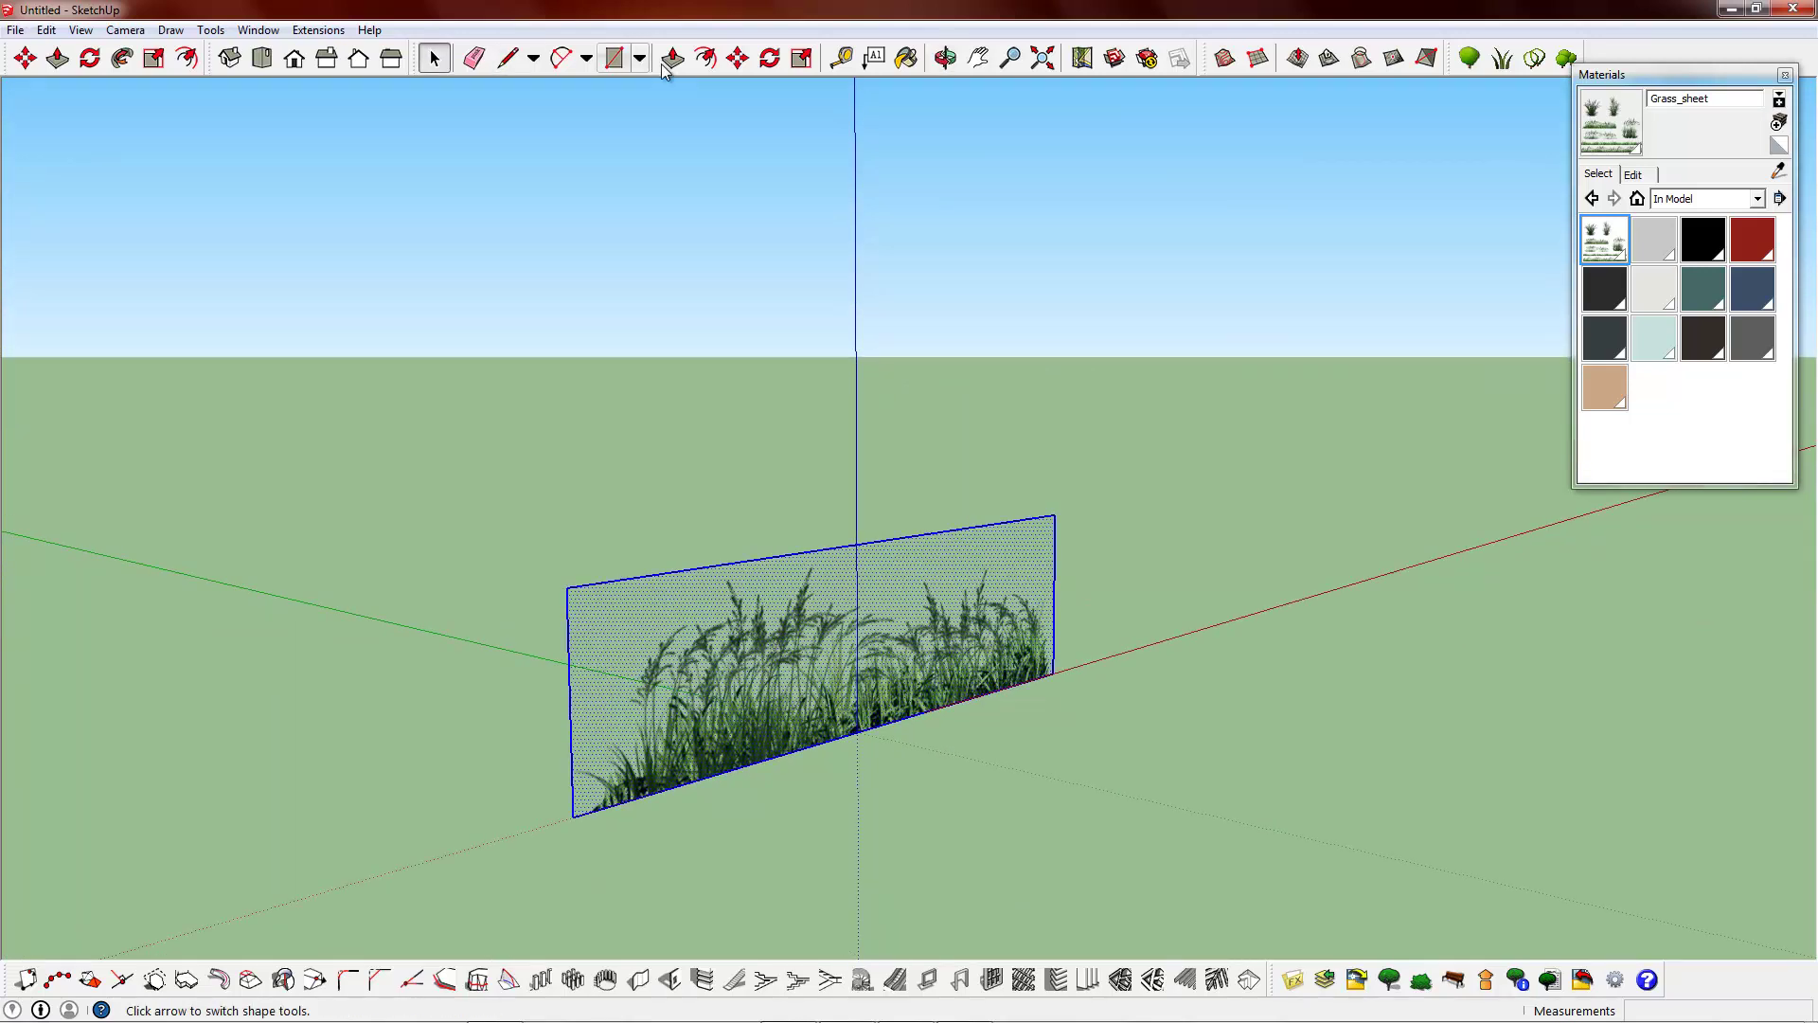
right_click(748, 629)
click(806, 788)
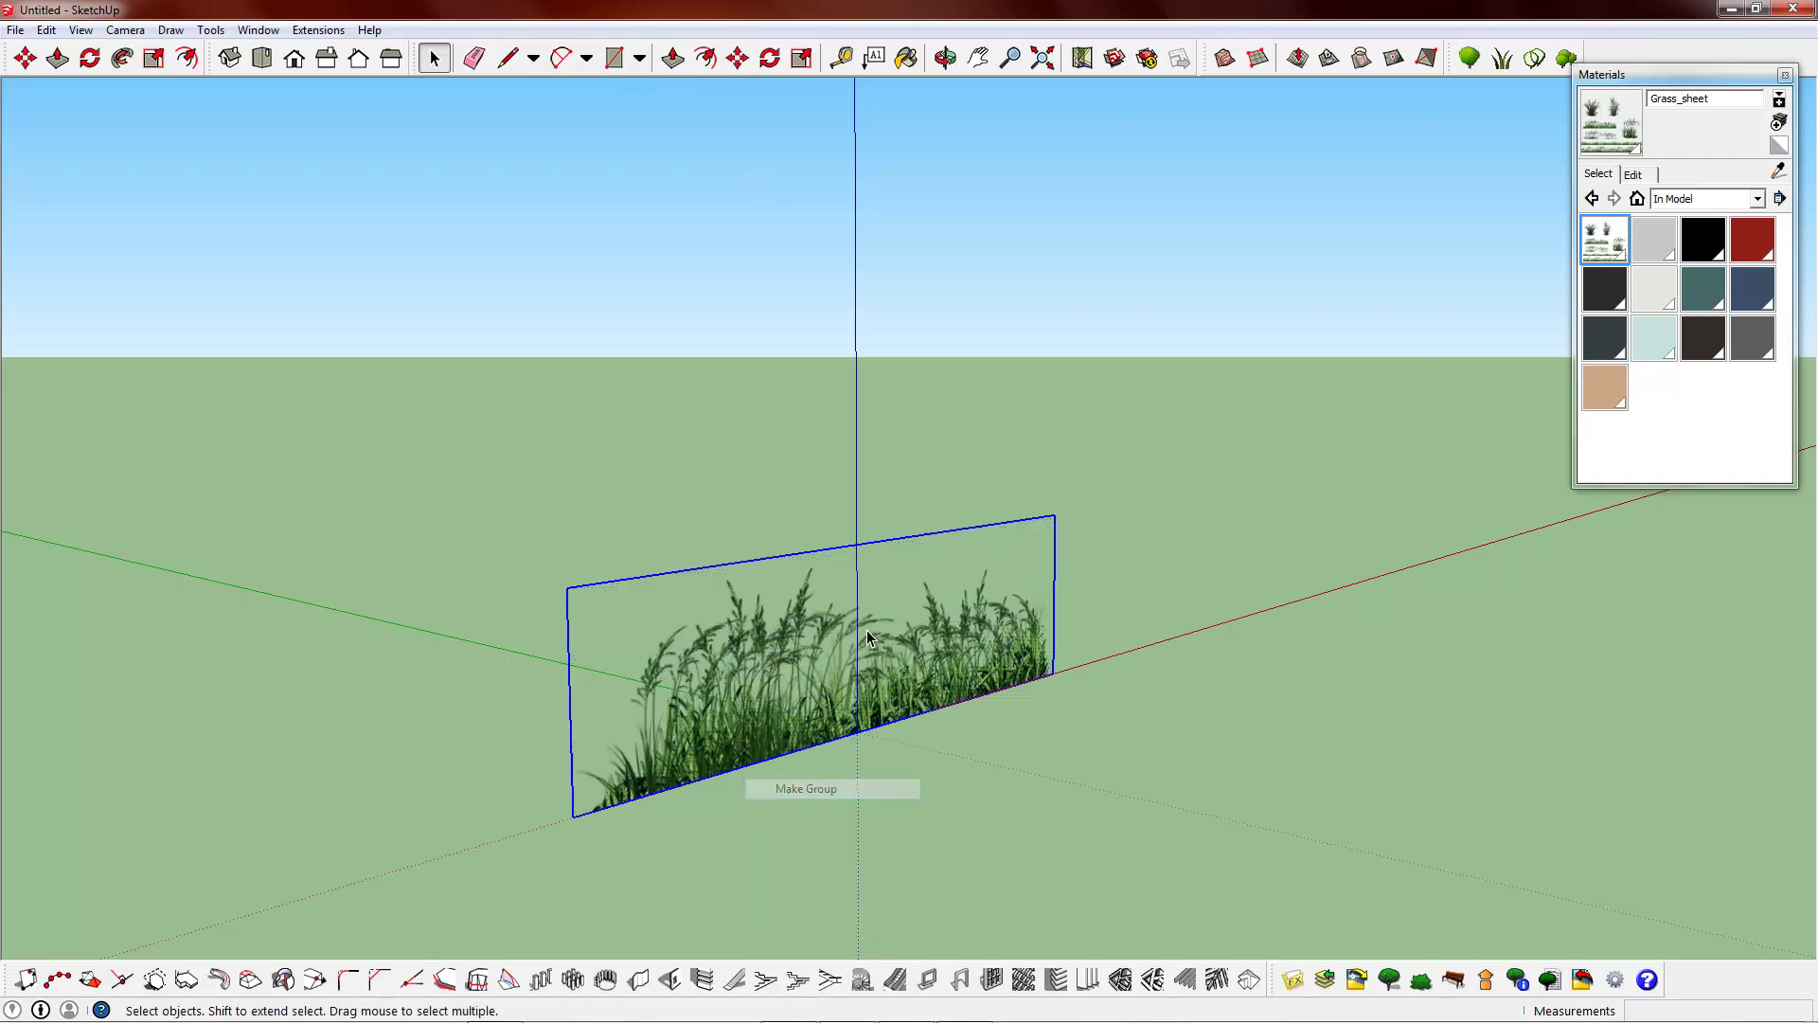
- Rotate a copy of the grass group about the blue axis so the two planes cross at right angles at their centre
middle_drag(868, 636, 890, 814)
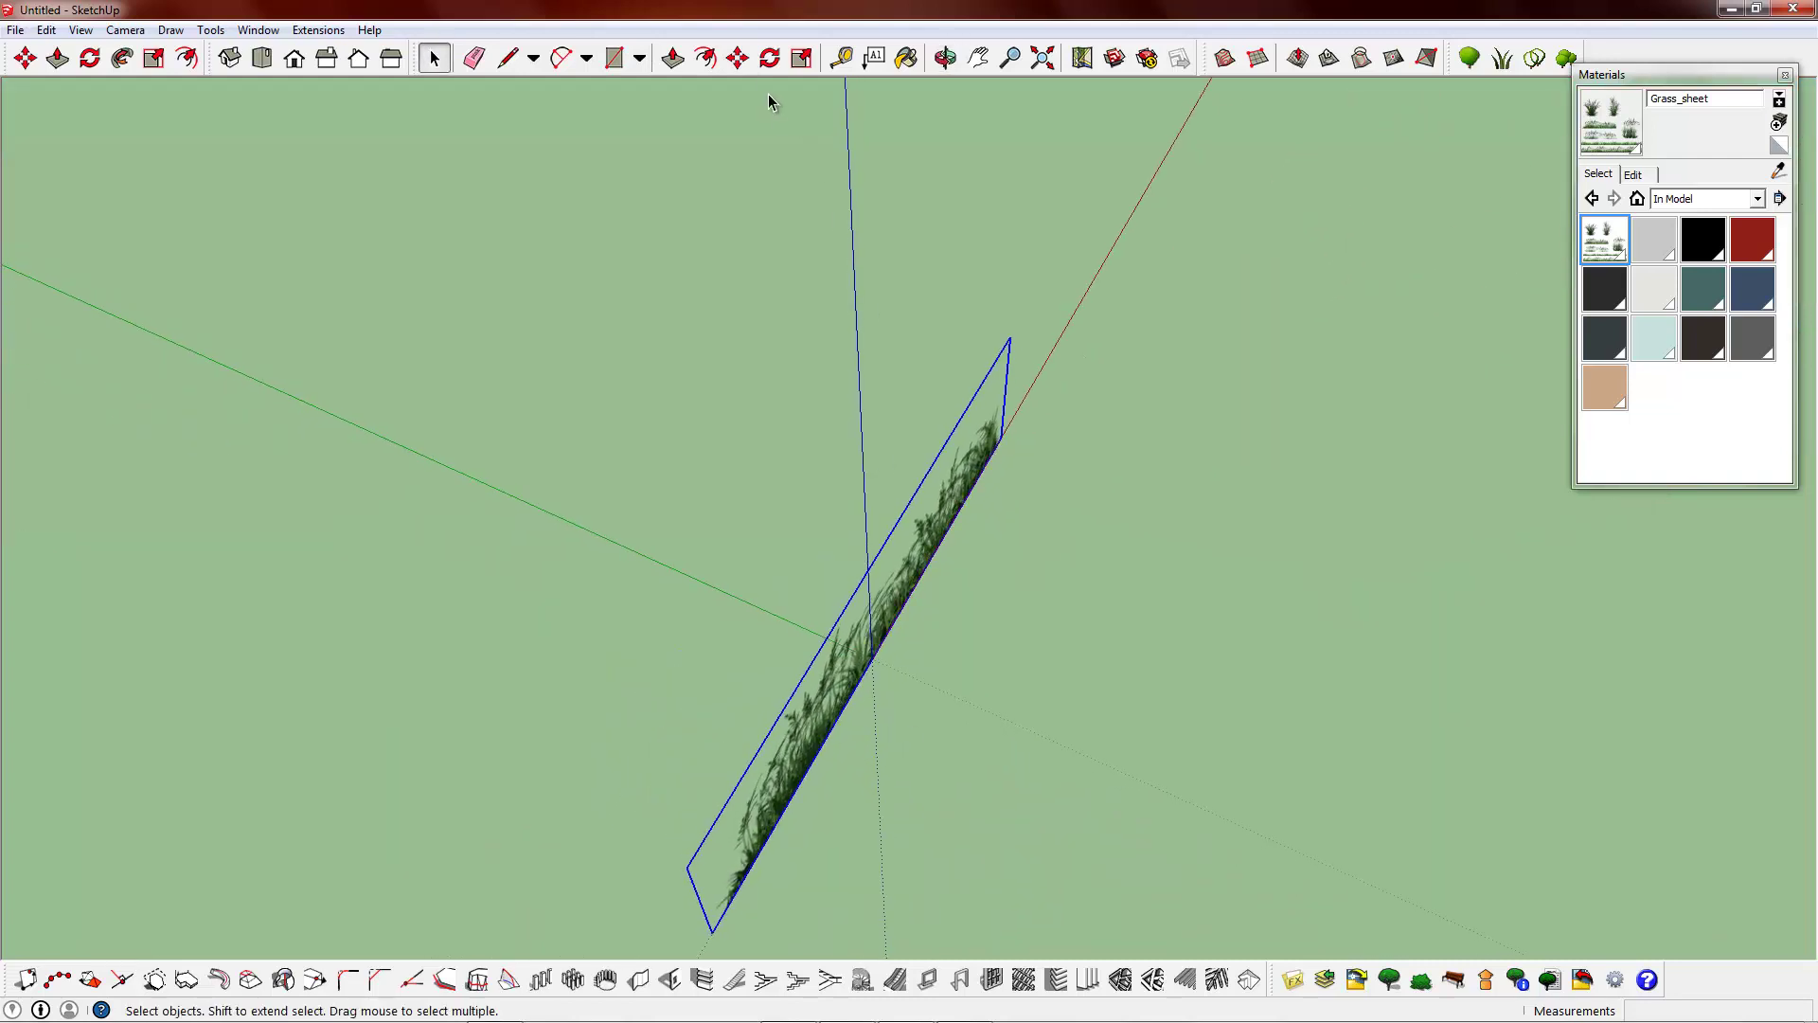
click(769, 58)
middle_drag(836, 317, 888, 573)
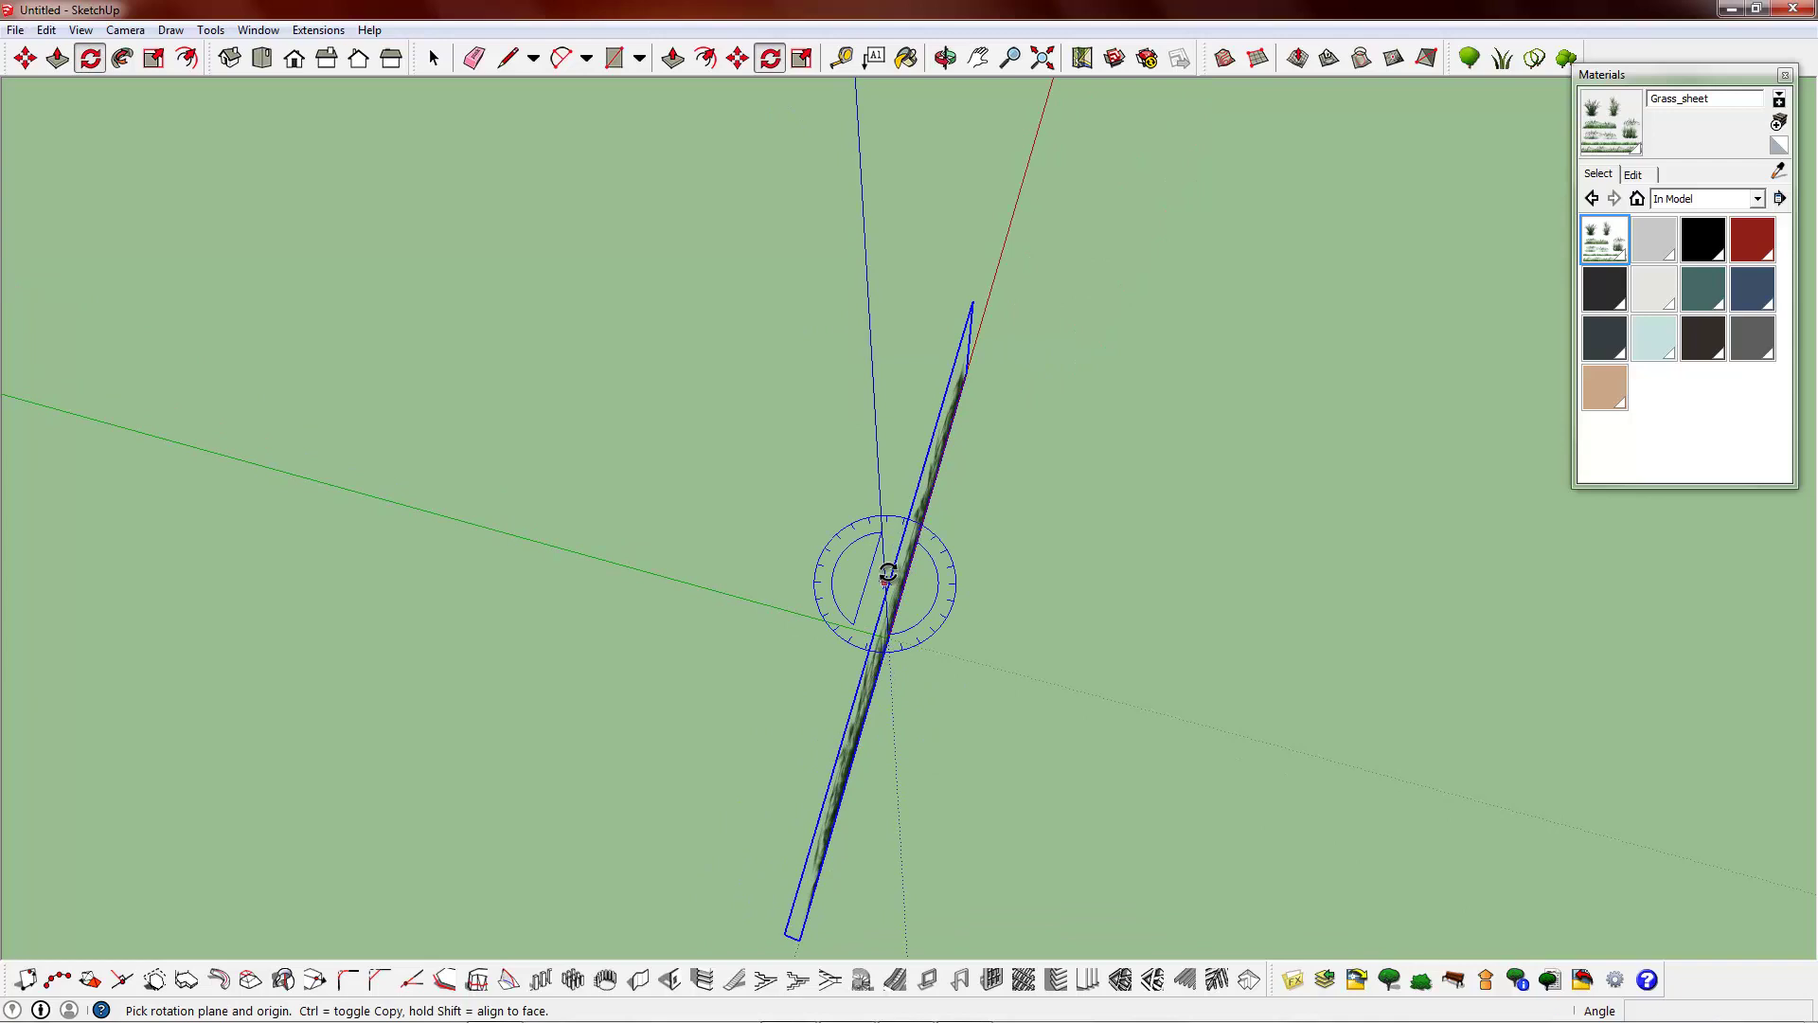
click(885, 591)
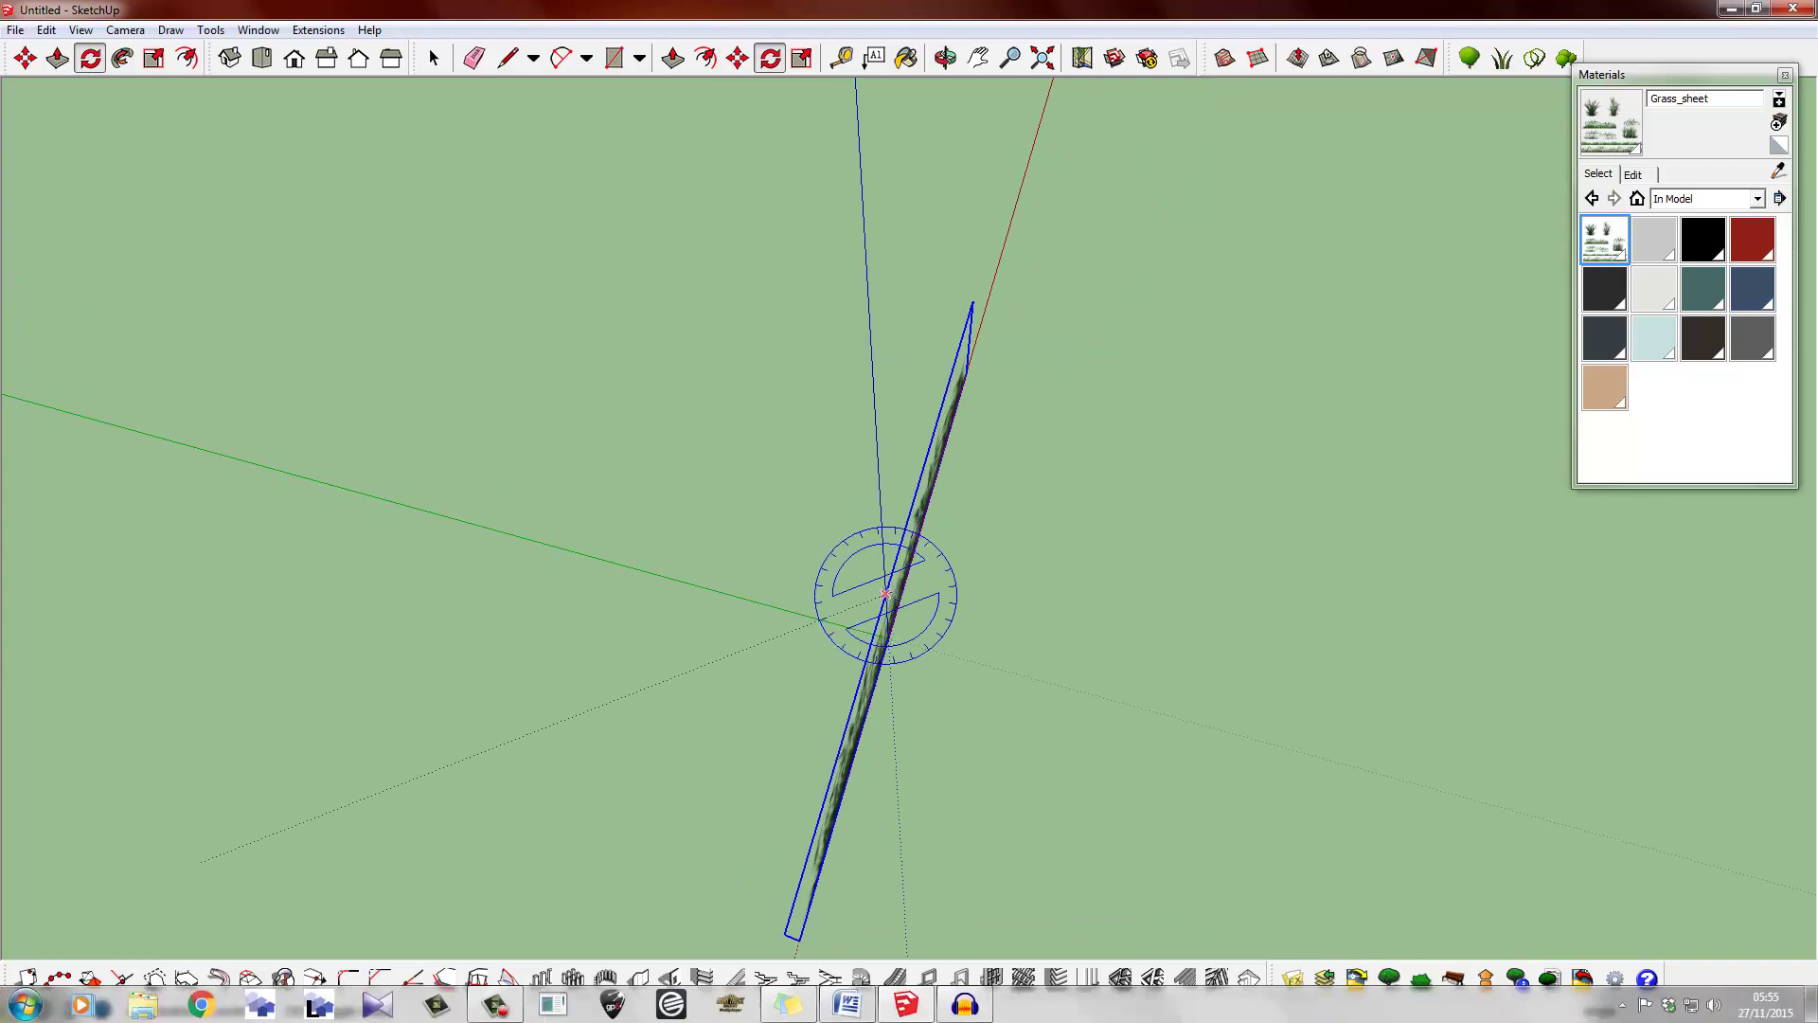
click(950, 393)
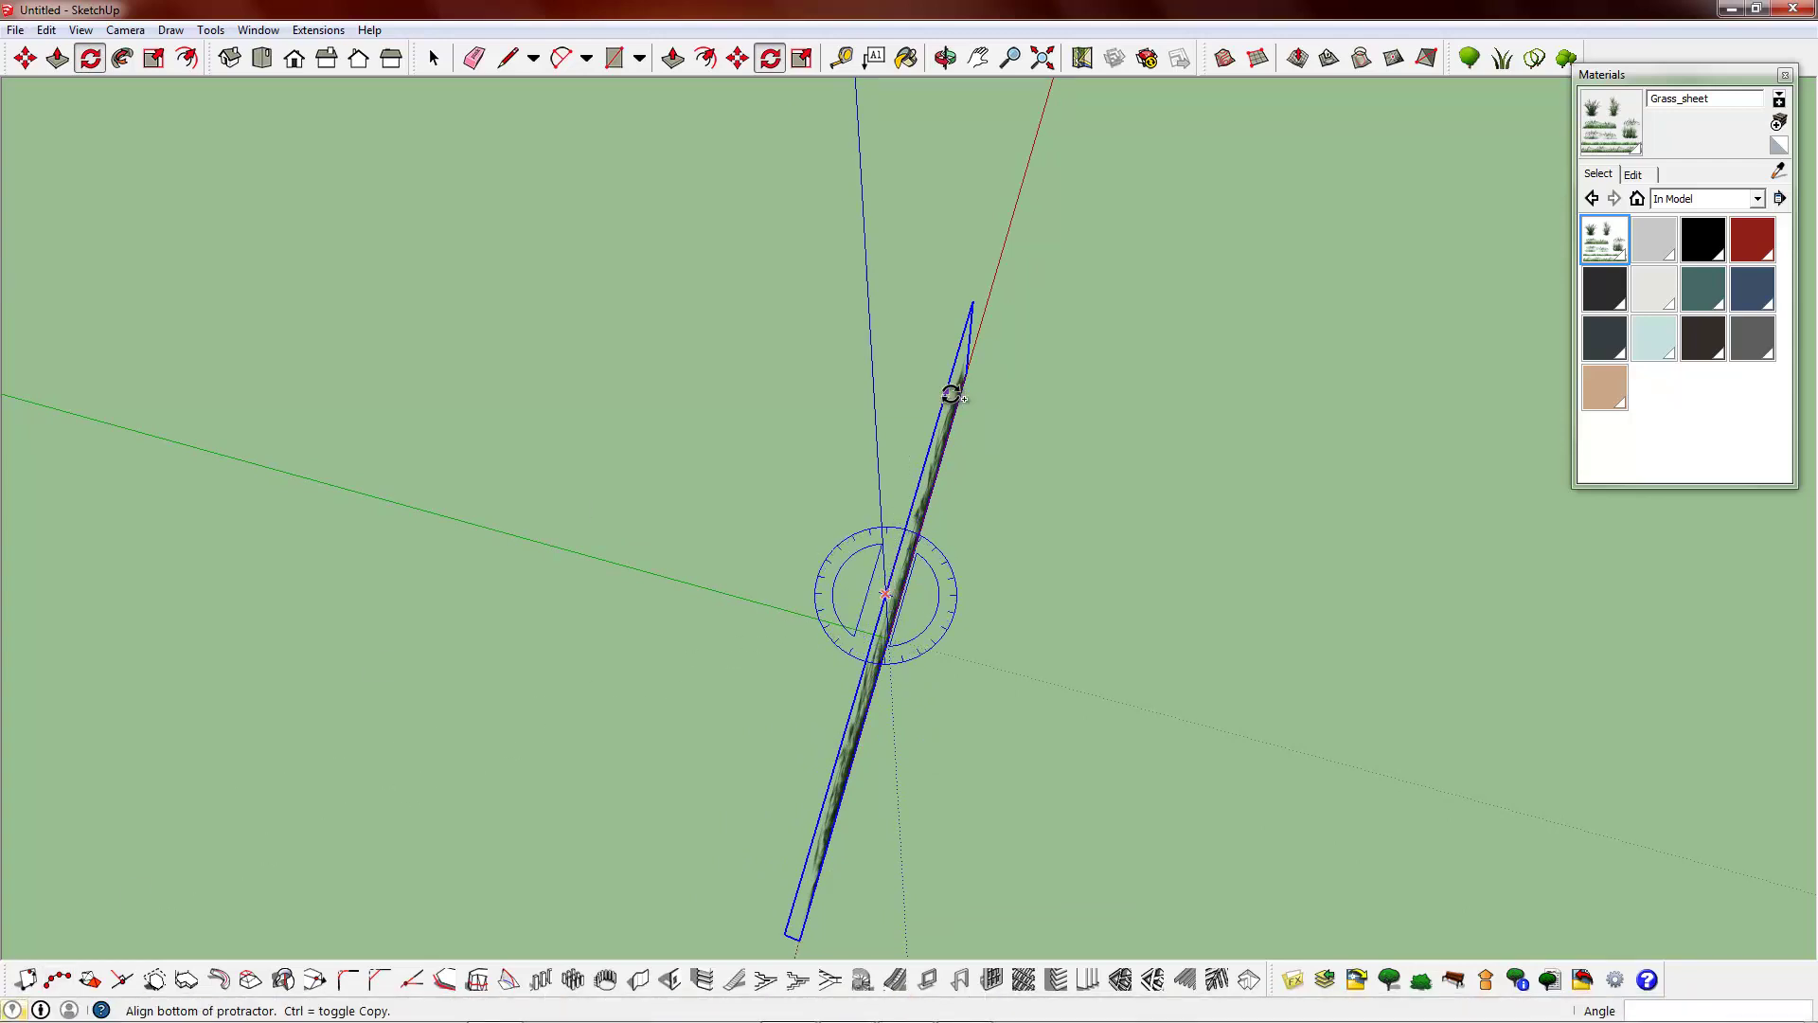
click(1045, 647)
middle_drag(682, 162, 742, 246)
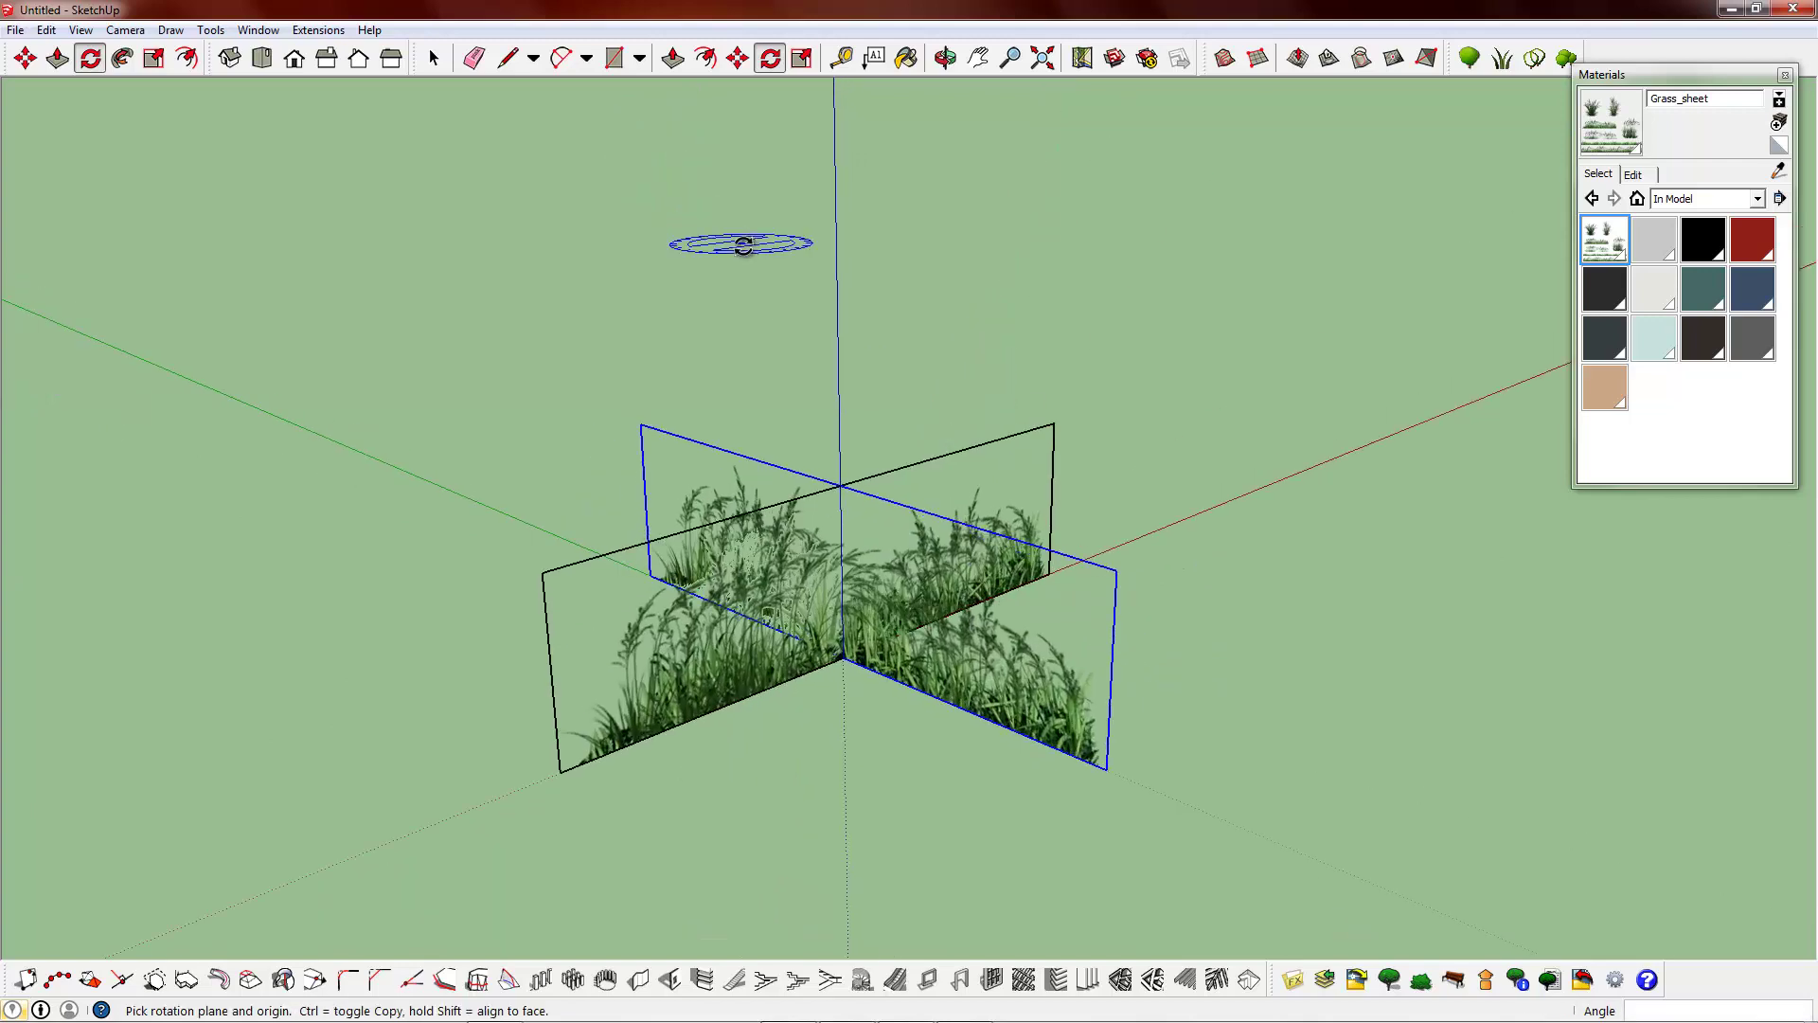
key(space)
- Inside the rotated copy, shift the texture up so the sparser row of seeded grass stands on the face's bottom edge
middle_drag(529, 214, 284, 464)
middle_drag(855, 489, 615, 568)
scroll(818, 486, up, 3)
middle_drag(817, 479, 390, 449)
double_click(593, 429)
right_click(593, 431)
mouse_move(663, 674)
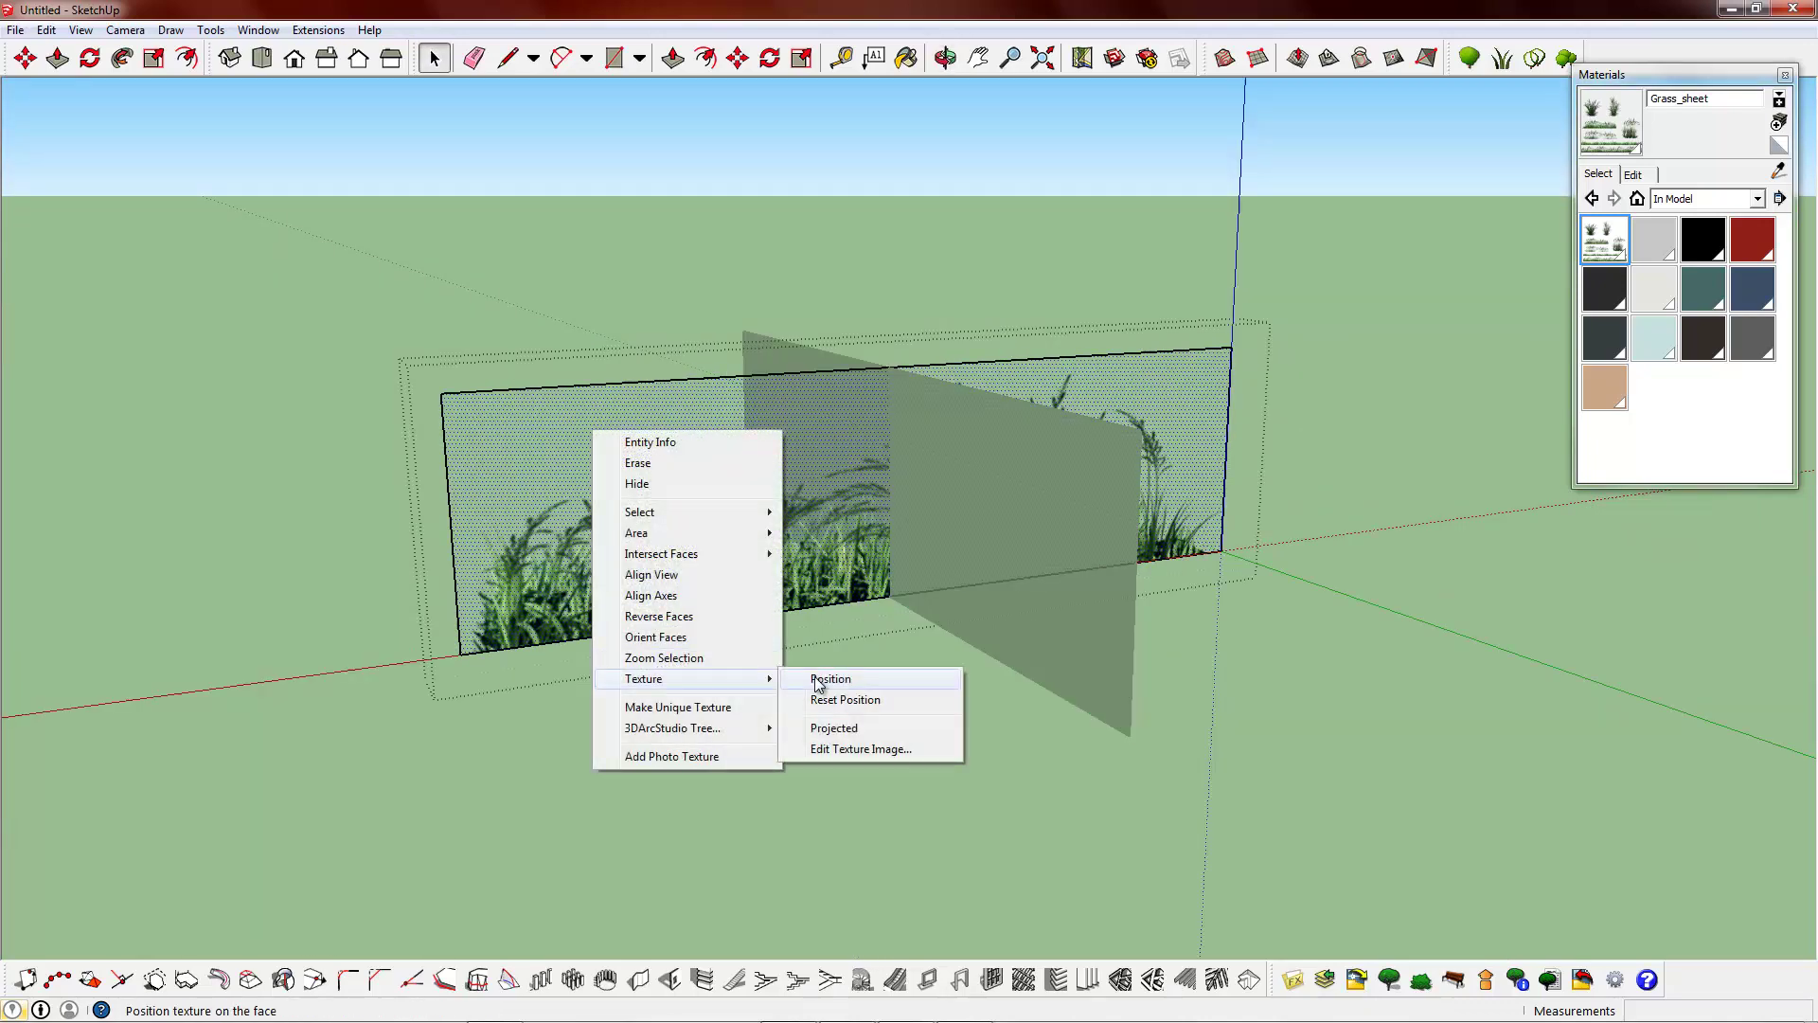
click(824, 678)
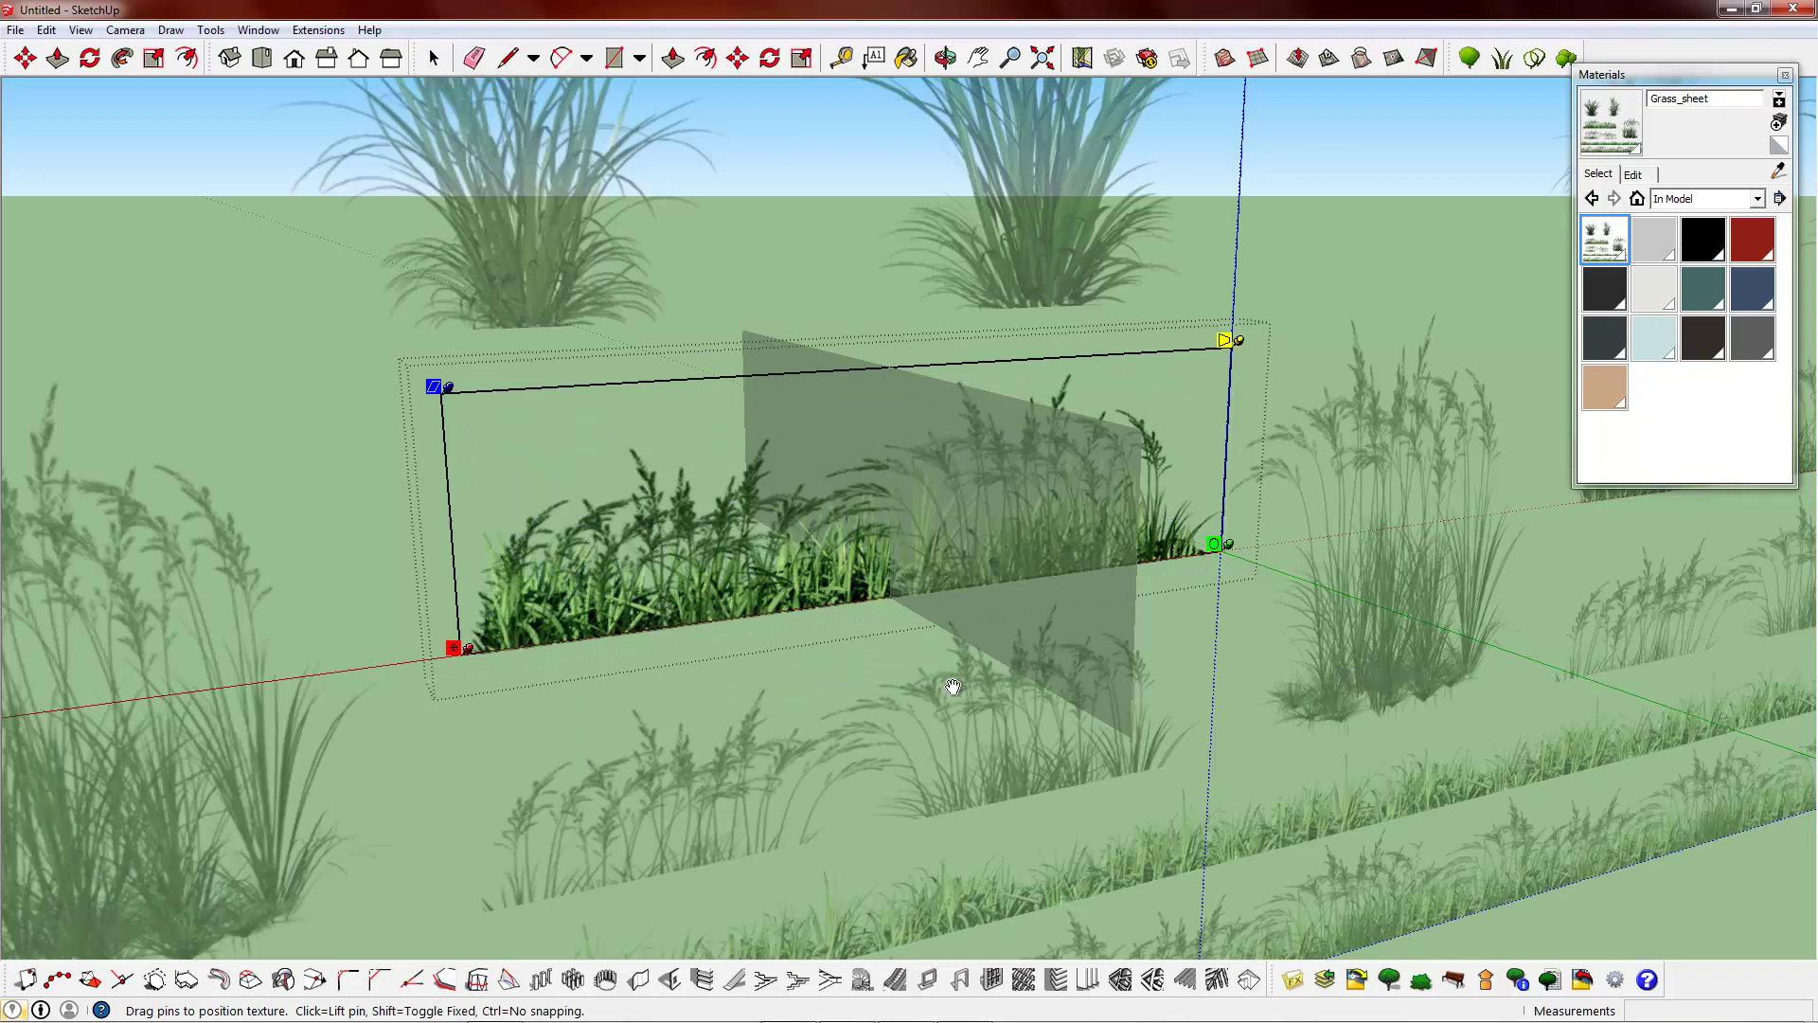
drag(952, 687, 954, 451)
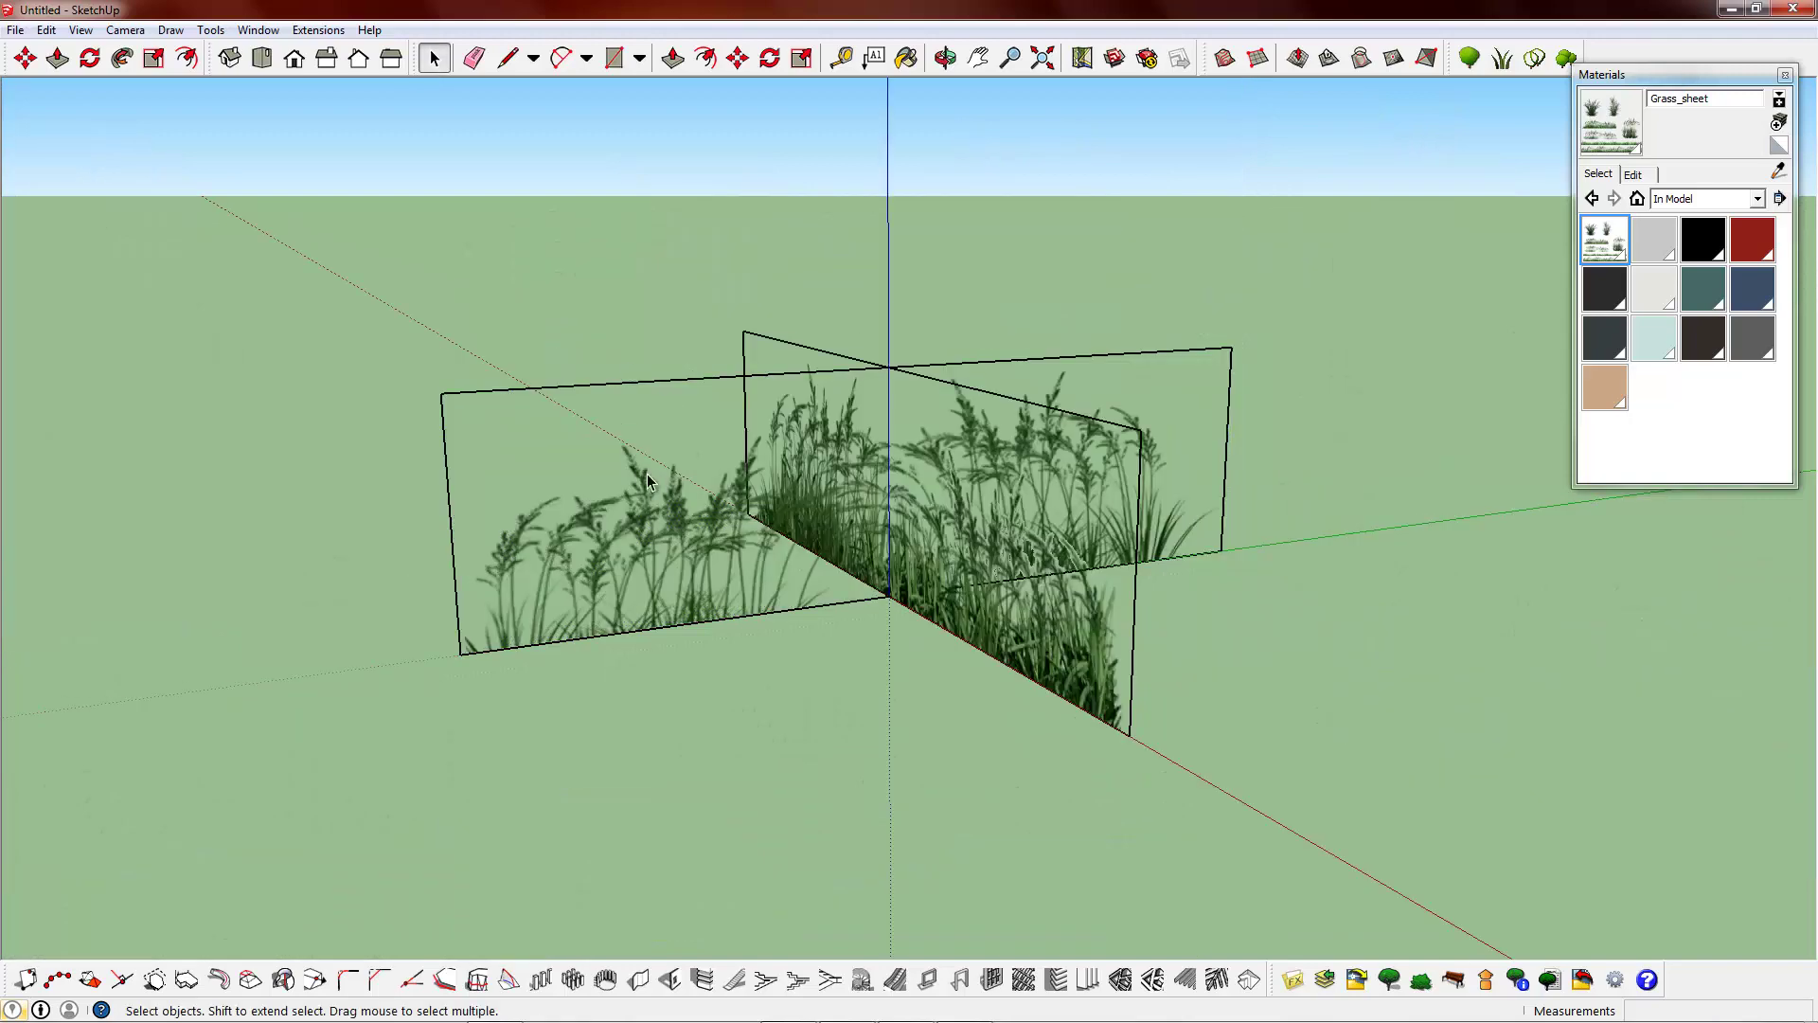
- Draw an upright rectangular face about 0.67 m wide on the red axis, starting from the end of the first grass plane
key(o)
drag(625, 414, 879, 486)
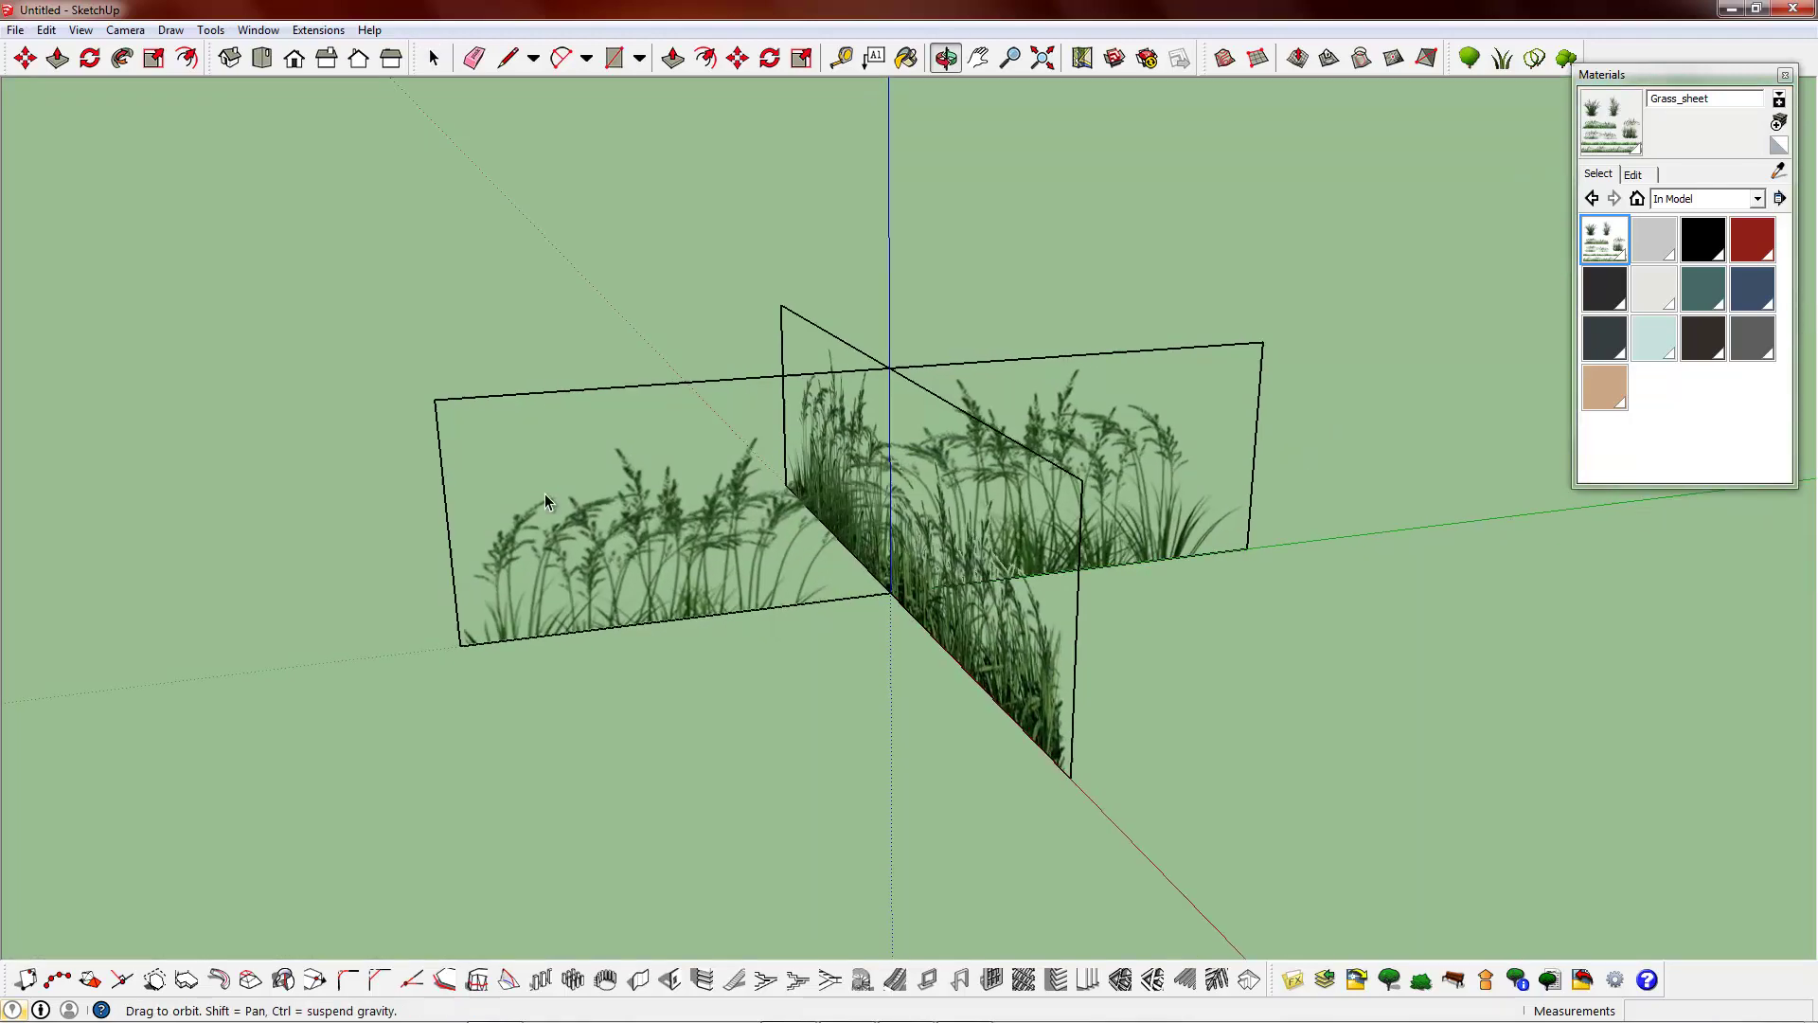
drag(546, 502, 1149, 479)
key(space)
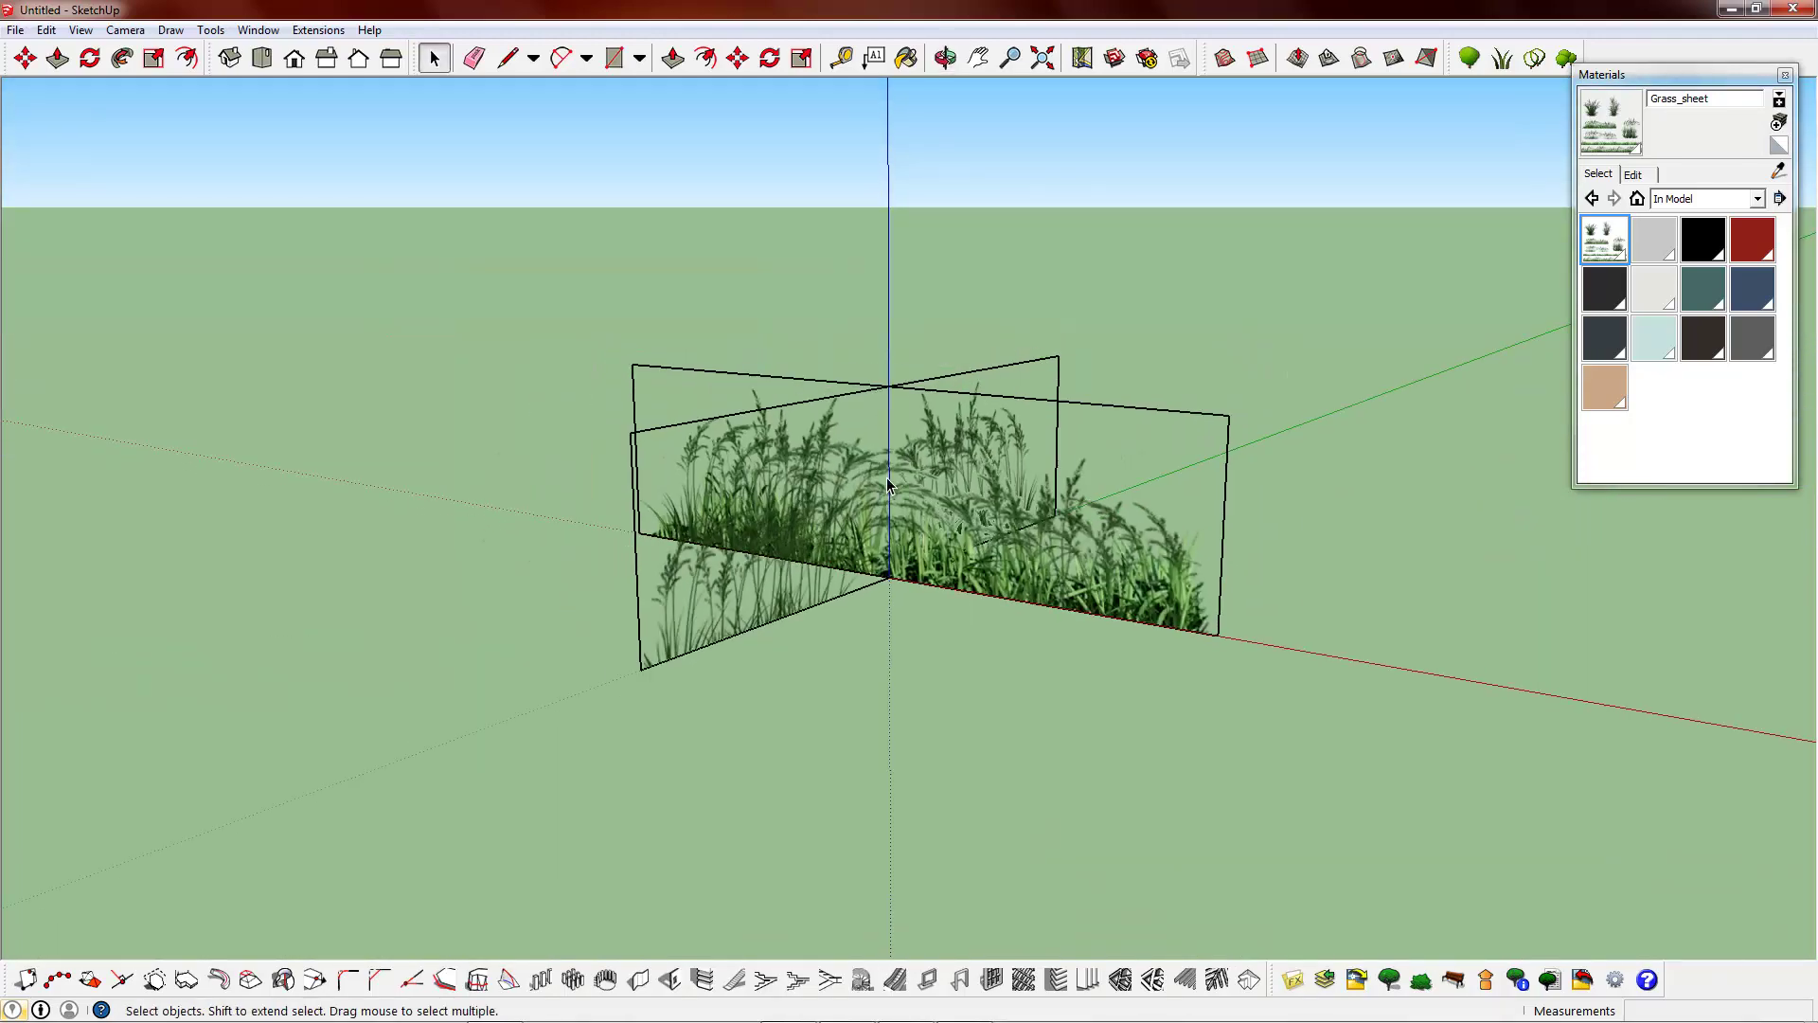
click(1219, 633)
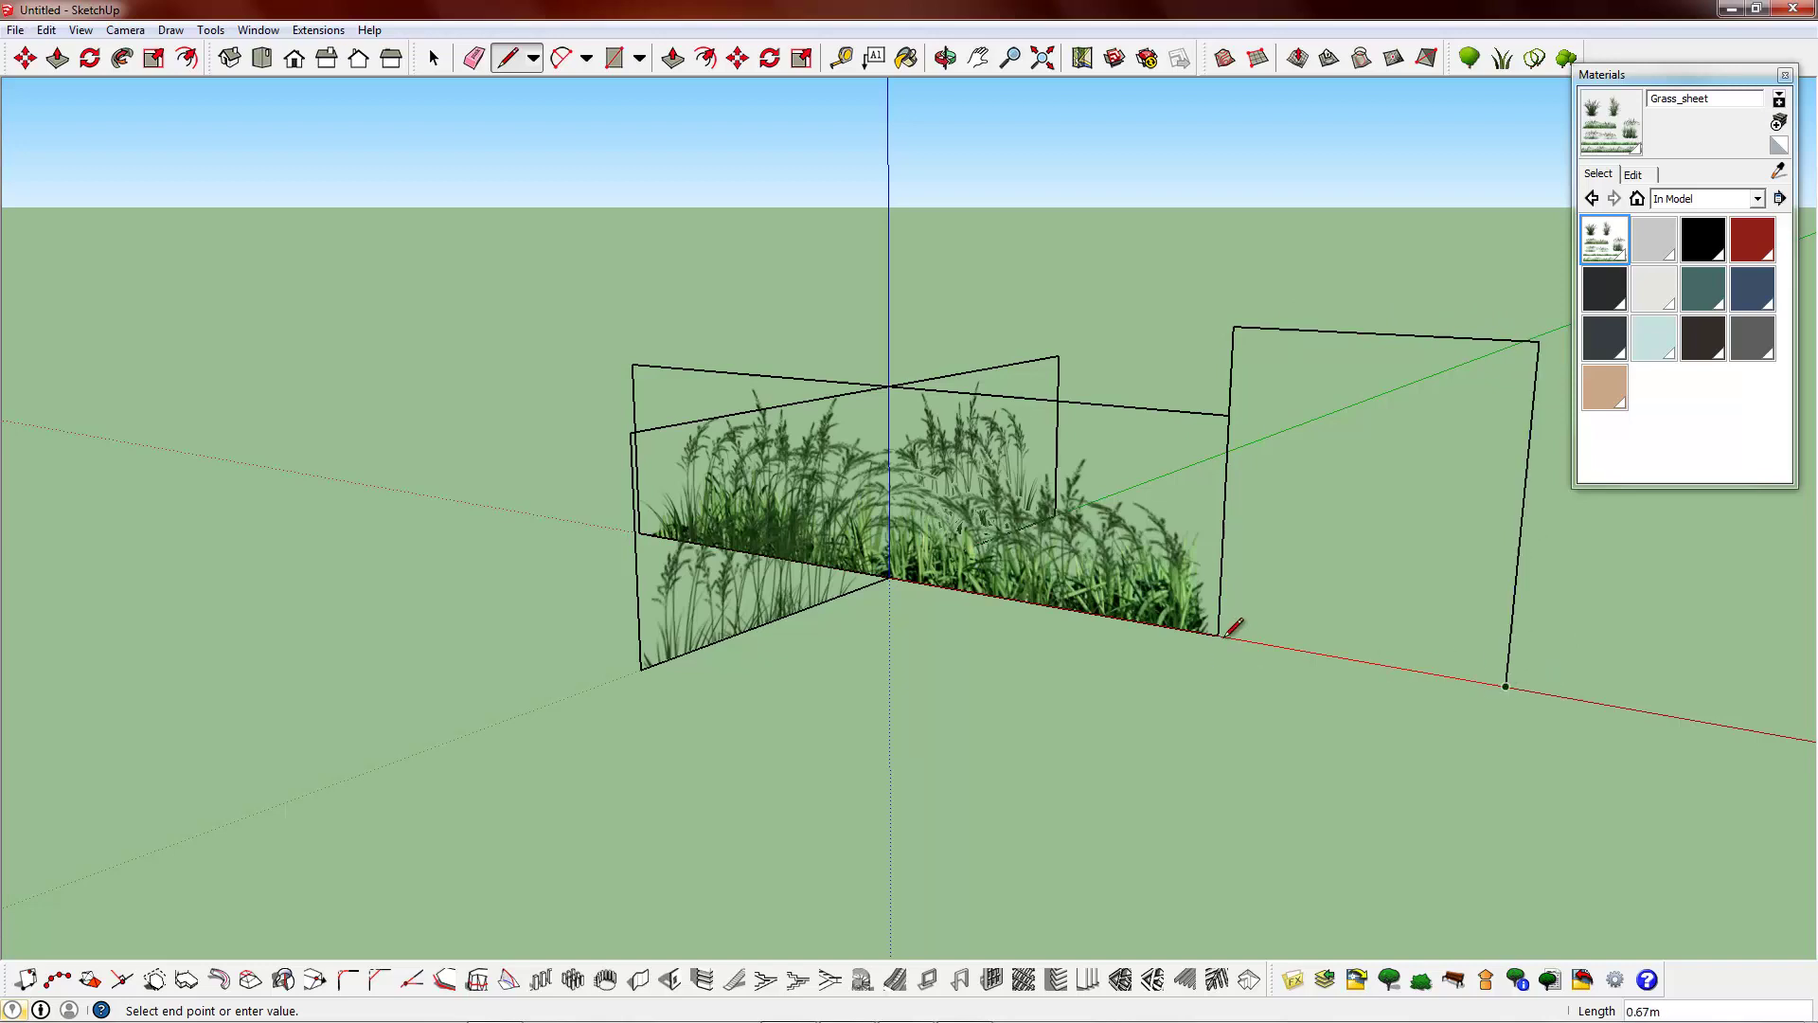
click(1220, 634)
- Reverse the new rectangular face and paint it with the Grass_sheet material
click(433, 58)
right_click(1294, 398)
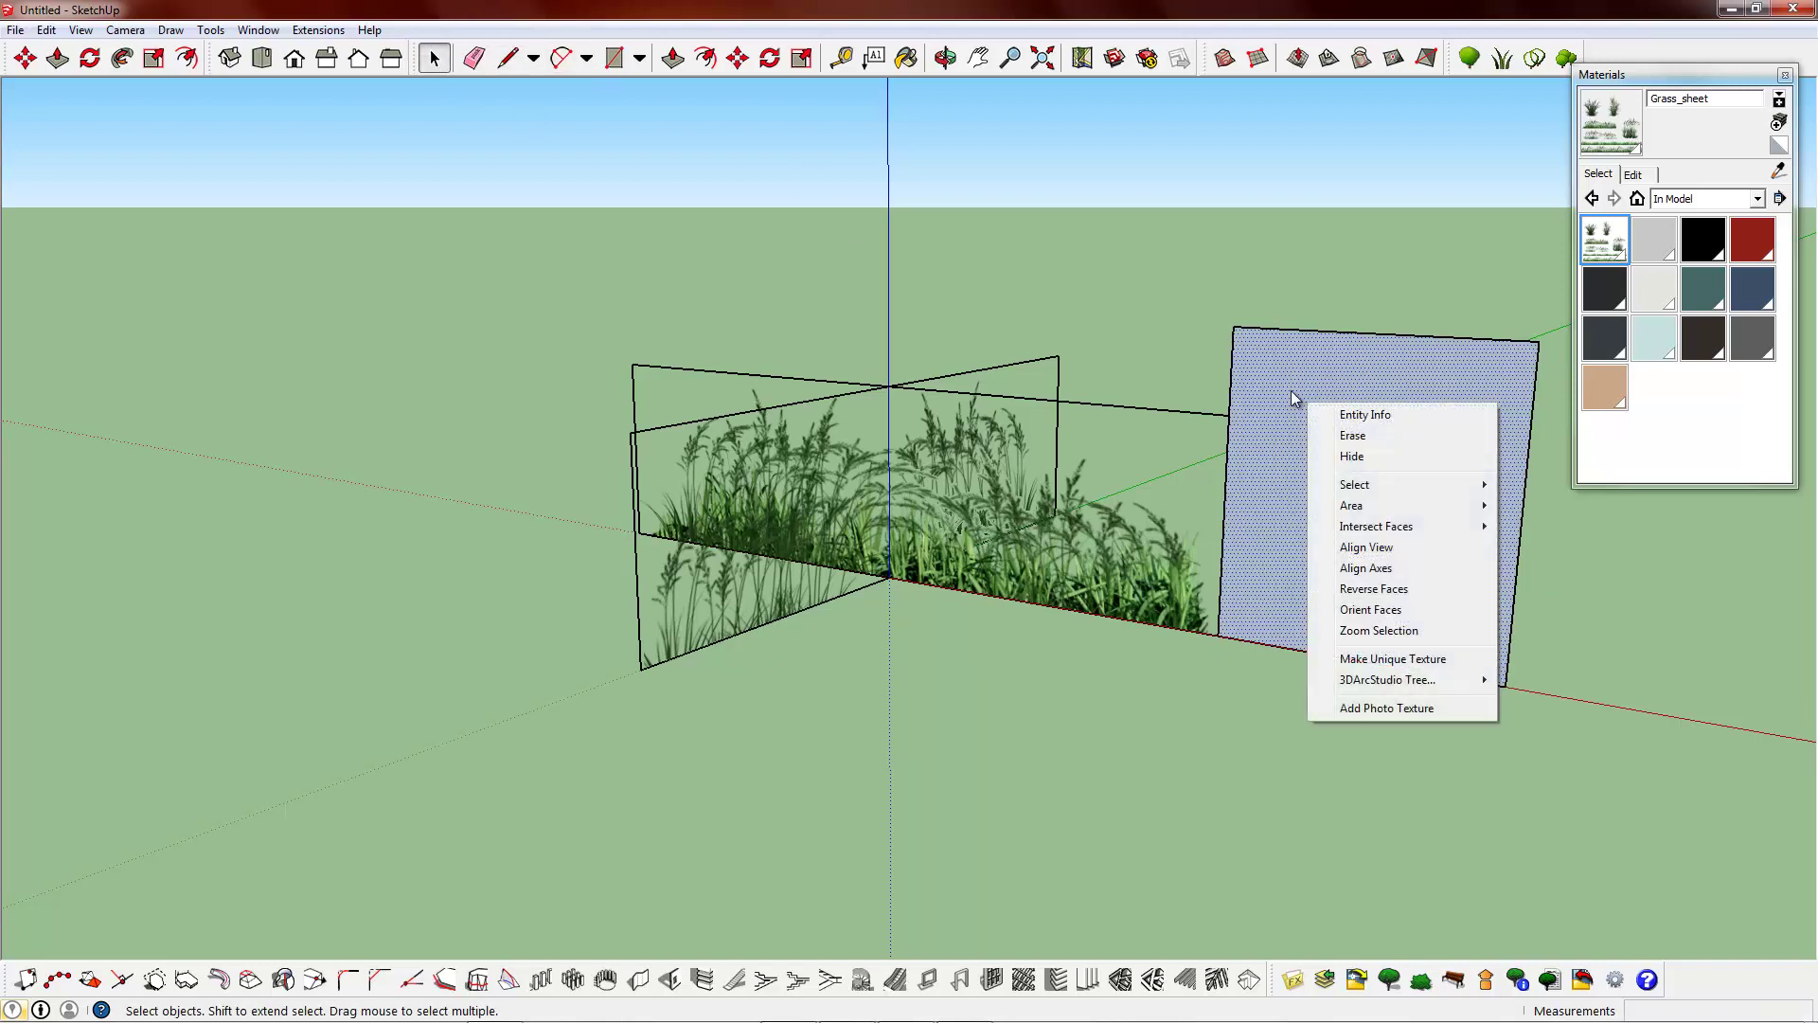
click(1435, 591)
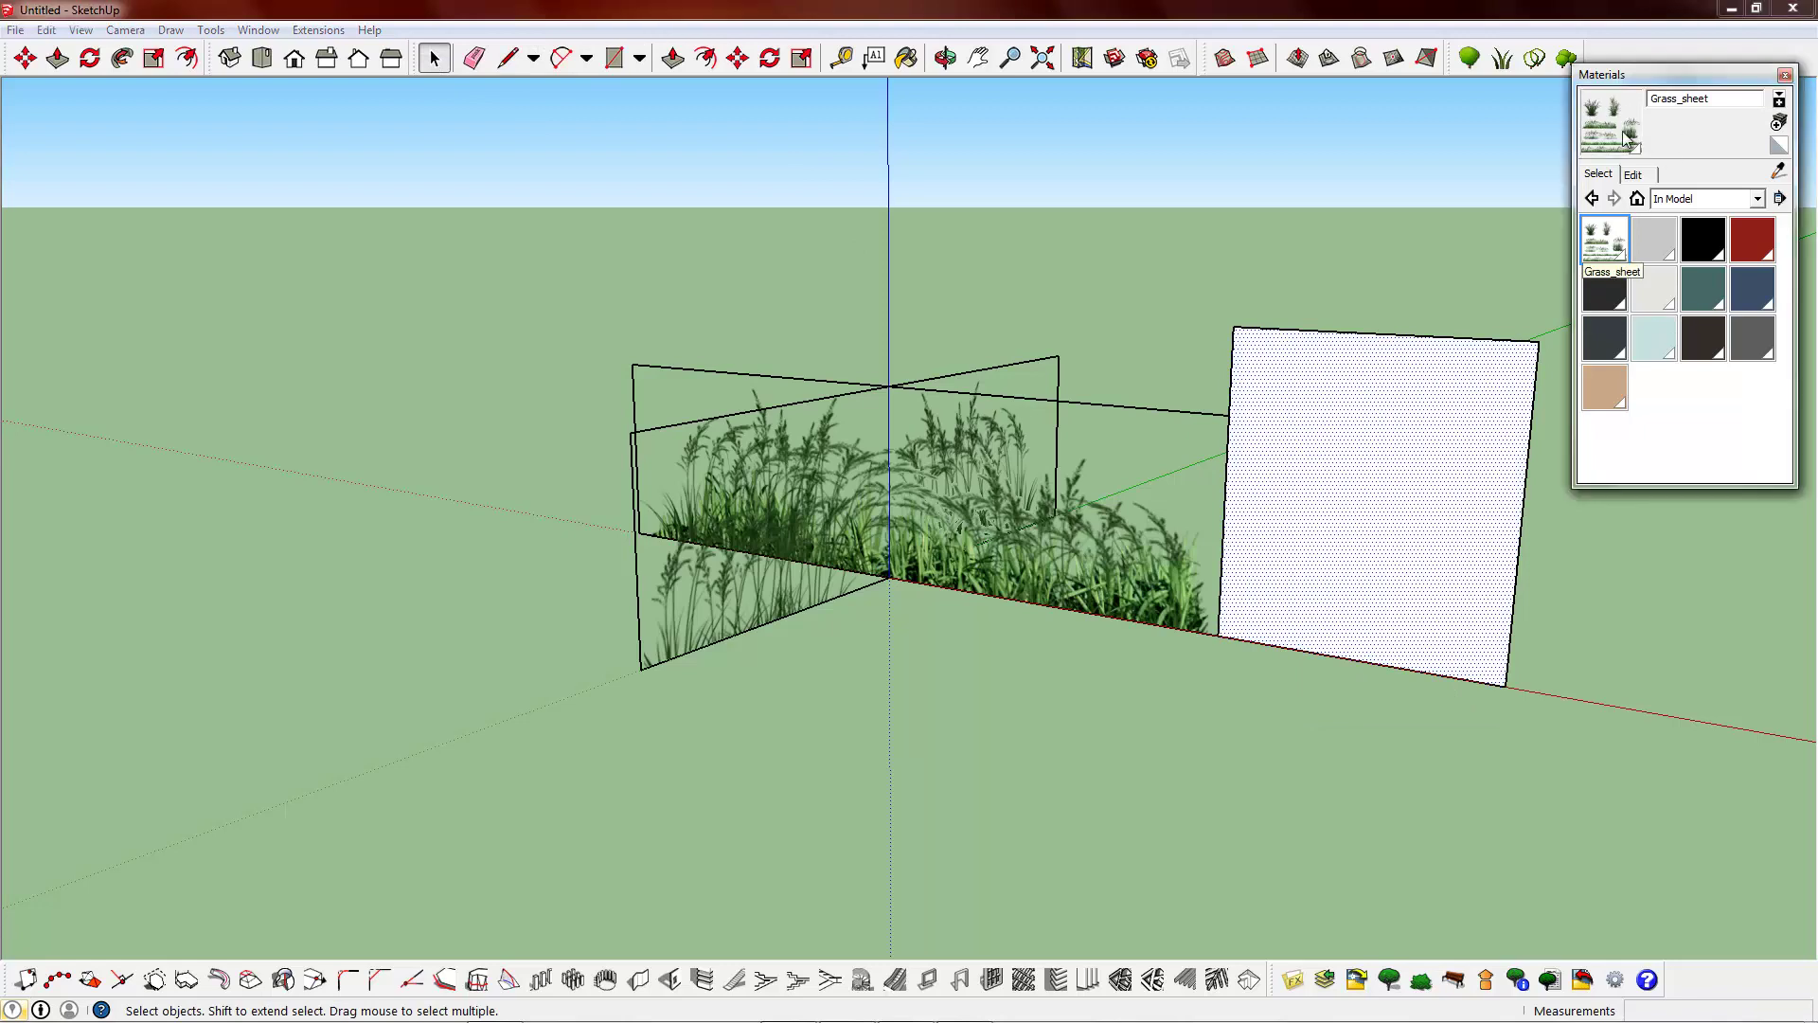
click(1604, 239)
click(1392, 432)
click(433, 58)
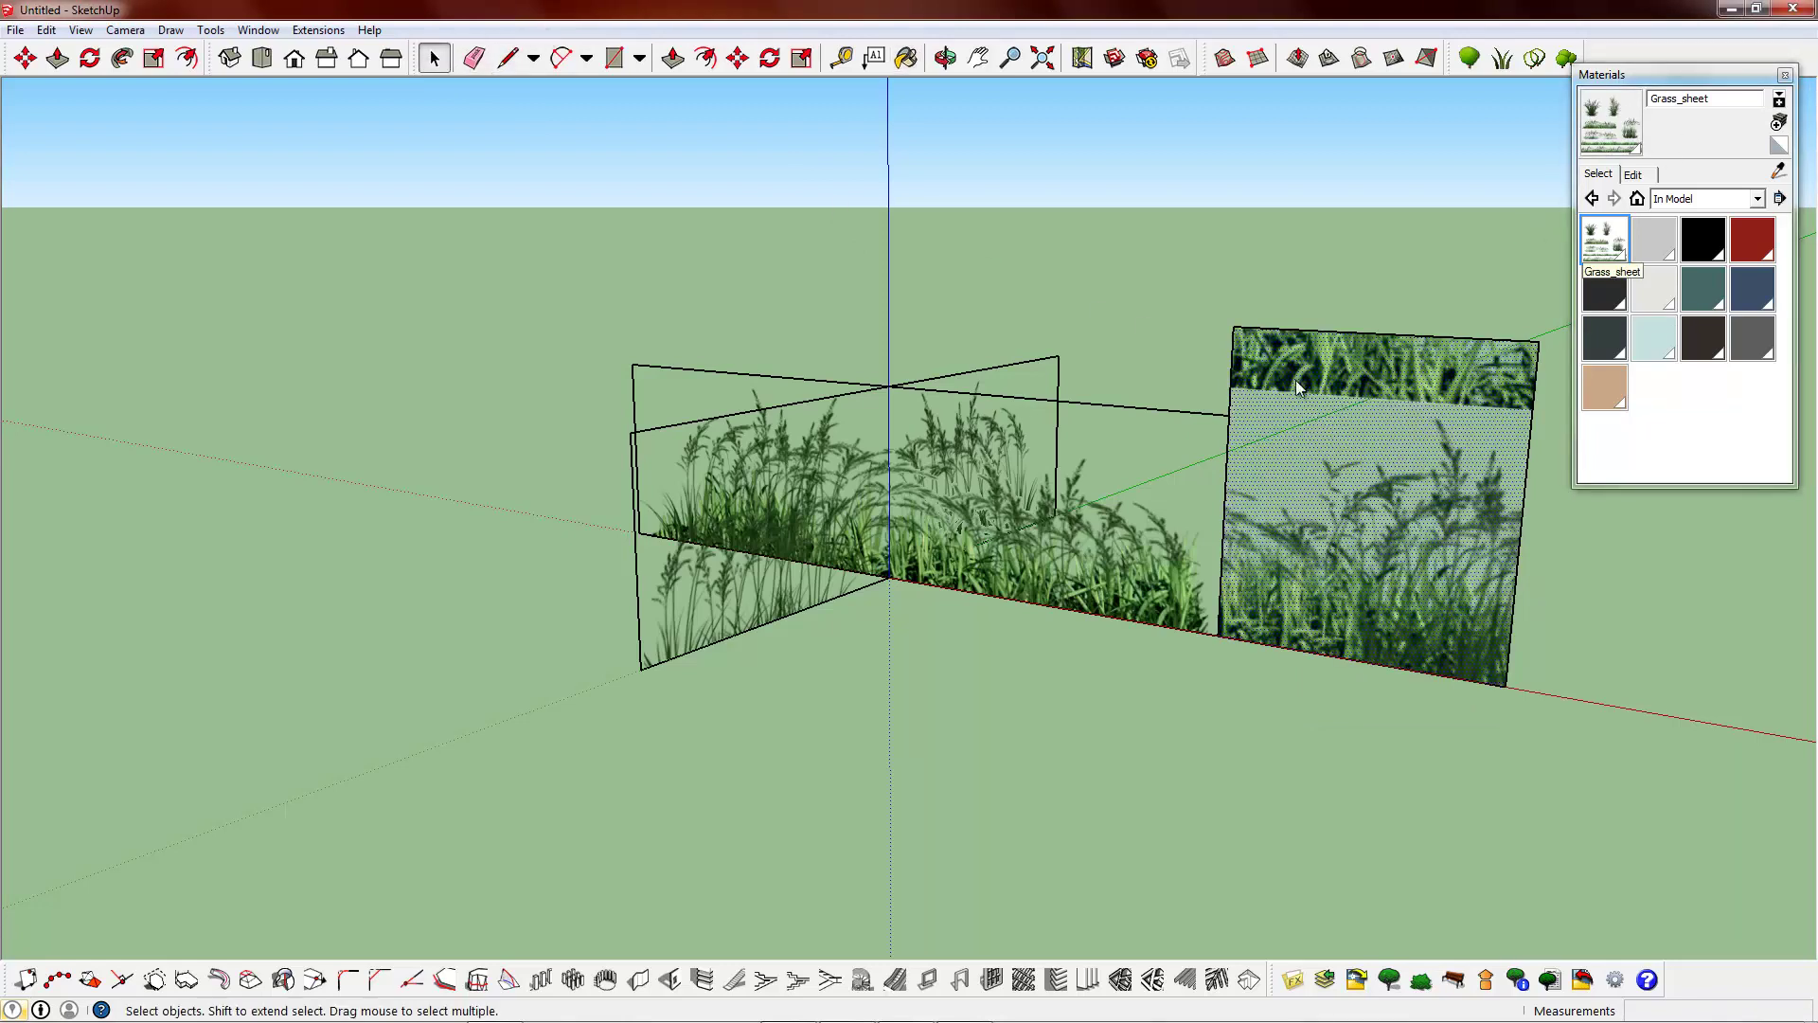
- Sample the grass texture from the crossing planes and repaint the new rectangular face with it
right_click(1297, 381)
click(1782, 173)
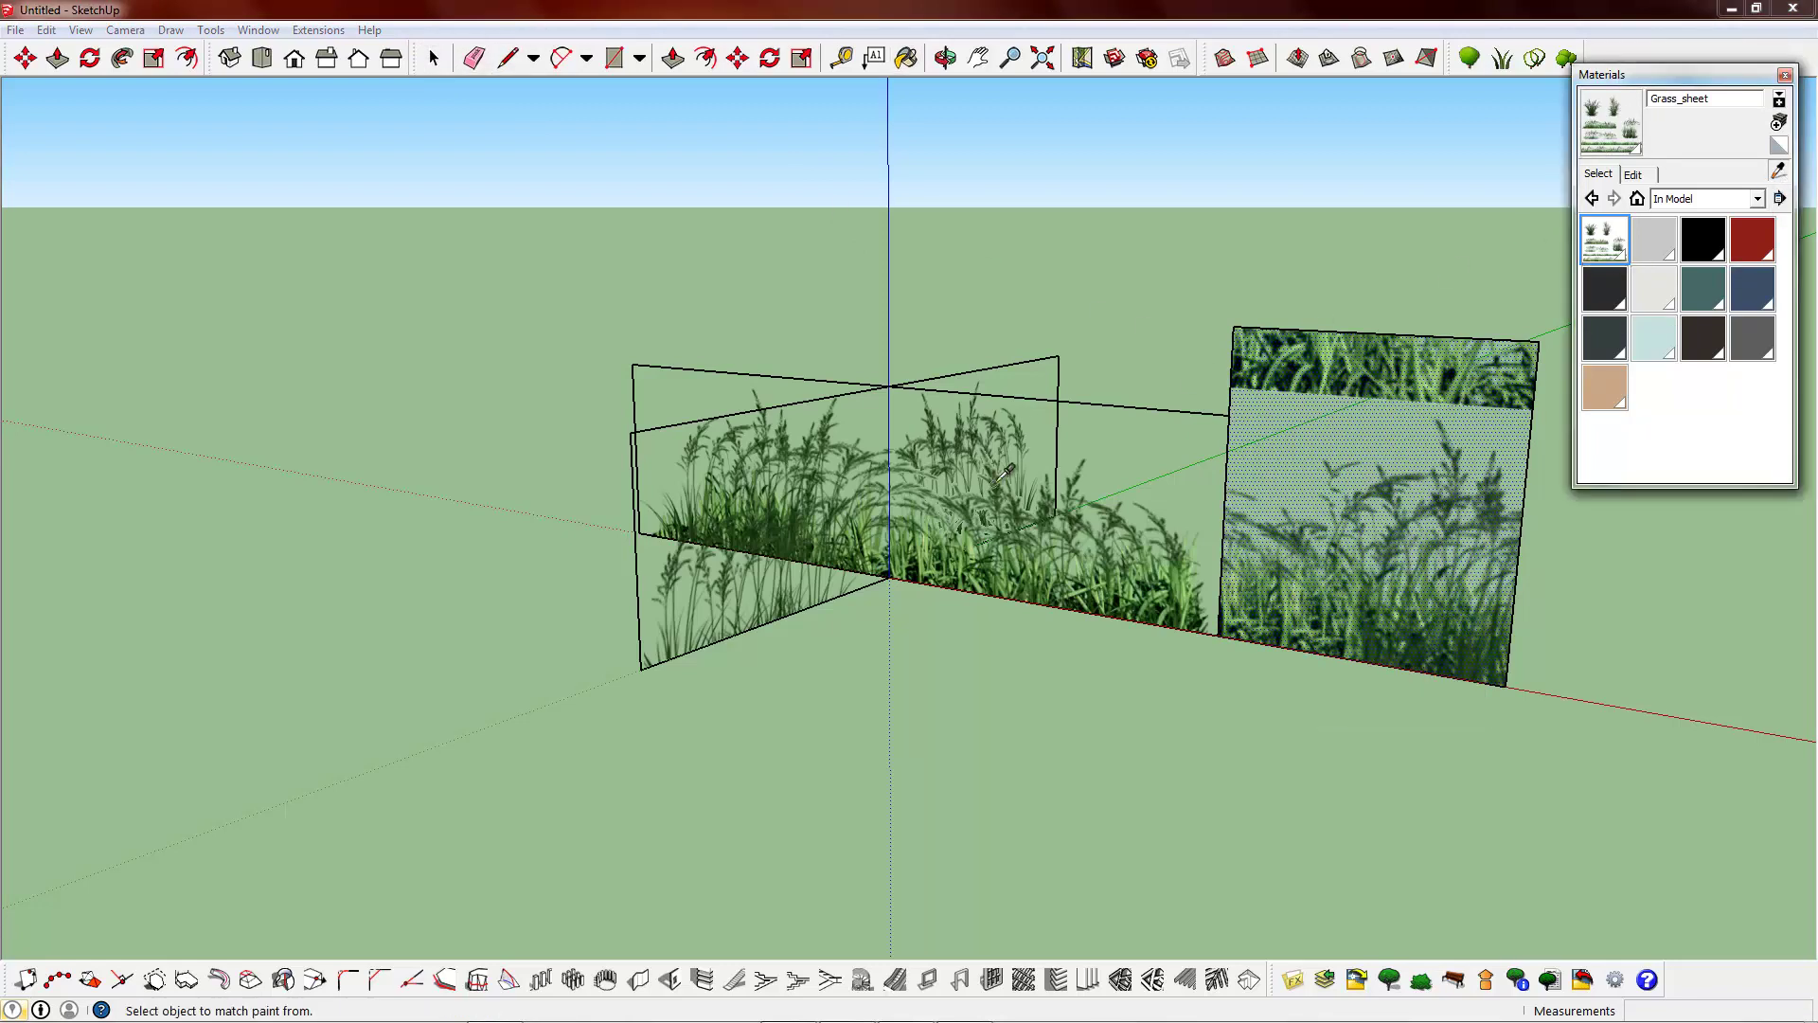
click(1021, 482)
click(1386, 479)
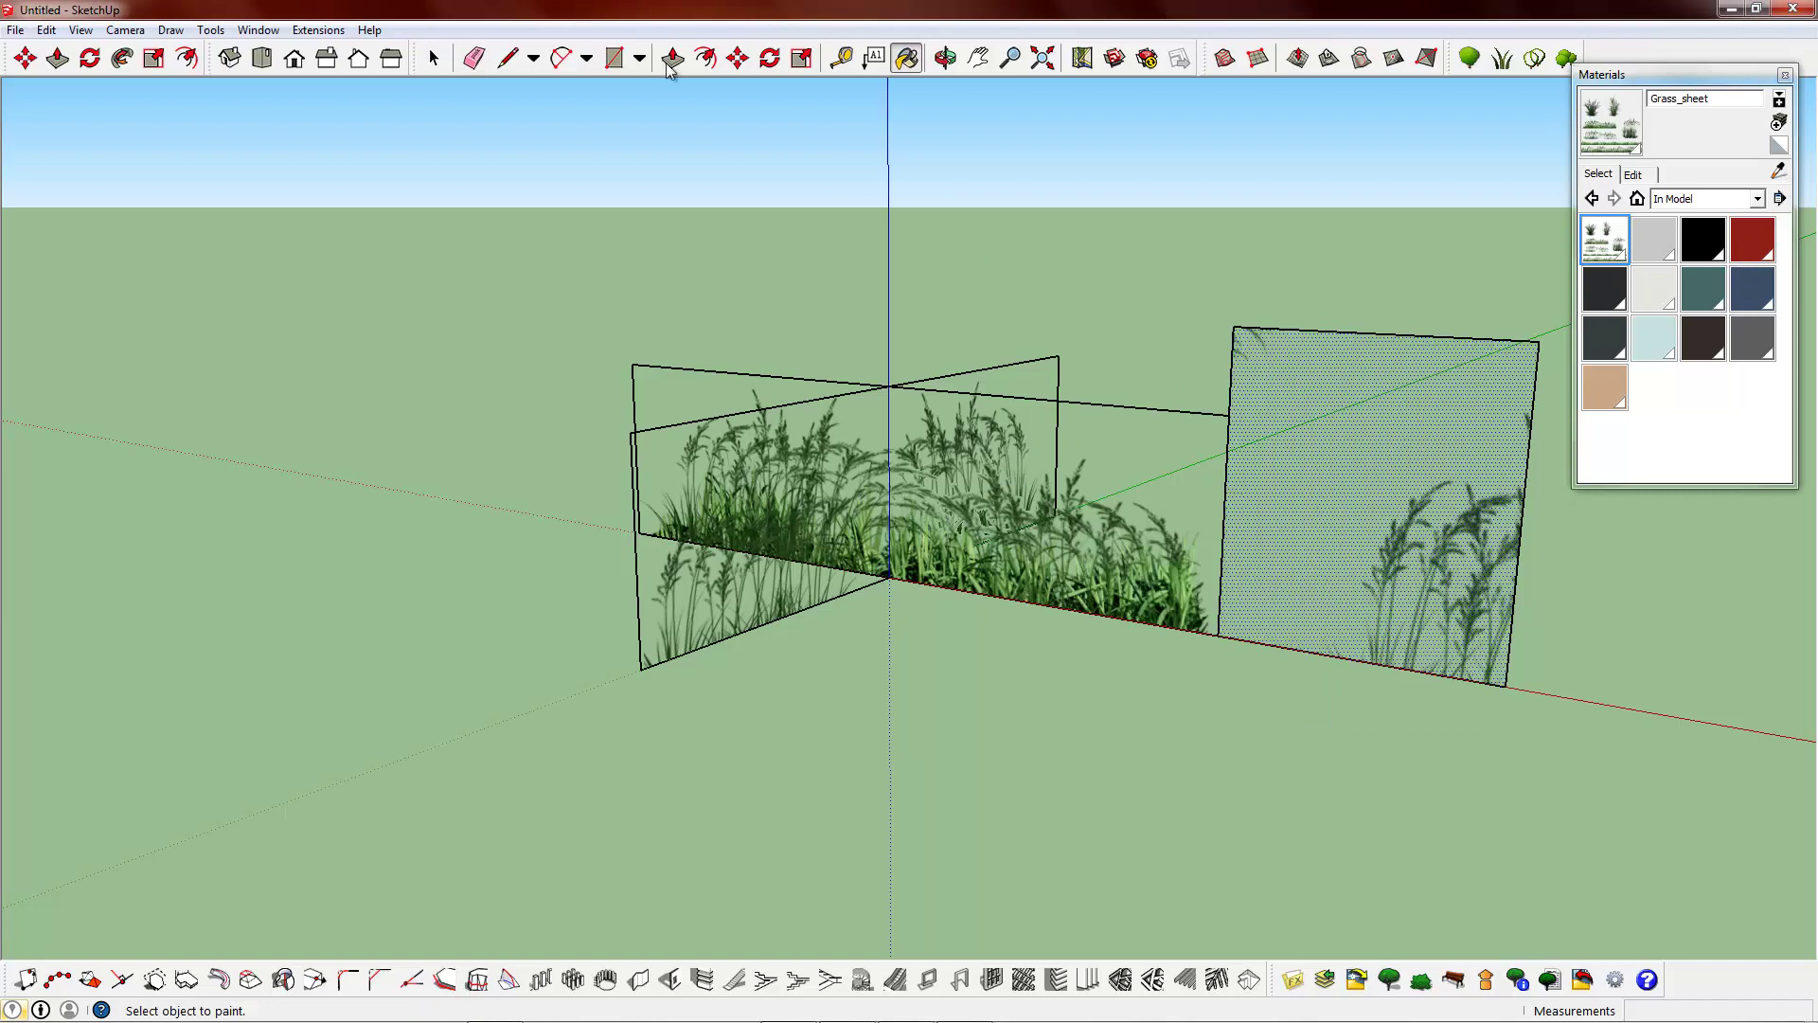
- Shrink and shift the texture on the new face so the tall dense seeded clump falls inside its outline
right_click(1271, 392)
mouse_move(1435, 647)
click(1515, 638)
middle_drag(1339, 629, 1200, 630)
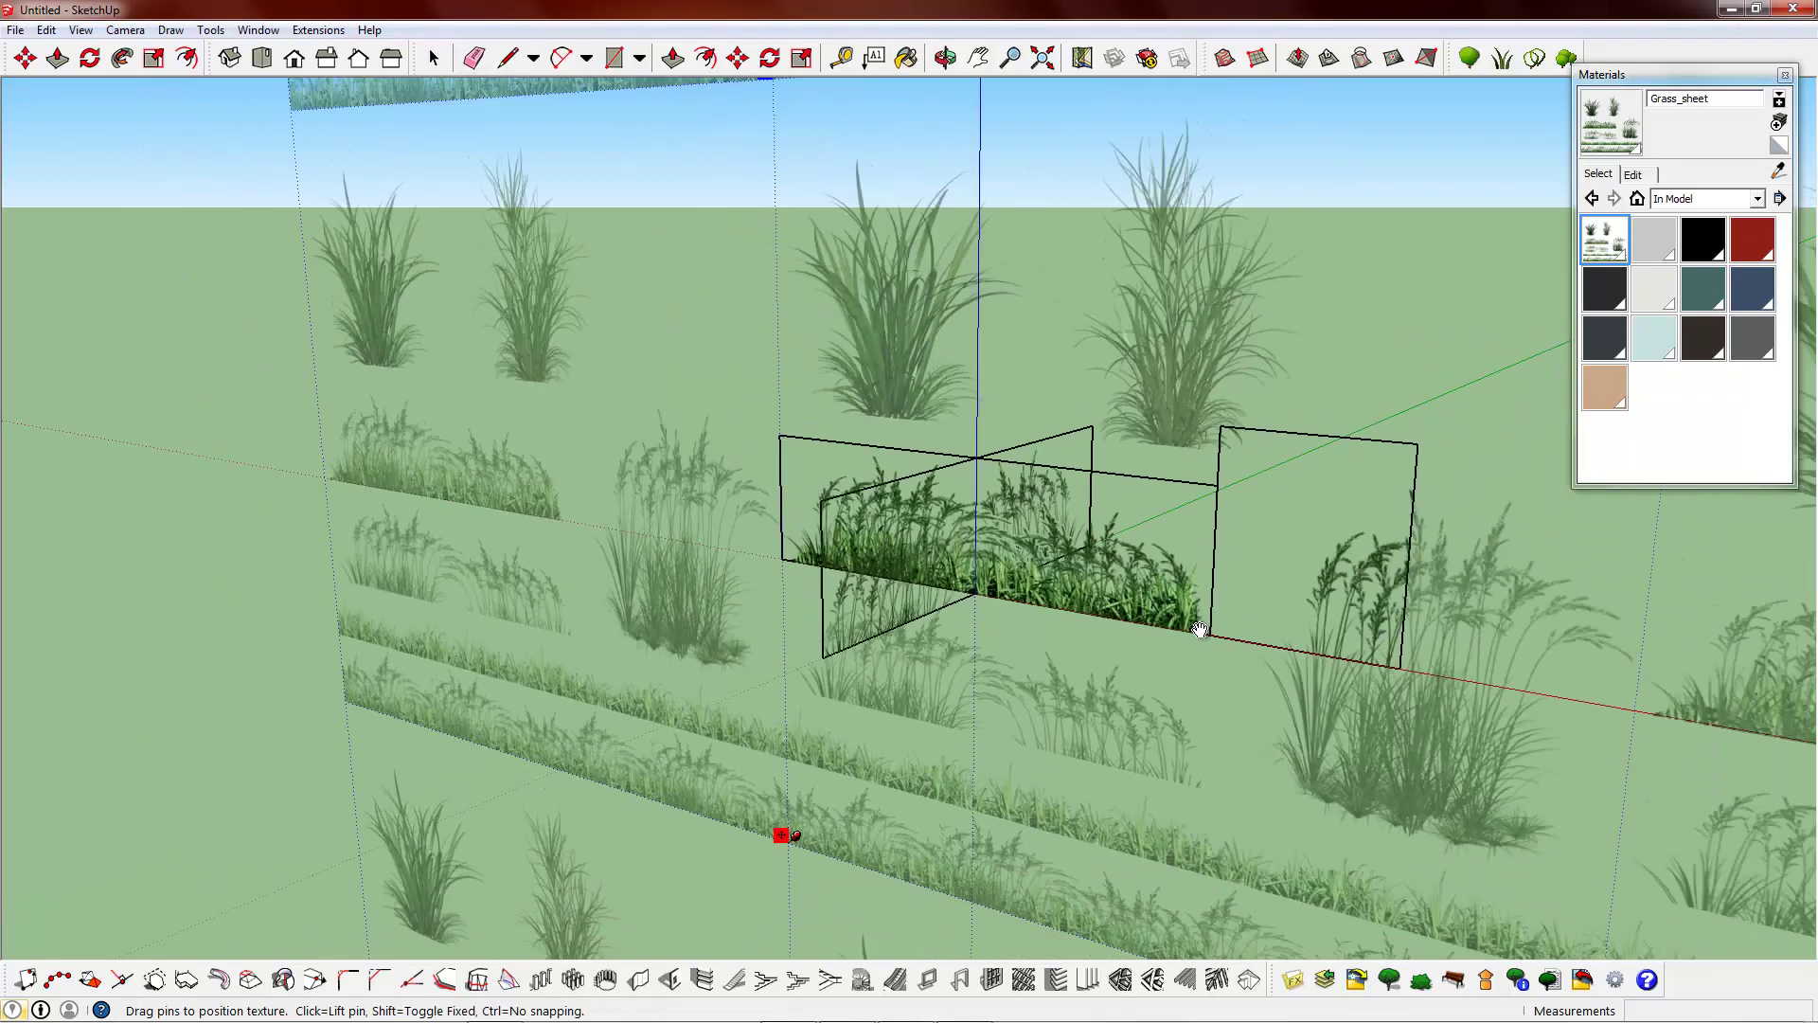
scroll(1327, 640, down, 1)
drag(1198, 460, 1147, 394)
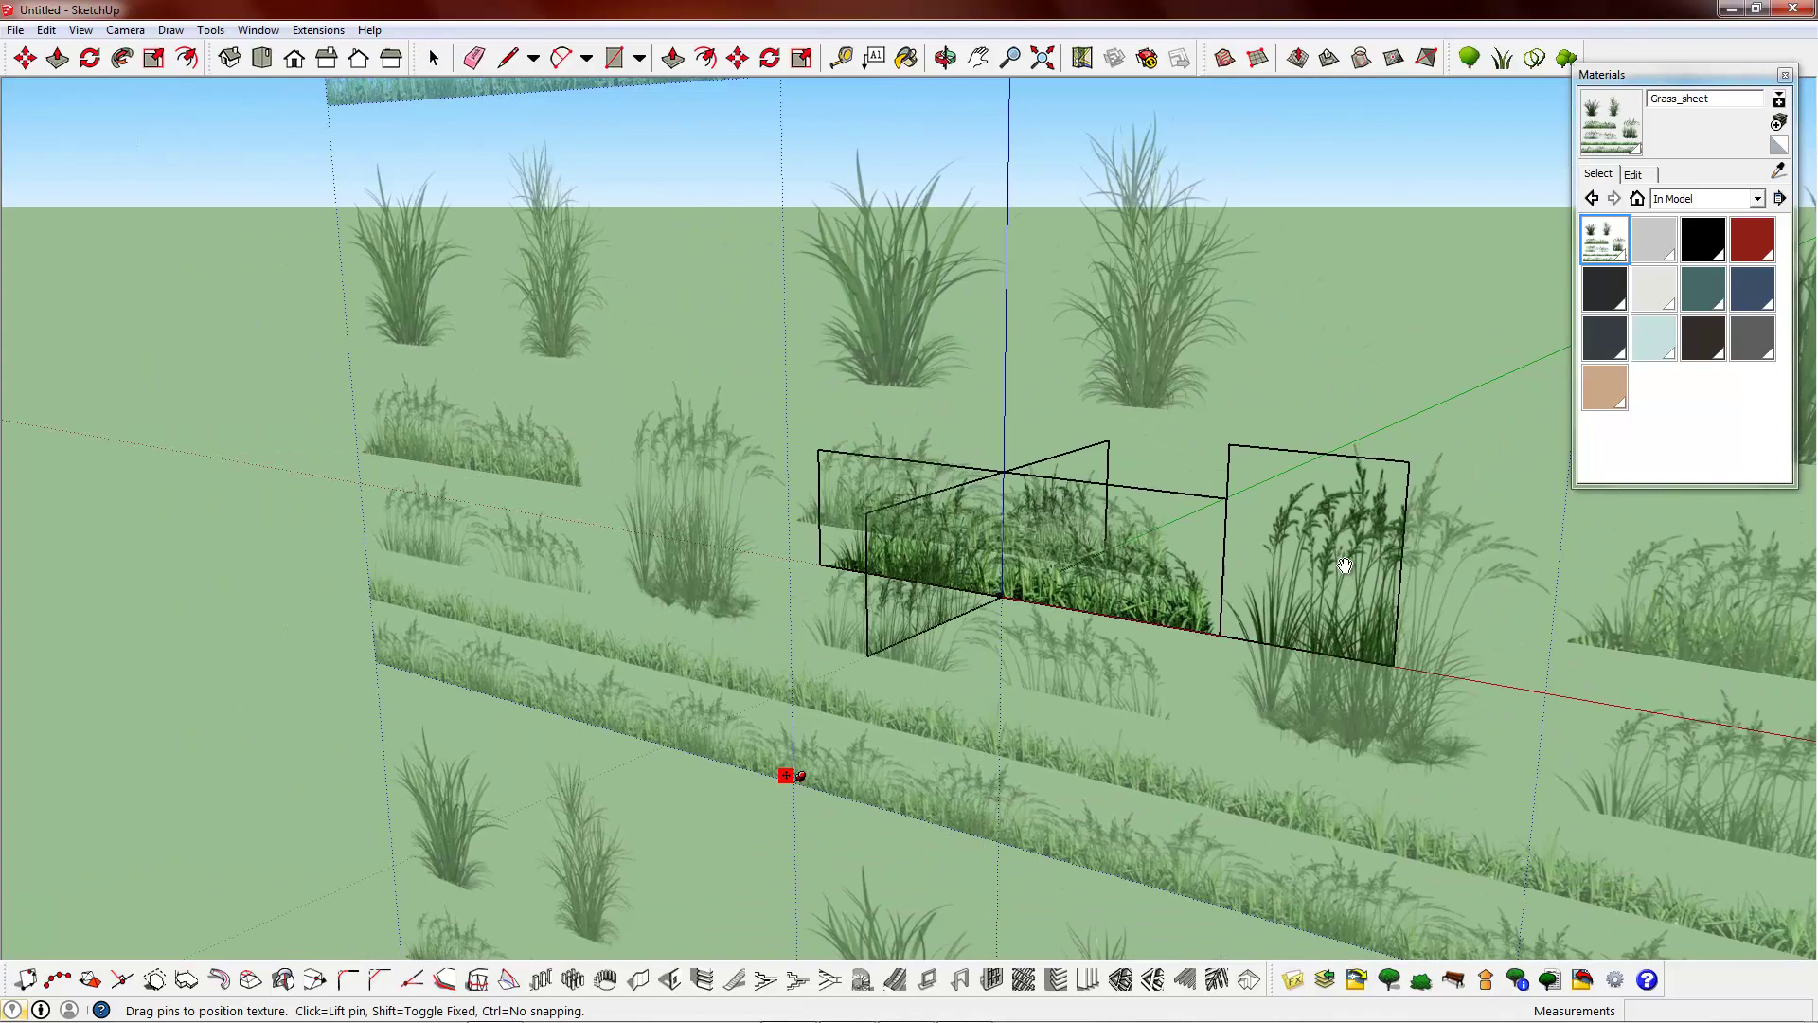
drag(1350, 572, 1339, 535)
drag(1508, 935, 1196, 843)
drag(1257, 680, 1335, 674)
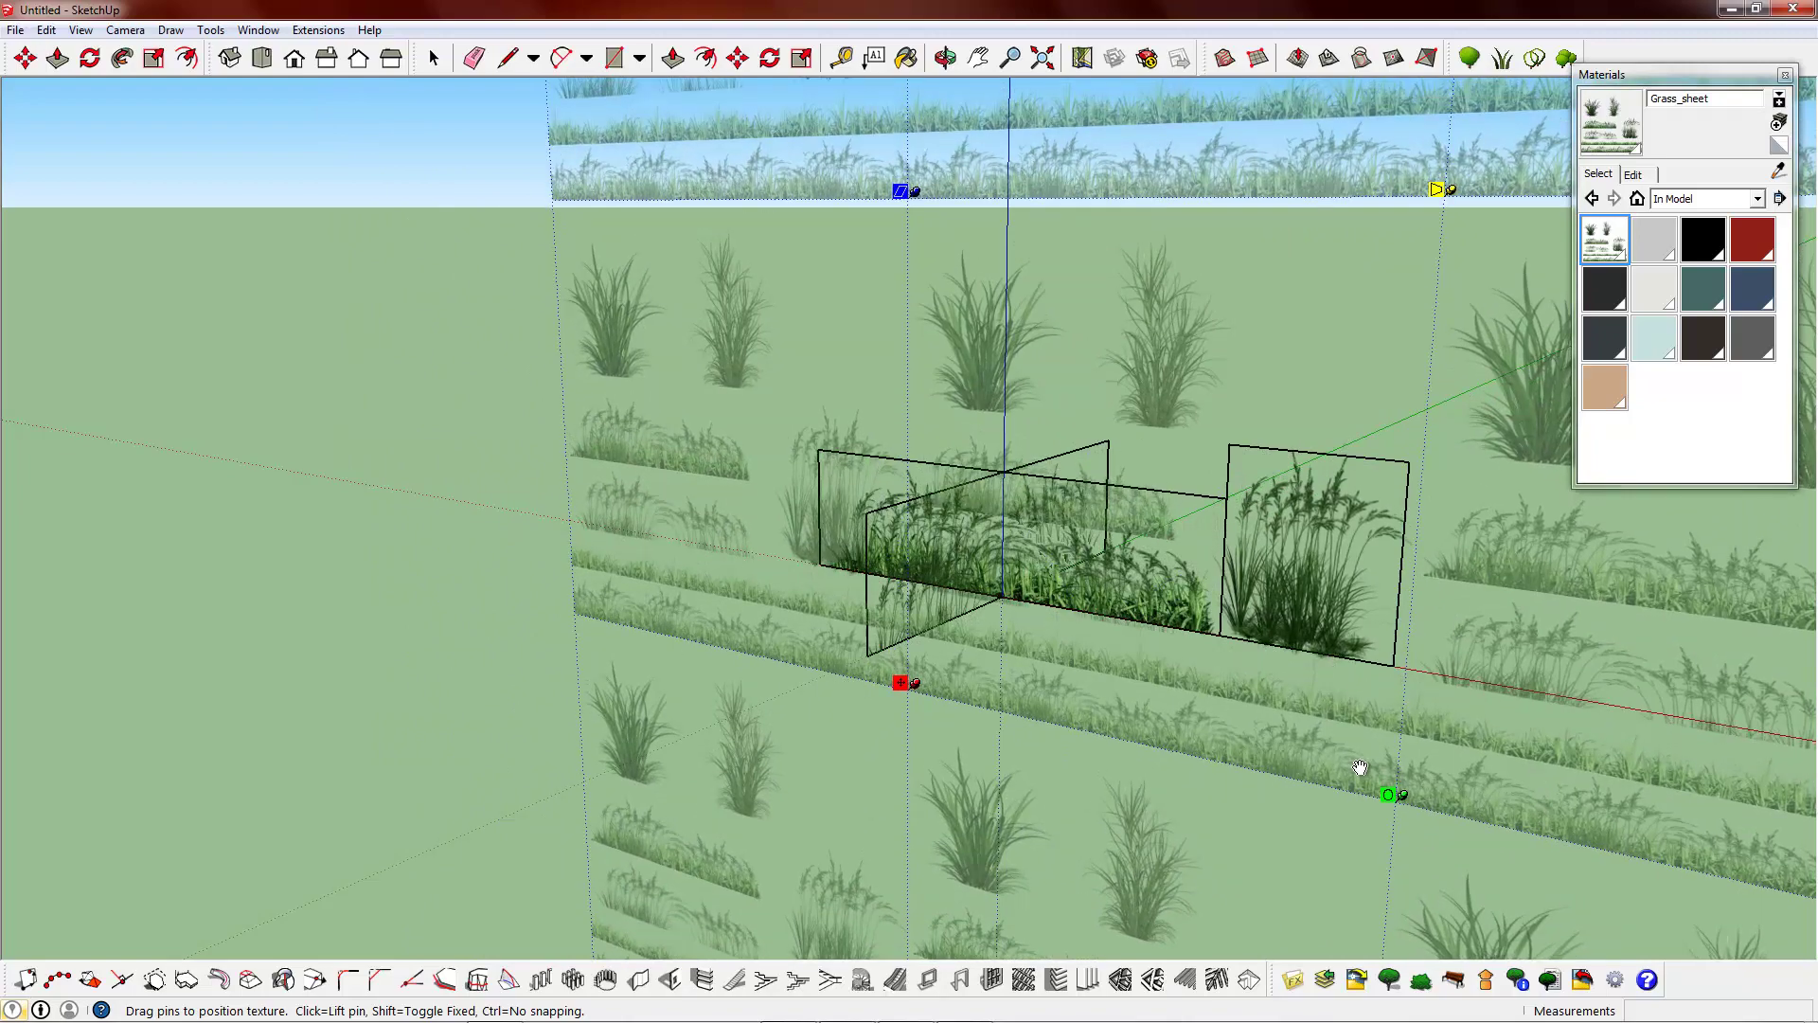
- Fine-tune the texture's scale and position so the whole tall clump fits the face, with its base on the bottom edge
drag(1405, 797, 1341, 779)
drag(1279, 694, 1335, 697)
drag(1399, 790, 1382, 784)
drag(1338, 711, 1345, 707)
key(Return)
- Move the tall-clump face with its edges 0.98 m along the red axis so its lower corner meets the origin
scroll(1345, 594, up, 3)
click(1329, 560)
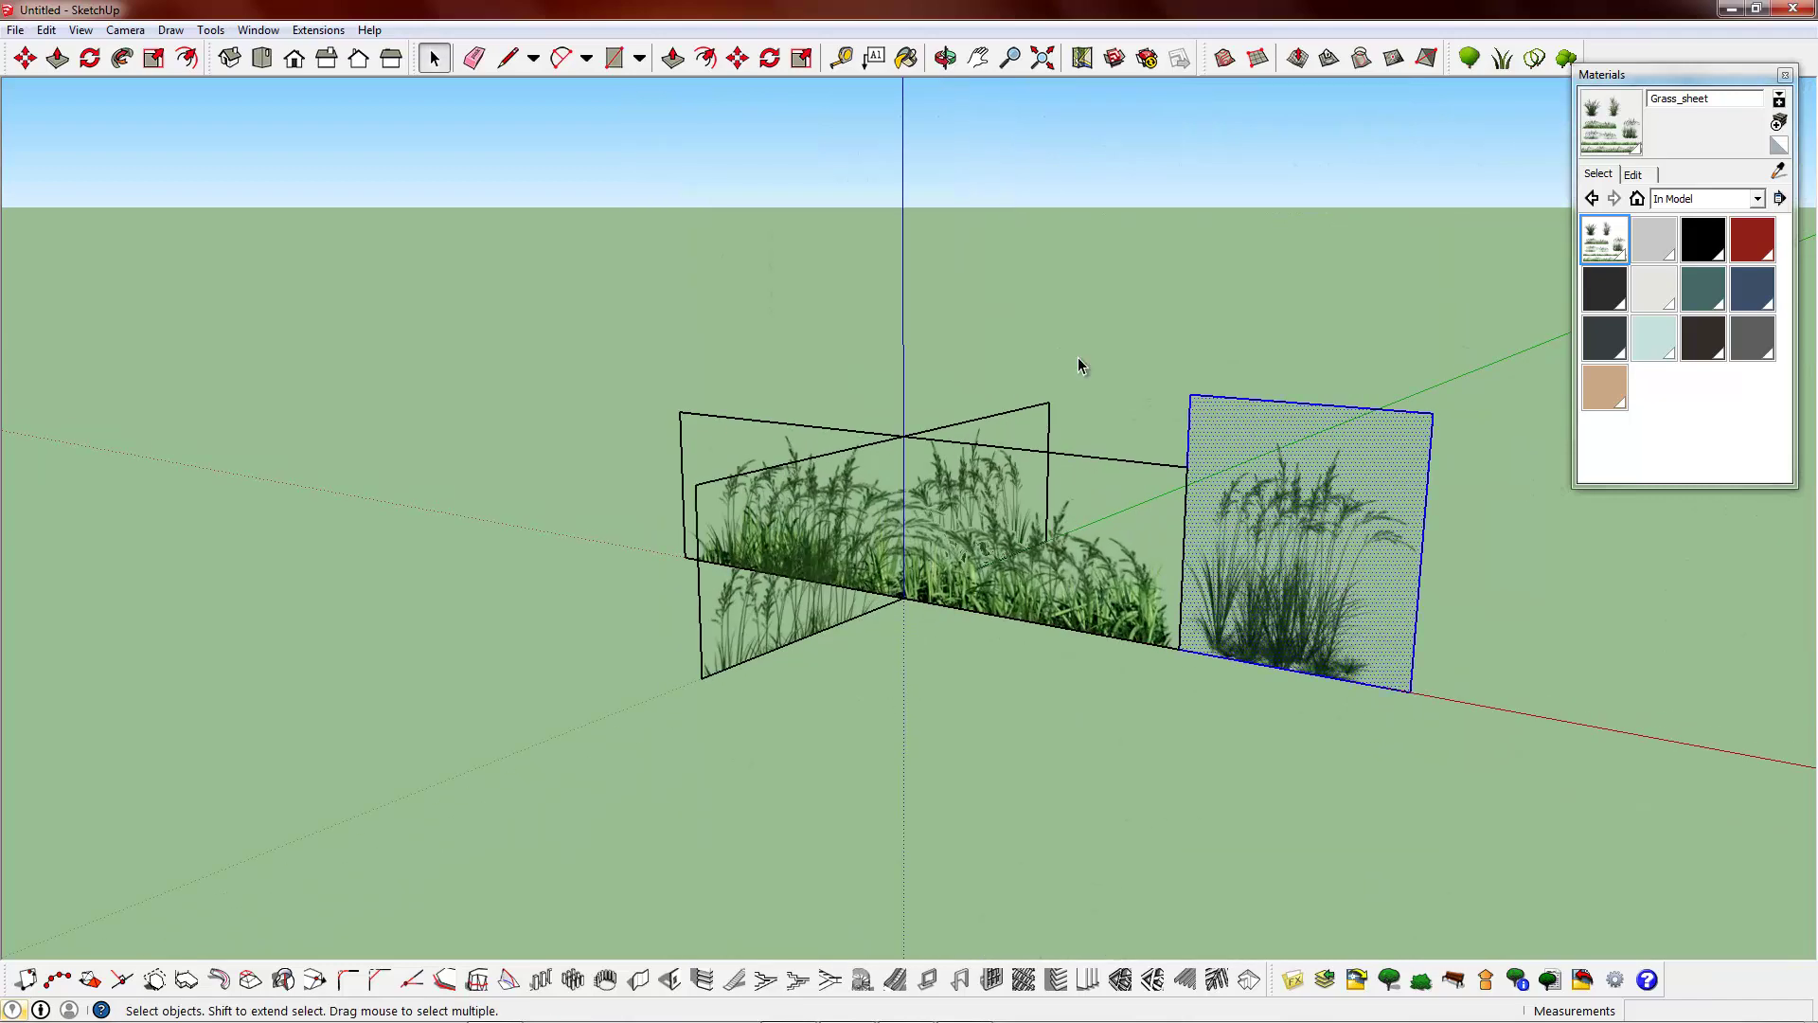
click(737, 59)
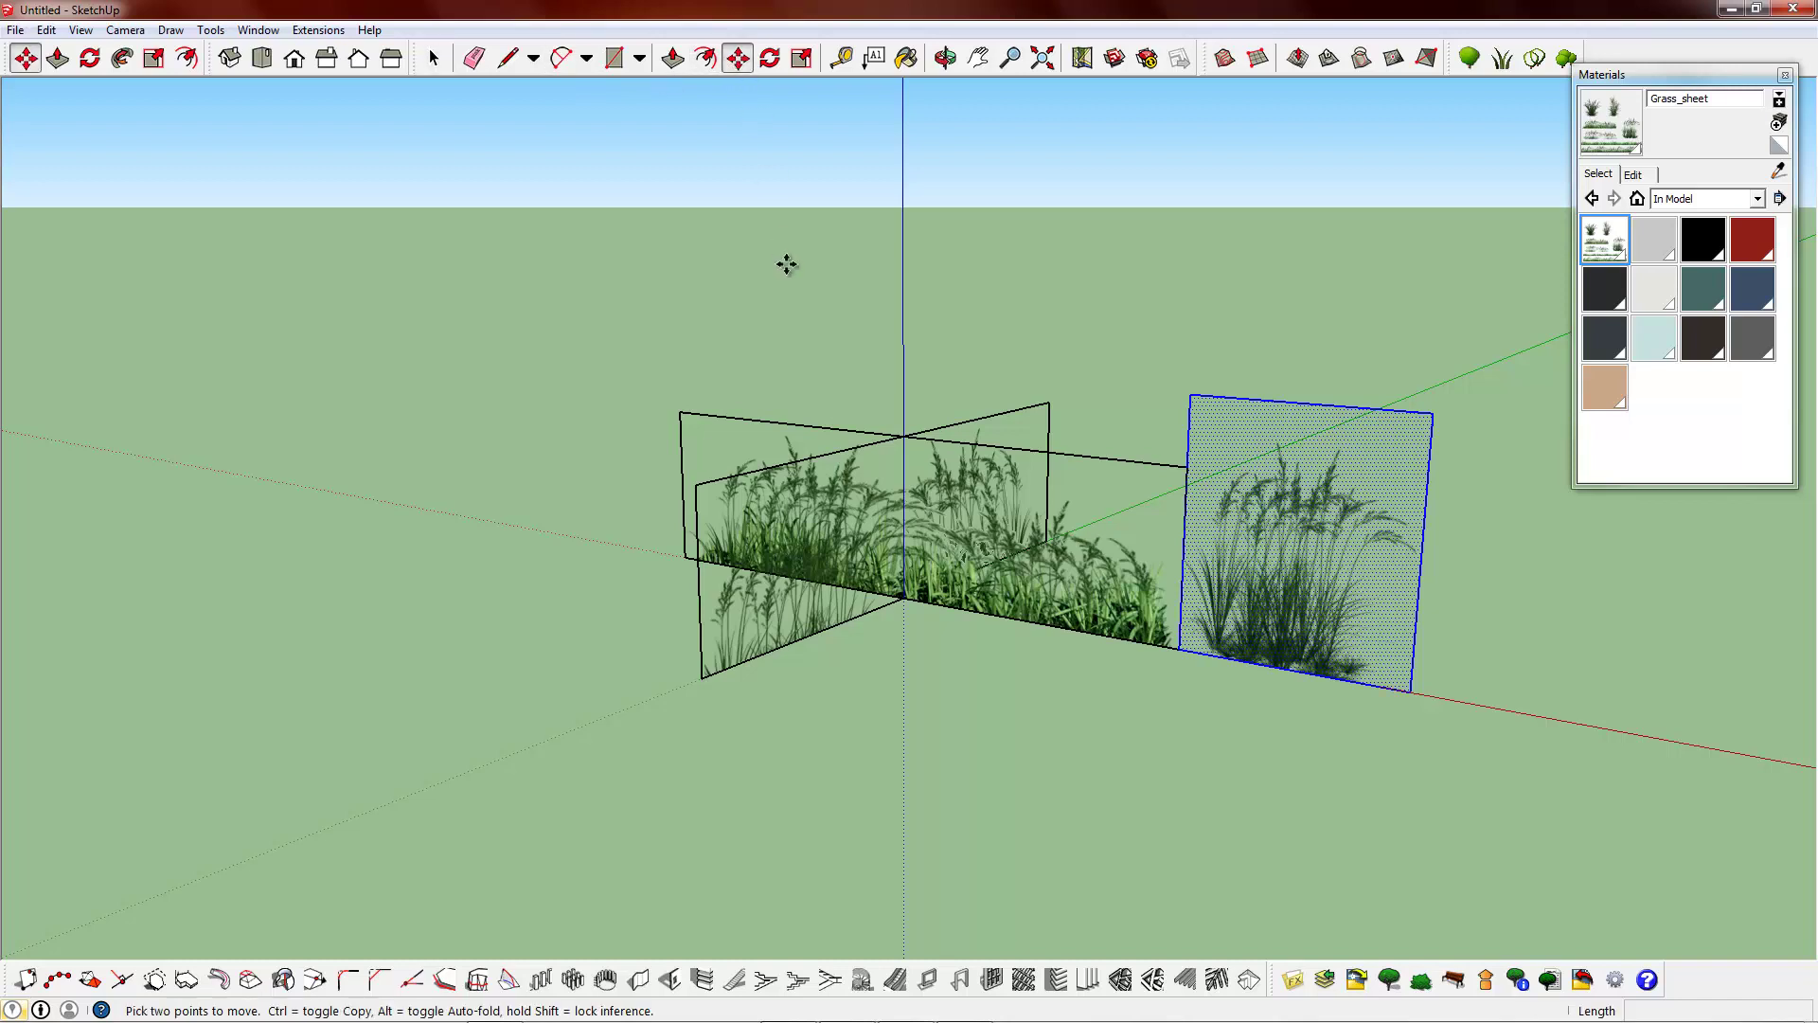
middle_drag(787, 263, 1136, 532)
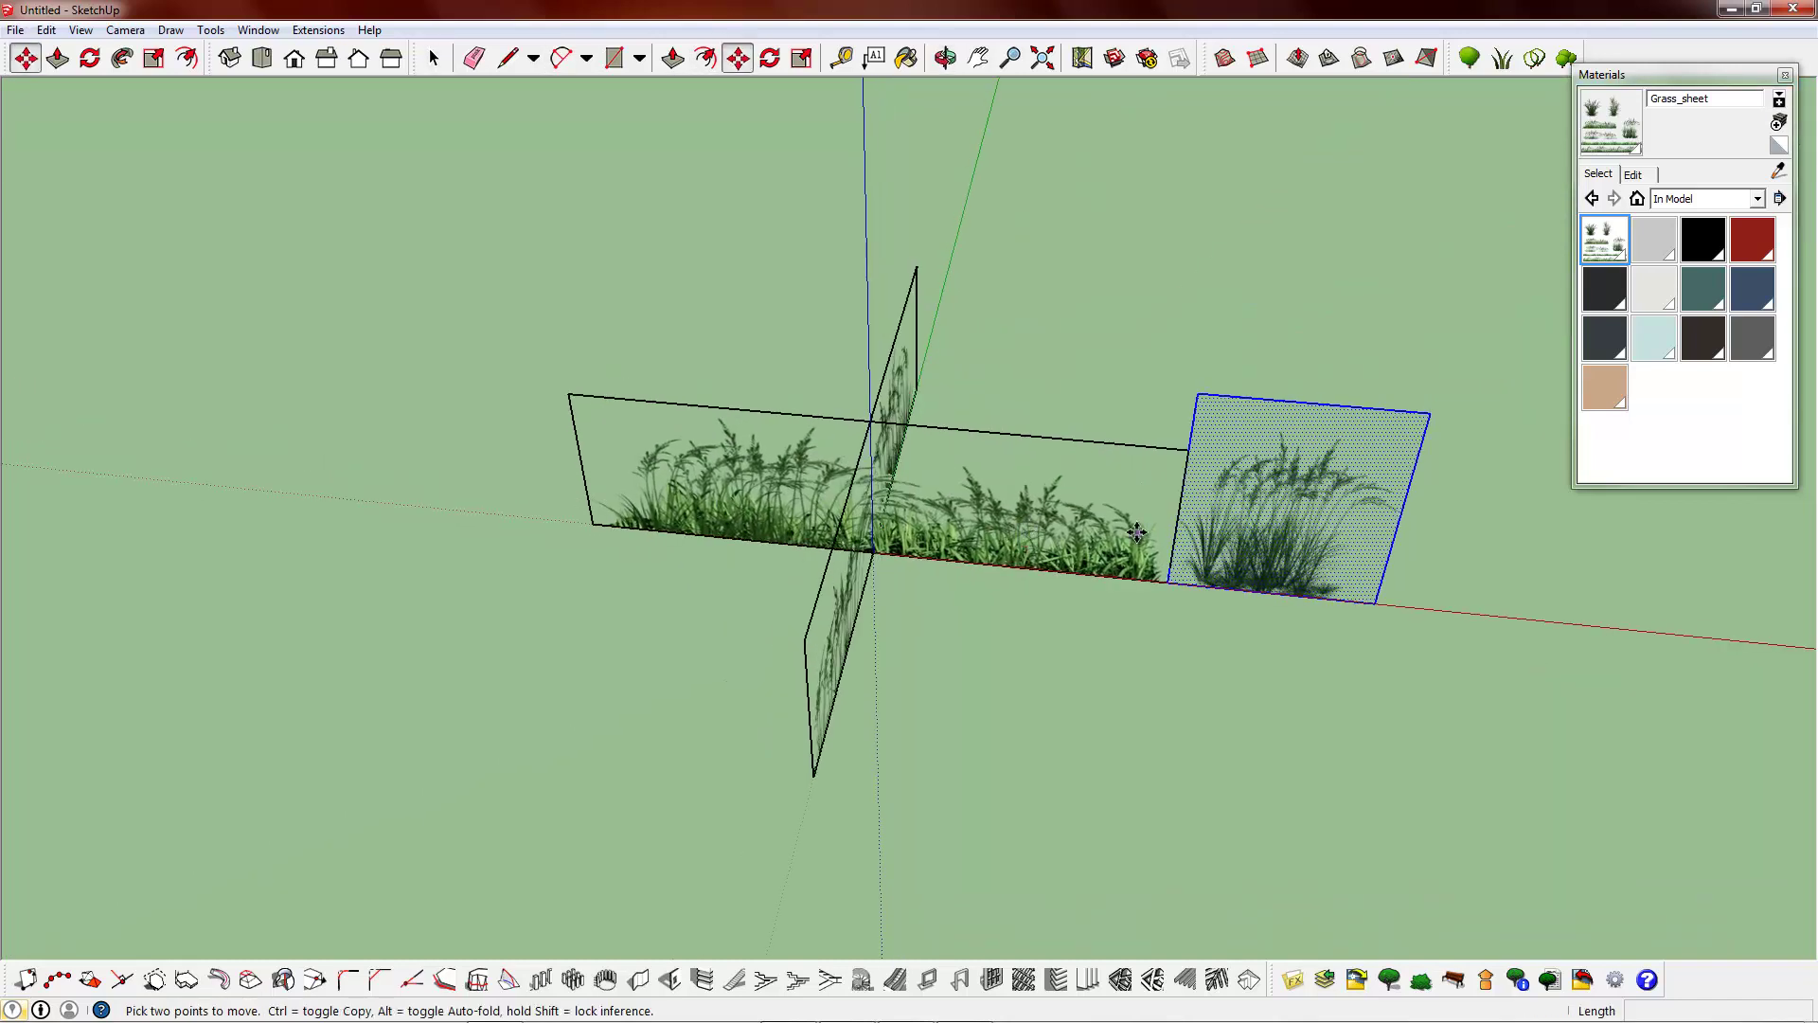
click(1656, 630)
click(1345, 601)
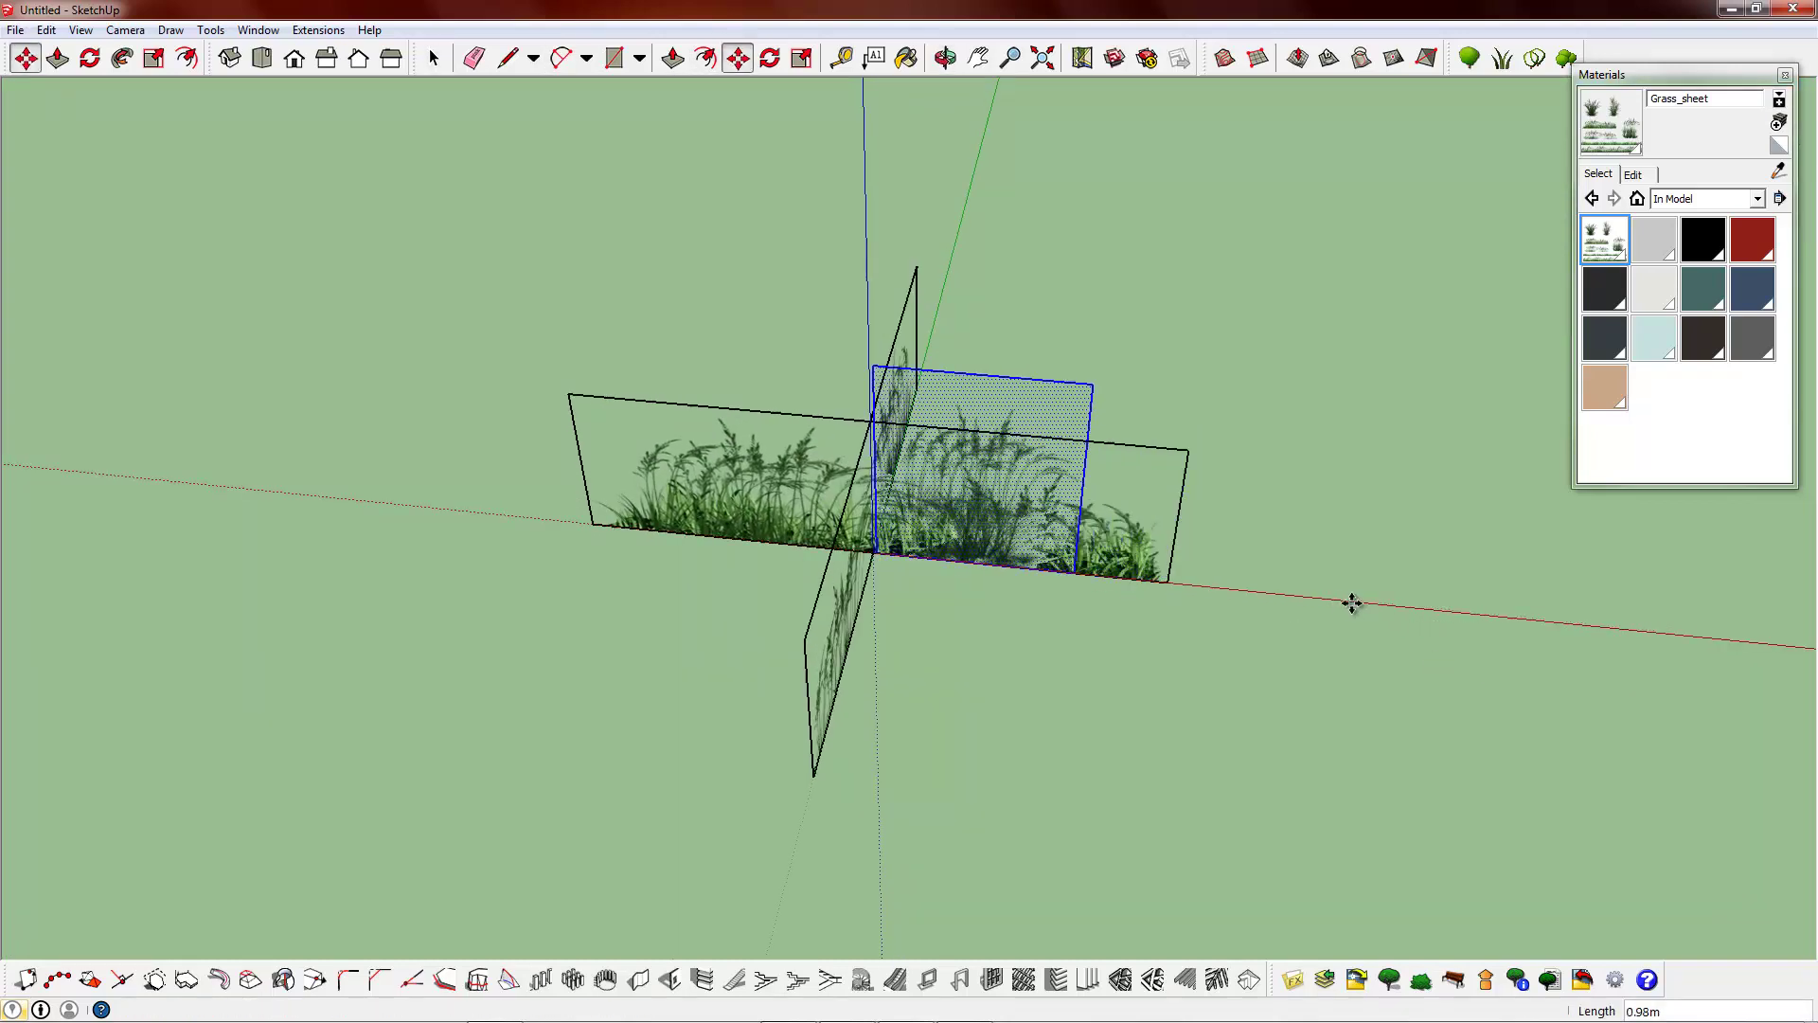
- Group the moved tall-clump face with its edges
click(434, 58)
right_click(974, 384)
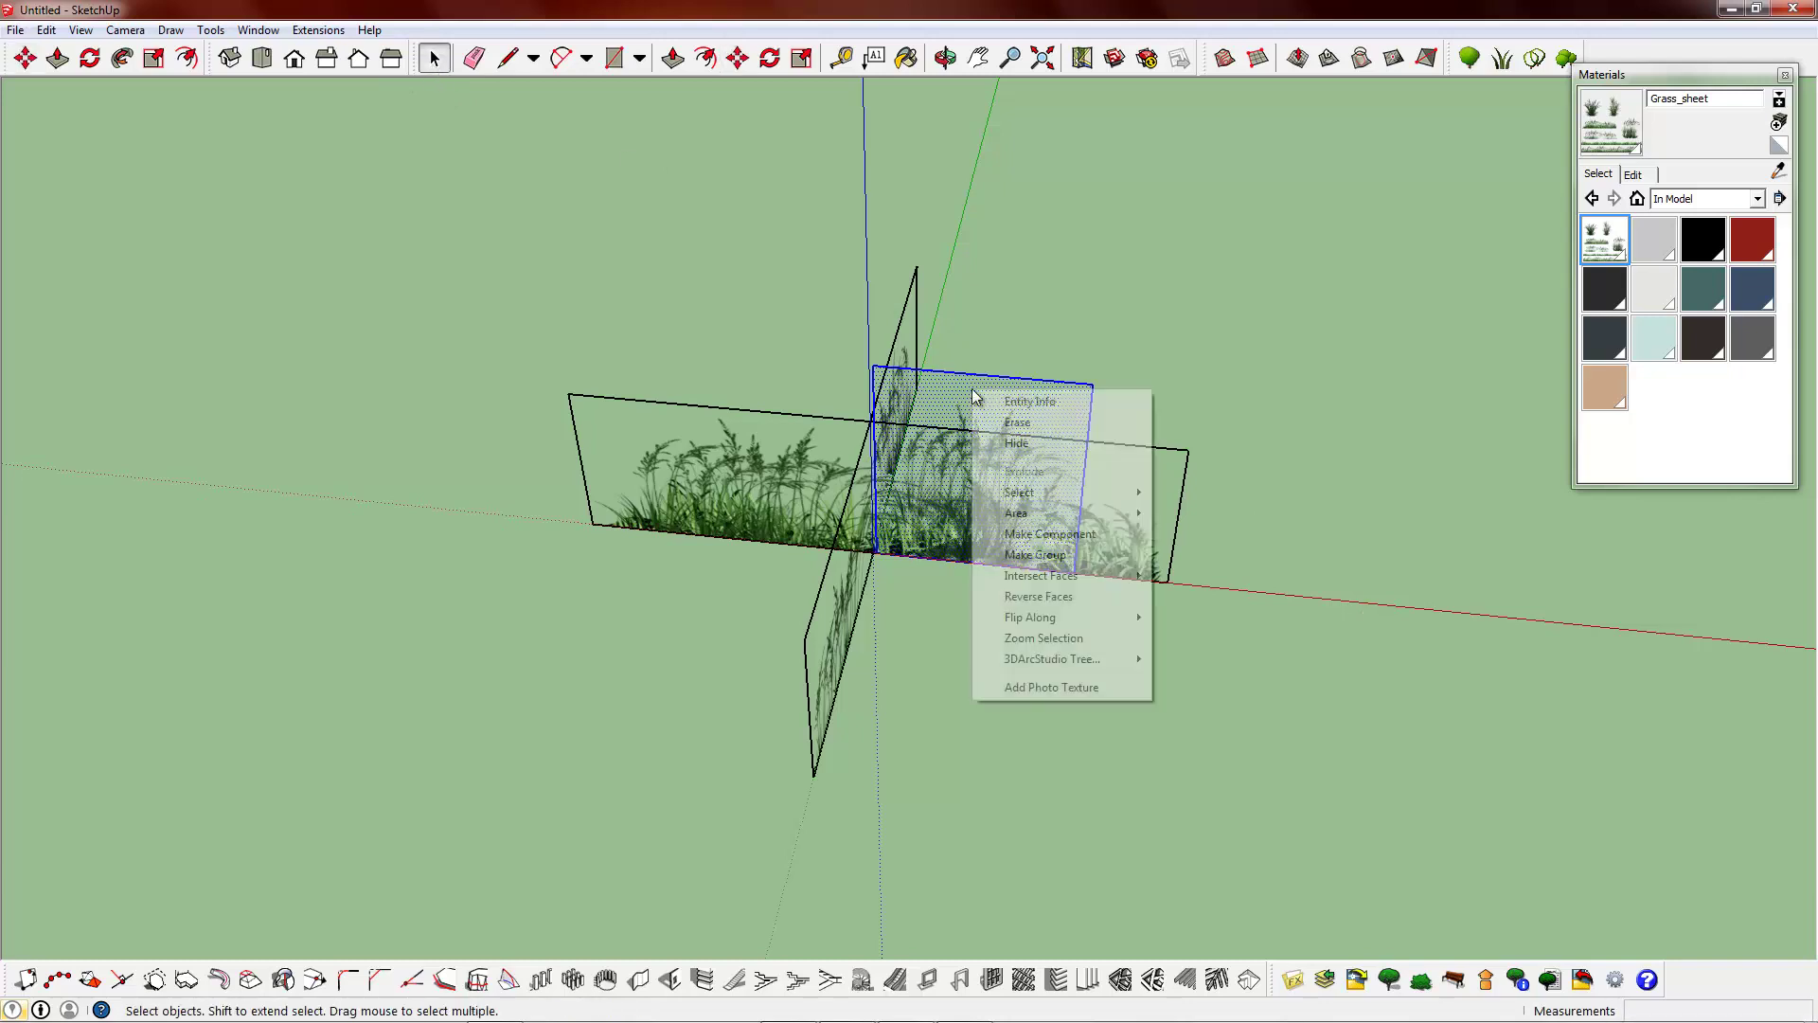
click(1070, 559)
- Rotate the tall-clump group about its vertical axis so it stands at an angle to the long grass plane
key(o)
drag(951, 576, 807, 167)
key(space)
click(738, 59)
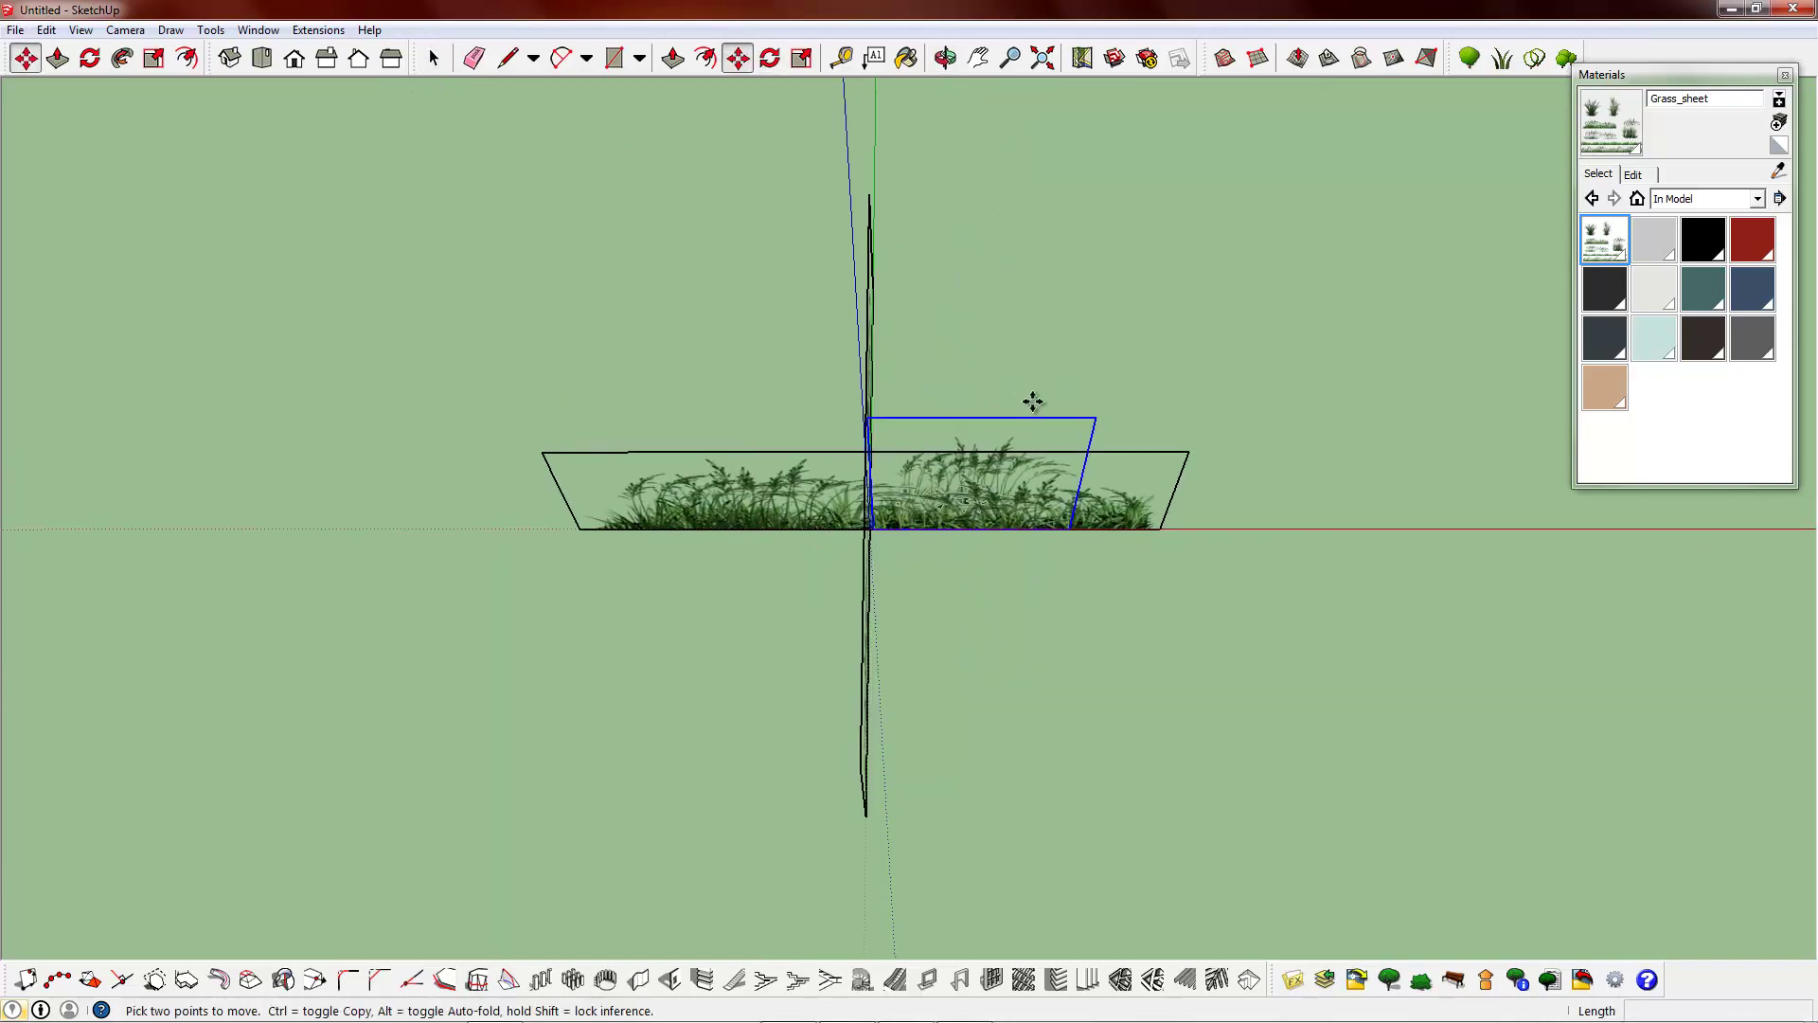
click(1073, 416)
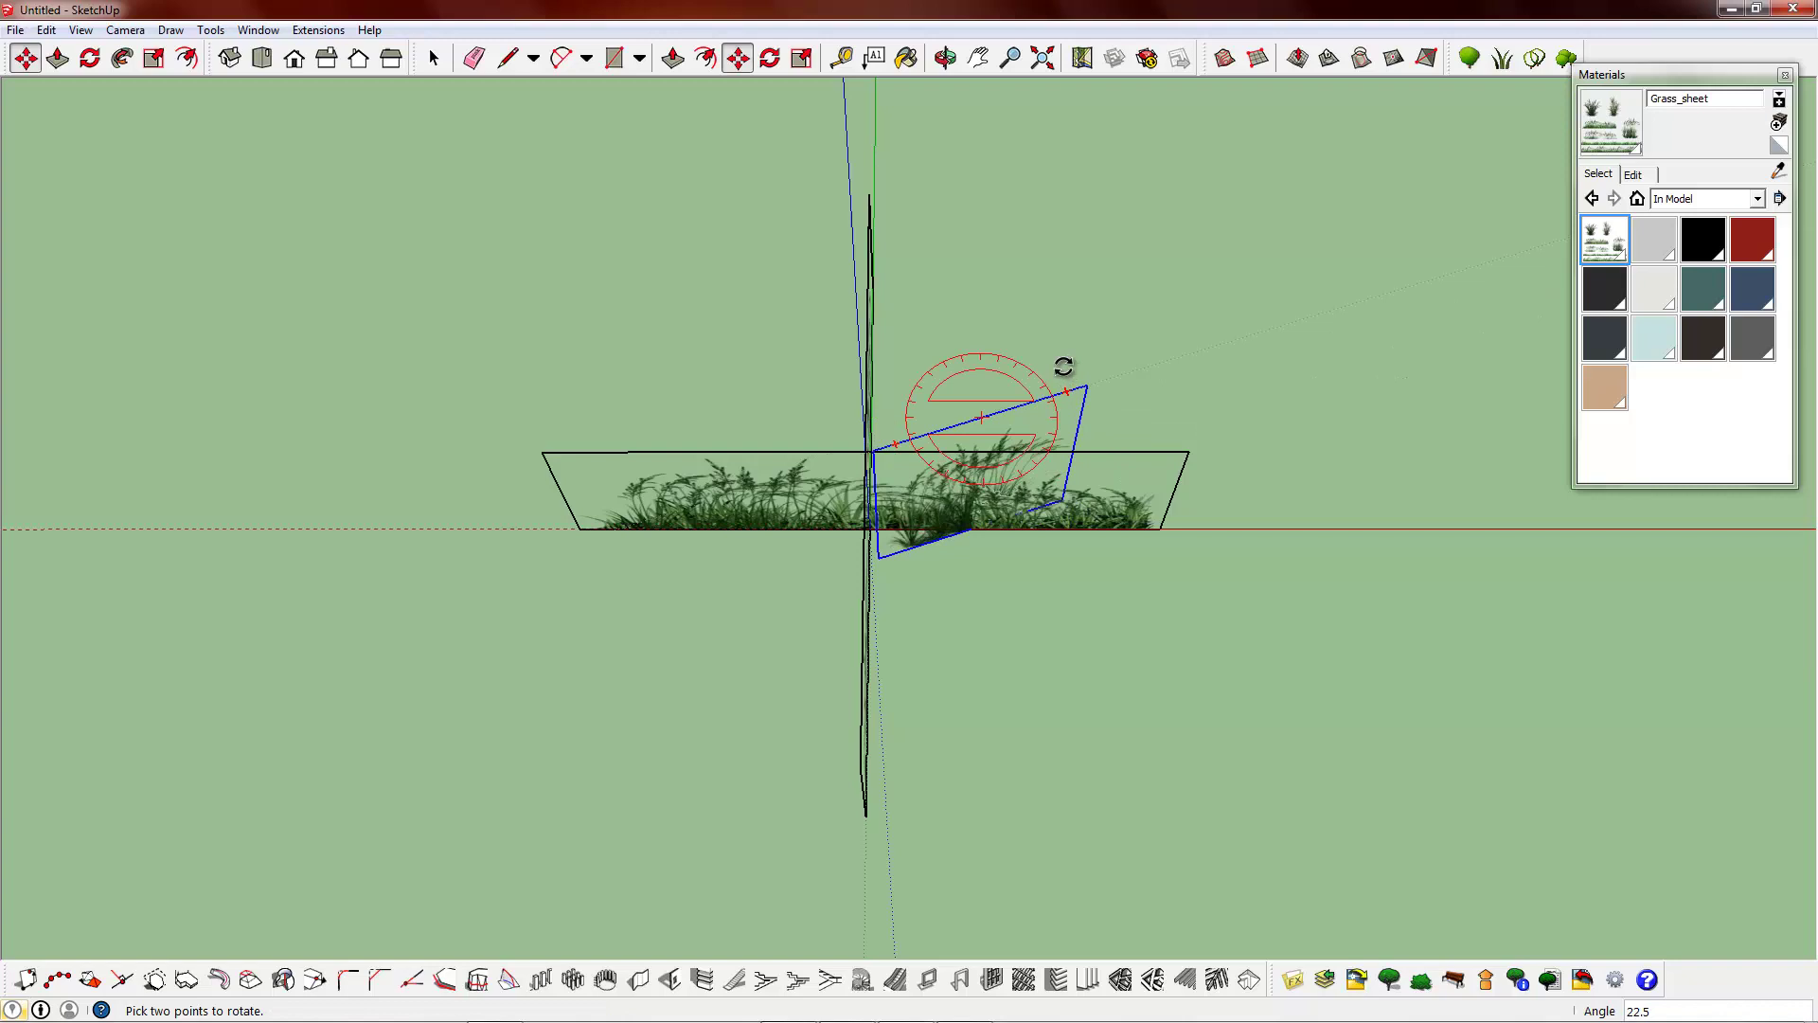
click(1052, 344)
- Move the rotated tall-clump group so it sits across the intersection of the two long grass planes
middle_drag(1058, 460, 707, 243)
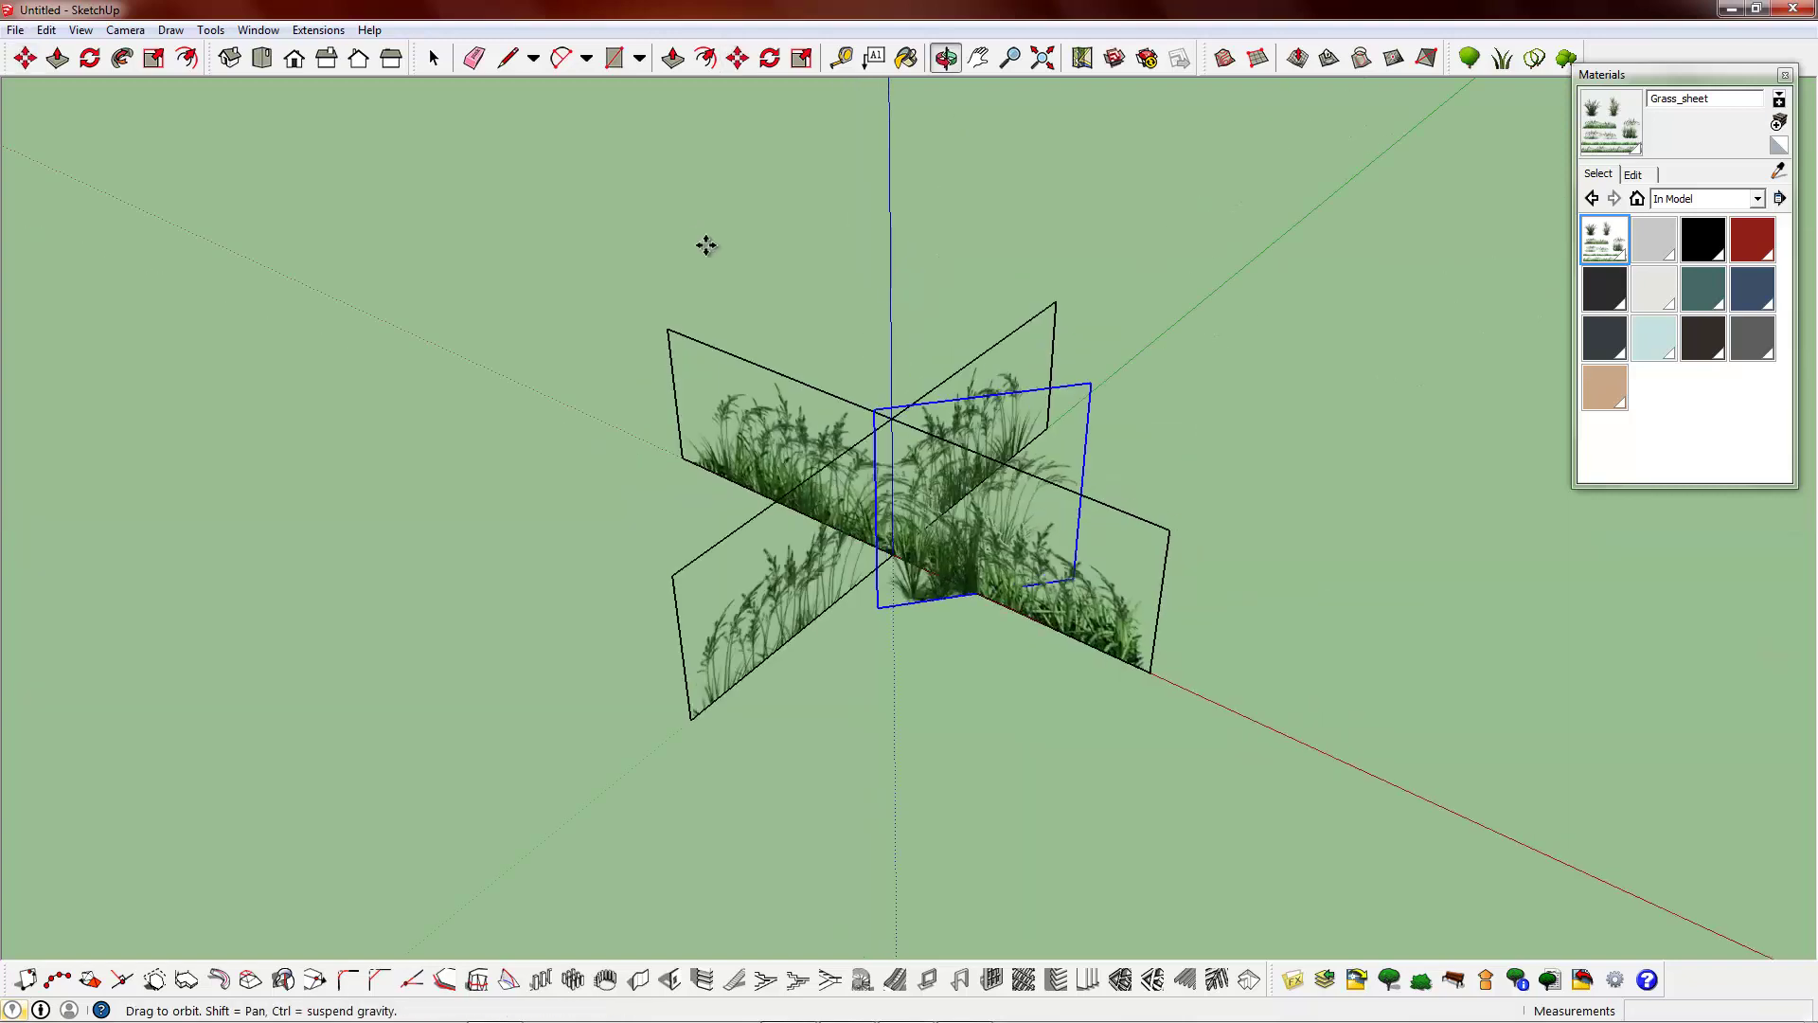
middle_drag(985, 530, 511, 9)
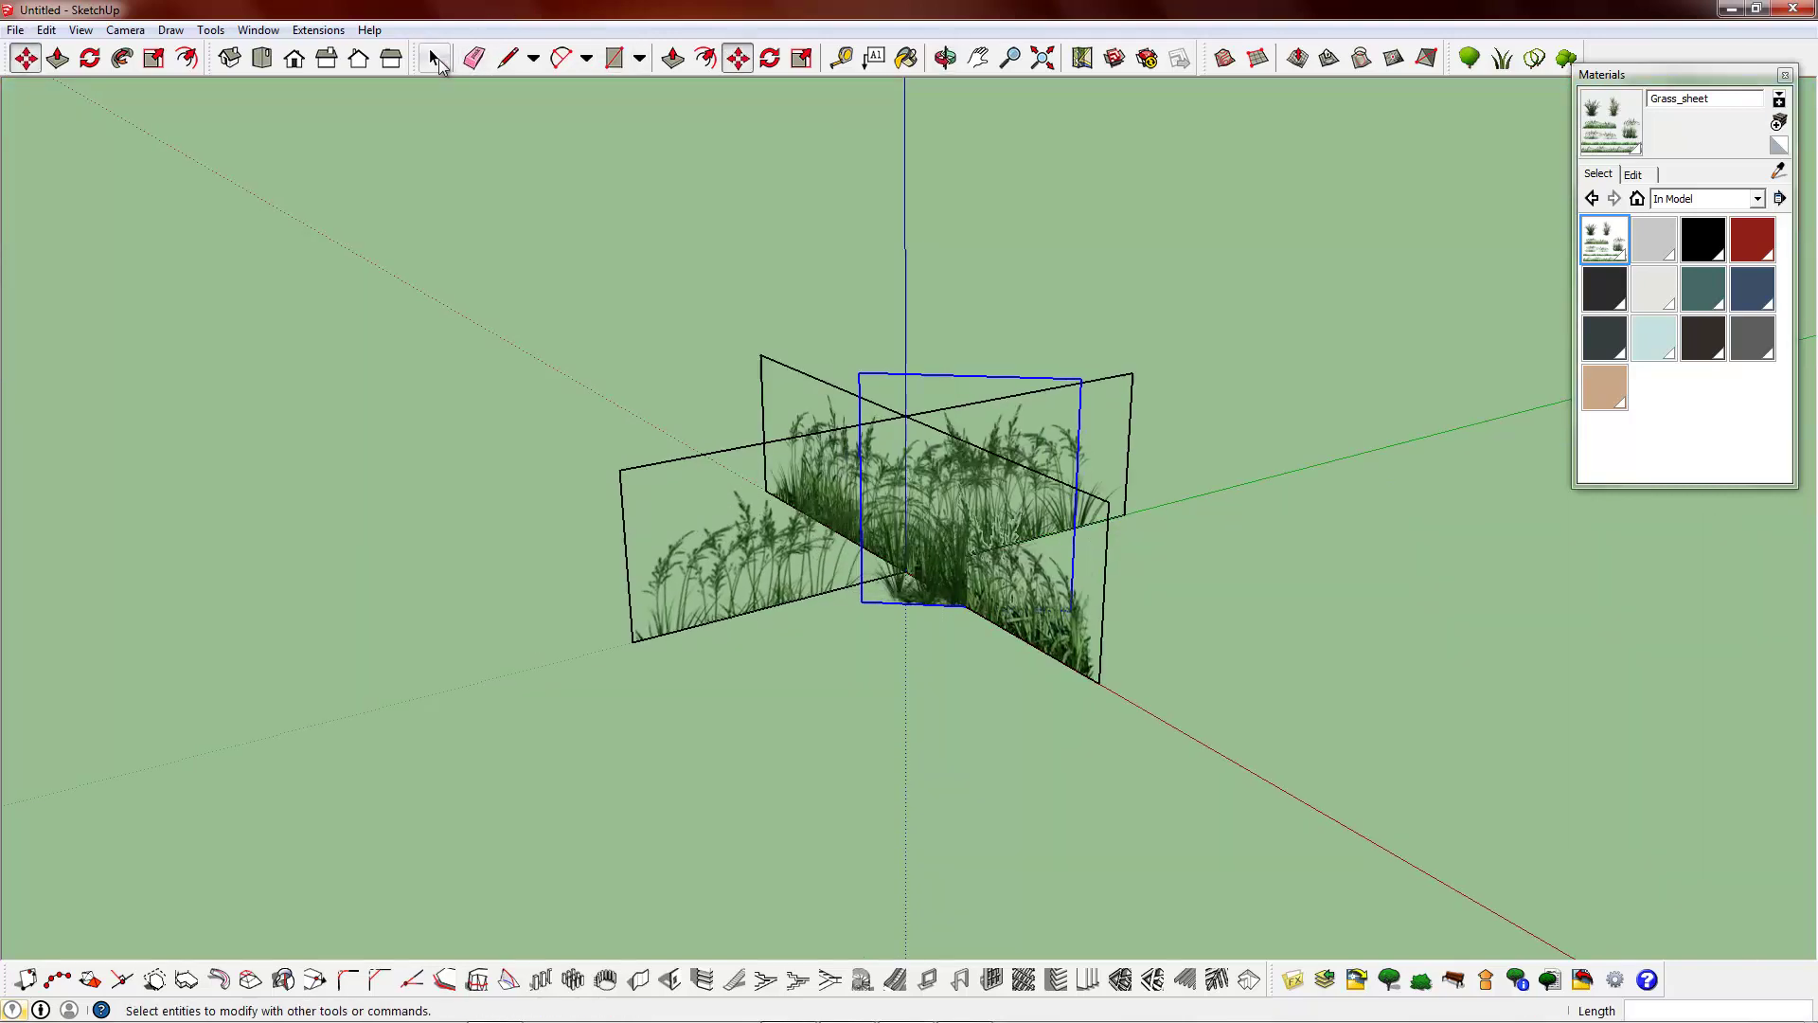
click(439, 65)
middle_drag(1184, 531, 1253, 606)
click(738, 59)
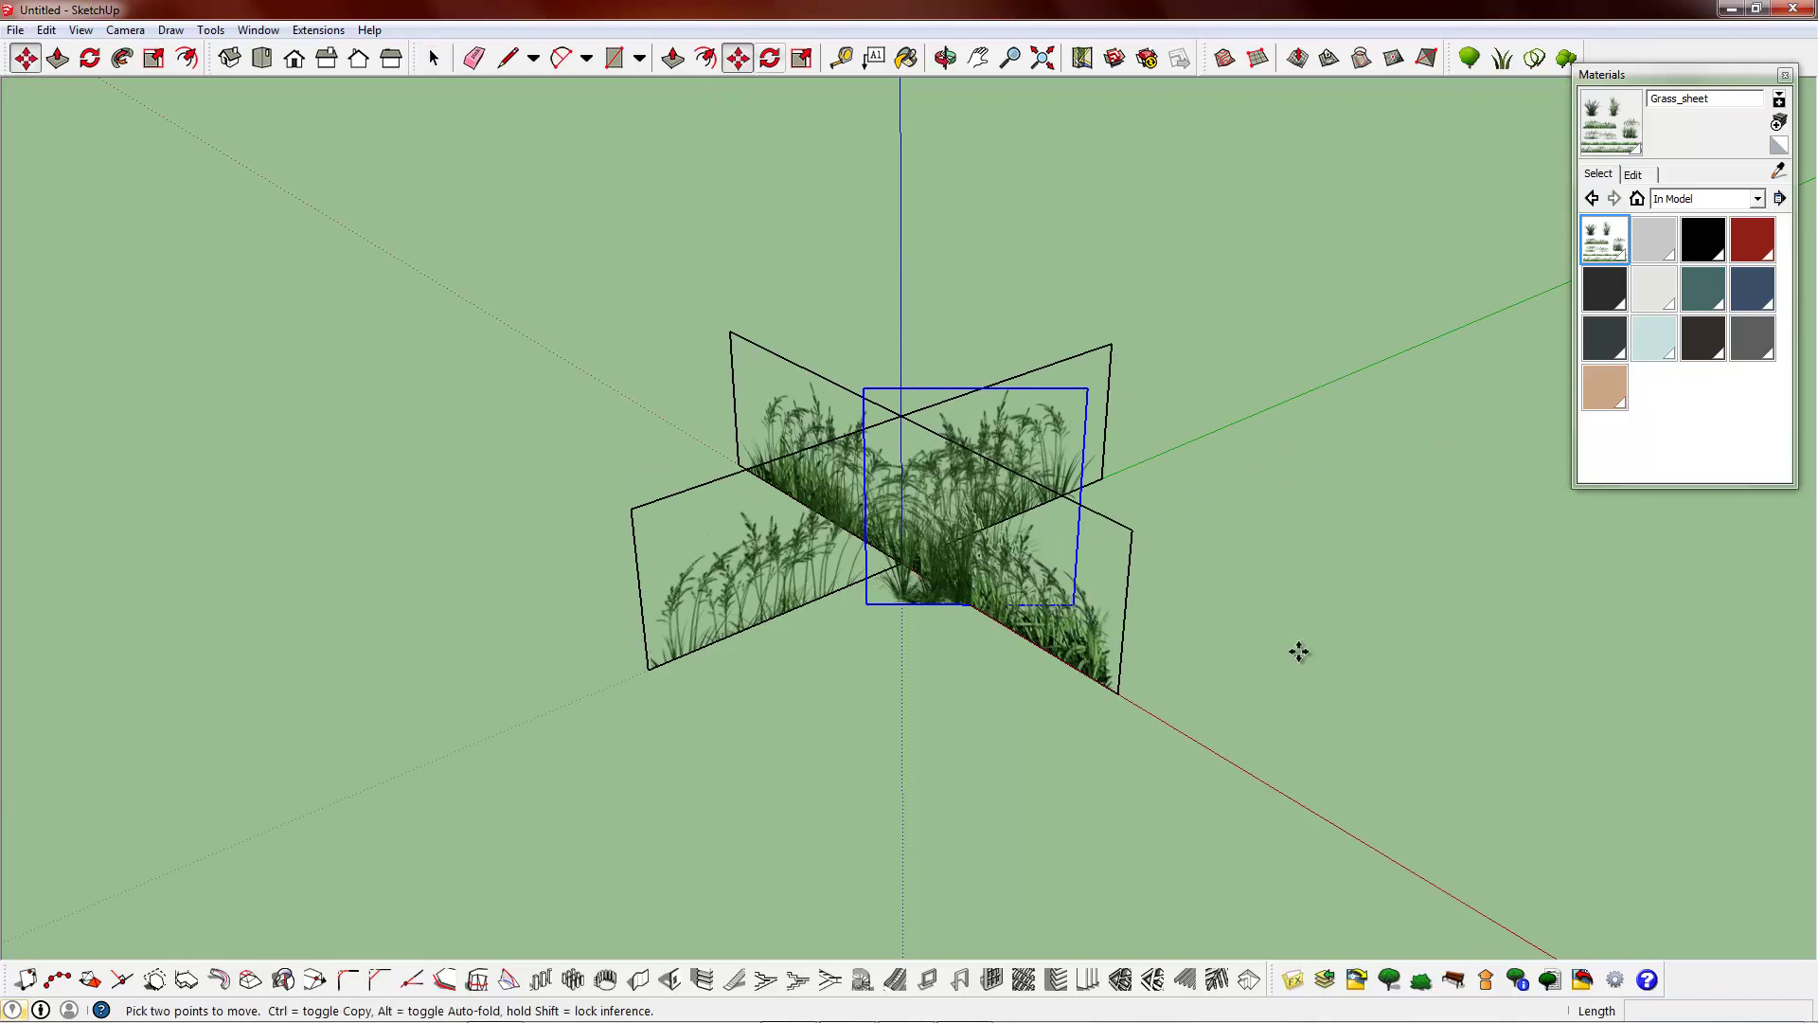
click(1337, 633)
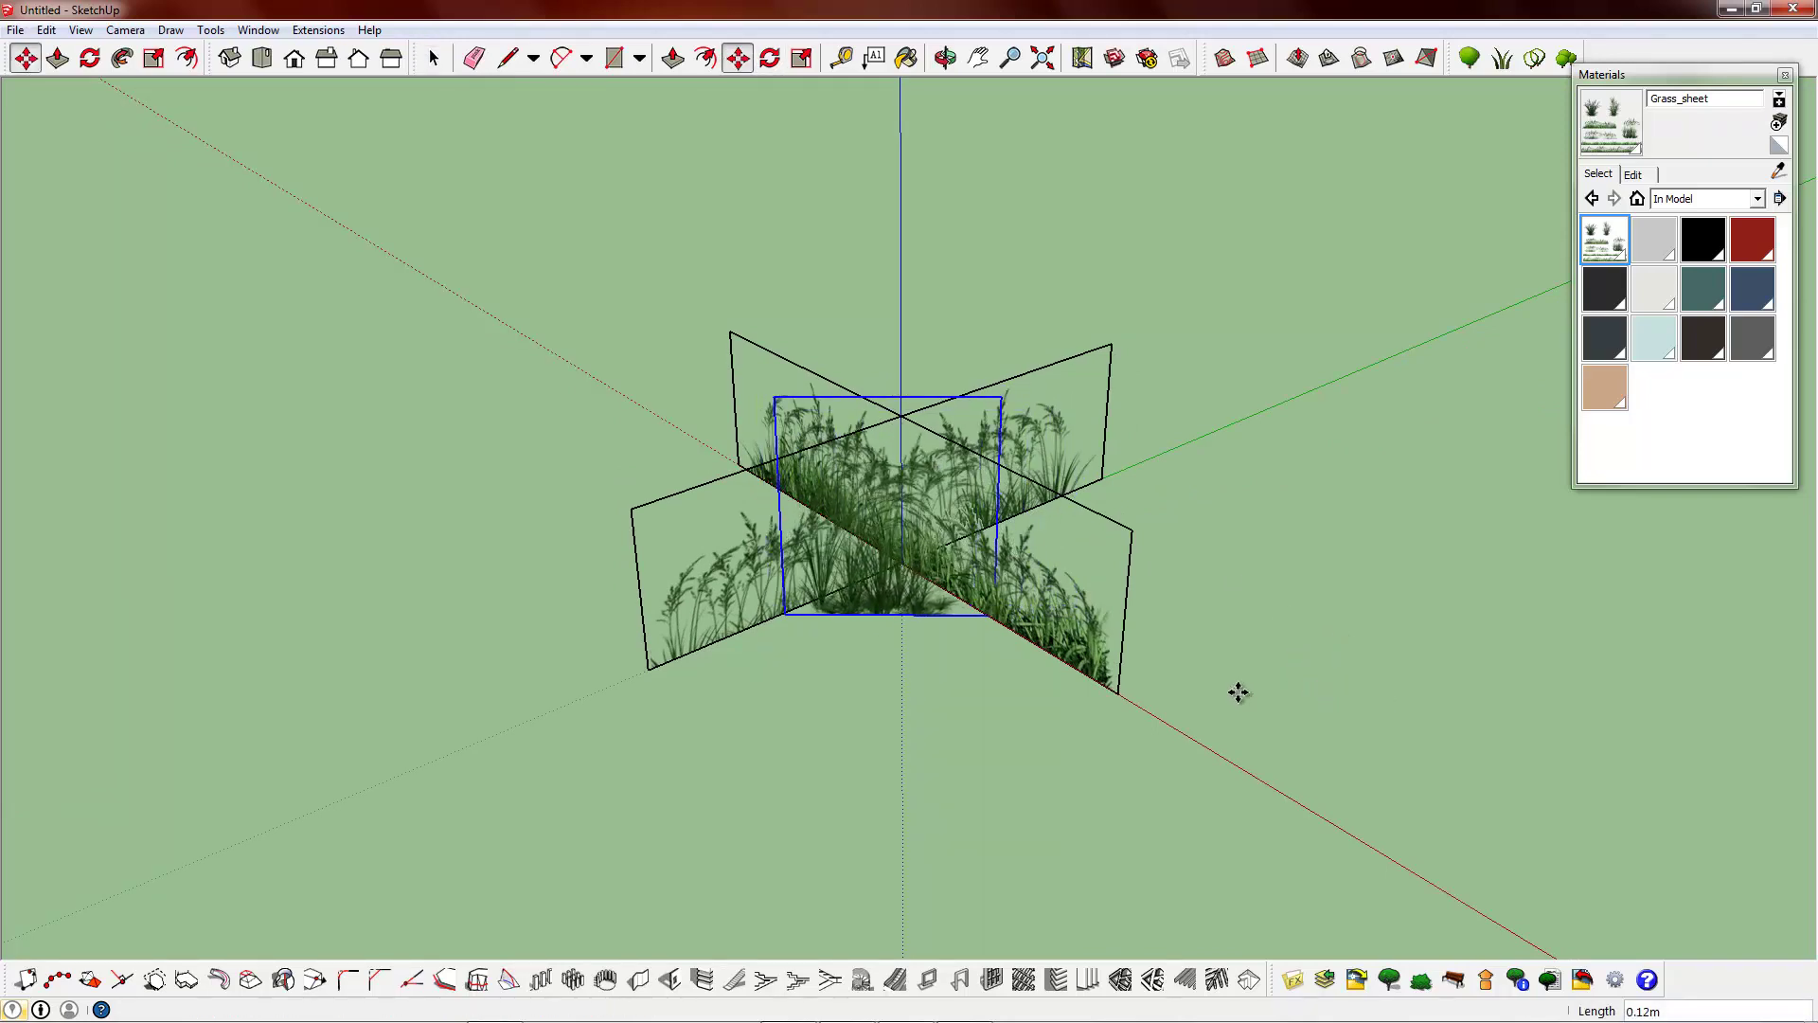
middle_drag(1238, 694, 1015, 688)
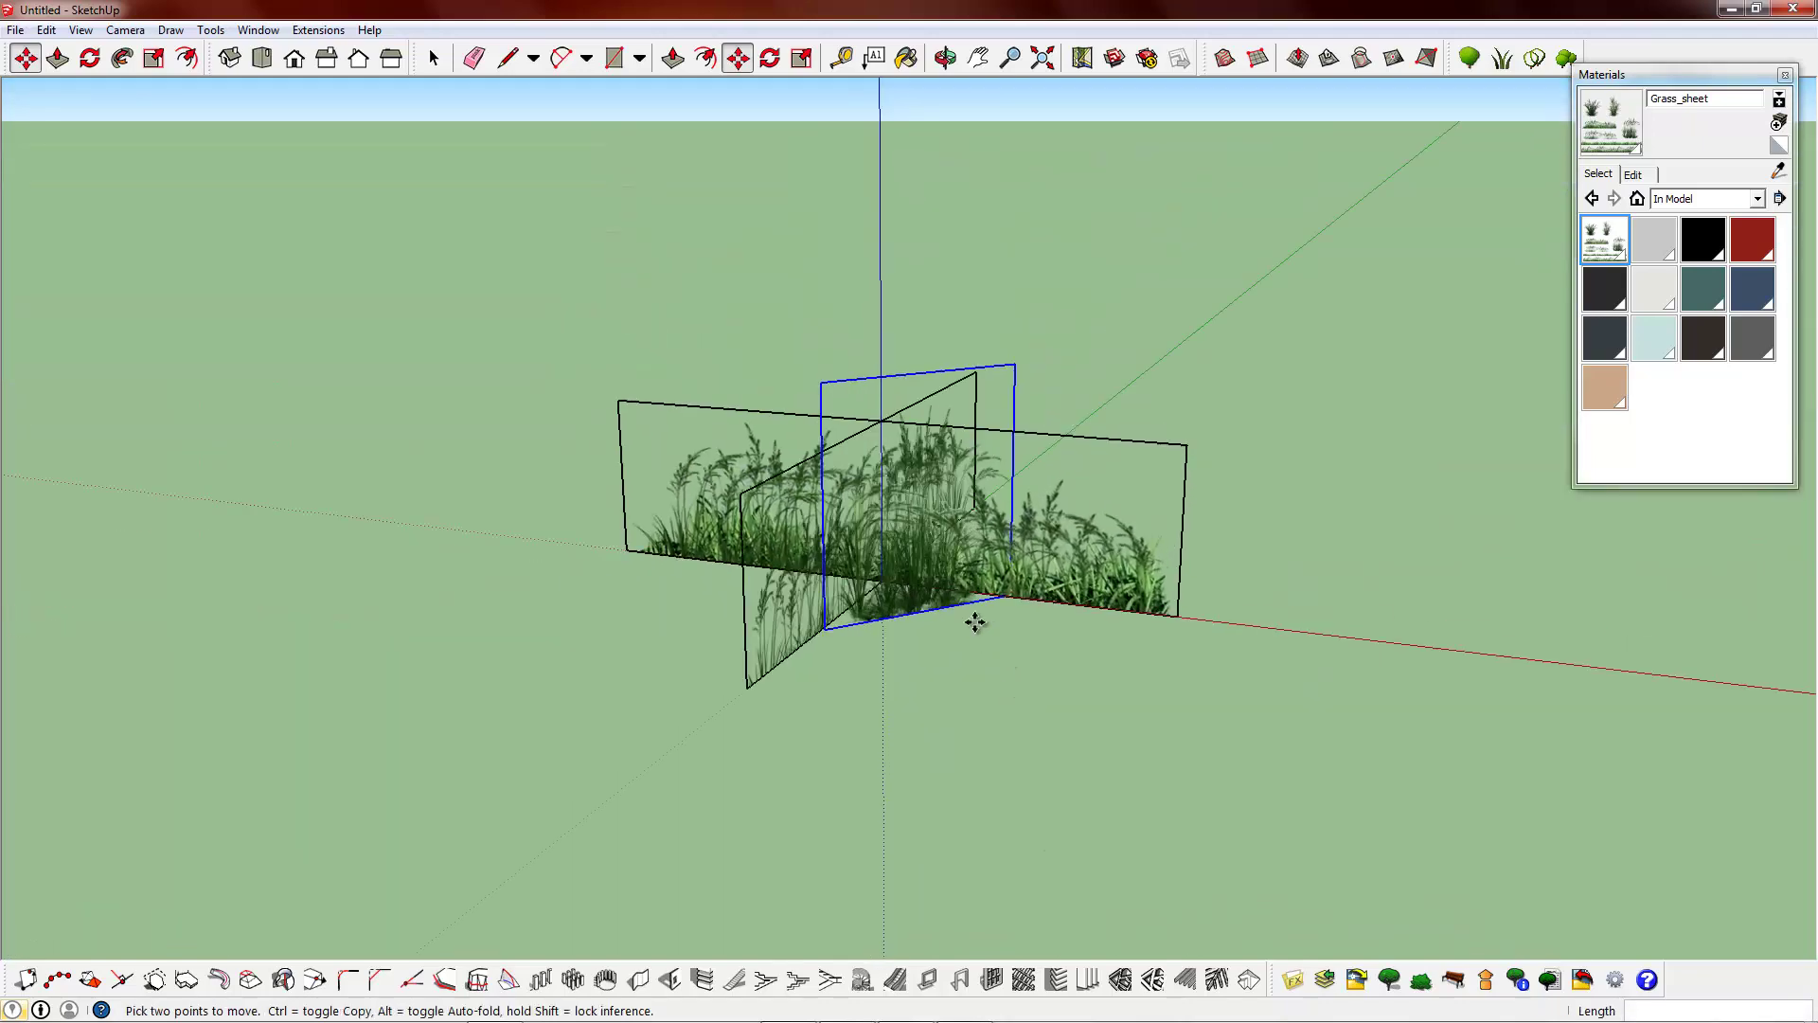
middle_drag(977, 496, 934, 409)
click(434, 59)
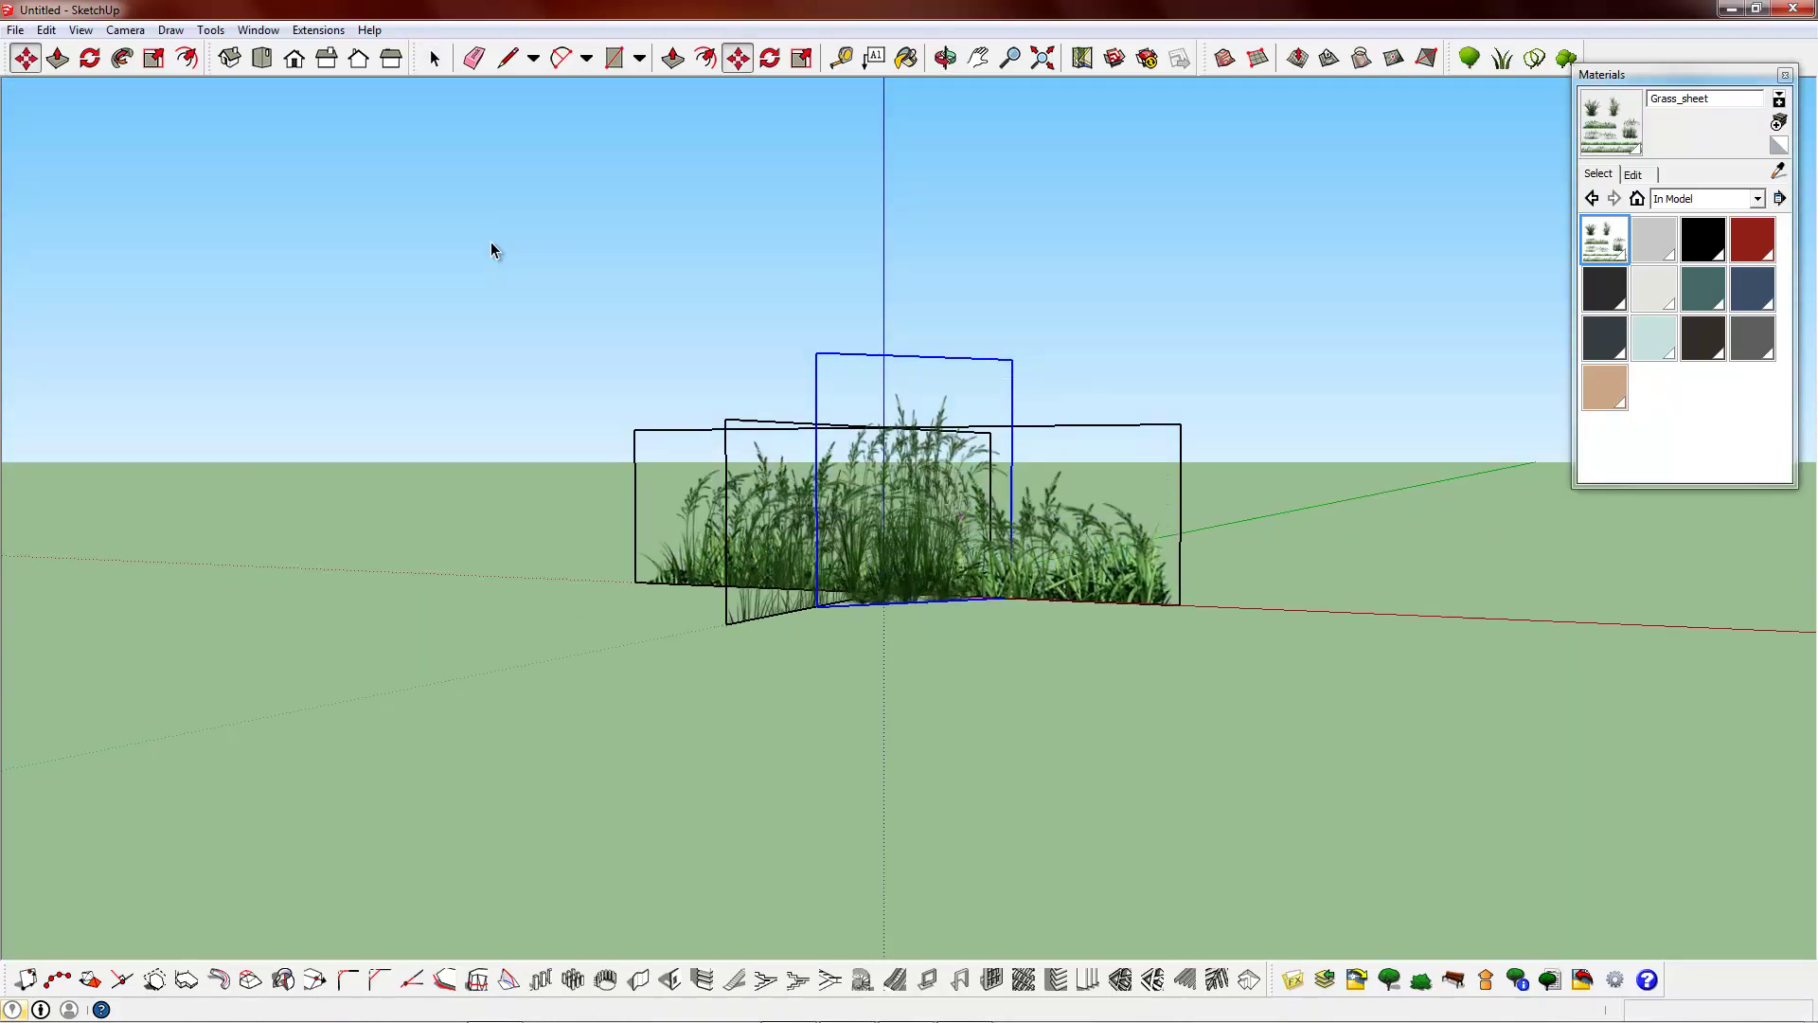
click(491, 241)
- Draw a new face beside the long plane's end and trim it to a rectangle around the single slender leafy clump
middle_drag(699, 351, 832, 443)
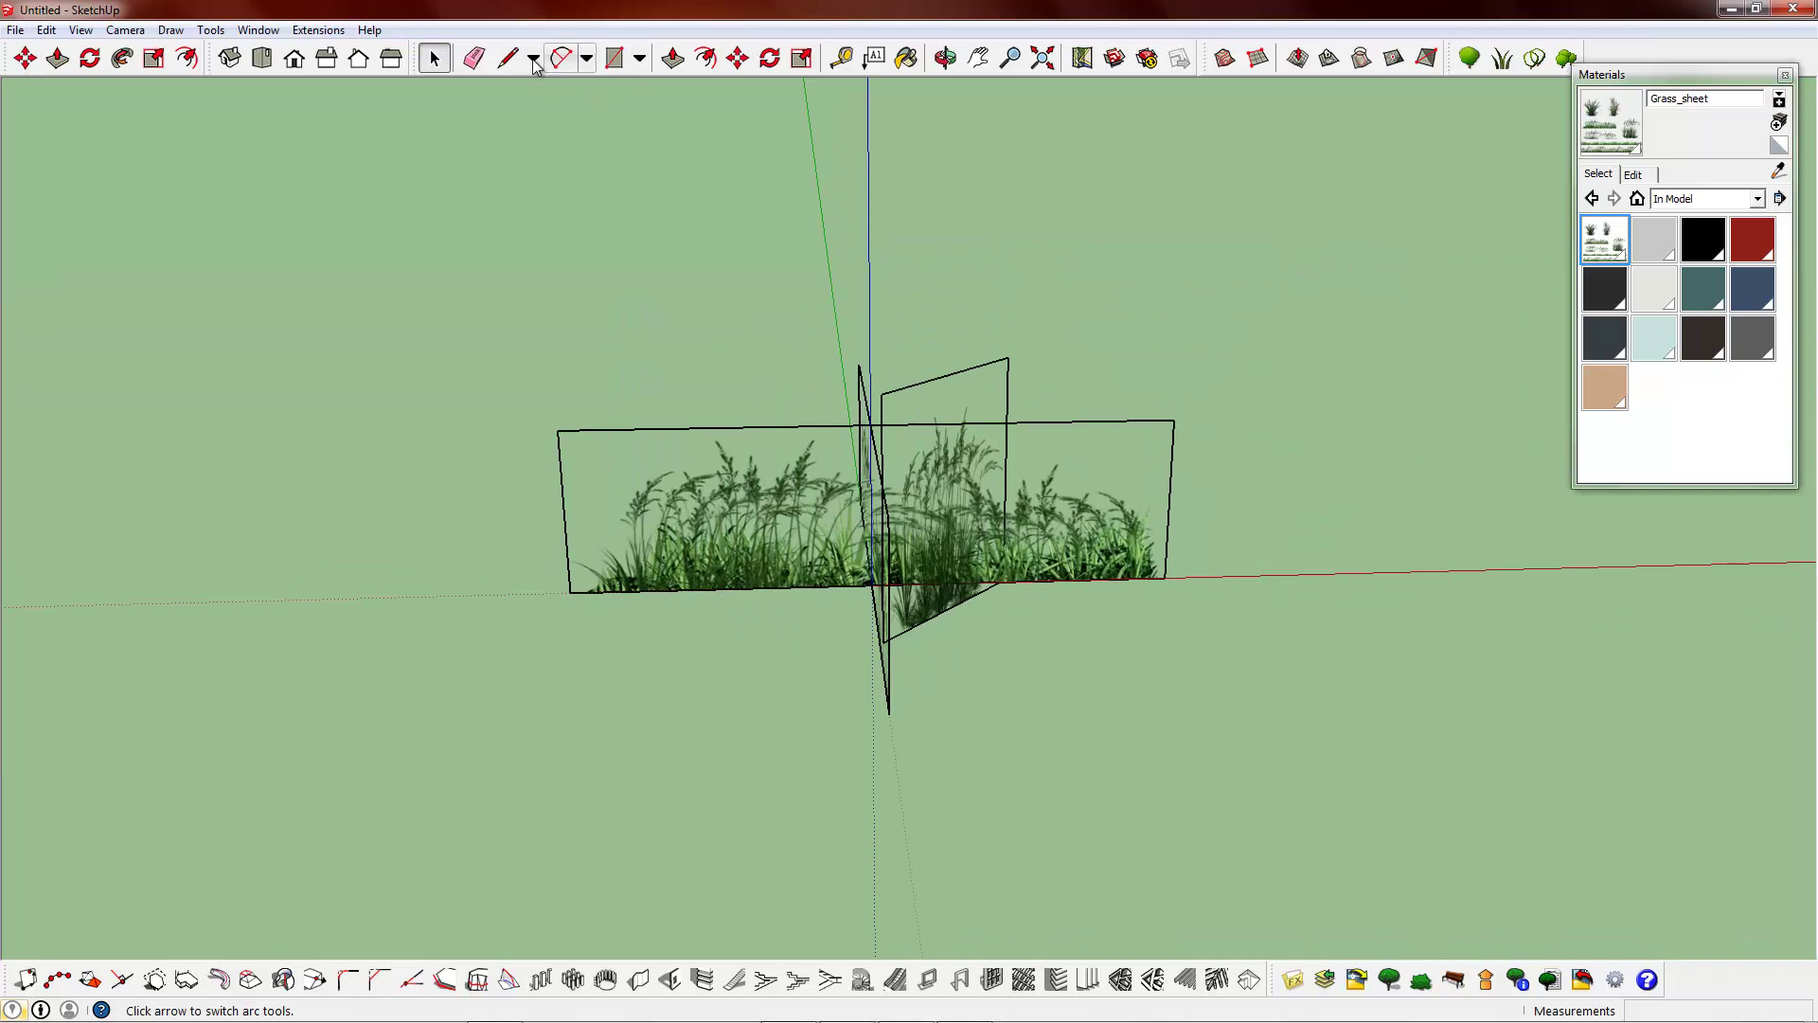
click(572, 589)
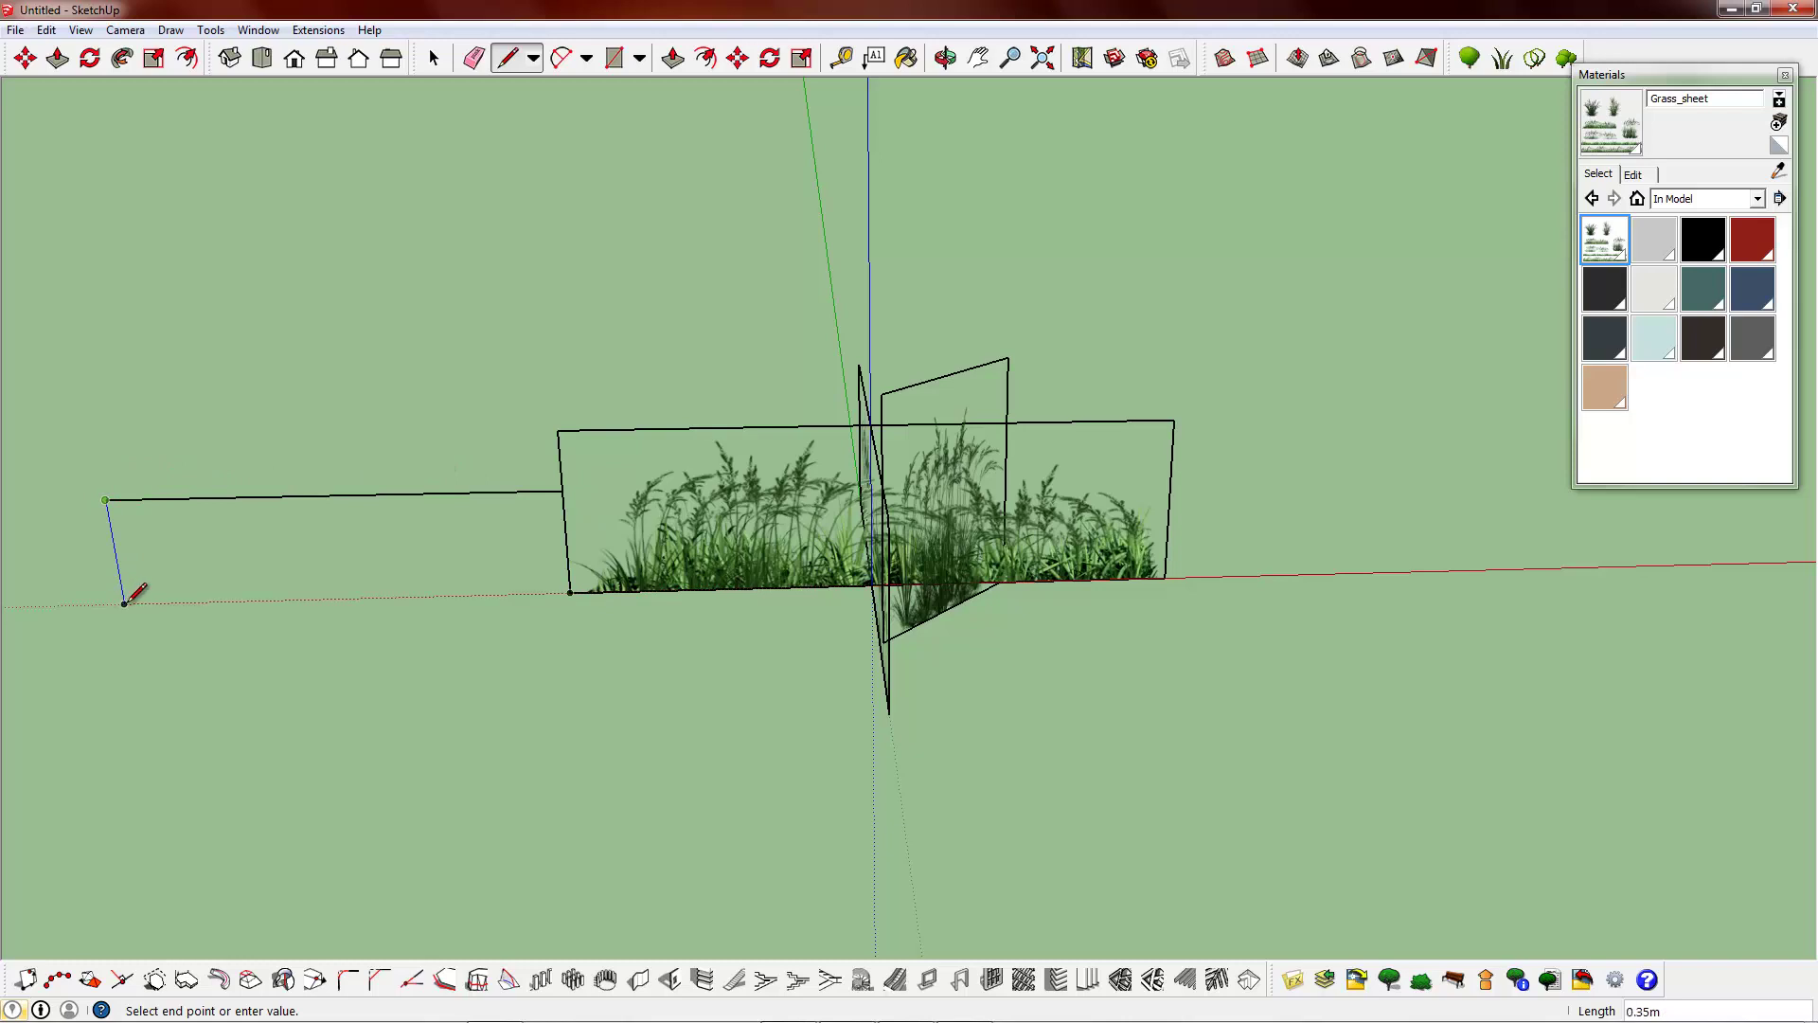
click(569, 591)
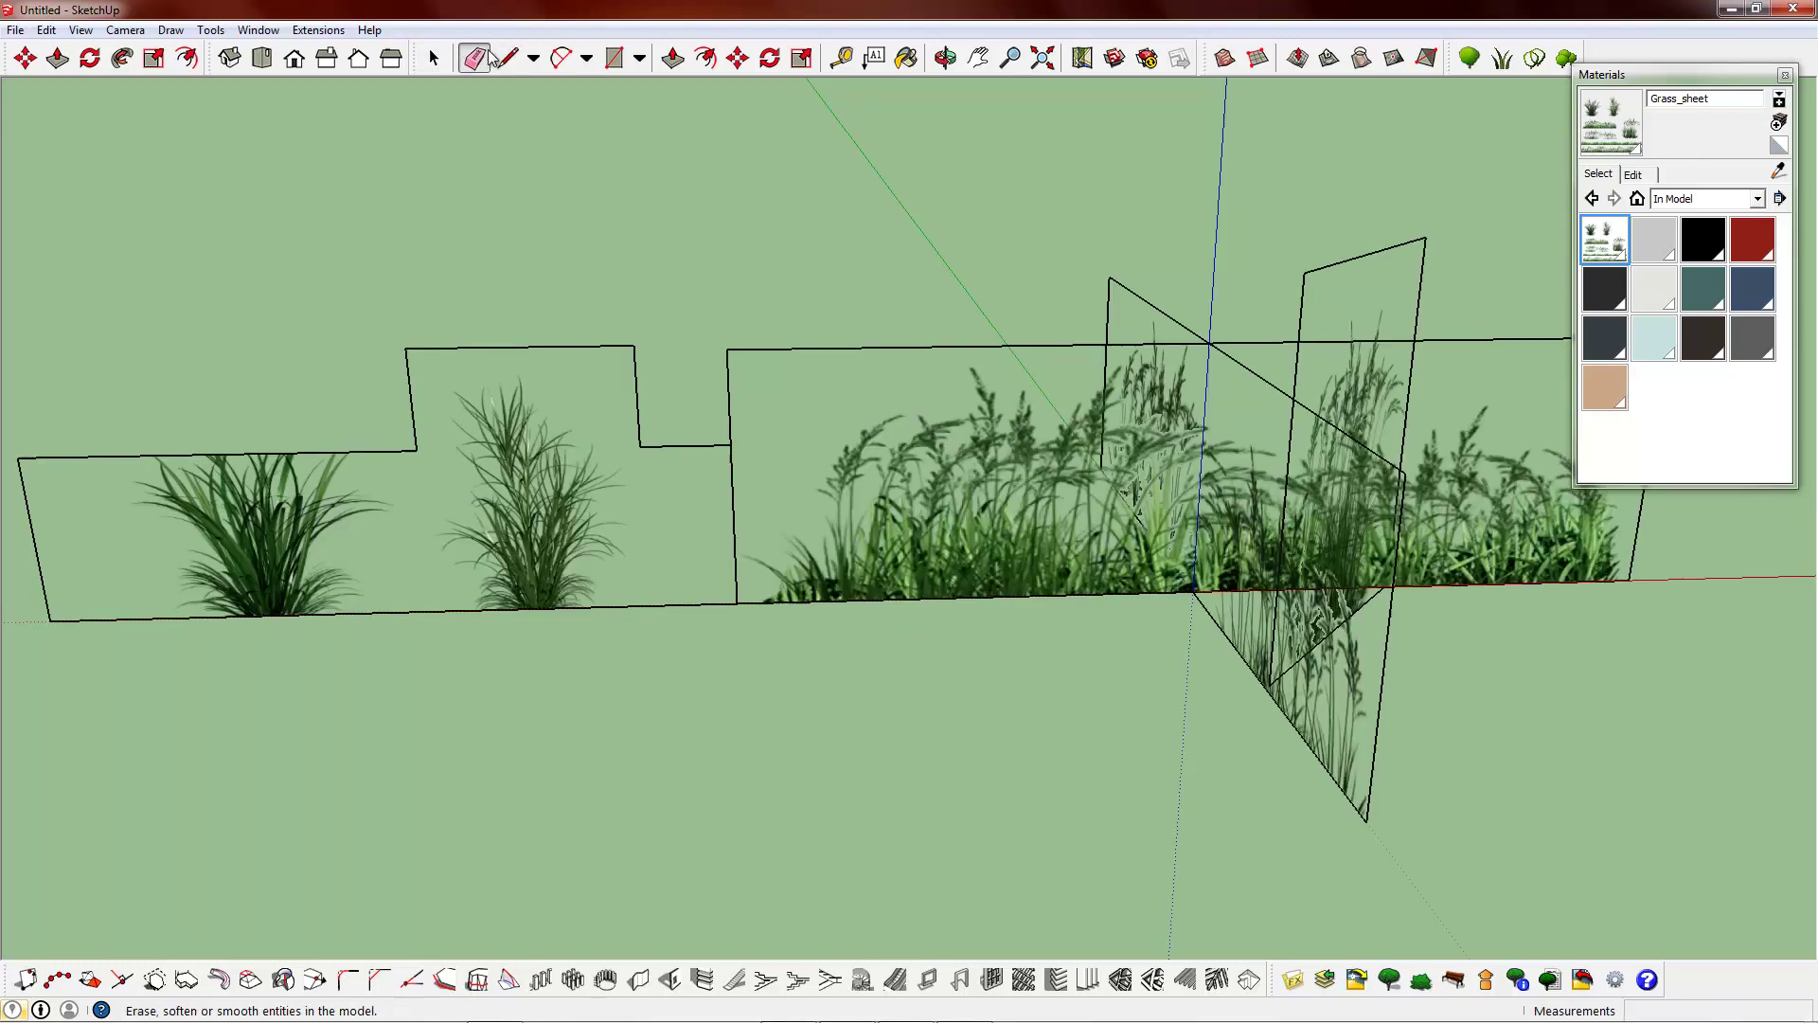
click(416, 449)
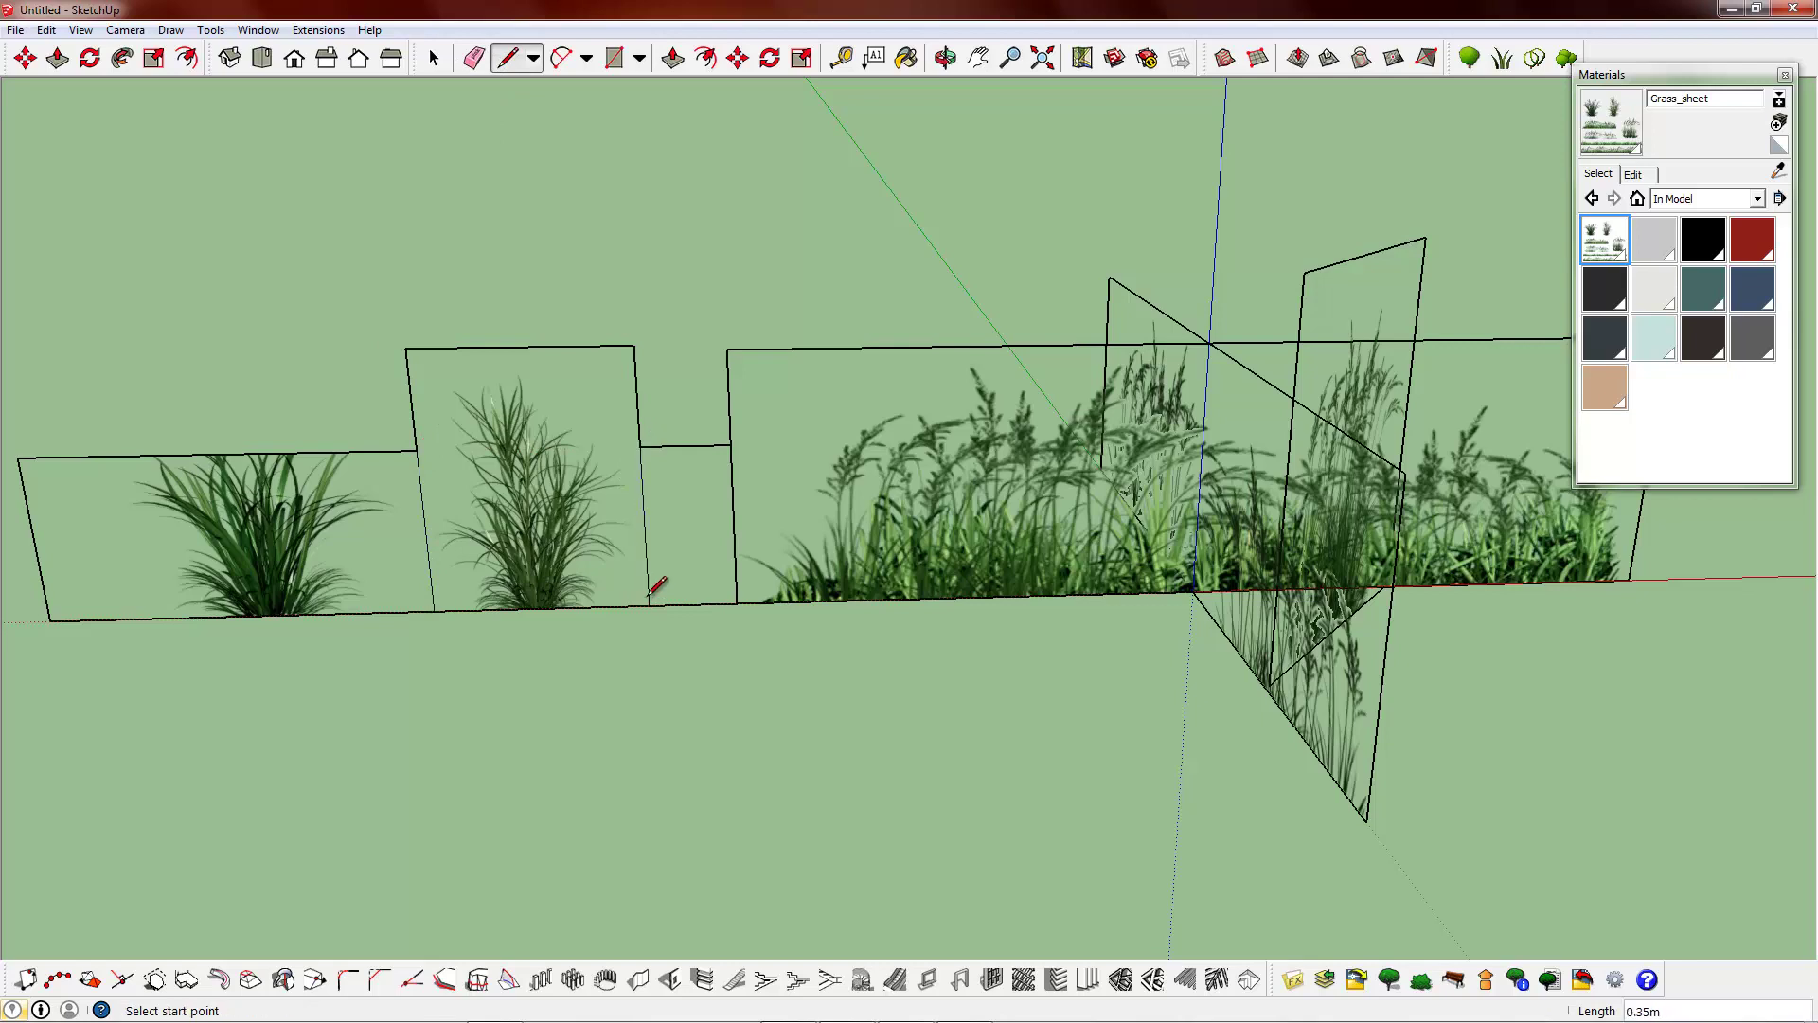
click(474, 57)
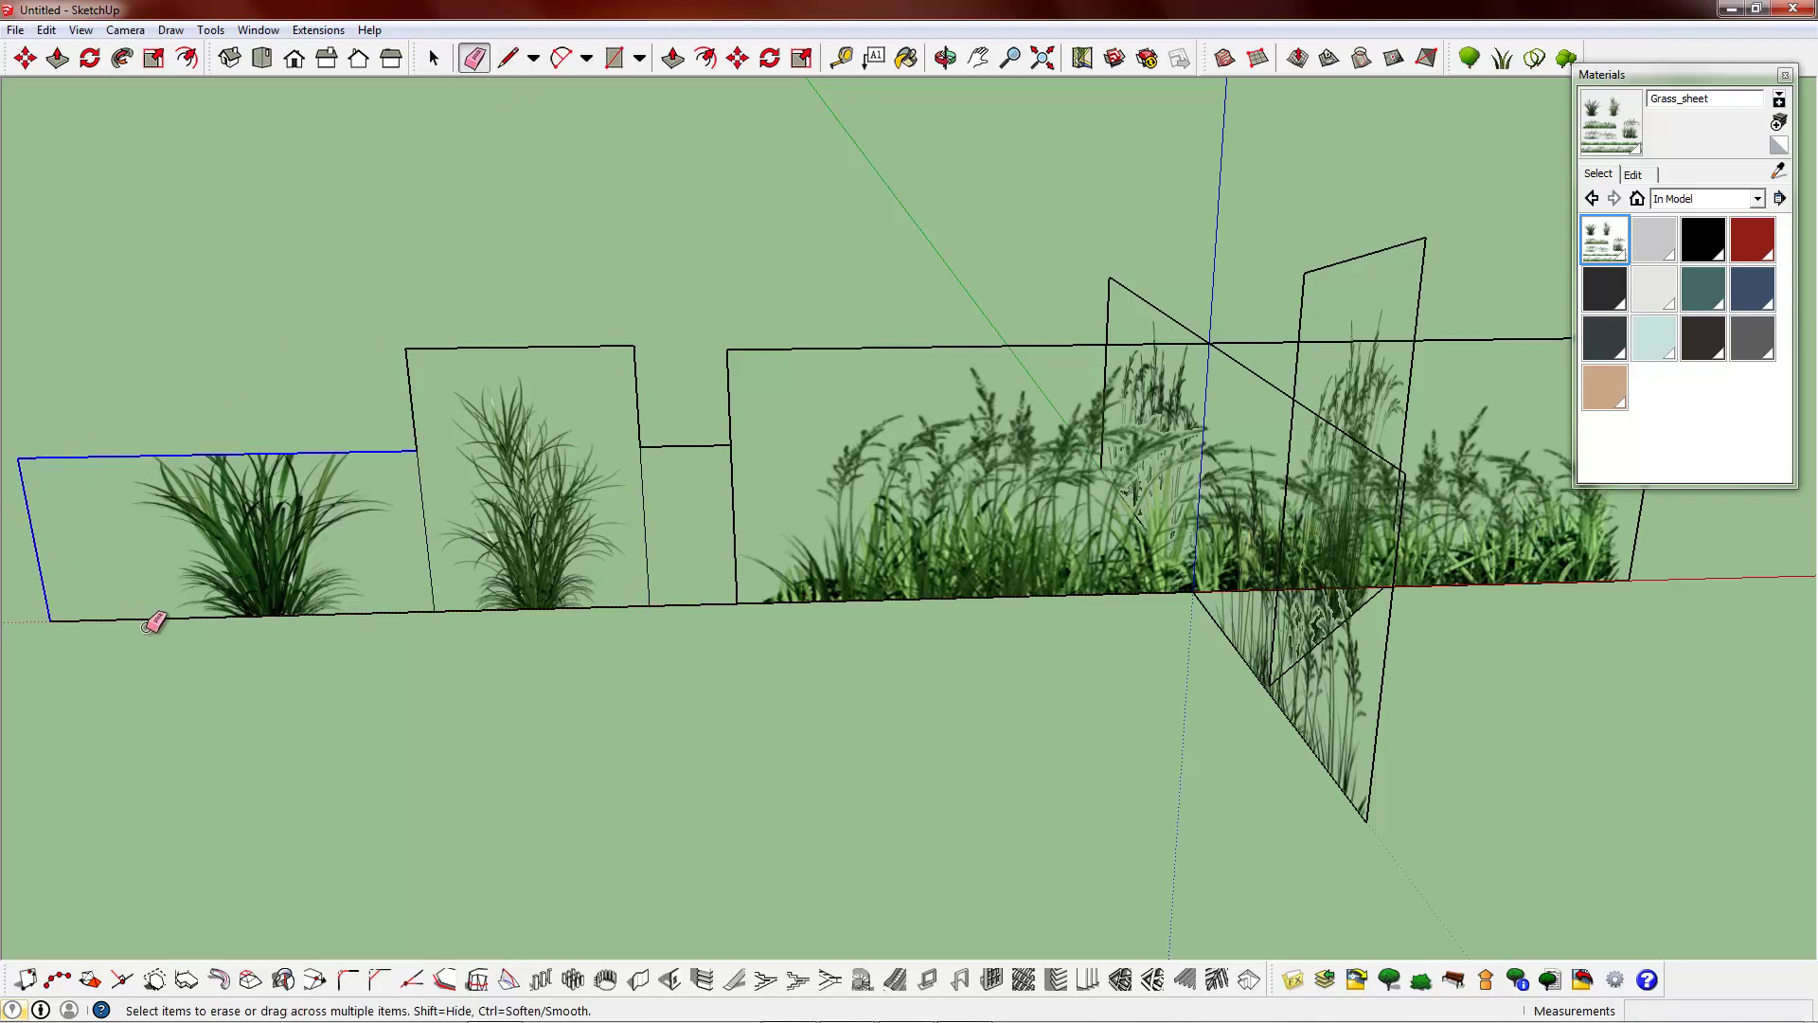
drag(155, 622, 424, 641)
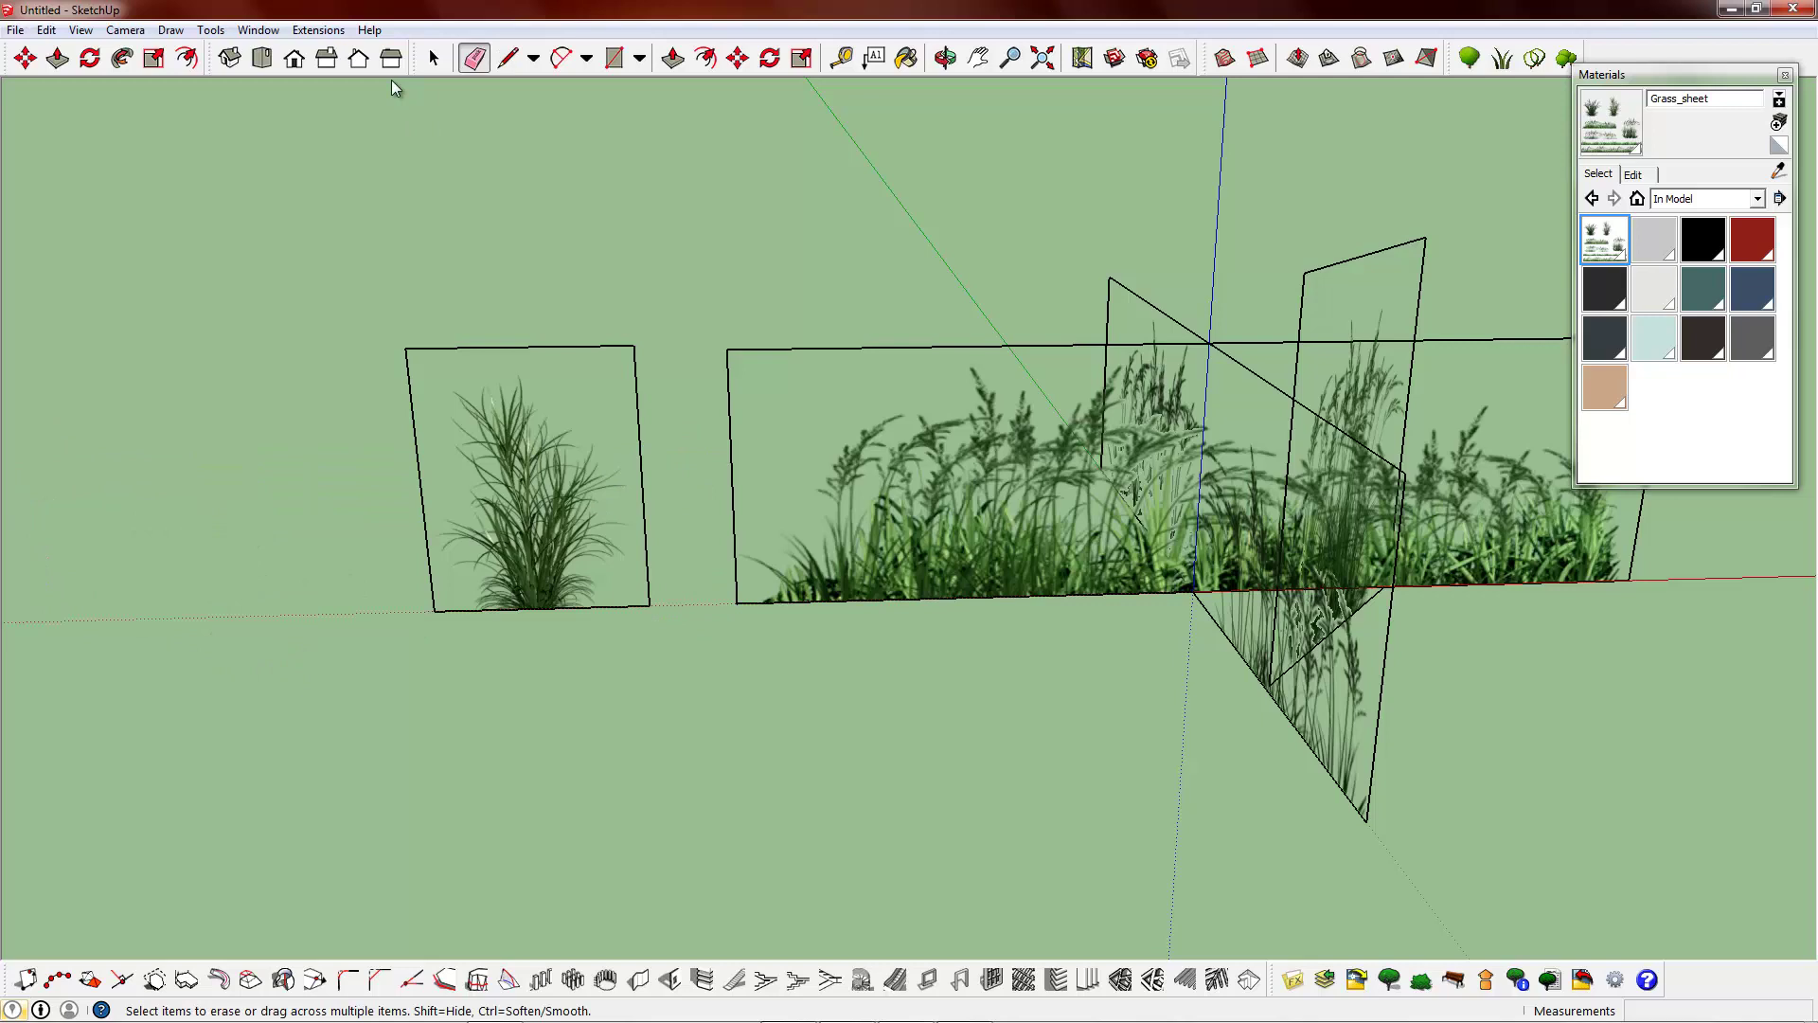
- Group the trimmed leafy-clump face with its edges
key(space)
click(493, 379)
right_click(559, 377)
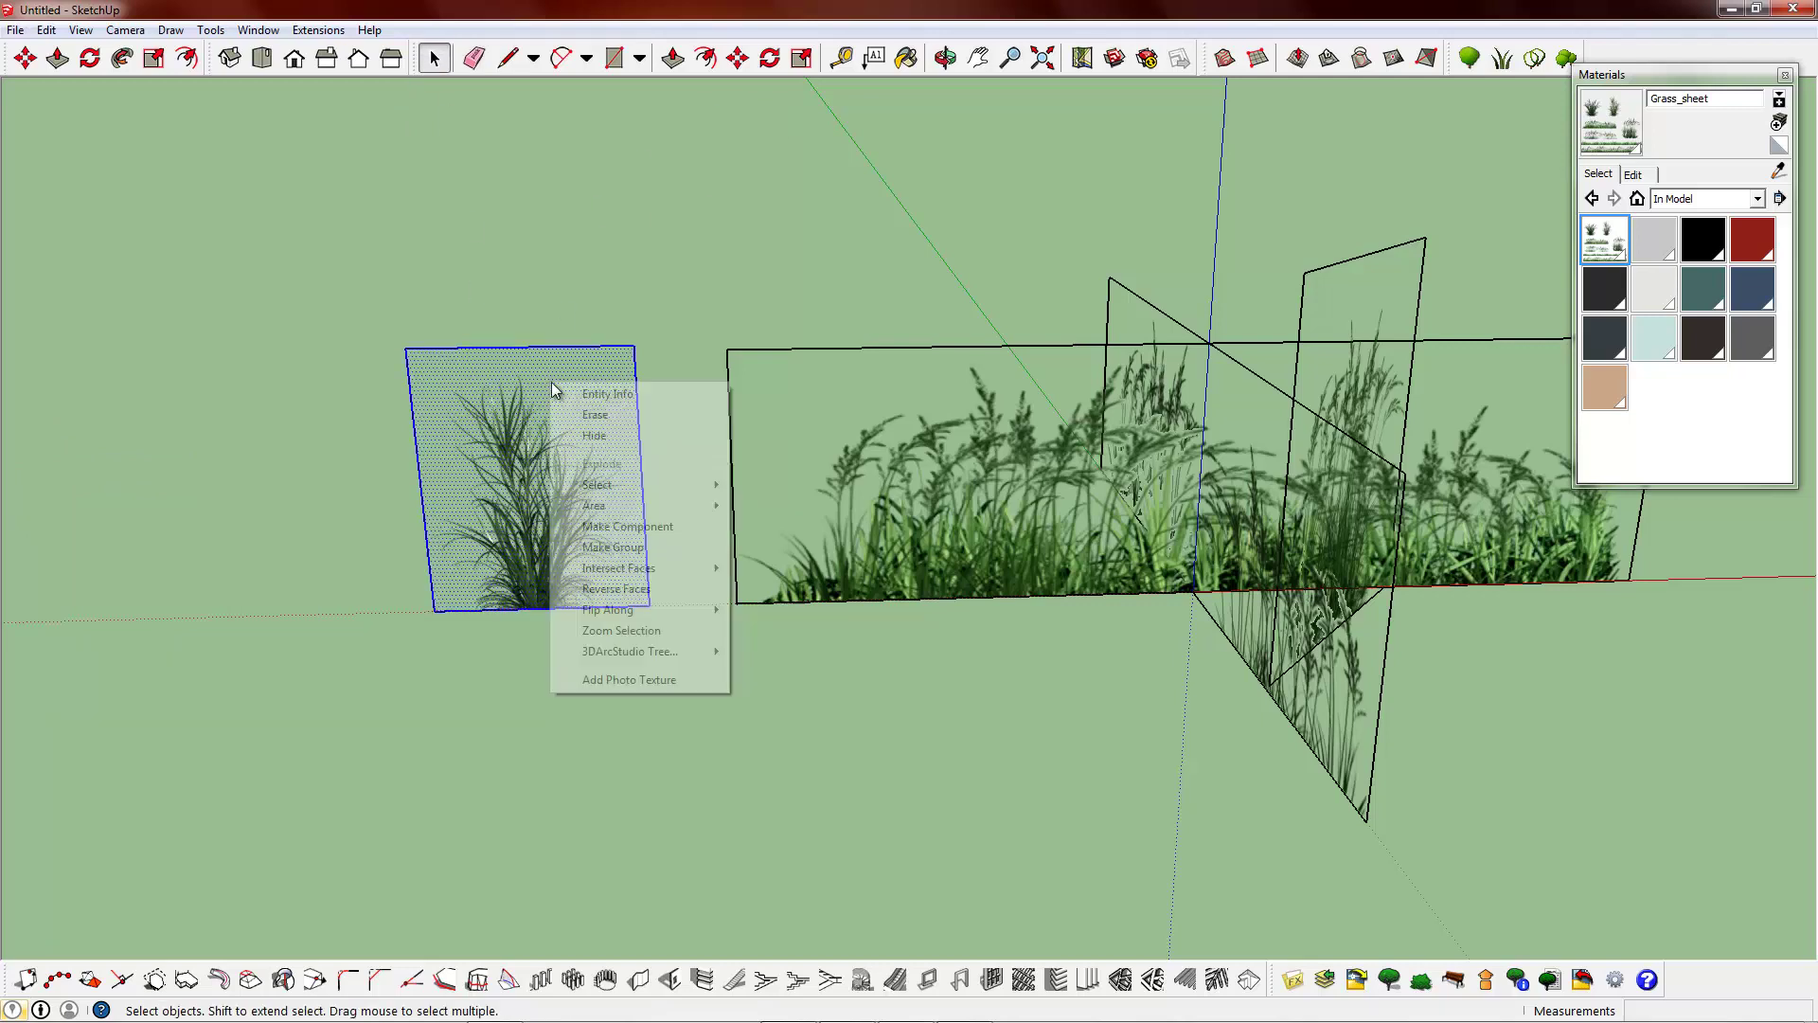
click(669, 550)
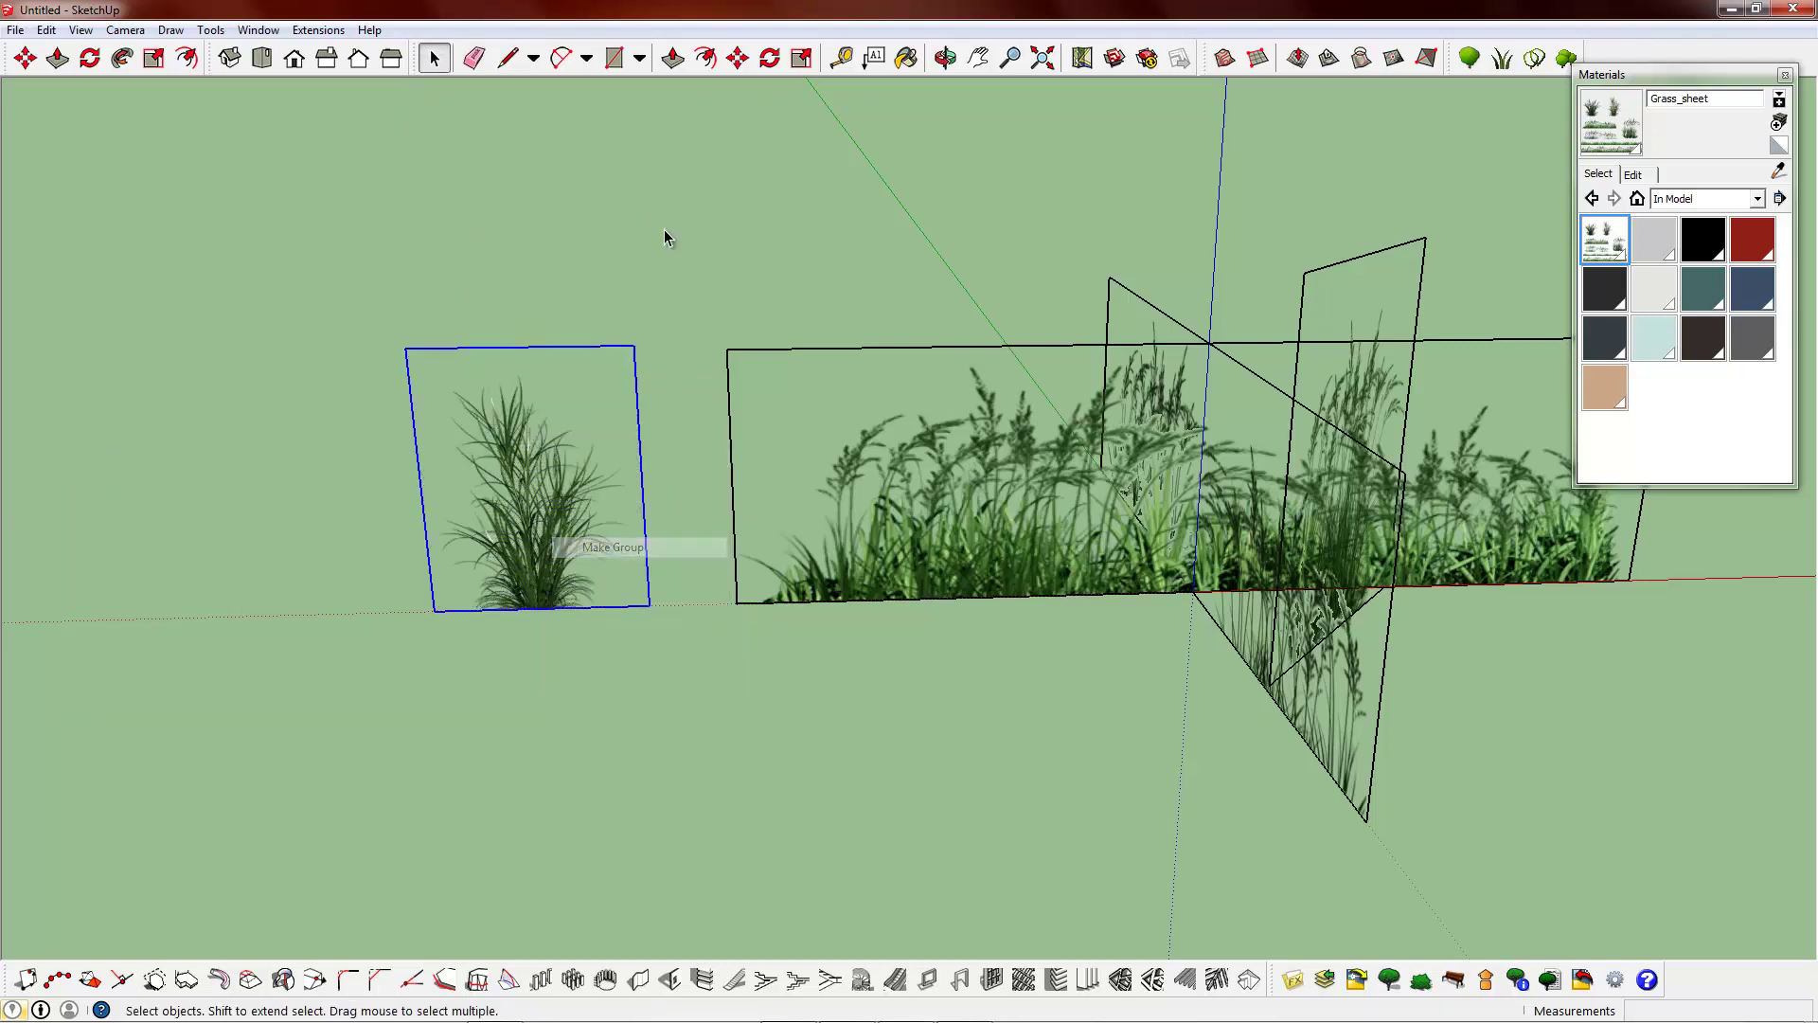
- Move the leafy-clump group about 0.94 m along the red axis onto the long grass plane
click(740, 58)
click(442, 280)
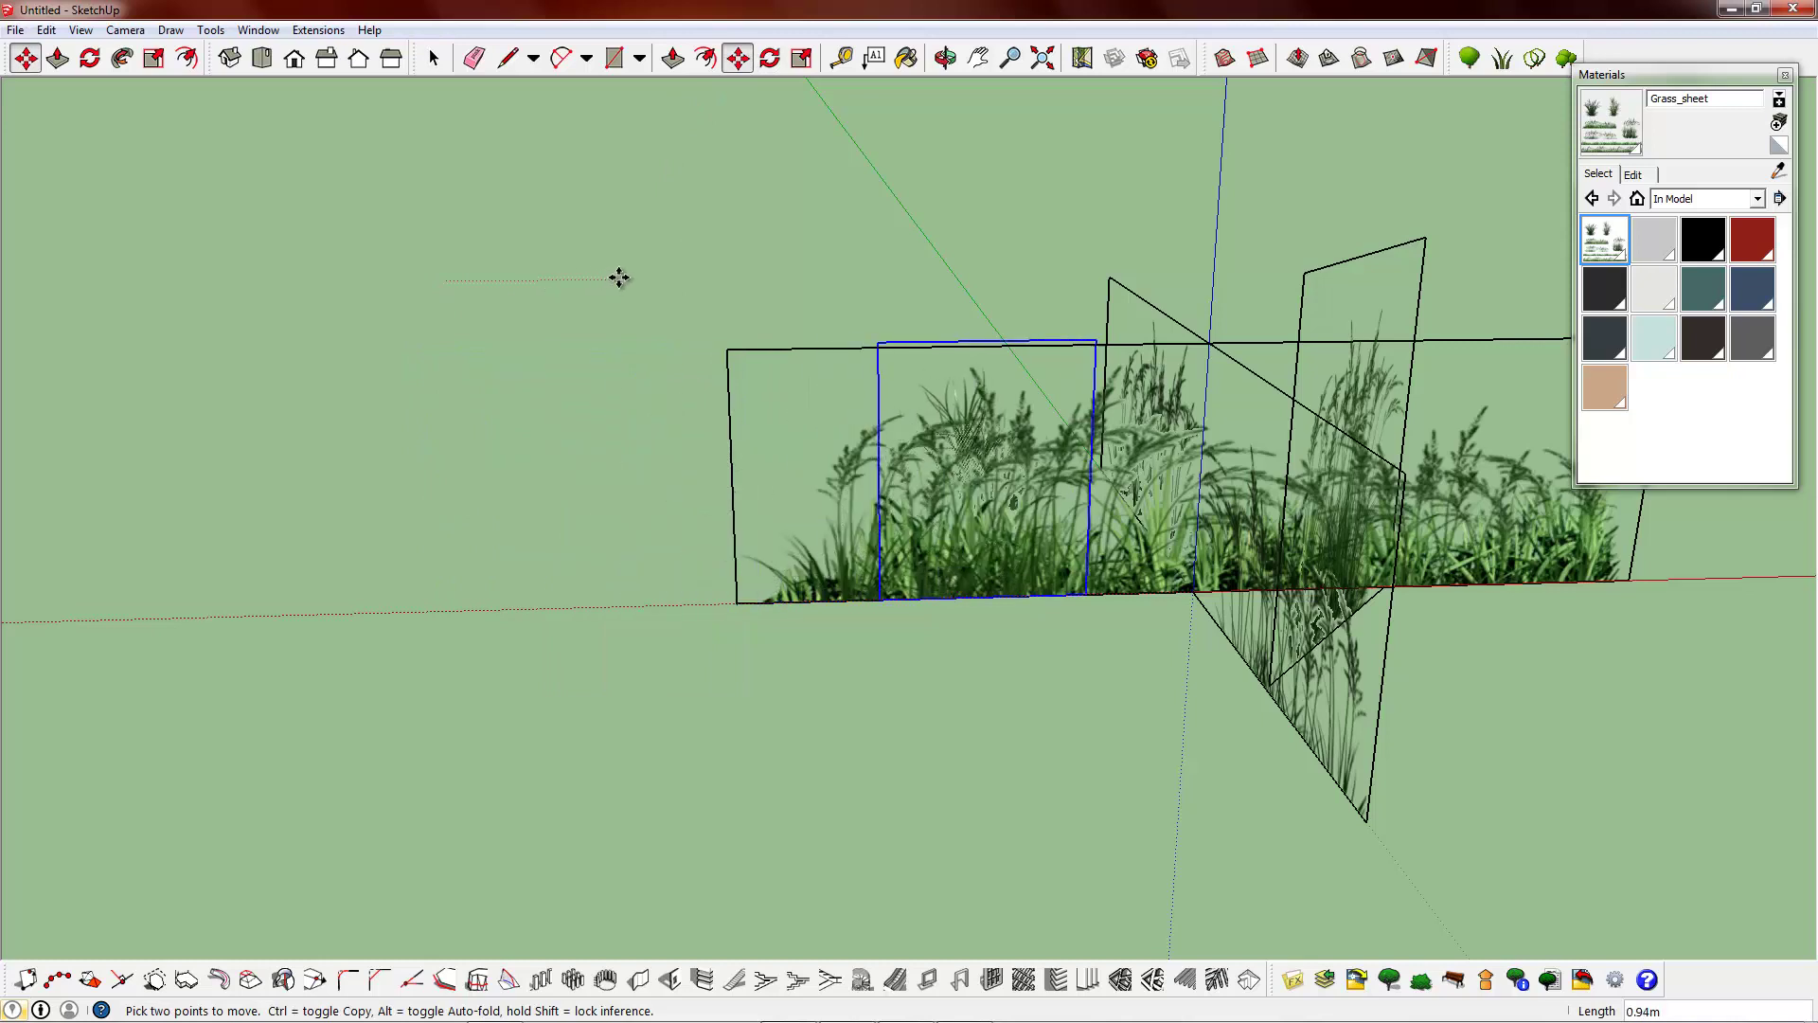
click(622, 281)
- Rotate the leafy-clump group about 51° around its vertical axis so it crosses the long grass plane
middle_drag(751, 366, 744, 663)
key(q)
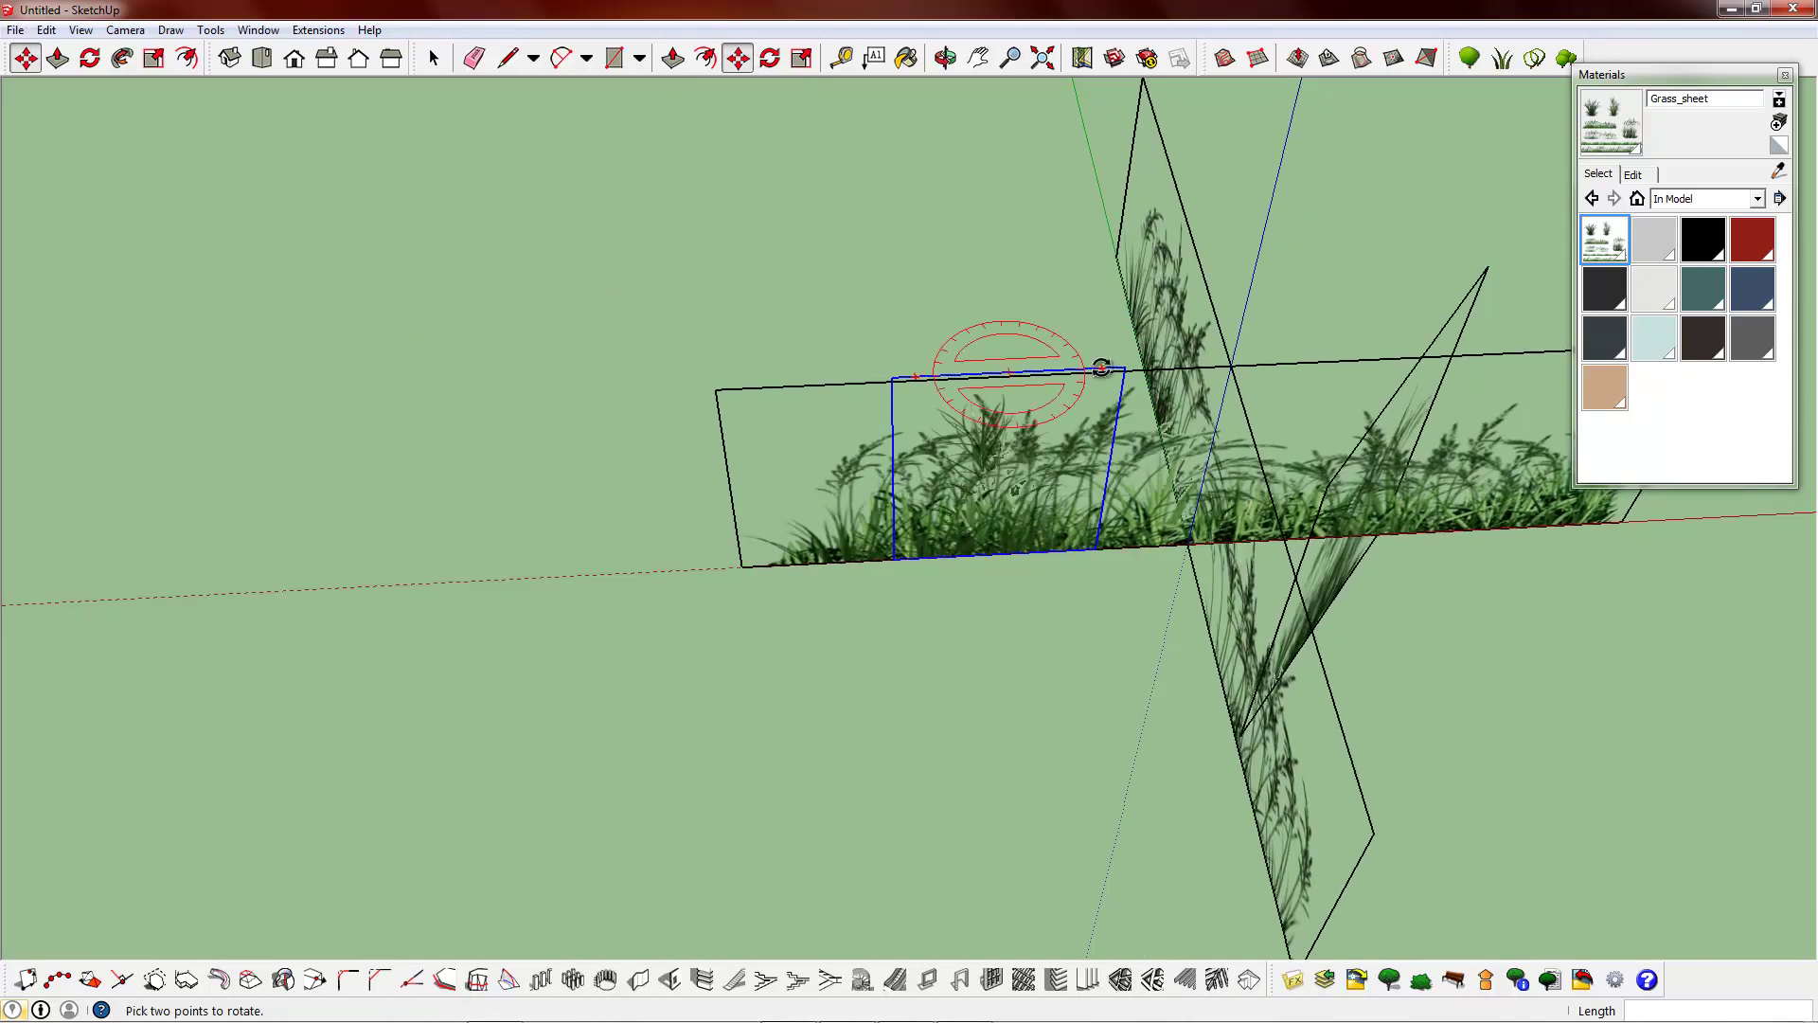
click(1100, 367)
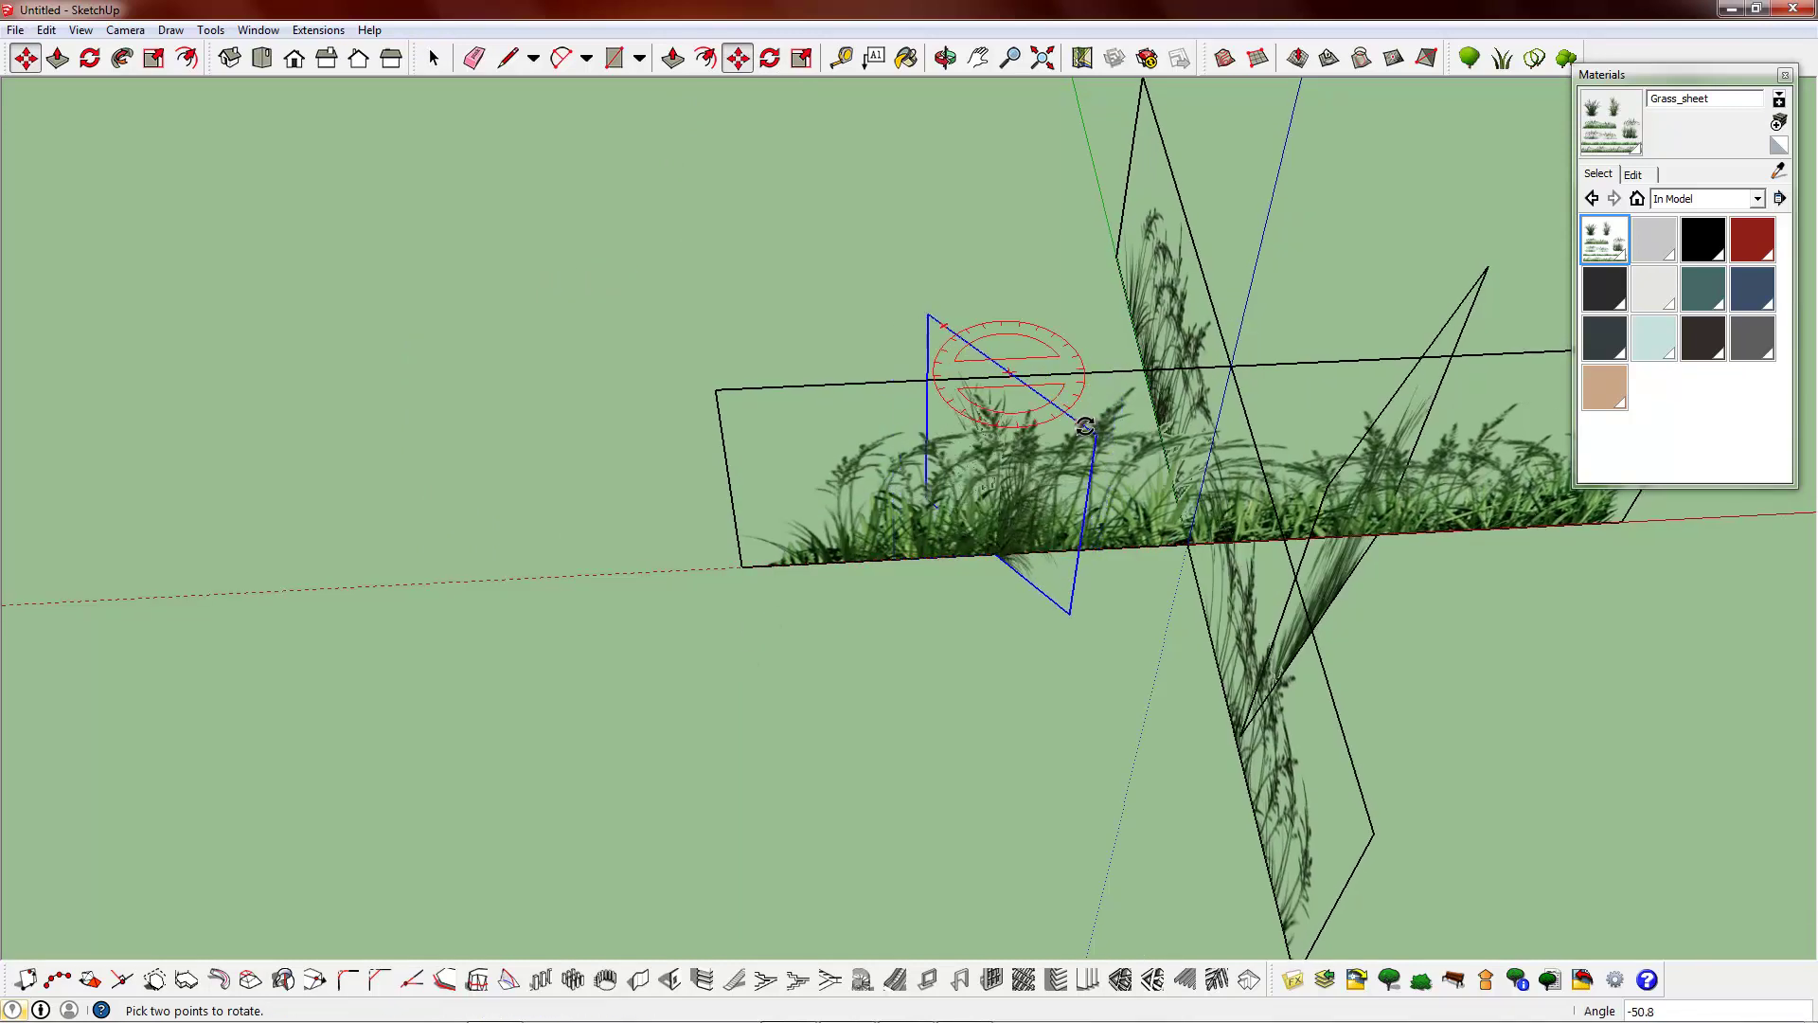
click(1081, 420)
- Move the rotated leafy-clump group in among the crossing planes so it intersects the tall clump near the origin
middle_drag(810, 432, 970, 327)
click(892, 594)
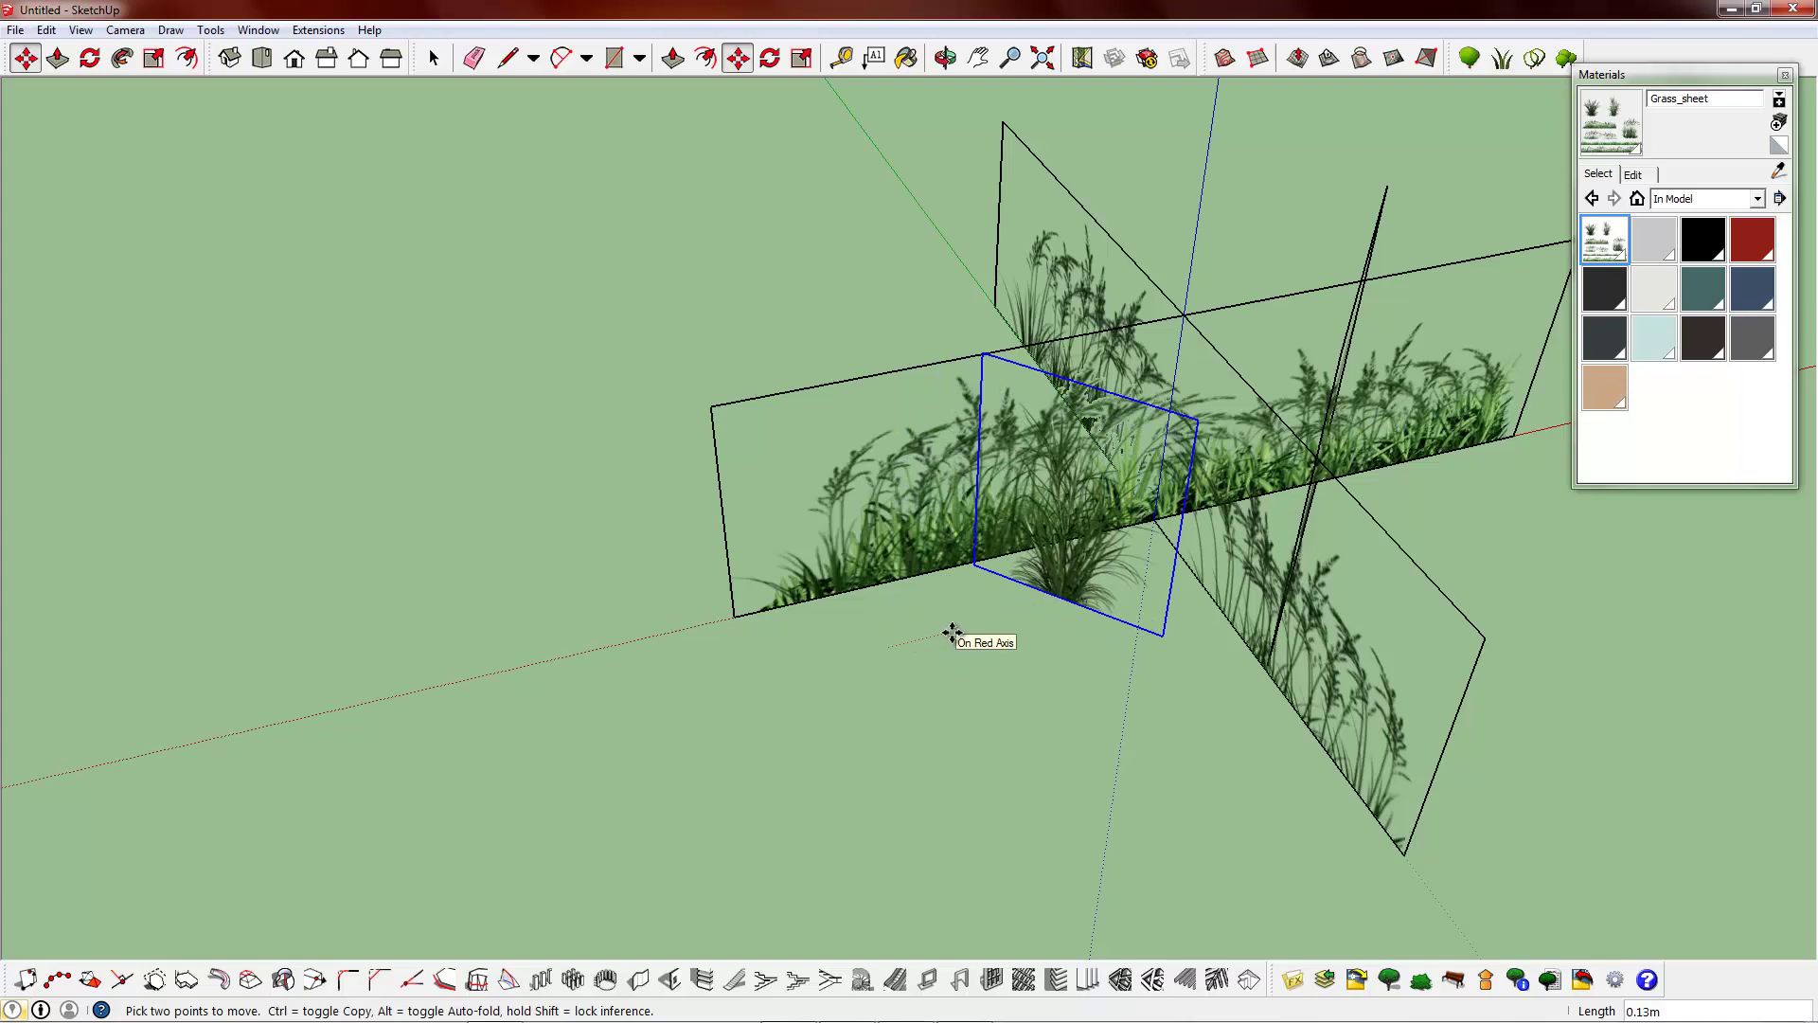
click(1071, 609)
middle_drag(853, 410, 960, 469)
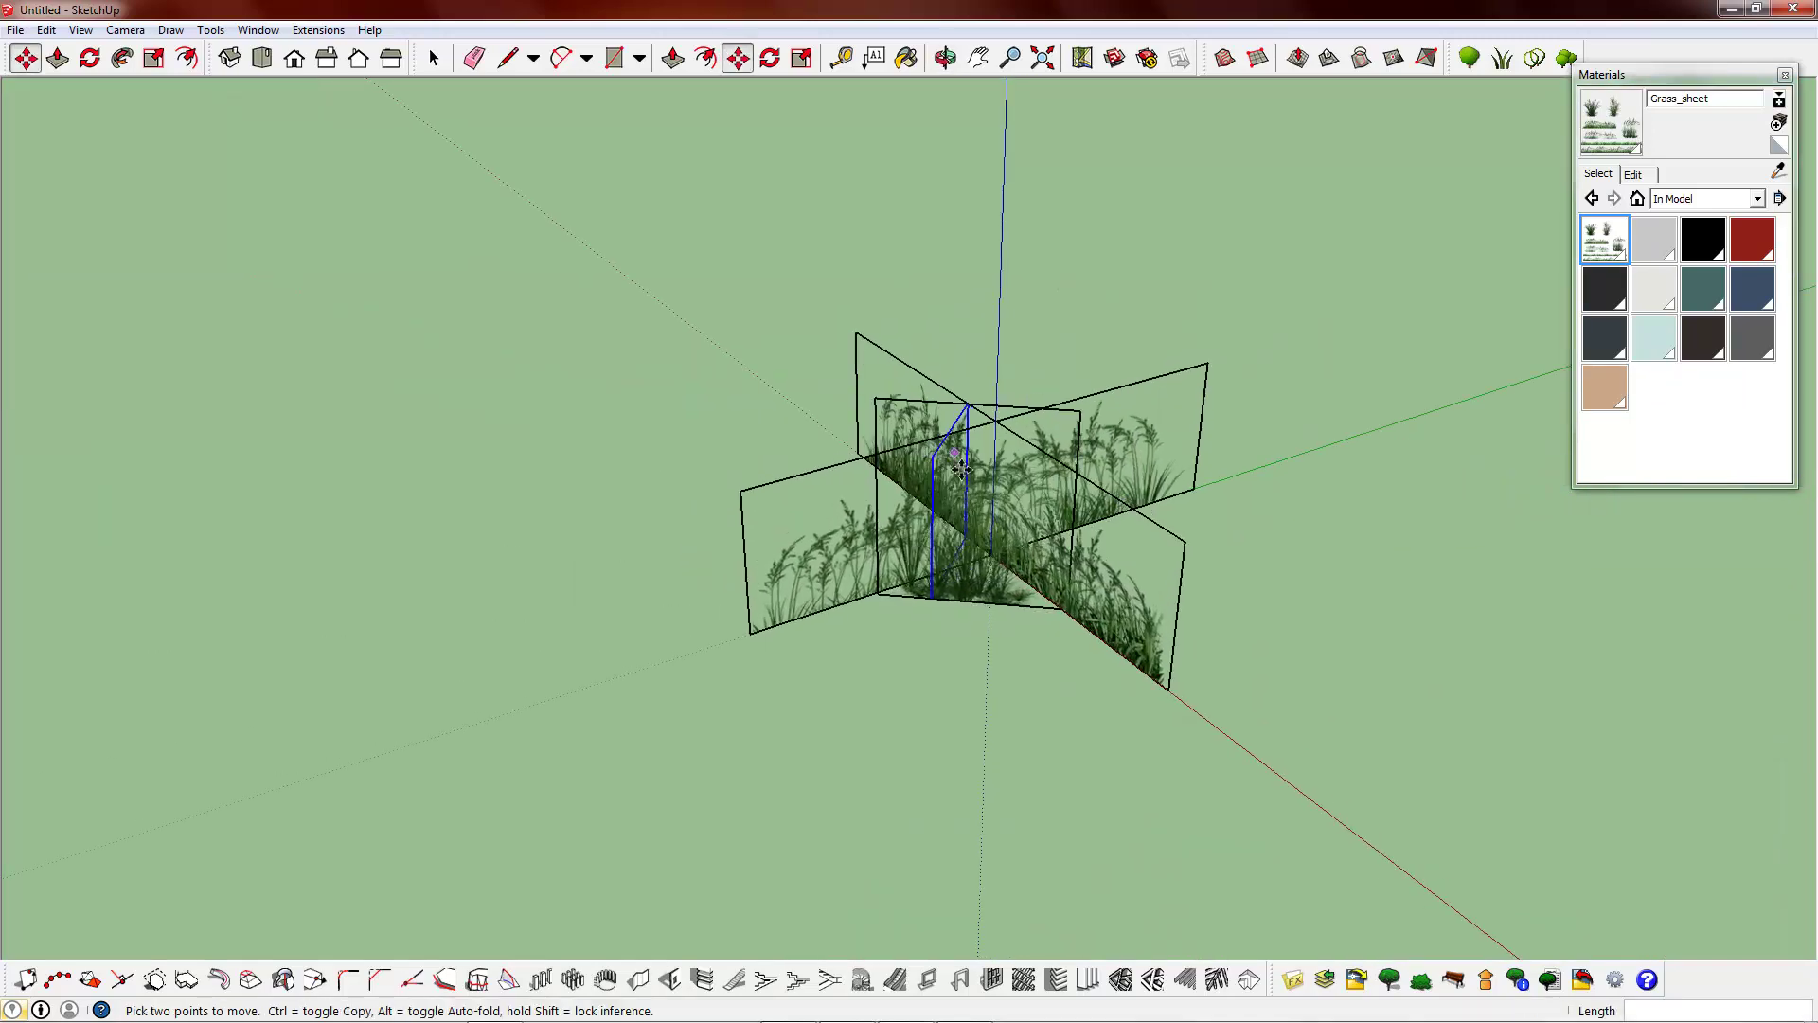
middle_drag(836, 451, 606, 530)
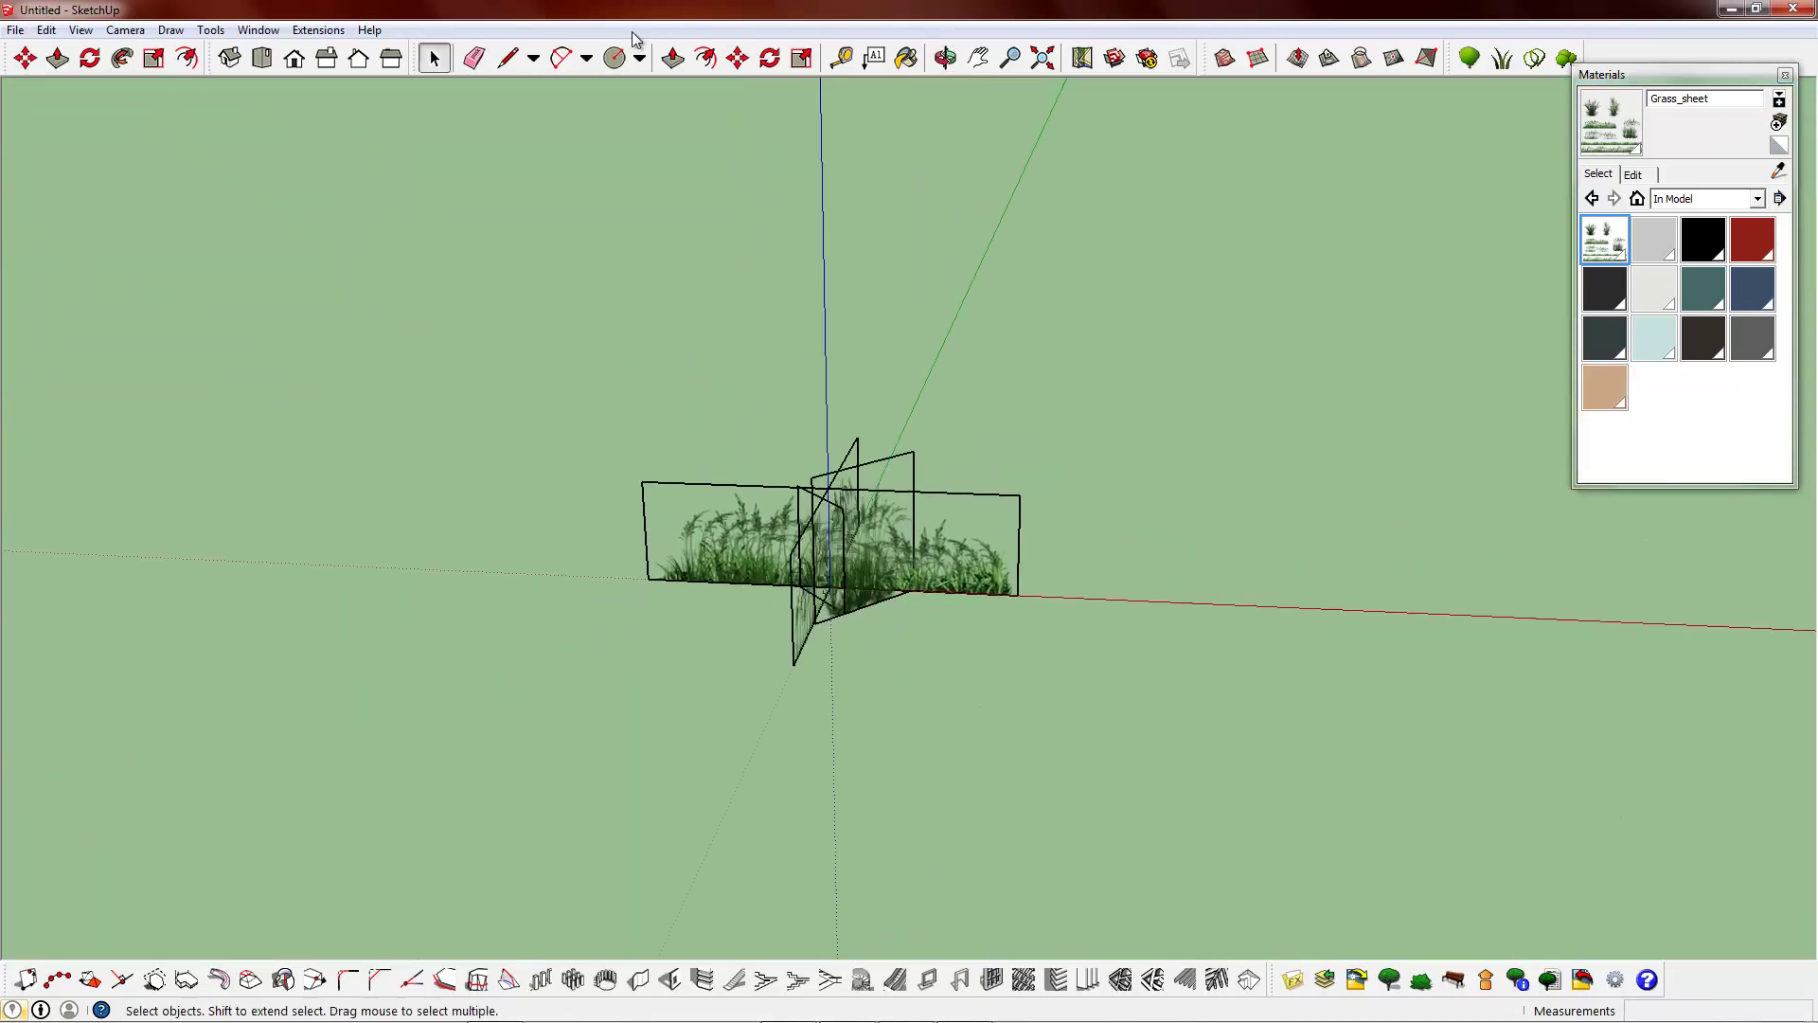
- Copy the long grass plane about 2.08 m along the red axis, just beyond the end of the original
middle_drag(850, 502, 881, 568)
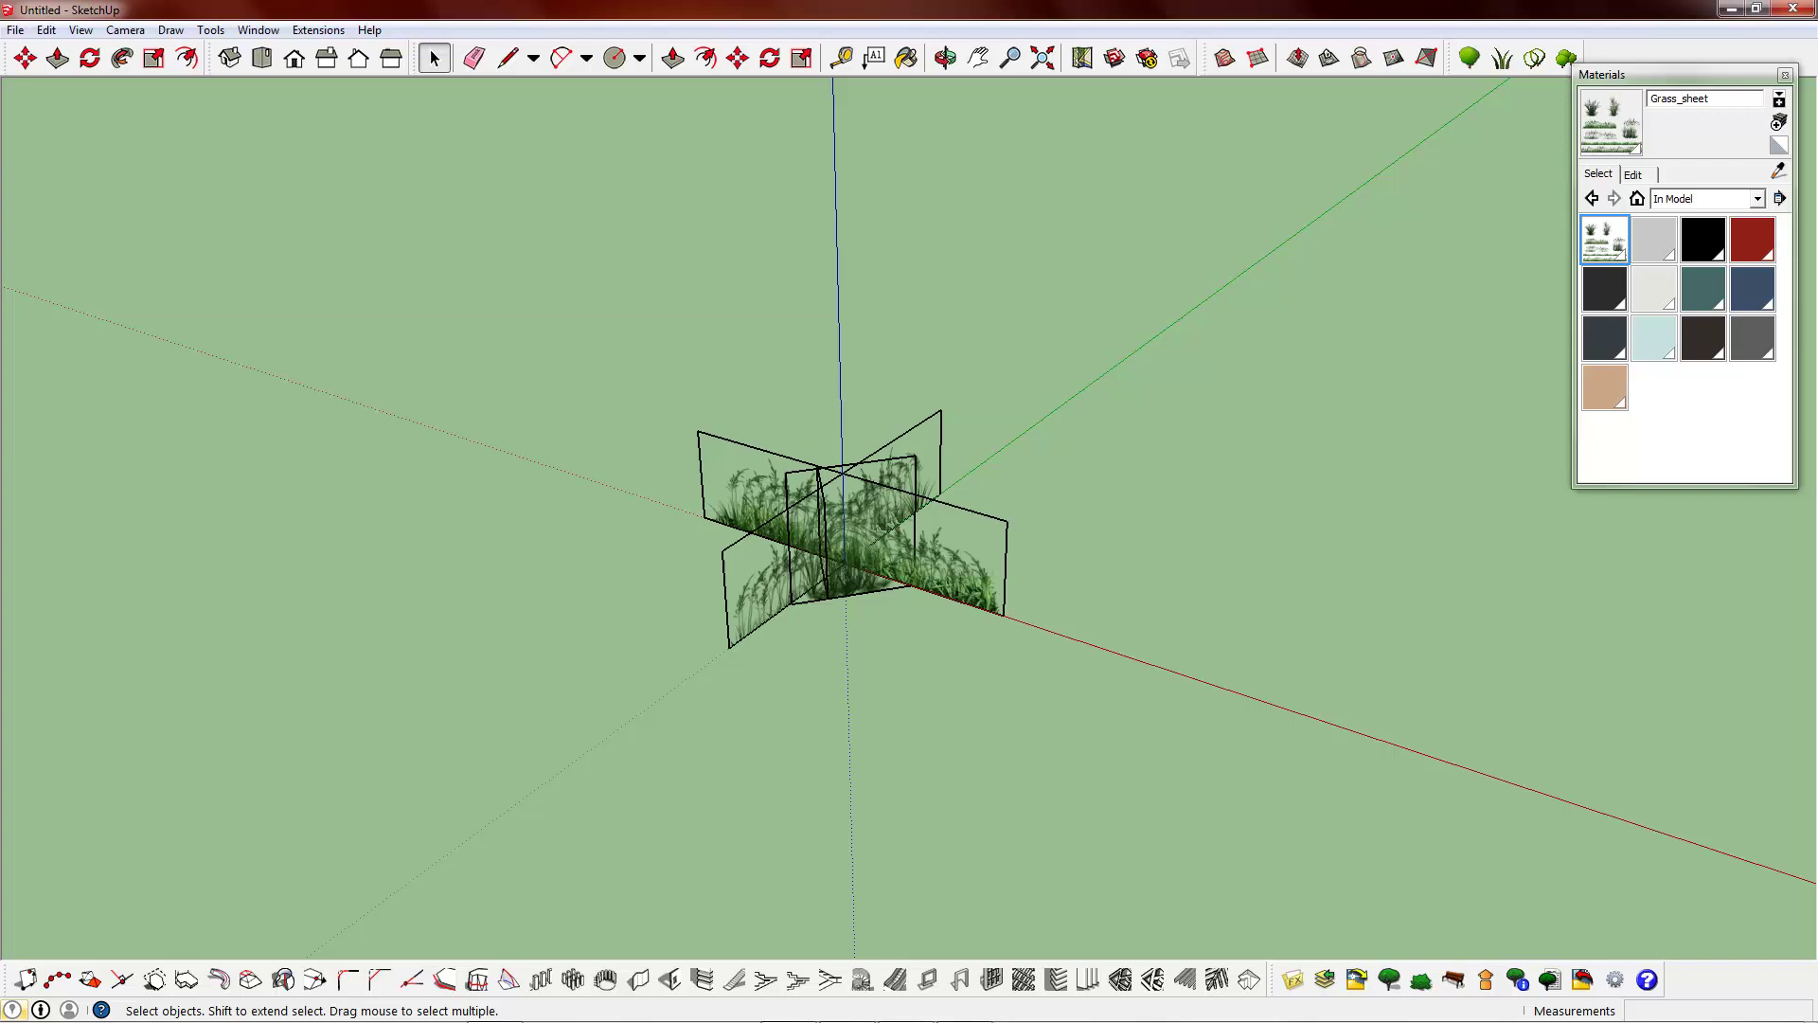
click(740, 60)
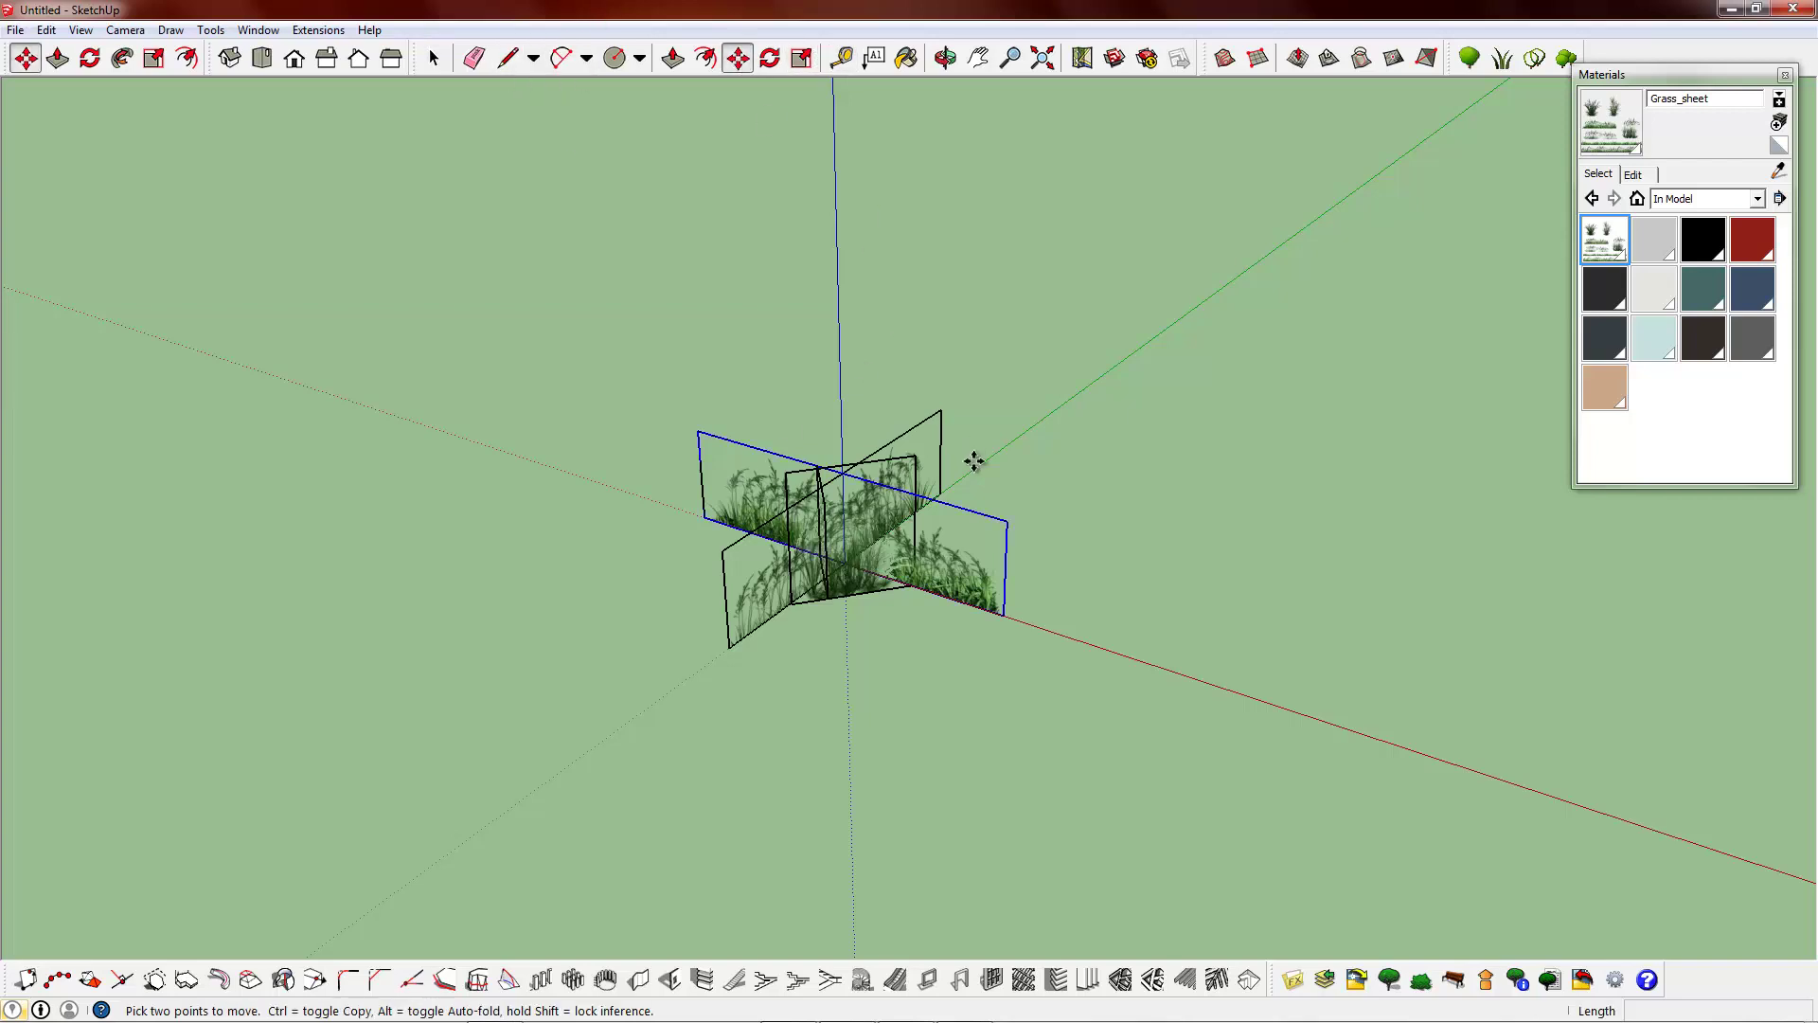
key(ctrl)
click(1085, 645)
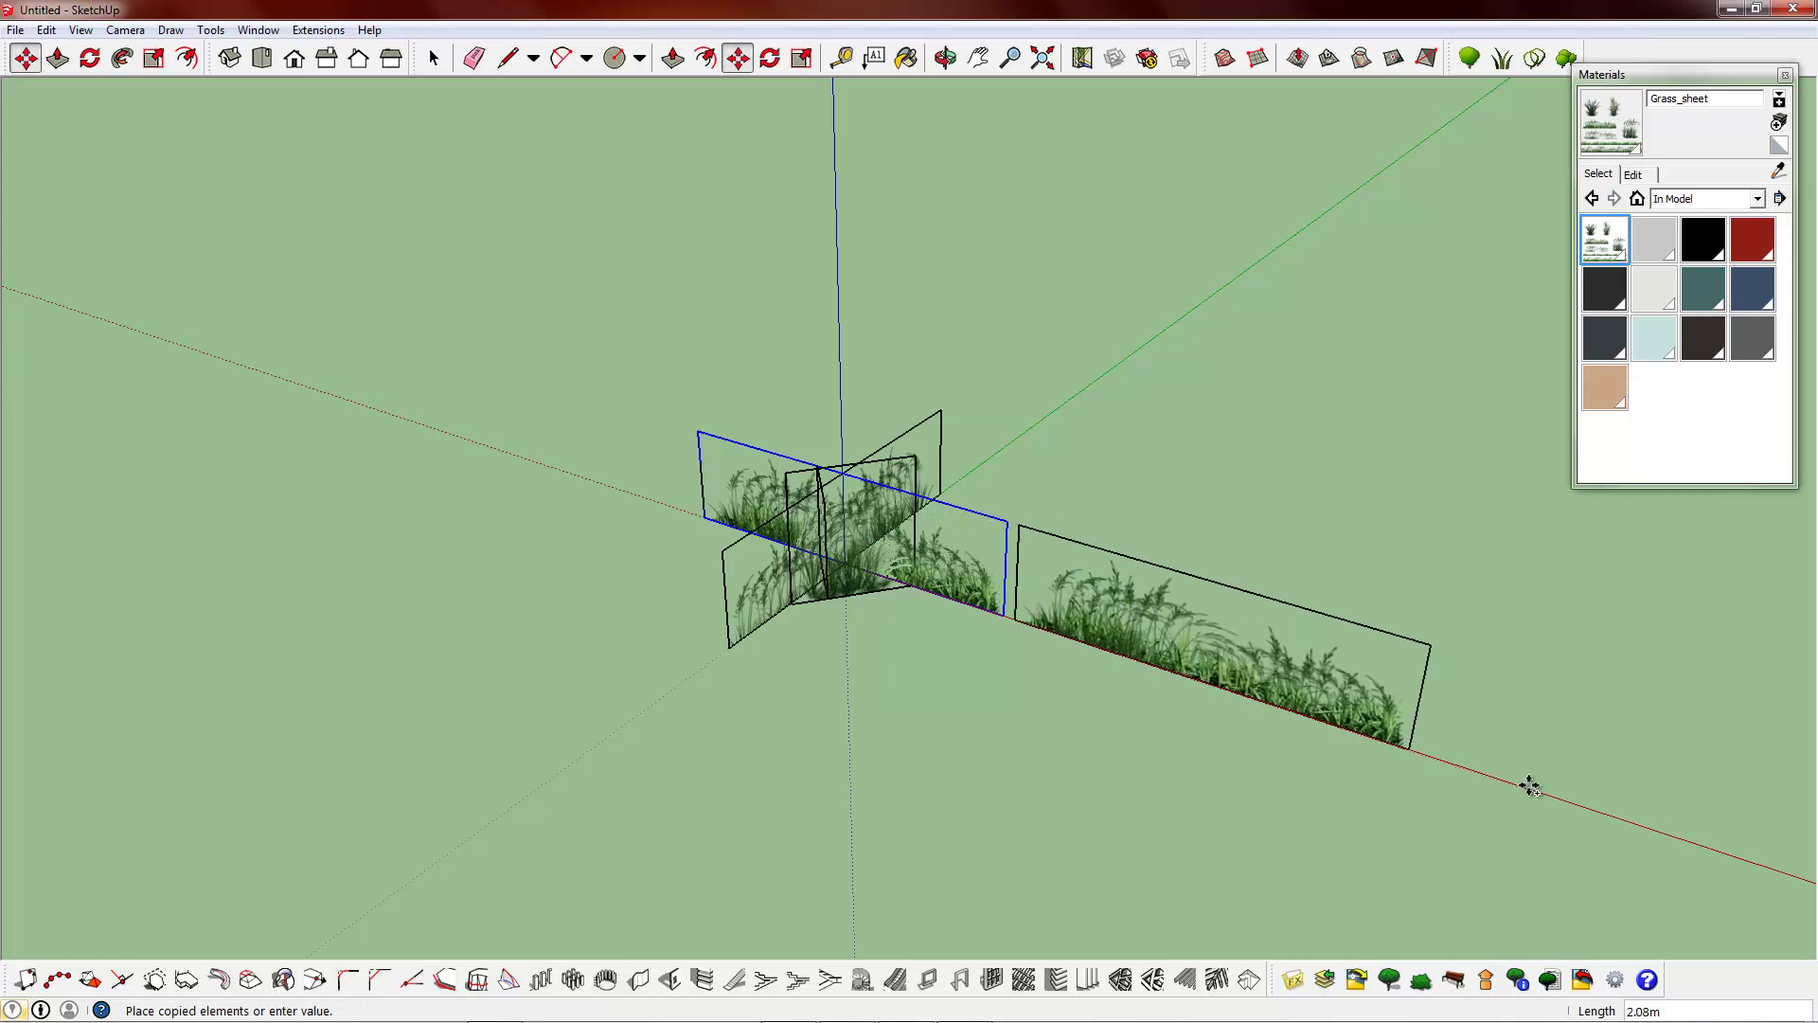
click(1473, 742)
- Tilt the copied grass plane sideways around the red axis to an angle of 75°
middle_drag(1473, 743, 1047, 613)
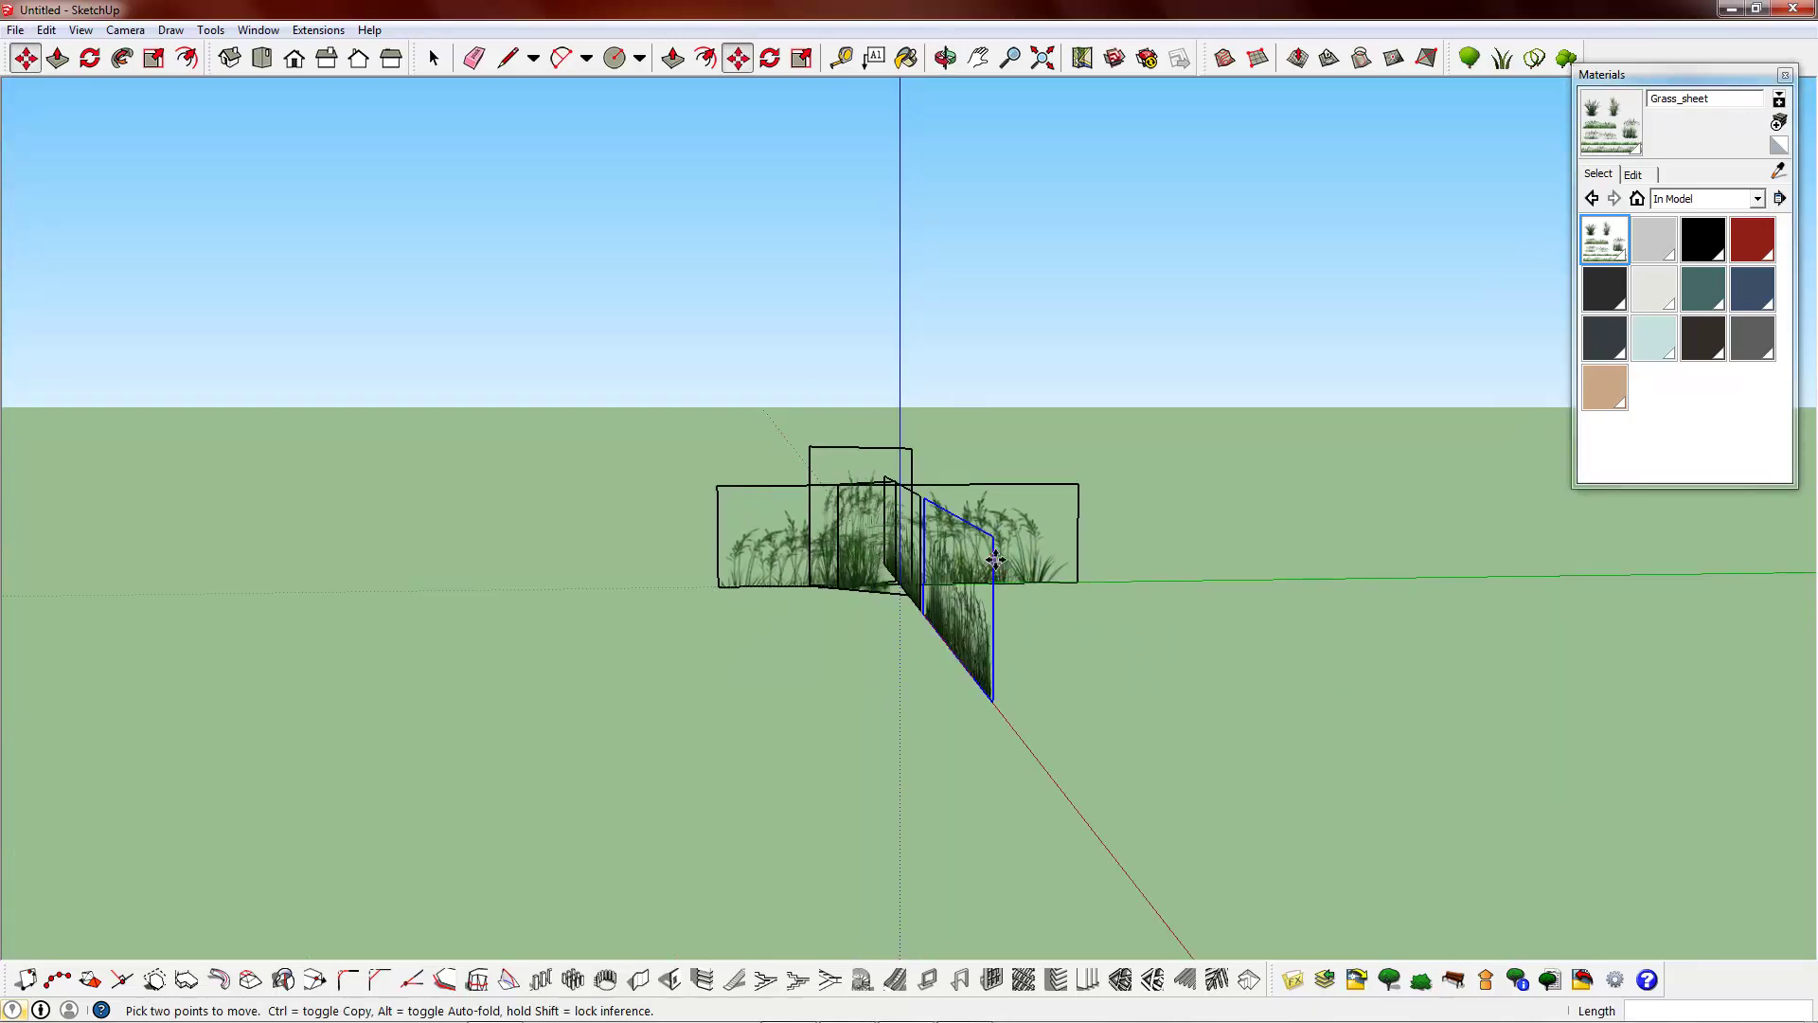
key(q)
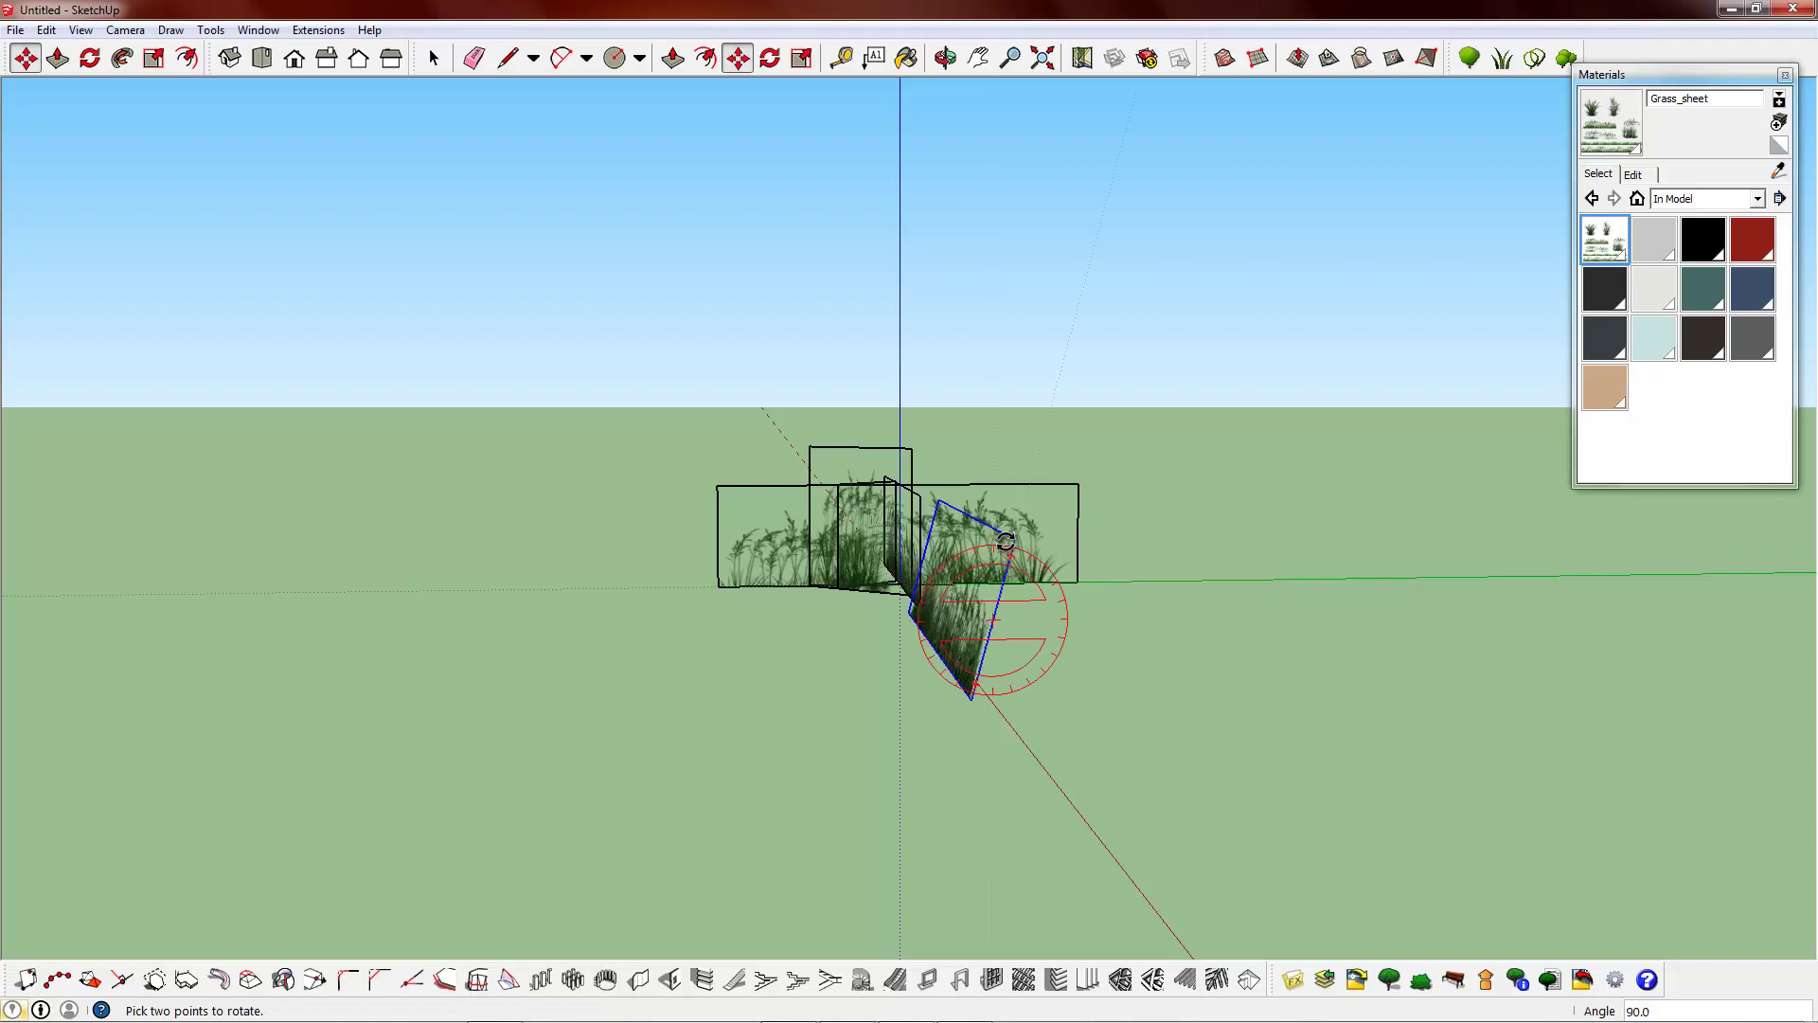
click(1016, 528)
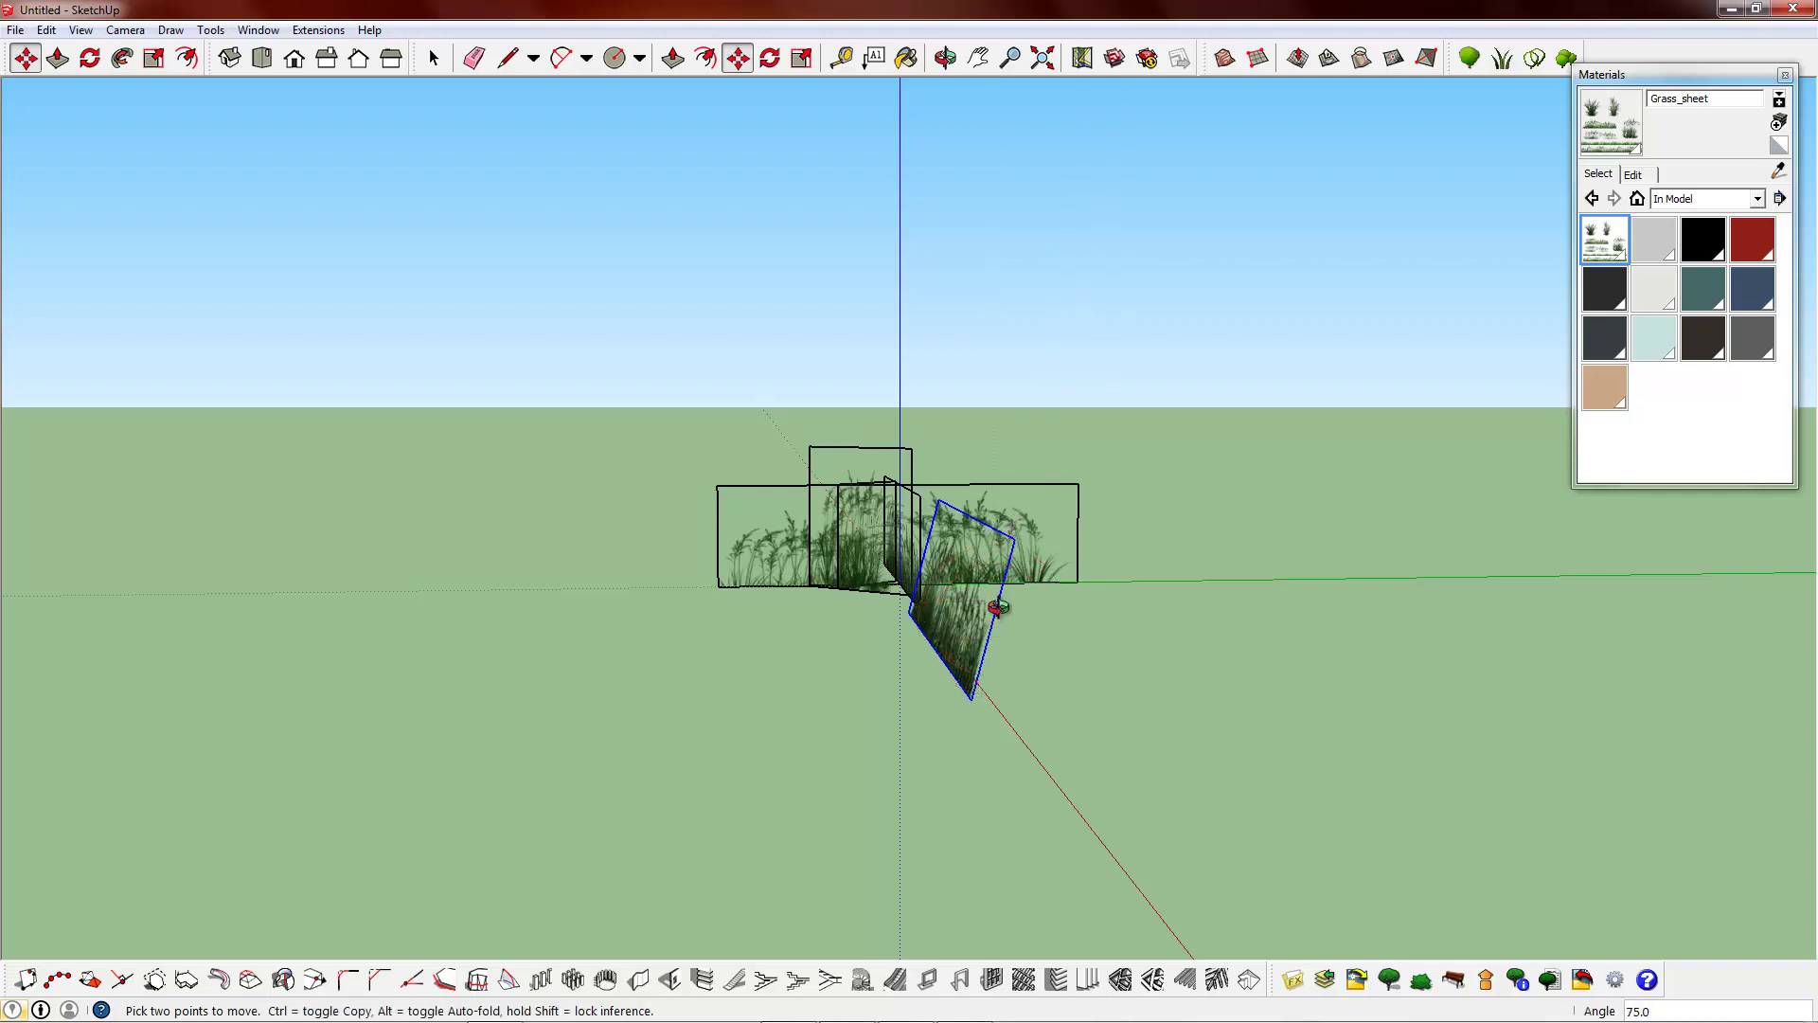
- Examine the tilted copy's lower edge and corner where it meets the end of the original grass plane
middle_drag(1017, 527, 1254, 670)
key(m)
scroll(1018, 601, up, 2)
scroll(915, 568, up, 2)
scroll(914, 566, up, 6)
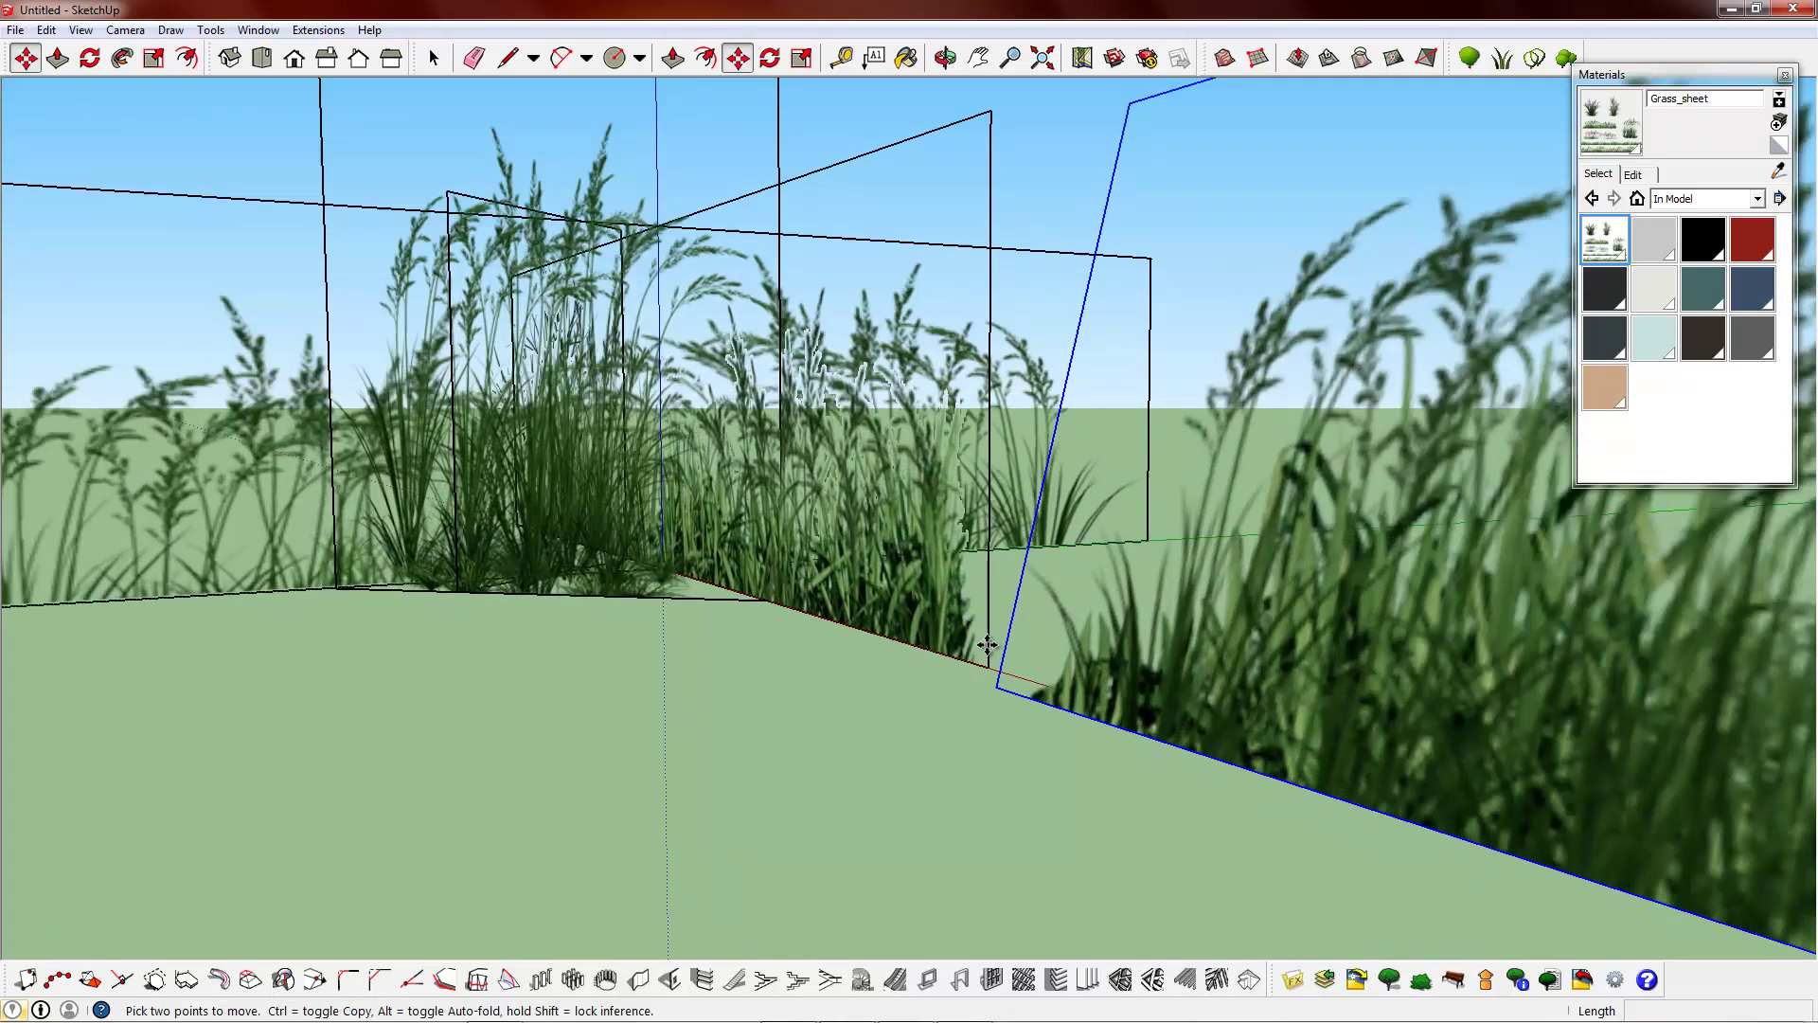
click(987, 644)
scroll(913, 599, down, 8)
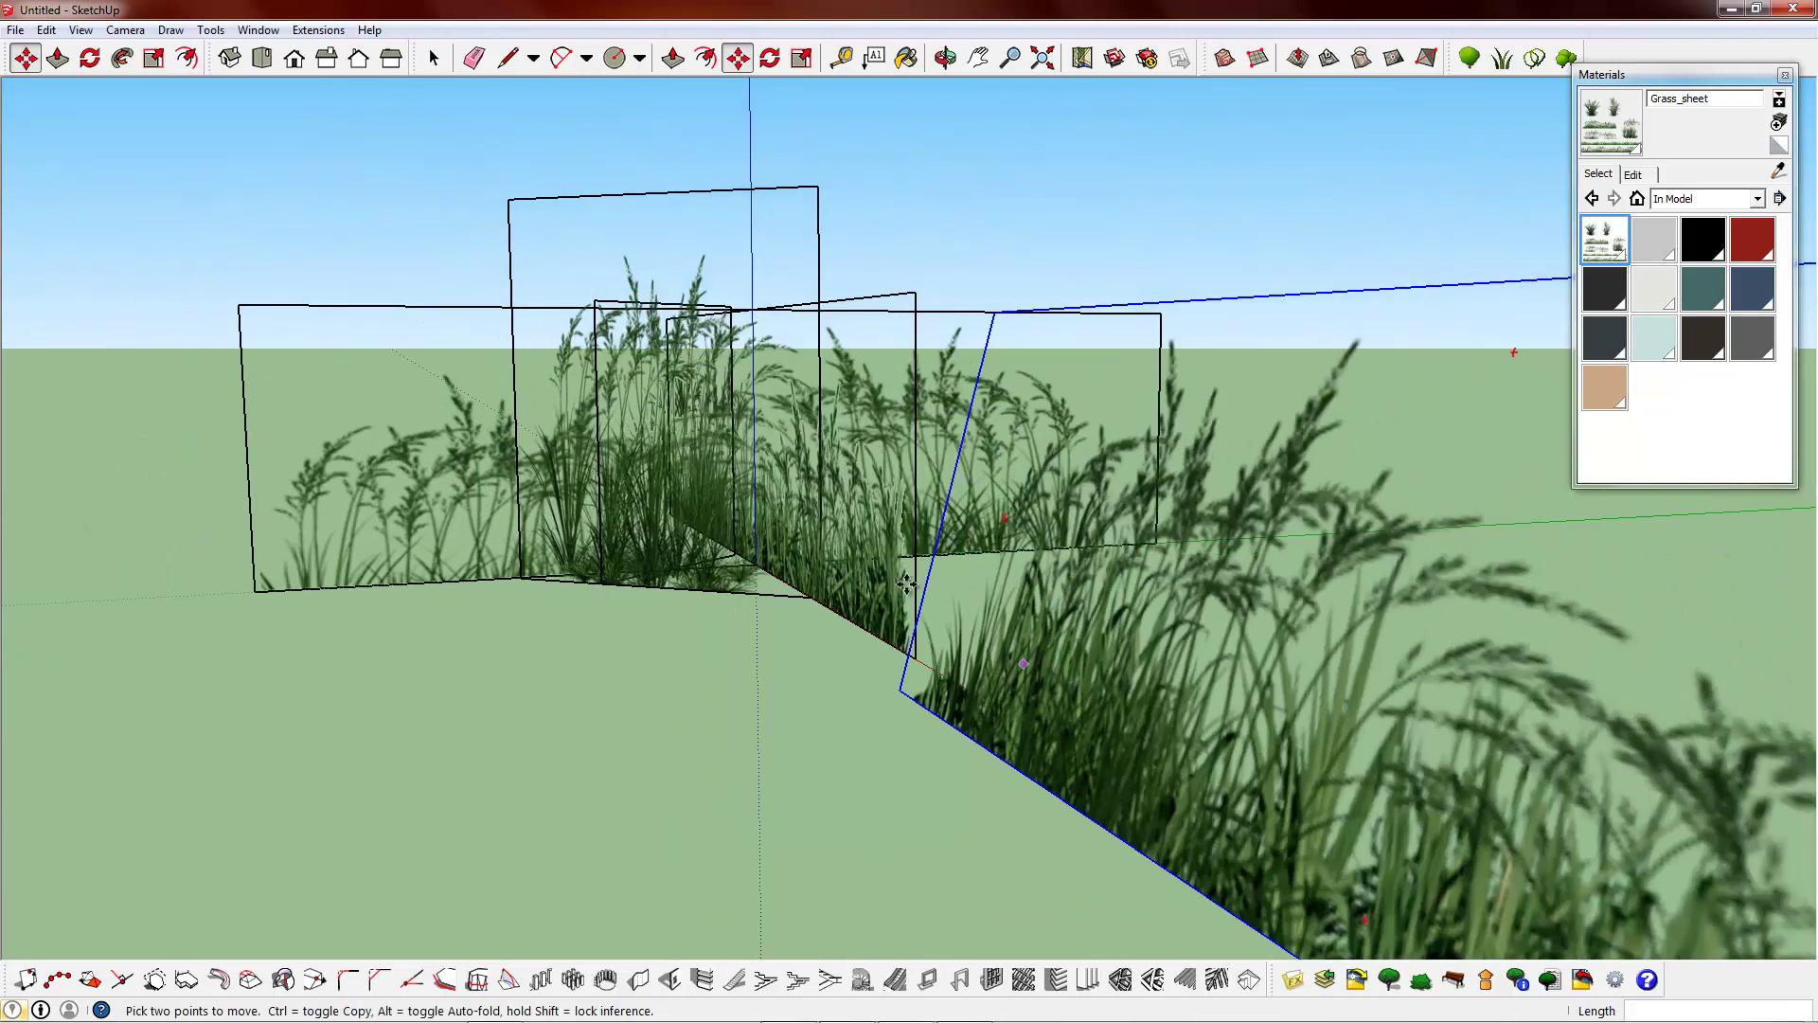
key(space)
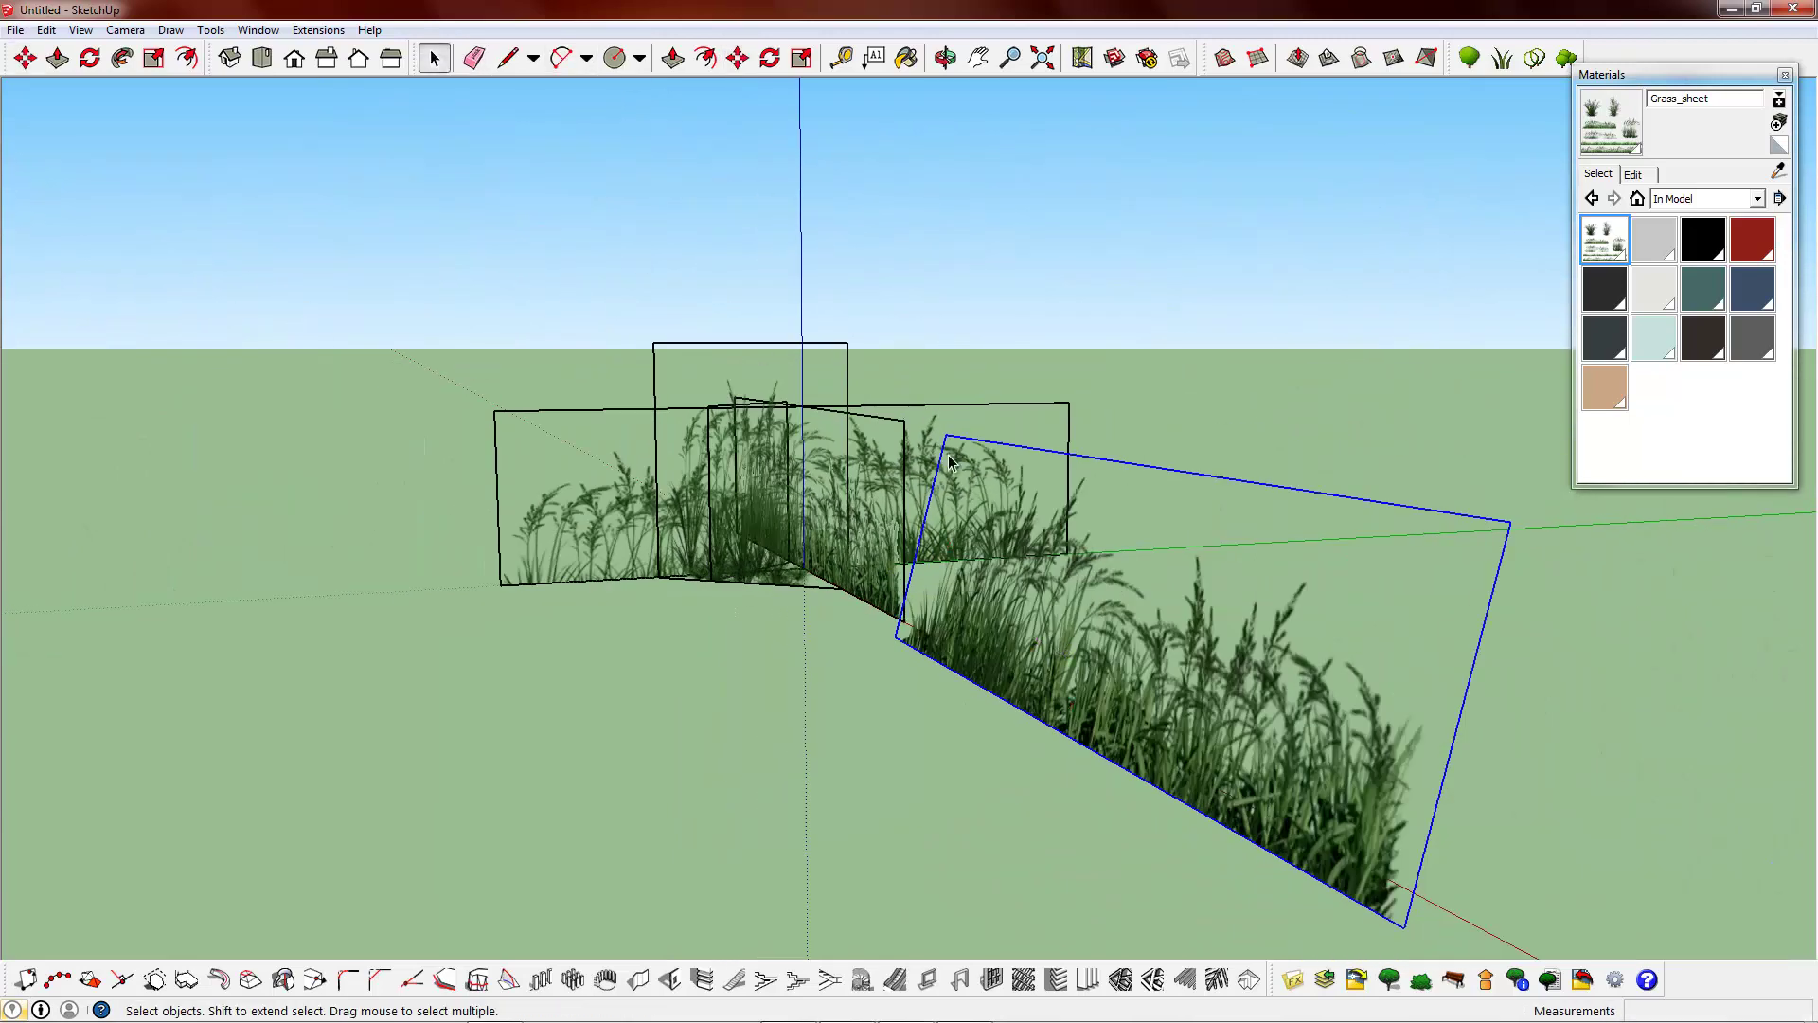
- Scale the tilted grass copy to 0.79 of its height and 0.87 of its length along the red axis
click(800, 59)
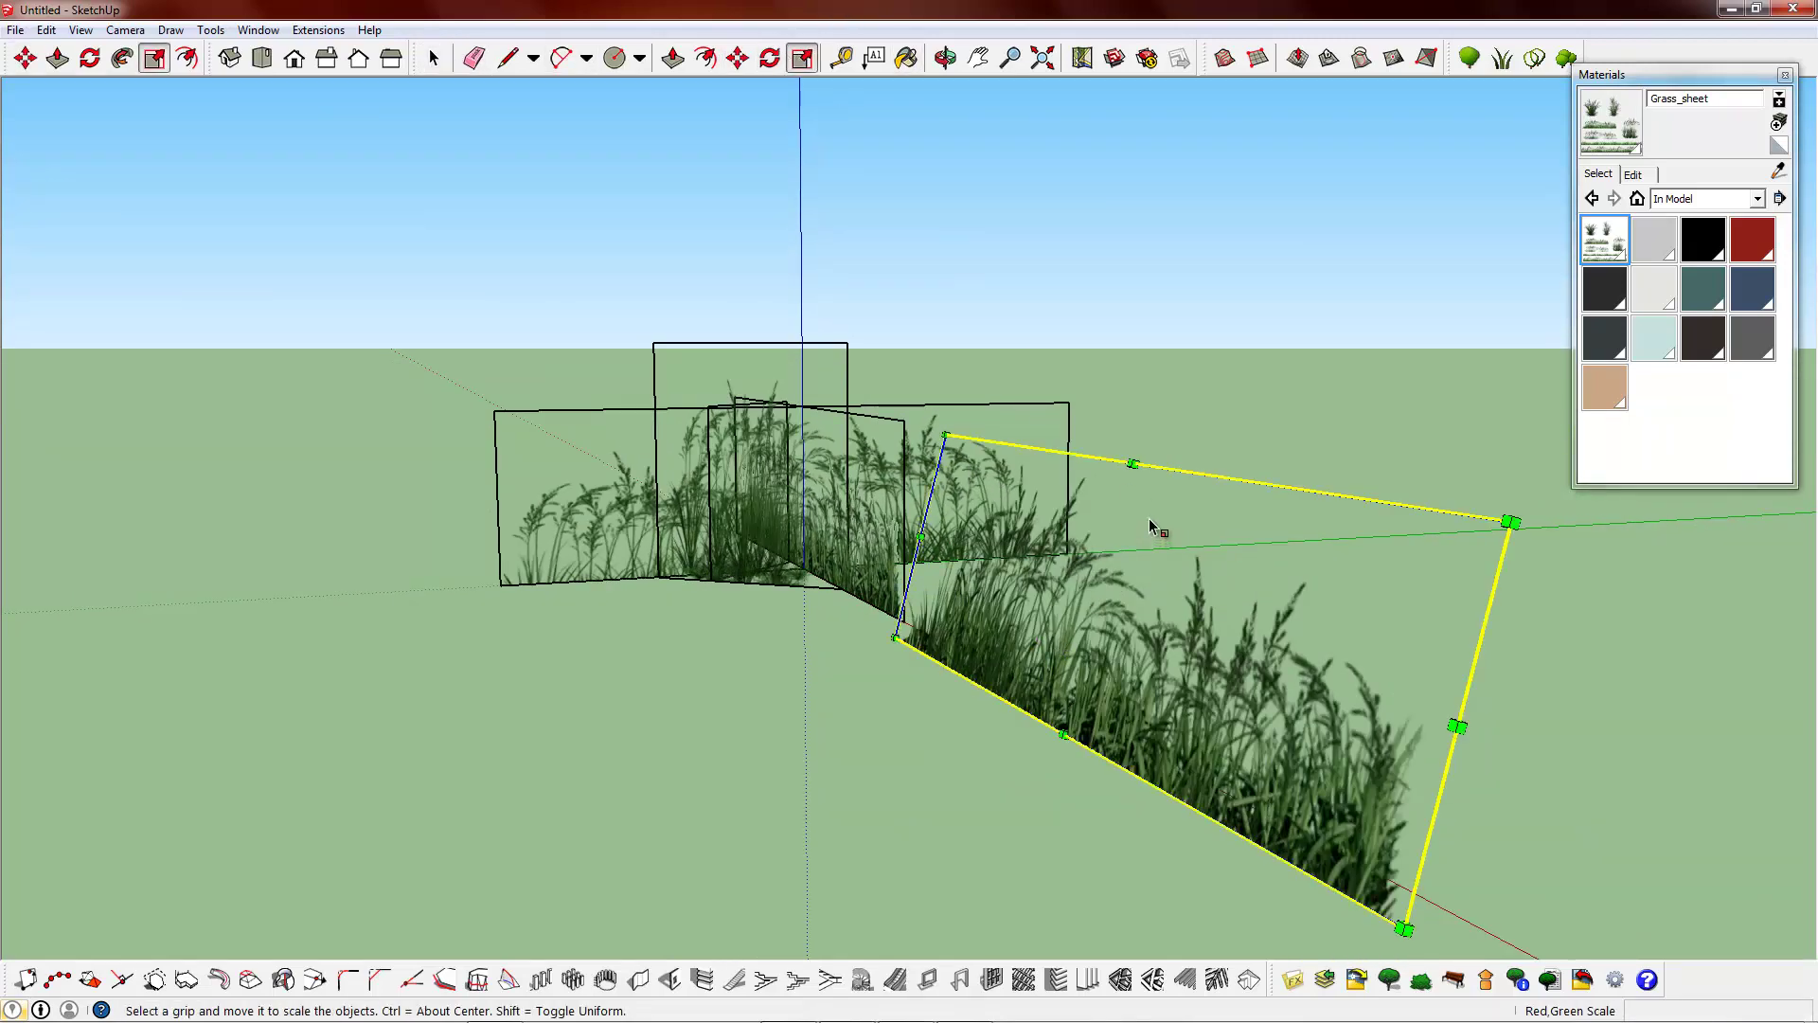
drag(1132, 463, 1137, 524)
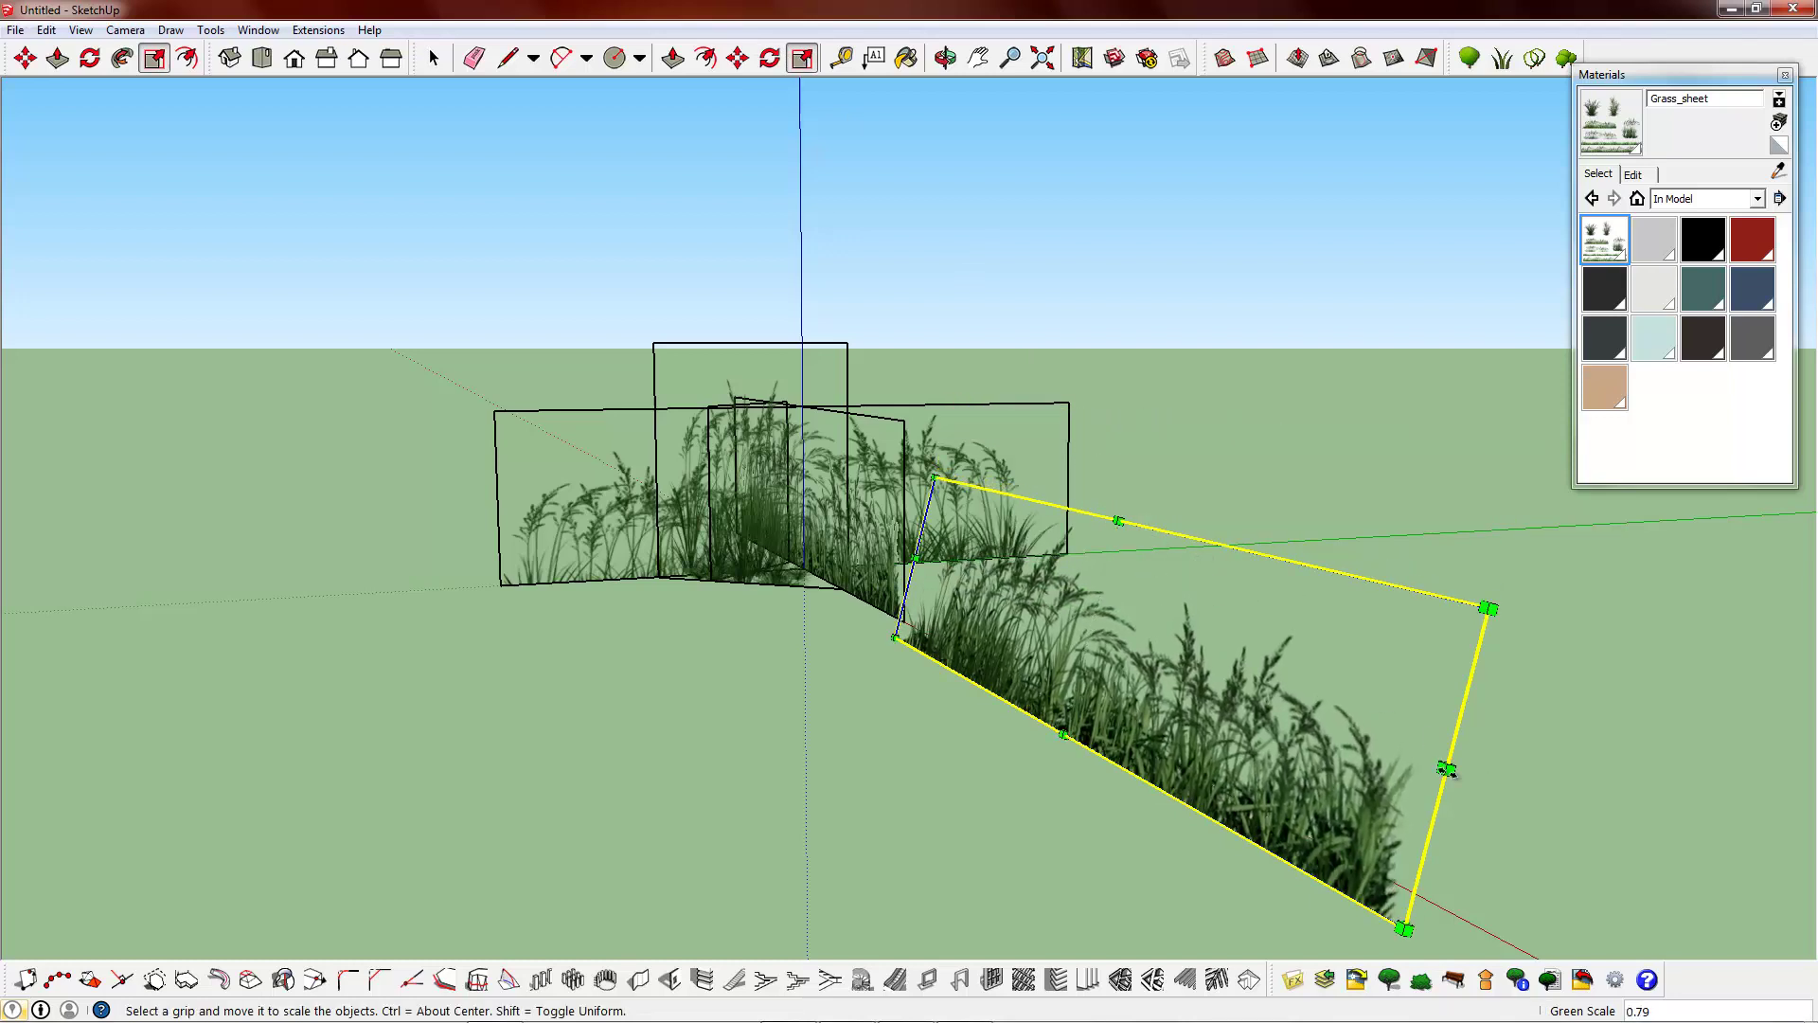
drag(1446, 769, 1324, 720)
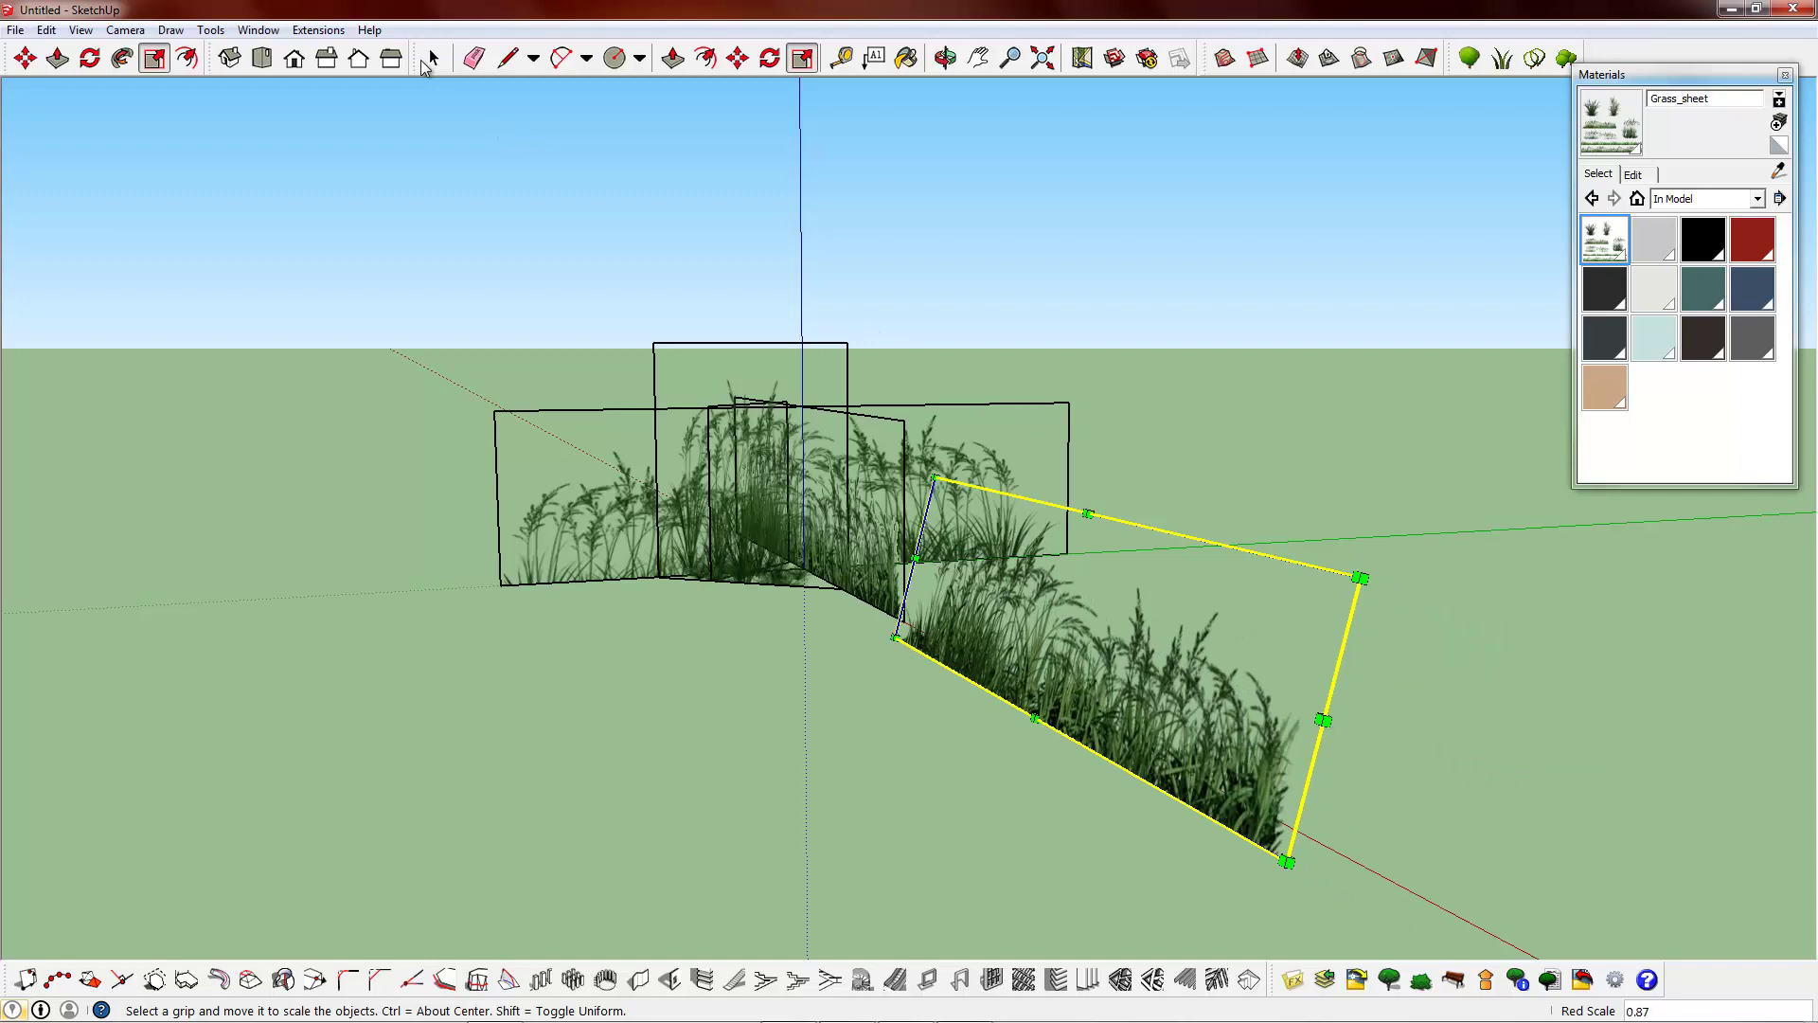
click(431, 59)
click(463, 244)
- Rotate the scaled long grass copy and move it diagonally against the end of the crossed planes on the red axis
middle_drag(463, 244, 1197, 597)
click(1197, 597)
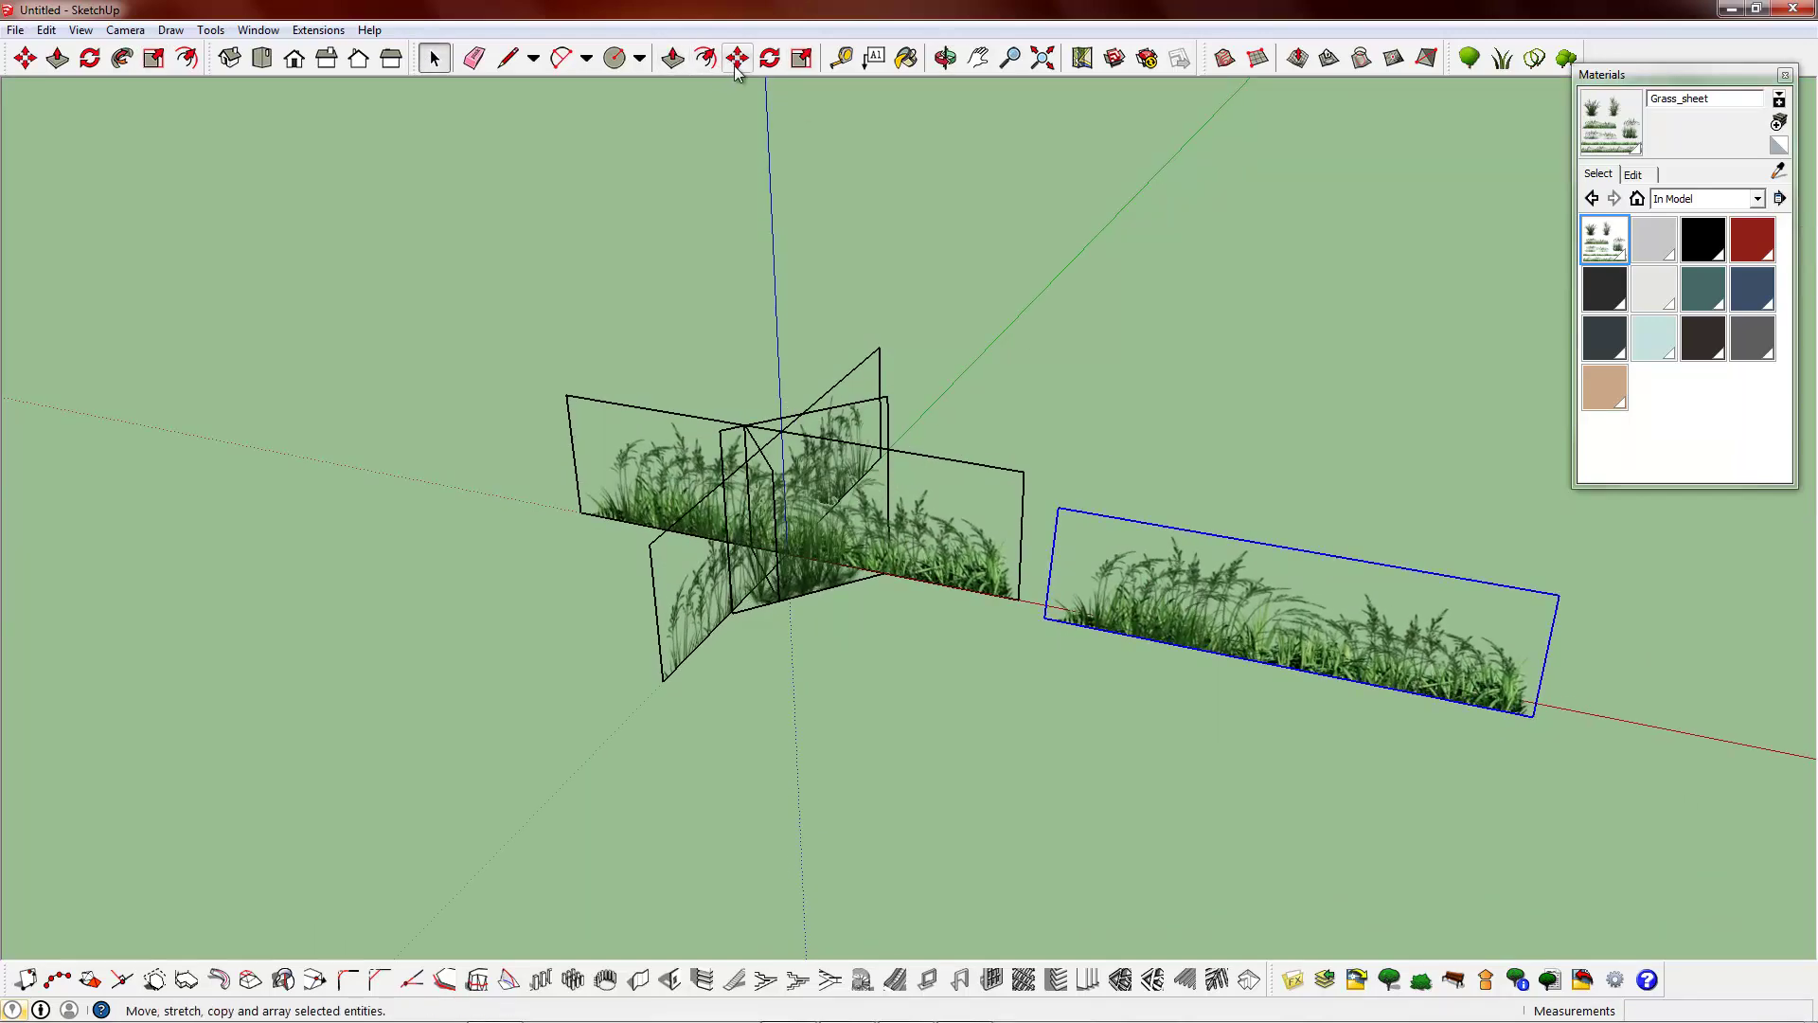
click(770, 59)
middle_drag(963, 397, 947, 691)
click(1269, 426)
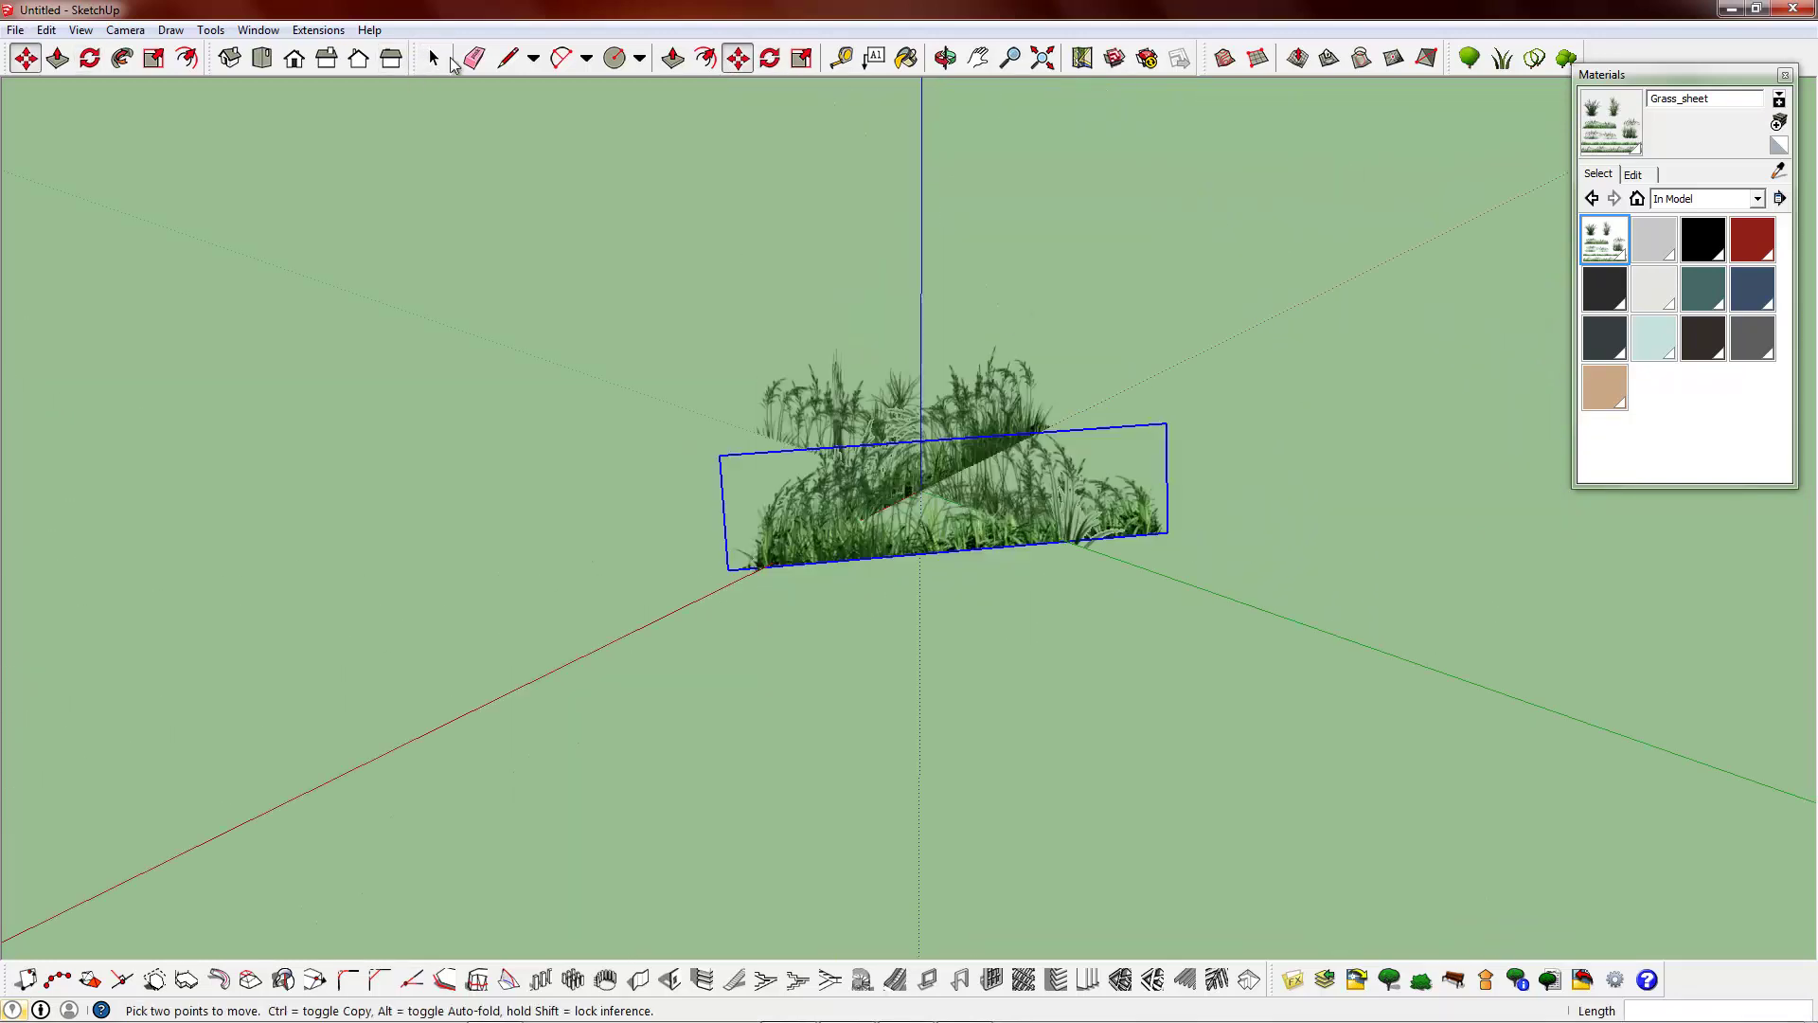
key(space)
- Turn the edge display back on so the outlines of the grass planes show
middle_drag(848, 410, 897, 543)
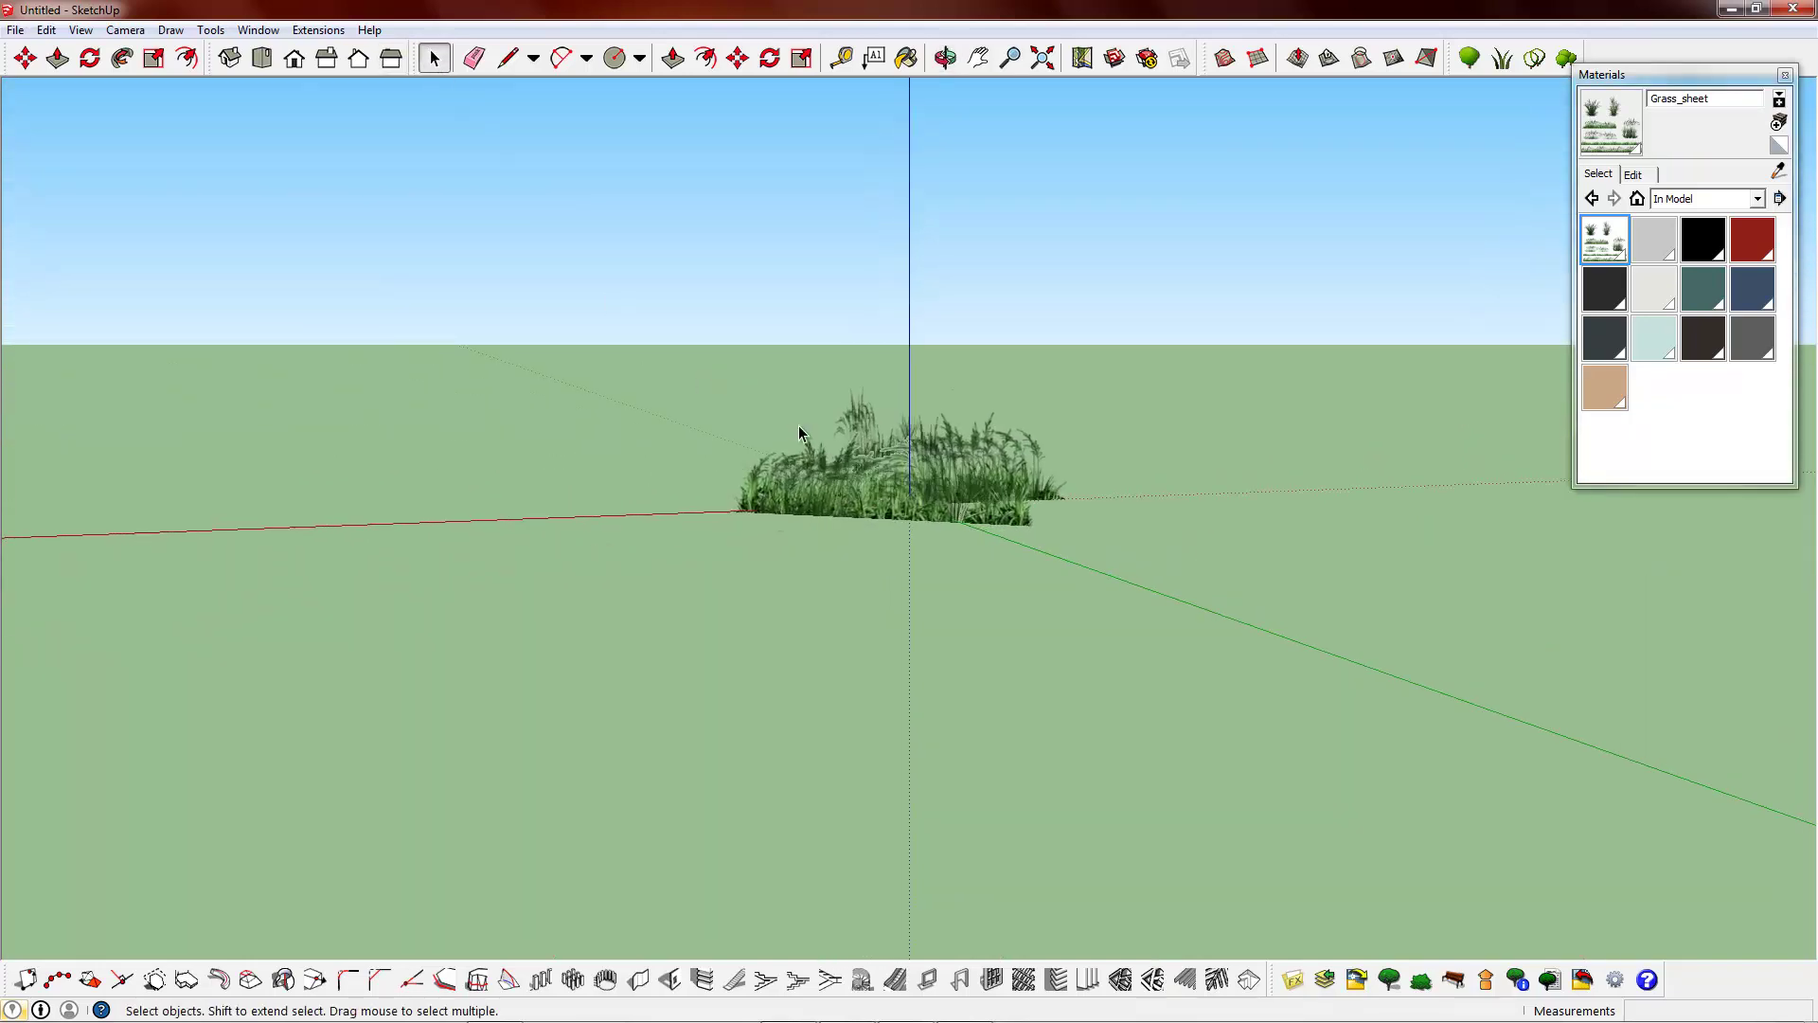
middle_drag(799, 428, 349, 43)
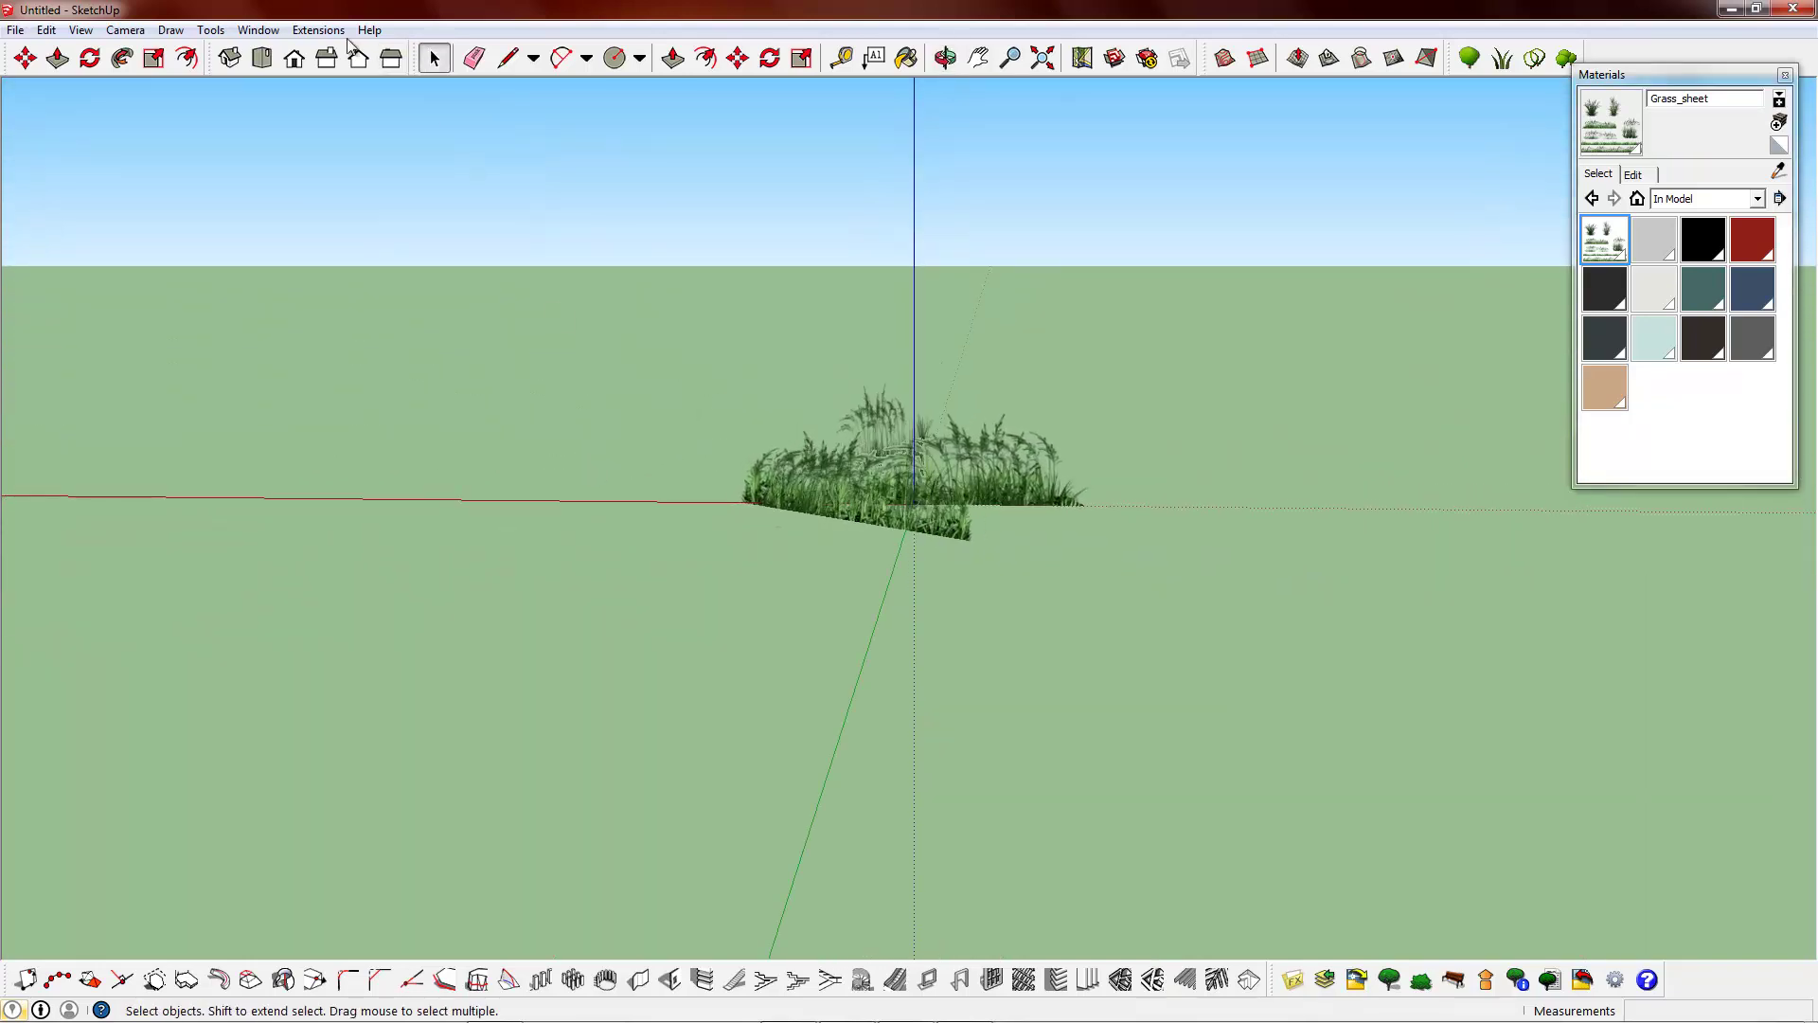
click(81, 29)
click(313, 268)
- Copy the short clump plane from the back of the crossed planes out to the side
middle_drag(657, 629, 573, 520)
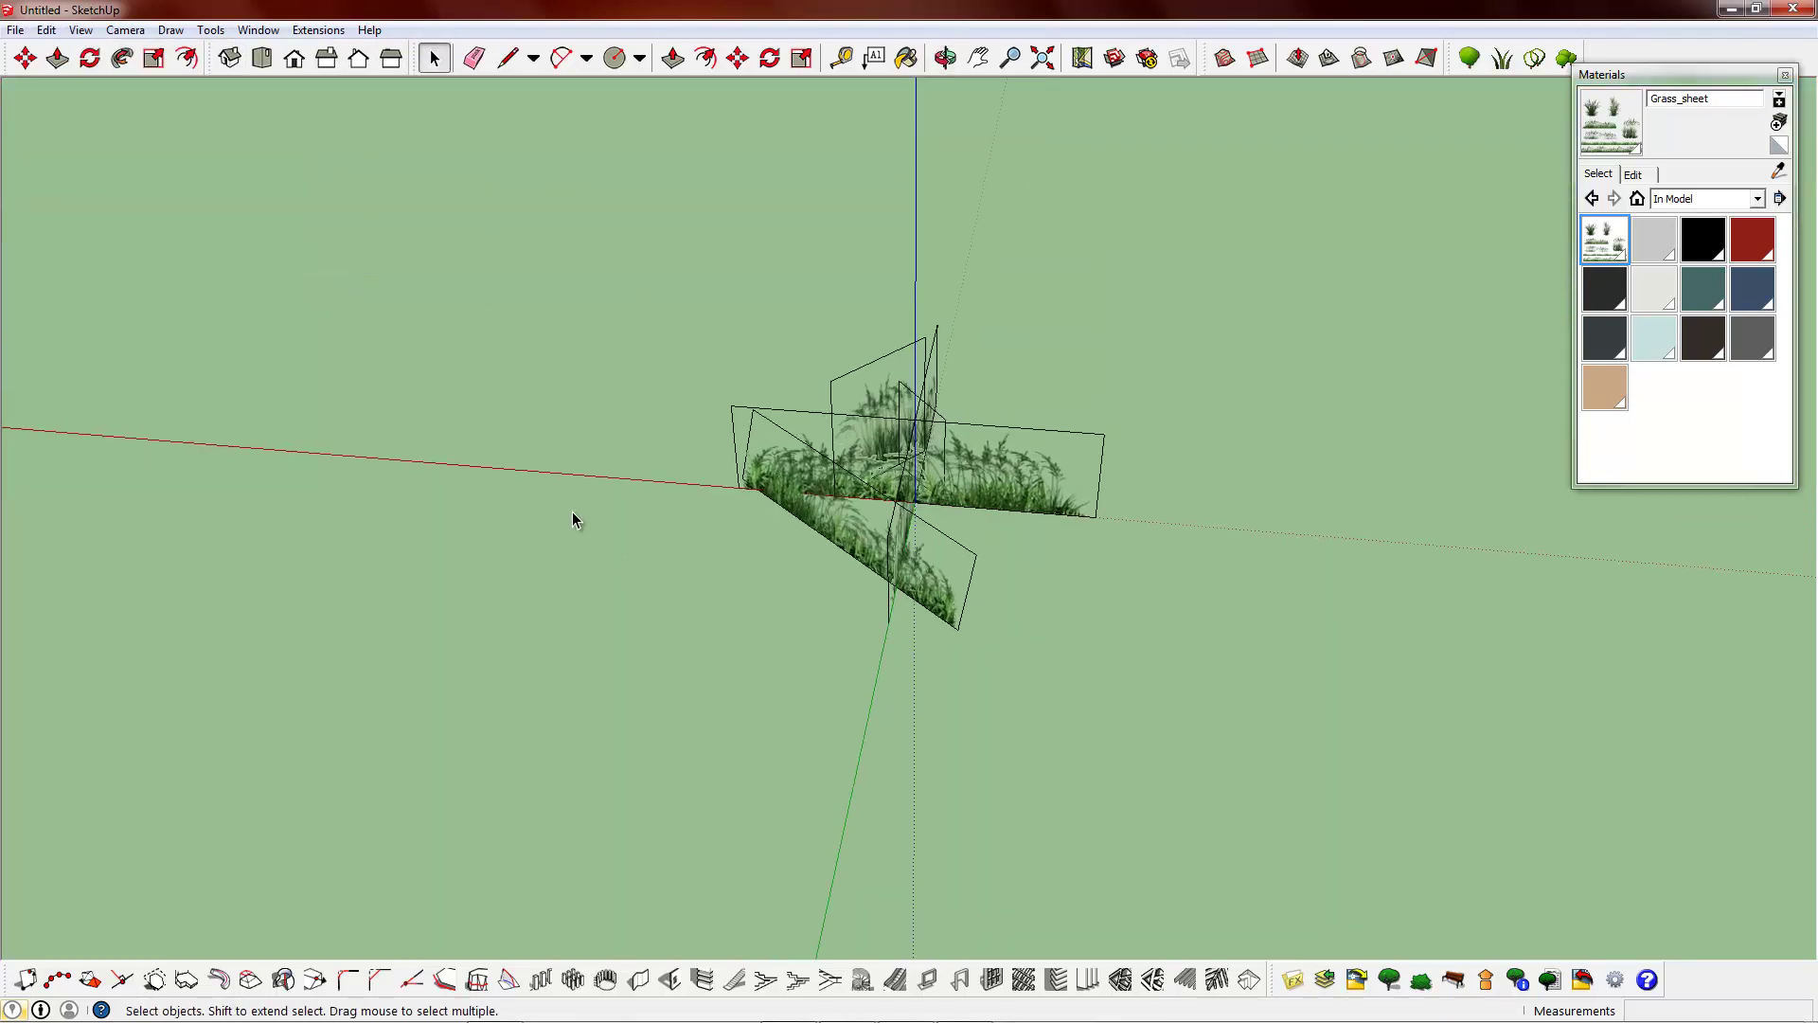
scroll(834, 495, up, 1)
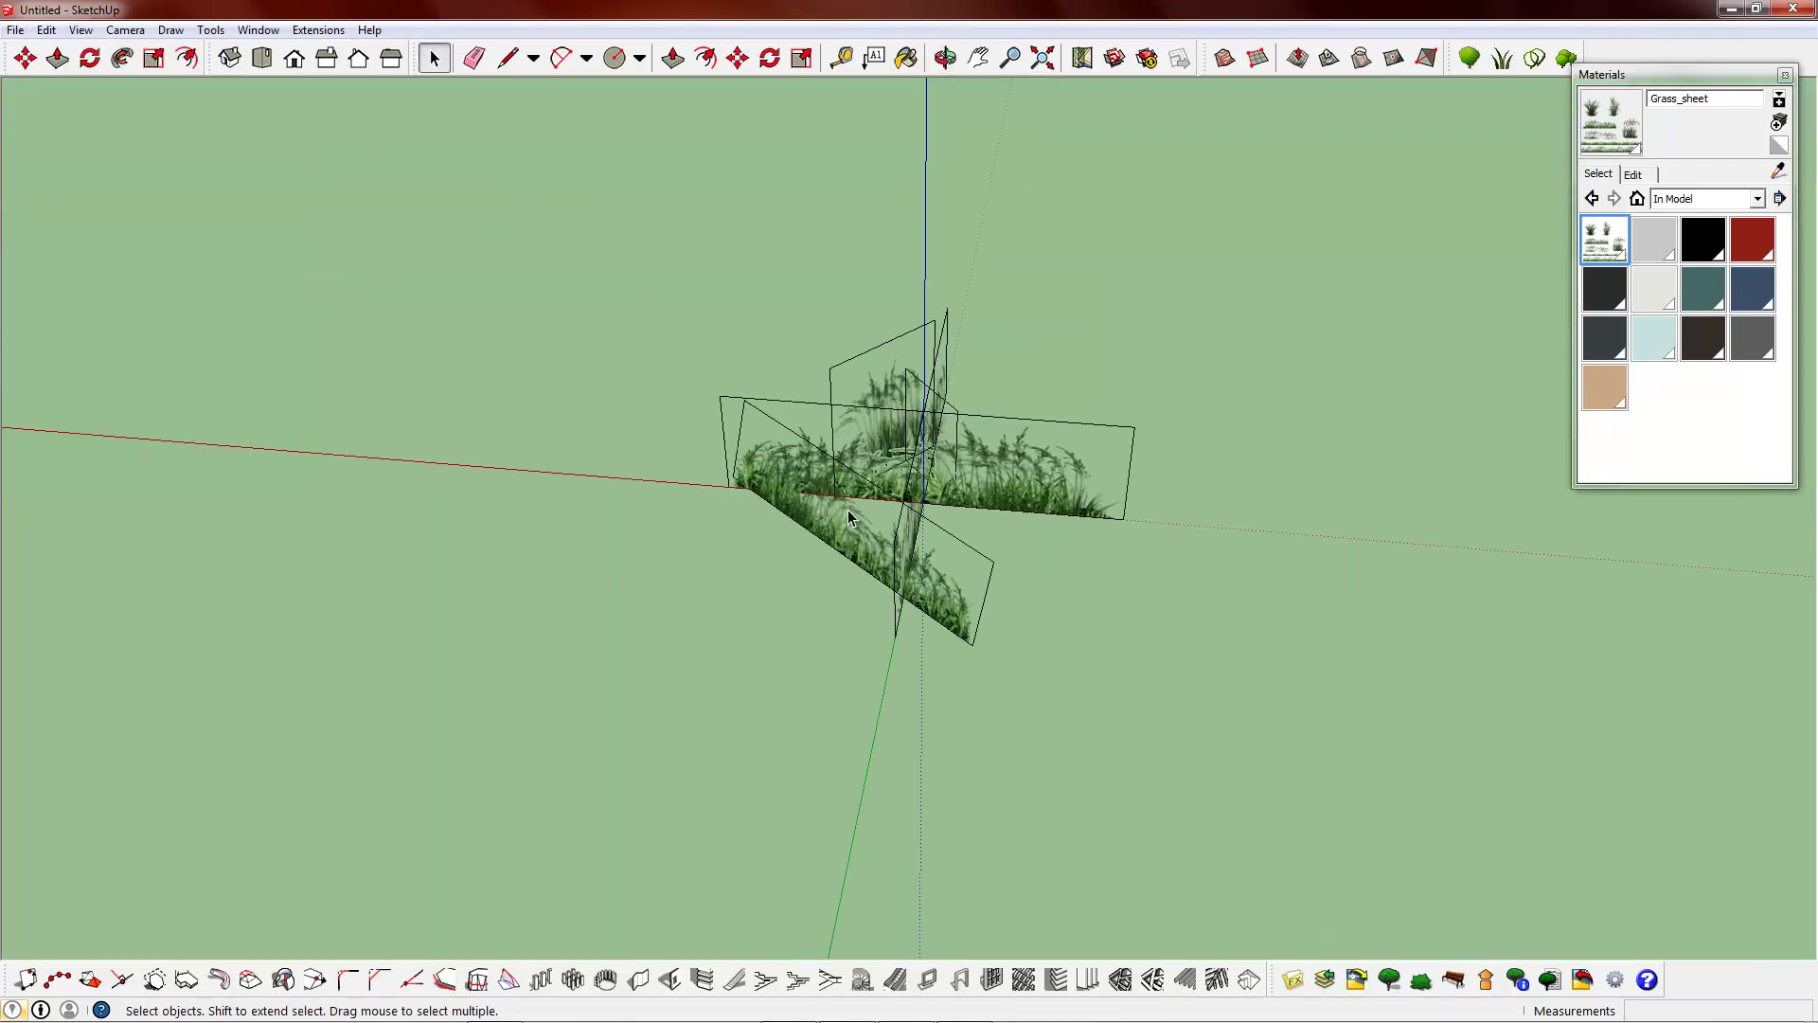
click(889, 388)
click(738, 58)
ctrl+drag(876, 445, 1057, 462)
- Scale the copied clump plane to 0.81 of its height and stretch it wider
click(801, 57)
scroll(1089, 426, up, 3)
middle_drag(1174, 502, 975, 379)
drag(1000, 352, 1009, 405)
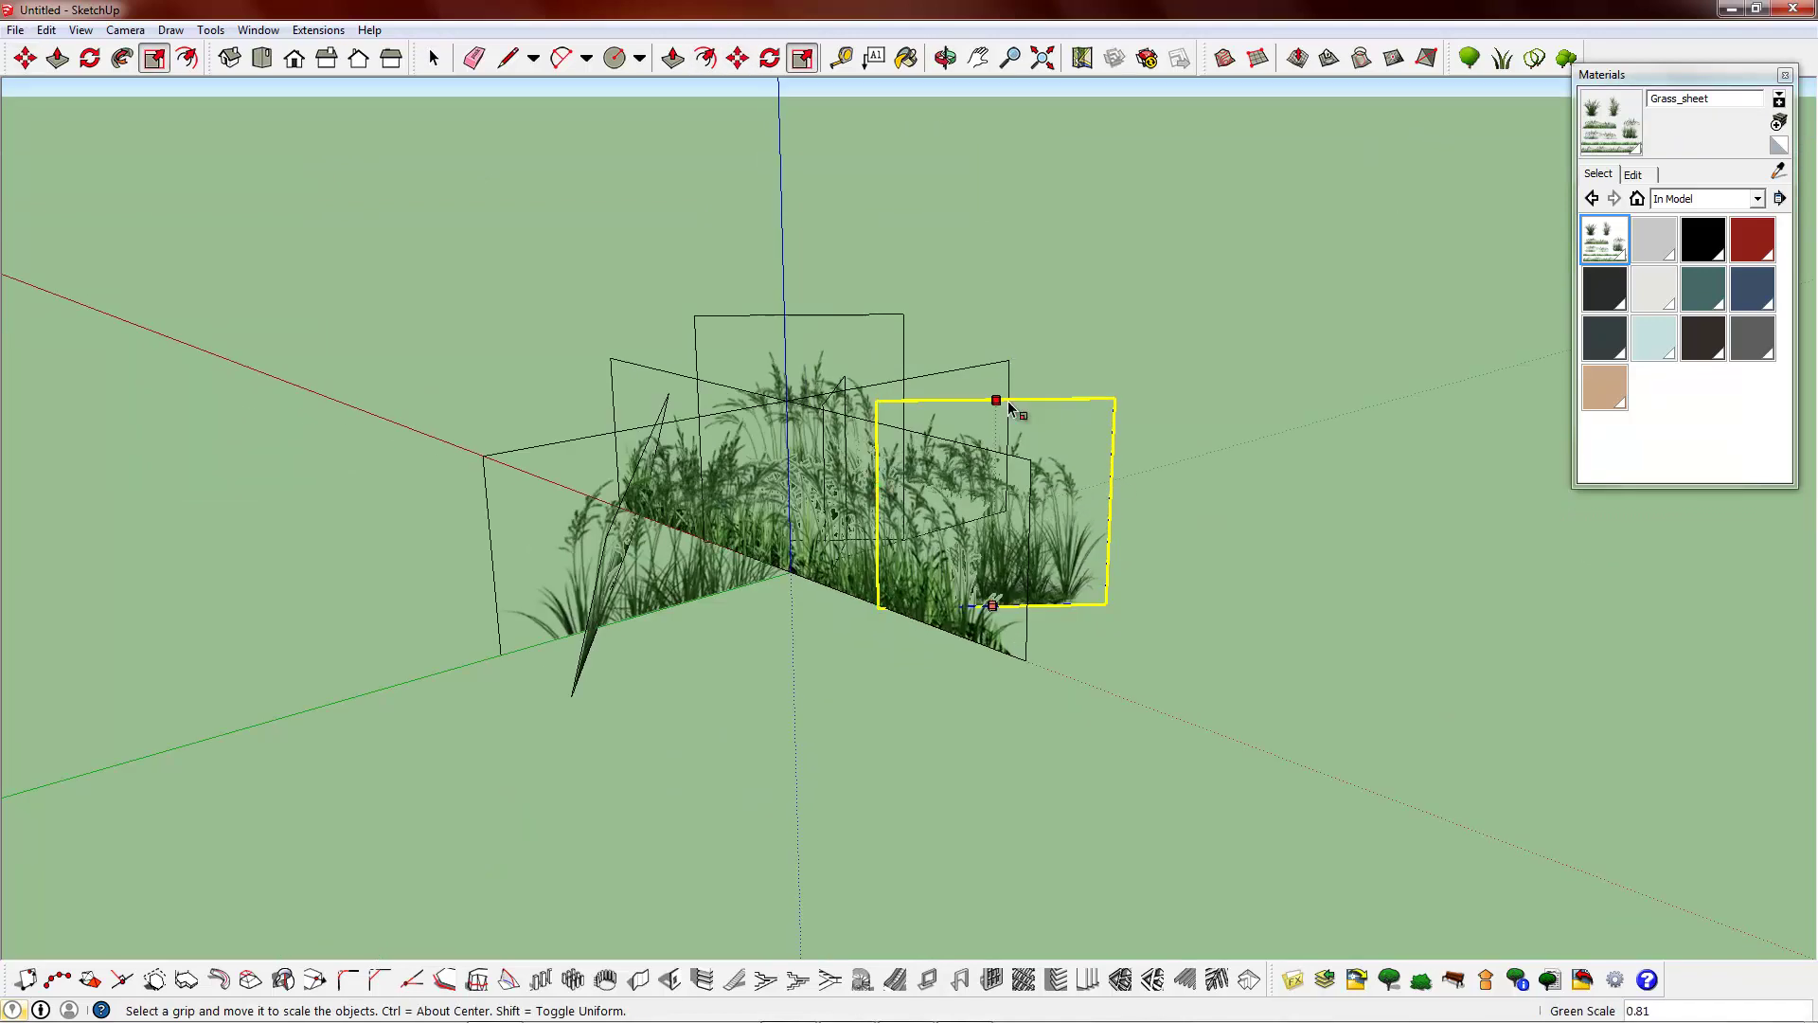
drag(1111, 500, 1201, 502)
key(space)
click(1099, 341)
- Turn the widened clump copy around its vertical axis and tilt it to an angle of 112°
middle_drag(787, 366, 805, 540)
click(1037, 578)
click(744, 60)
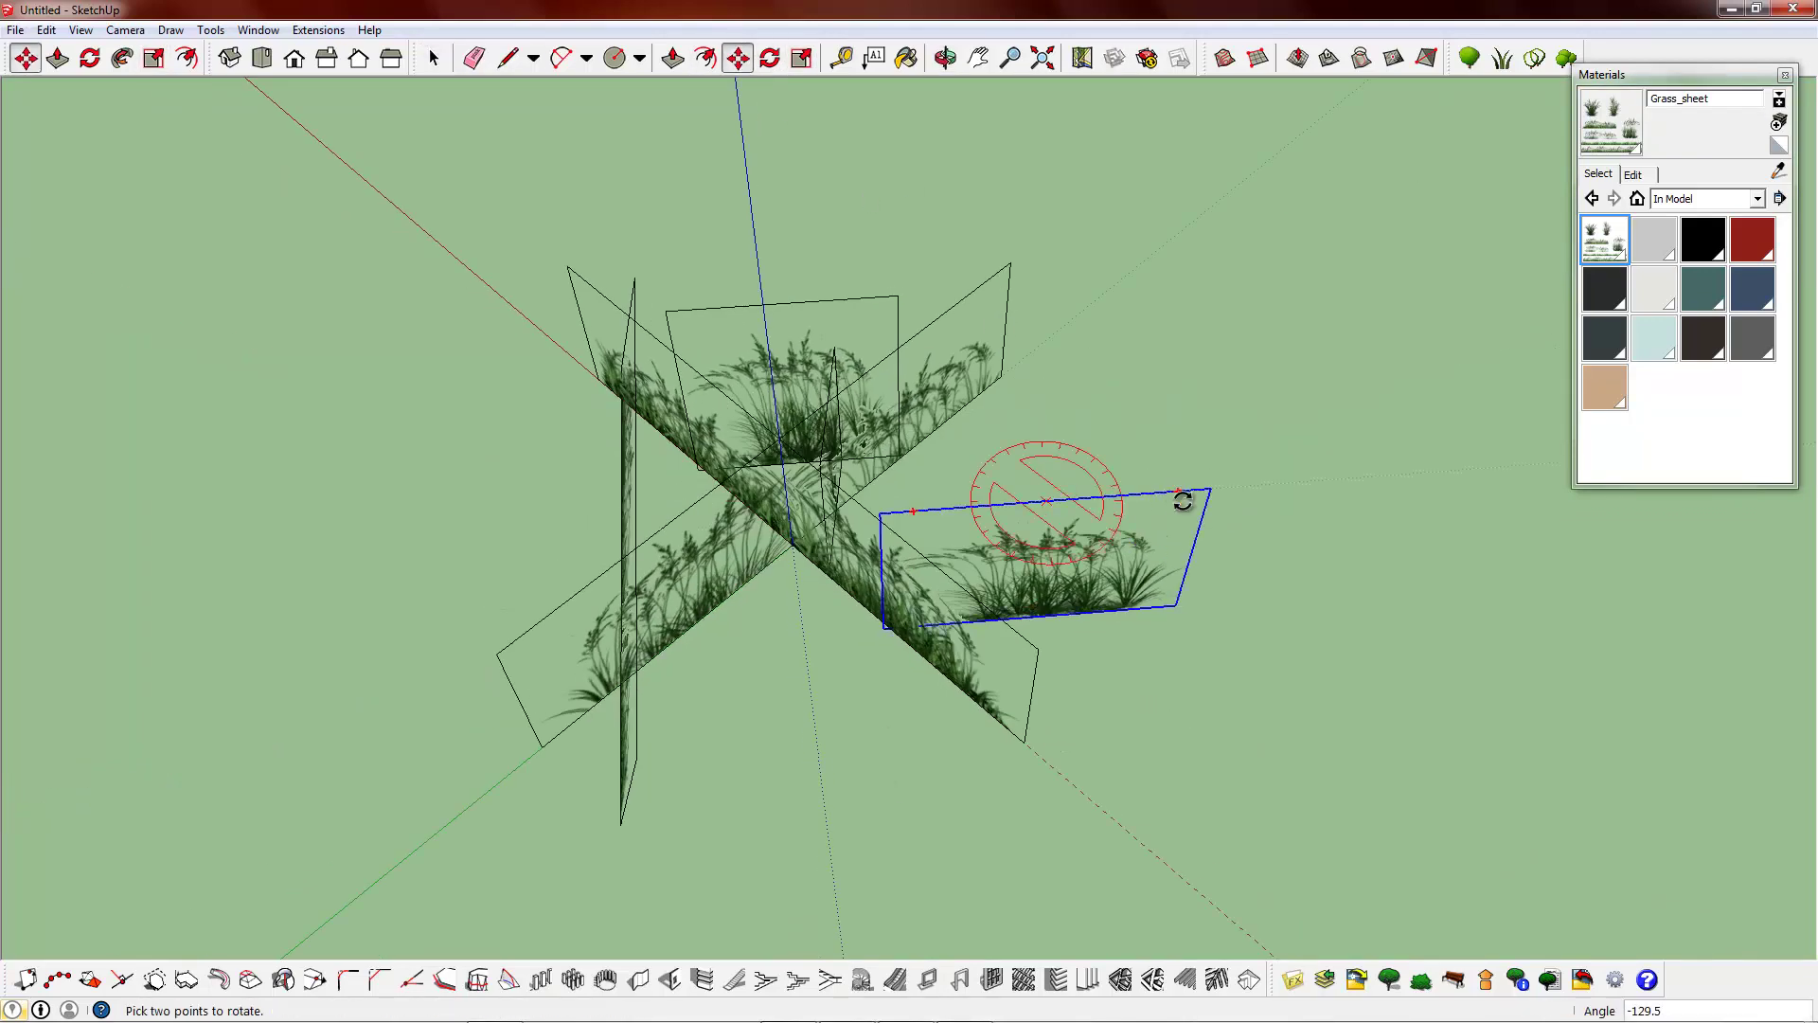
drag(1183, 499, 1040, 417)
middle_drag(1039, 417, 964, 304)
drag(1039, 538, 1006, 535)
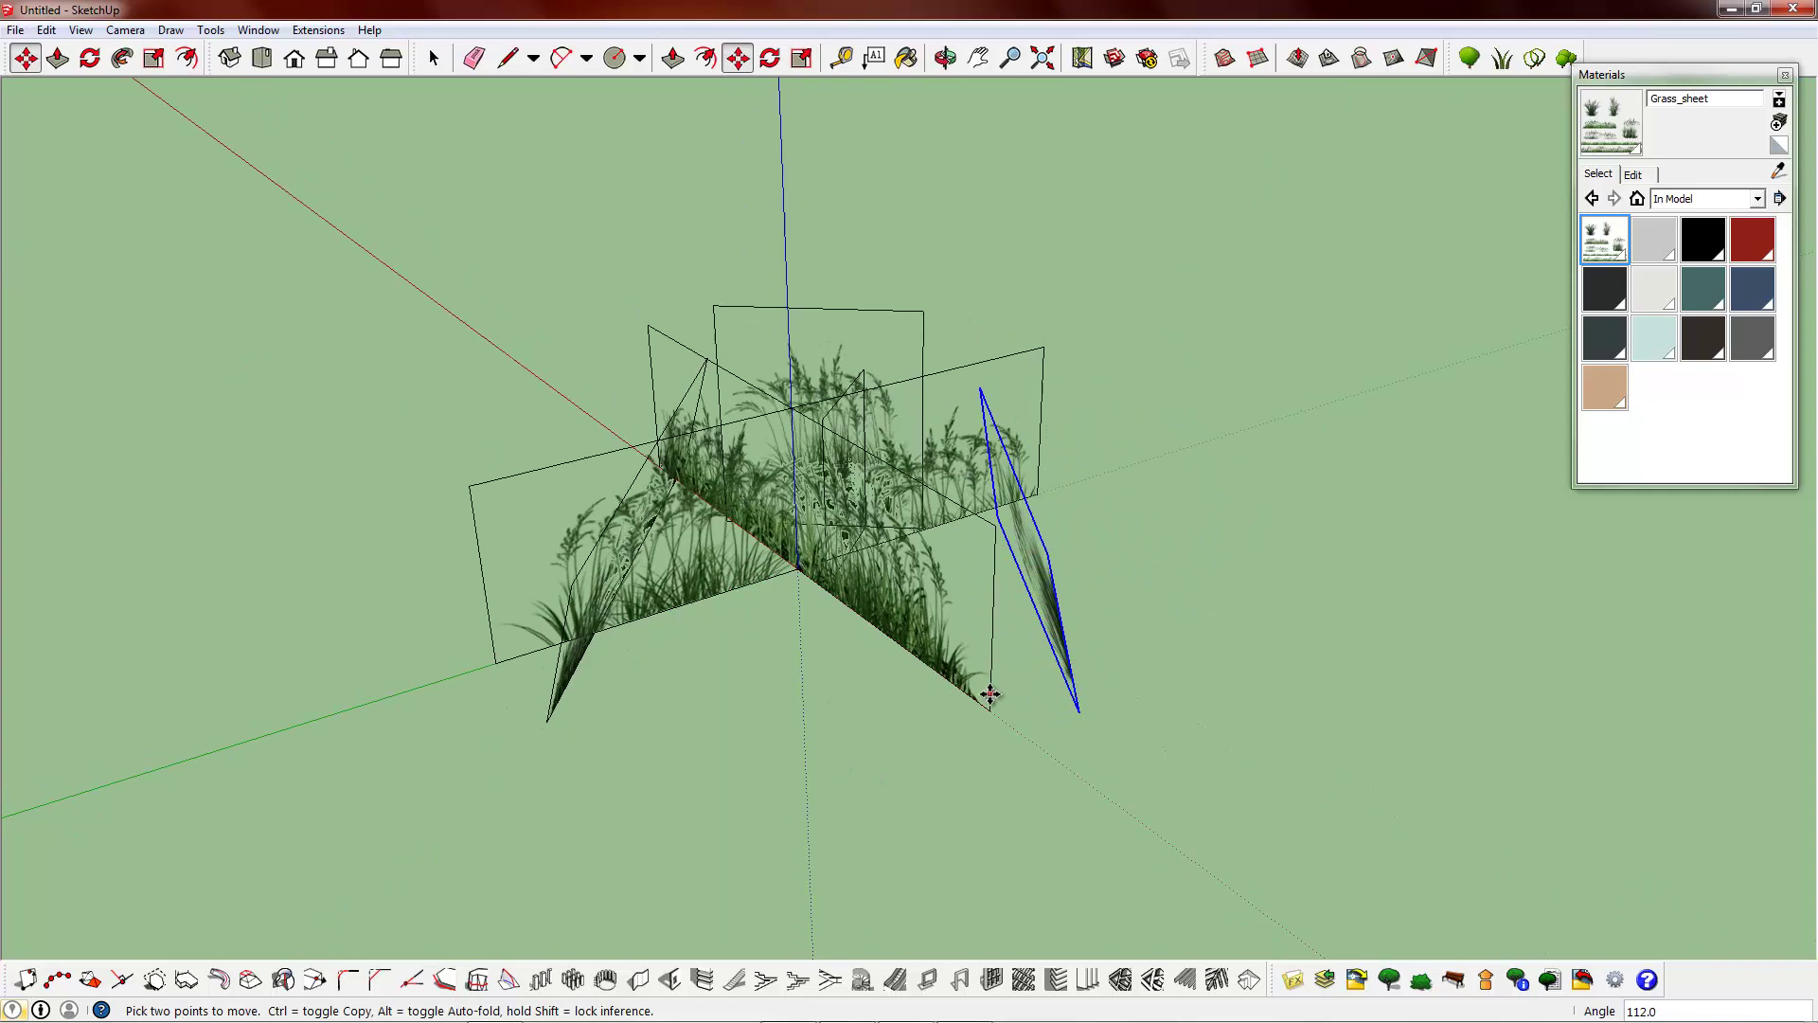
- Copy the tilted clump plane to another spot beside the crossed grass planes
middle_drag(990, 695, 1316, 734)
key(ctrl)
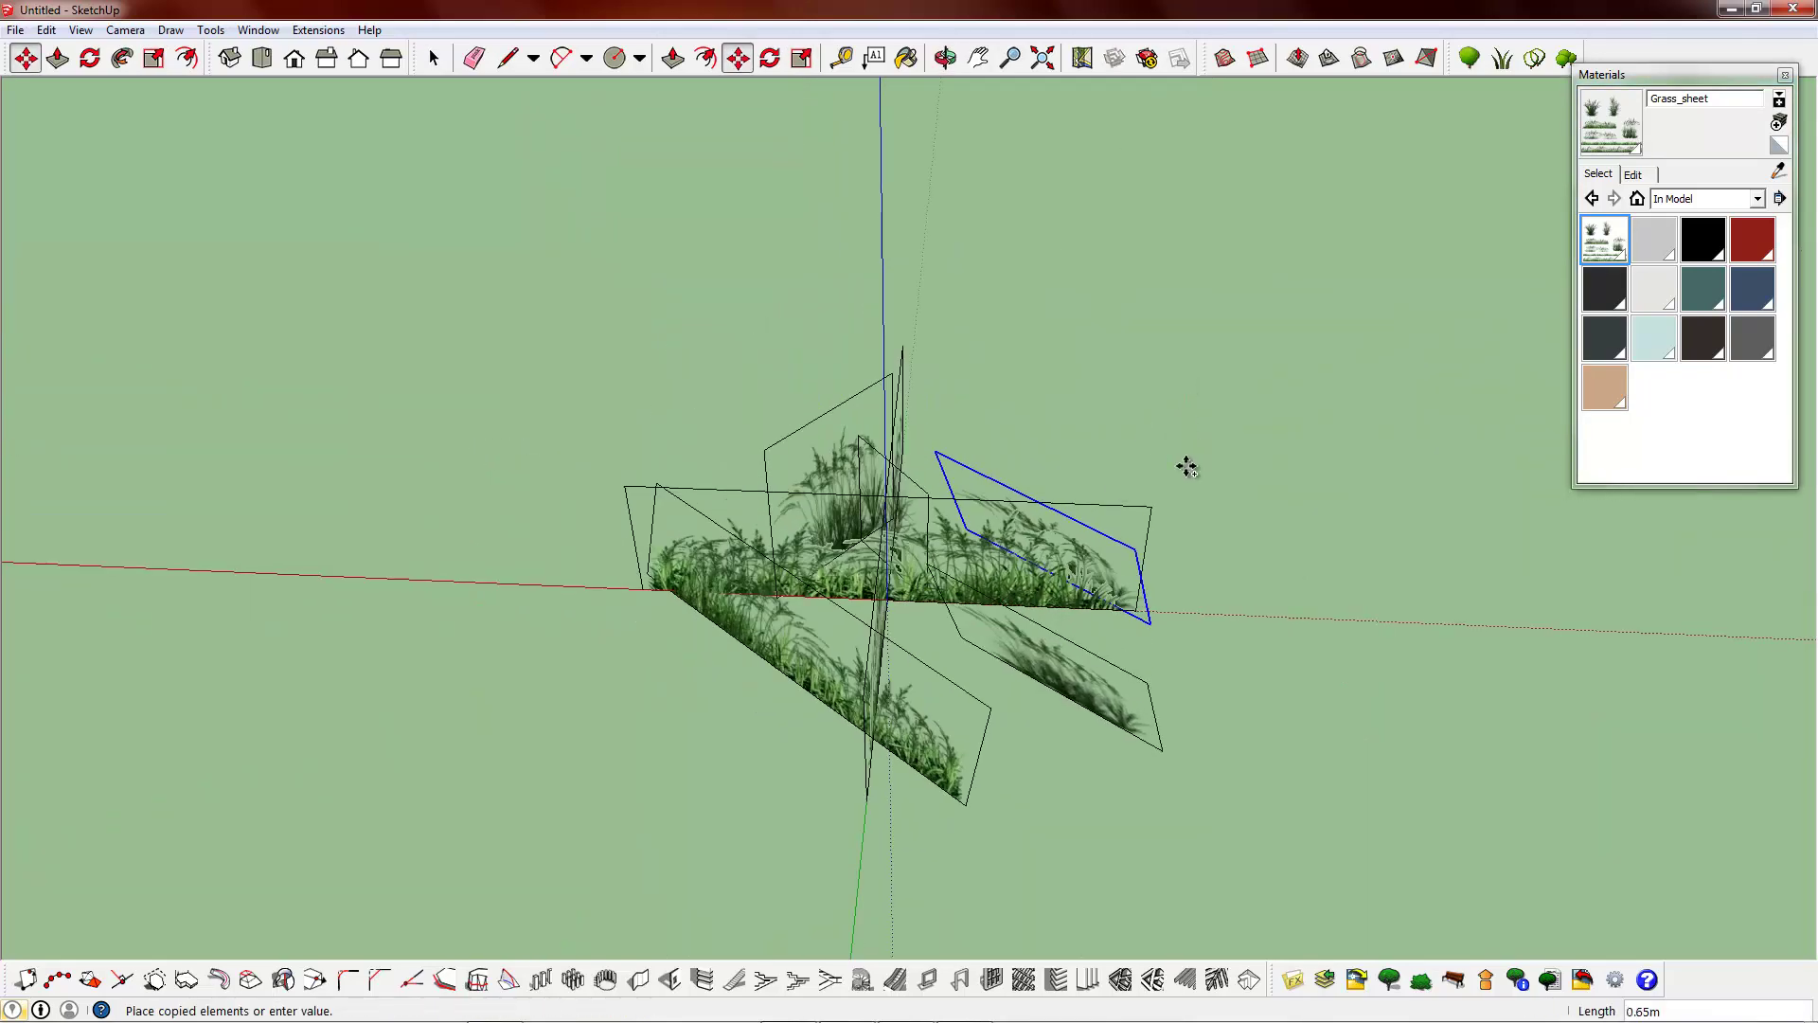
middle_drag(1042, 615, 953, 758)
key(space)
- Make two copies of the long grass plane rotated around the origin, the second by about 79.3°
click(1019, 703)
key(q)
click(1000, 591)
click(1037, 646)
key(ctrl)
click(1084, 595)
click(1000, 591)
click(1100, 596)
key(ctrl)
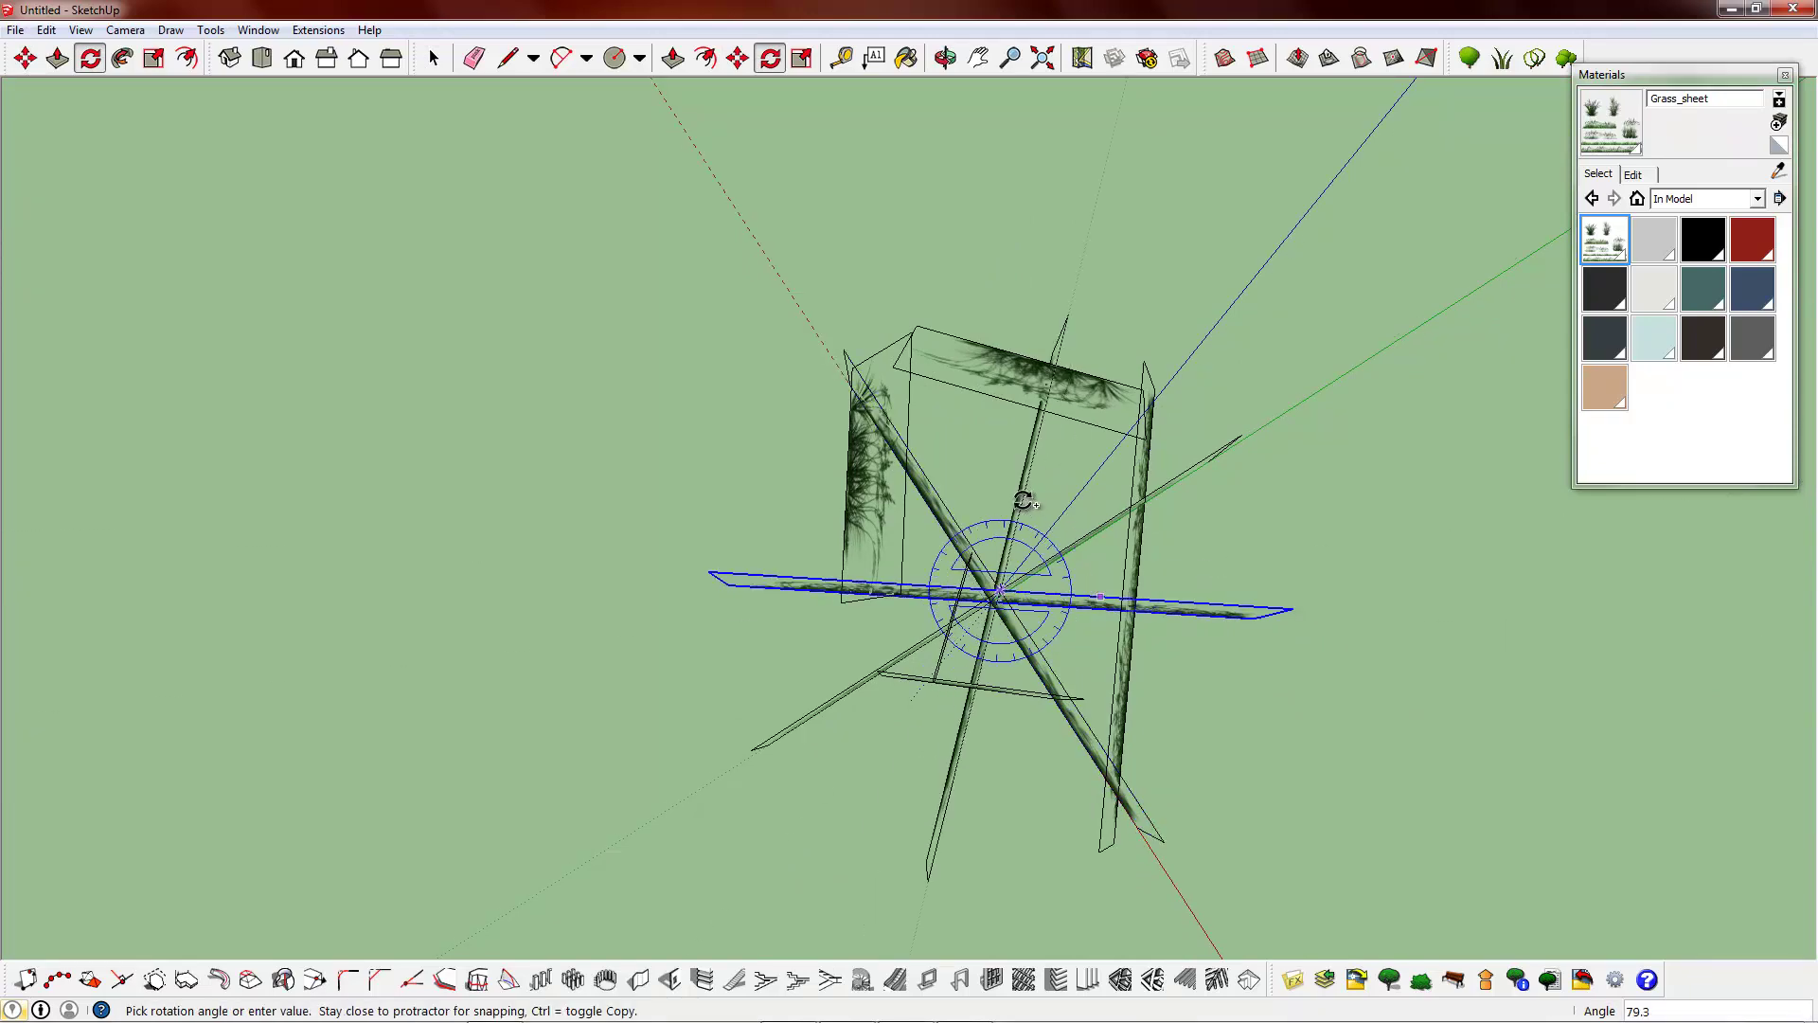
click(1023, 500)
- Scale the newest rotated long grass plane to 1.29 of its height
middle_drag(1023, 500, 540, 445)
click(154, 58)
drag(861, 479, 862, 416)
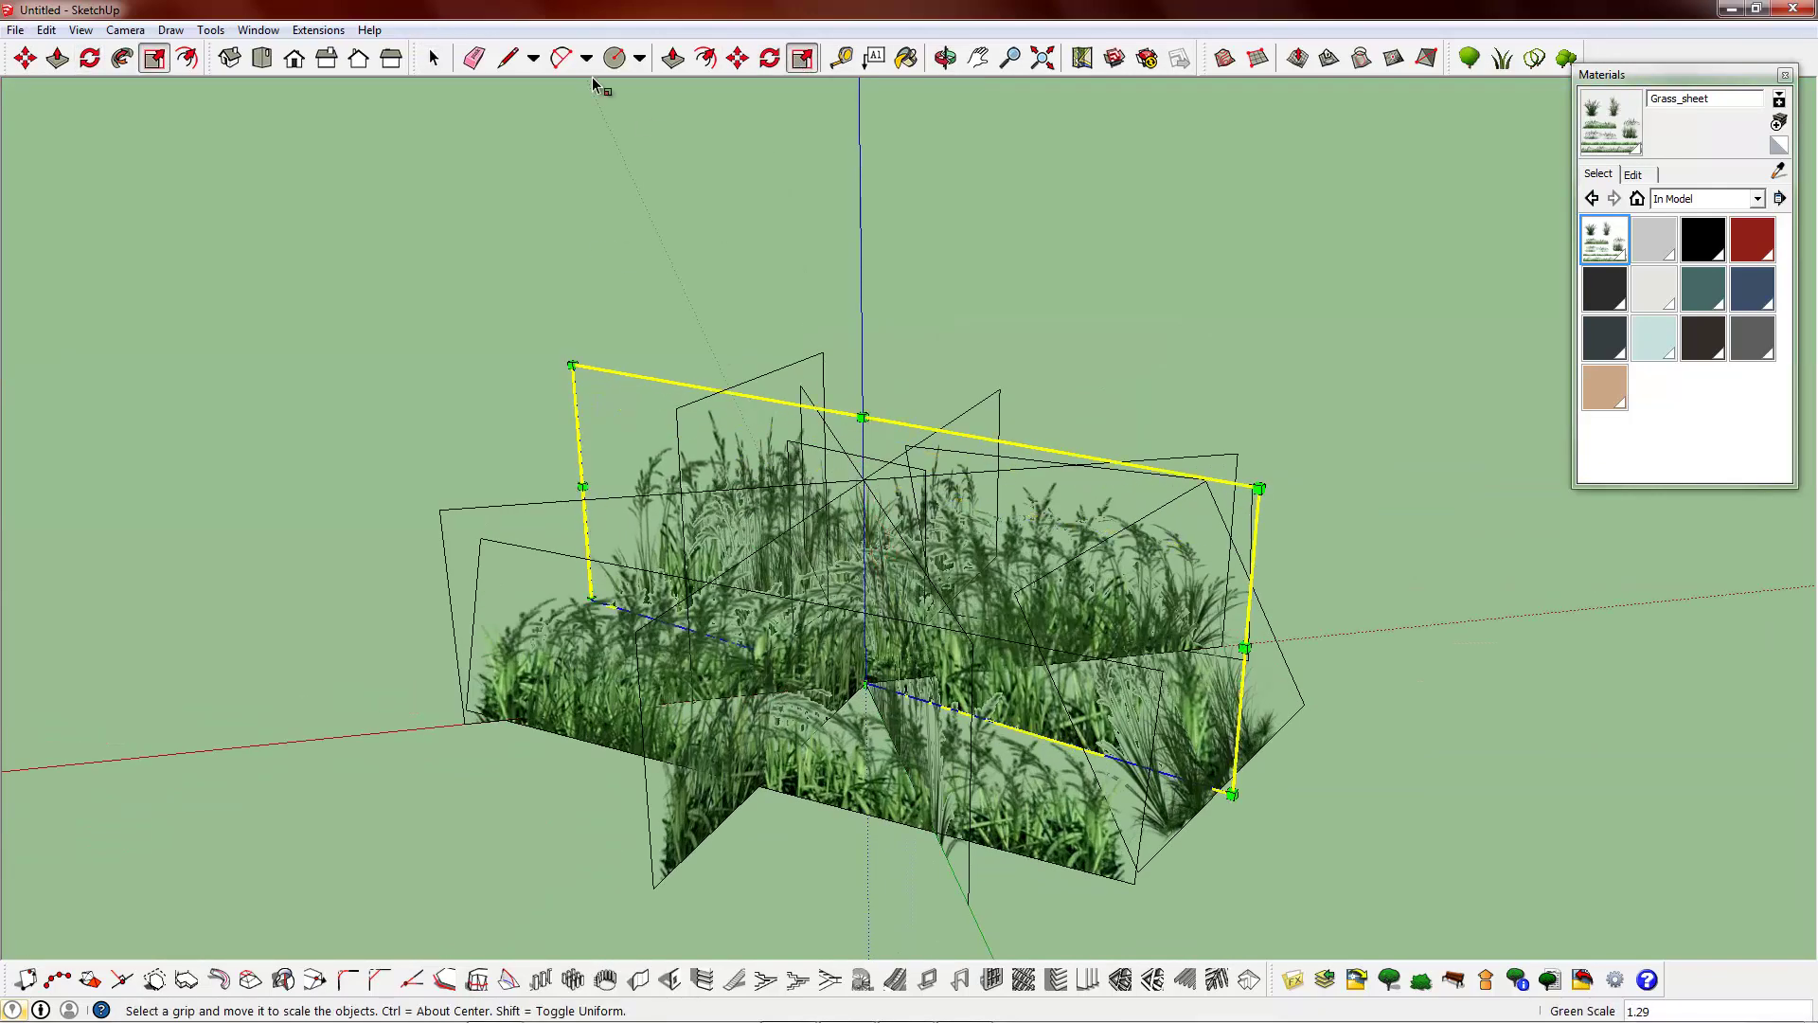
- Lengthen the long grass plane on the red axis by scaling it about its centre
click(434, 58)
click(495, 532)
click(153, 57)
ctrl+drag(453, 615, 399, 622)
- Reduce the height of the tall rotated long grass plane slightly
click(434, 58)
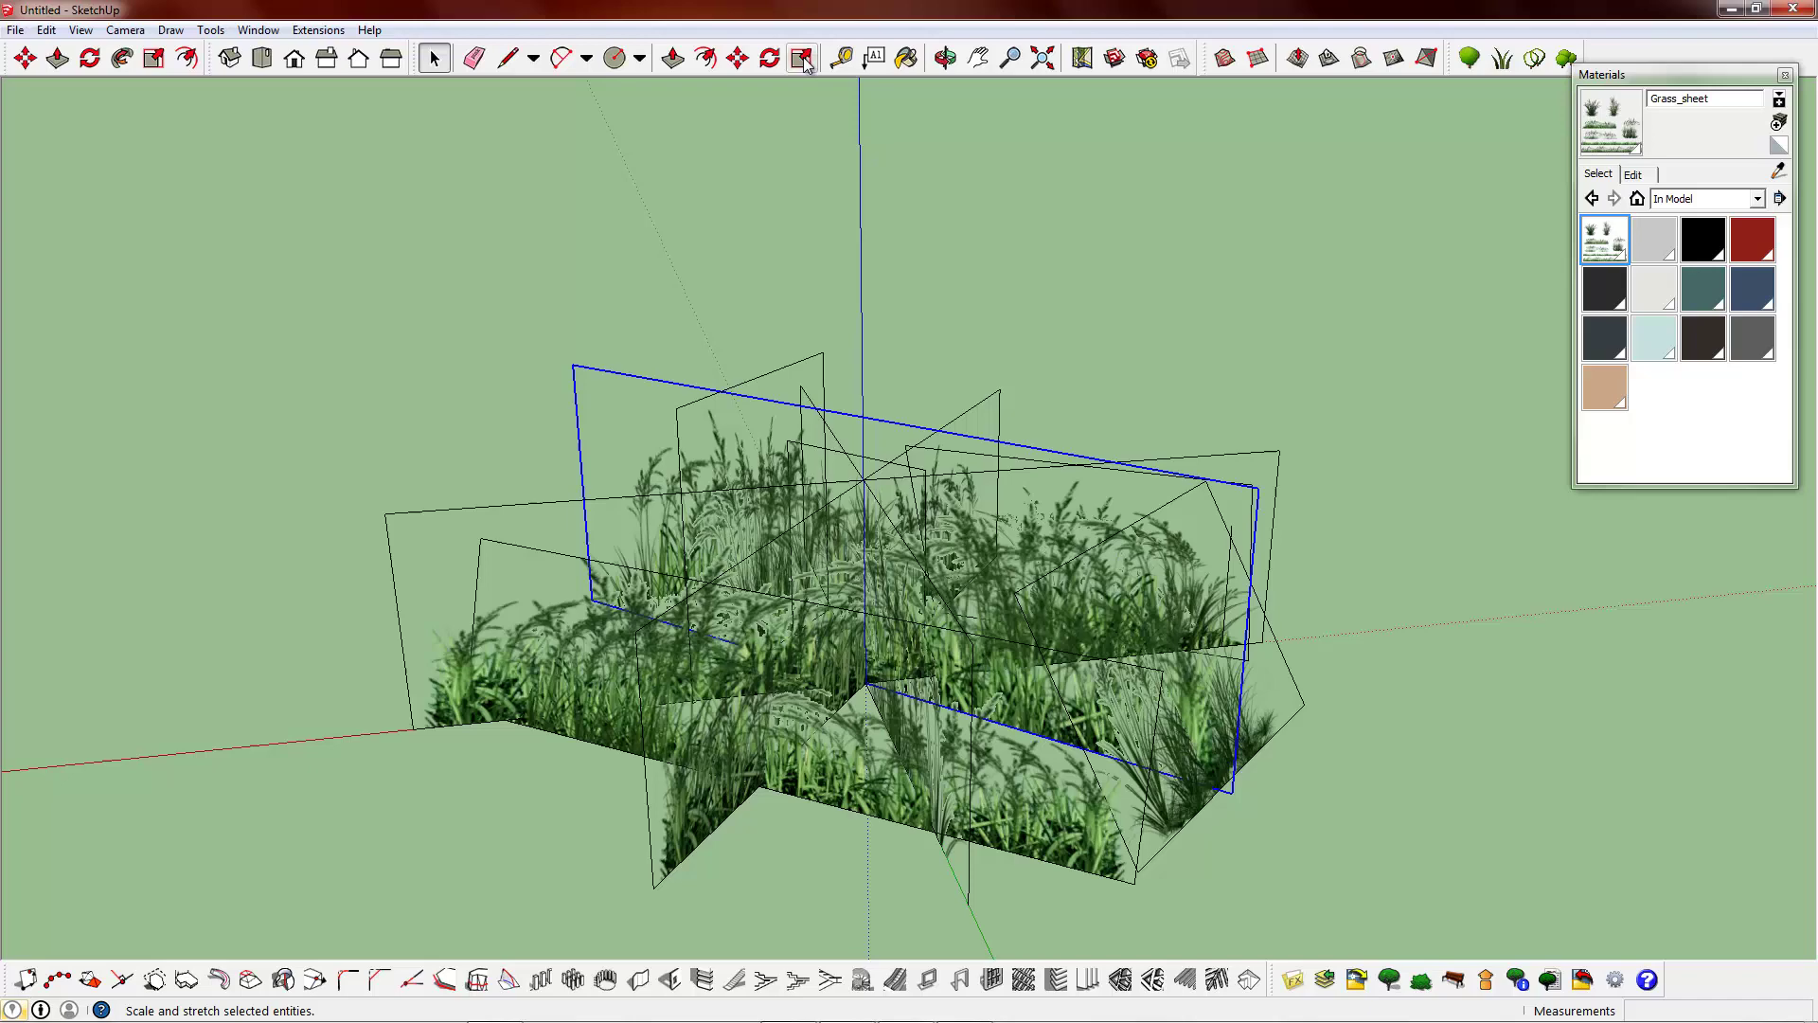
click(804, 60)
drag(863, 417, 861, 453)
- Make a rotated copy of the tilted clump plane outside the grass cluster
middle_drag(720, 606, 1478, 559)
click(722, 592)
click(770, 59)
click(506, 698)
key(ctrl)
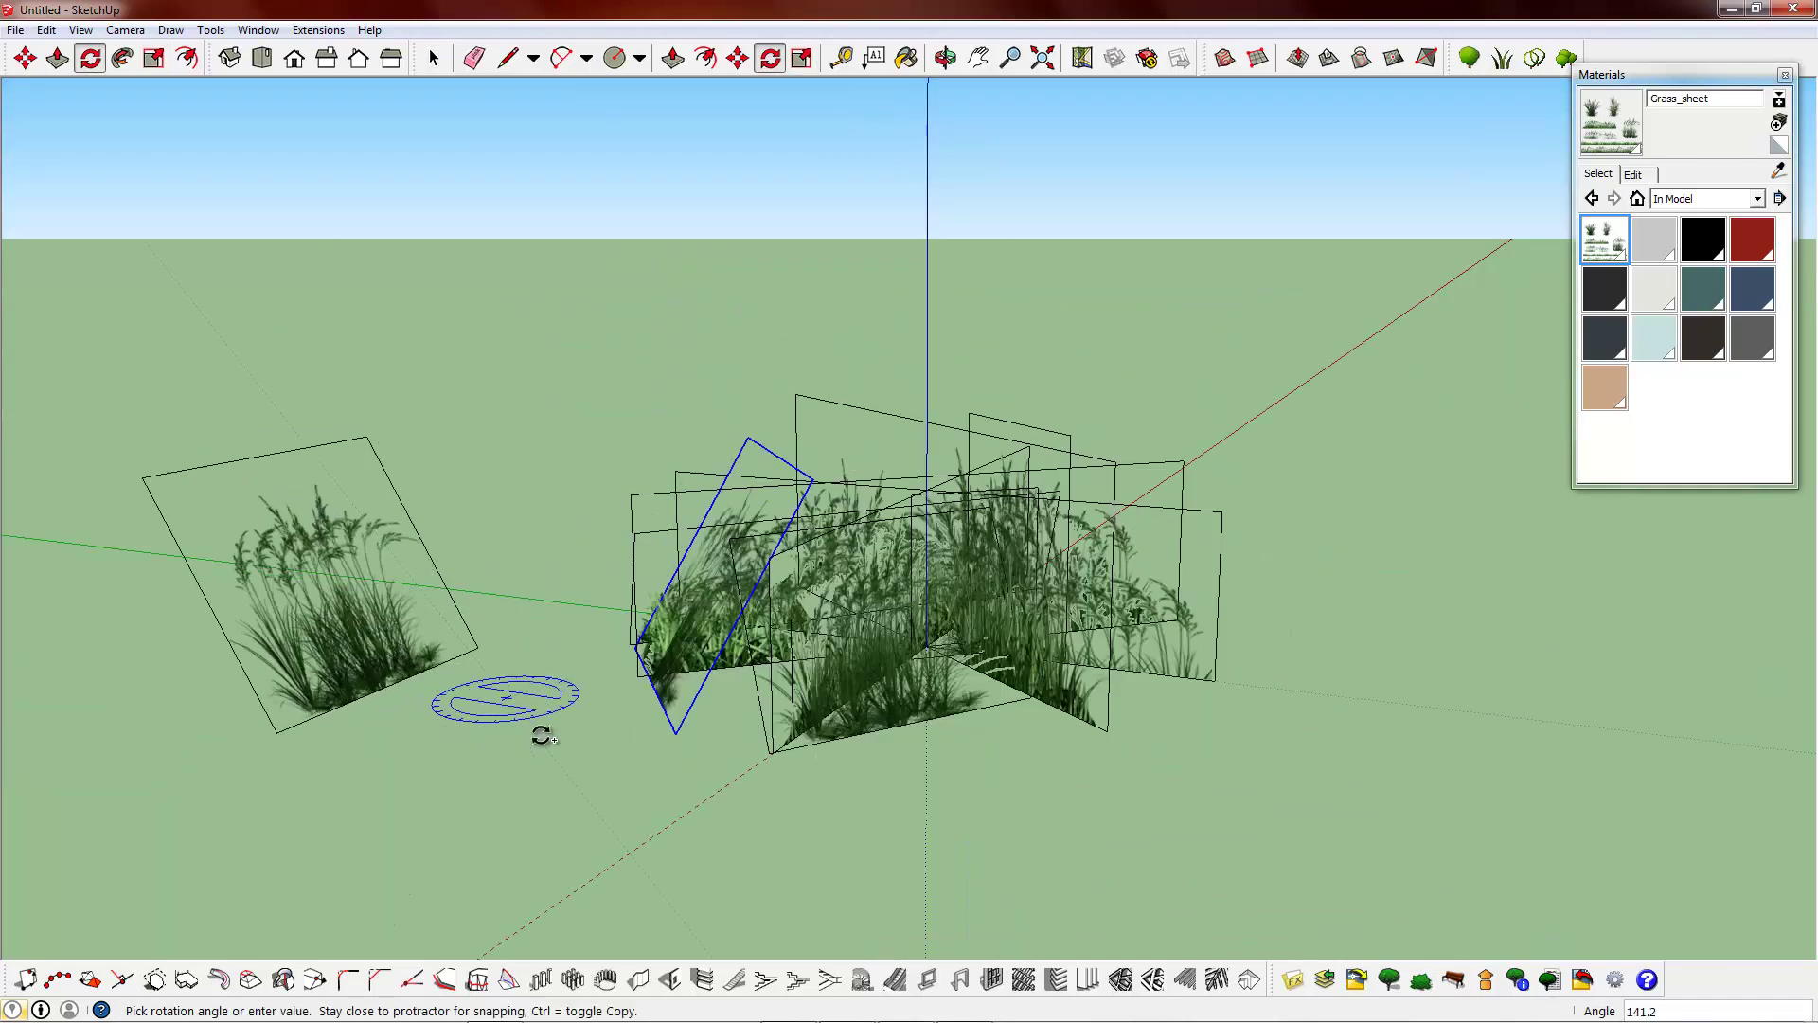
click(422, 719)
key(space)
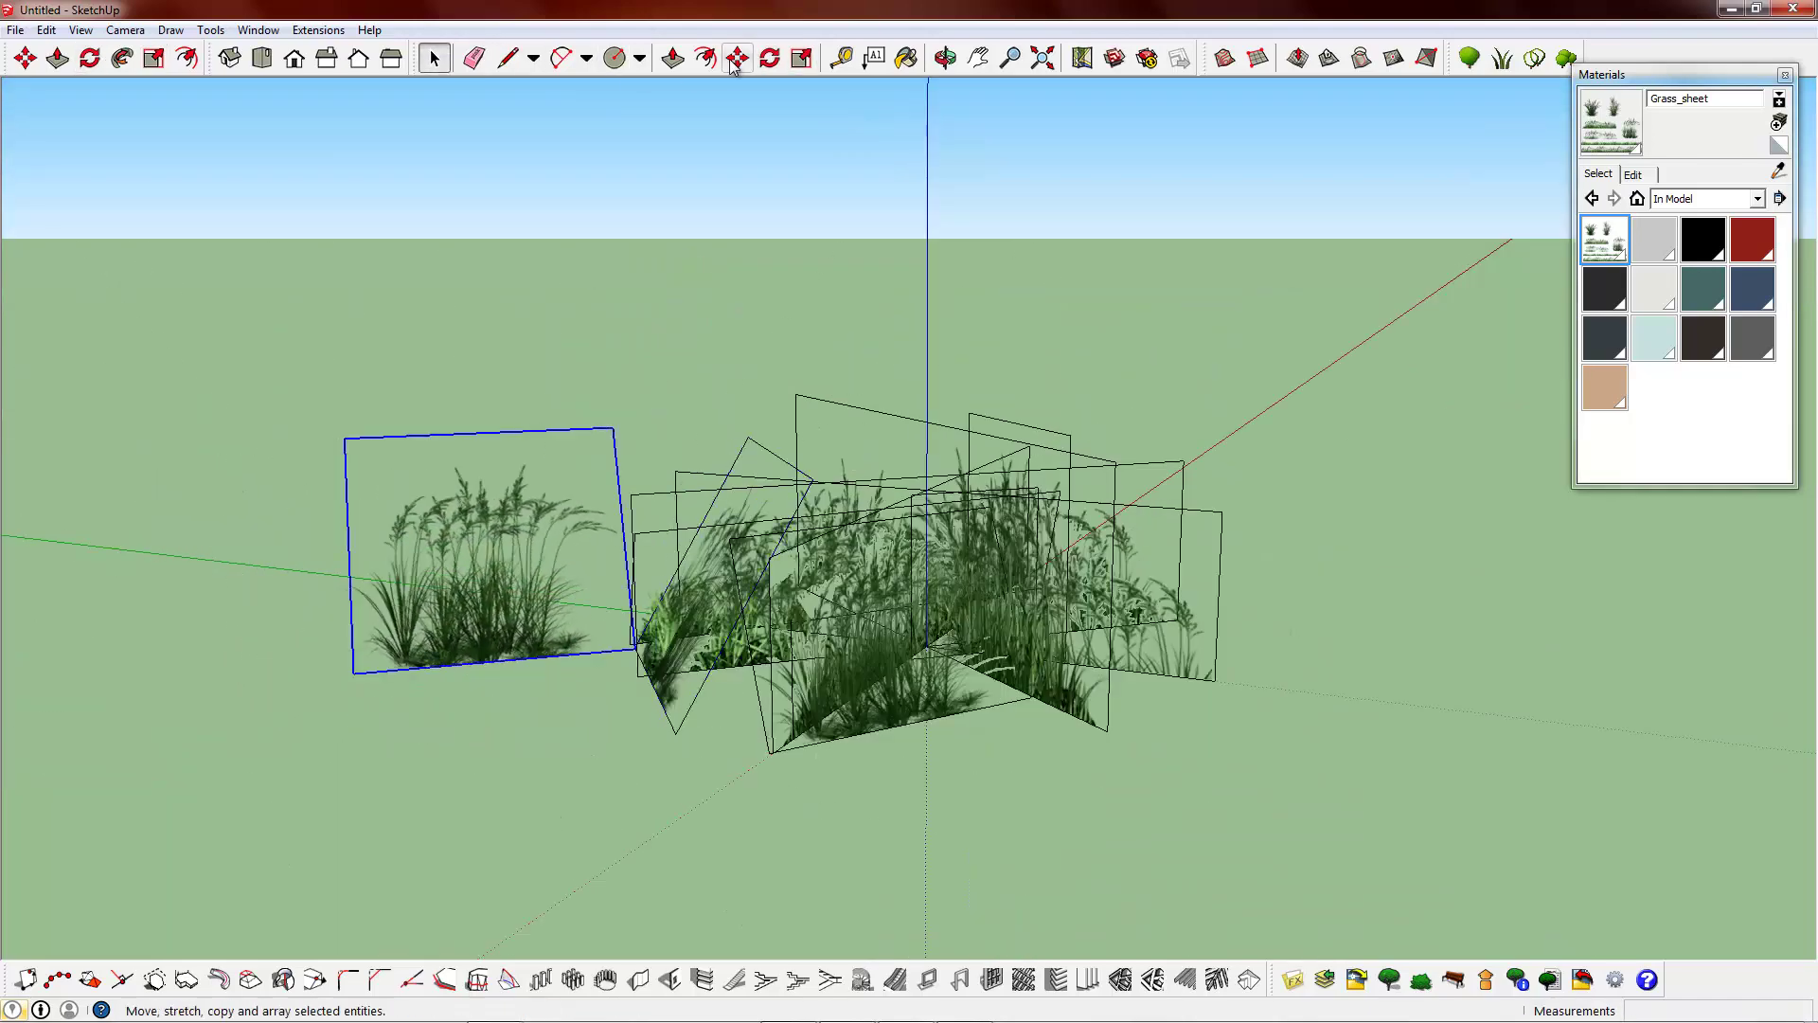
- Move the rotated clump copy in against the outer edge of the grass cluster
click(736, 62)
middle_drag(748, 284, 663, 531)
click(620, 125)
click(752, 217)
middle_drag(615, 616, 388, 644)
key(space)
click(504, 279)
- Copy another tilted clump plane across to the opposite side of the grass cluster
middle_drag(805, 587, 633, 408)
scroll(634, 408, down, 1)
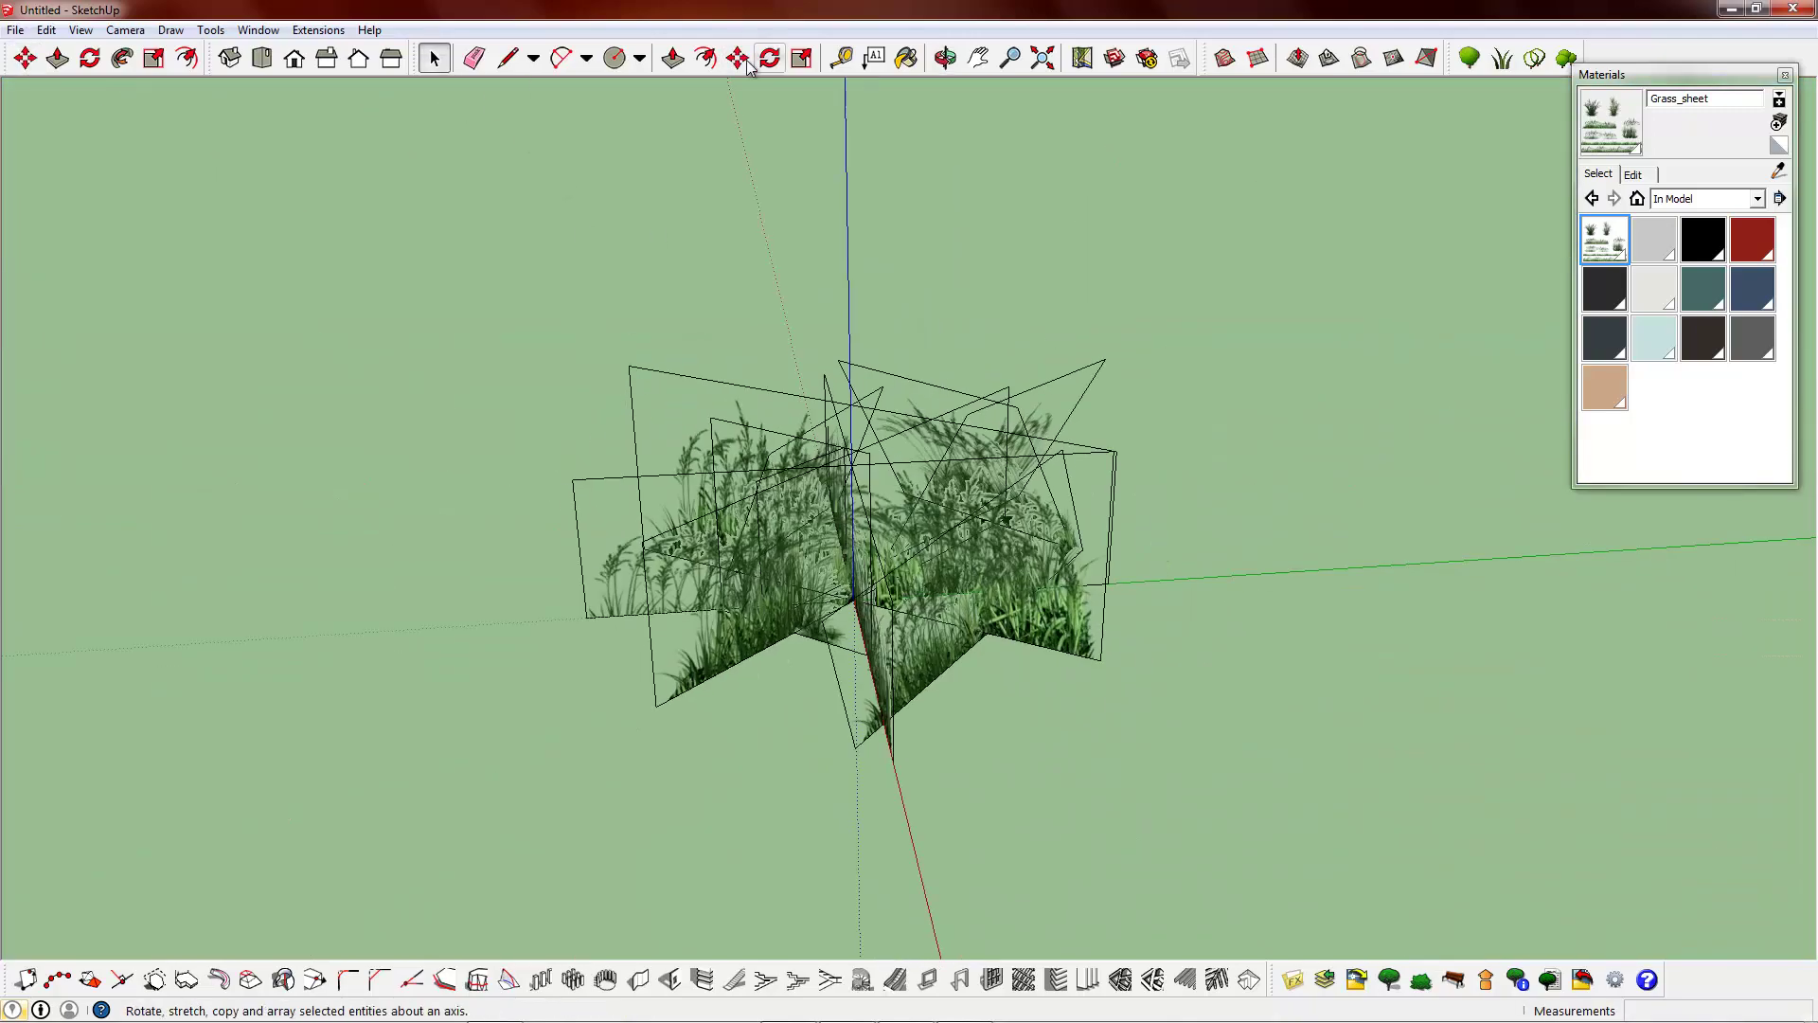
middle_drag(829, 227, 900, 395)
click(901, 395)
key(m)
middle_drag(966, 284, 1148, 414)
scroll(1149, 414, down, 2)
key(ctrl)
click(1205, 319)
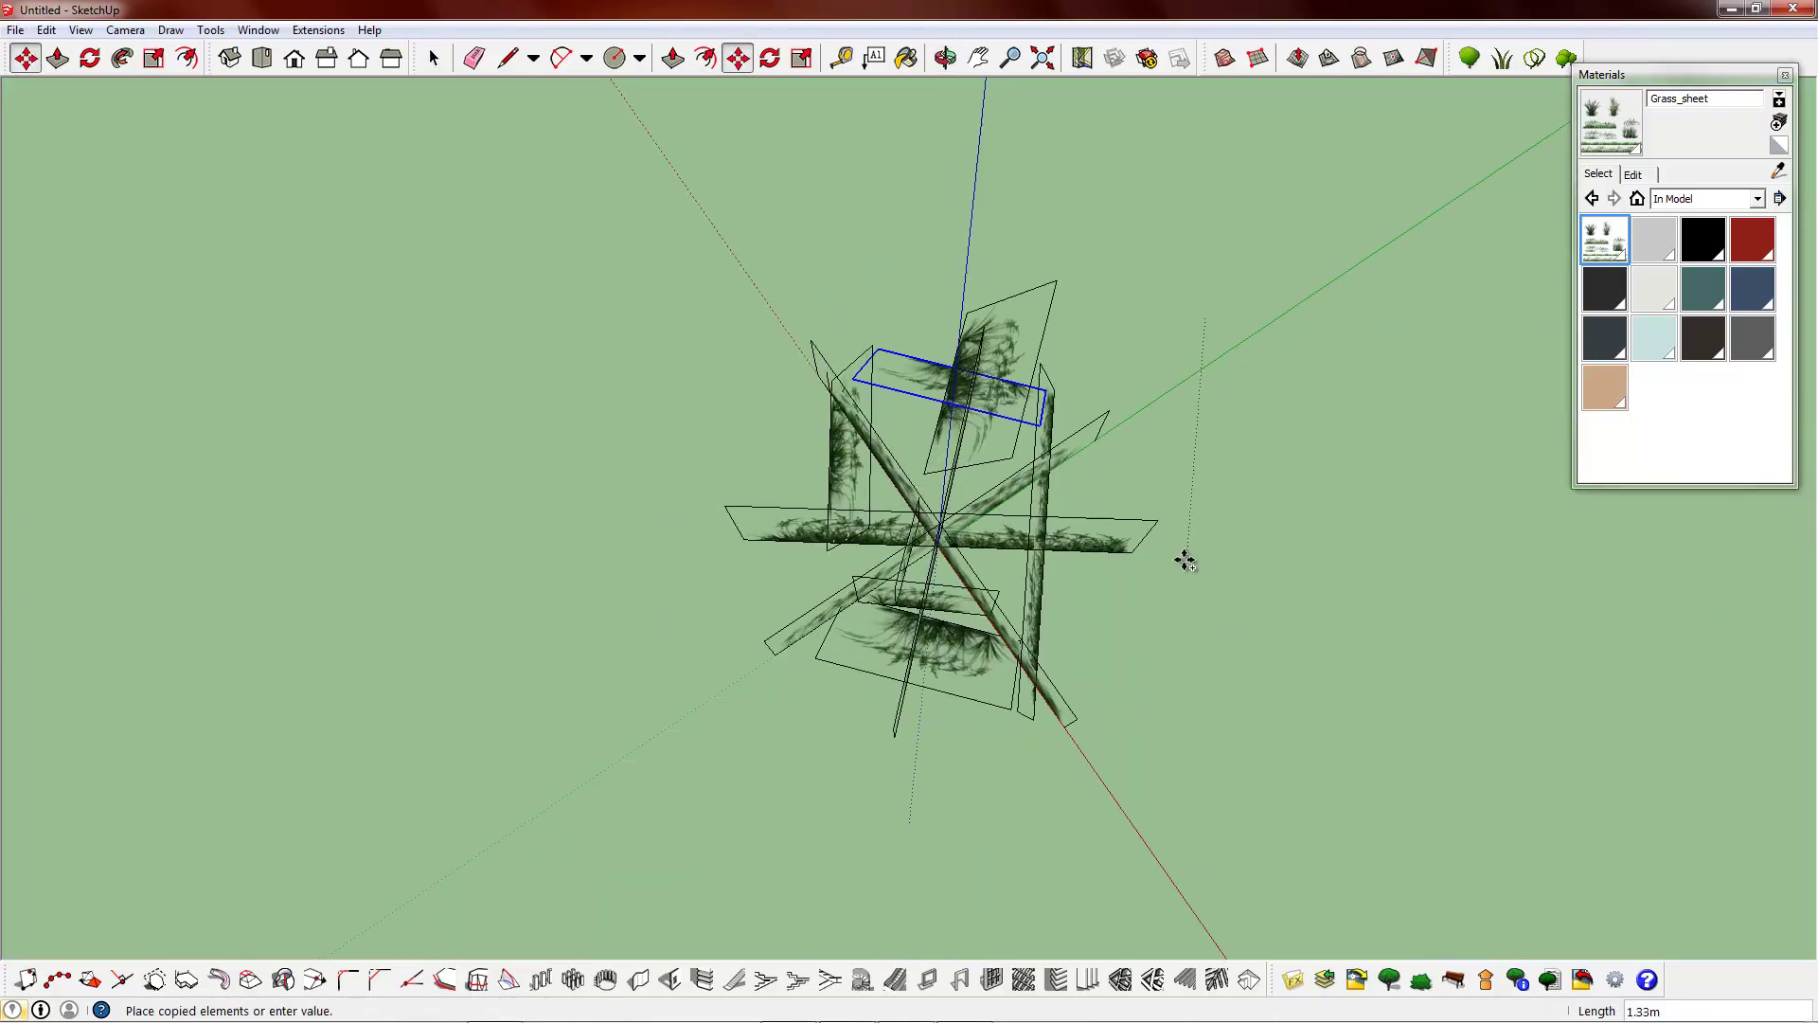
click(1169, 617)
- Rotate the new clump copy around the vertical axis and move it about 1.13 m to cross the neighbouring tilted clump
middle_drag(1155, 635, 739, 502)
key(q)
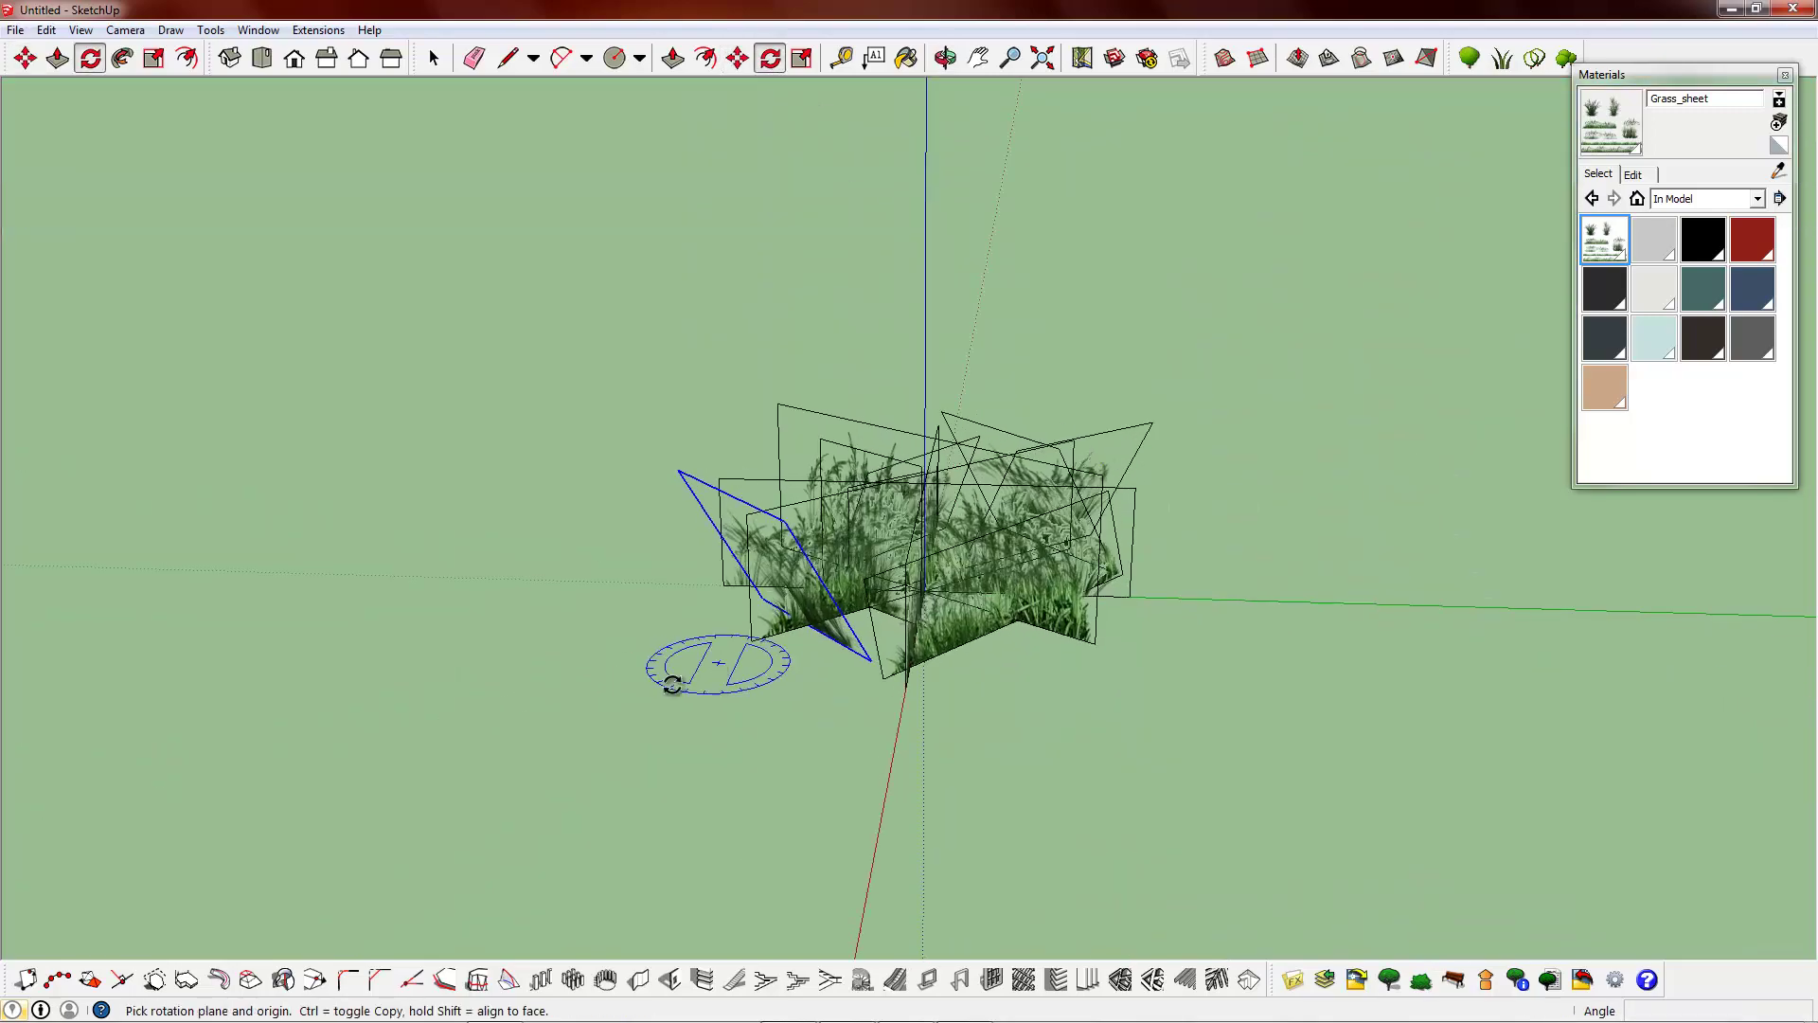
click(705, 706)
click(649, 641)
key(m)
middle_drag(748, 569, 848, 687)
click(923, 688)
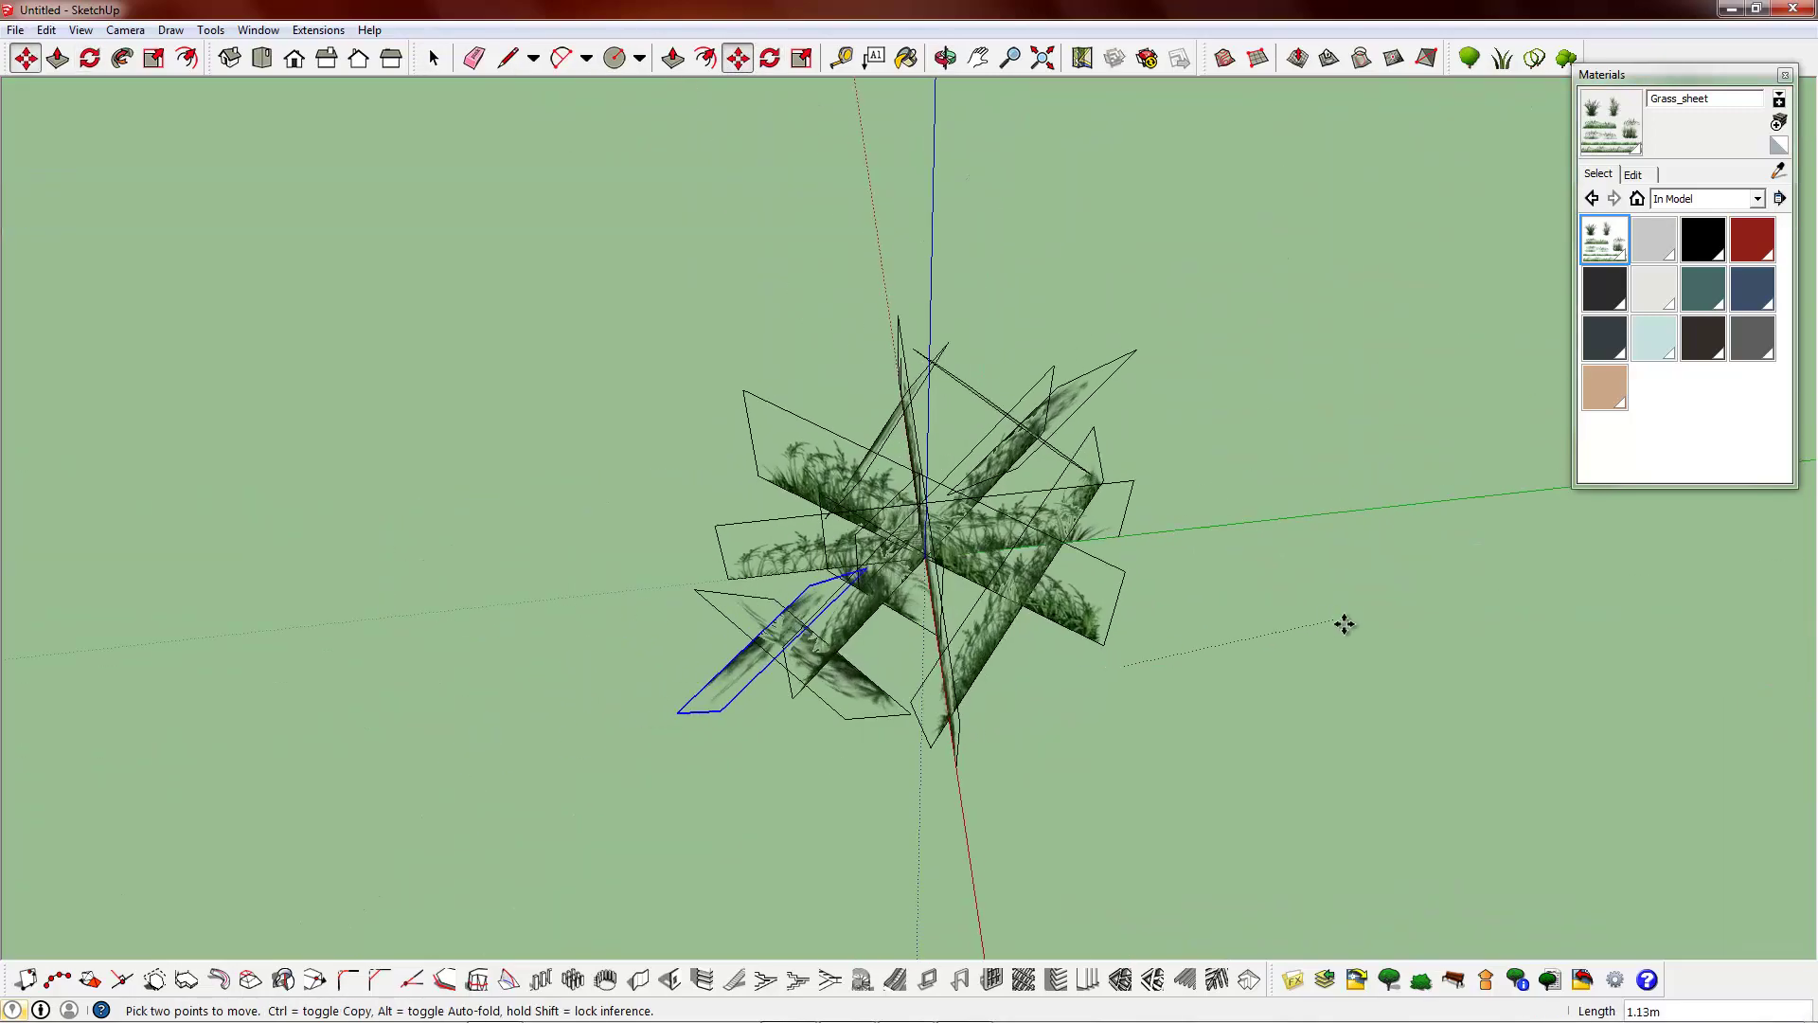
- Hide the edges and examine the grass cluster from above for gaps
middle_drag(1314, 661, 853, 398)
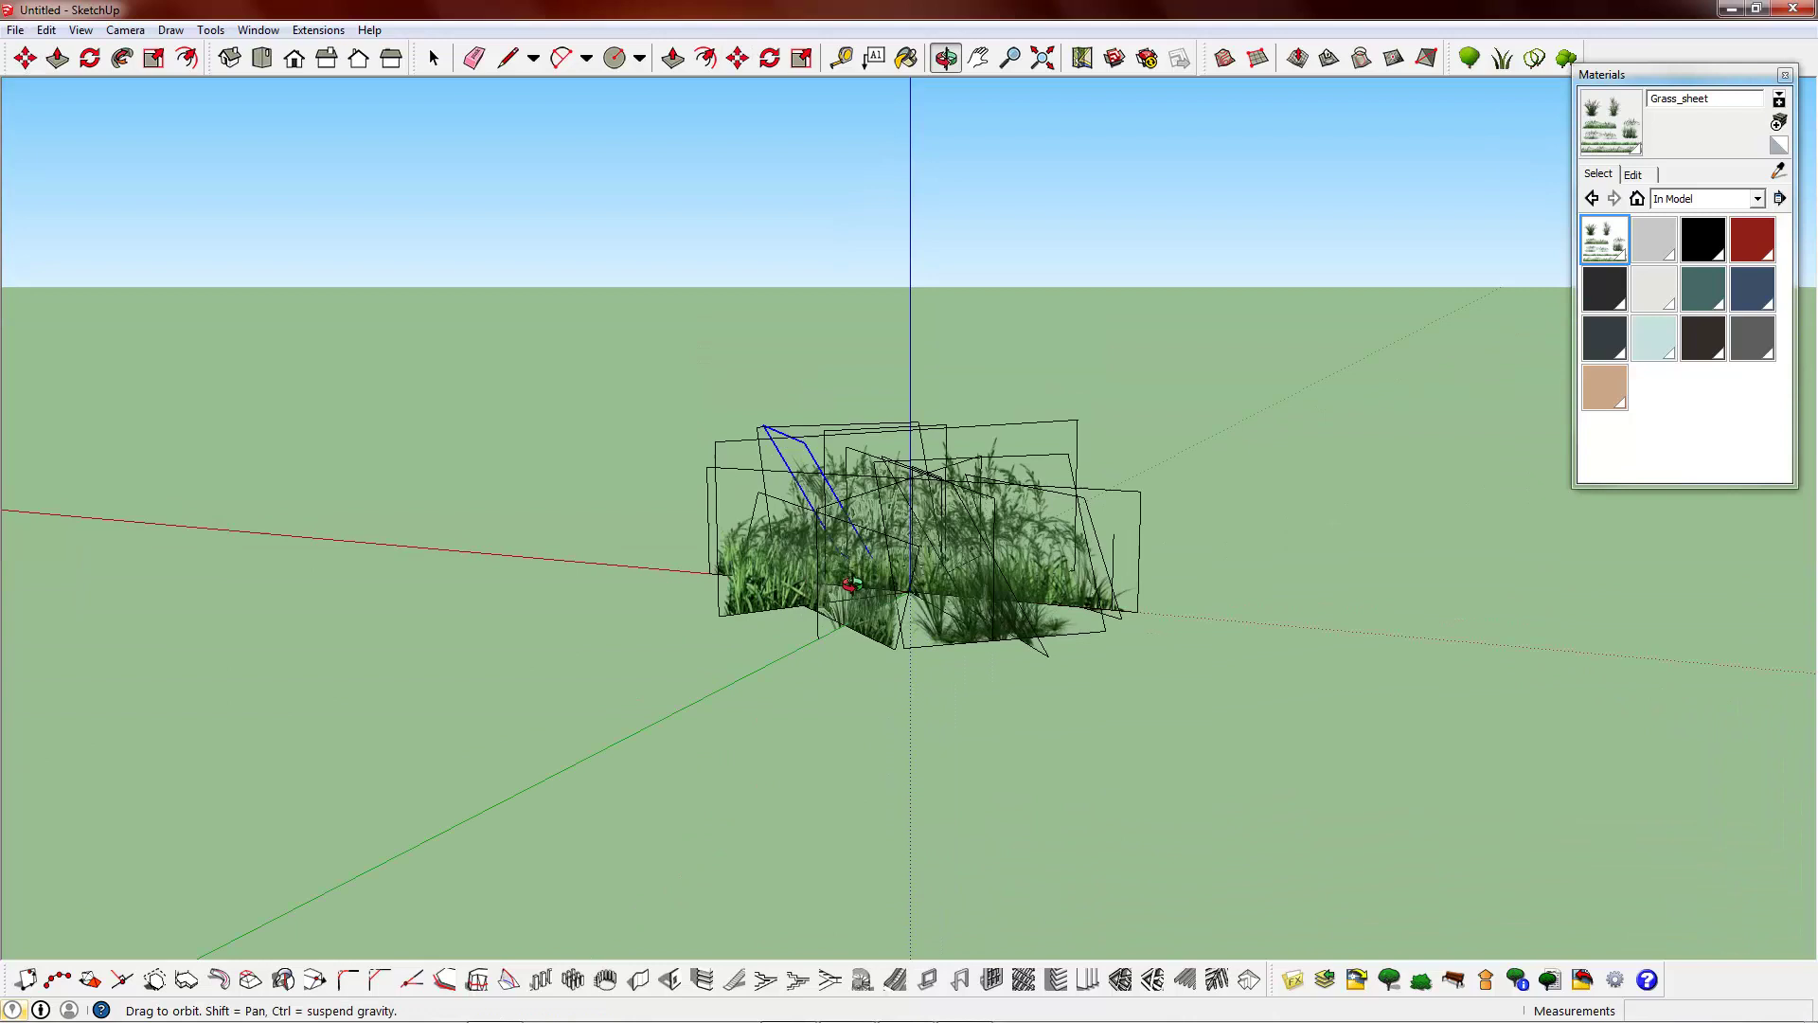
click(435, 58)
click(679, 455)
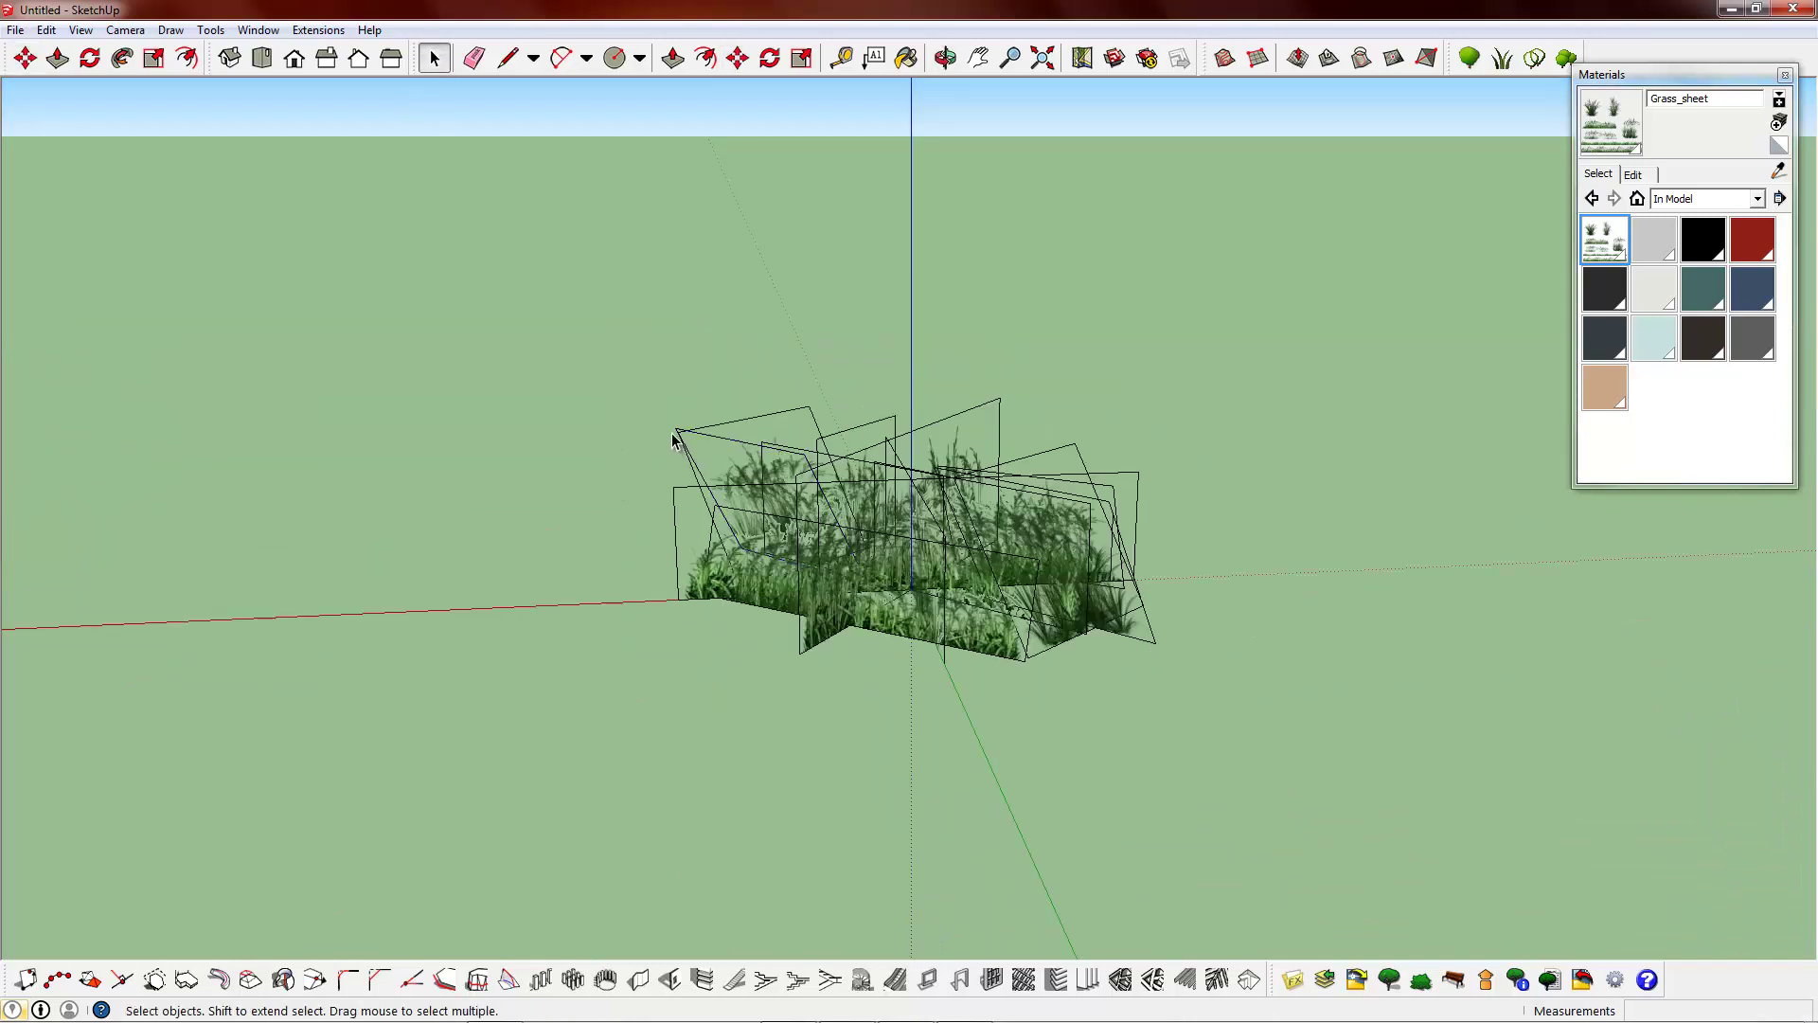
click(81, 29)
mouse_move(142, 252)
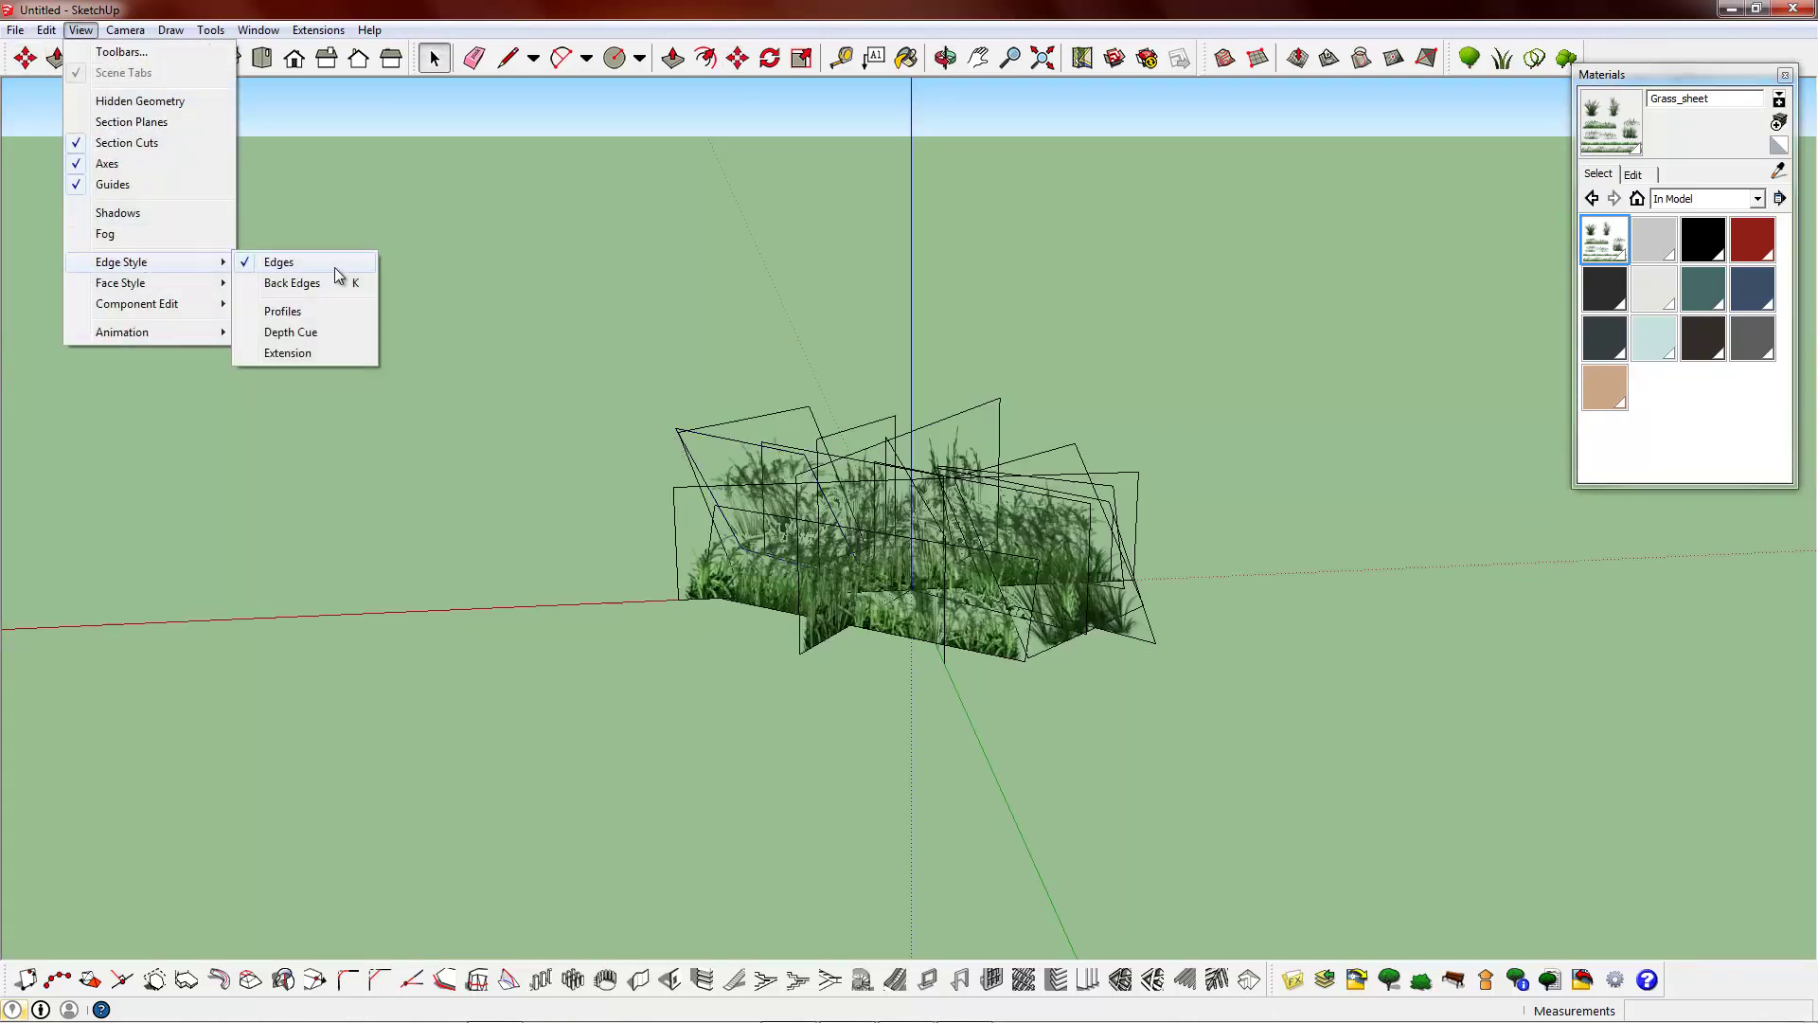
click(303, 256)
middle_drag(843, 507, 914, 575)
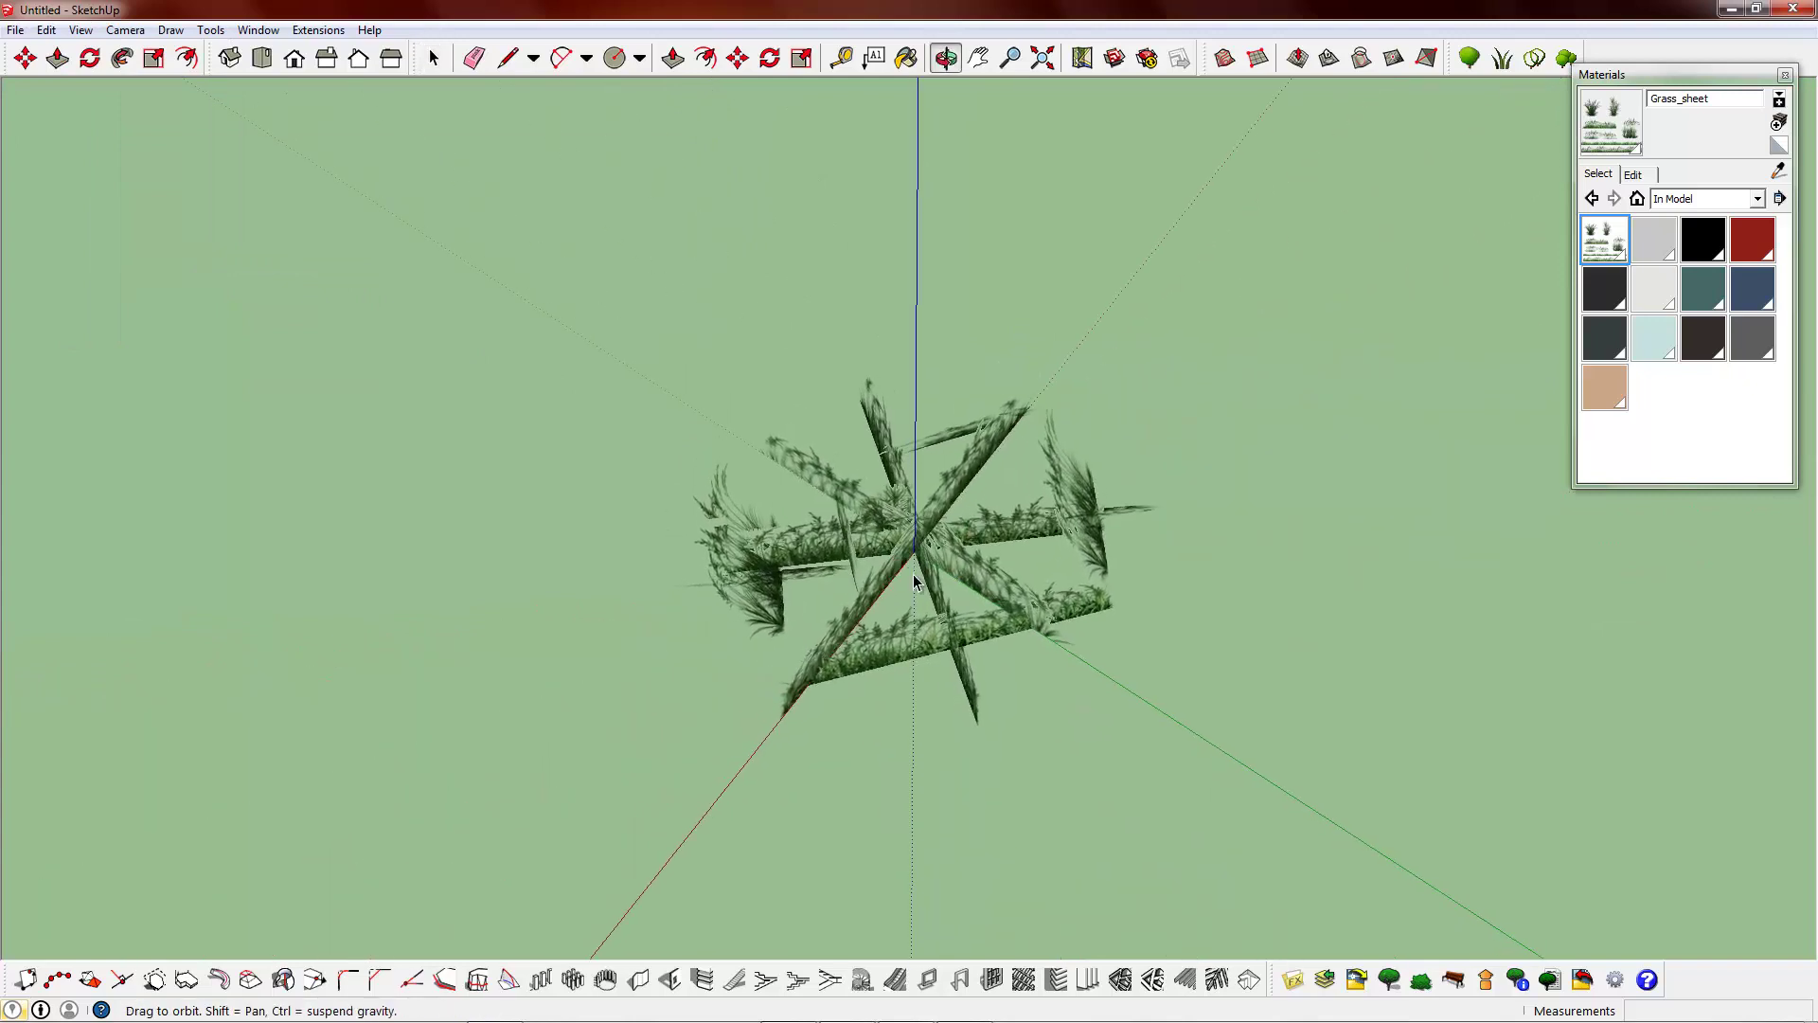
- Show the edges of the grass planes again
click(80, 29)
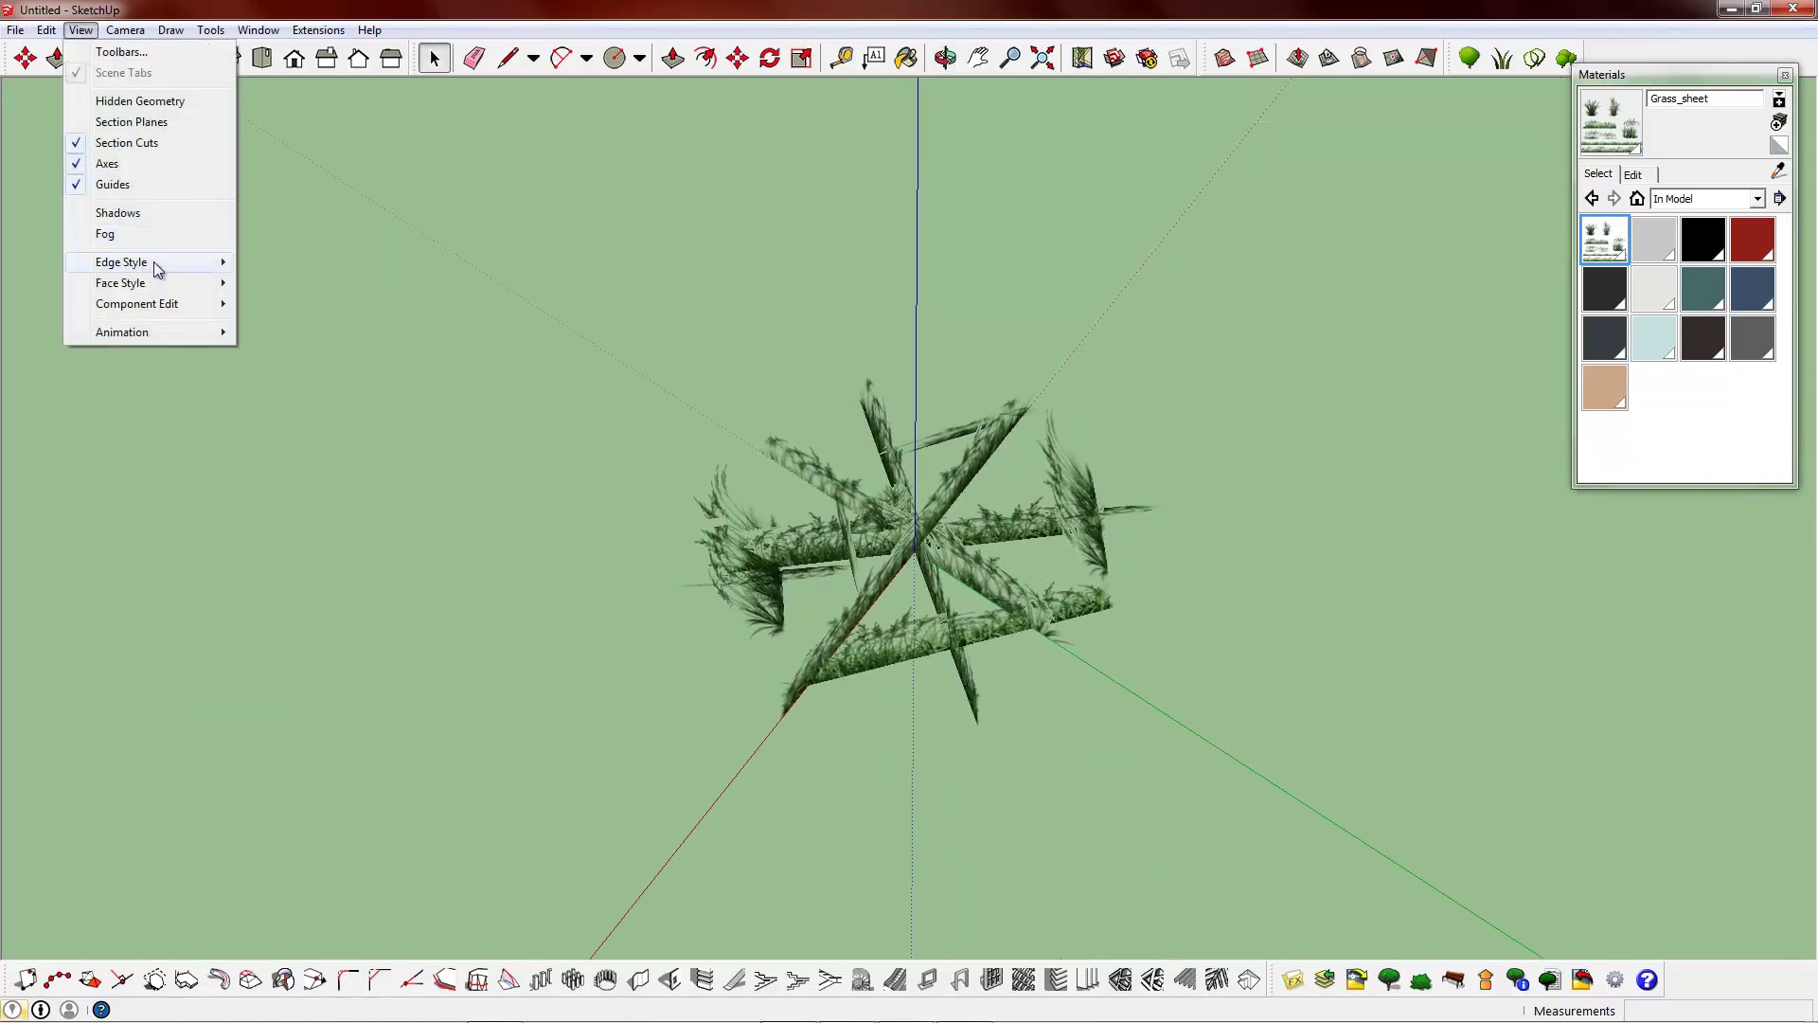
mouse_move(142, 252)
click(284, 266)
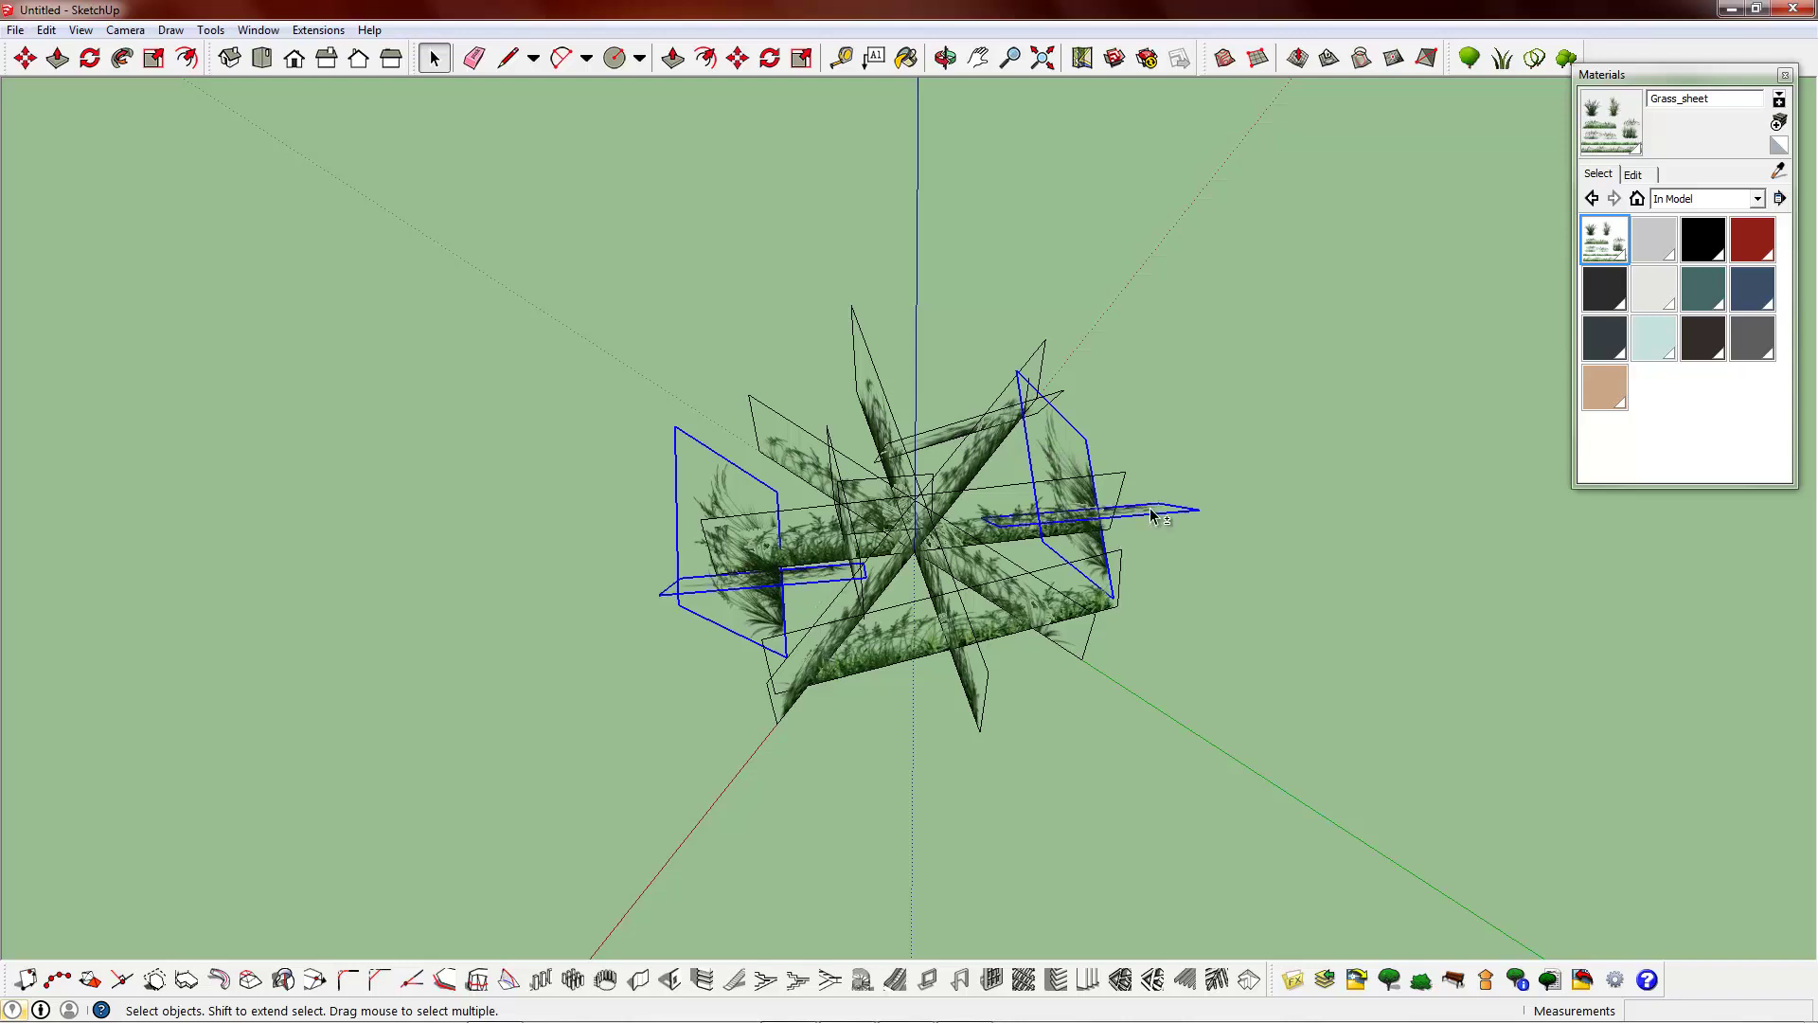
- Copy the four selected outer clump planes around the origin with a rotation of about 72.2°
click(771, 62)
middle_drag(923, 502, 883, 810)
click(914, 521)
click(976, 450)
key(ctrl)
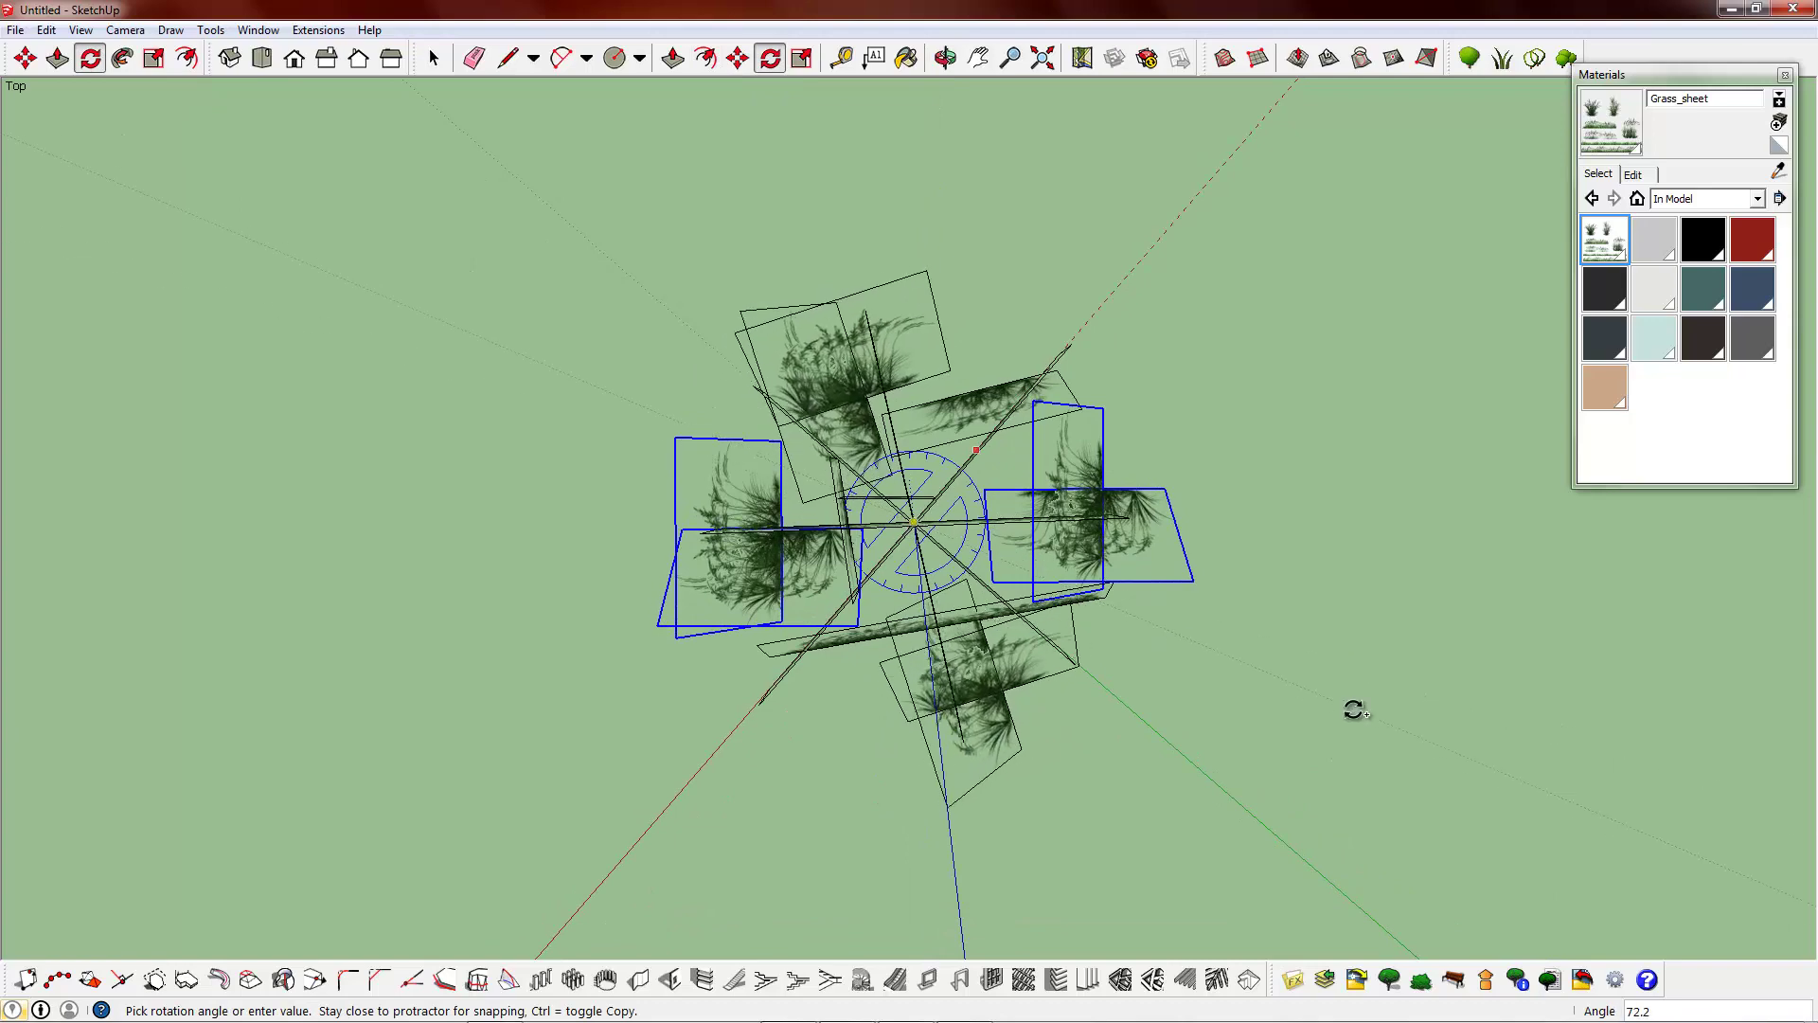
click(1352, 708)
- Make another copy of the four clump planes rotated about 43.7° around the origin
click(914, 522)
click(983, 442)
key(ctrl)
click(1388, 478)
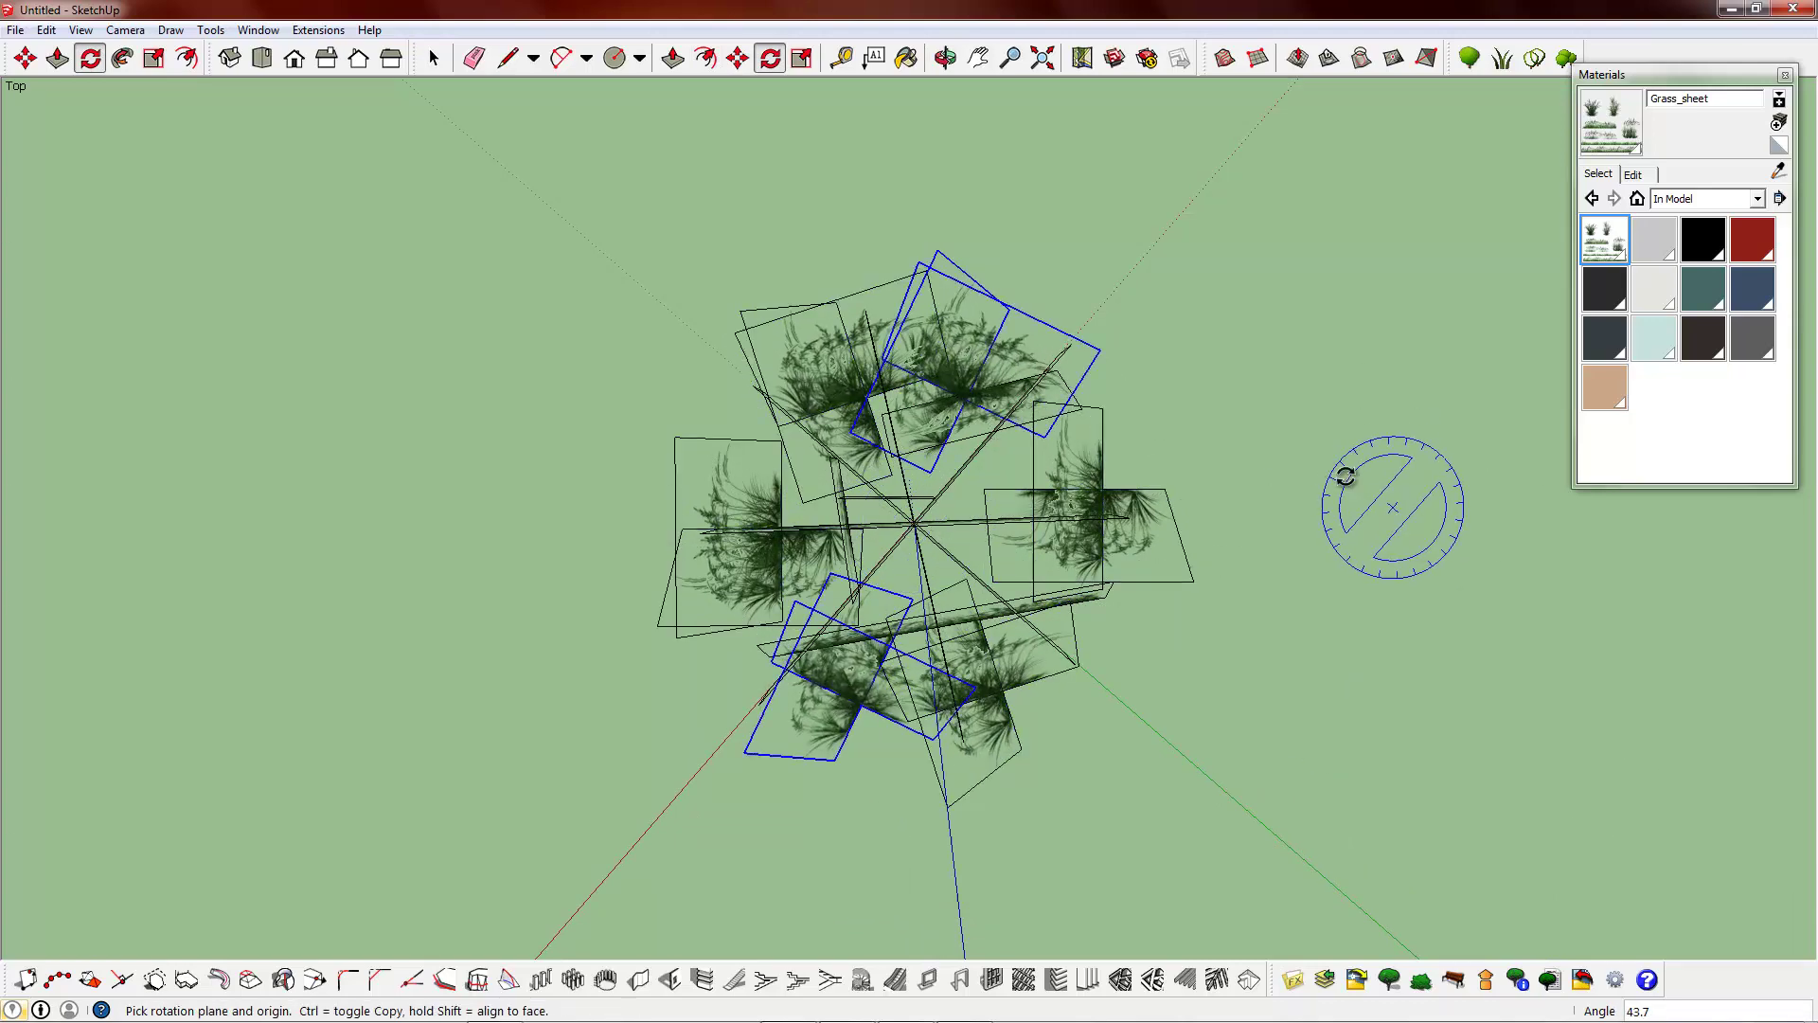
click(554, 411)
middle_drag(874, 522, 720, 544)
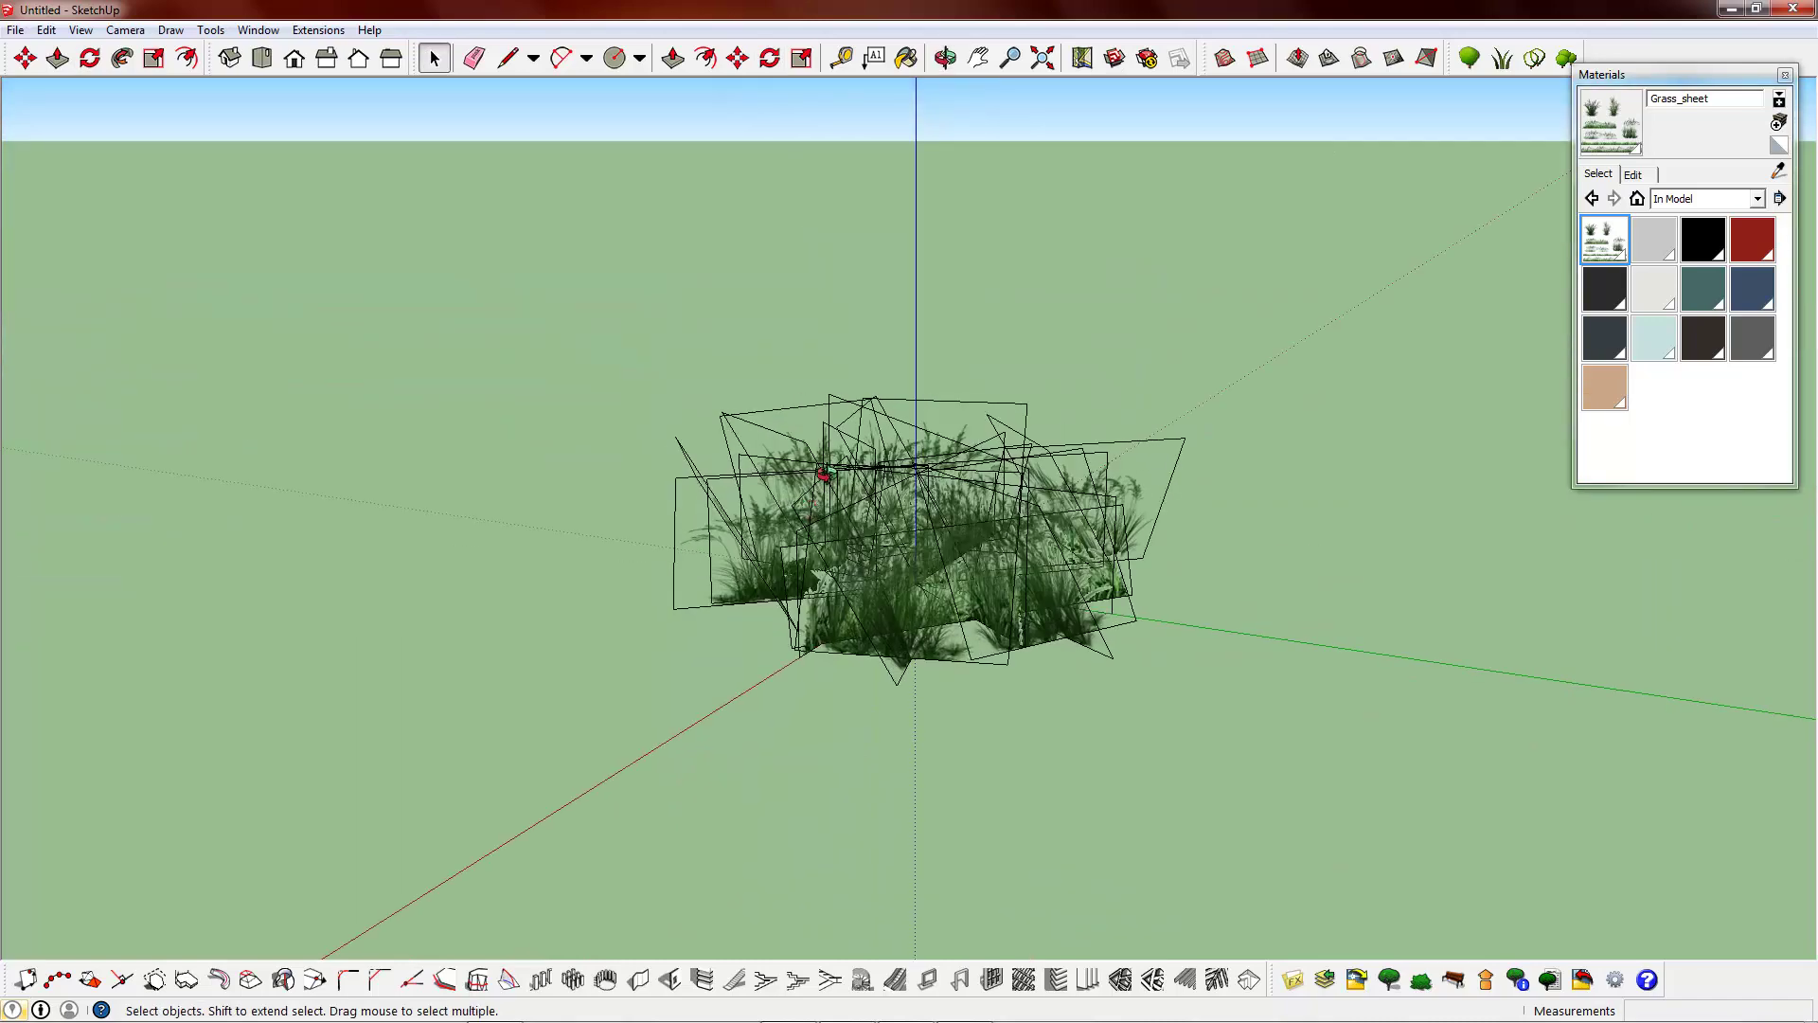
middle_drag(823, 473, 816, 414)
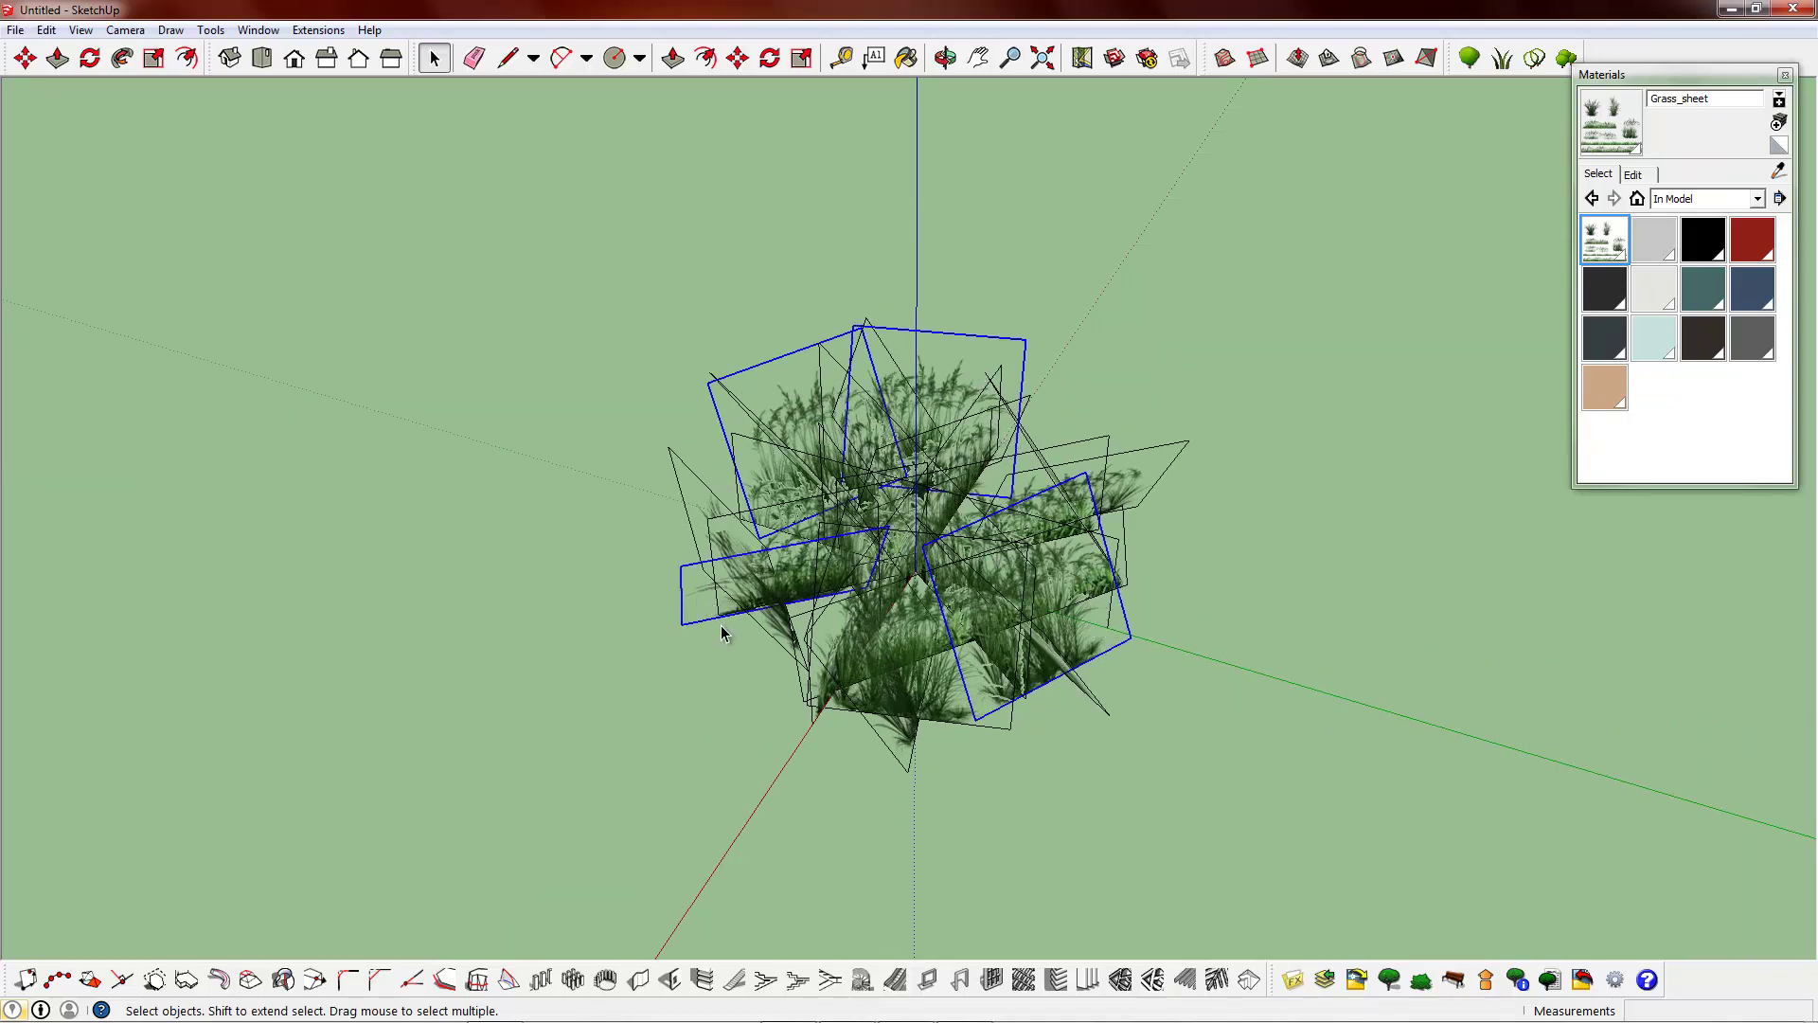
- Scale the four selected clump planes to 0.59 of their height
click(807, 60)
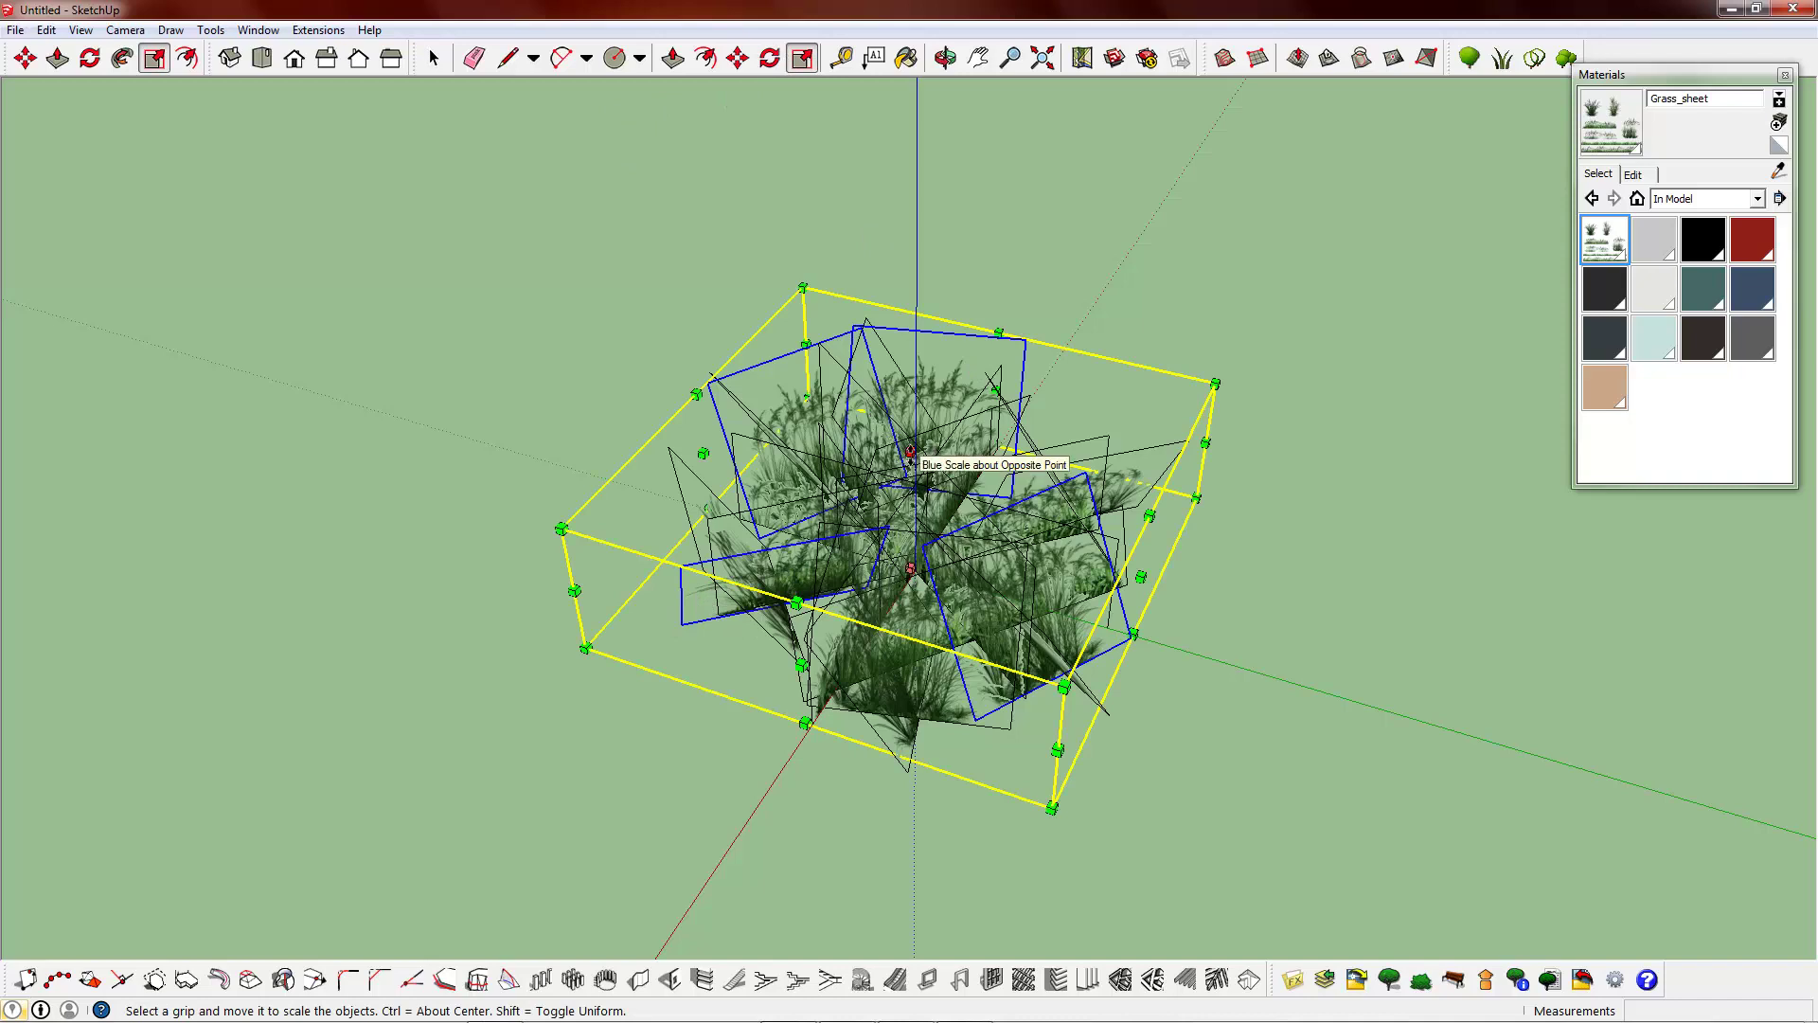
drag(910, 452, 913, 502)
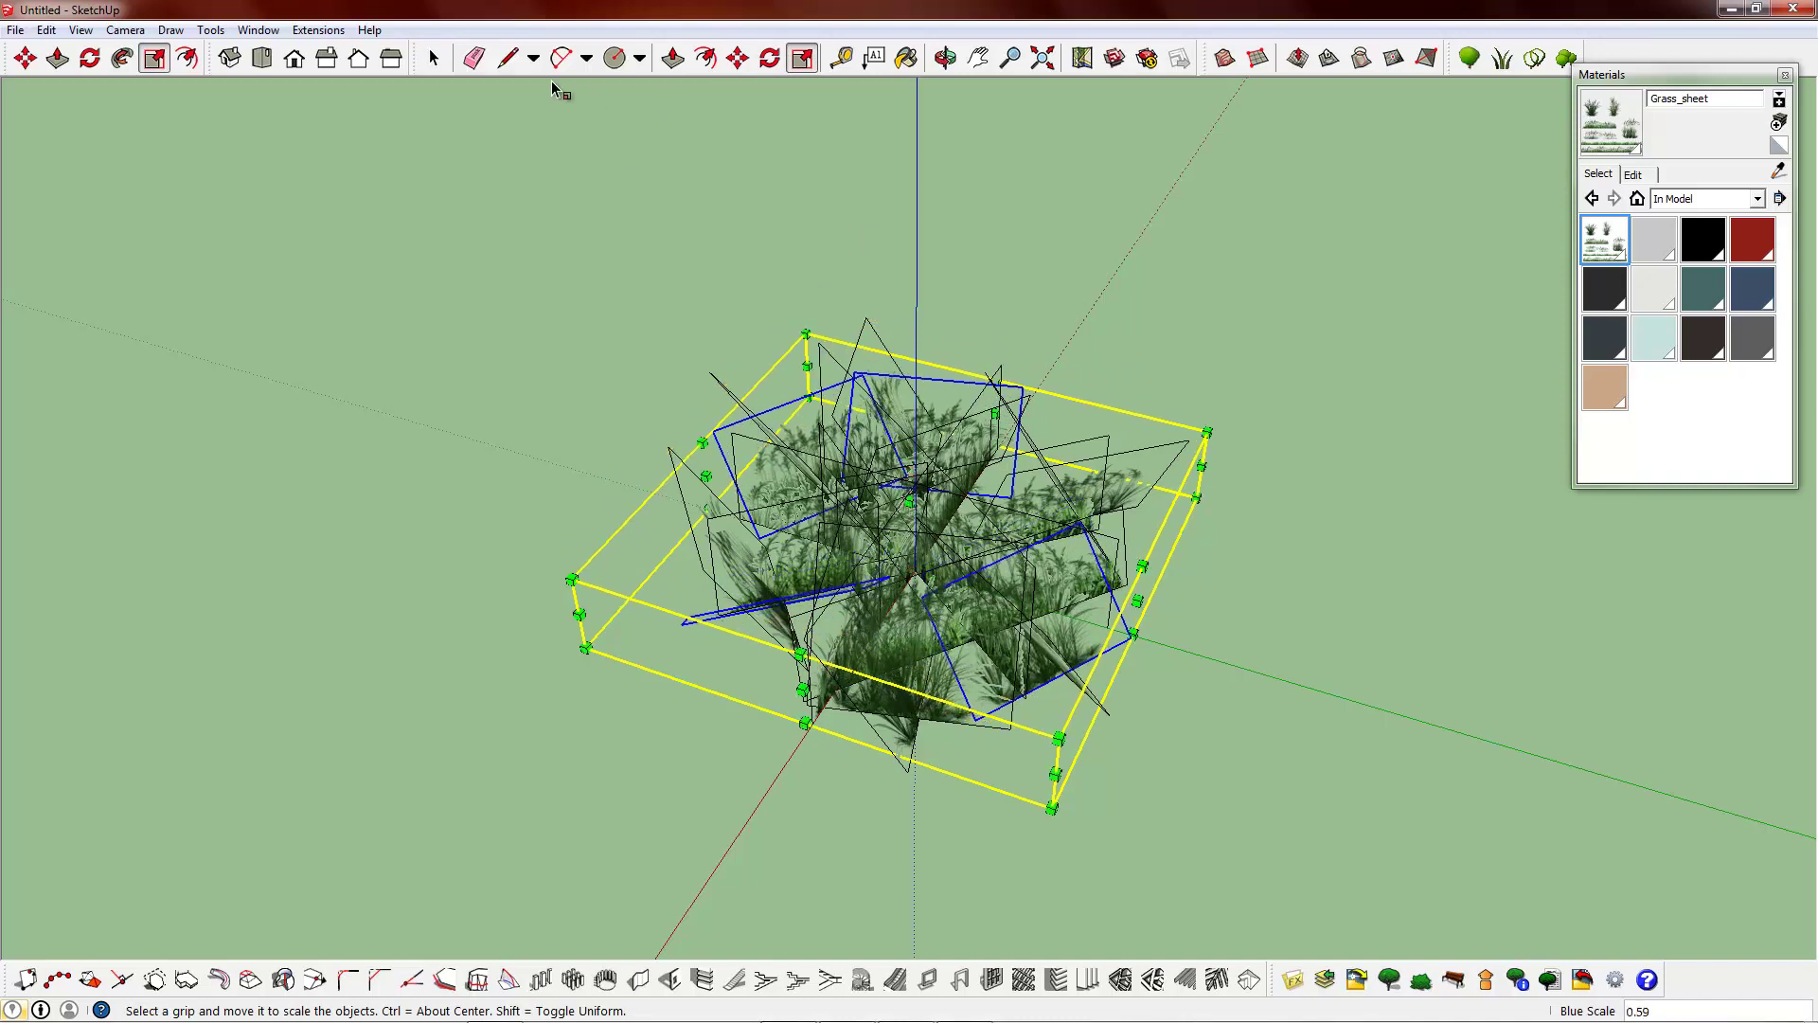
click(436, 62)
click(462, 114)
middle_drag(900, 450, 698, 487)
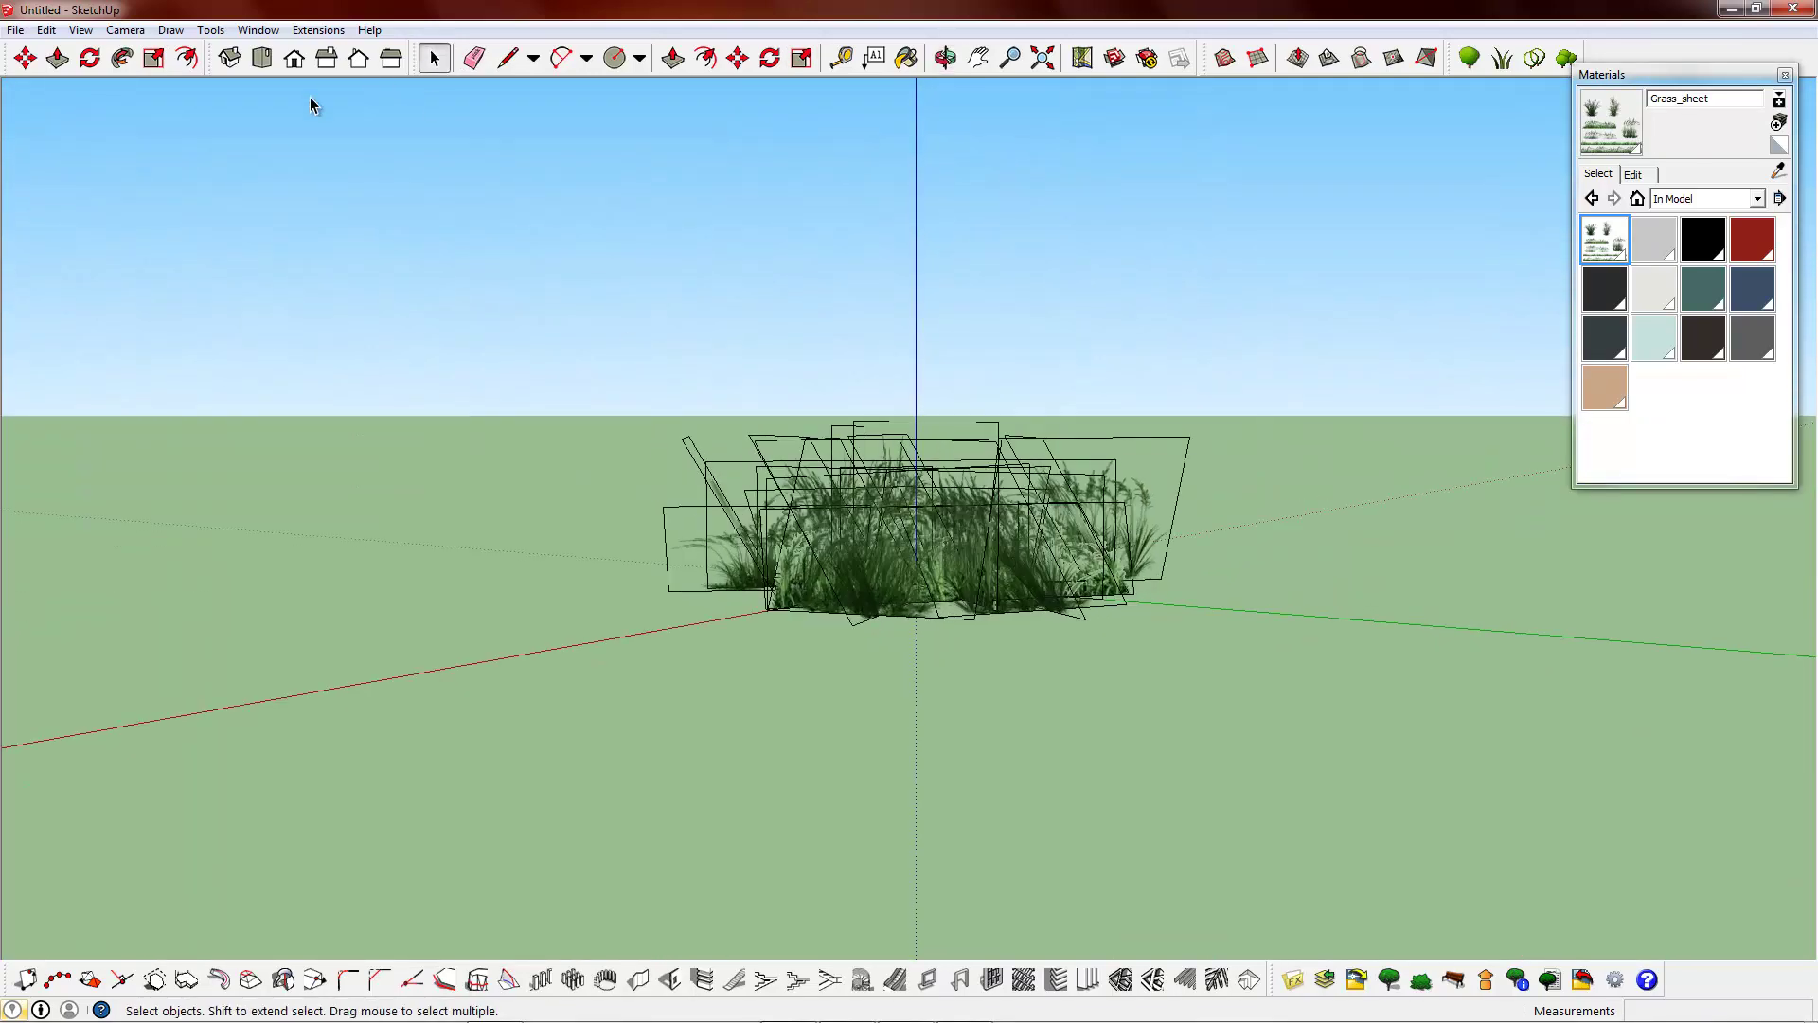
- Hide the edges so only the grass textures of the cluster show
click(81, 32)
mouse_move(190, 261)
click(304, 265)
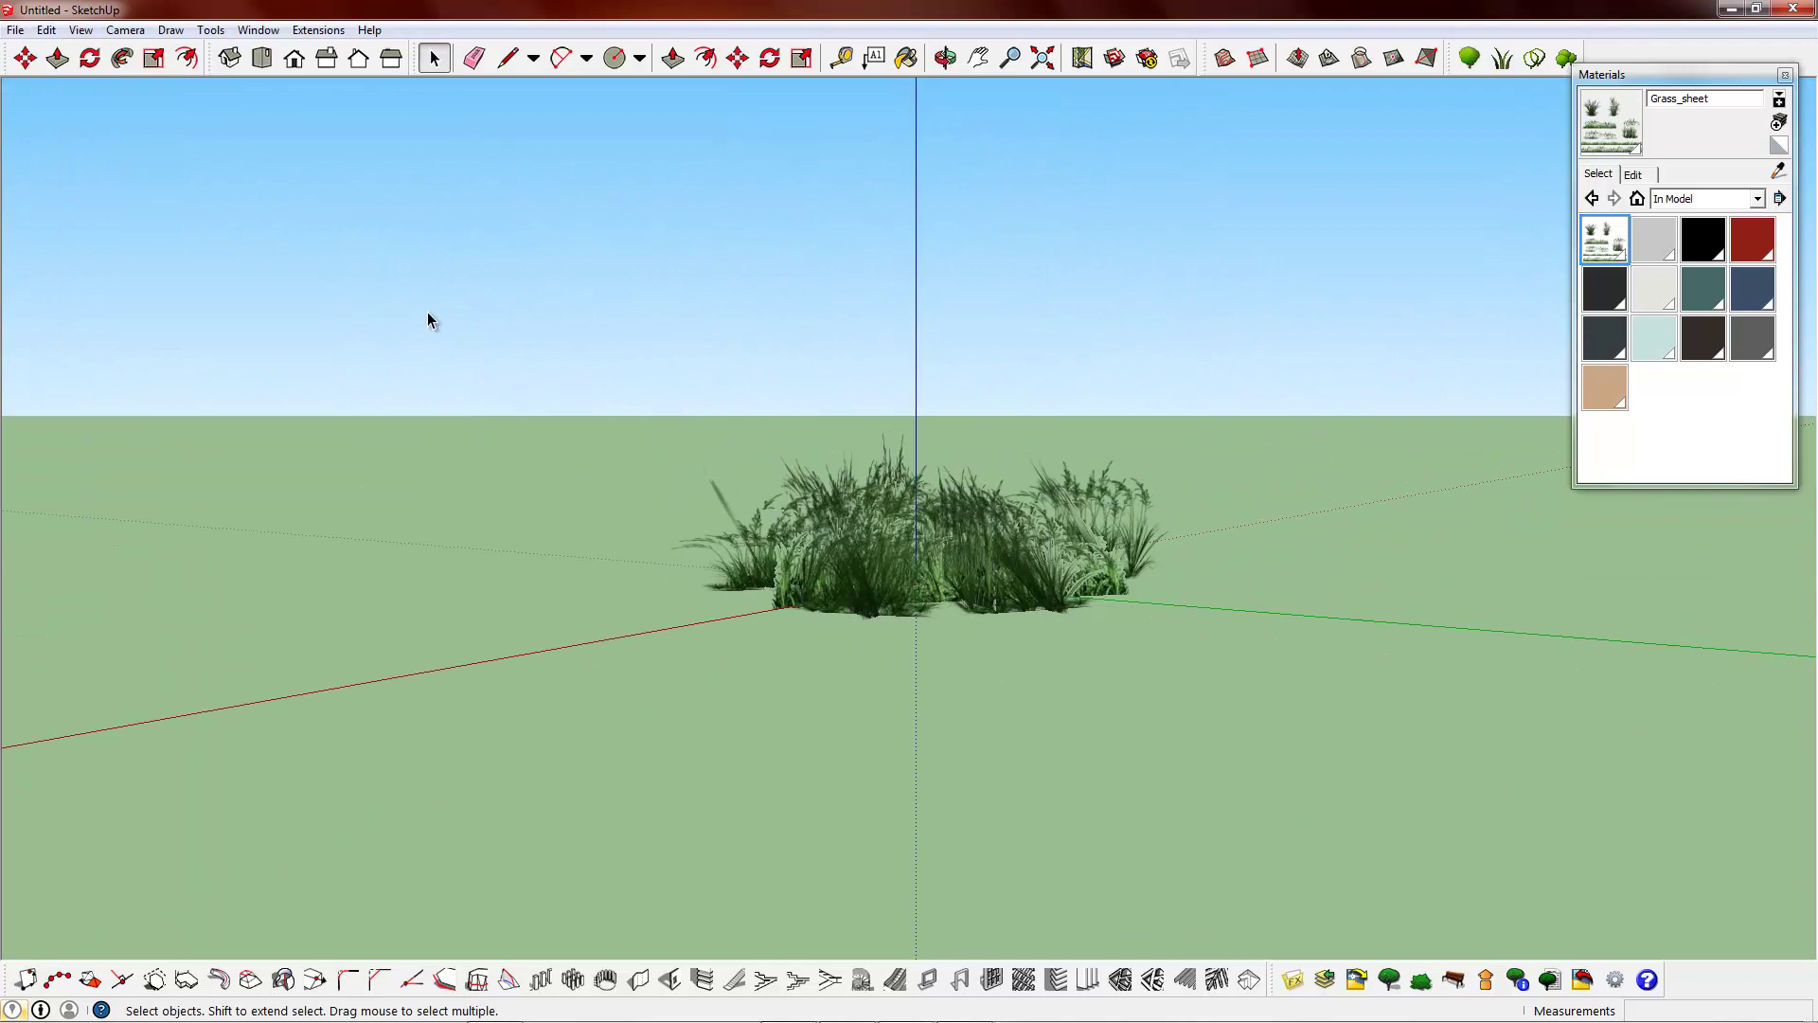
- Copy one outer pair of crossed grass planes around the origin into a gap in the ring of clumps
middle_drag(428, 311, 764, 401)
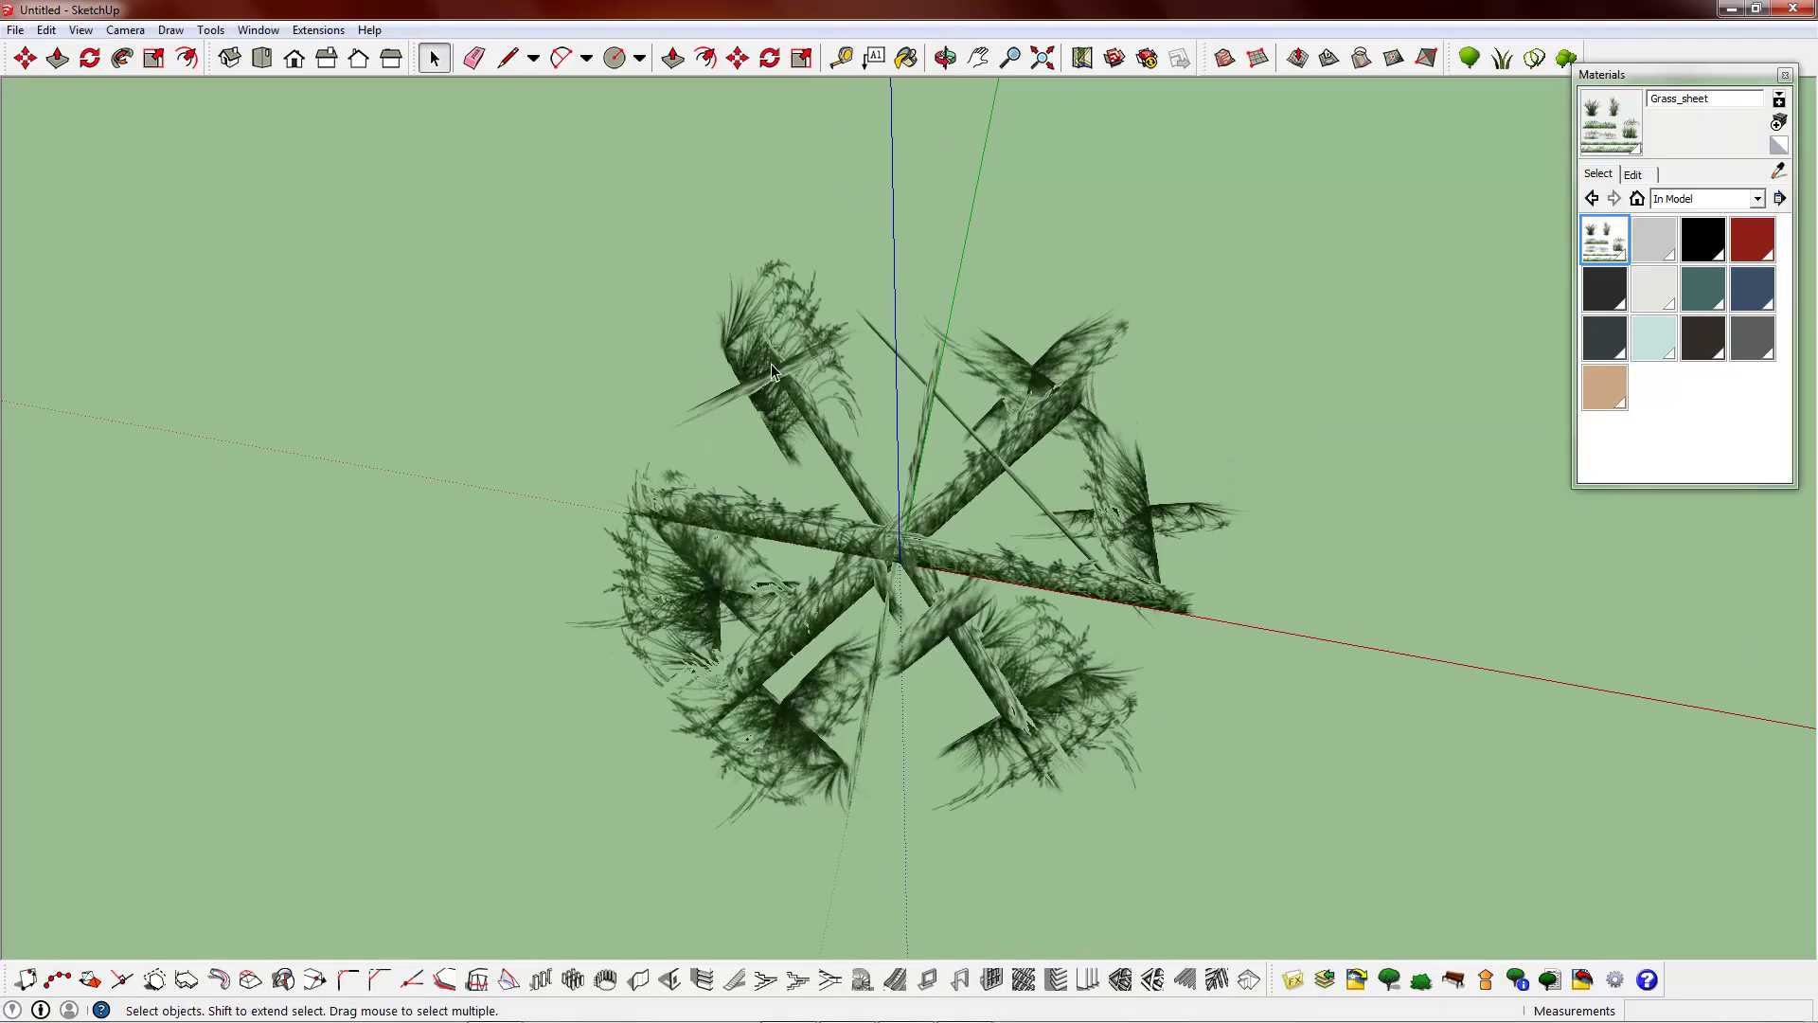
click(781, 320)
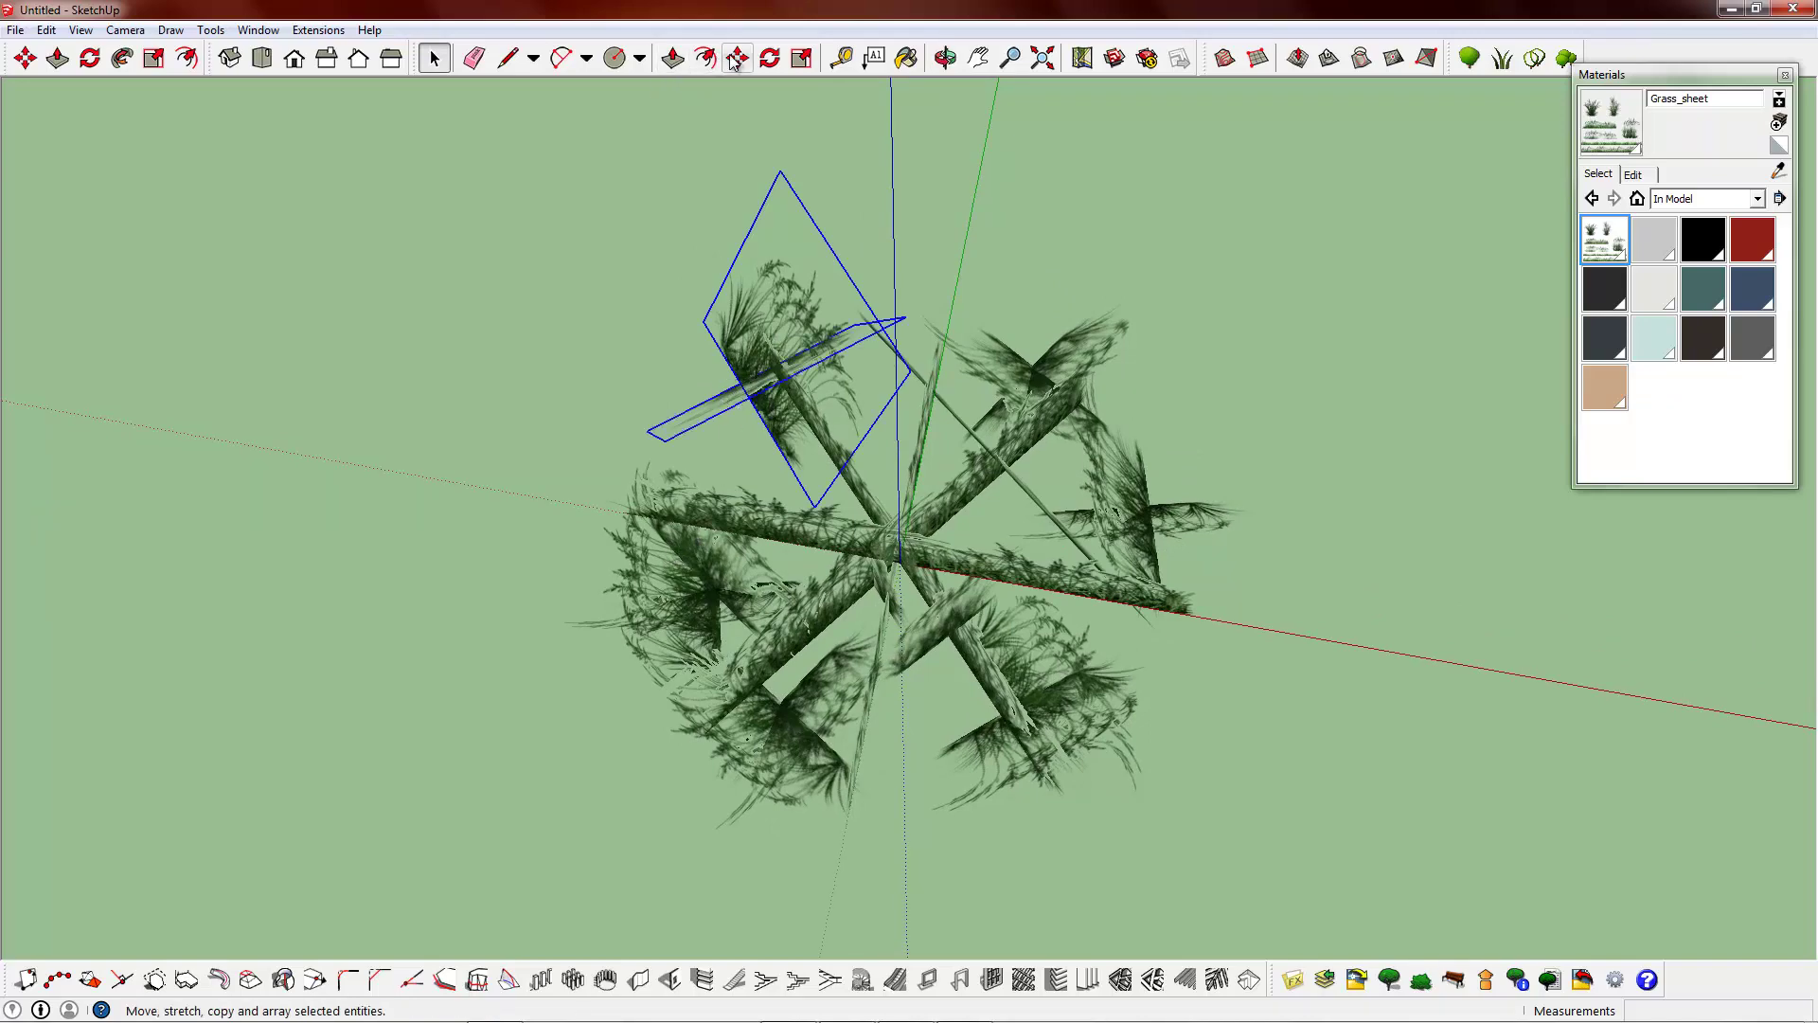
click(767, 59)
middle_drag(885, 599, 904, 531)
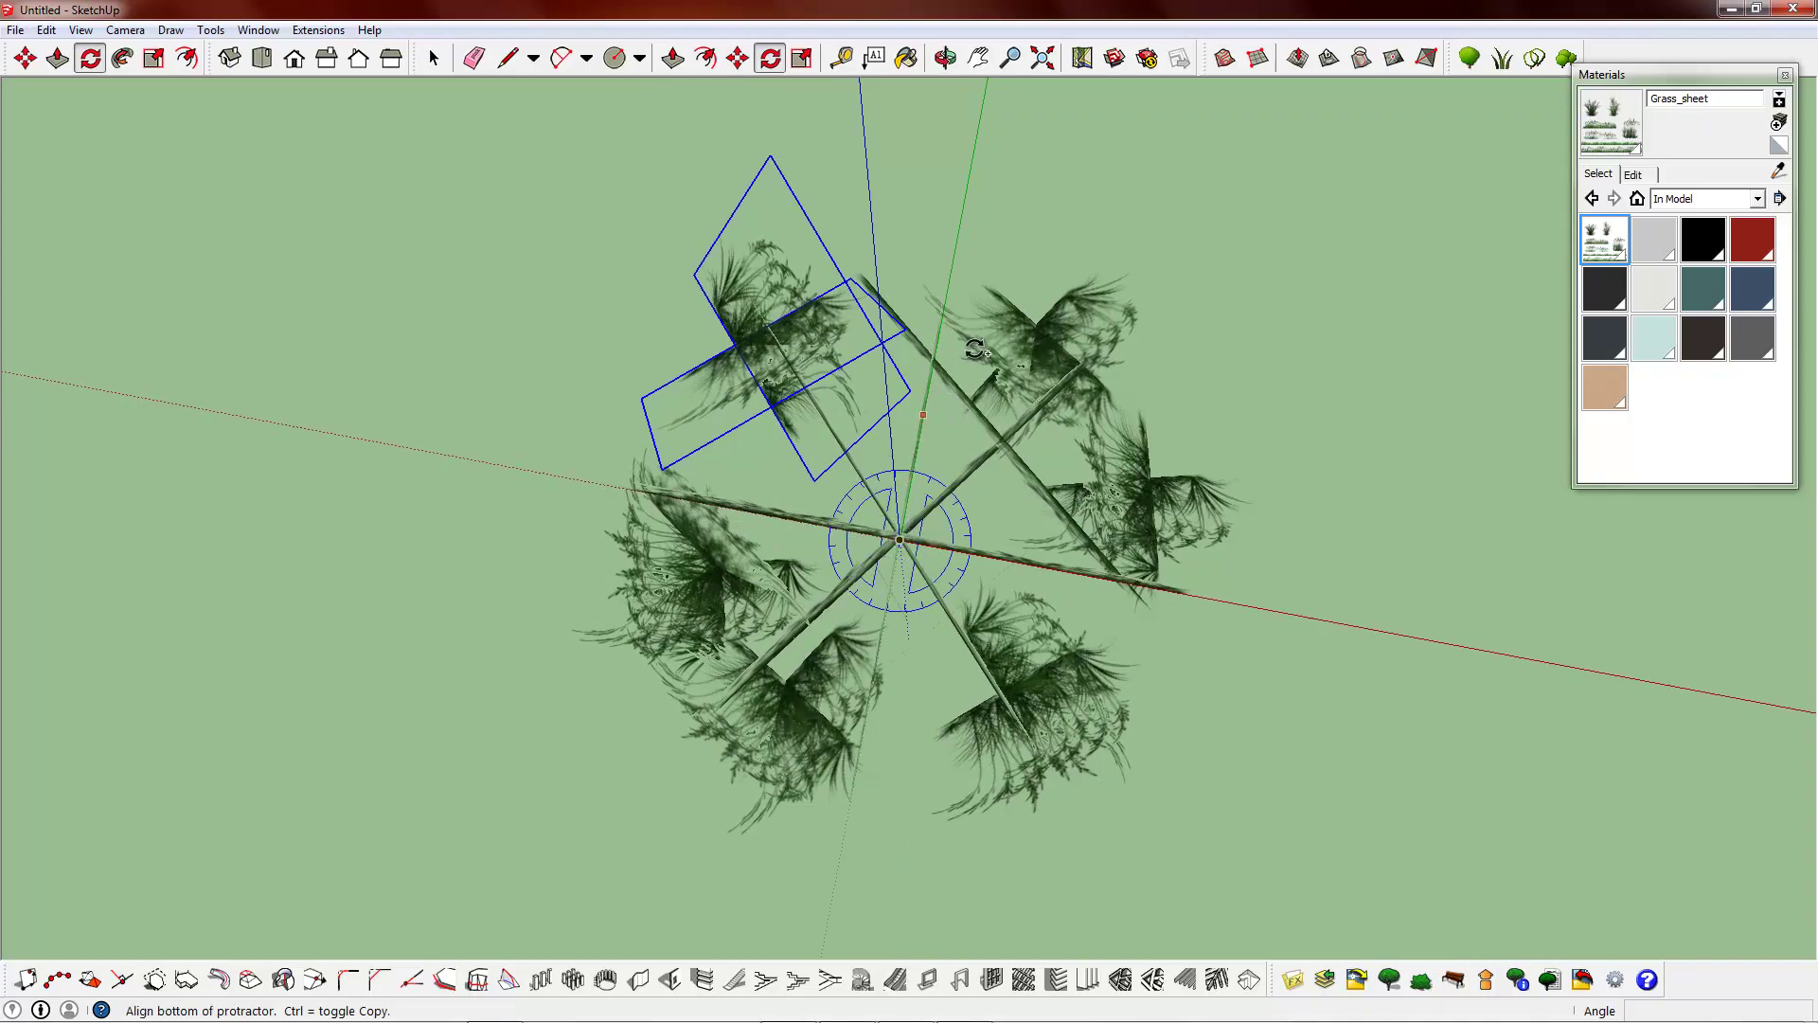
click(1024, 196)
click(1259, 268)
key(space)
- Scale the copied pair of grass planes down in height
click(802, 58)
middle_drag(426, 730, 715, 468)
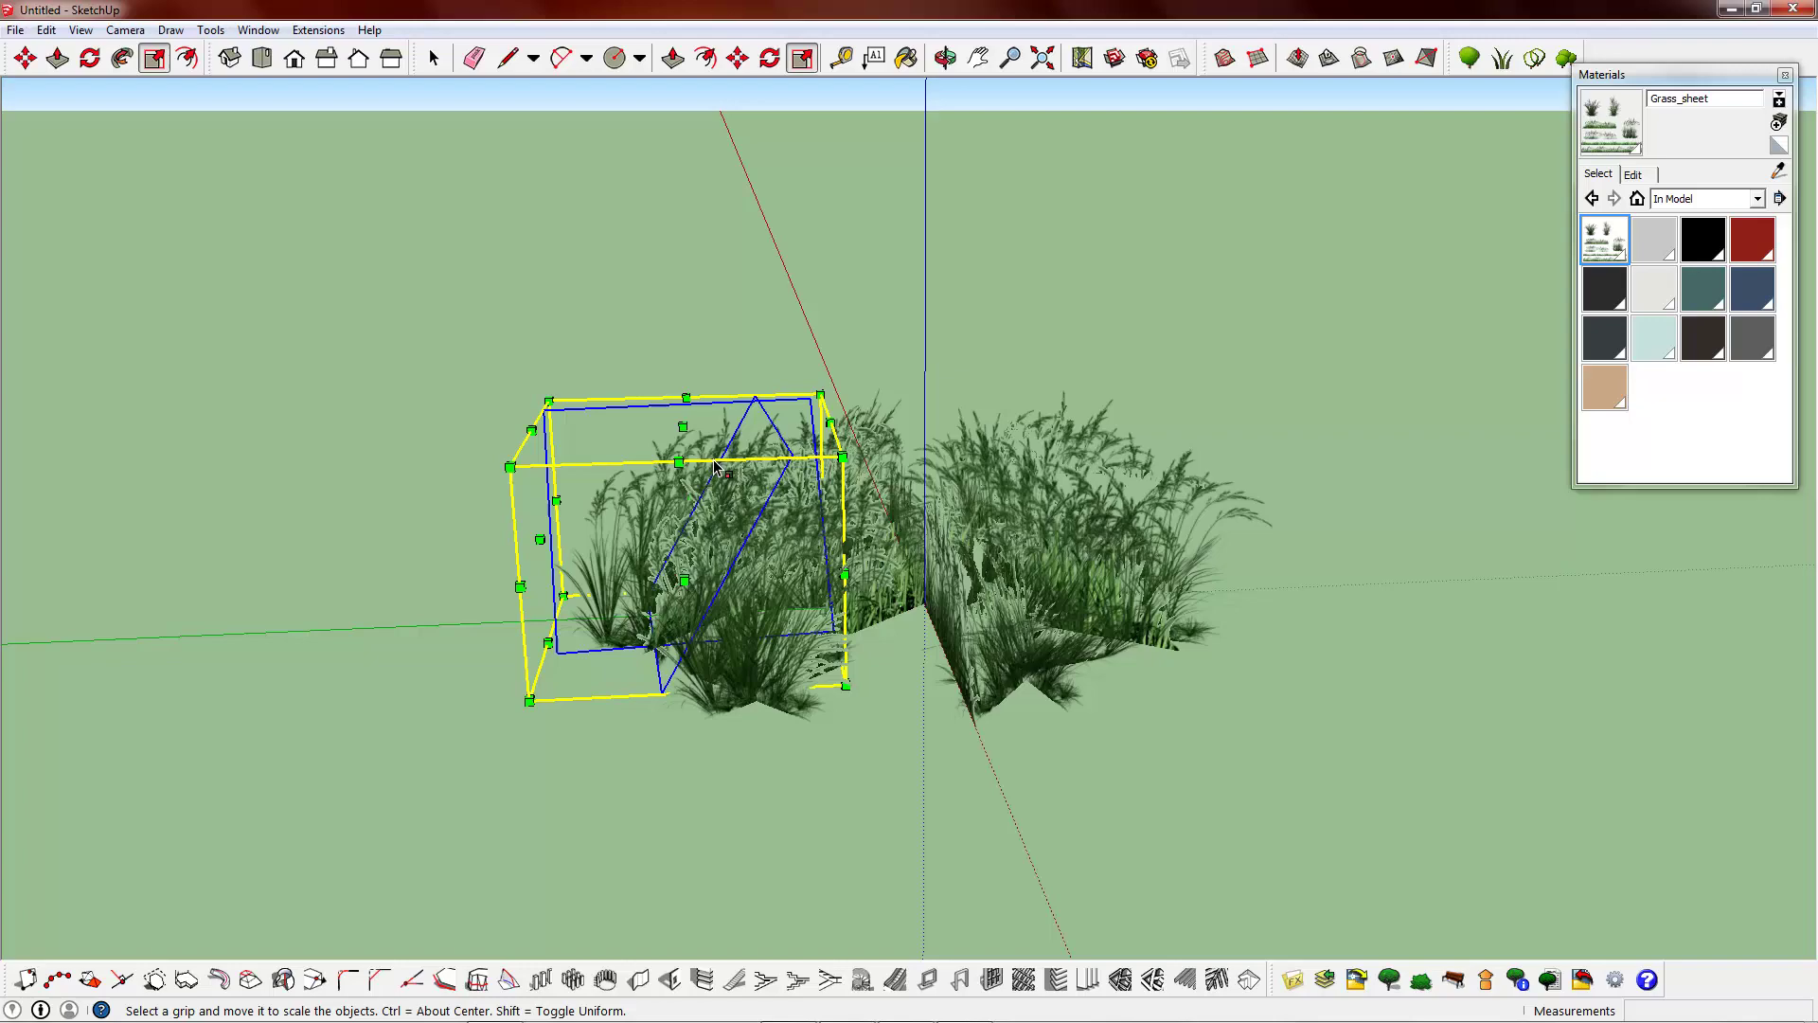
drag(683, 427, 687, 499)
- Make another rotated copy of the selected clump around the origin to fill the remaining gap in the ring
click(770, 58)
middle_drag(867, 327, 900, 648)
click(925, 516)
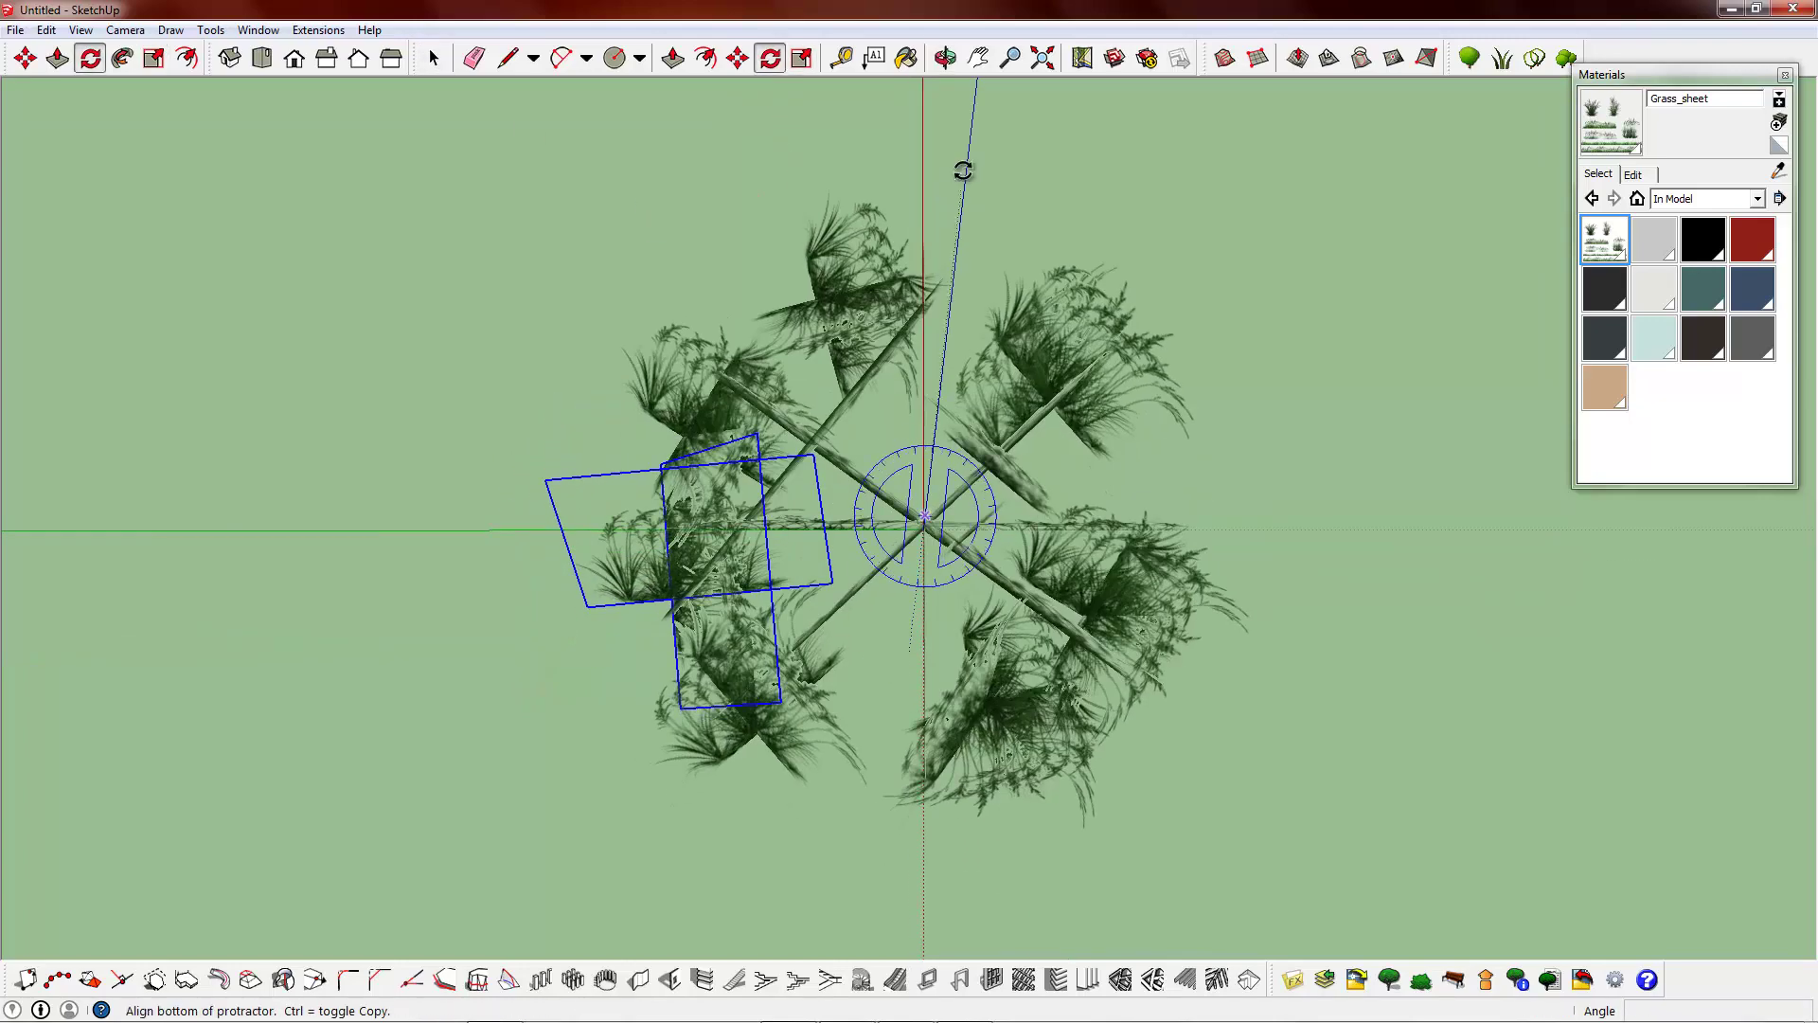
click(964, 170)
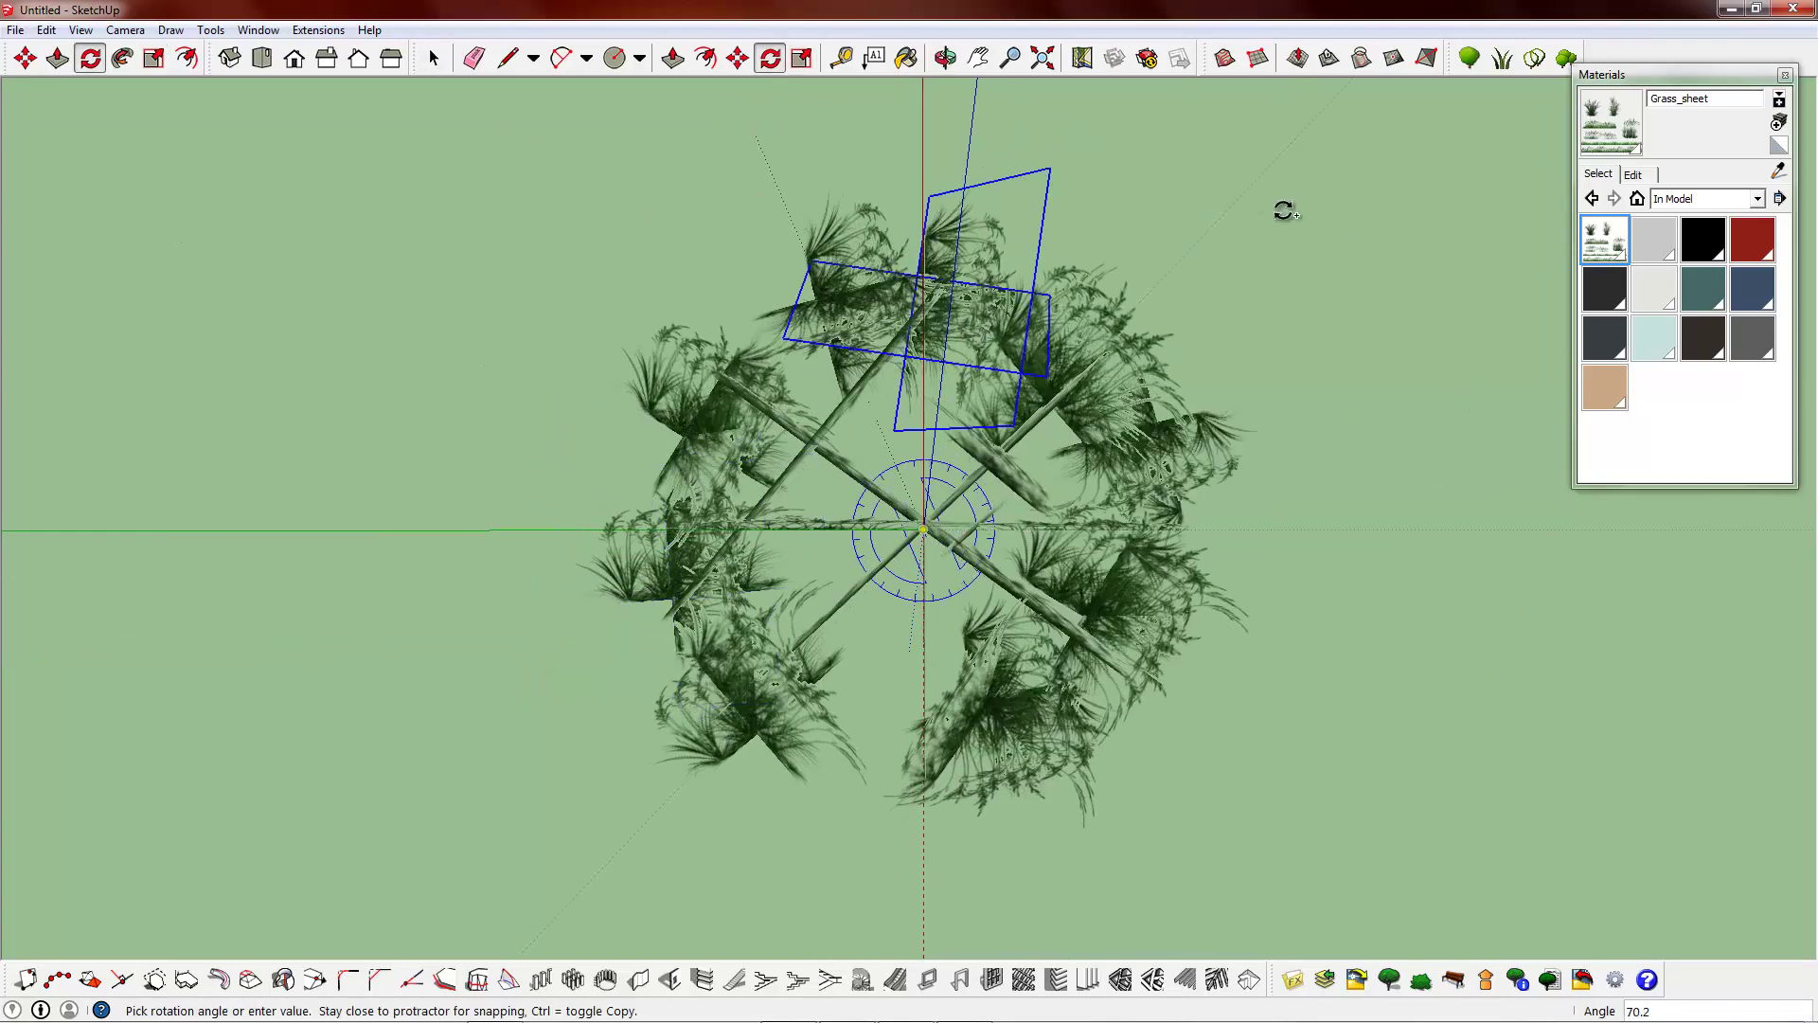
click(1356, 292)
- Scale the newest clump copy to 0.79 of its height and clear the selection
click(802, 59)
middle_drag(1156, 743, 1000, 443)
drag(1161, 511, 1161, 538)
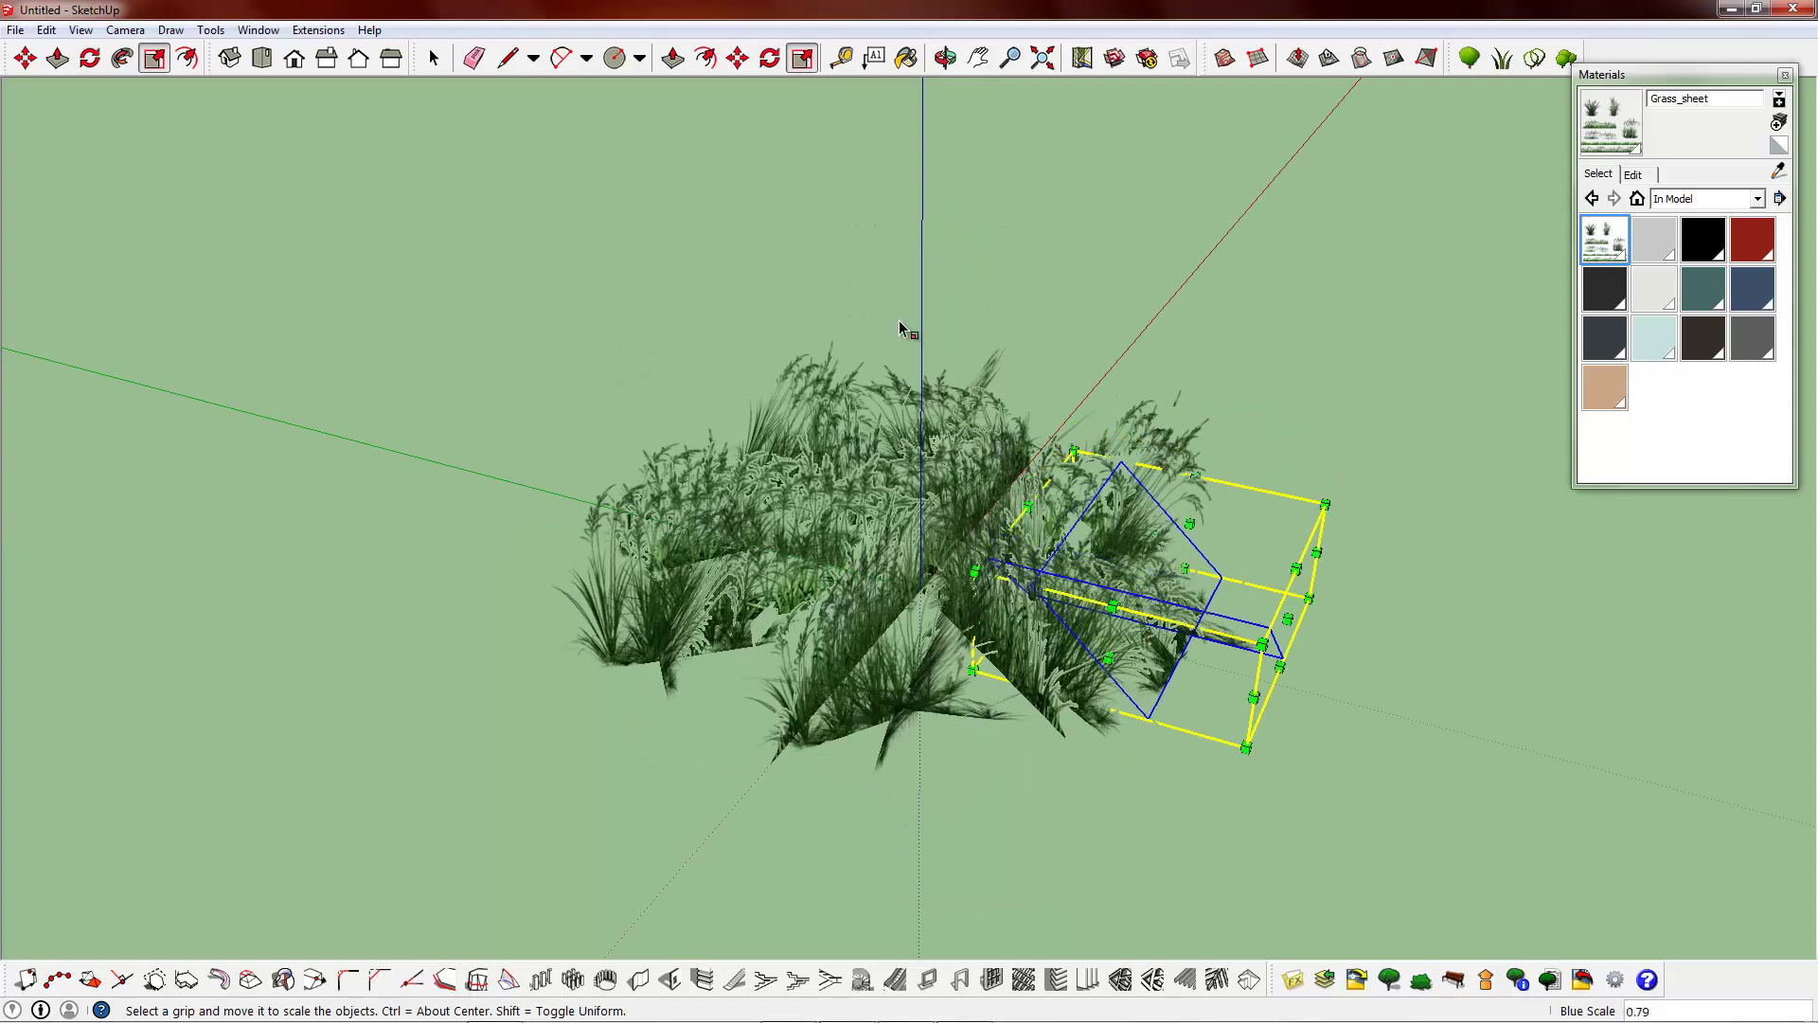
key(space)
click(900, 329)
middle_drag(947, 578, 1158, 354)
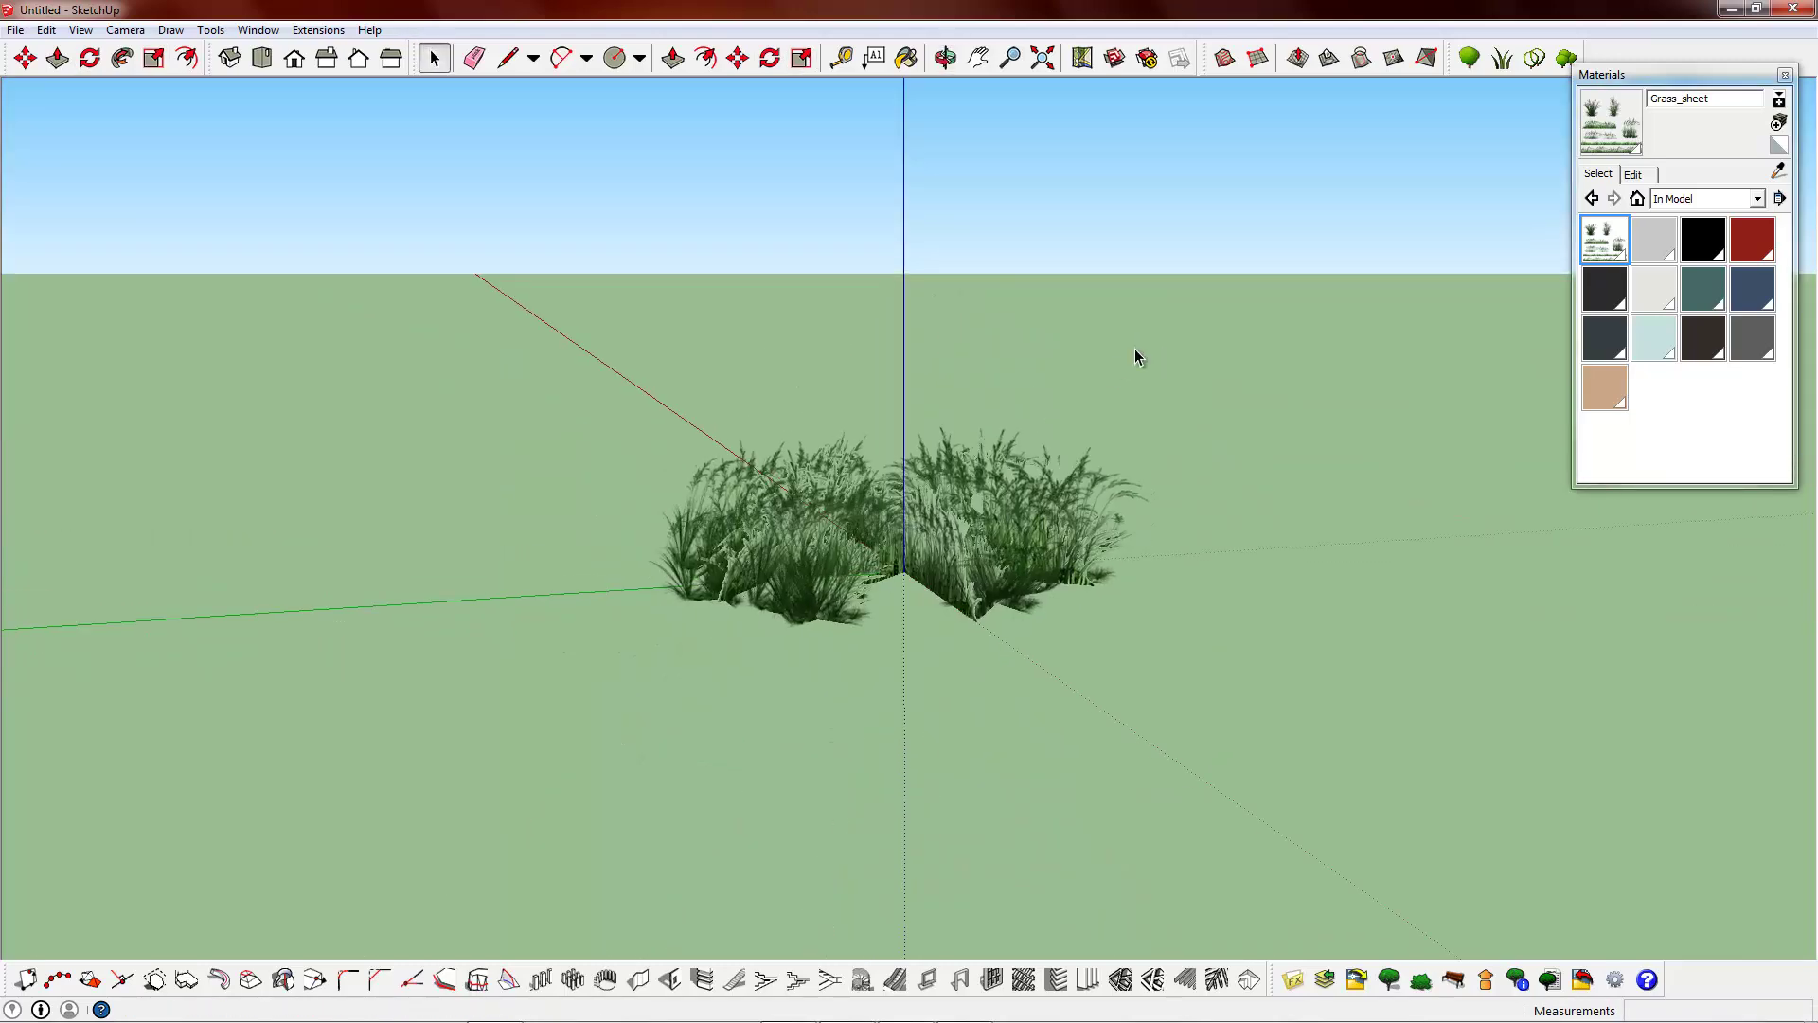
- Turn the display of edges back on so the outlines of the grass planes show
click(45, 30)
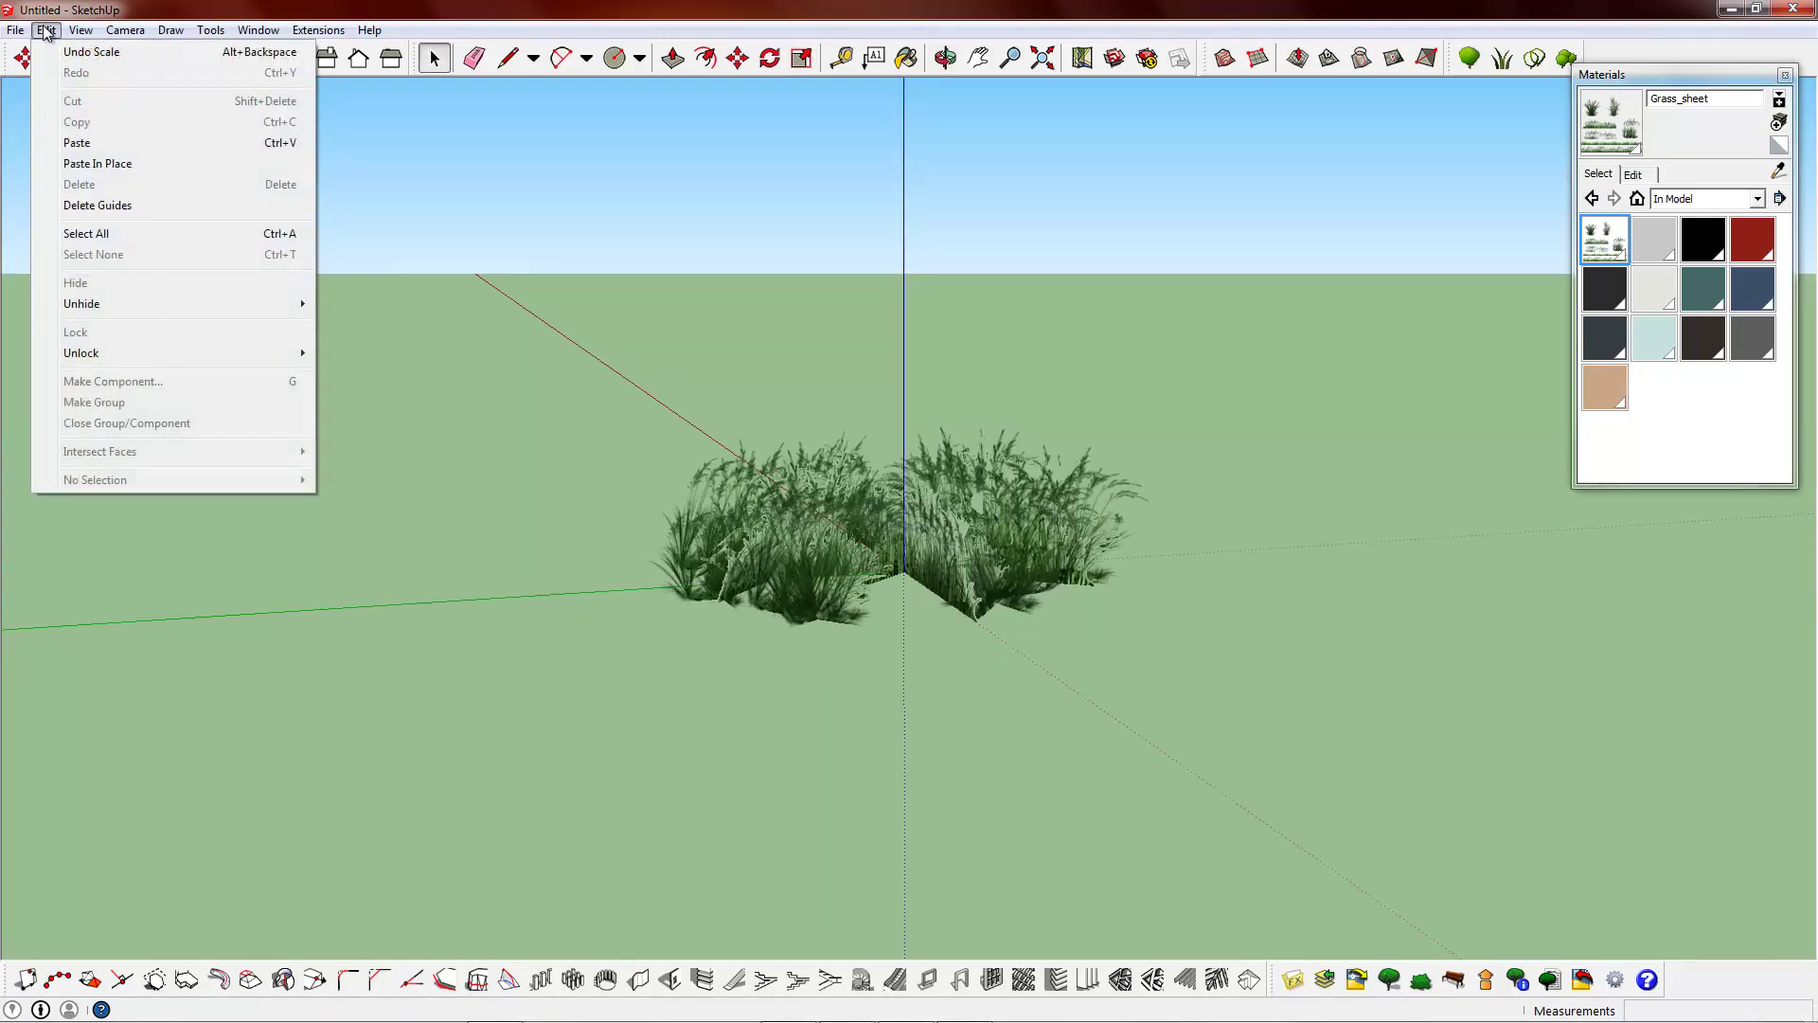
mouse_move(70, 33)
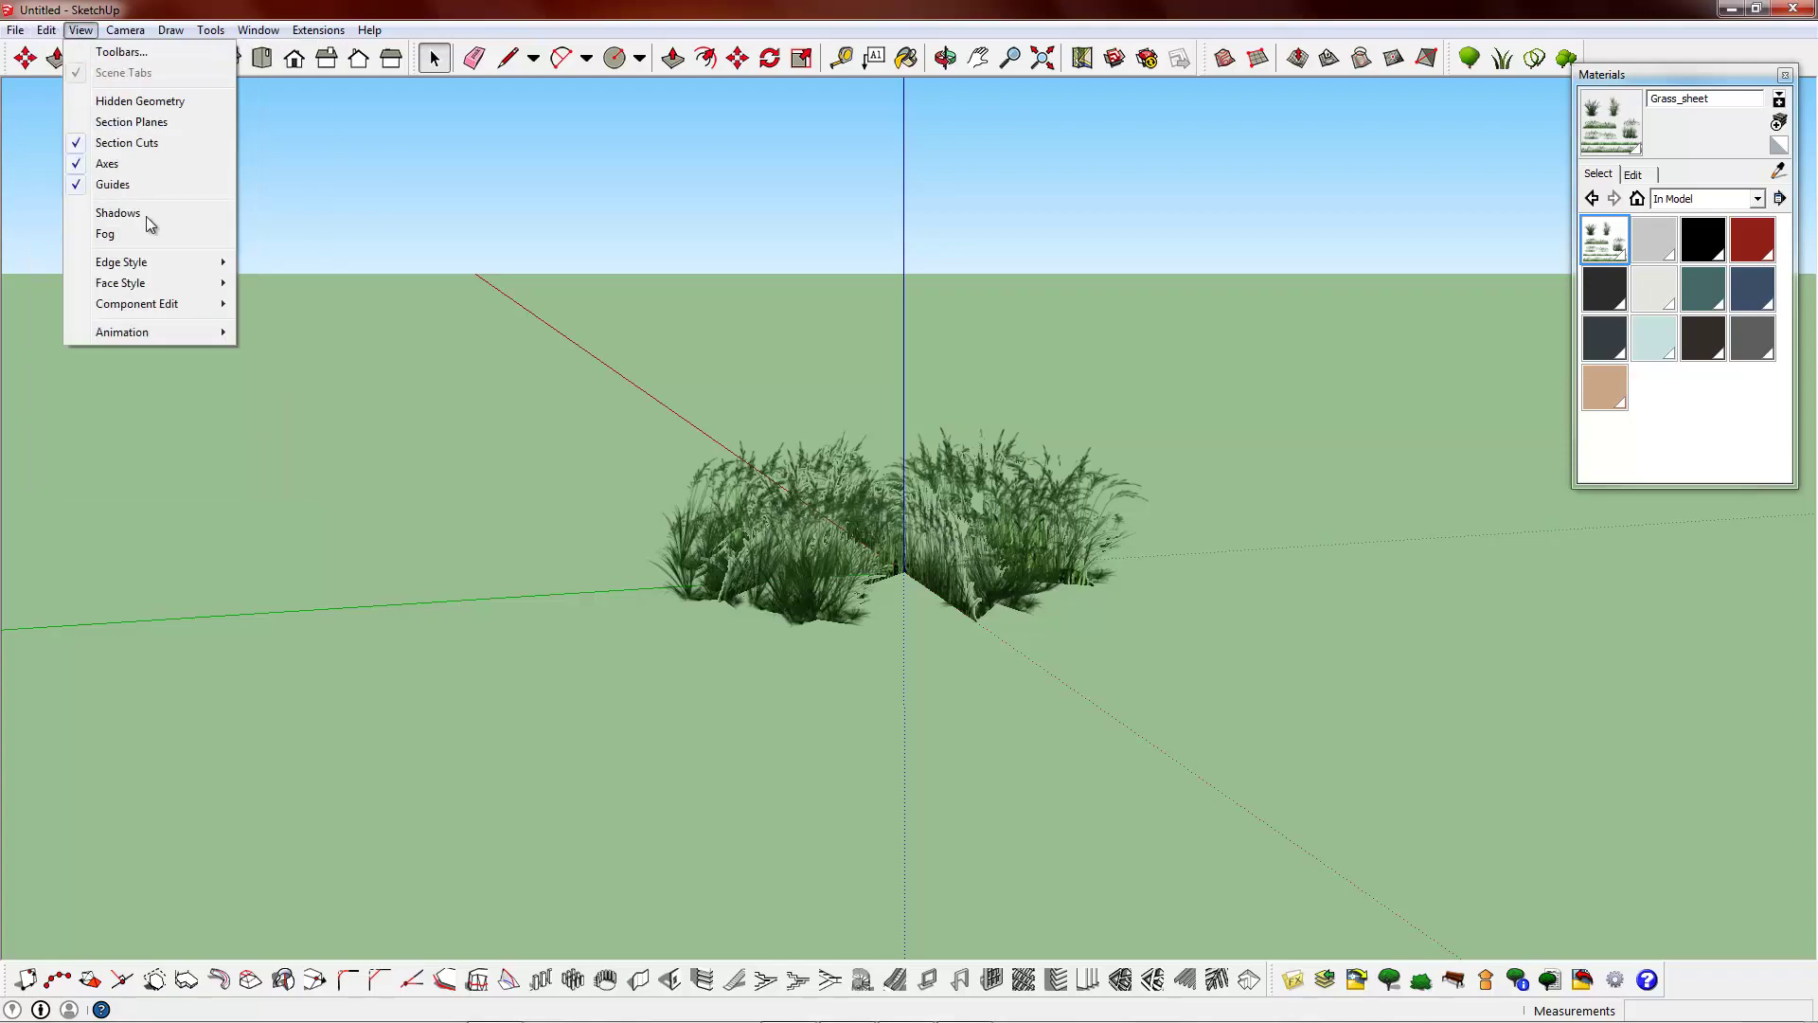
click(274, 262)
- Select all the grass planes of the cluster and make them one group
middle_drag(758, 681, 586, 358)
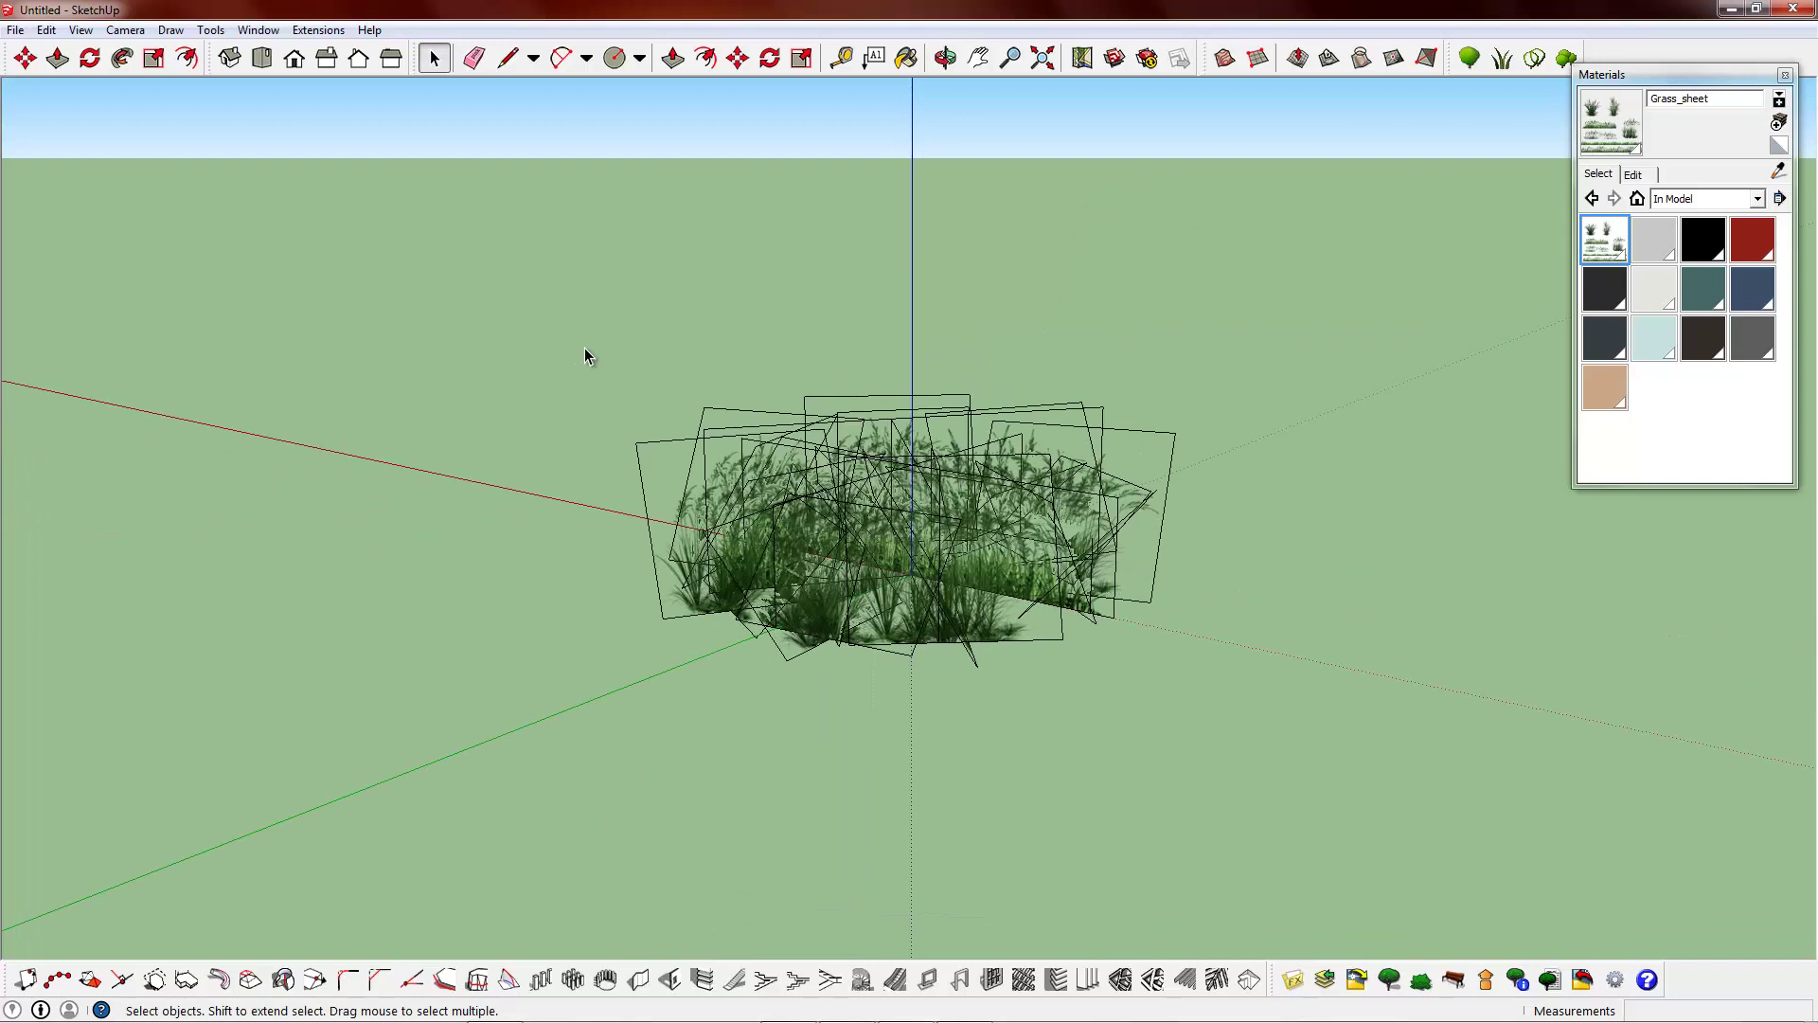
drag(522, 229, 1398, 784)
right_click(1017, 511)
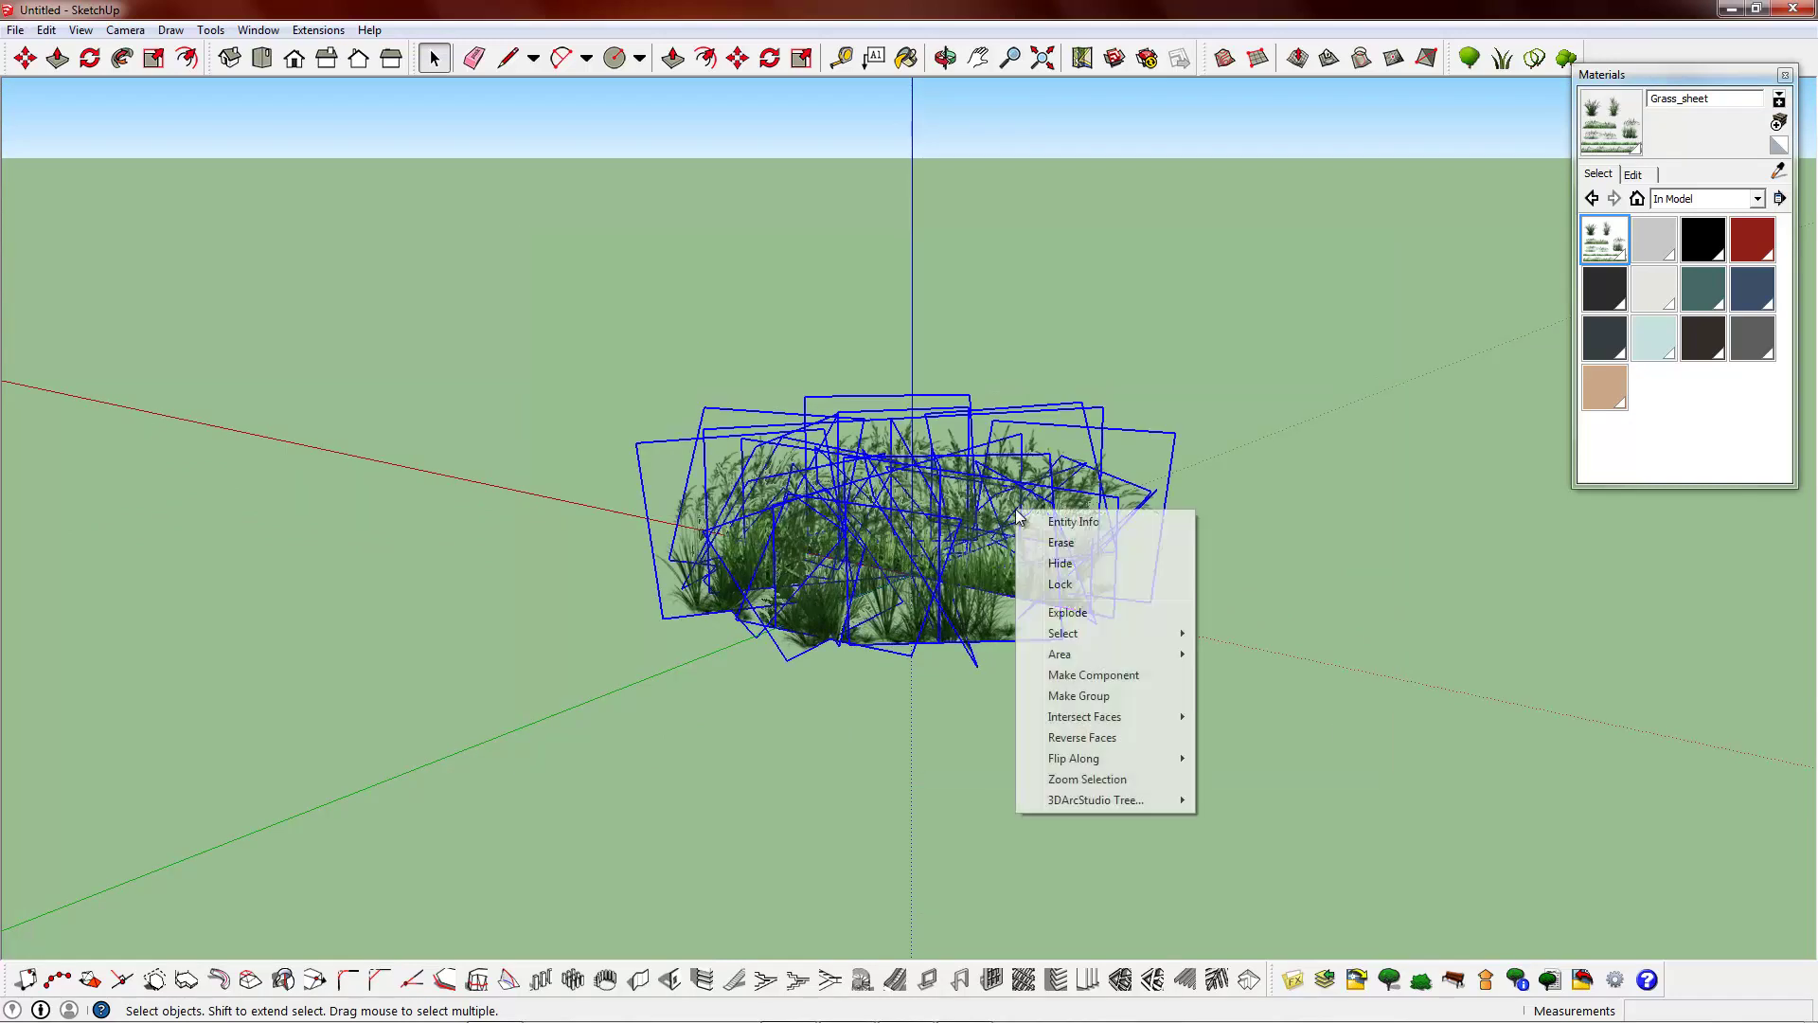
click(1121, 701)
- Hide the edges of the grouped cluster again
click(81, 29)
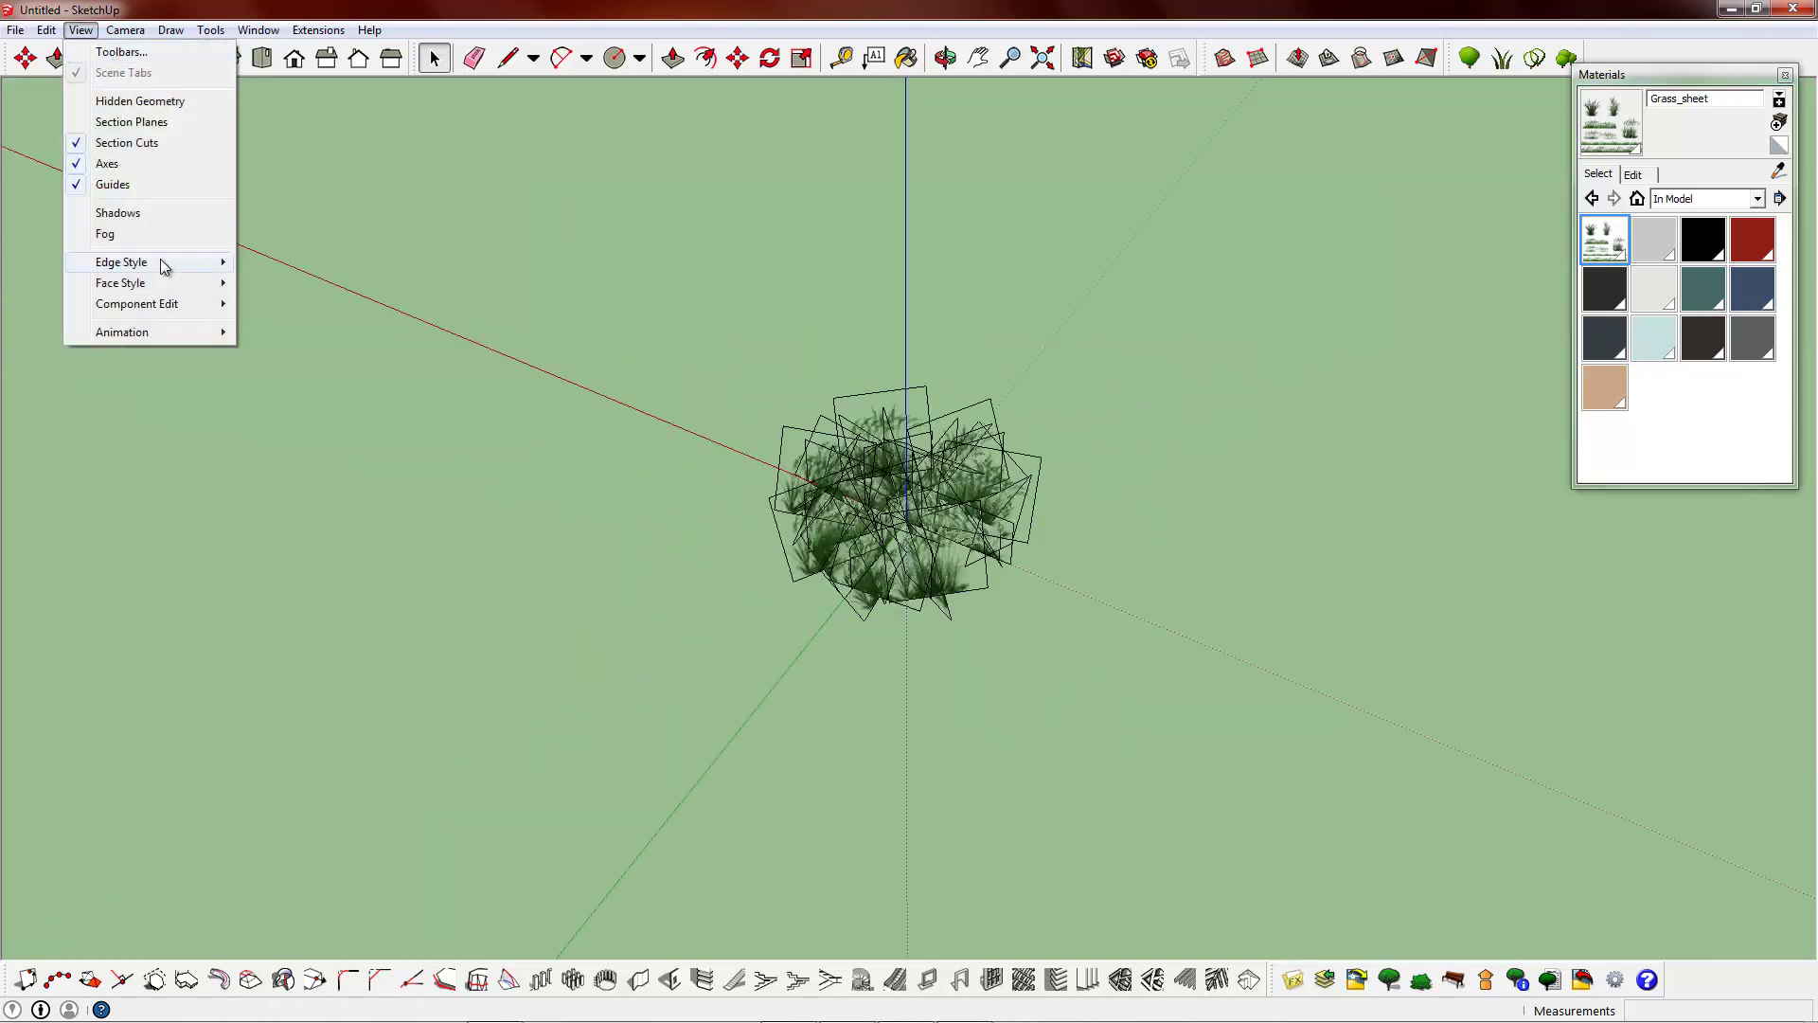
click(275, 265)
middle_drag(960, 554, 997, 595)
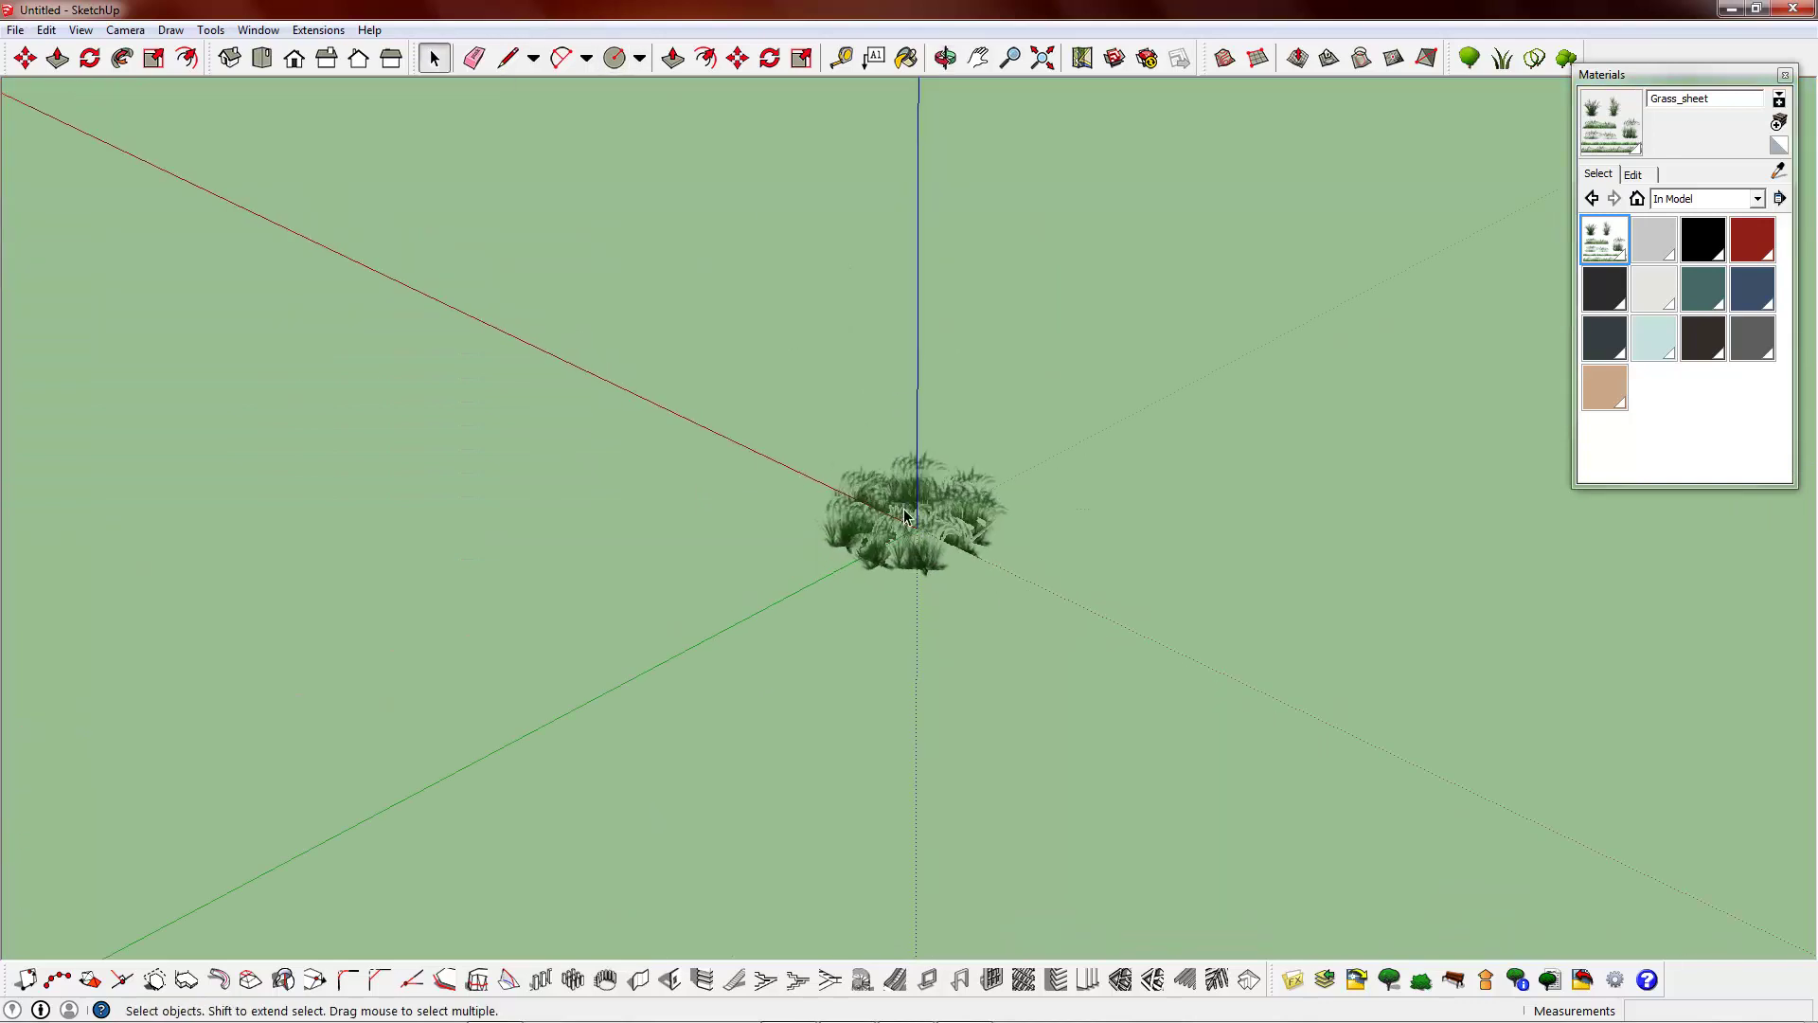
- Copy the grass cluster group about 2.12 m along the green axis, right beside the original
click(860, 512)
click(738, 57)
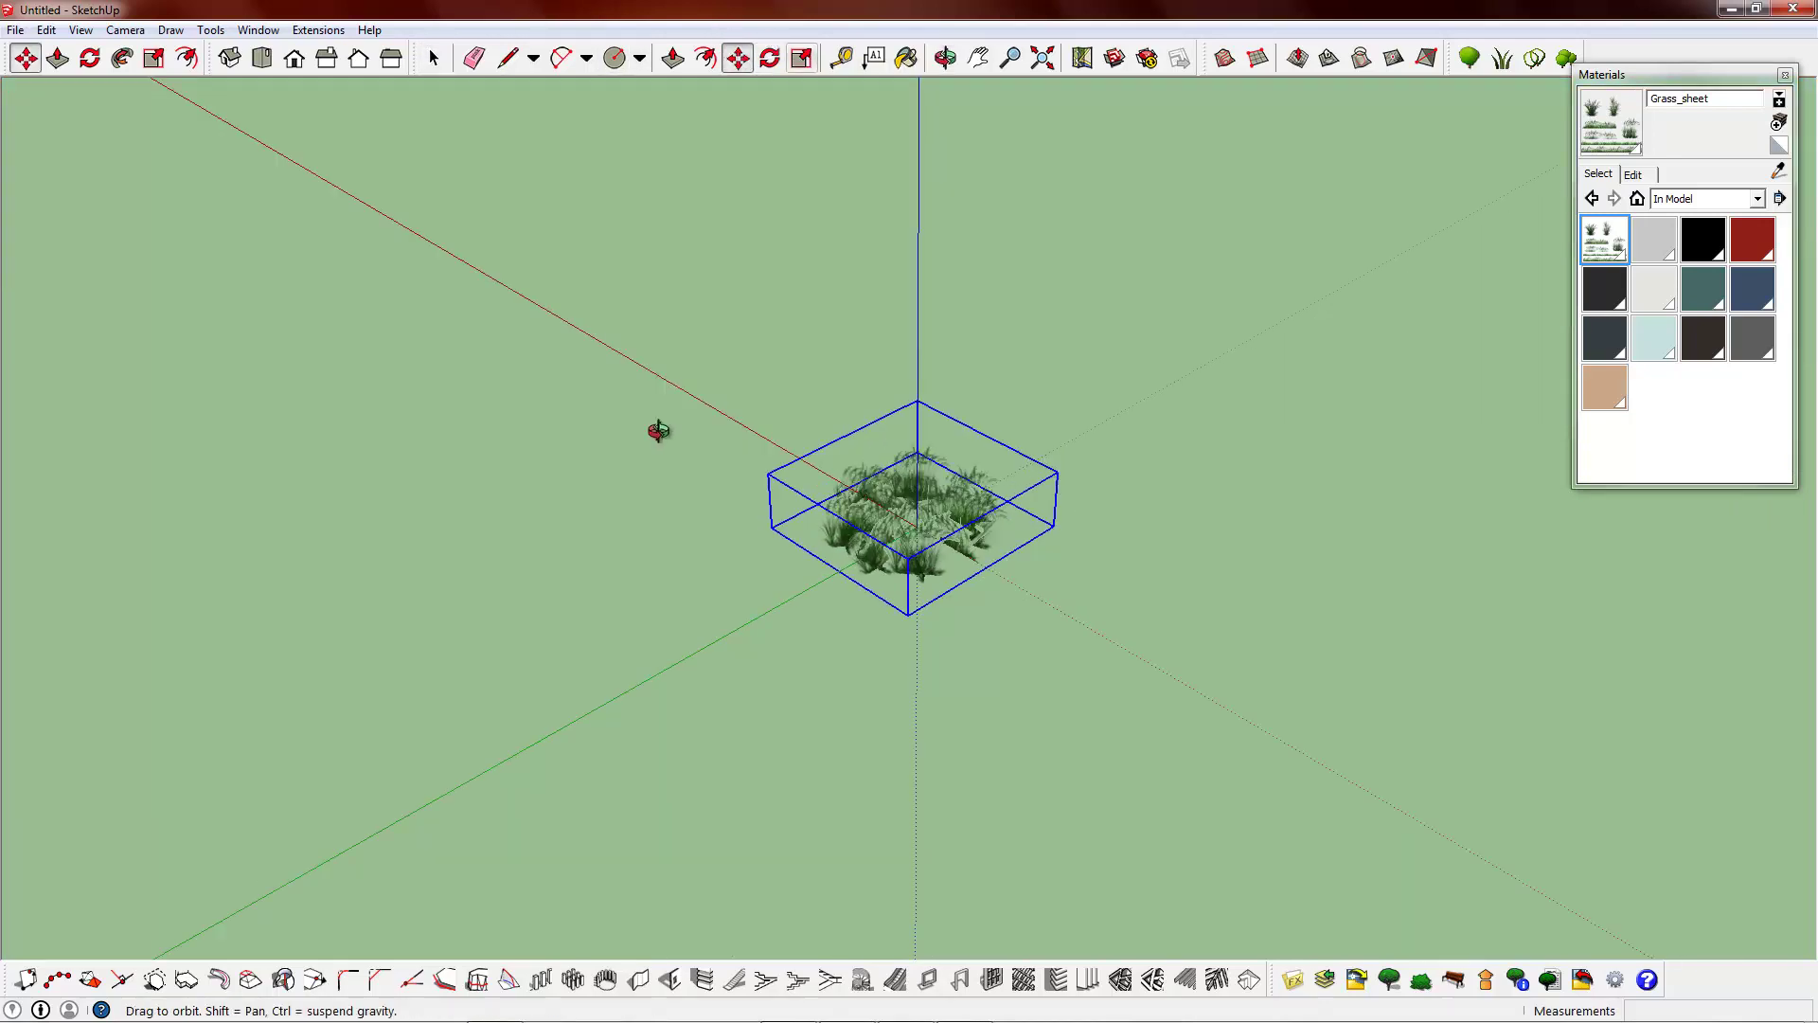
middle_drag(650, 427, 604, 445)
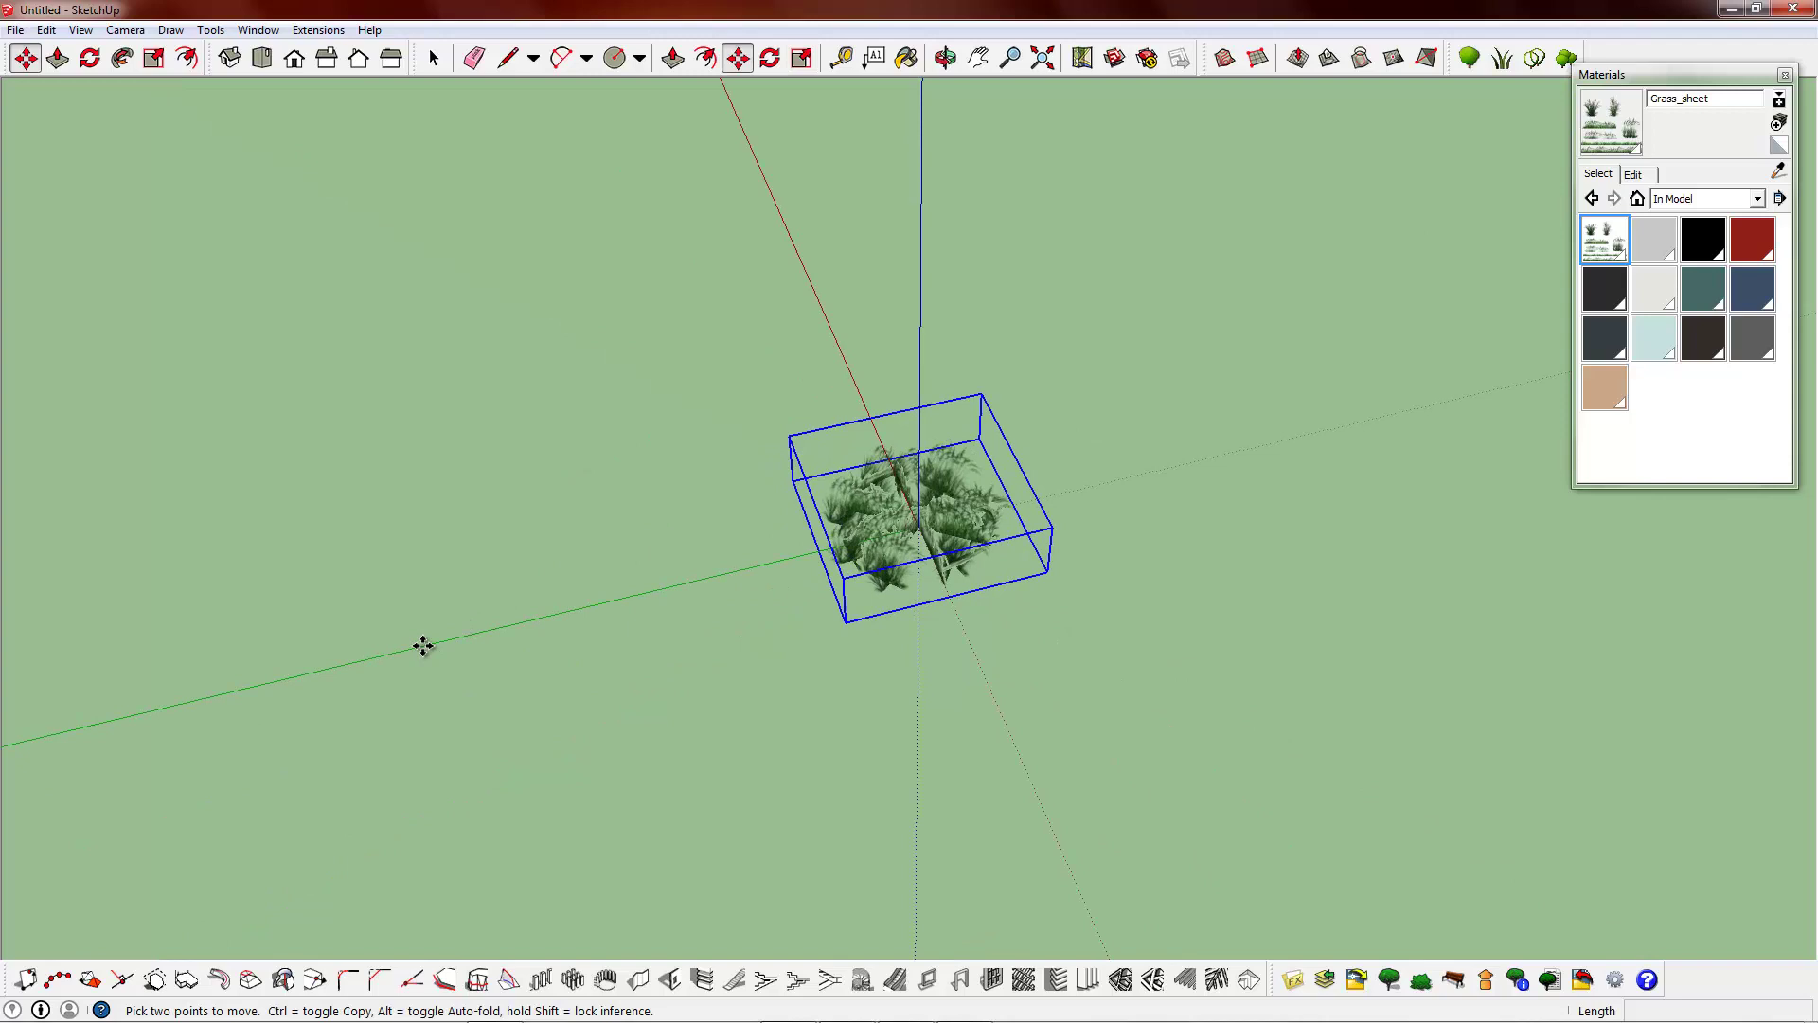
click(455, 640)
key(ctrl)
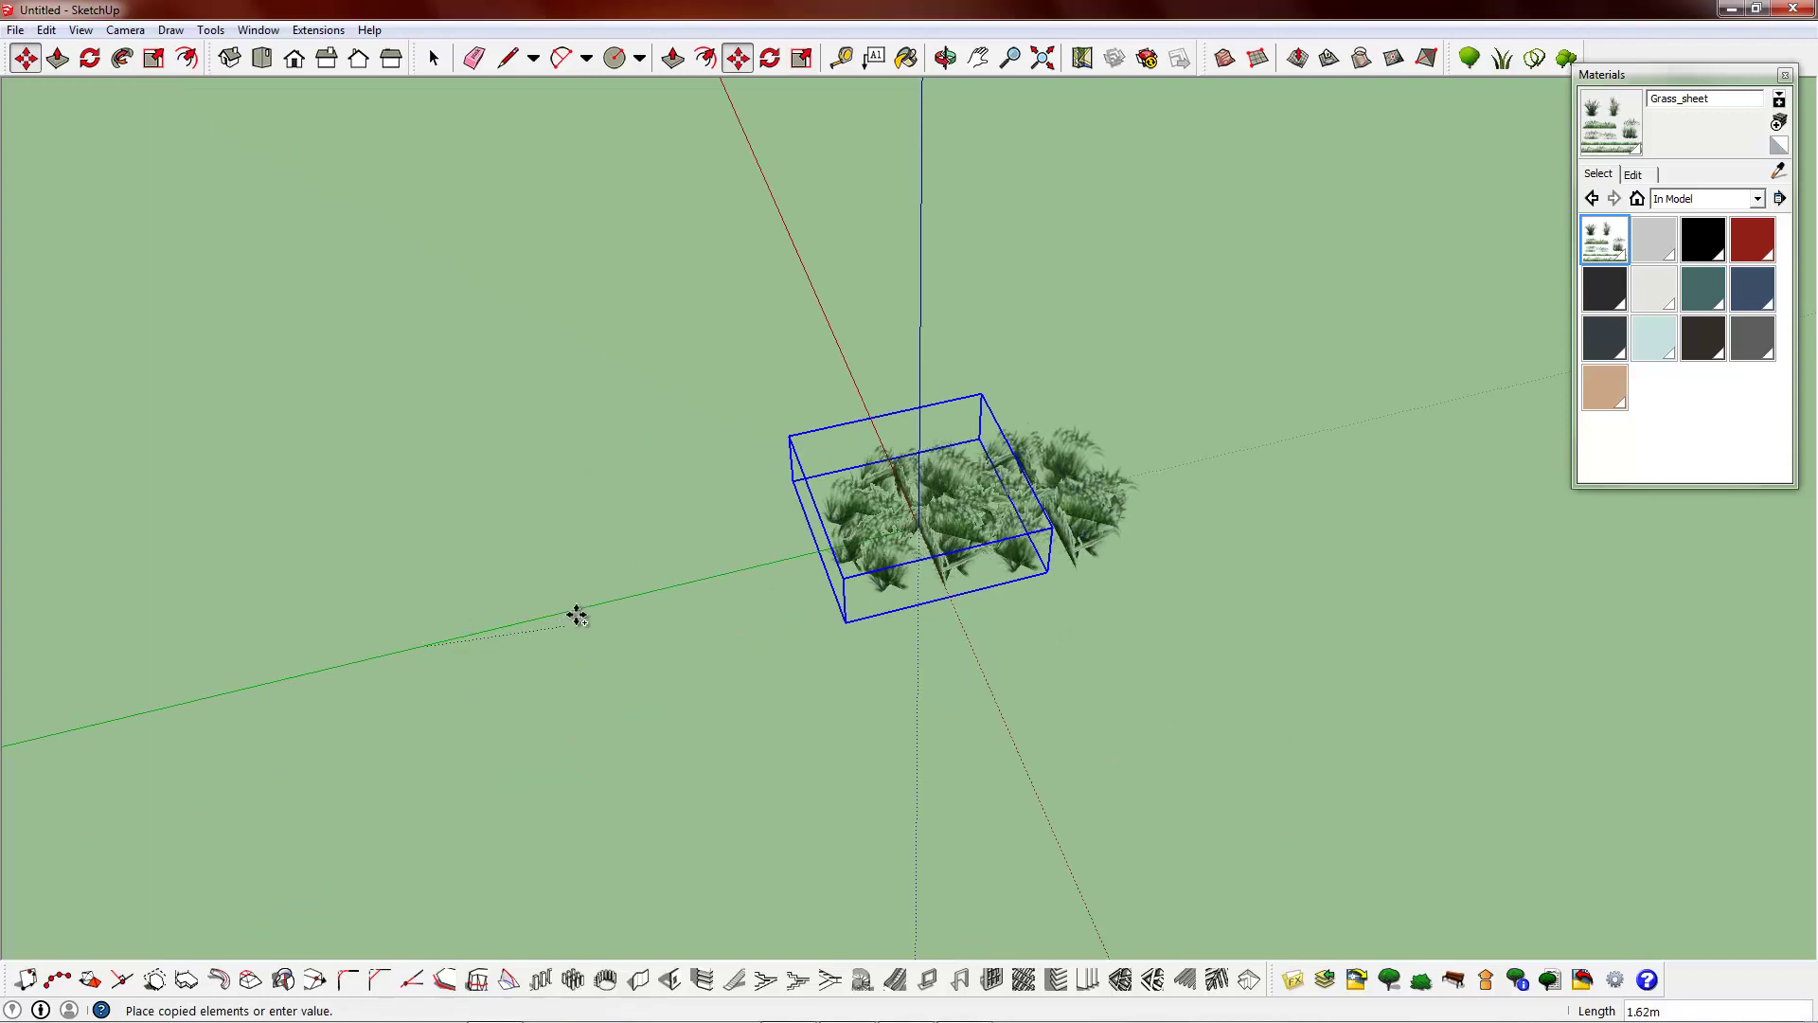
click(607, 613)
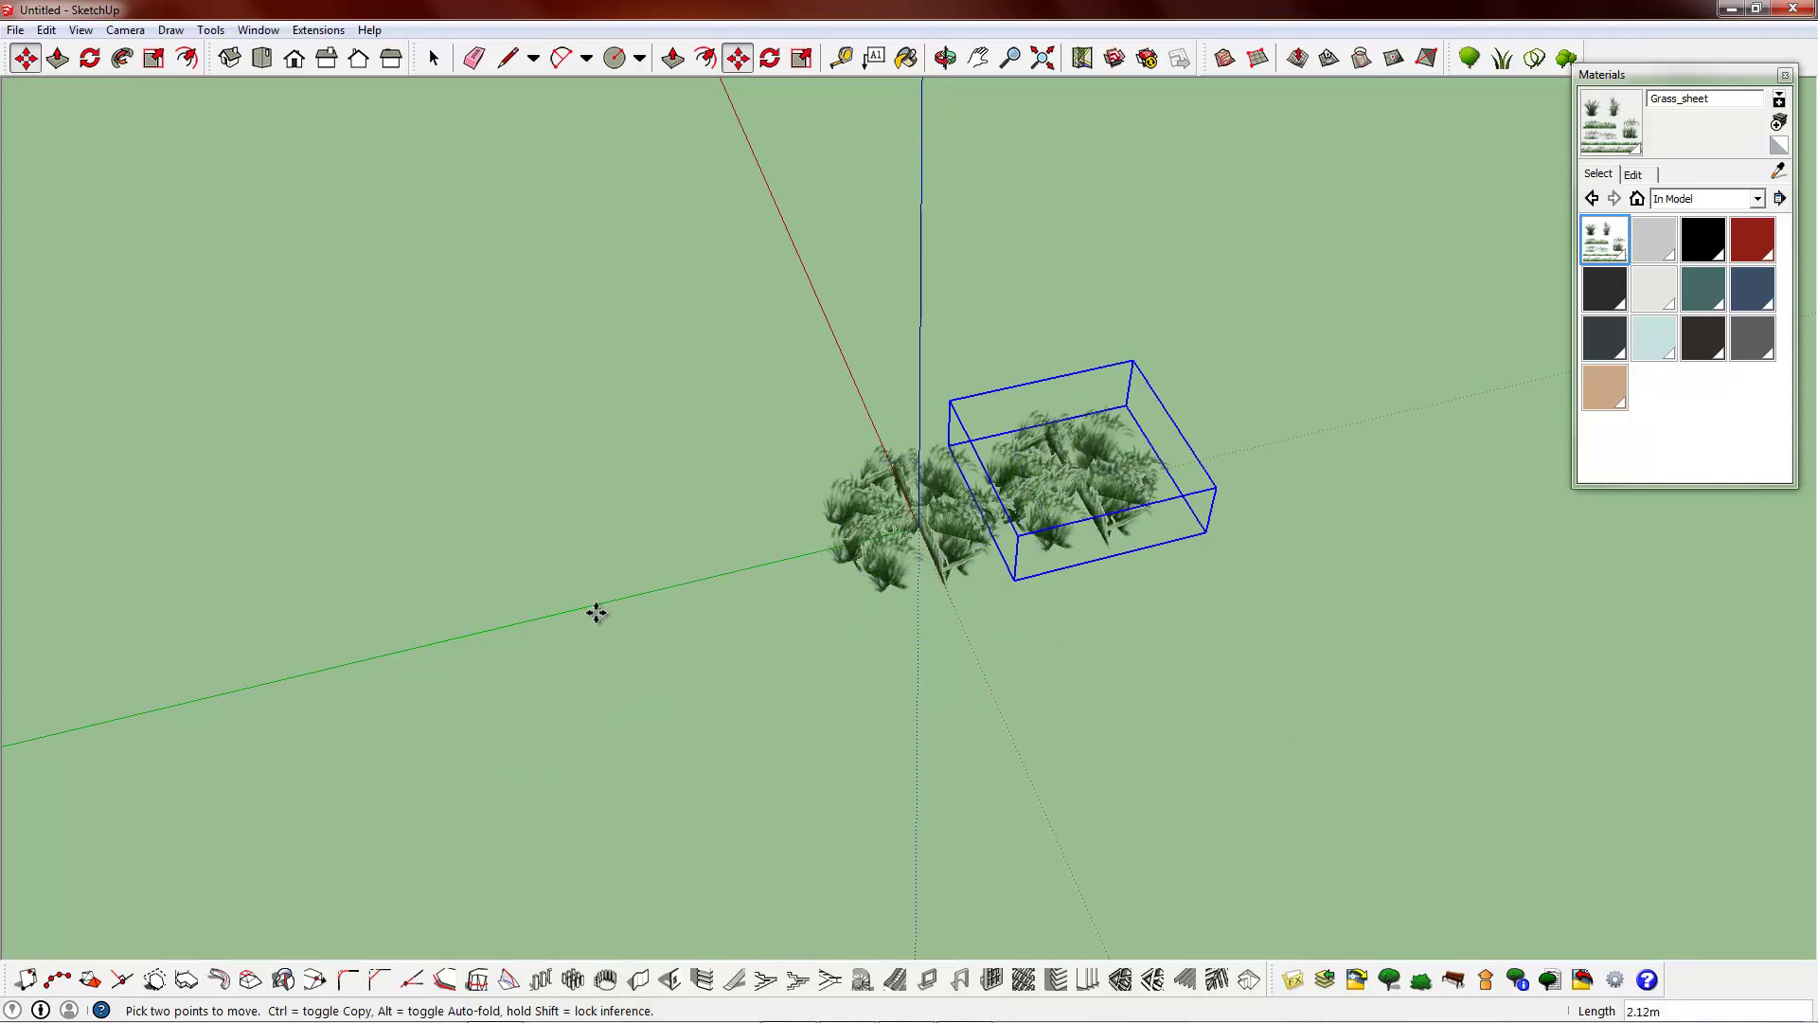
- Add two more copies of the cluster along the green axis to make a row of four, the last spaced about 2.12 m
click(502, 627)
key(ctrl)
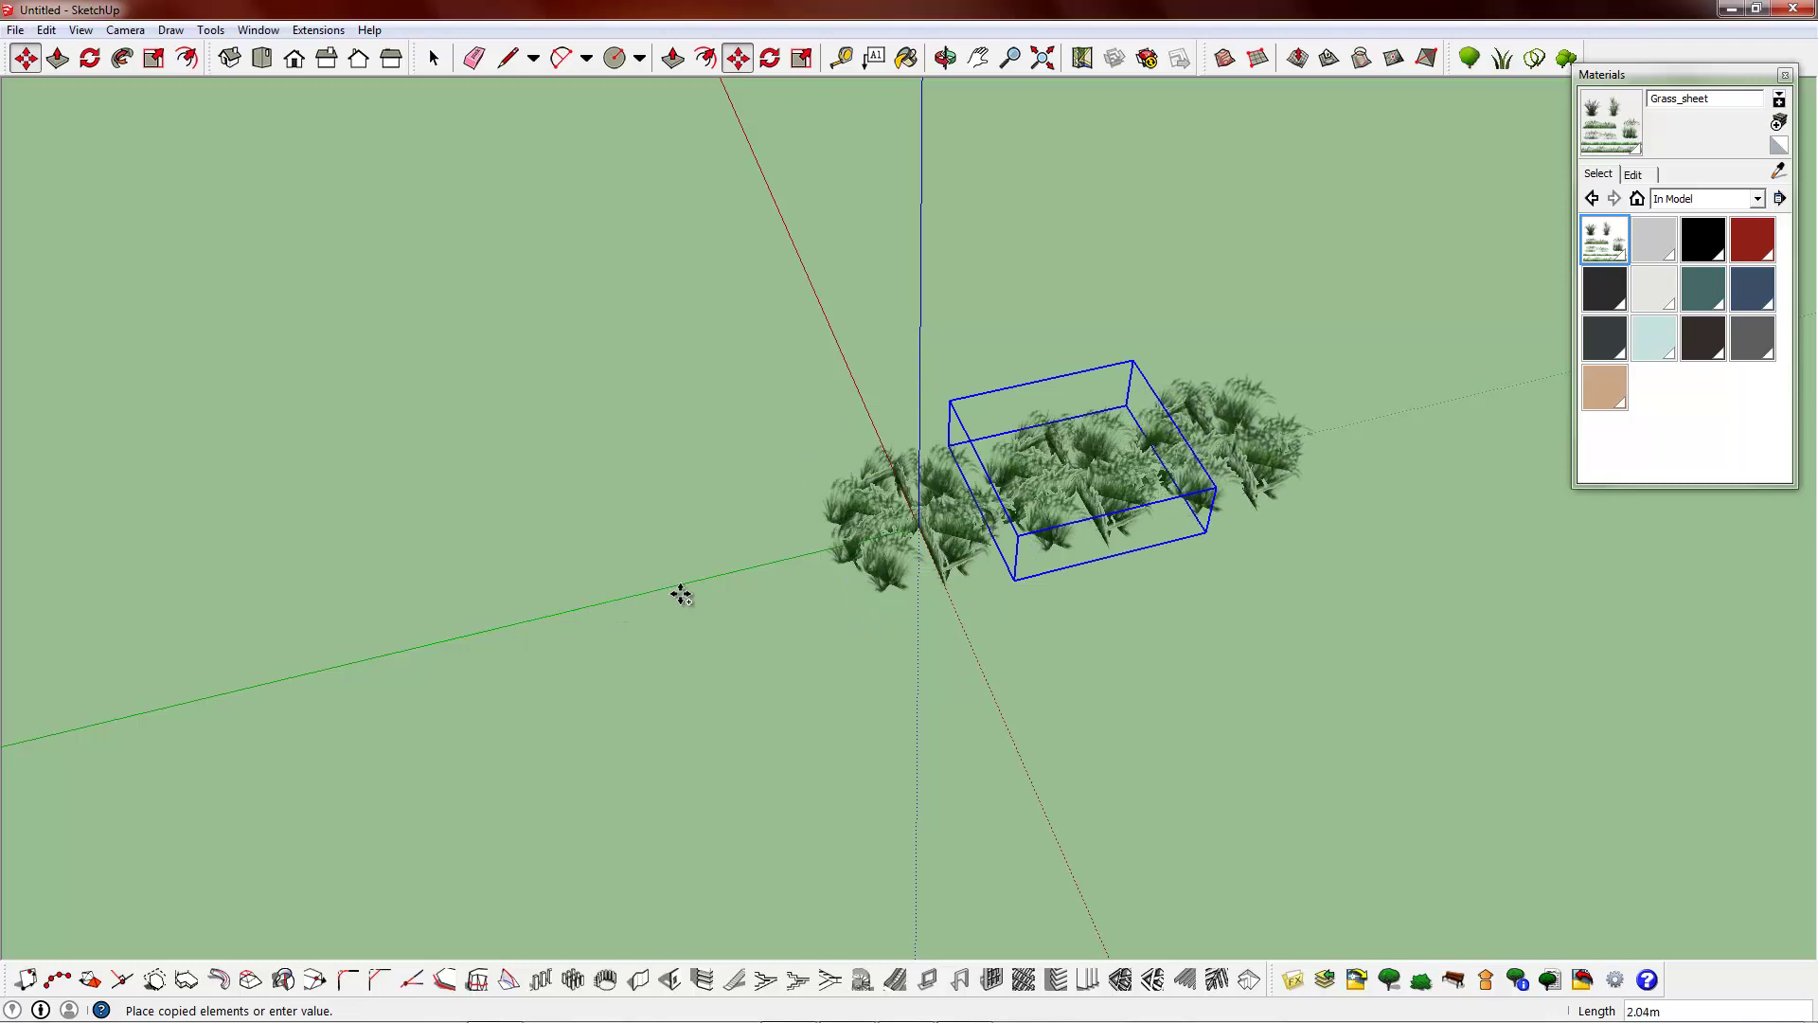
click(596, 608)
click(518, 625)
key(ctrl)
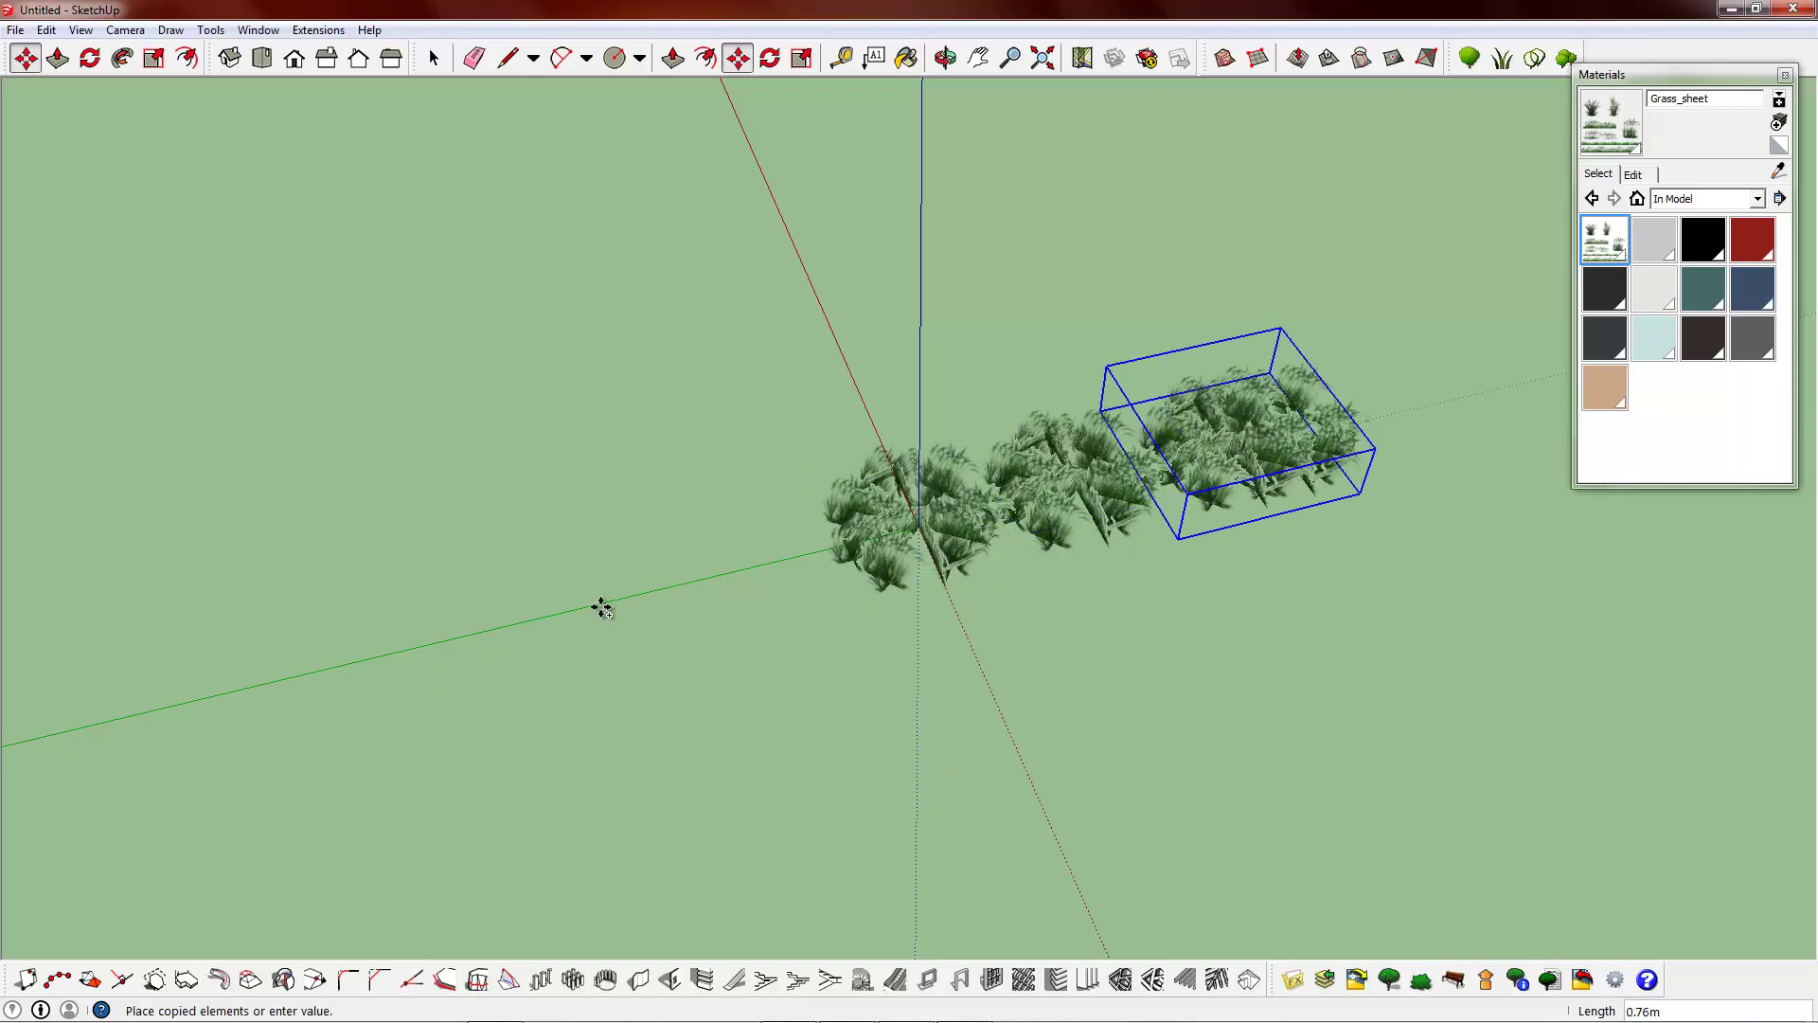
click(694, 583)
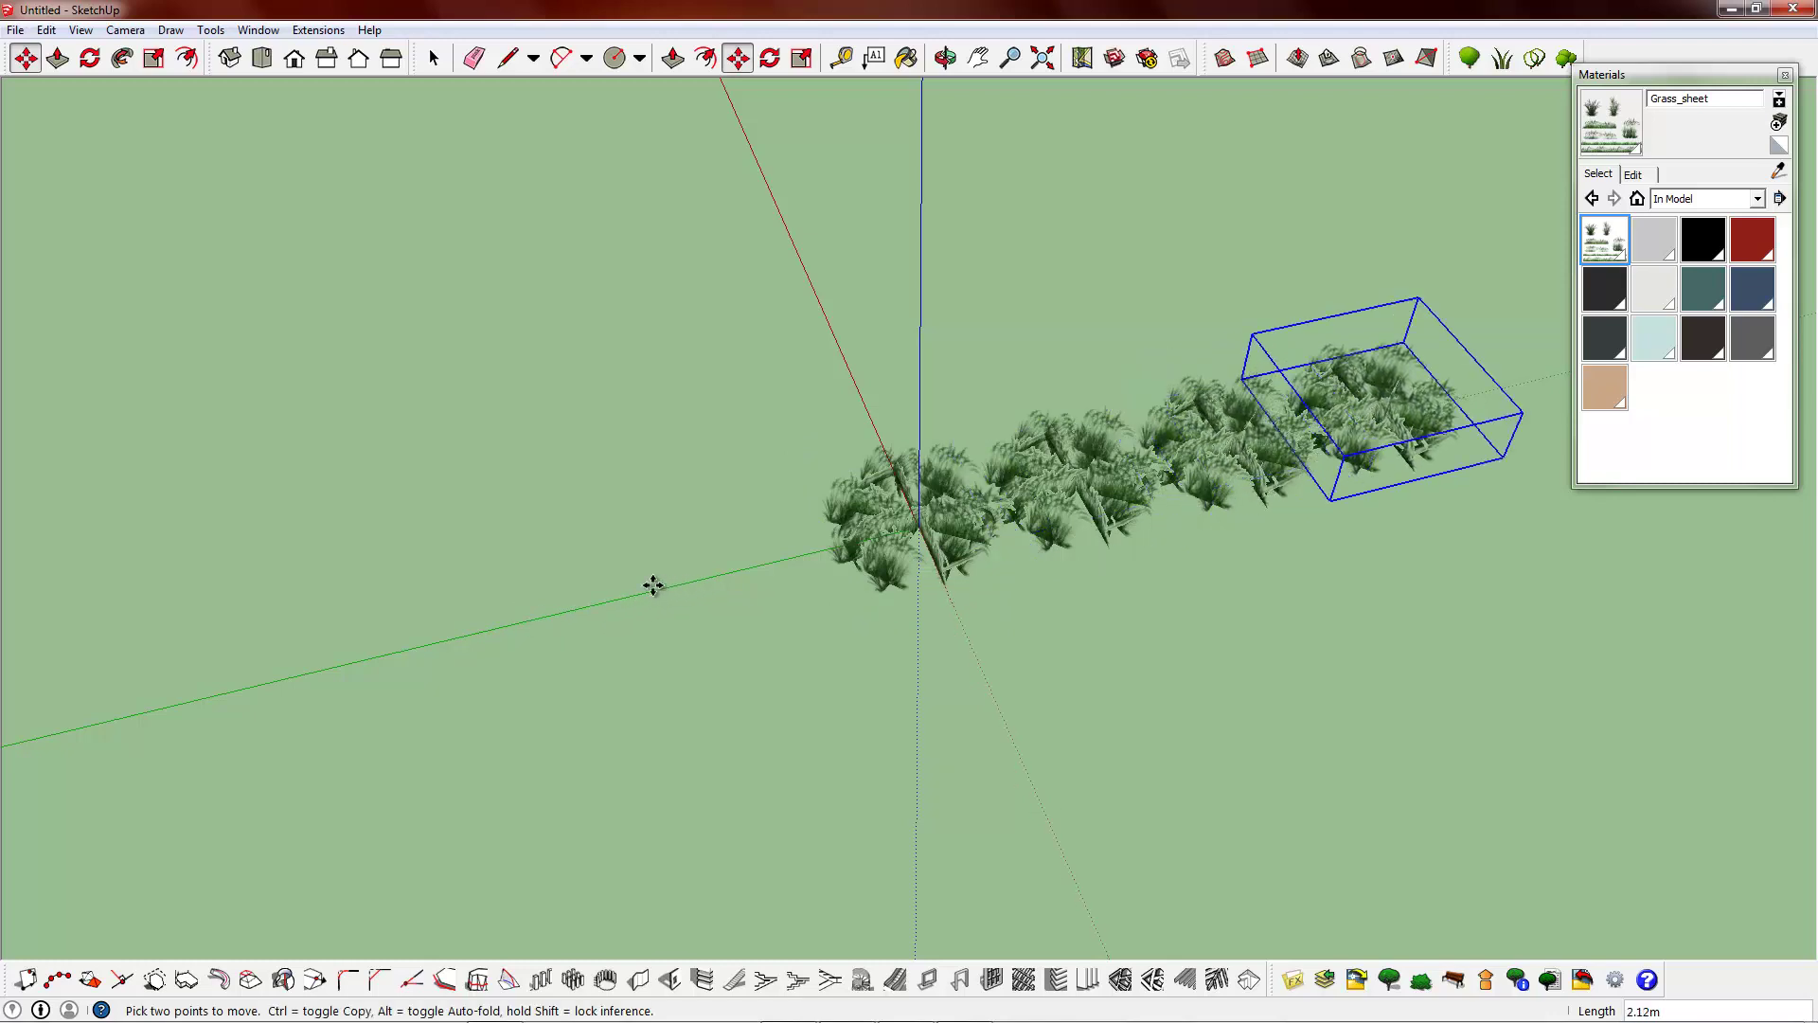
- Rotate the cluster at the far end of the row in place by -150°
middle_drag(654, 584, 1185, 306)
middle_drag(1051, 699, 1221, 280)
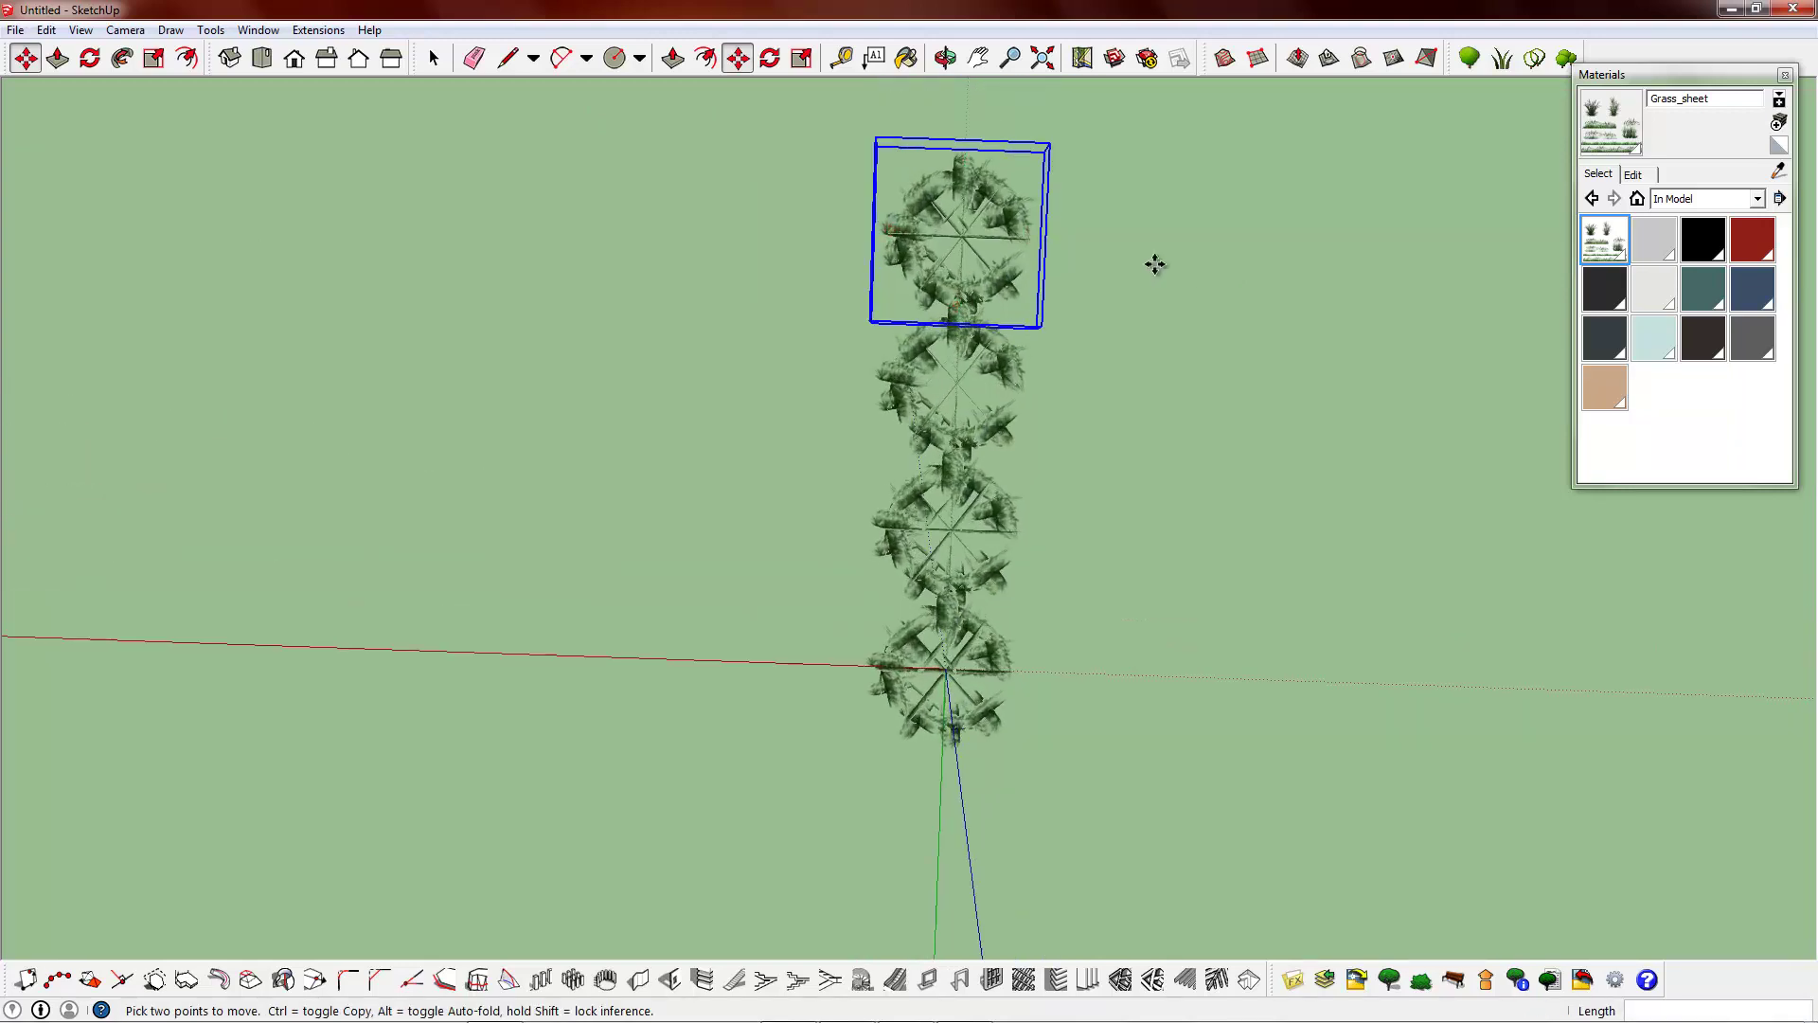
drag(1033, 231, 1046, 185)
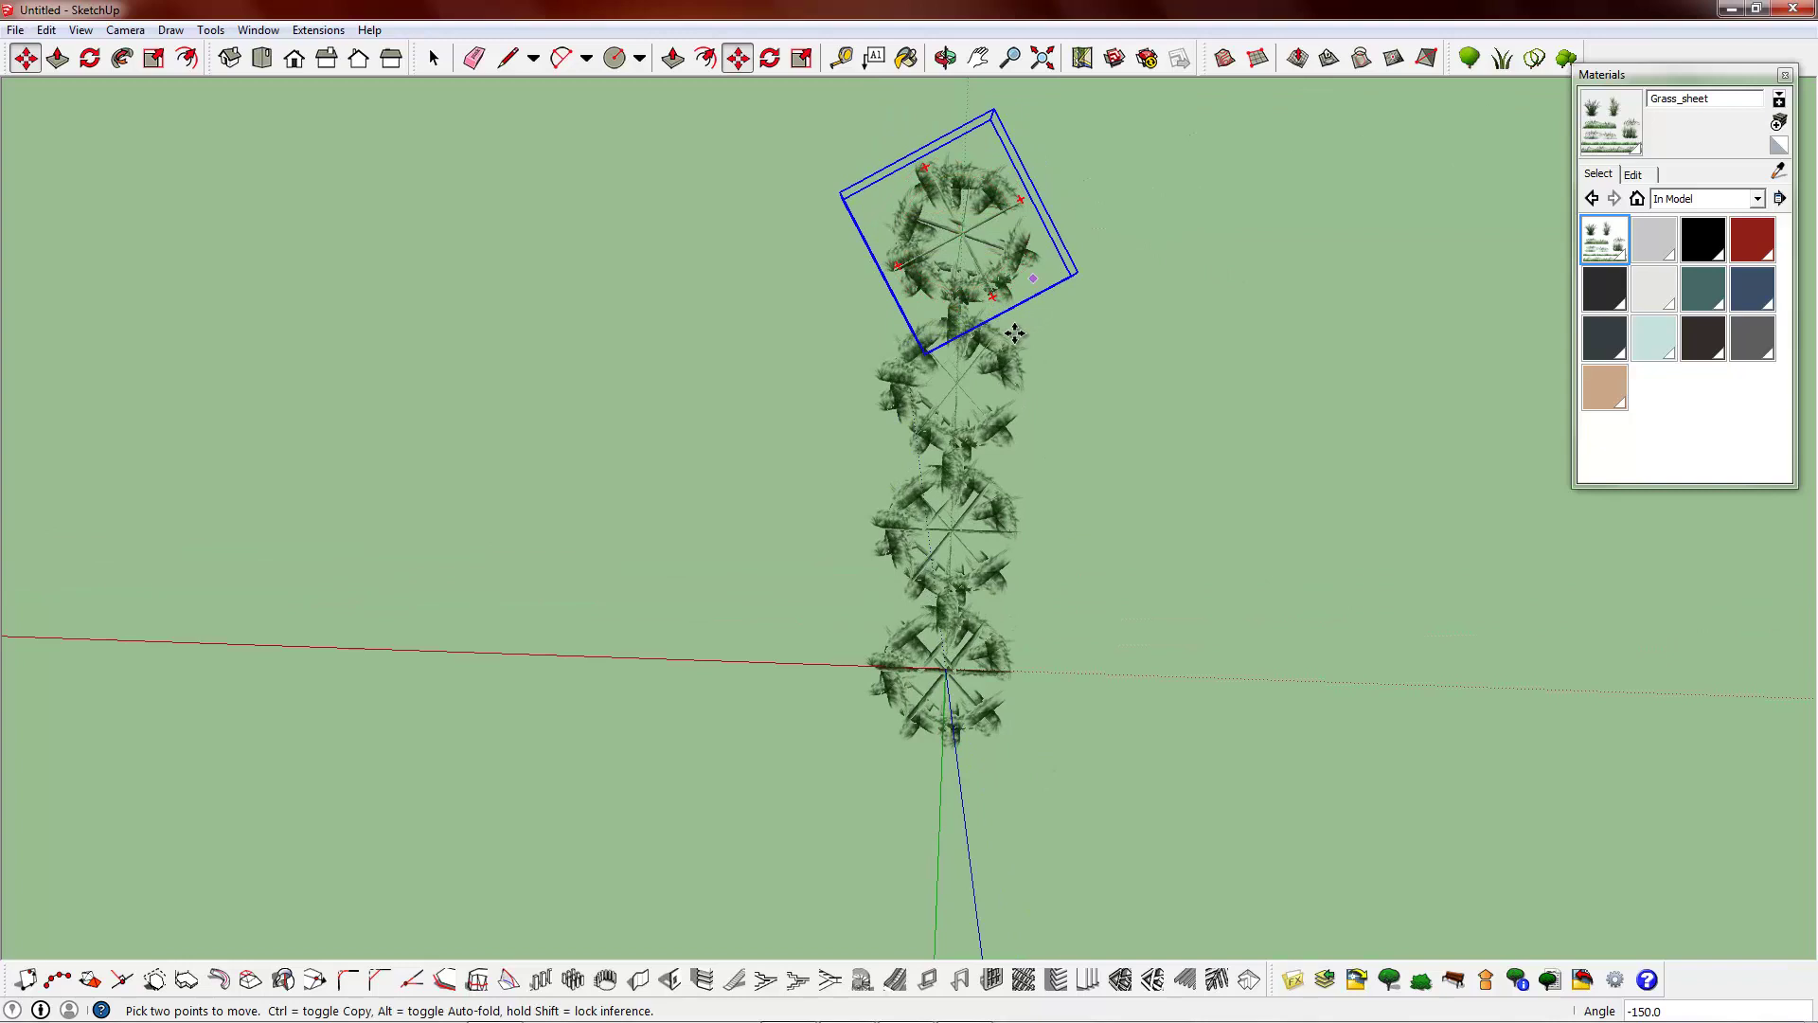
- Rotate the two middle clusters of the row in place to different angles to break up the repetition
click(442, 67)
click(977, 406)
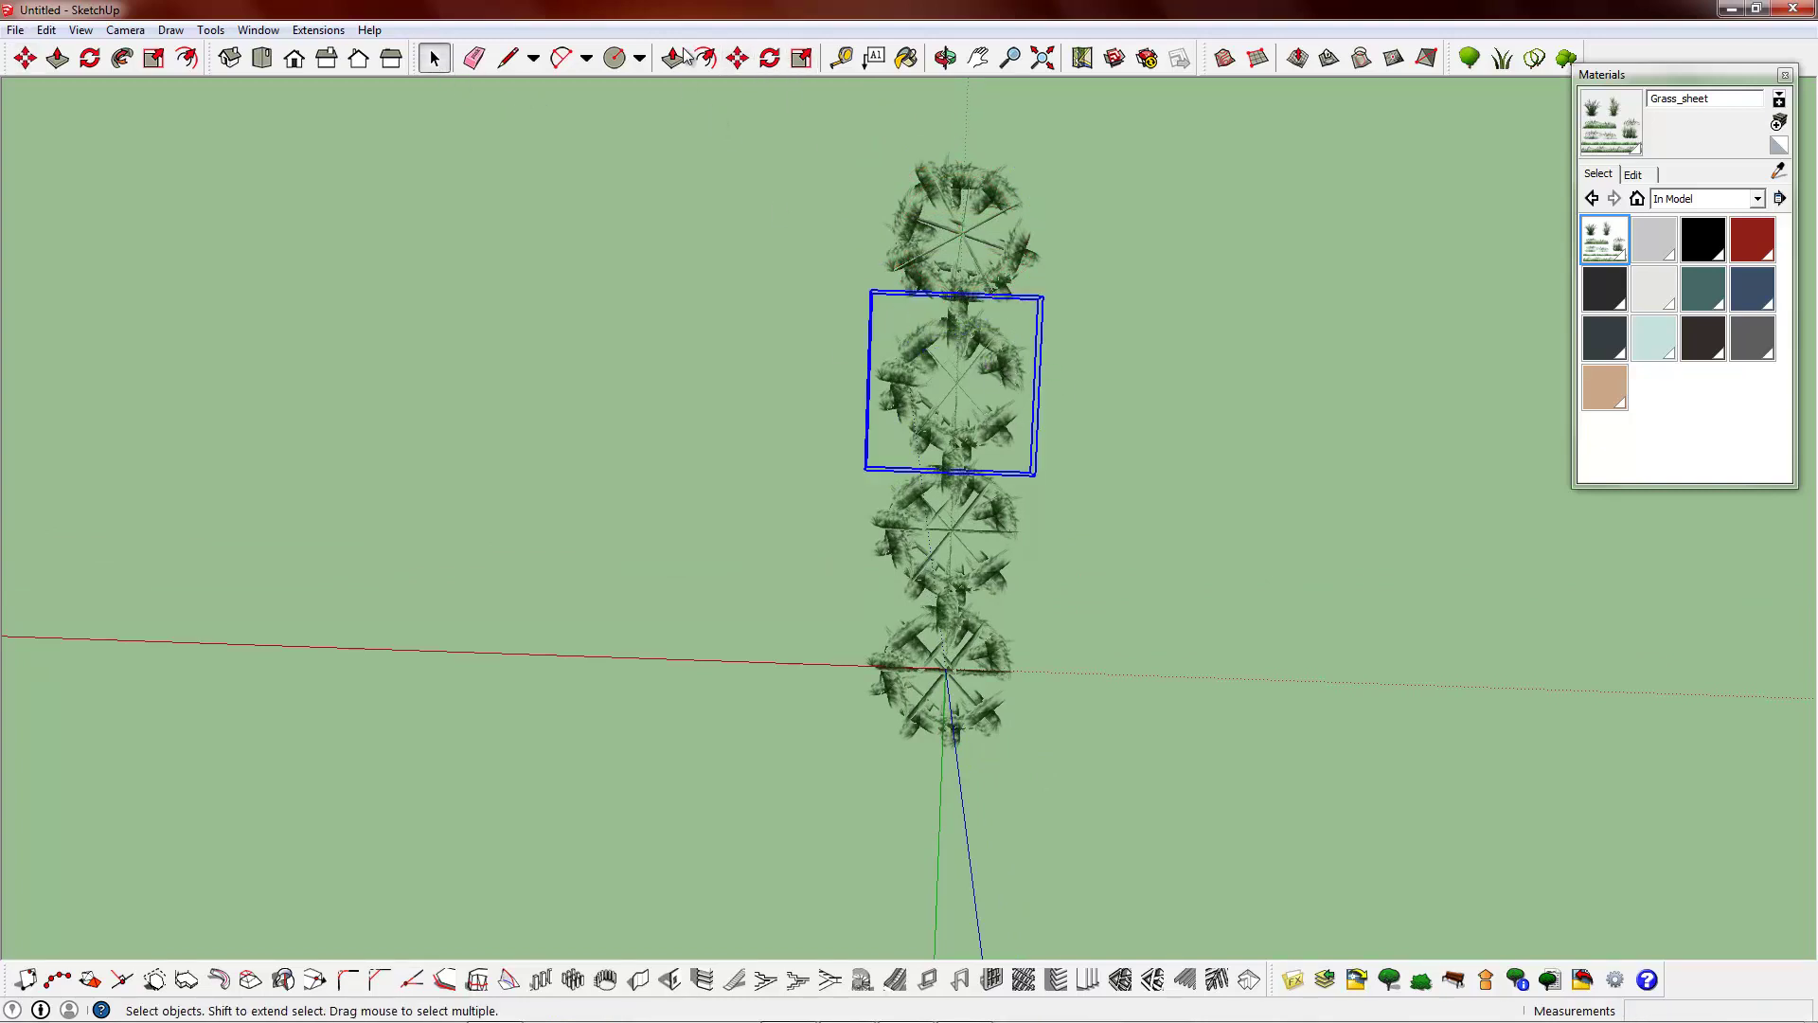
key(m)
drag(960, 319, 989, 459)
click(435, 58)
click(606, 246)
click(739, 59)
click(435, 57)
click(632, 356)
- Select all four clusters and copy the row about 1.68 m along the red axis
middle_drag(1175, 720, 1207, 674)
key(ctrl+a)
middle_drag(843, 322, 994, 540)
click(736, 60)
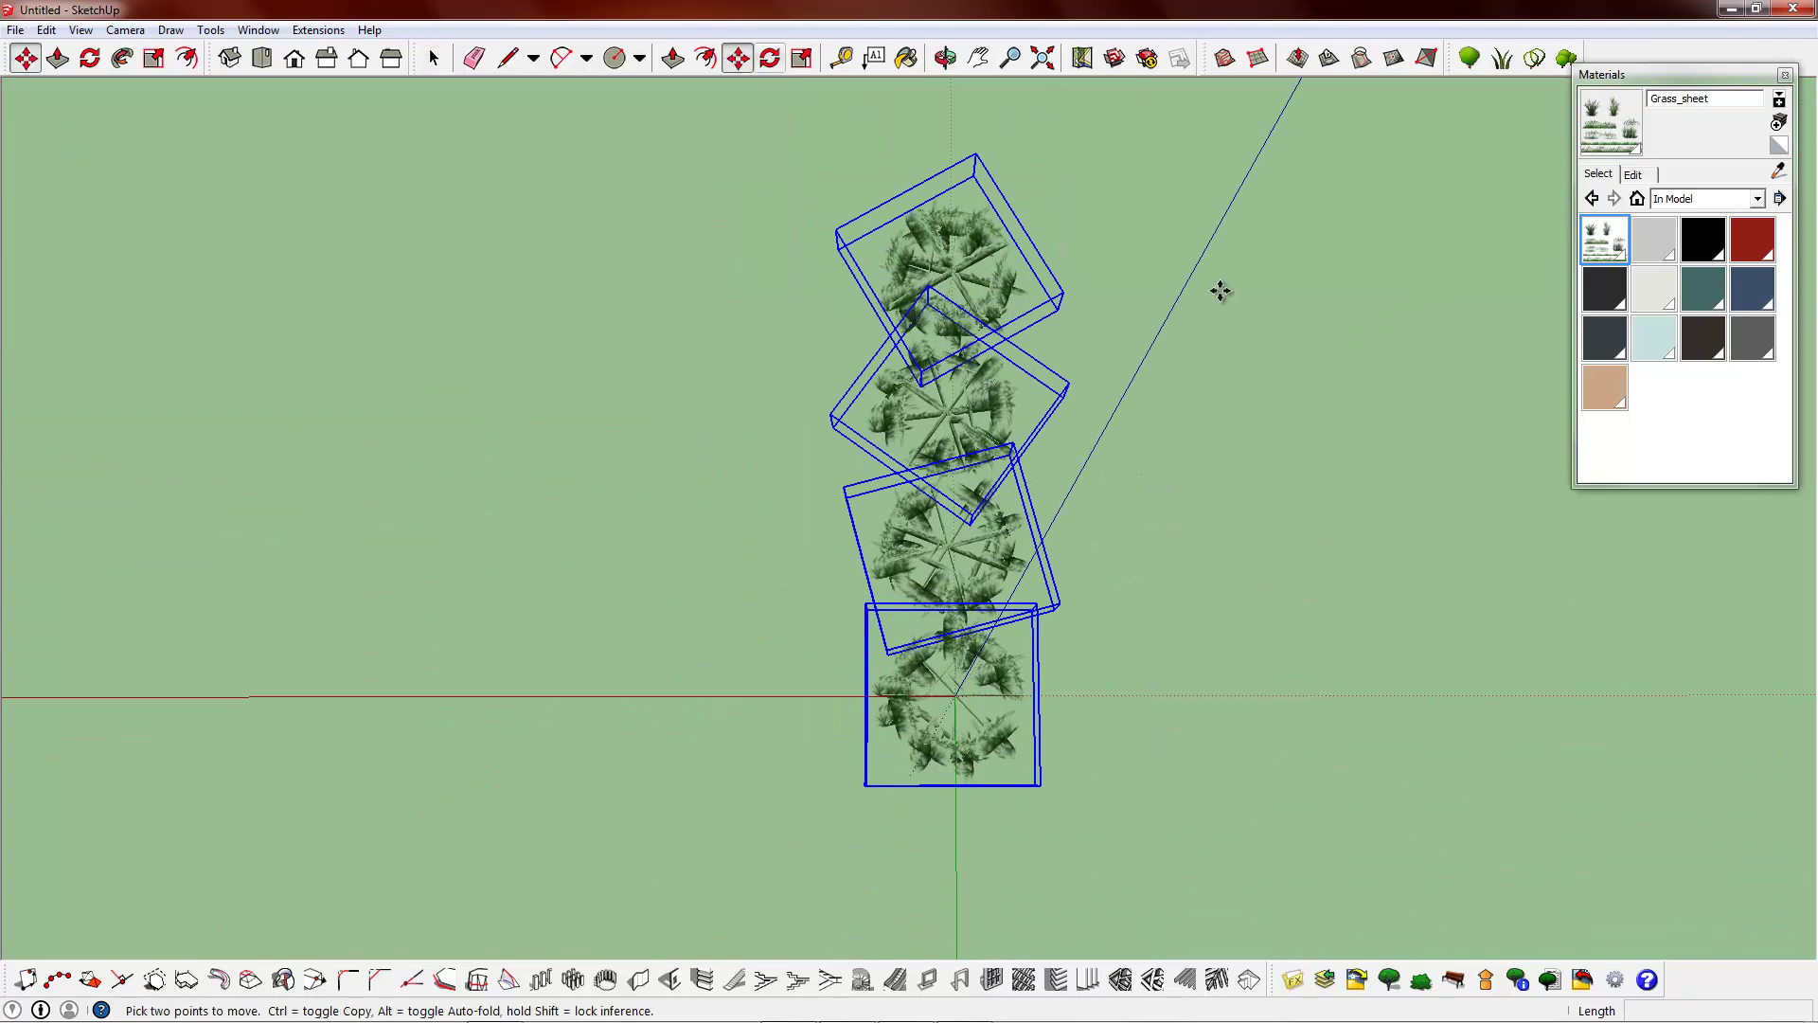
click(1307, 231)
key(ctrl)
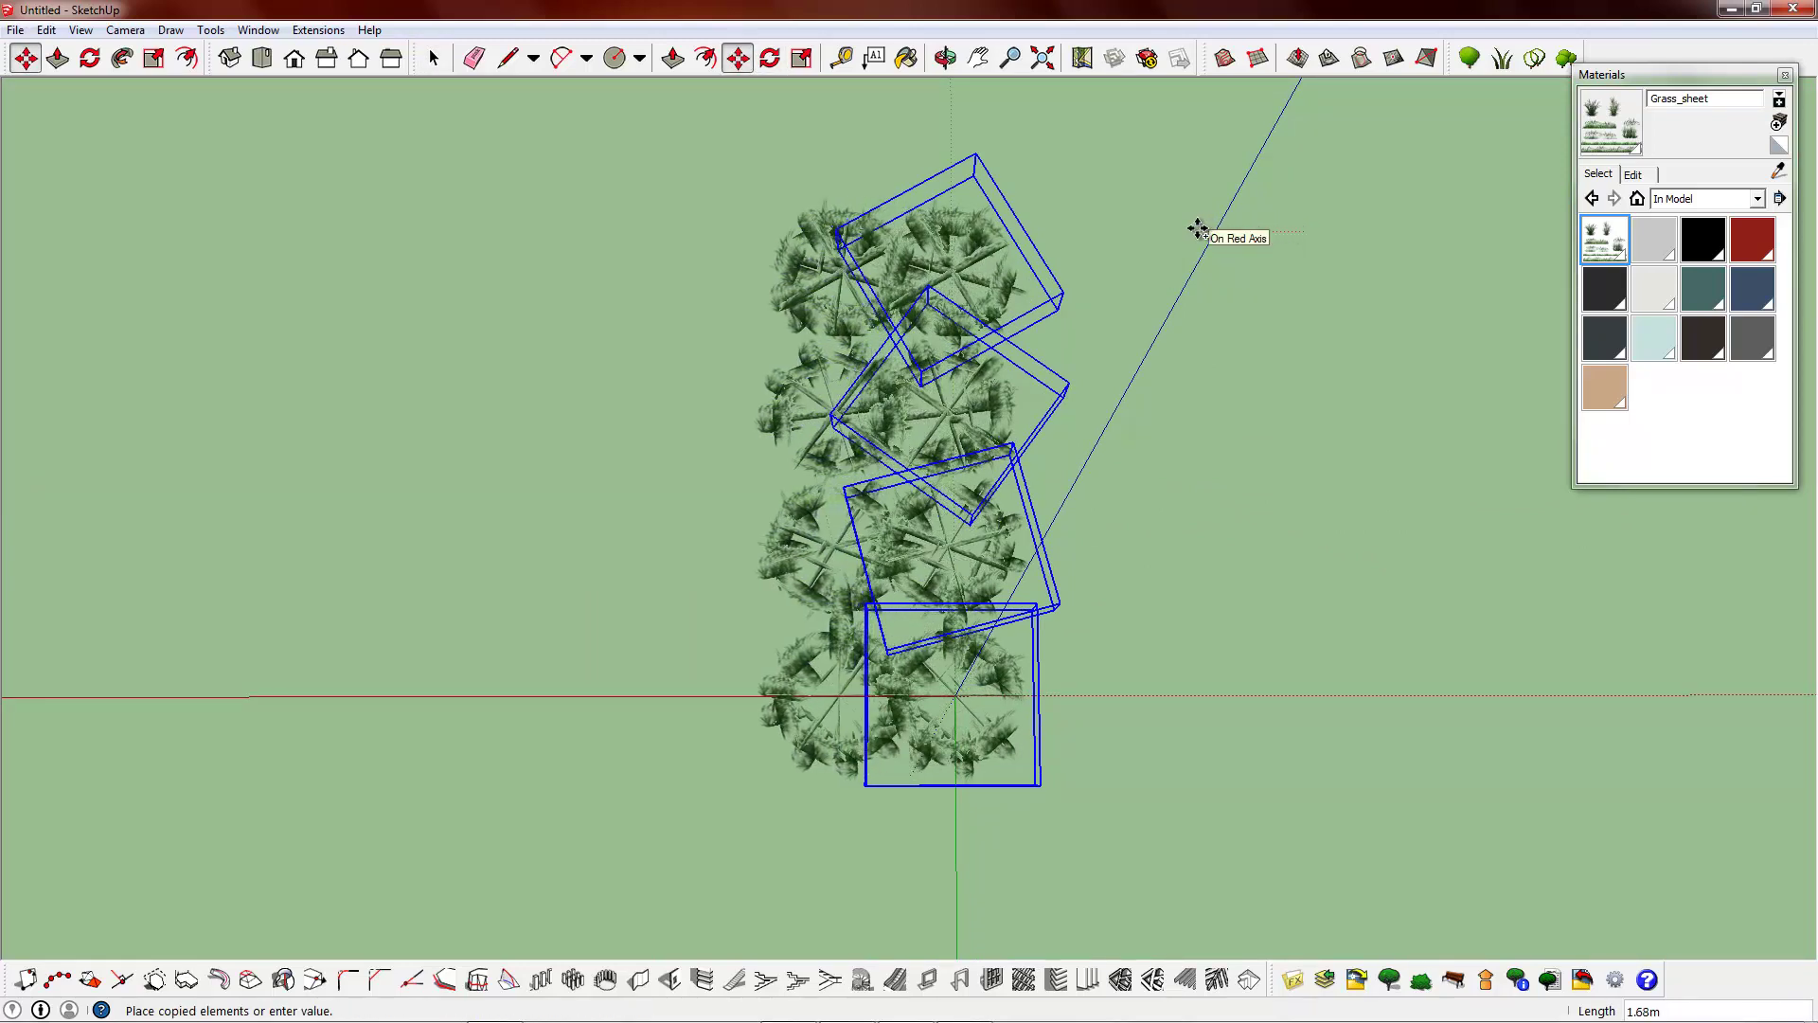
click(1198, 230)
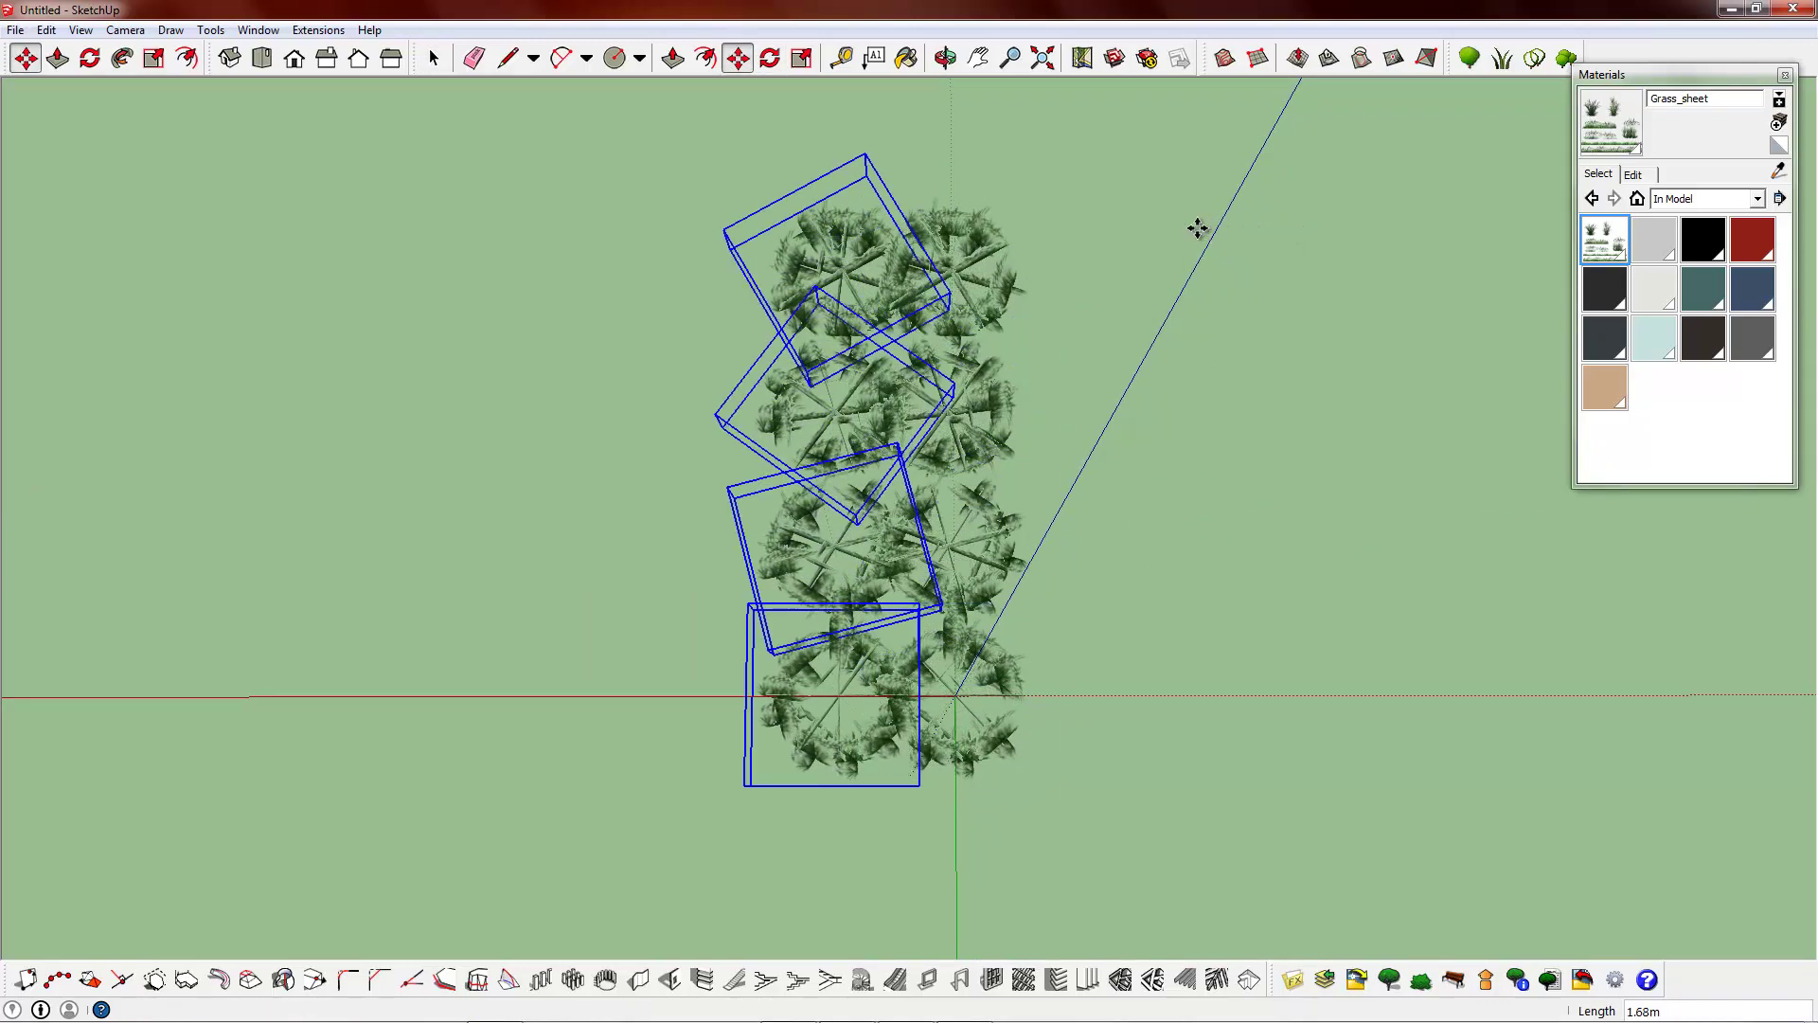
- Stagger the copied row along the green axis, add a third row of clusters beside it, and clear the selection
click(1143, 171)
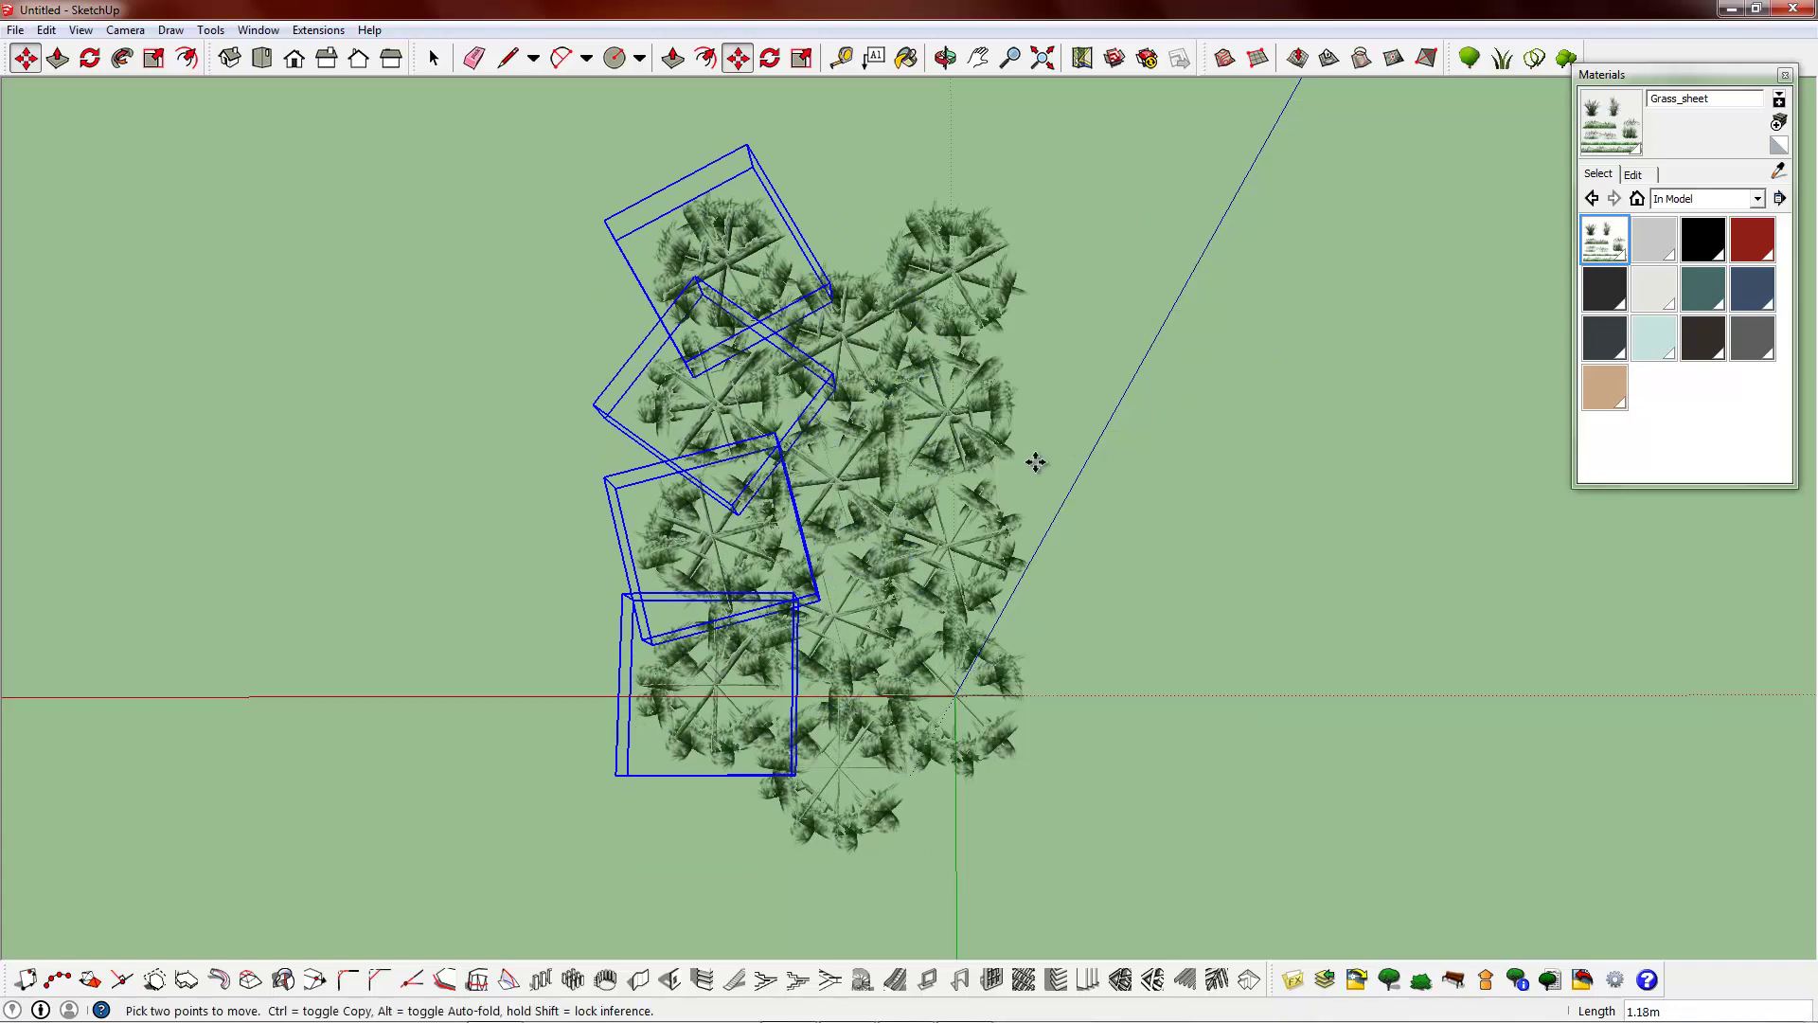
click(435, 59)
click(933, 599)
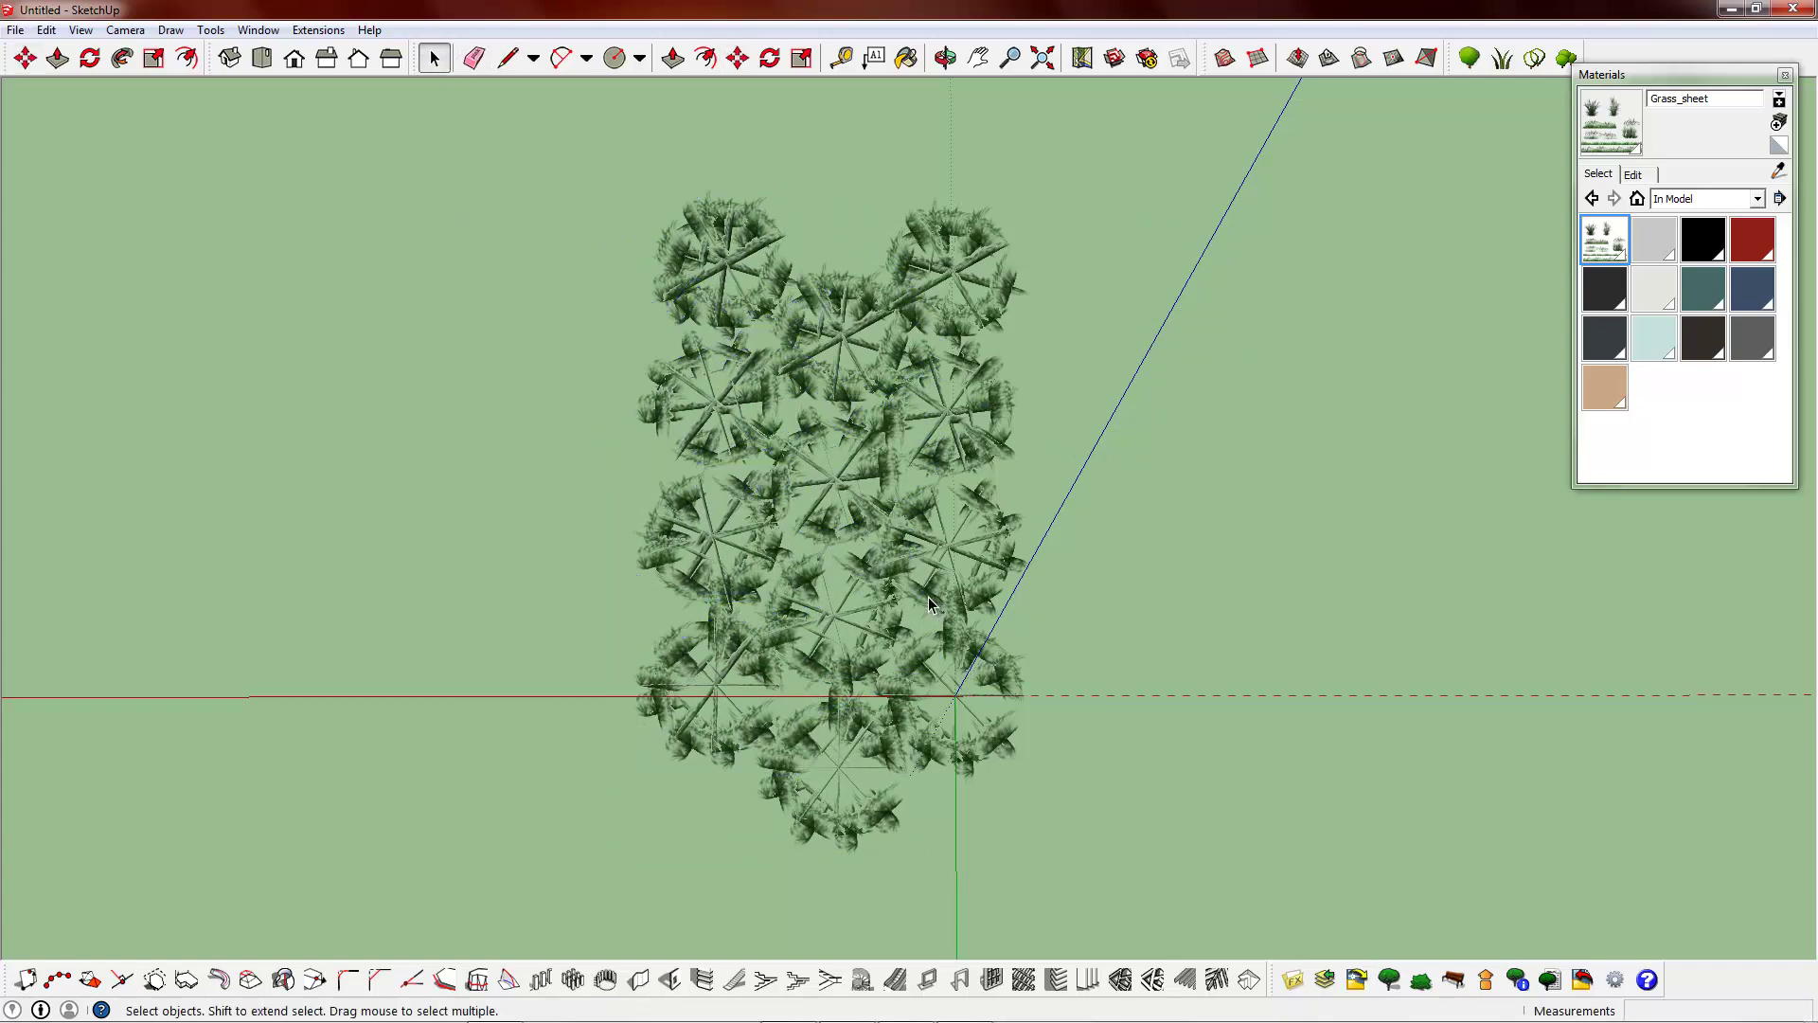
middle_drag(928, 596, 791, 403)
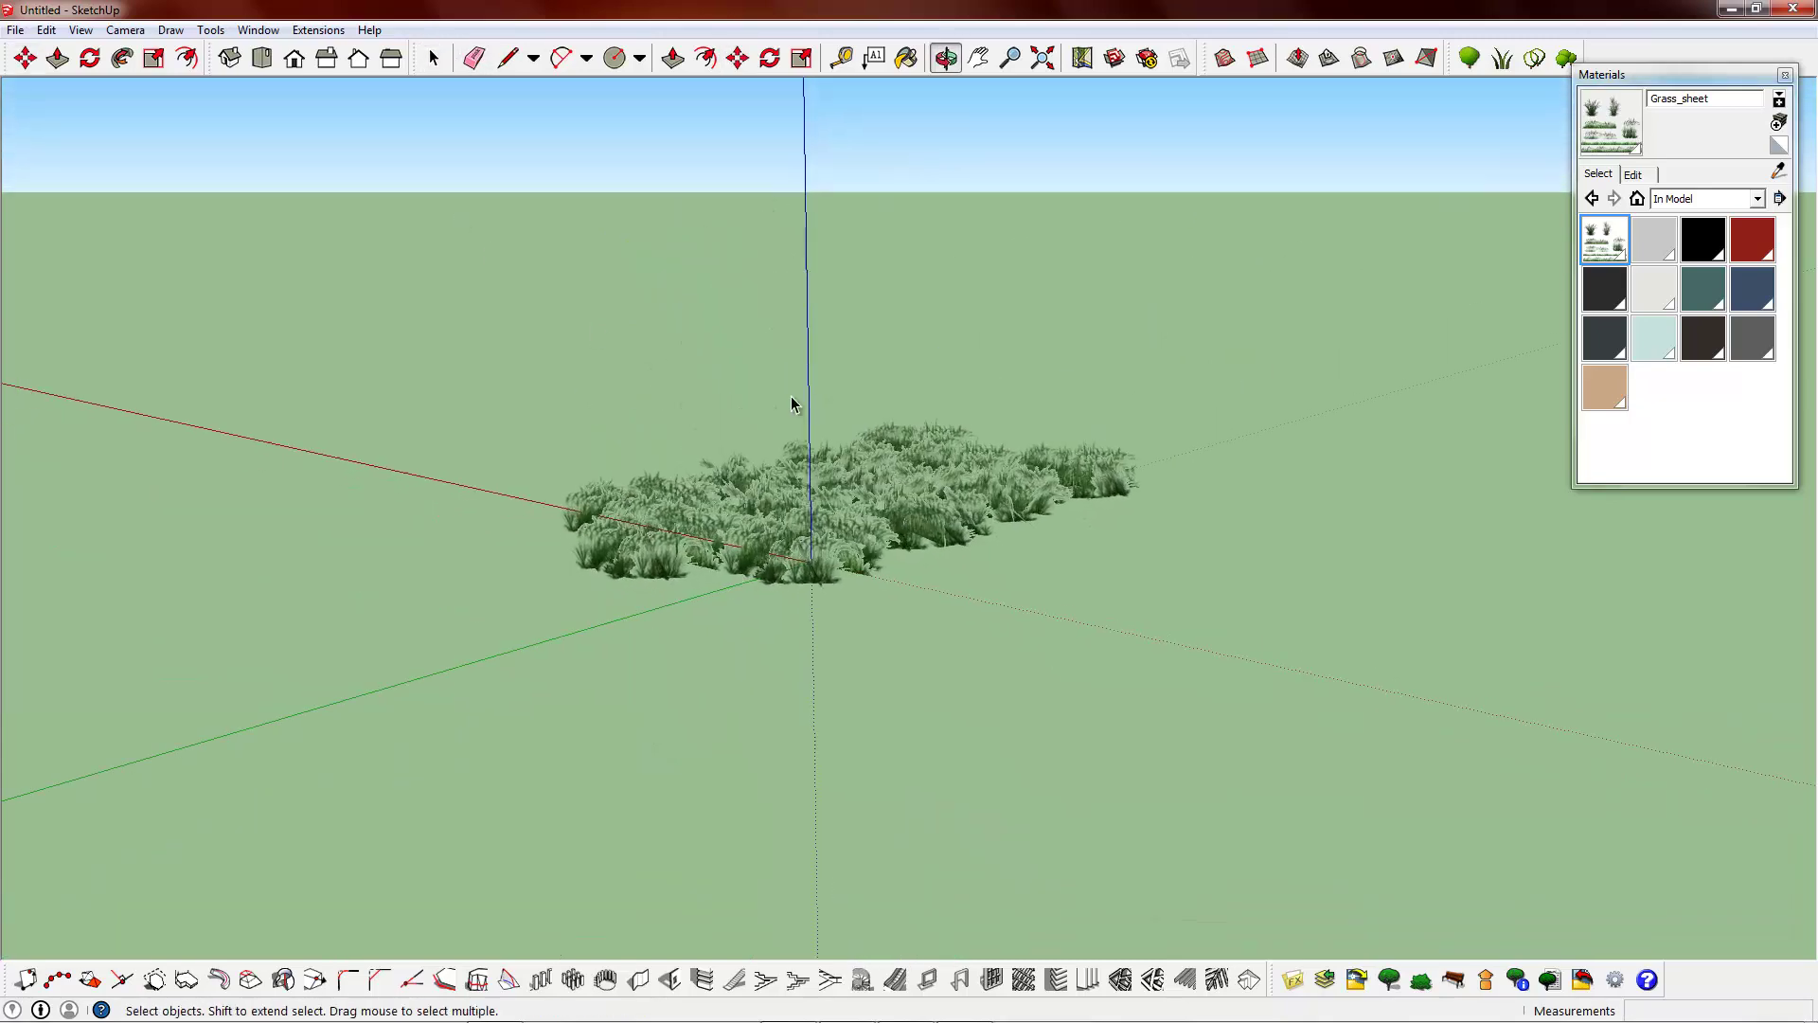
scroll(880, 479, up, 5)
middle_drag(876, 488, 876, 486)
scroll(999, 593, up, 2)
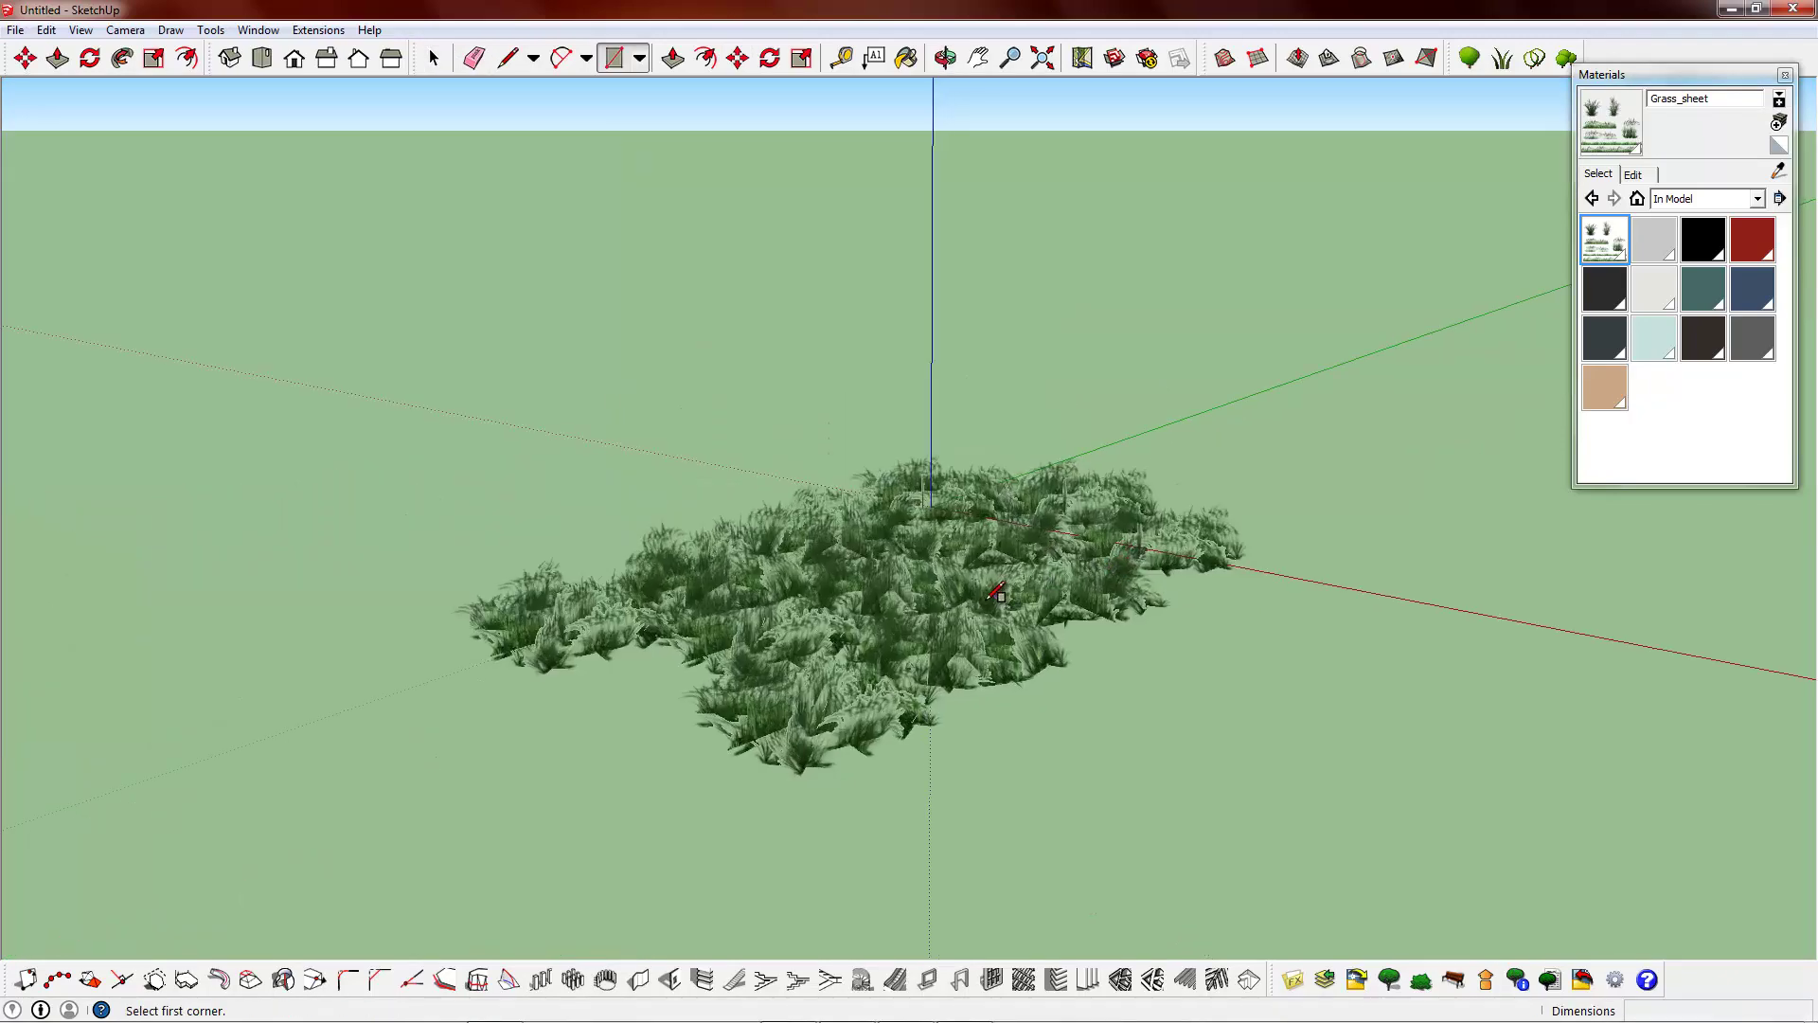
middle_drag(998, 593, 869, 552)
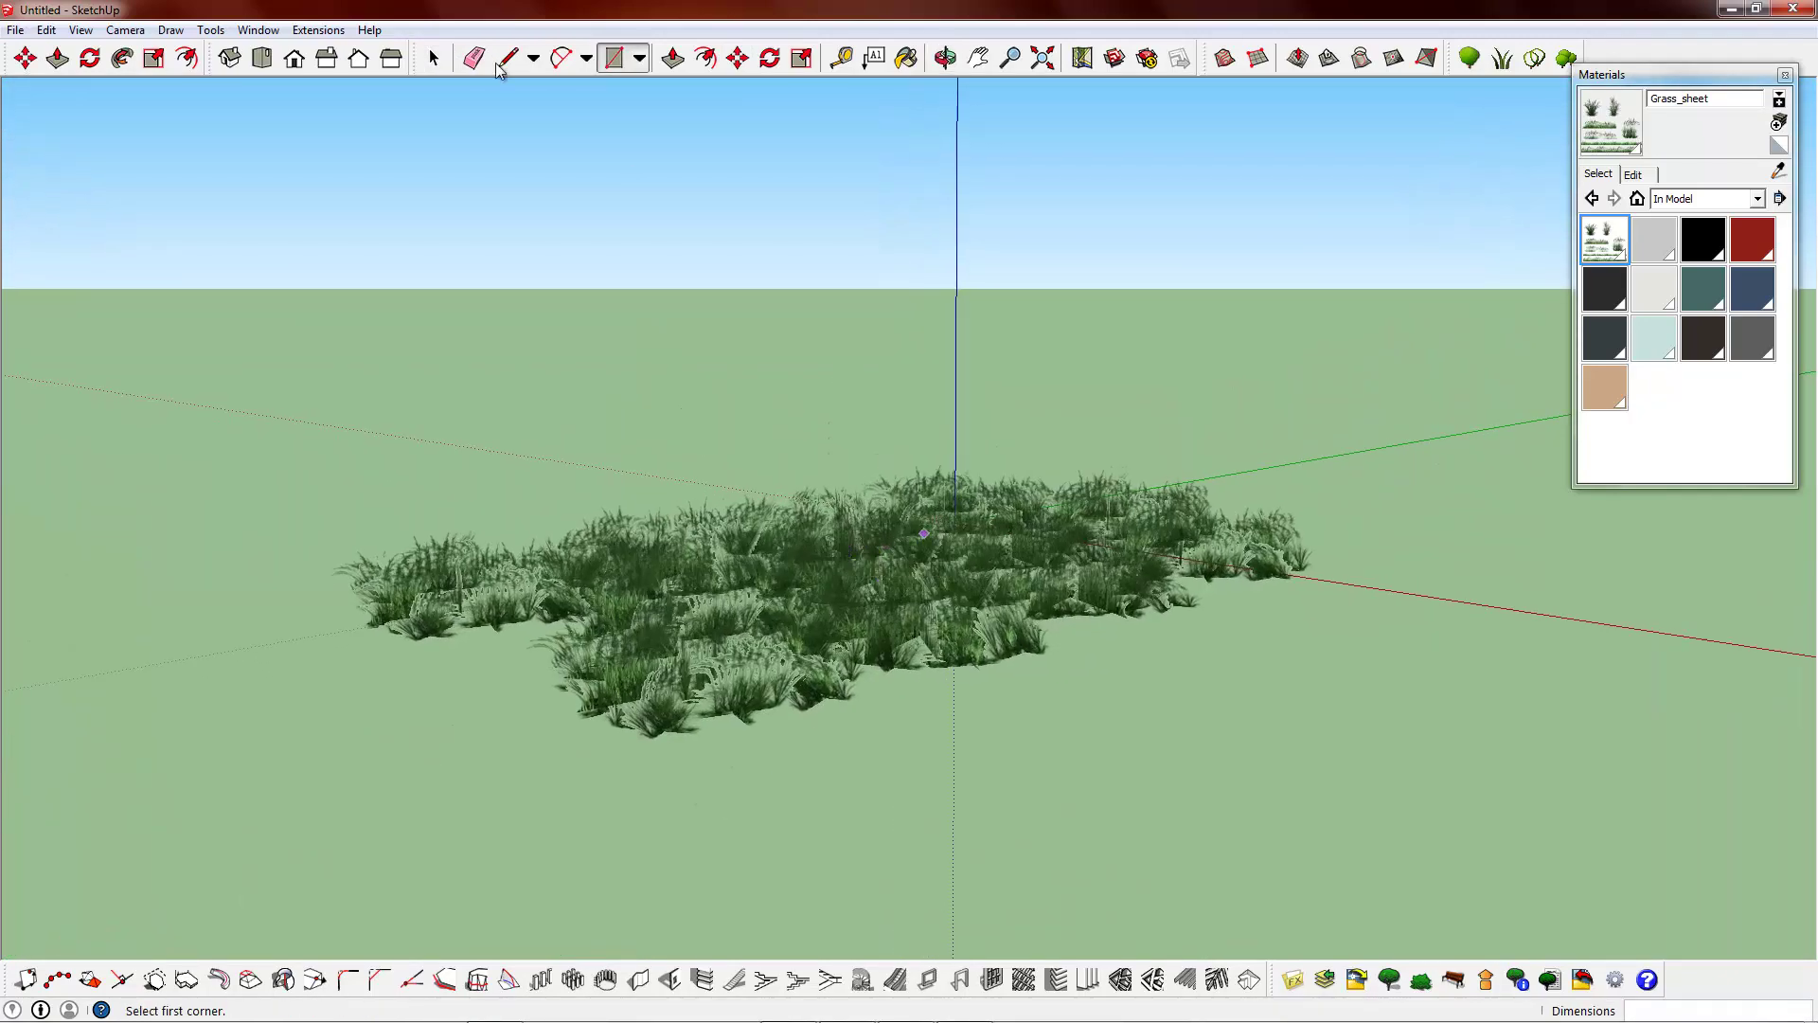
- Export the grass patch as a COLLADA 3D model named Grasses in My Documents
click(15, 30)
mouse_move(236, 322)
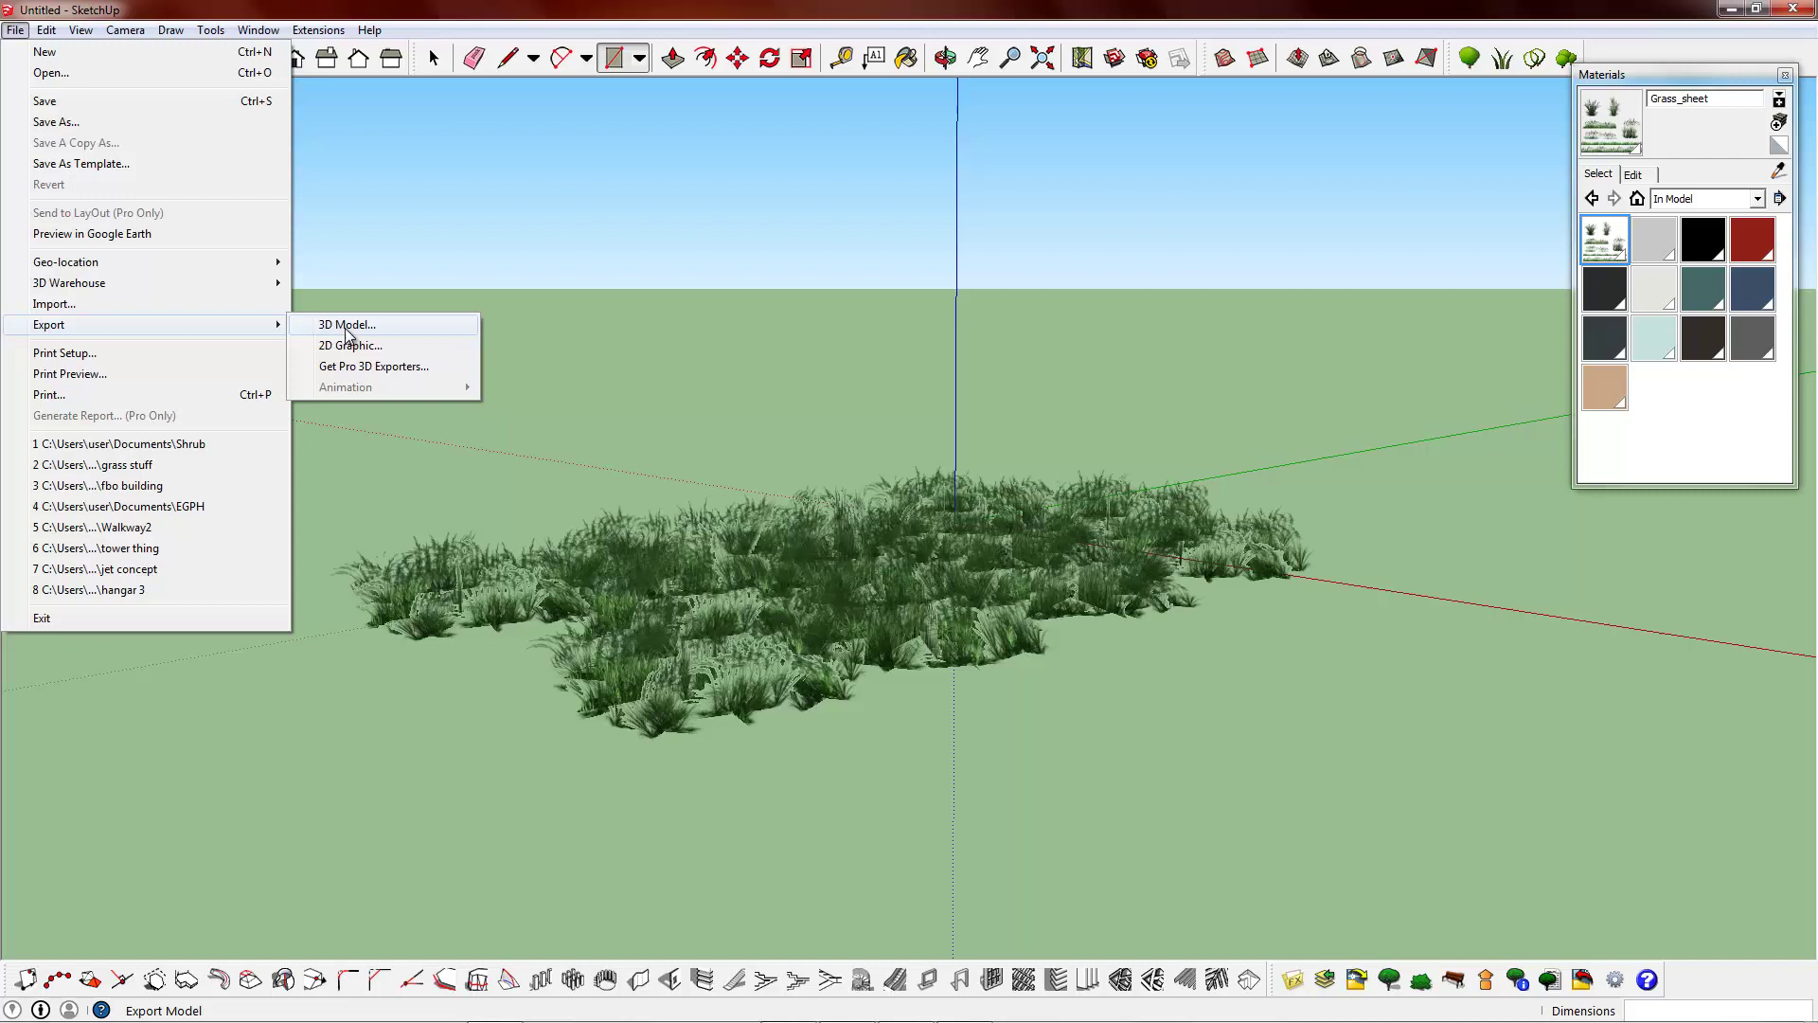
click(430, 360)
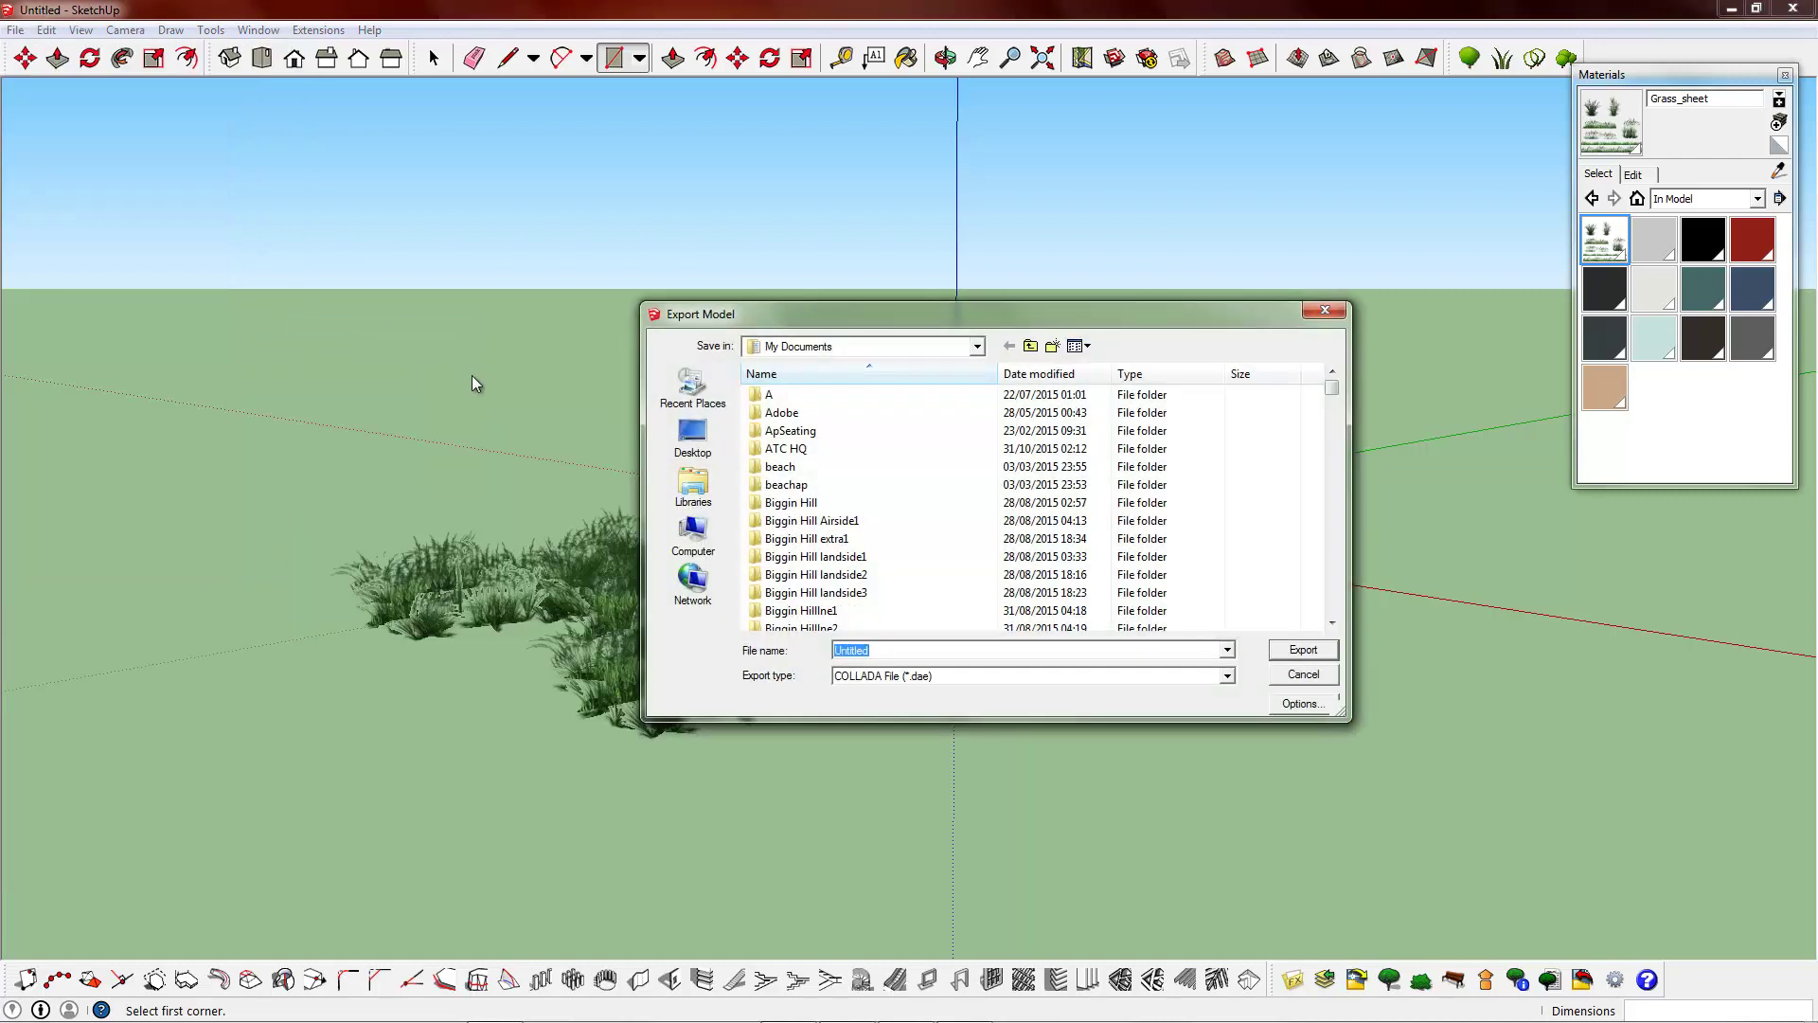
text(Gras)
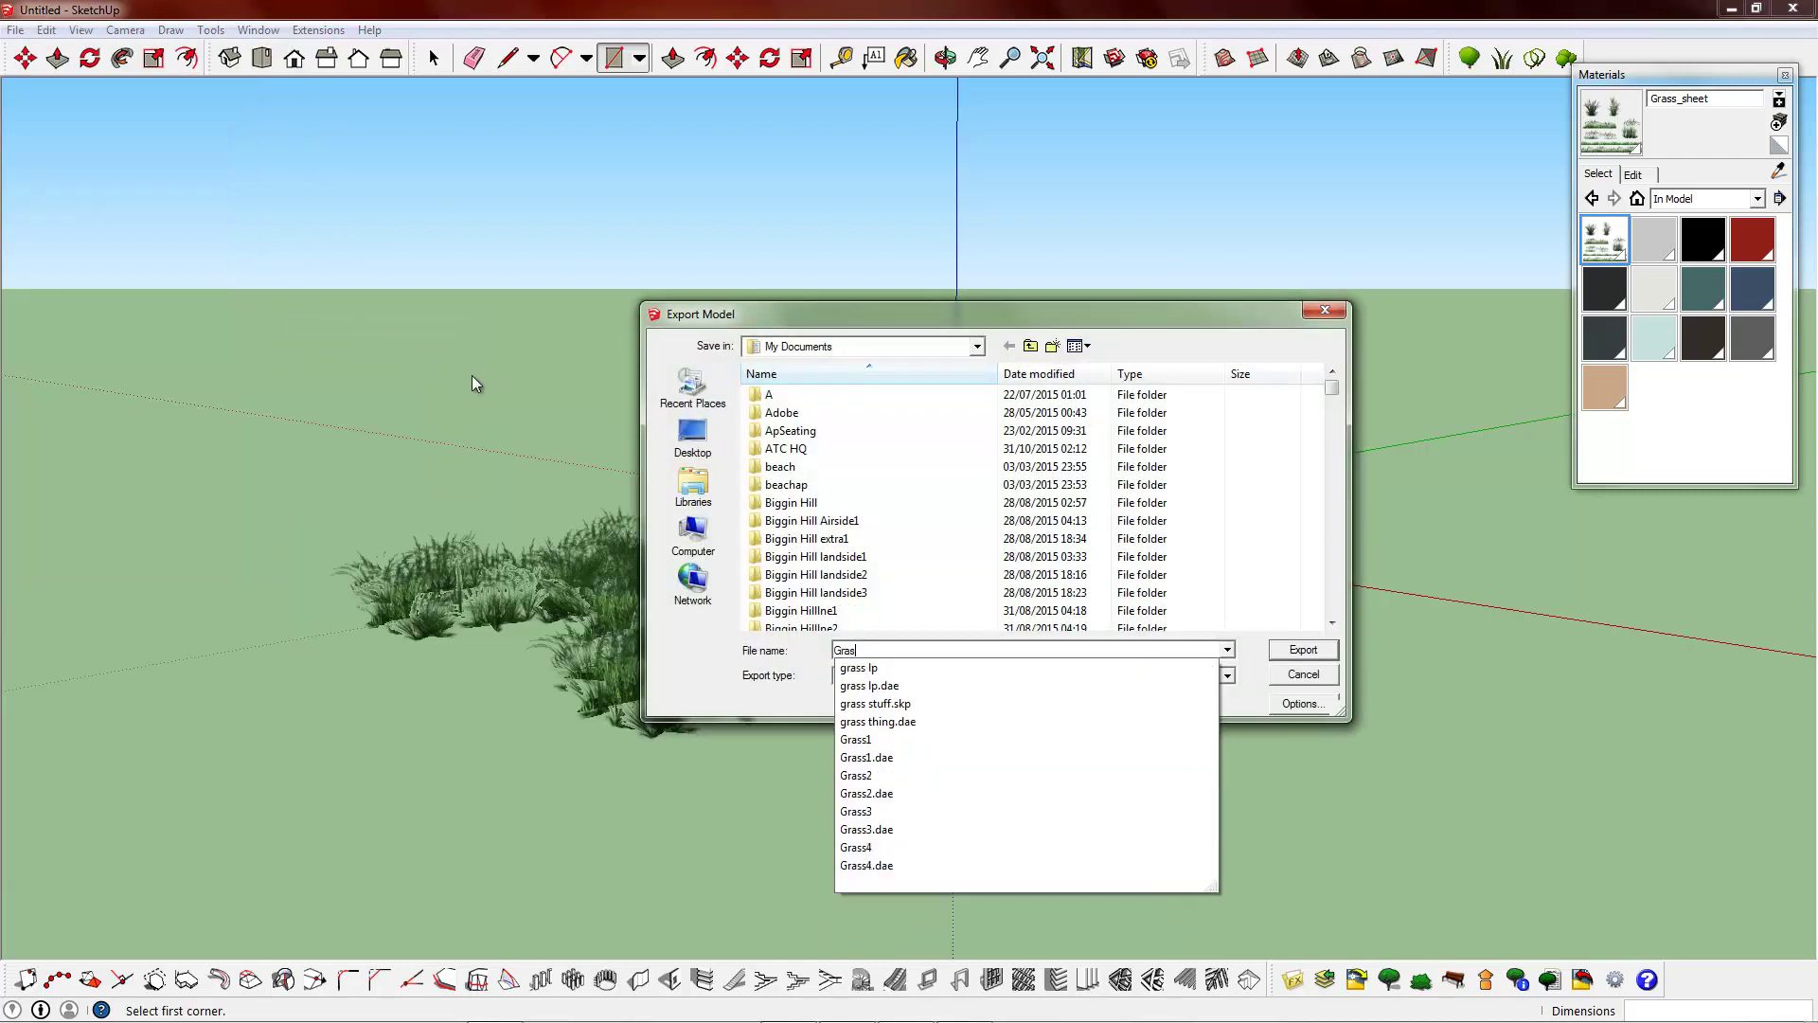
text(ses)
key(Return)
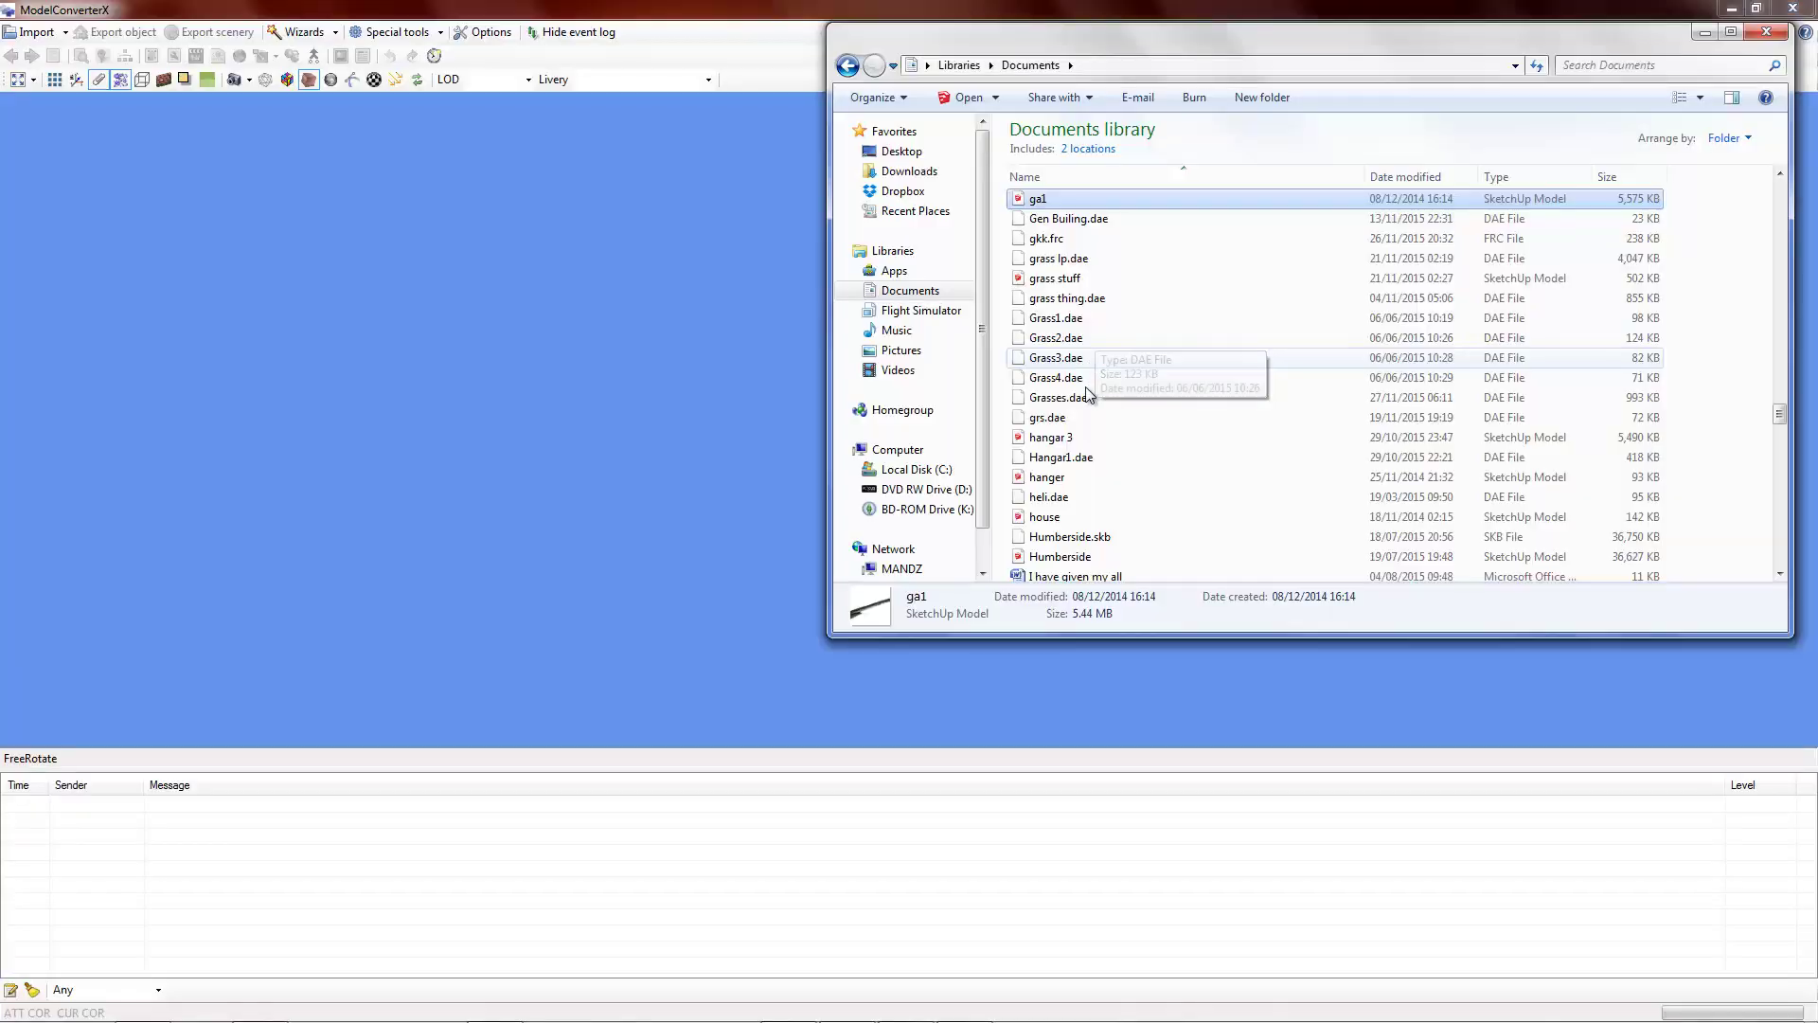
- Switch to ModelConverterX and import Grasses.dae from the Documents library to view the grass patch
click(1163, 401)
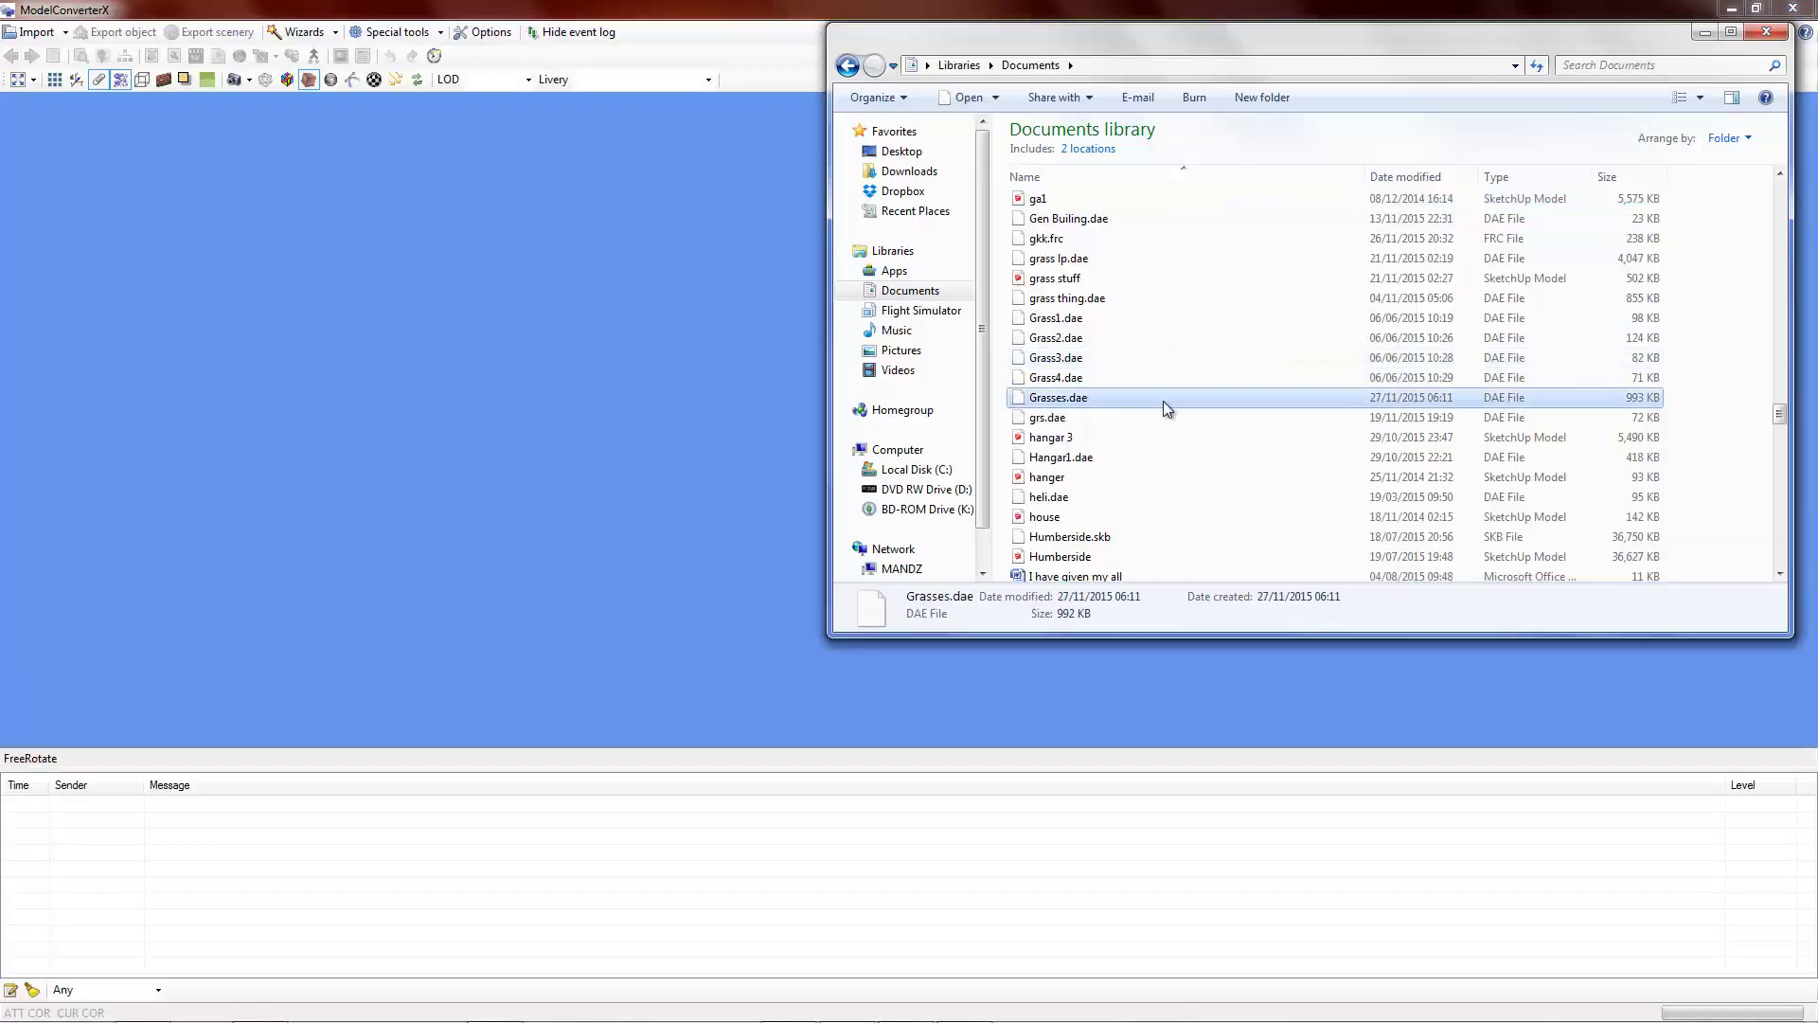
double_click(1264, 395)
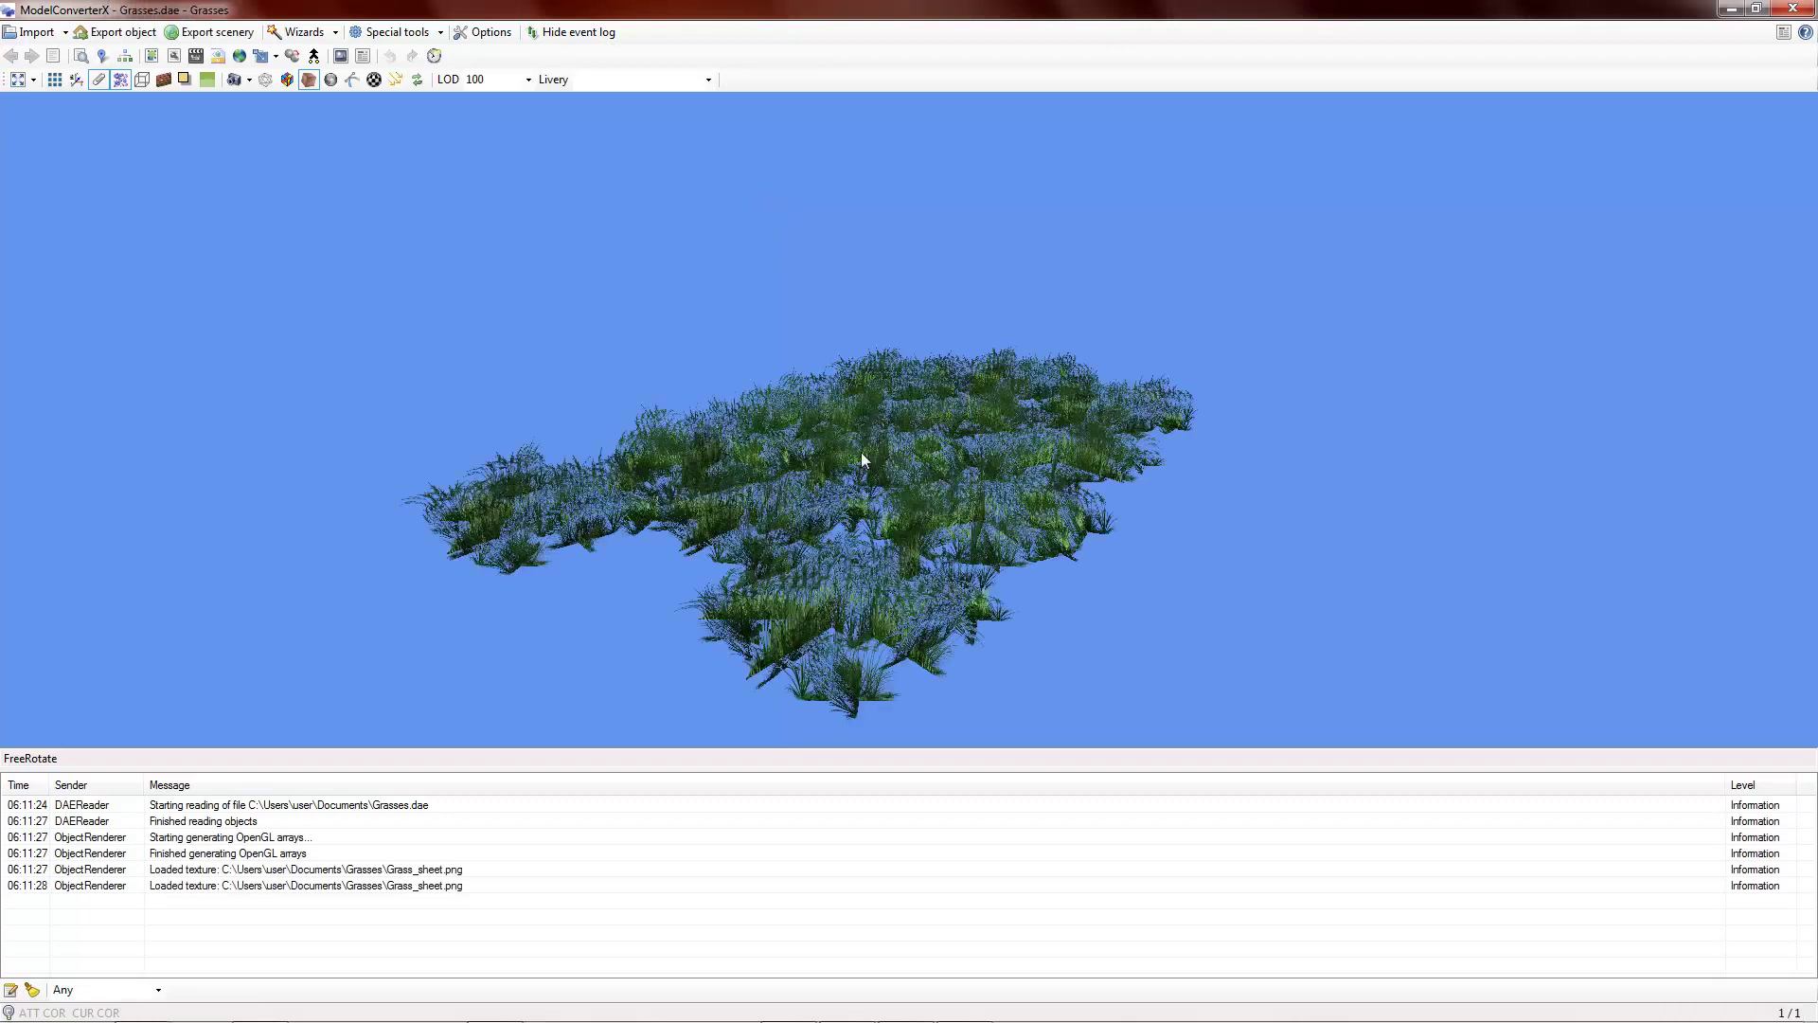
drag(861, 452, 969, 404)
scroll(915, 436, up, 8)
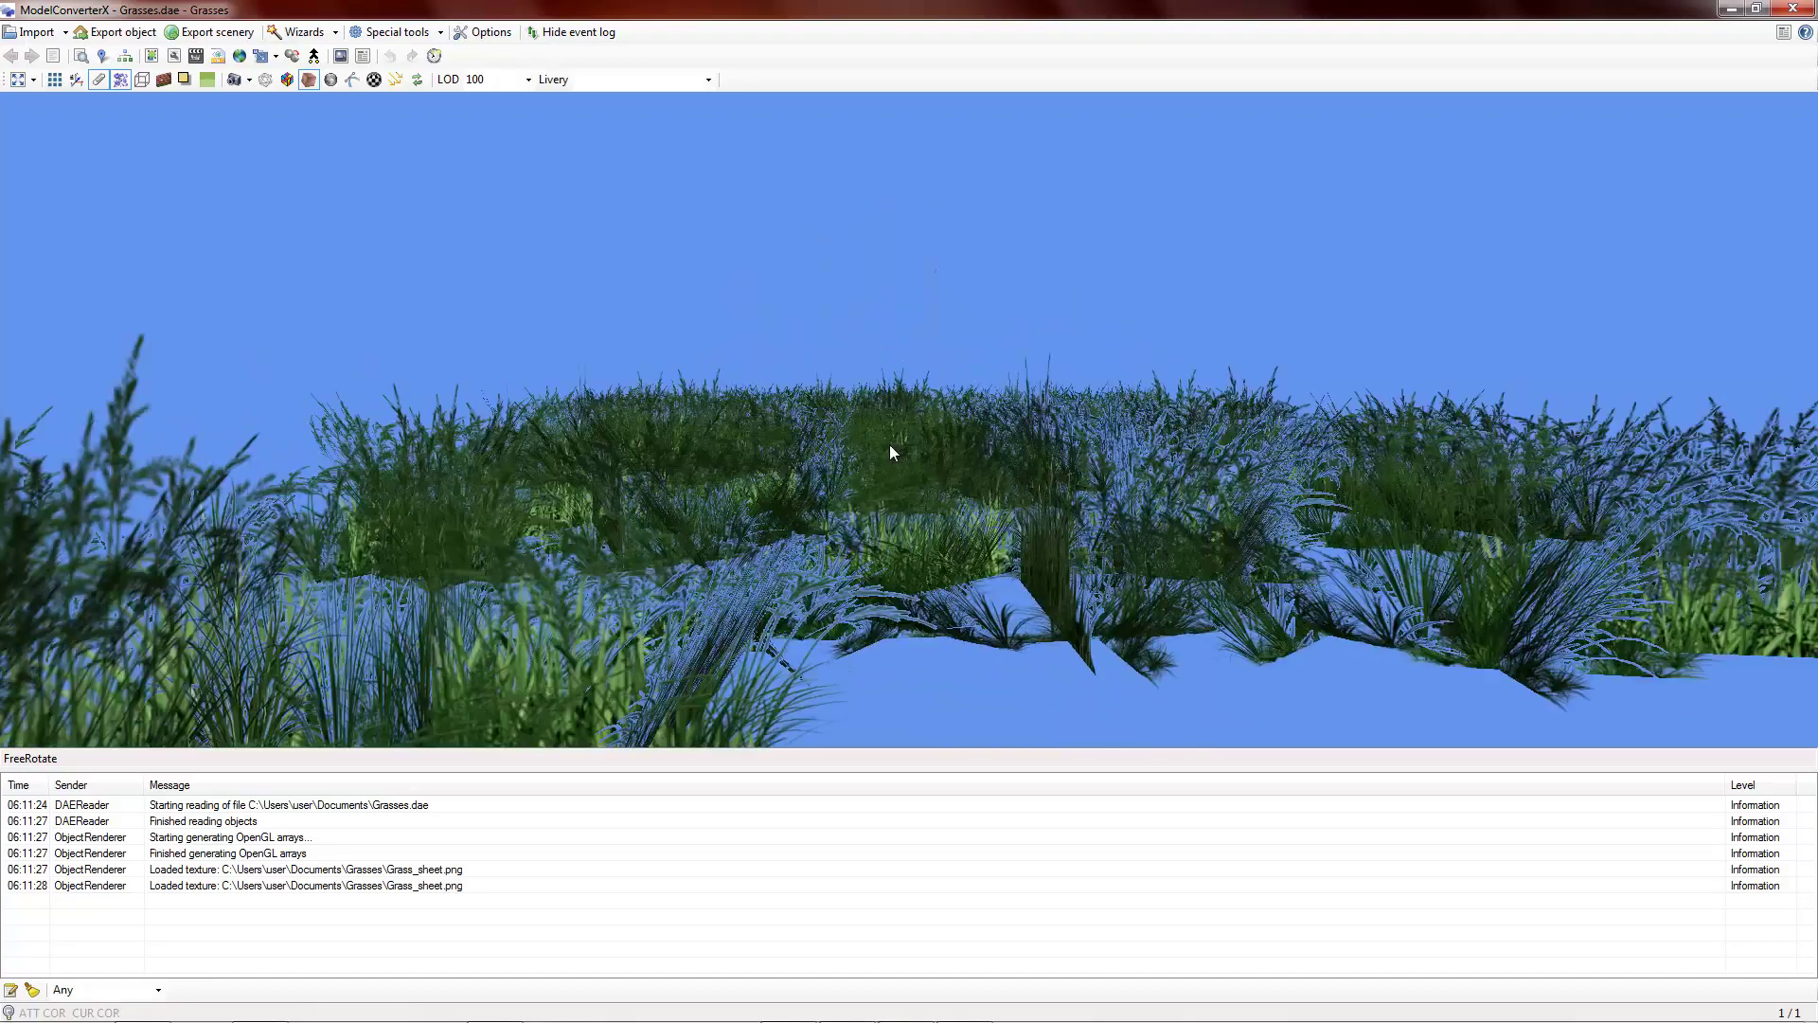
scroll(890, 445, up, 5)
scroll(920, 439, down, 10)
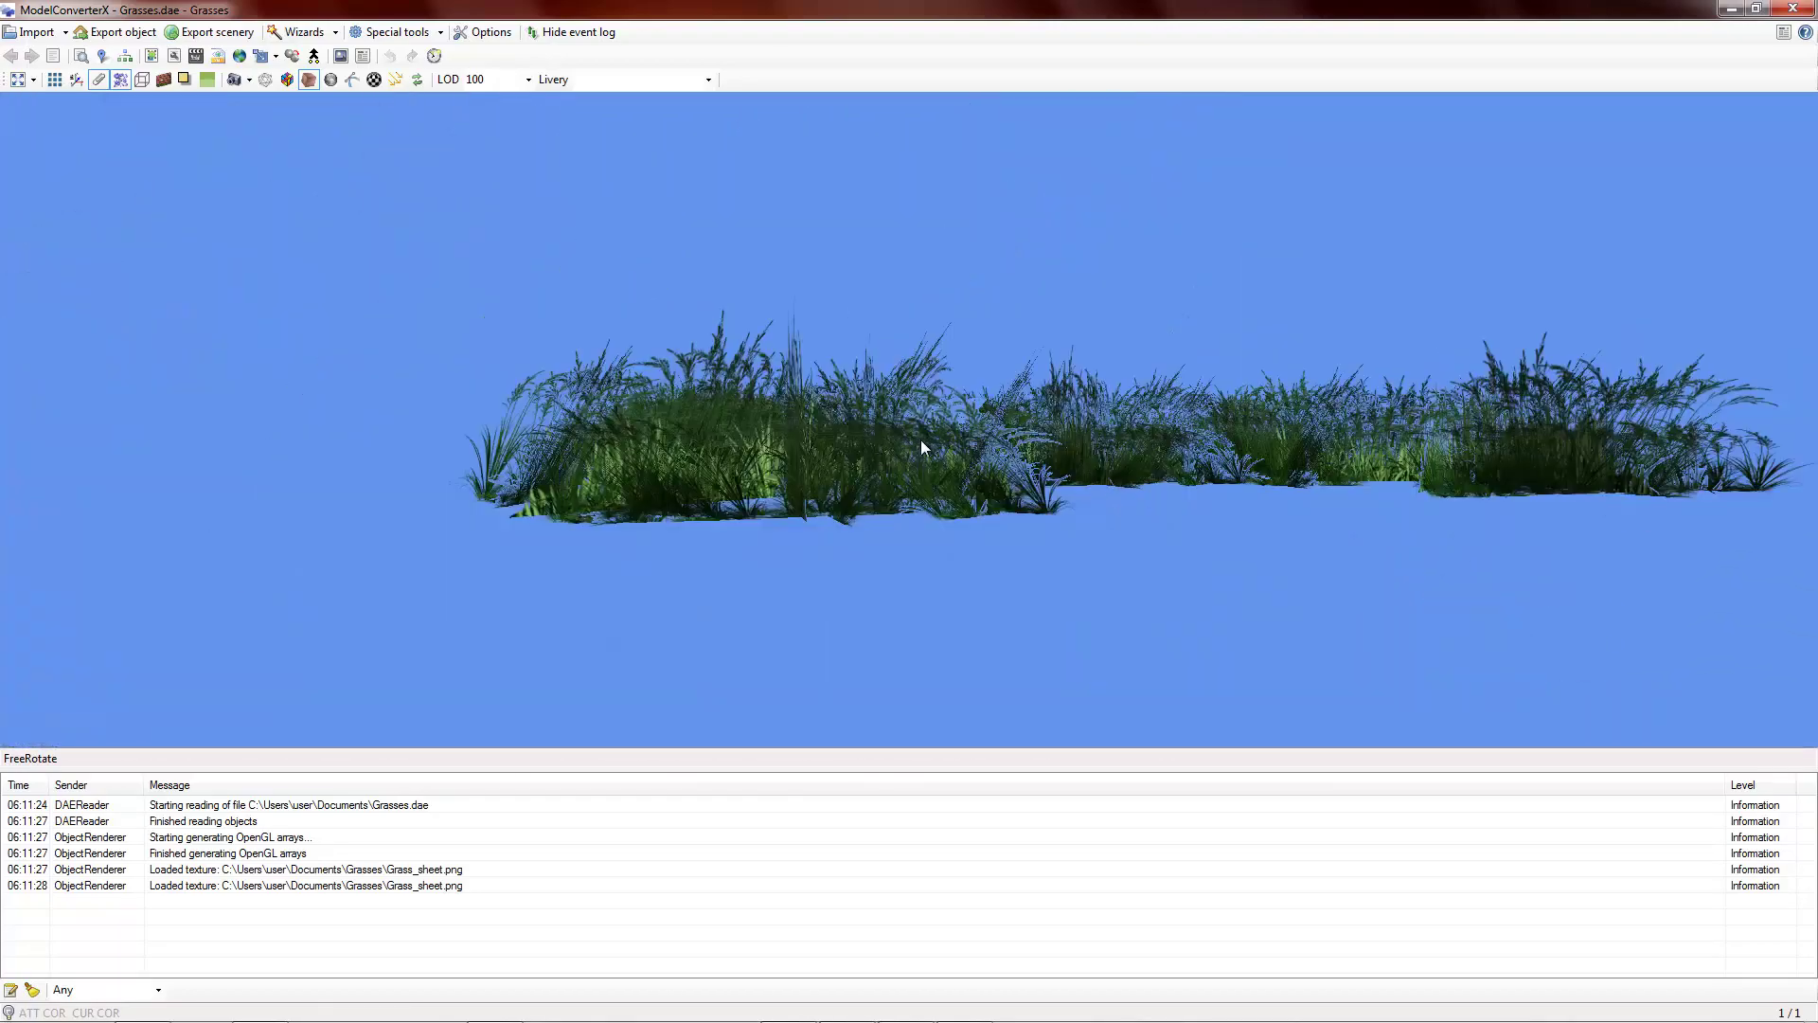
drag(920, 439, 845, 472)
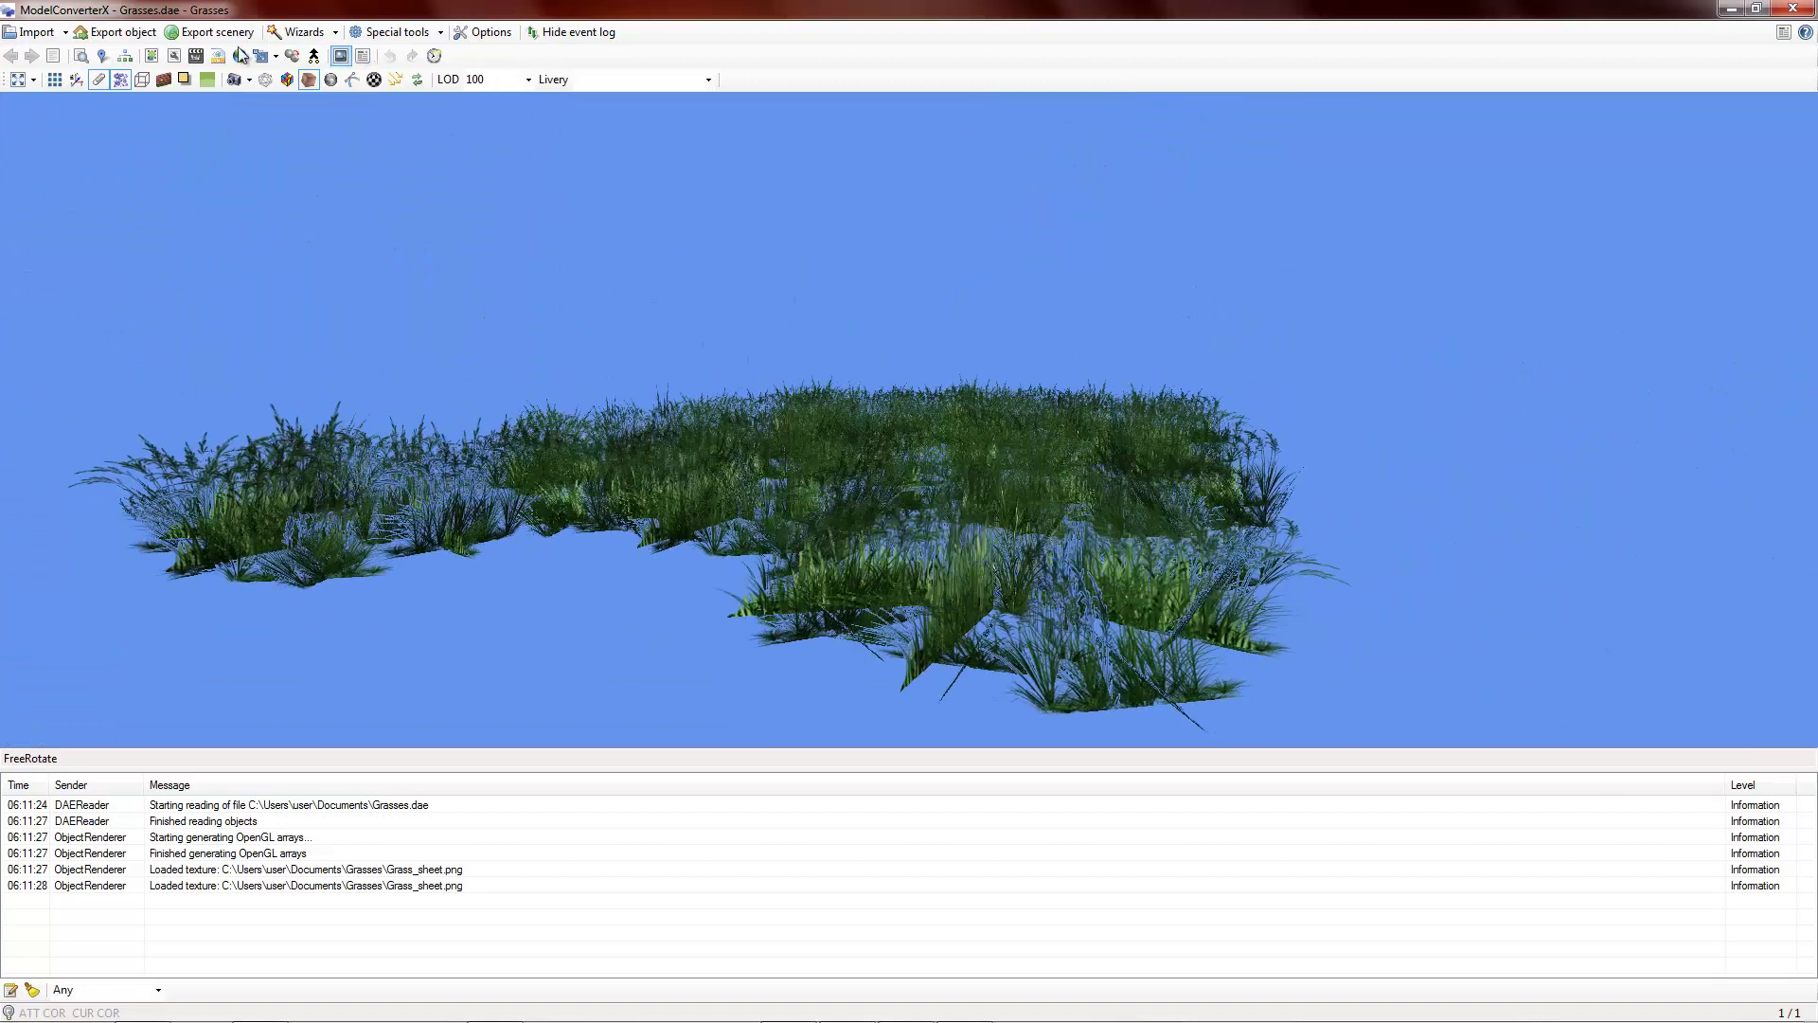
- Check the object's drawcall and triangle information and examine the grass patch from above and from the side
click(80, 57)
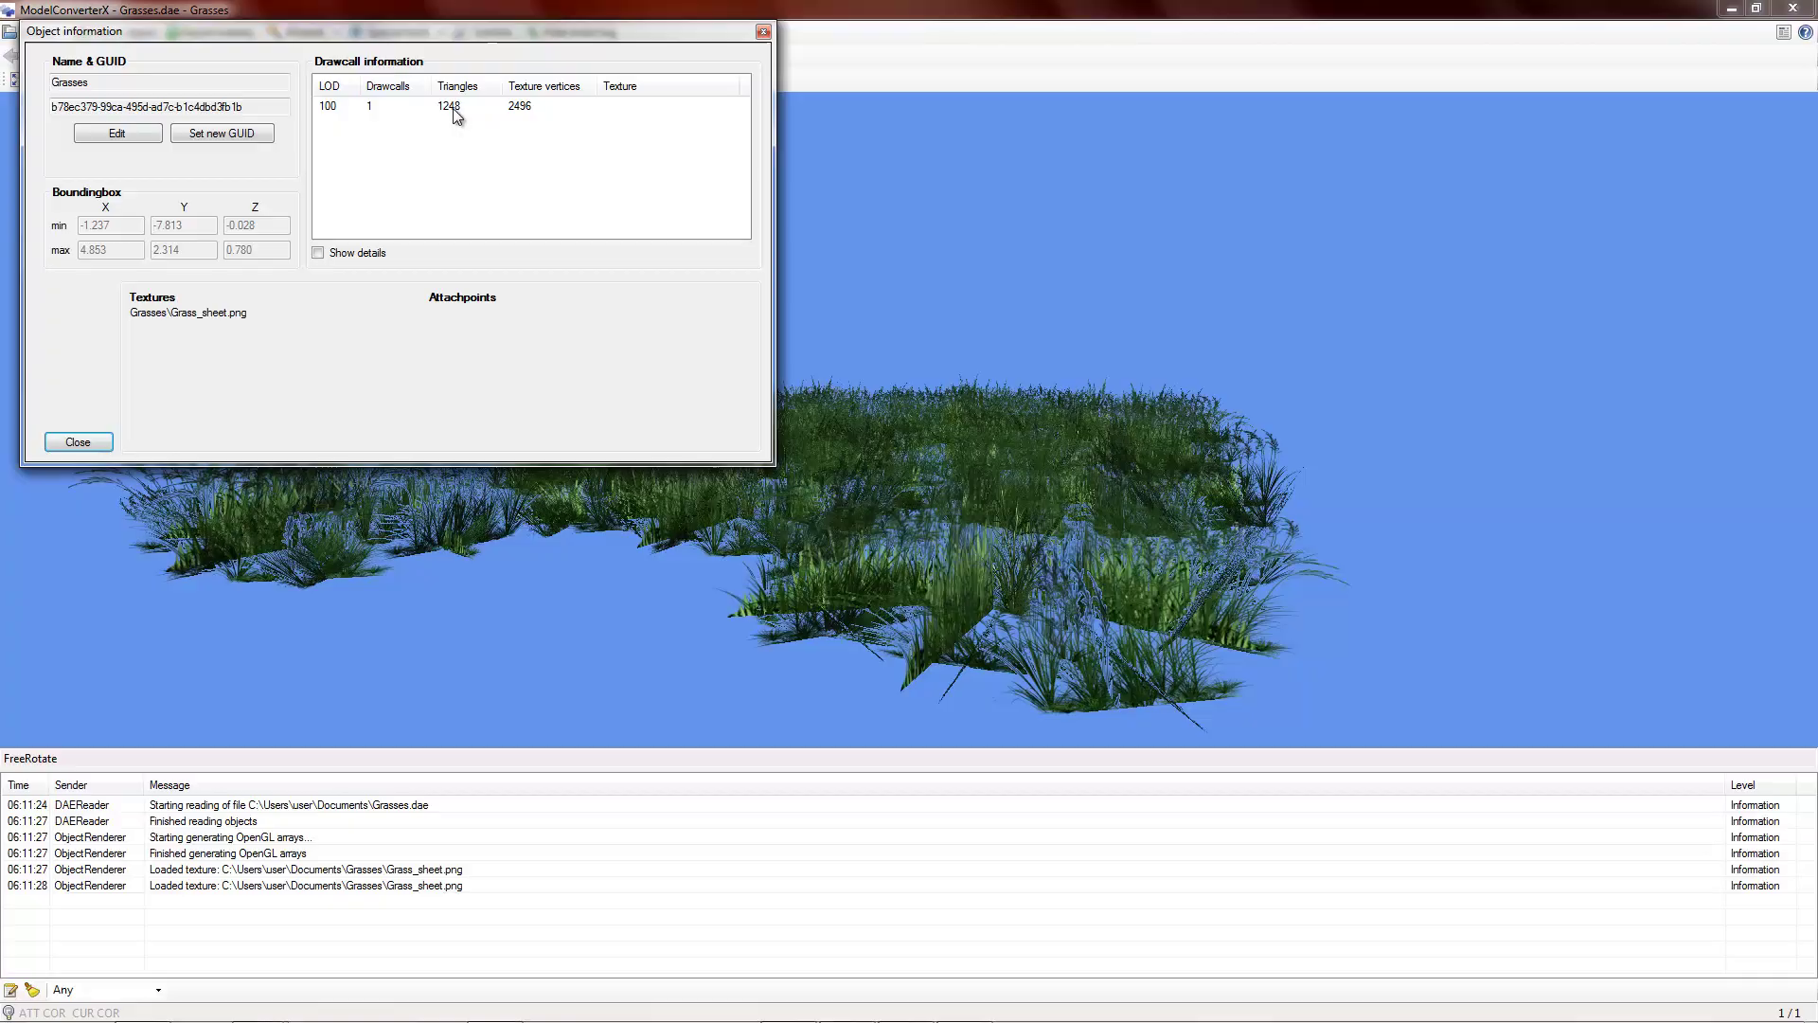
click(765, 36)
drag(781, 327, 931, 551)
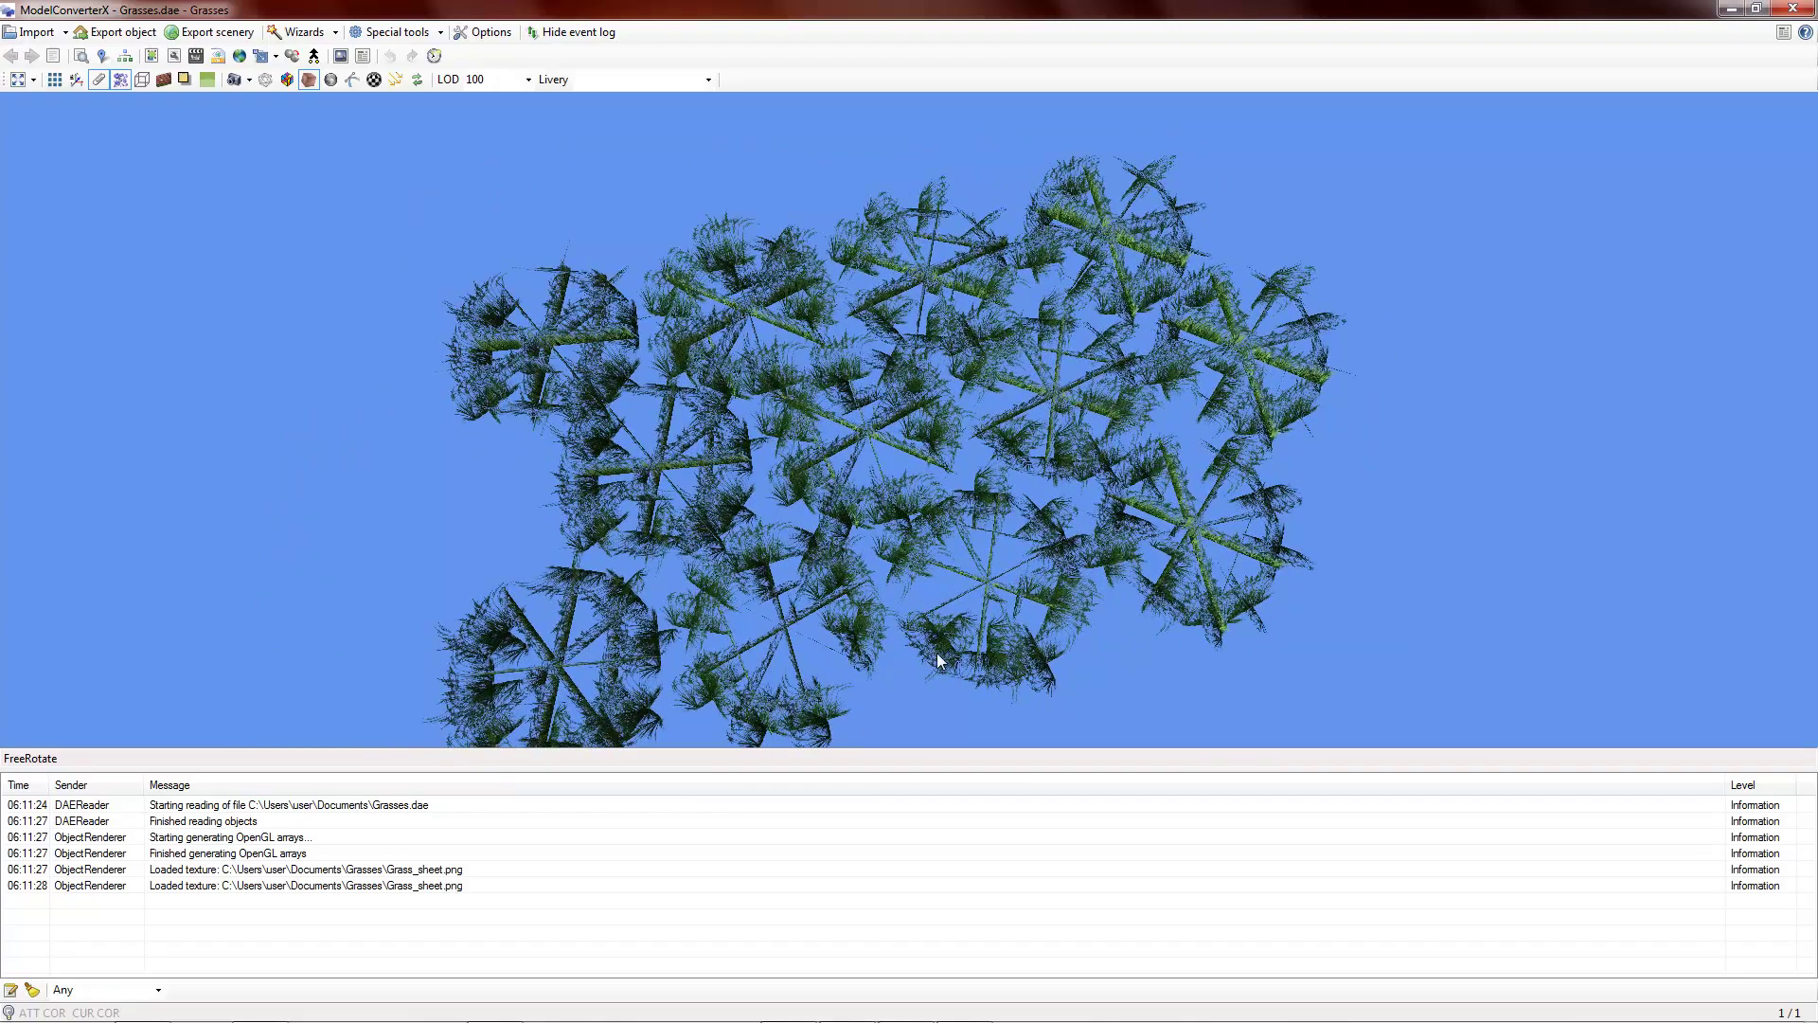
drag(911, 593, 1047, 306)
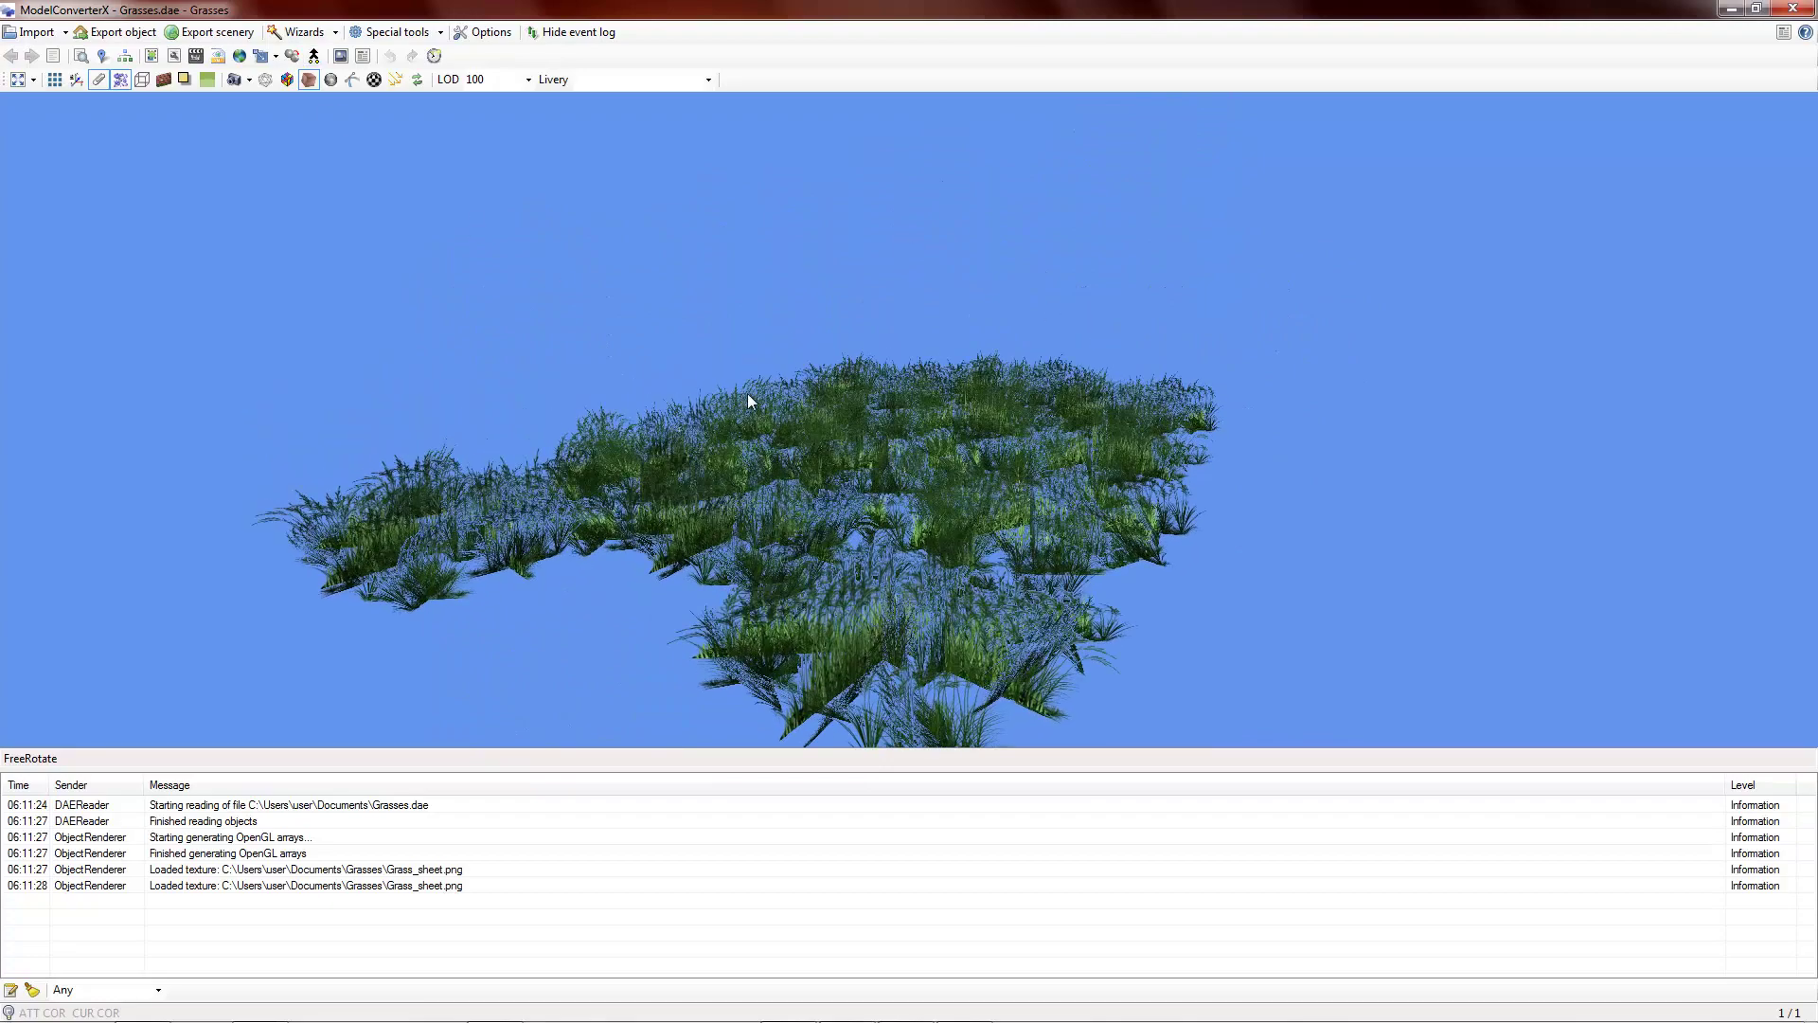
drag(748, 400, 805, 392)
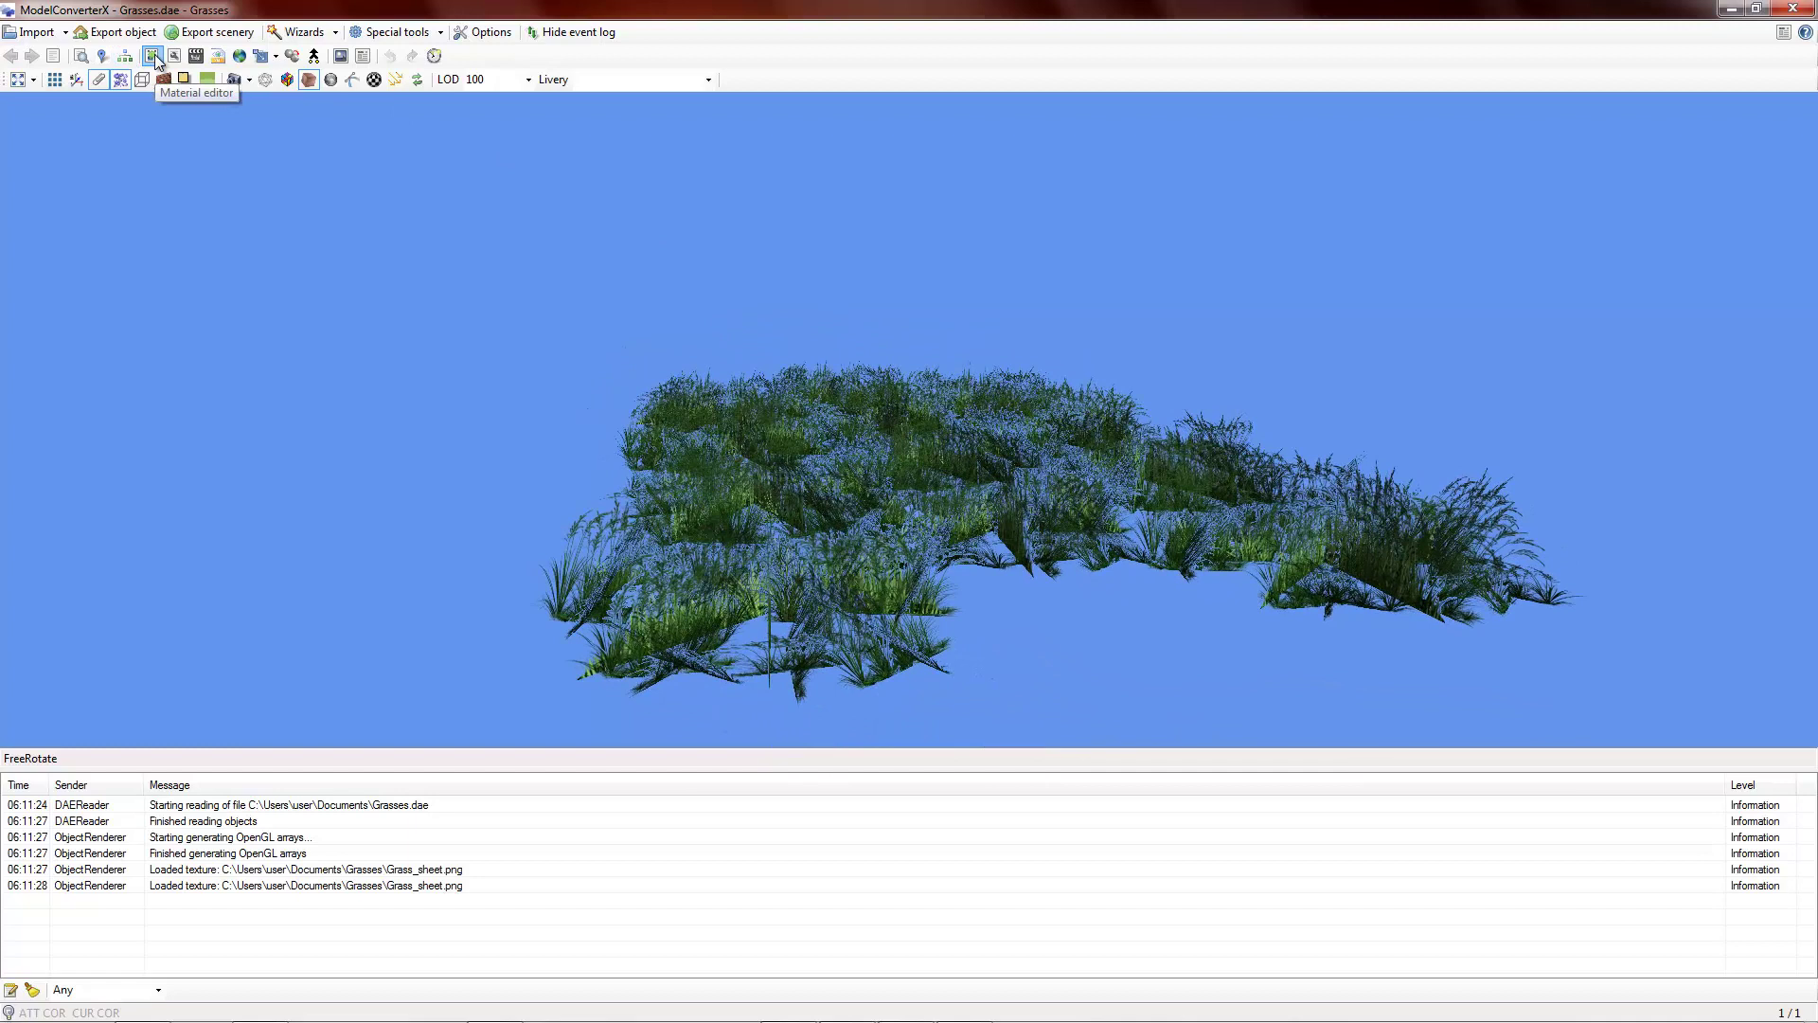
- Set the Grass_sheet material's Alpha Test Level to 124 and inspect the grass blades up close
click(151, 56)
click(169, 129)
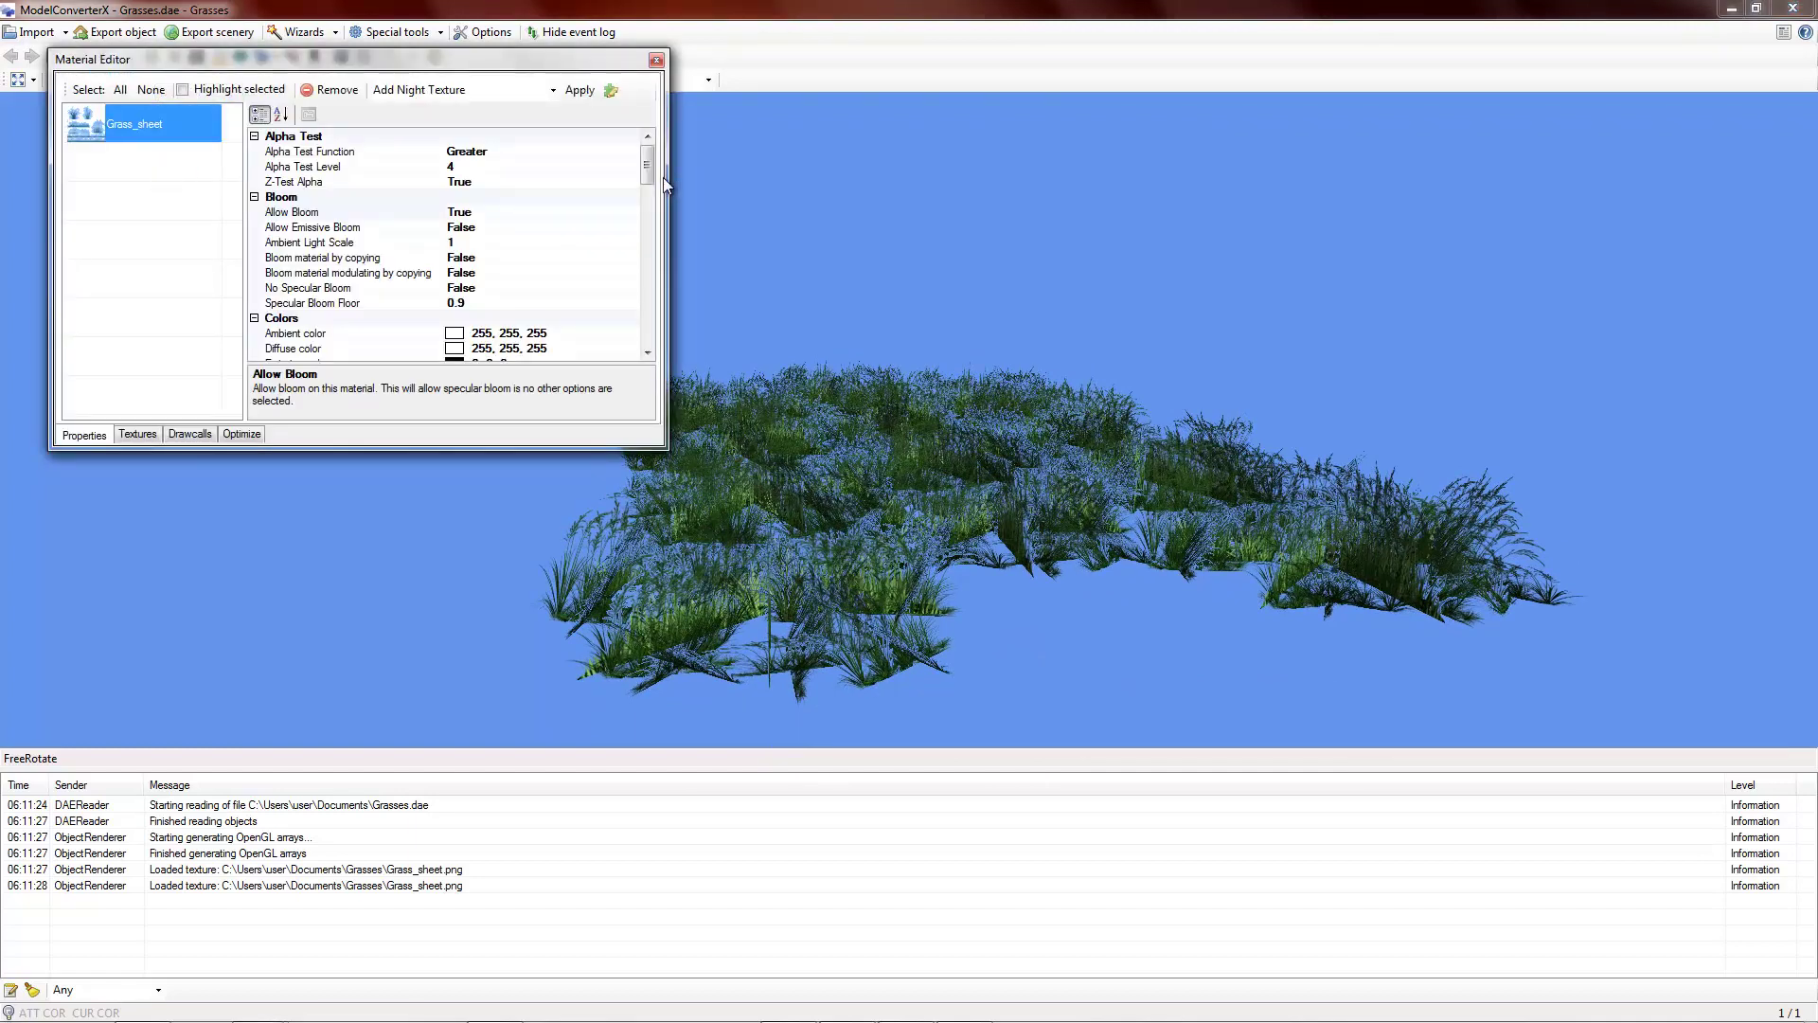
click(521, 165)
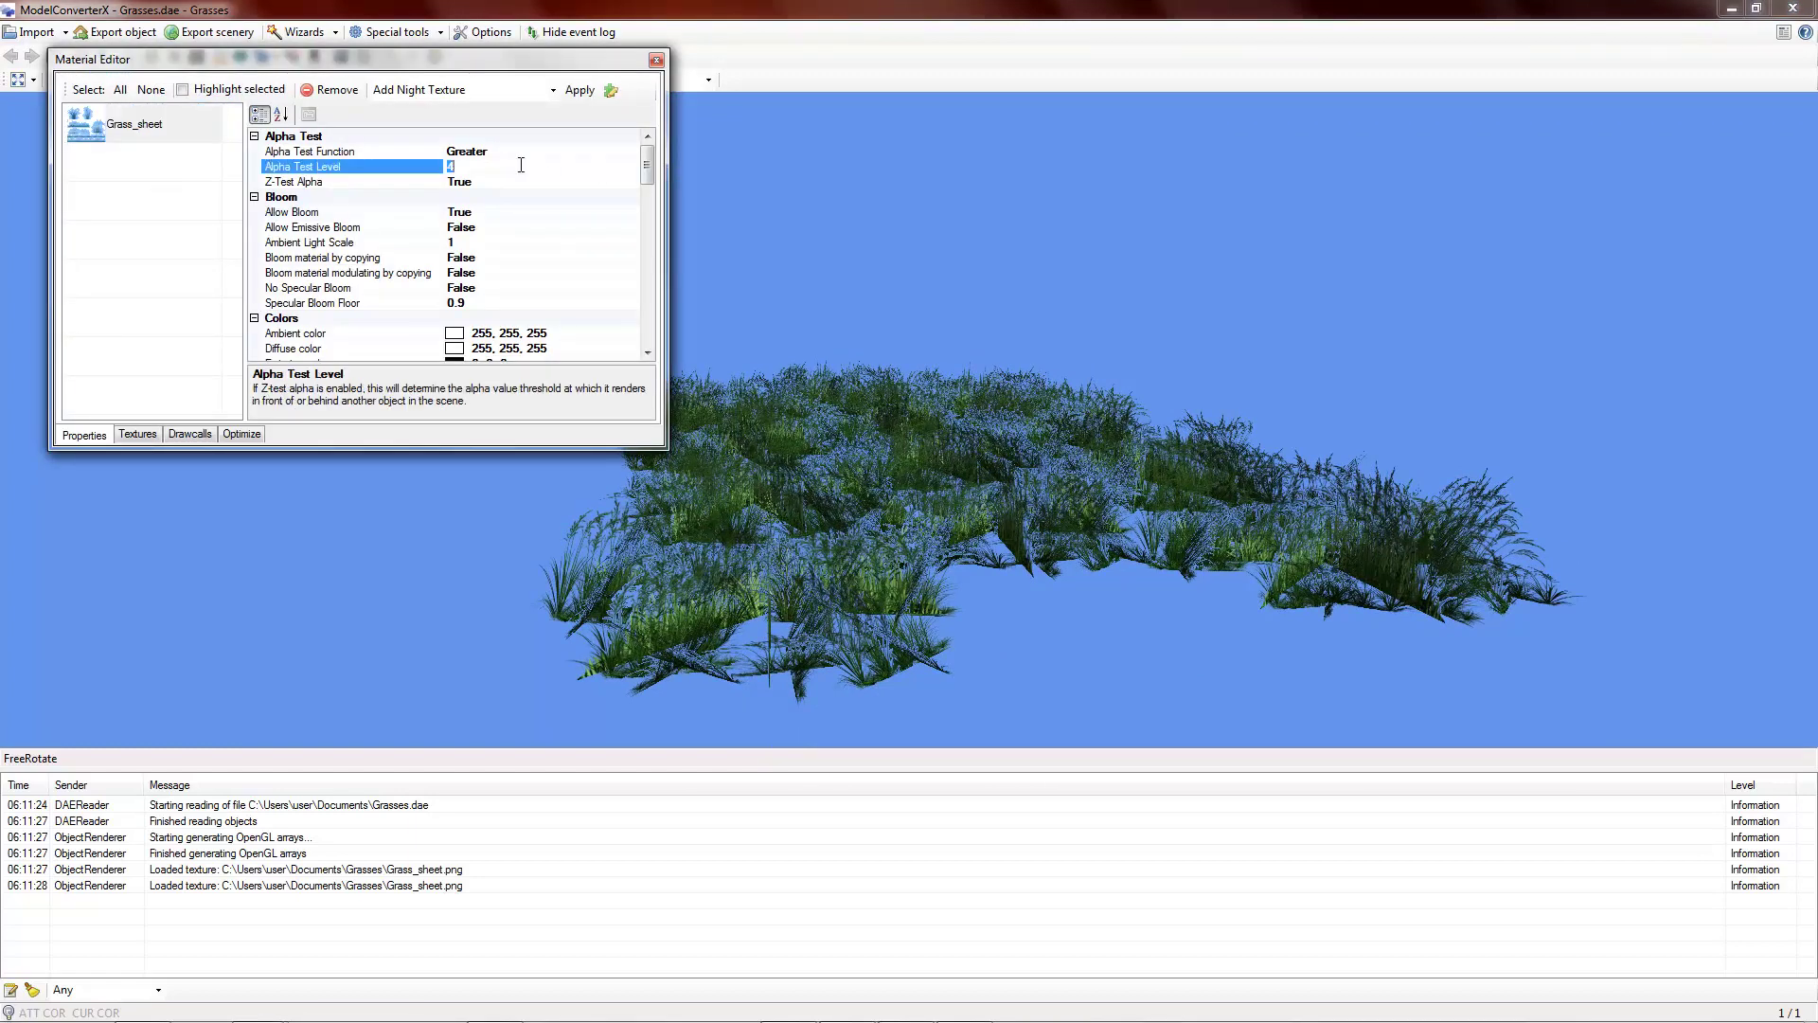
key(Return)
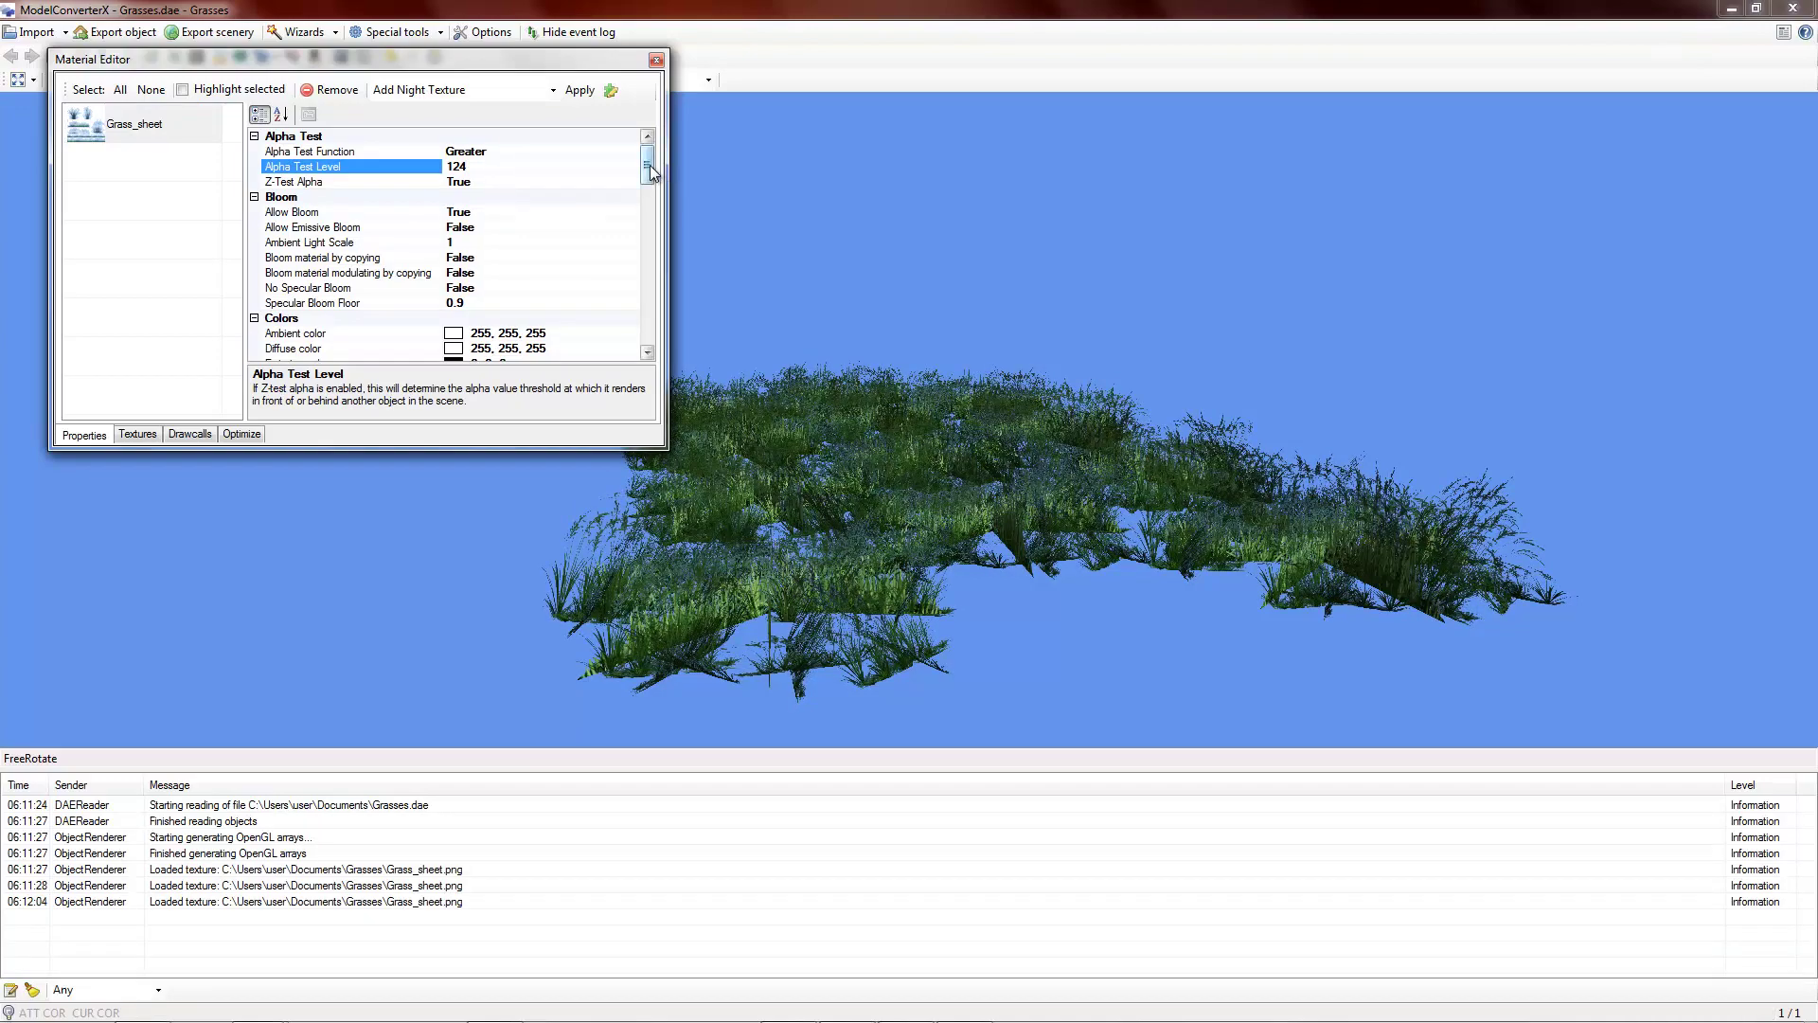
mouse_move(888, 426)
mouse_down()
mouse_move(894, 466)
mouse_move(889, 413)
mouse_up()
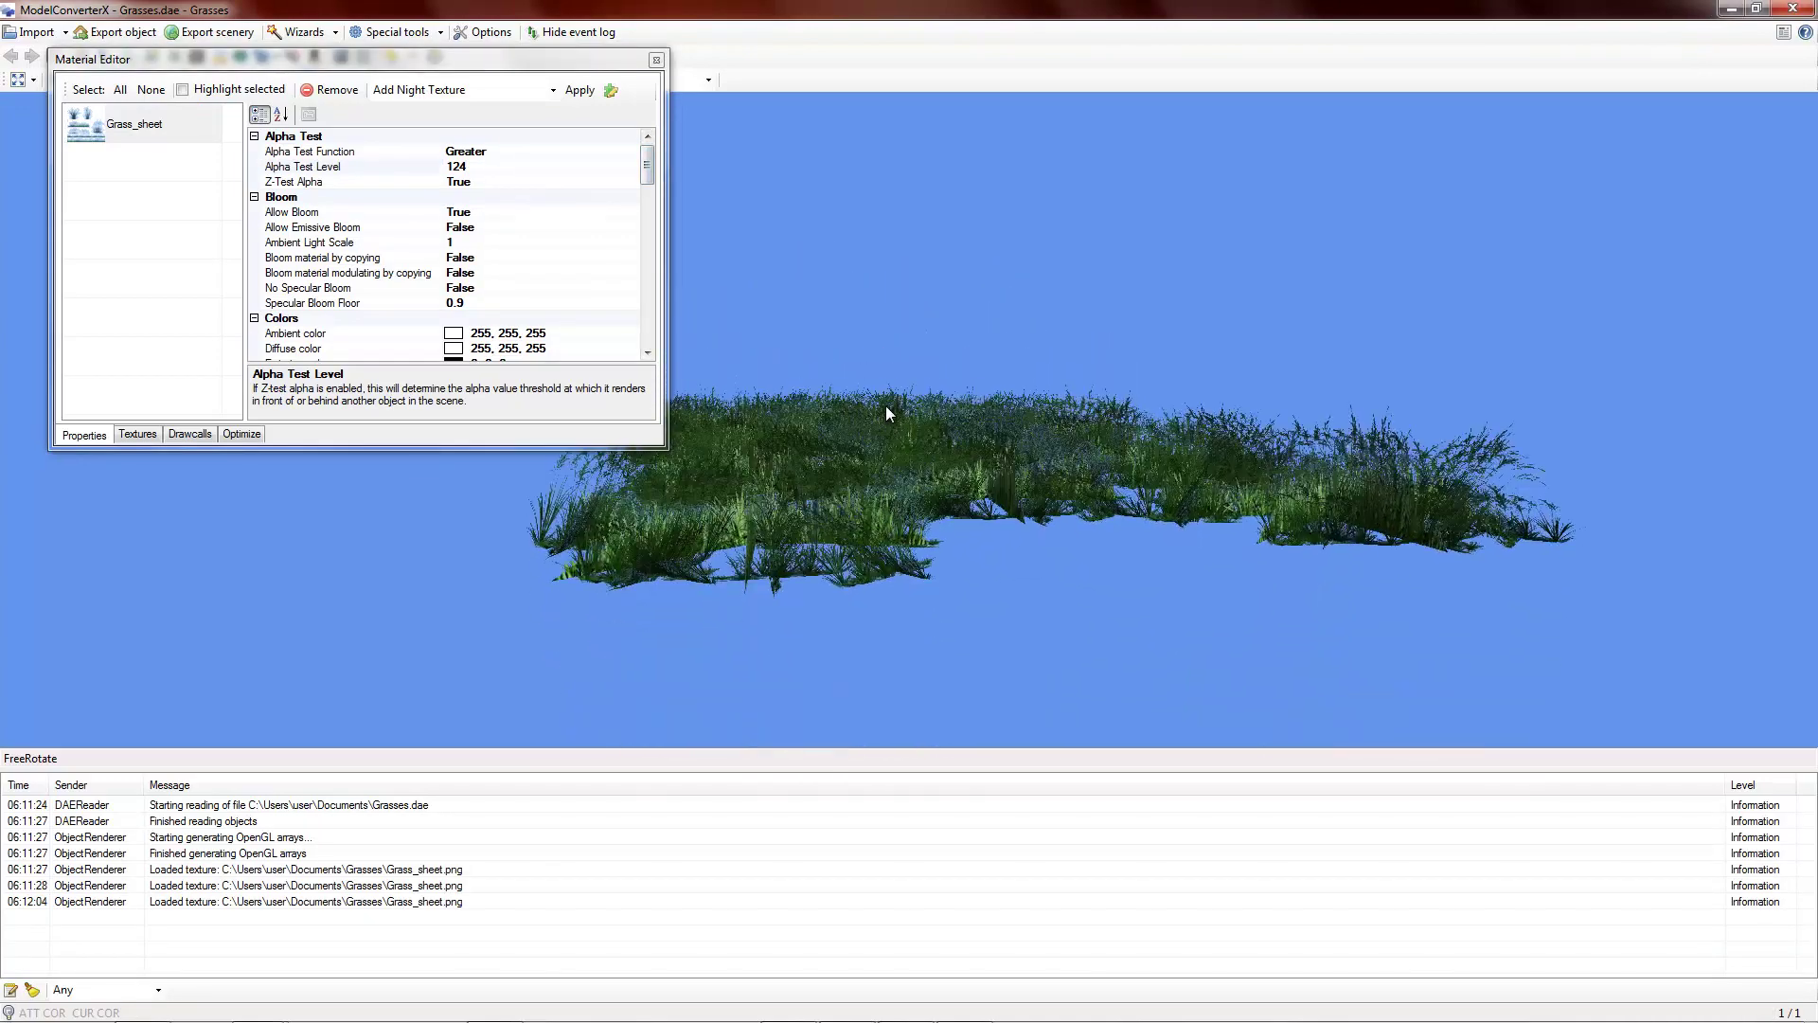
scroll(875, 476, up, 5)
drag(871, 484, 877, 479)
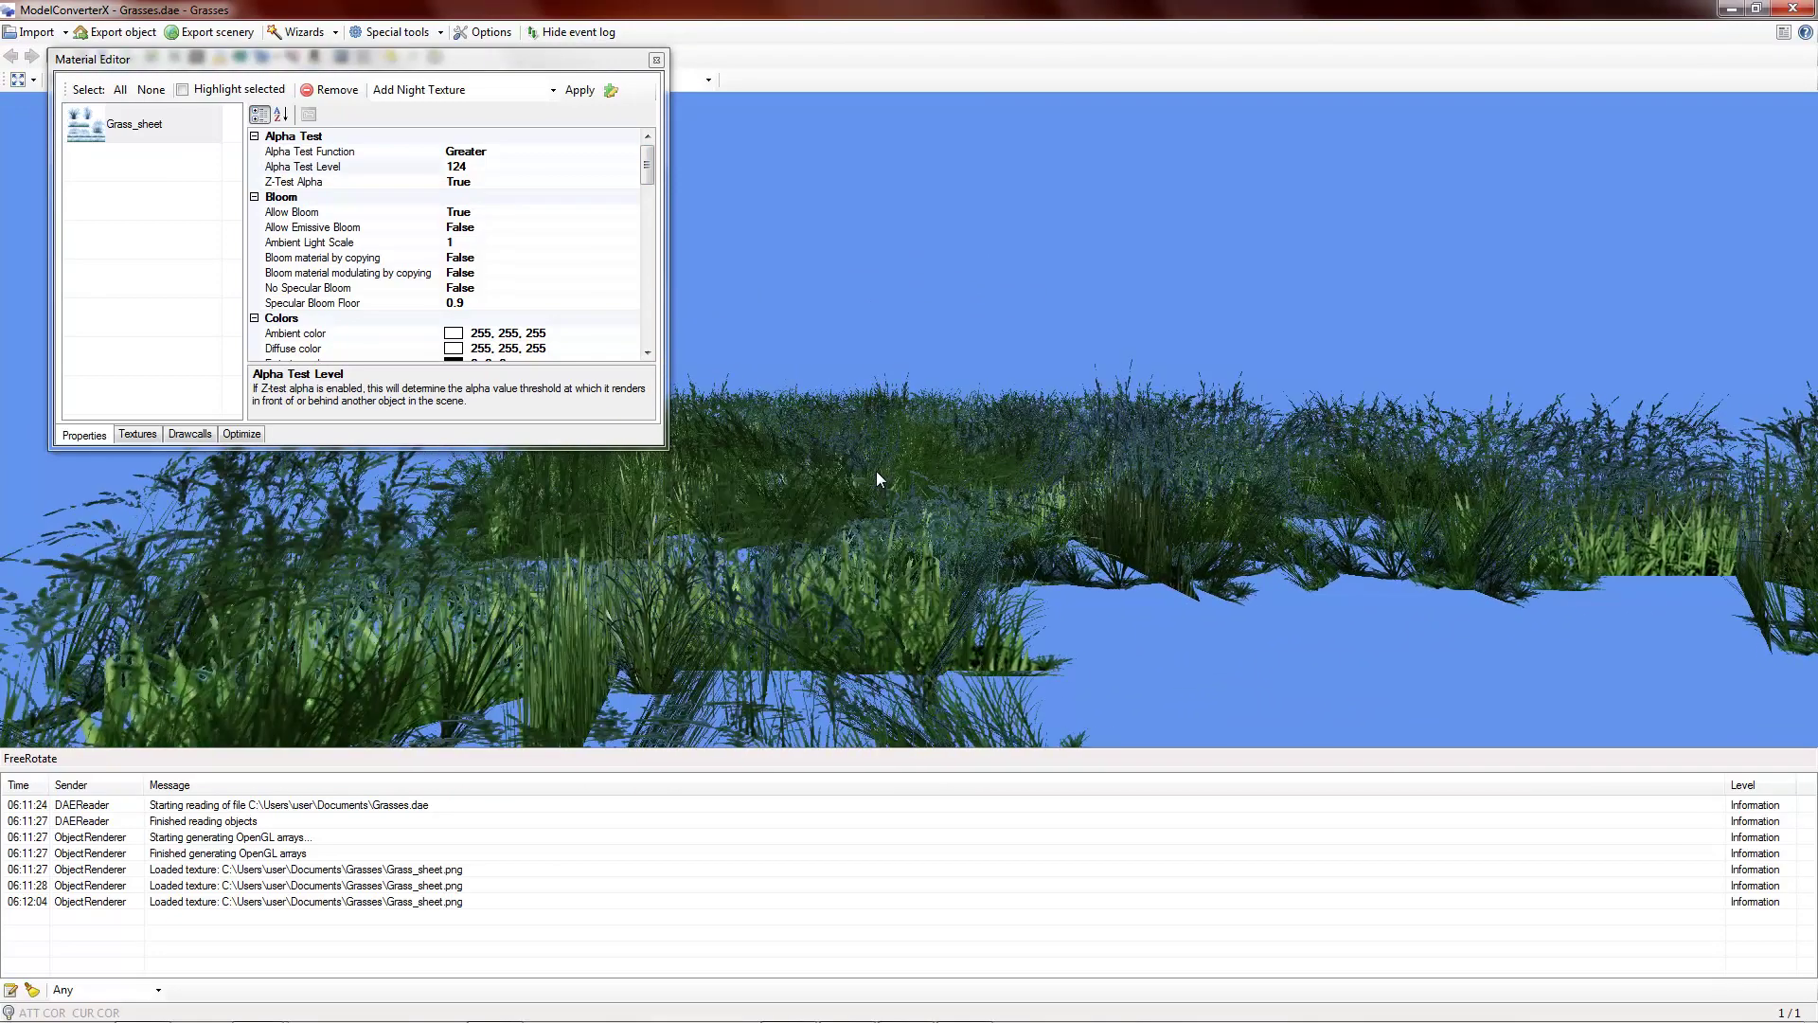
scroll(877, 471, up, 2)
- Raise the Grass_sheet material's Alpha Test Level to 170
click(495, 168)
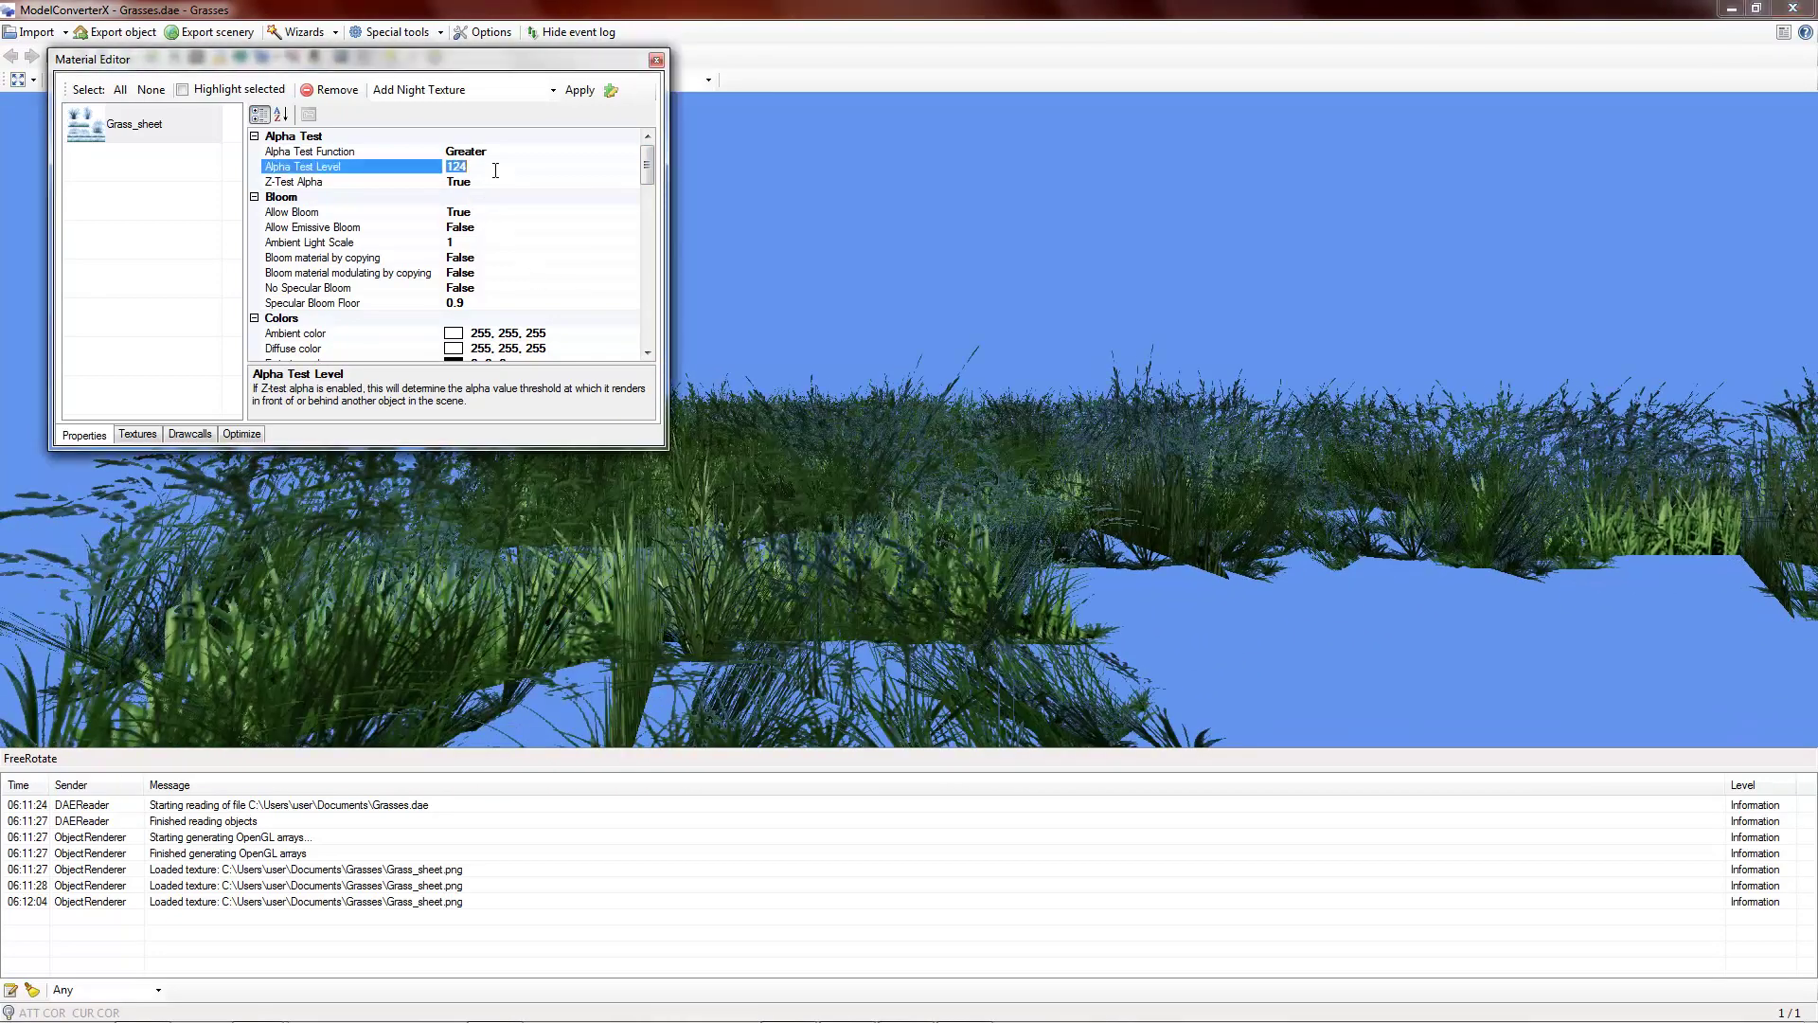
text(180)
key(Return)
key(Return)
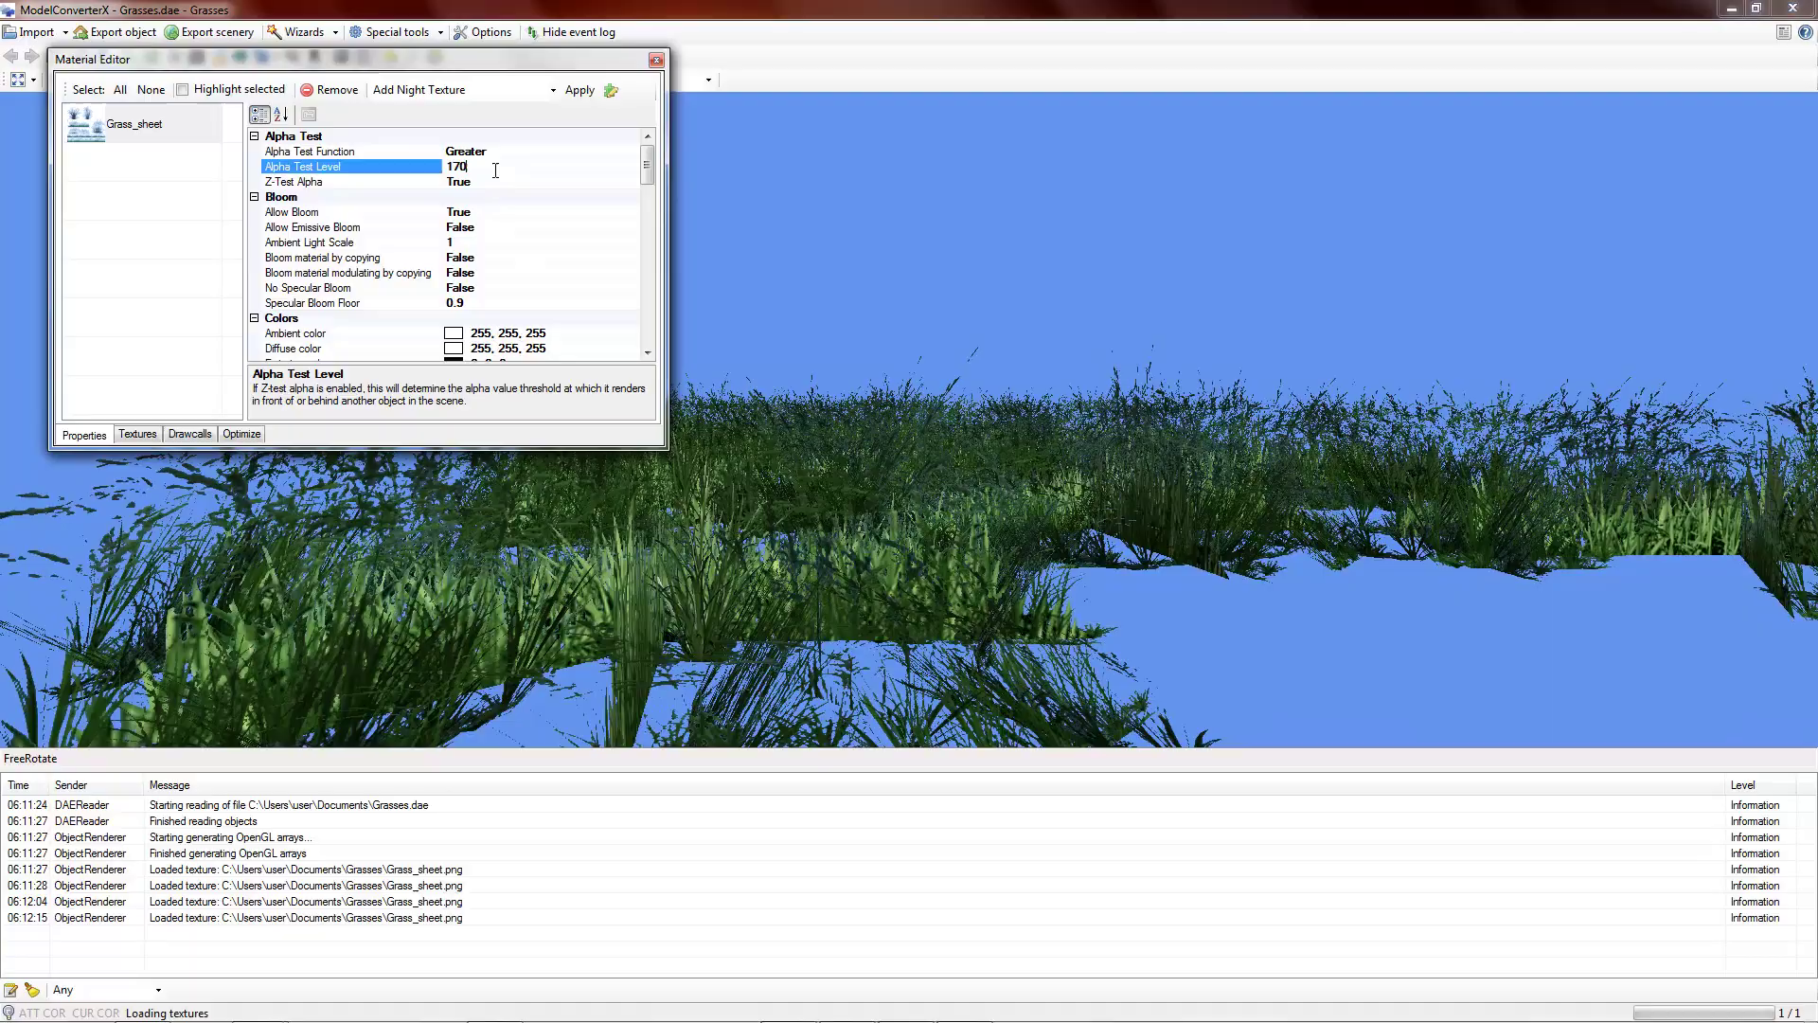
drag(690, 269, 924, 442)
- Set No shadow to True for the Grass_sheet material and try No Z Write, returning it to False
drag(651, 167, 650, 220)
click(509, 240)
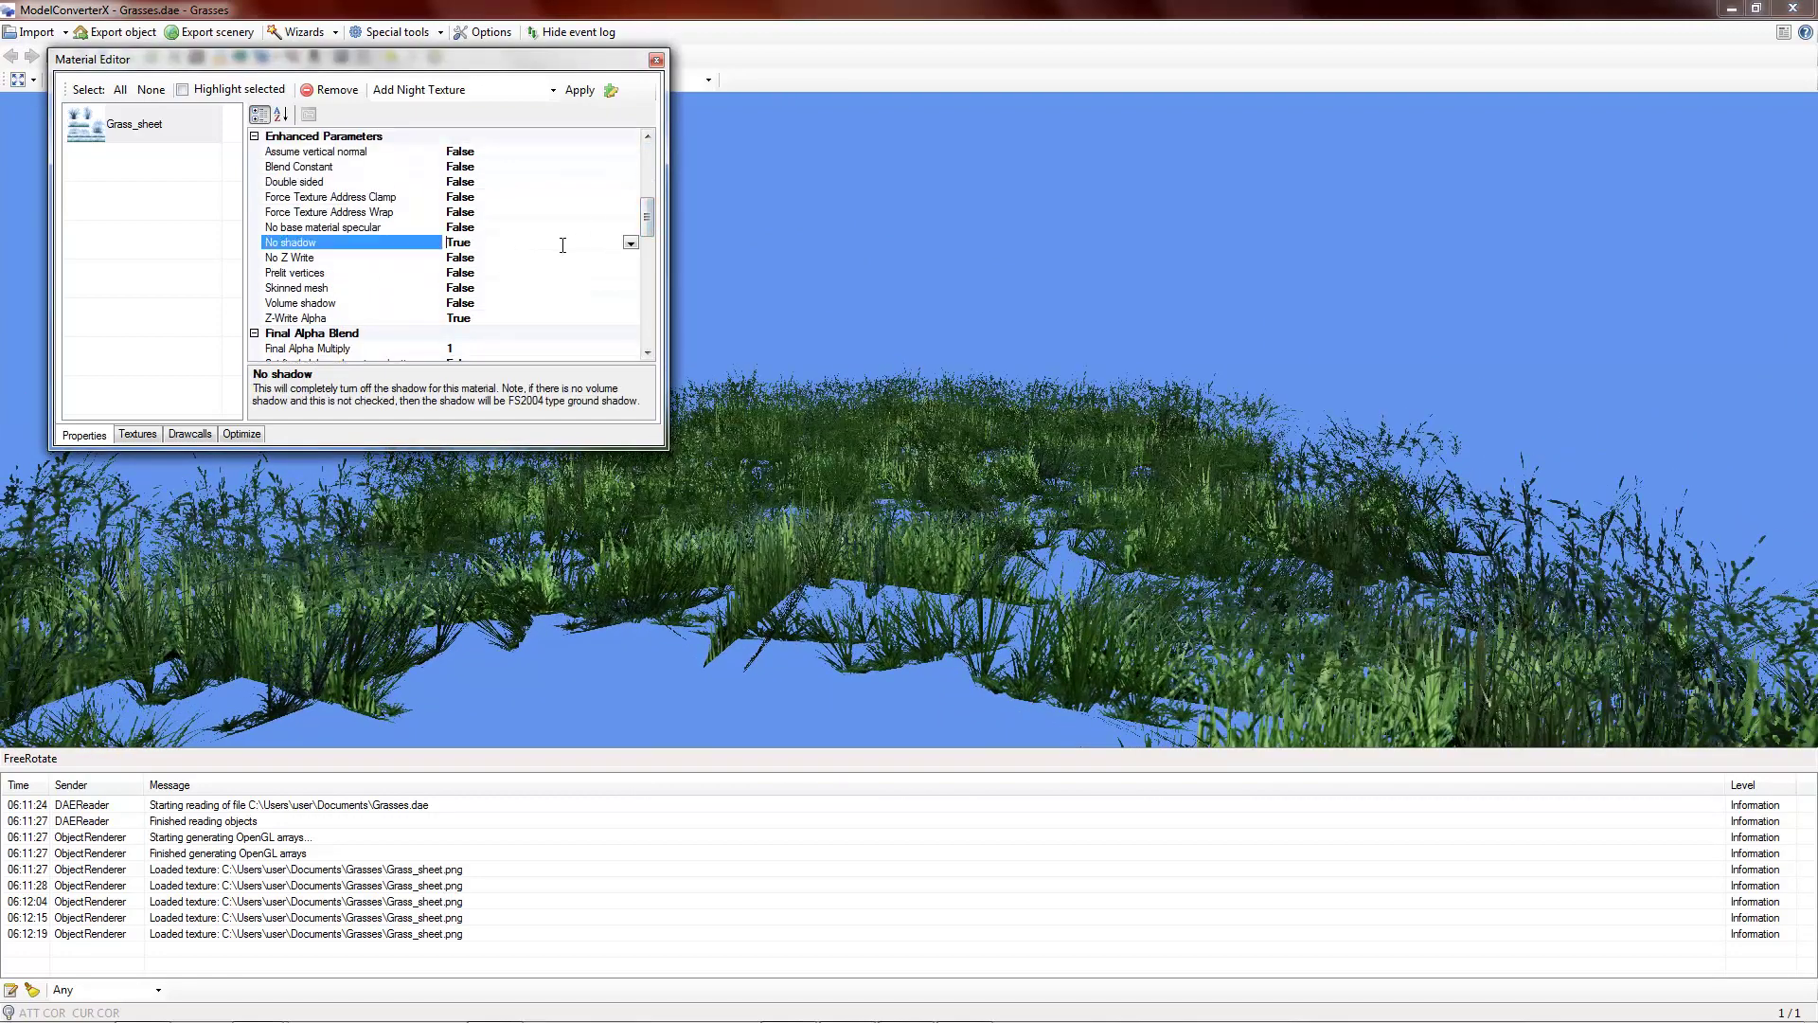
double_click(519, 260)
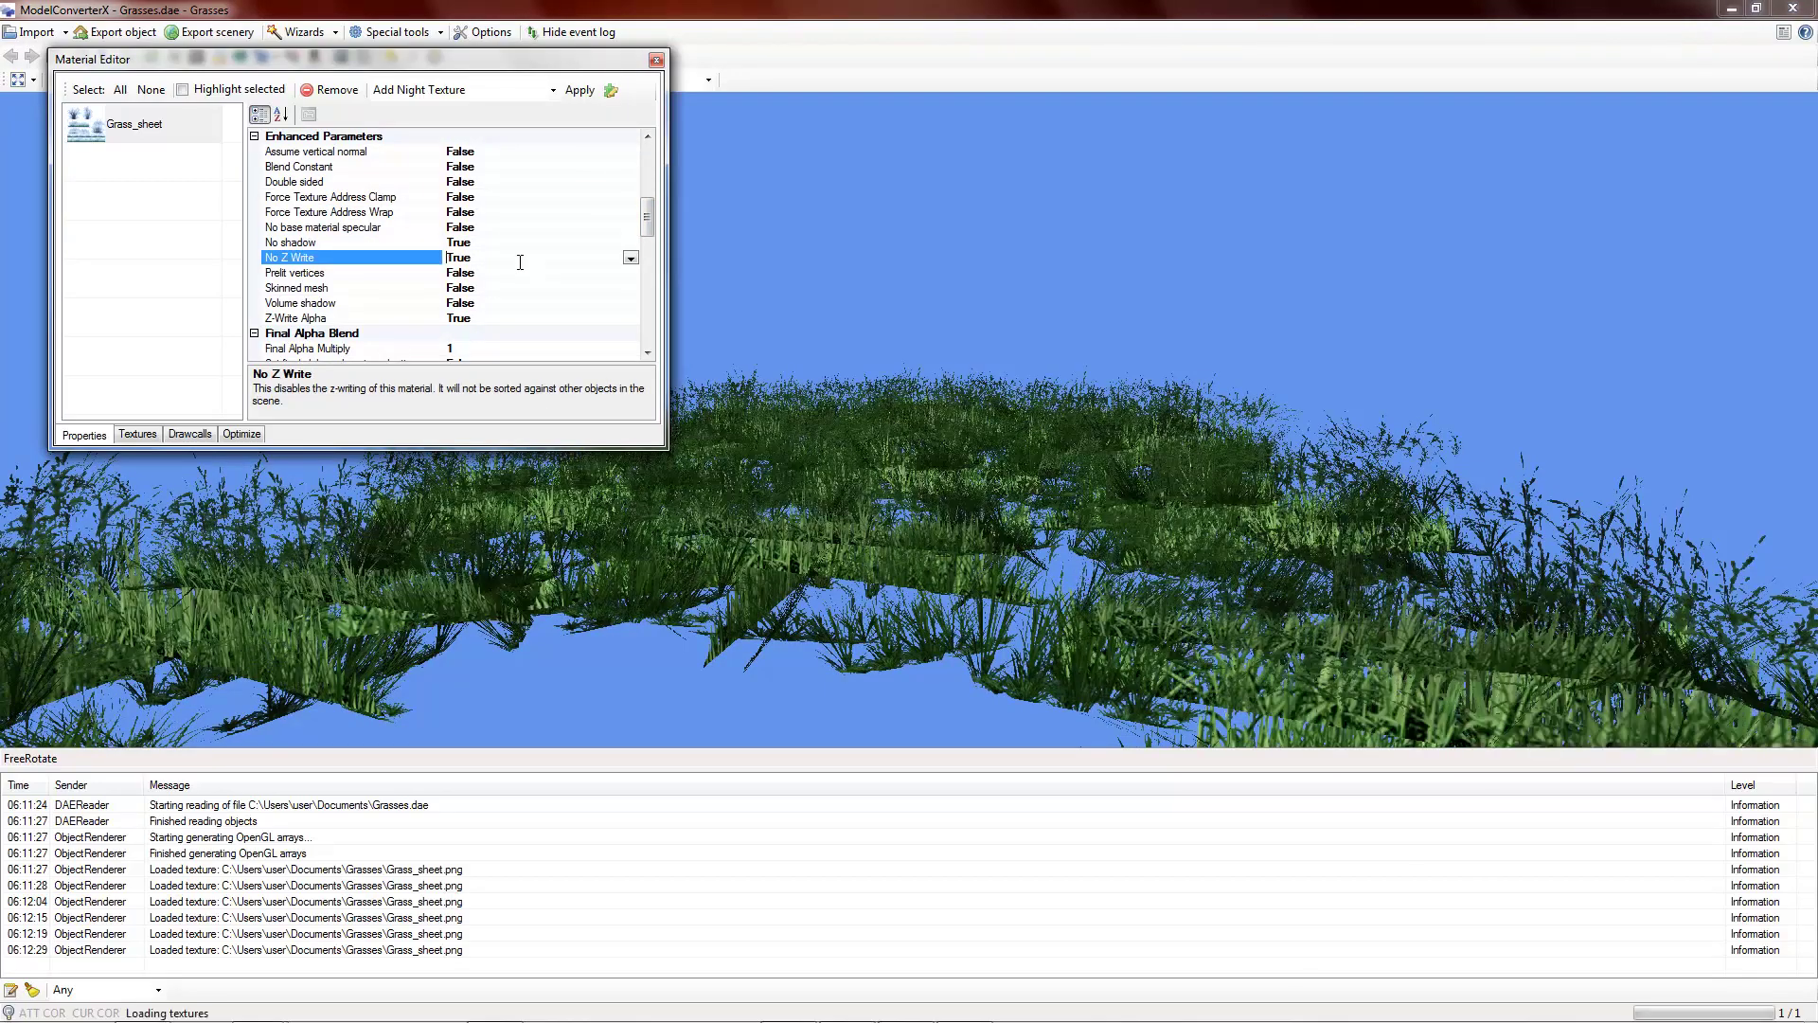
double_click(520, 259)
drag(839, 406, 1011, 423)
click(656, 59)
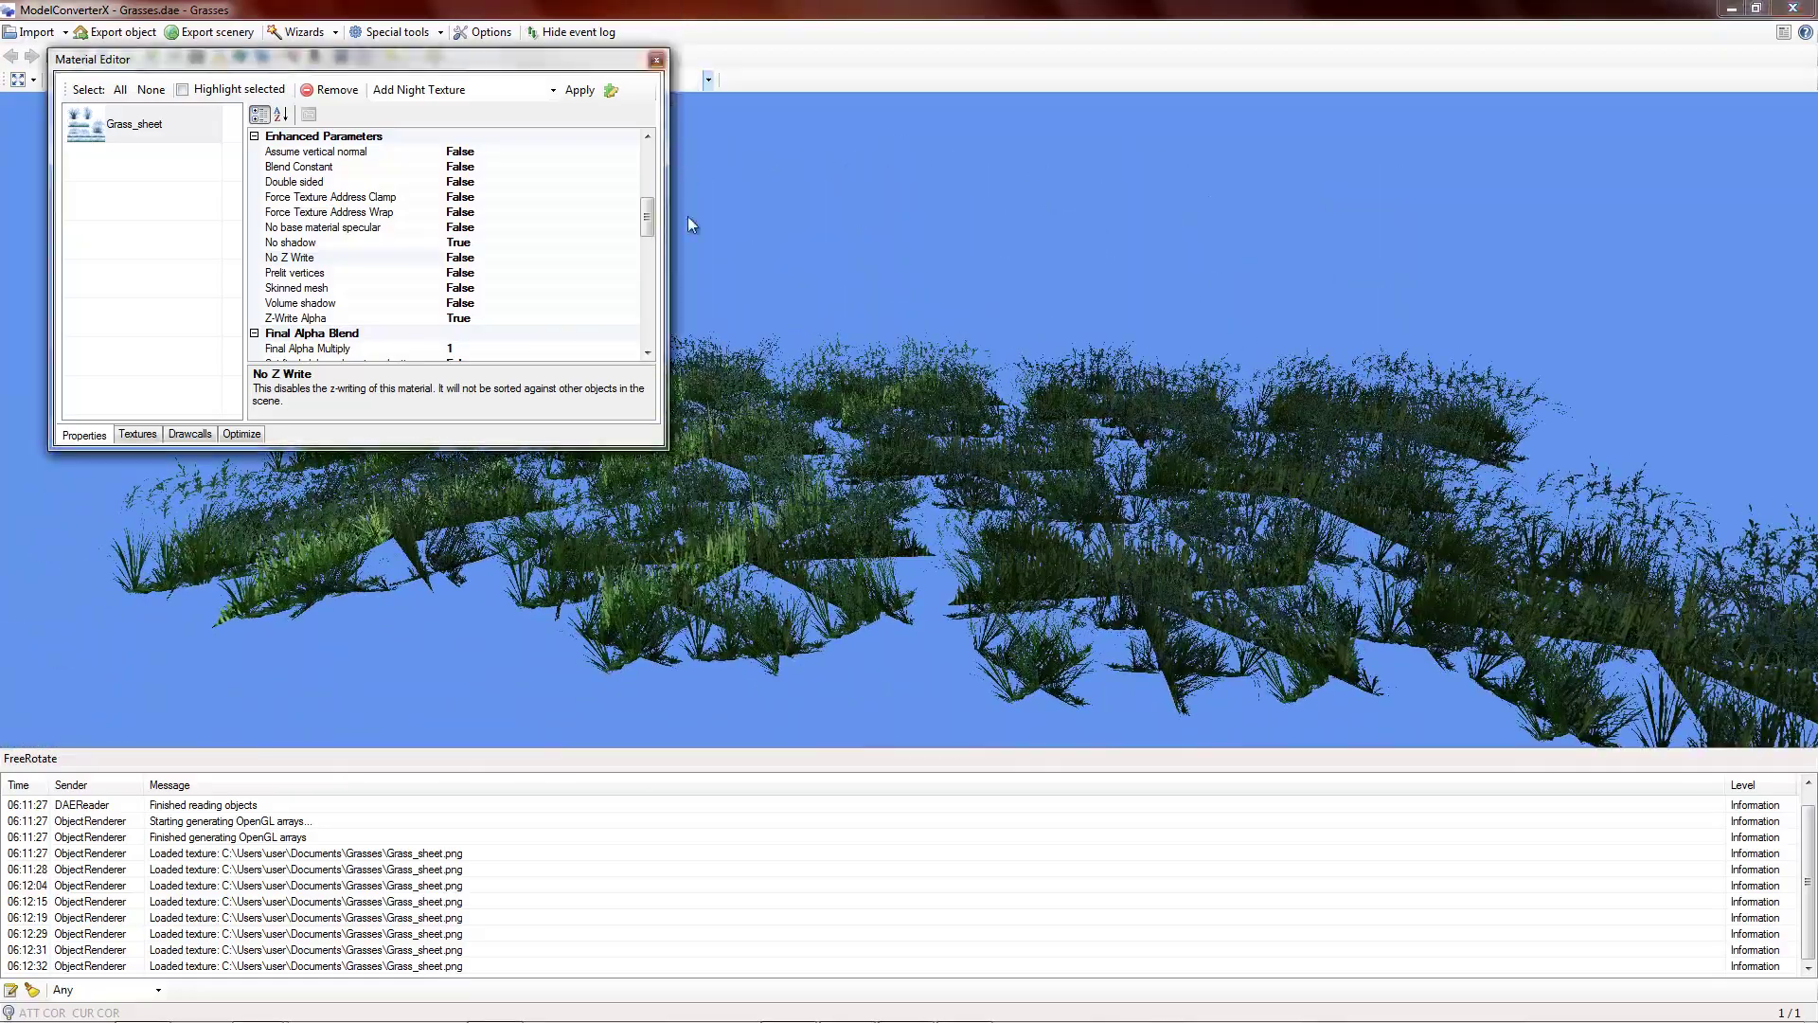
- Turn on the ground plane display and view the grass patch against it
drag(690, 239, 1113, 385)
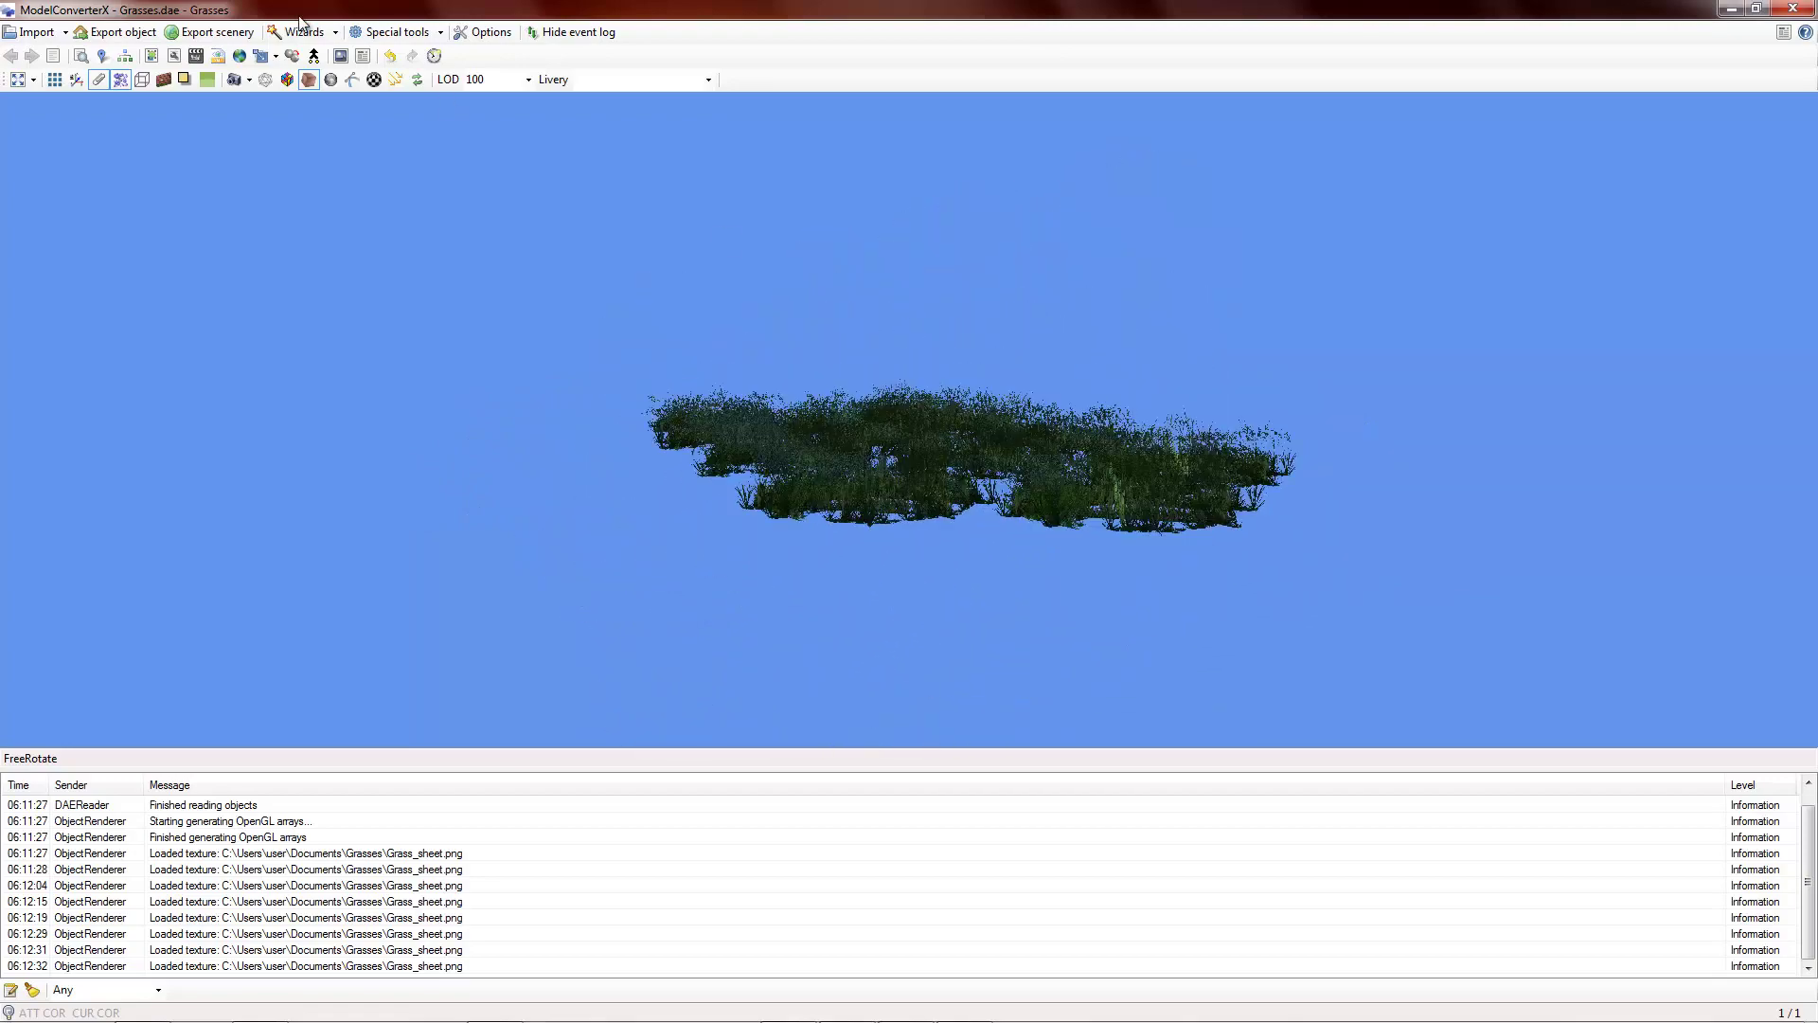
click(207, 79)
scroll(883, 434, up, 3)
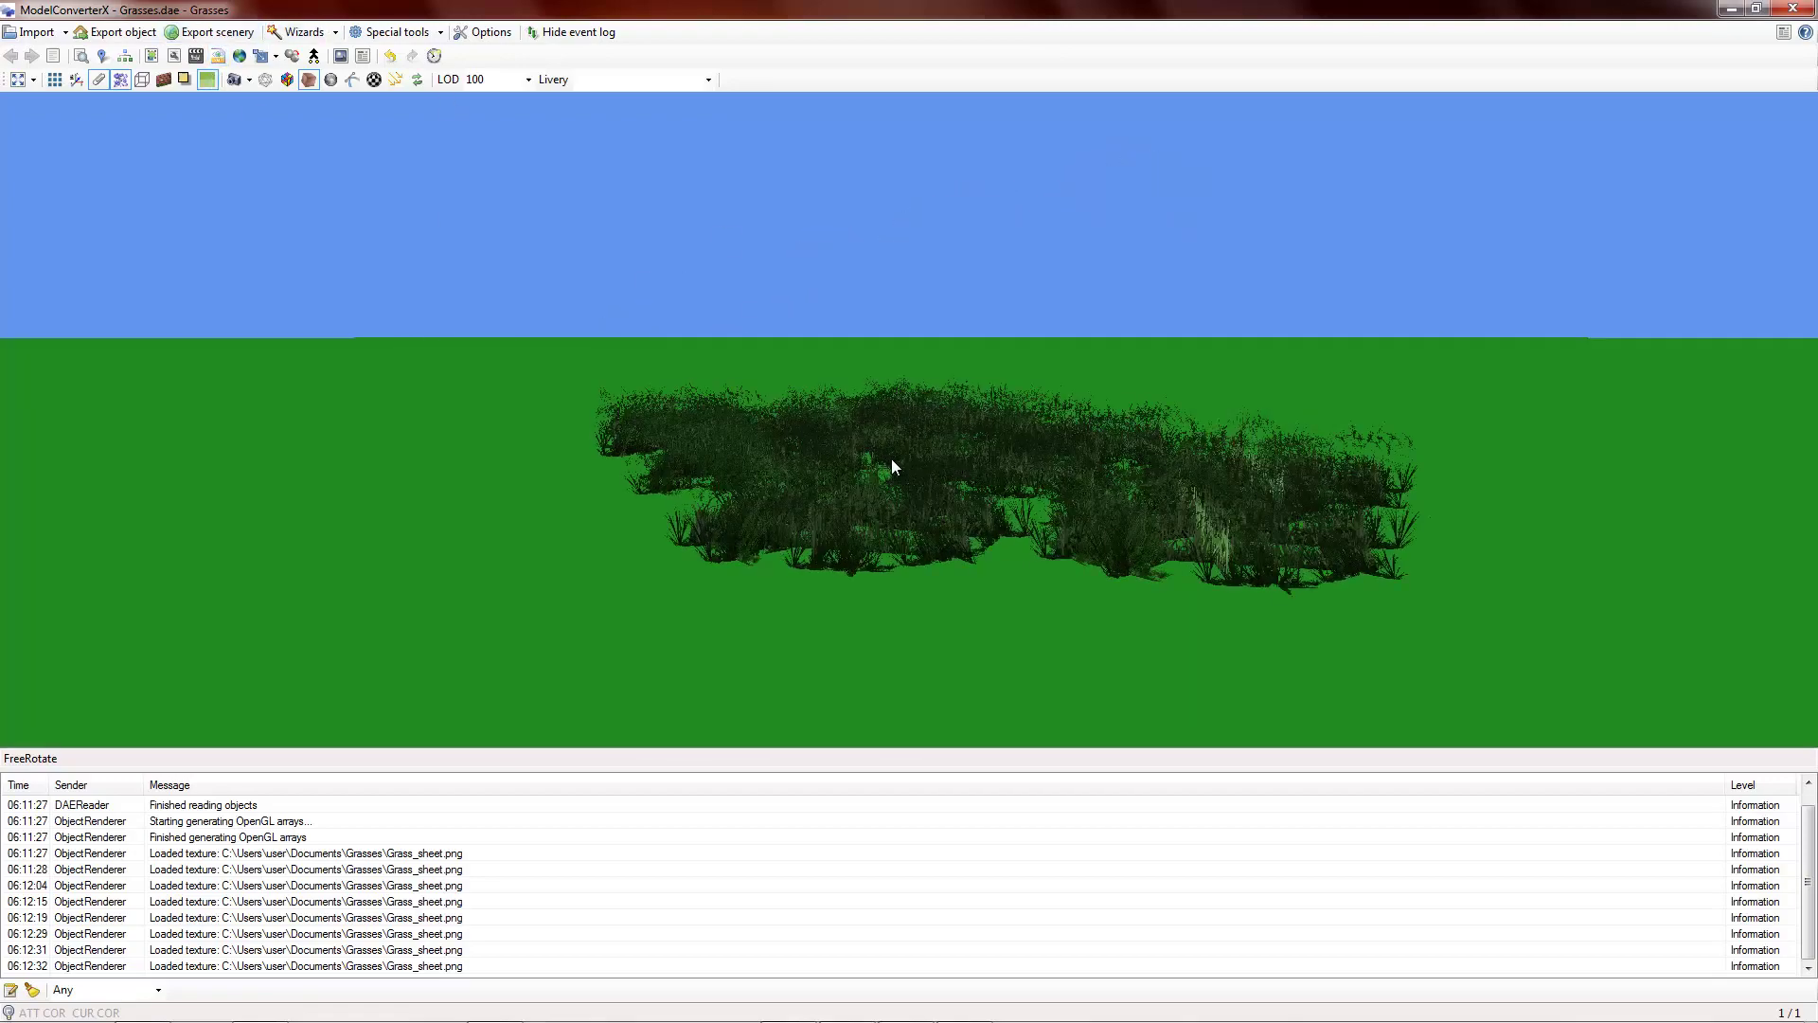
drag(892, 466, 778, 483)
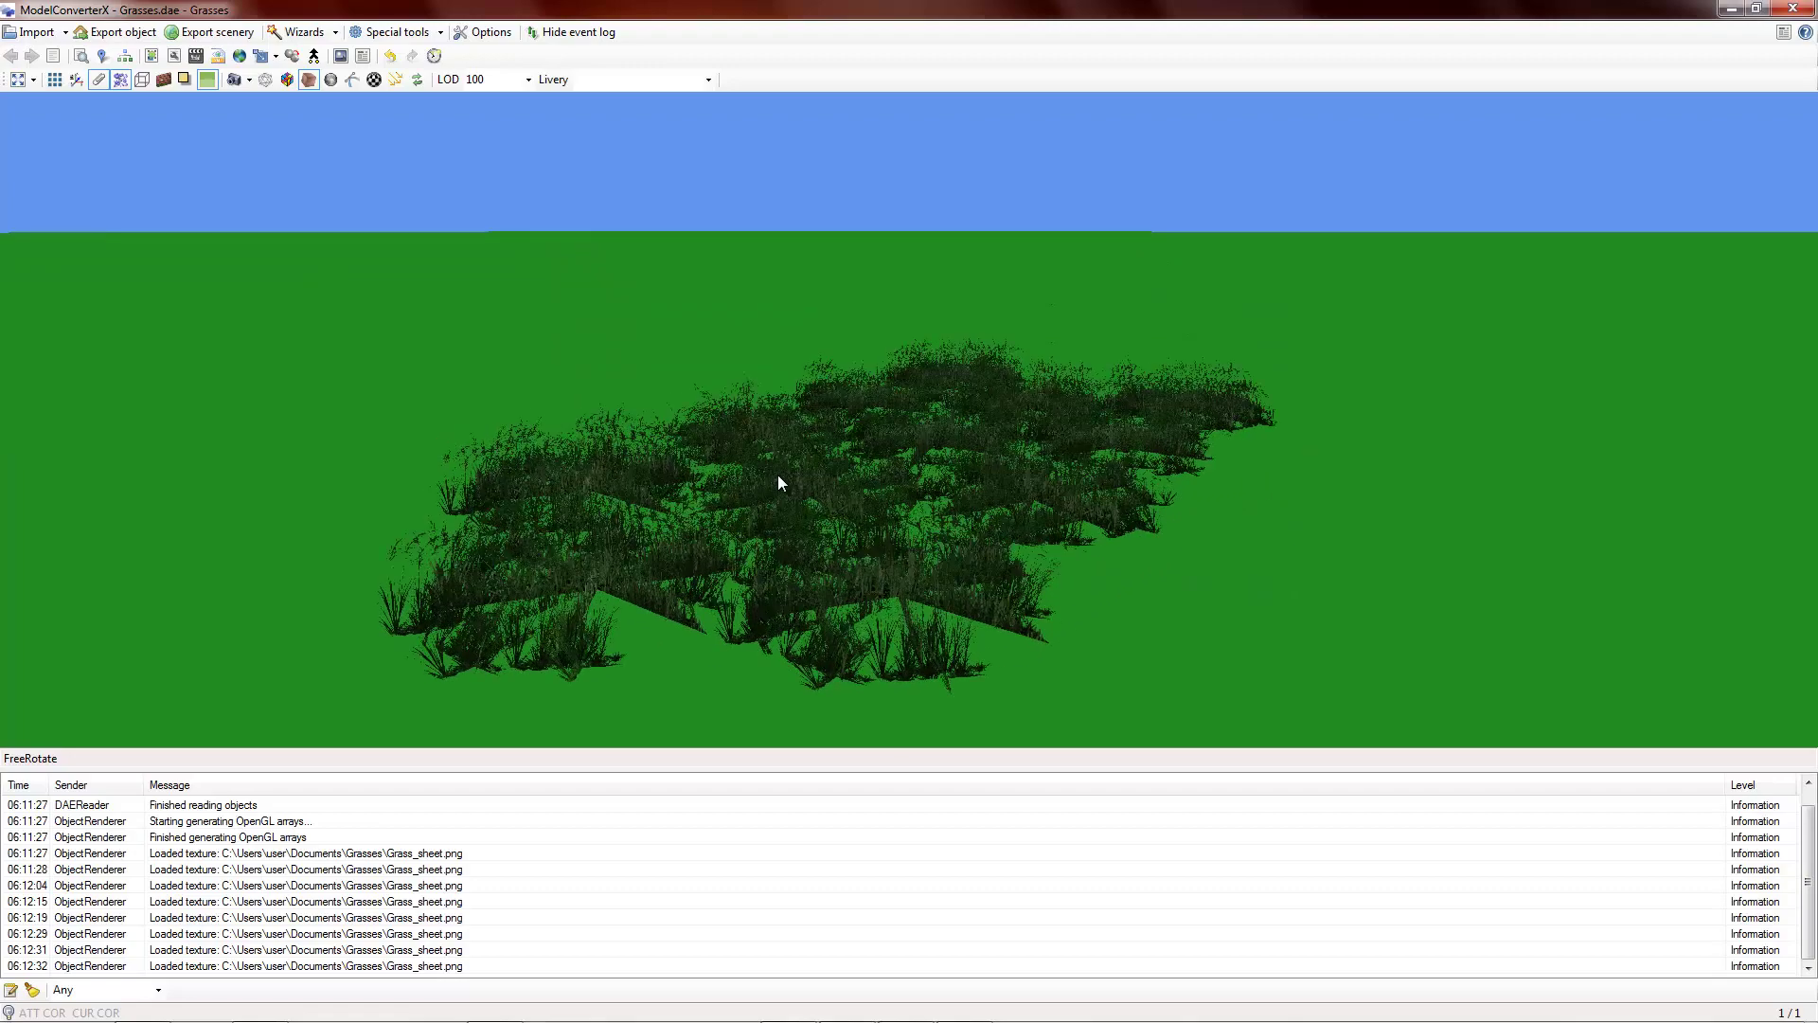
scroll(902, 354, down, 4)
- Save the GRASS_SHEET texture in DXTBMP format to the SFAE2 texture folder from the material editor
drag(945, 435, 158, 66)
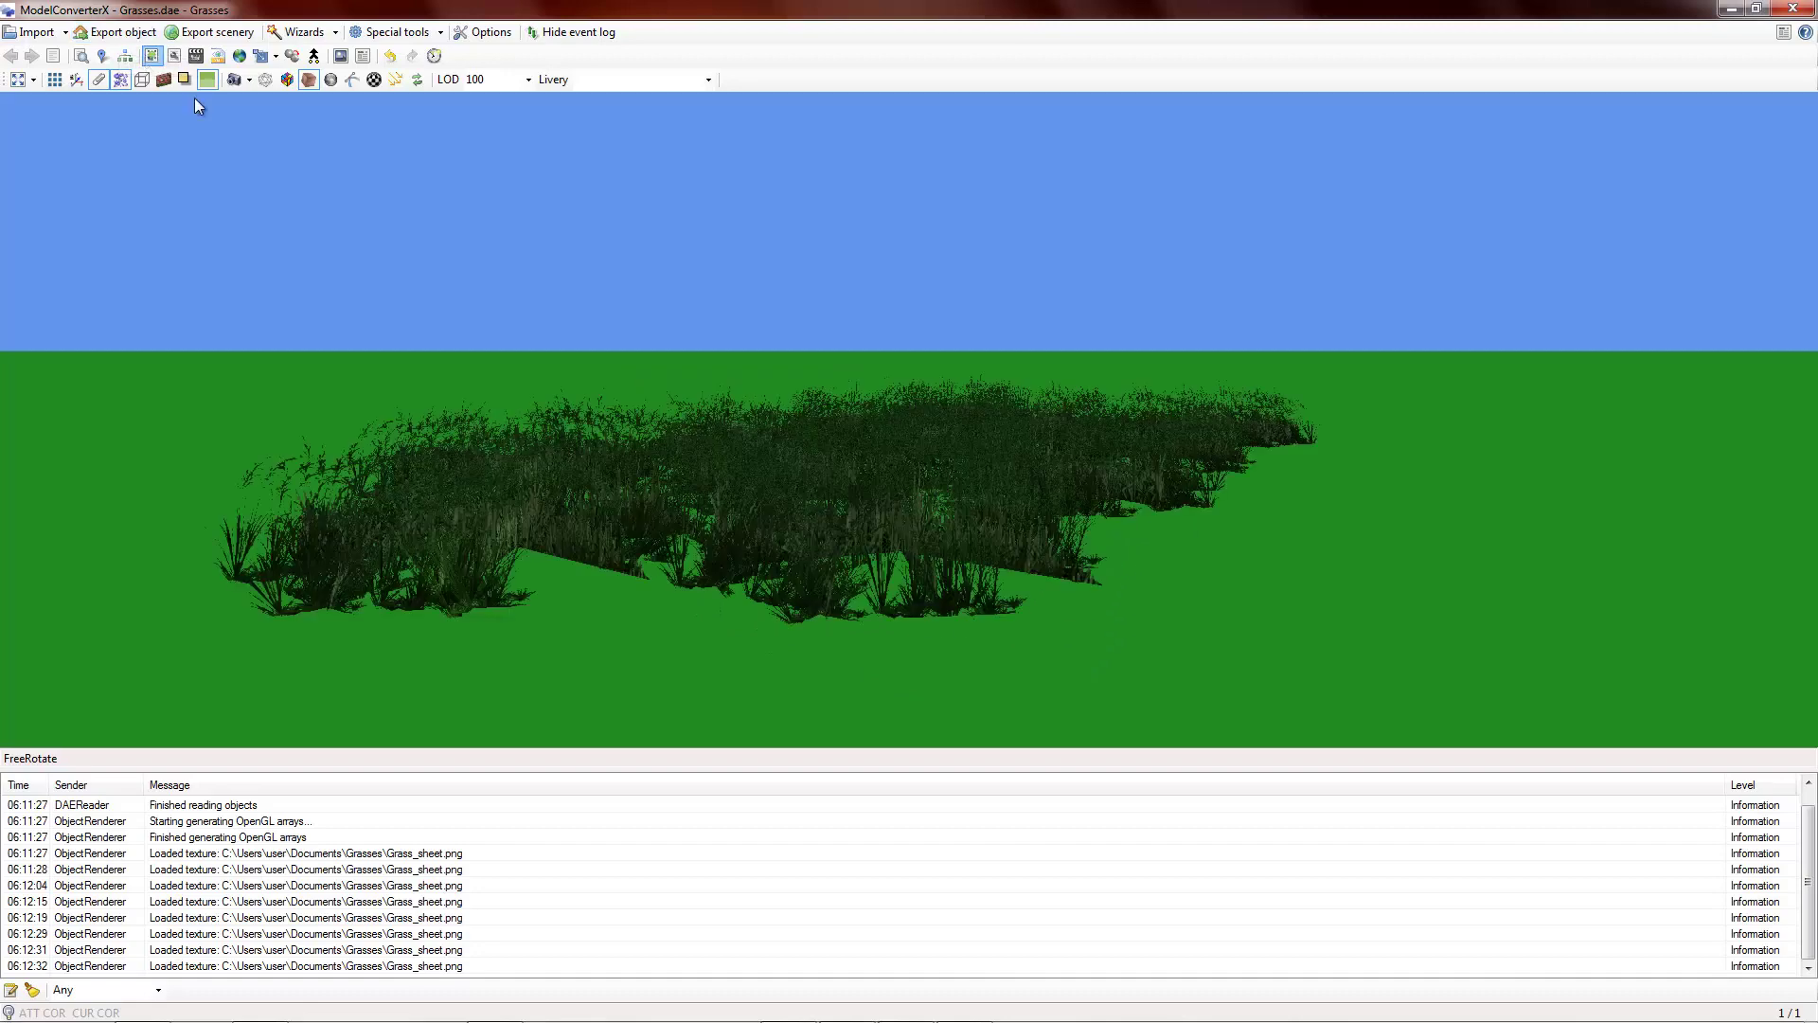
click(161, 459)
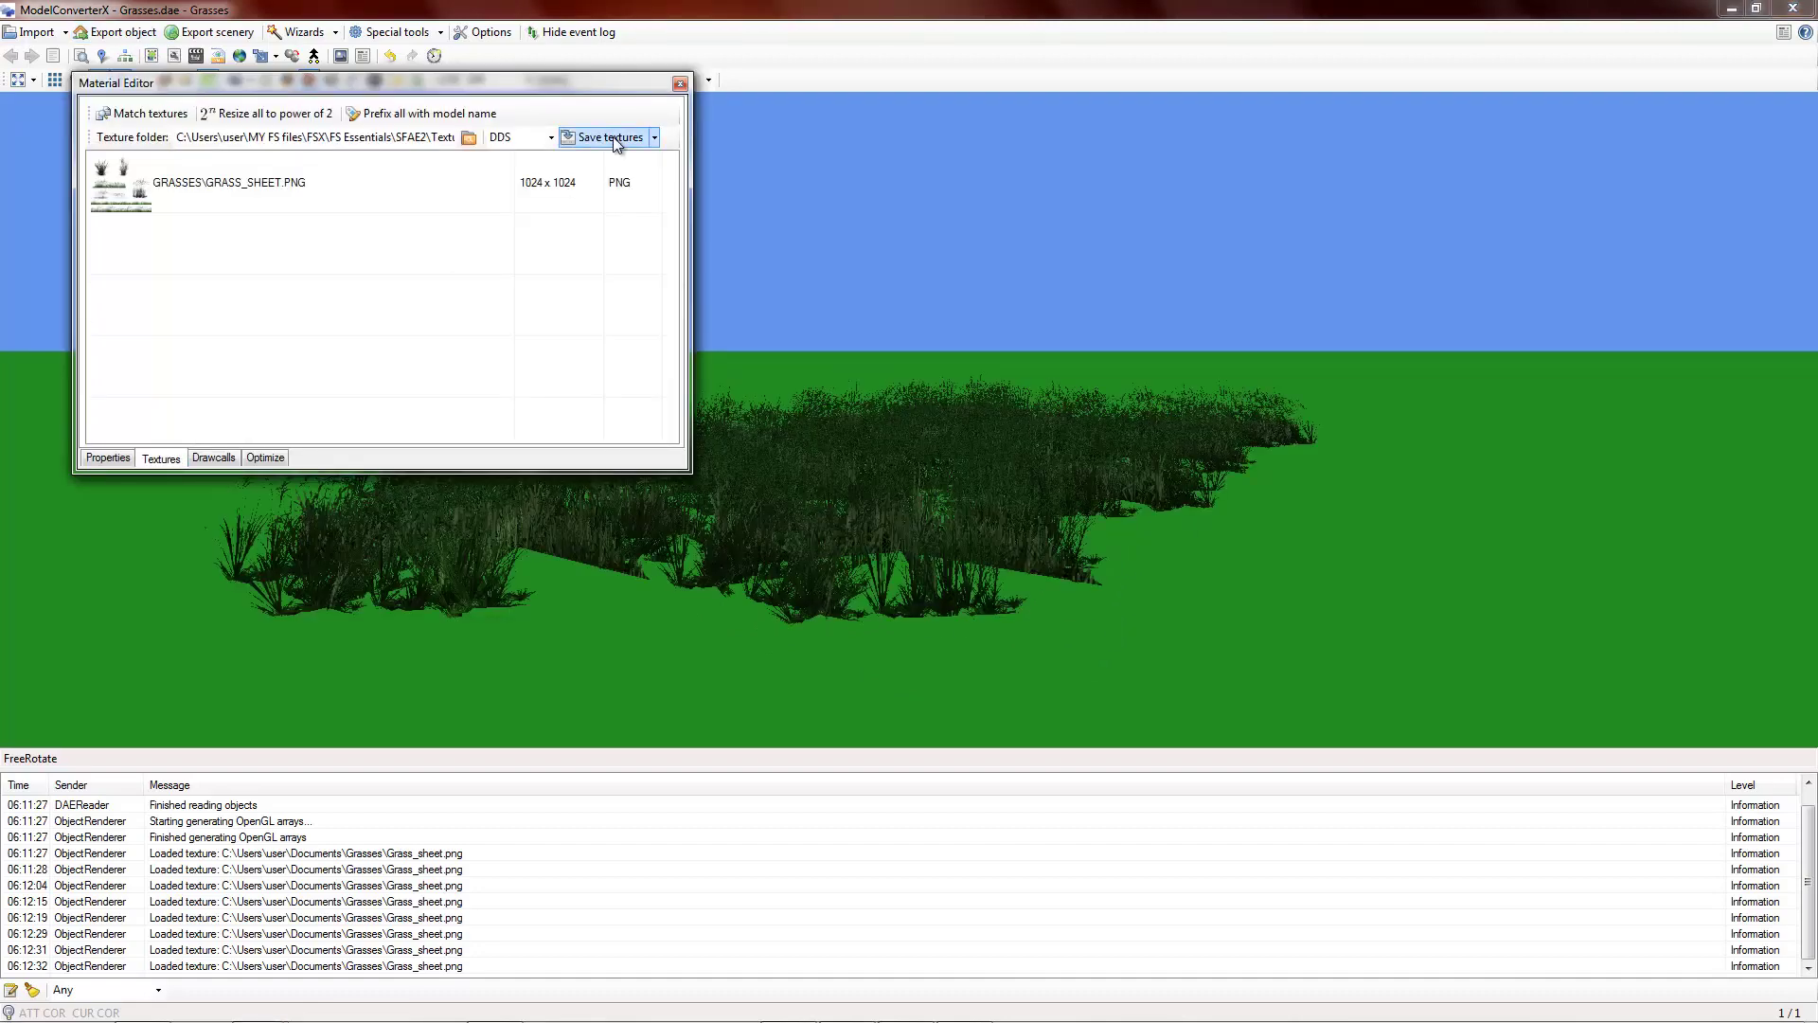
click(550, 137)
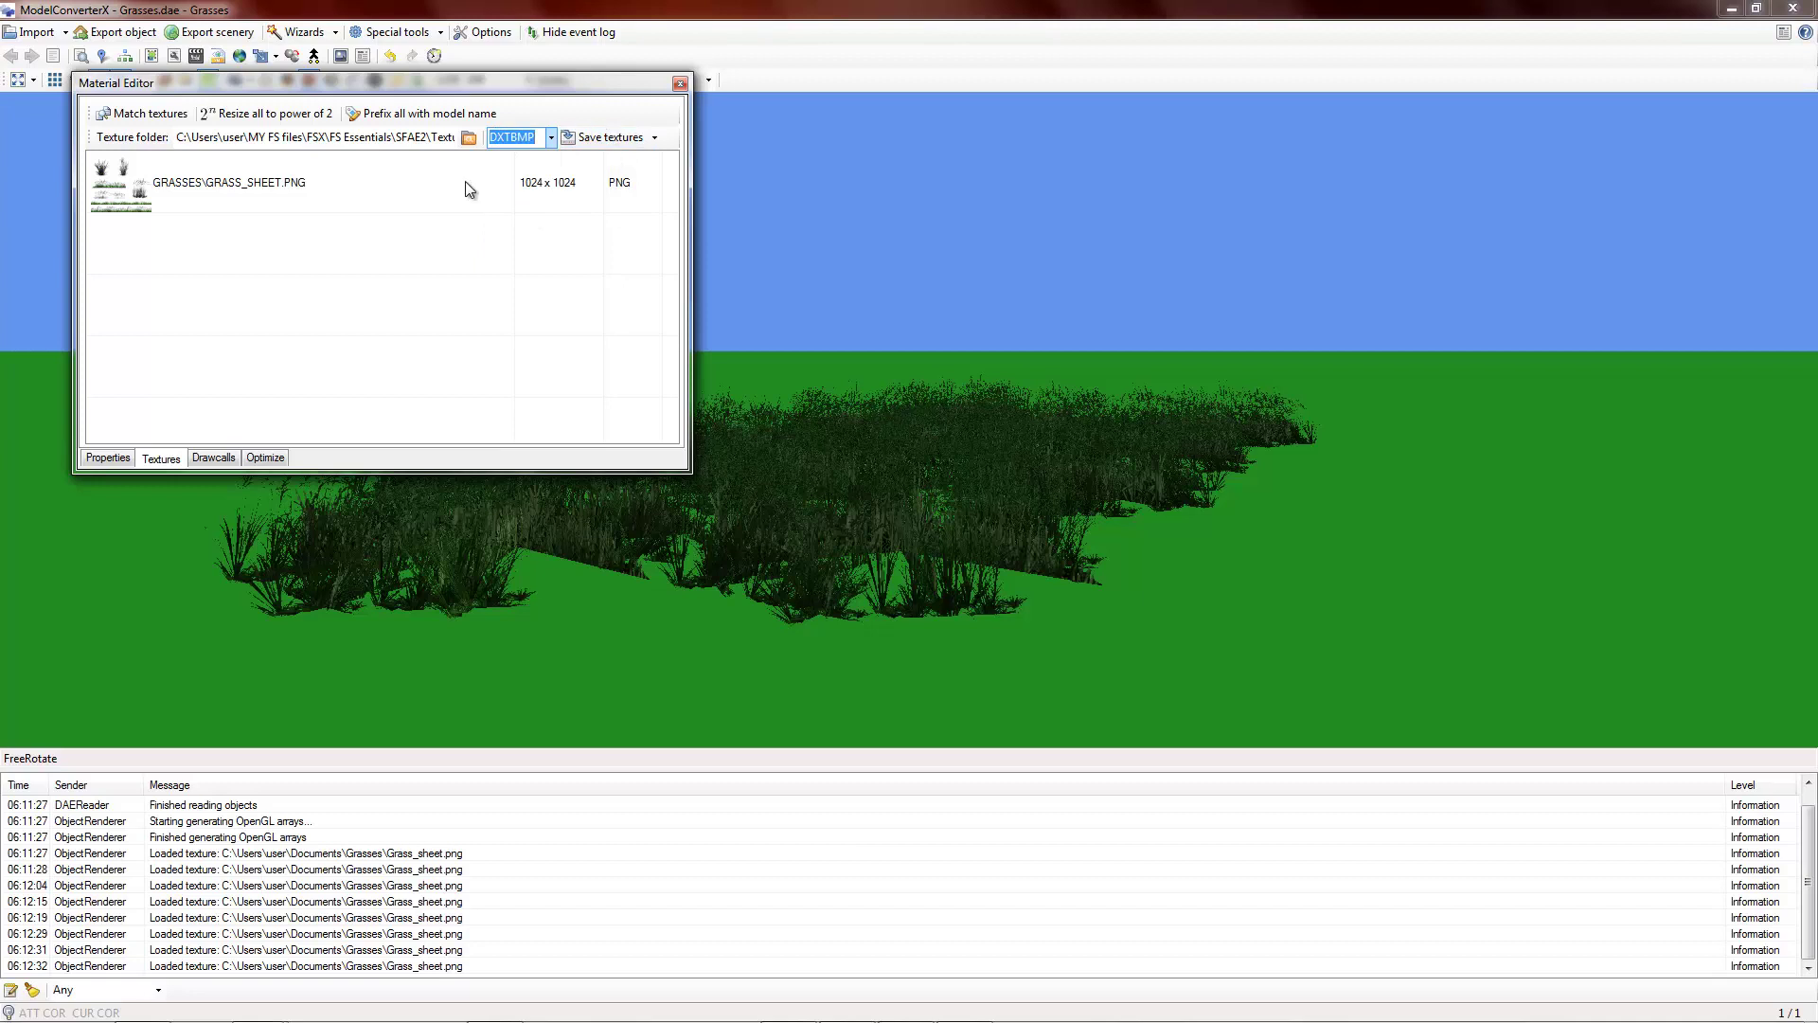
click(607, 140)
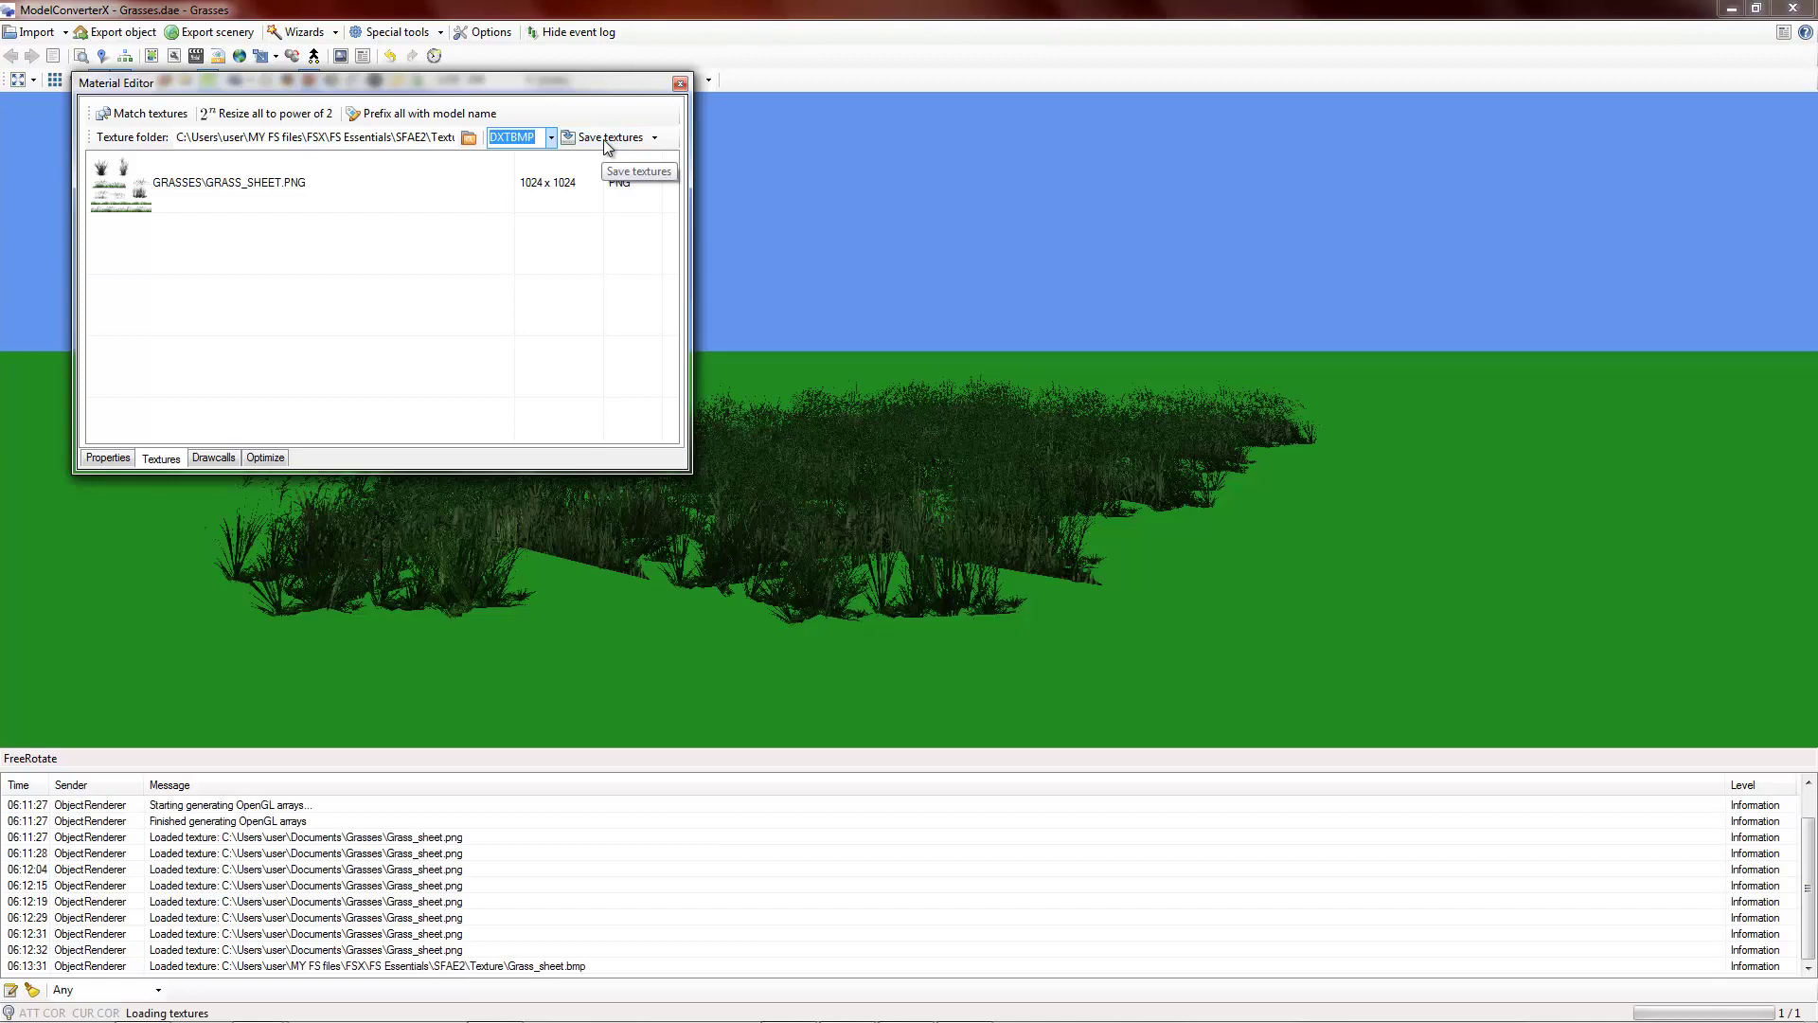
click(680, 85)
- Export the grass model as an FSX MDL object named Grasses into the FS Essentials SFAE2 Scenery folder
click(121, 36)
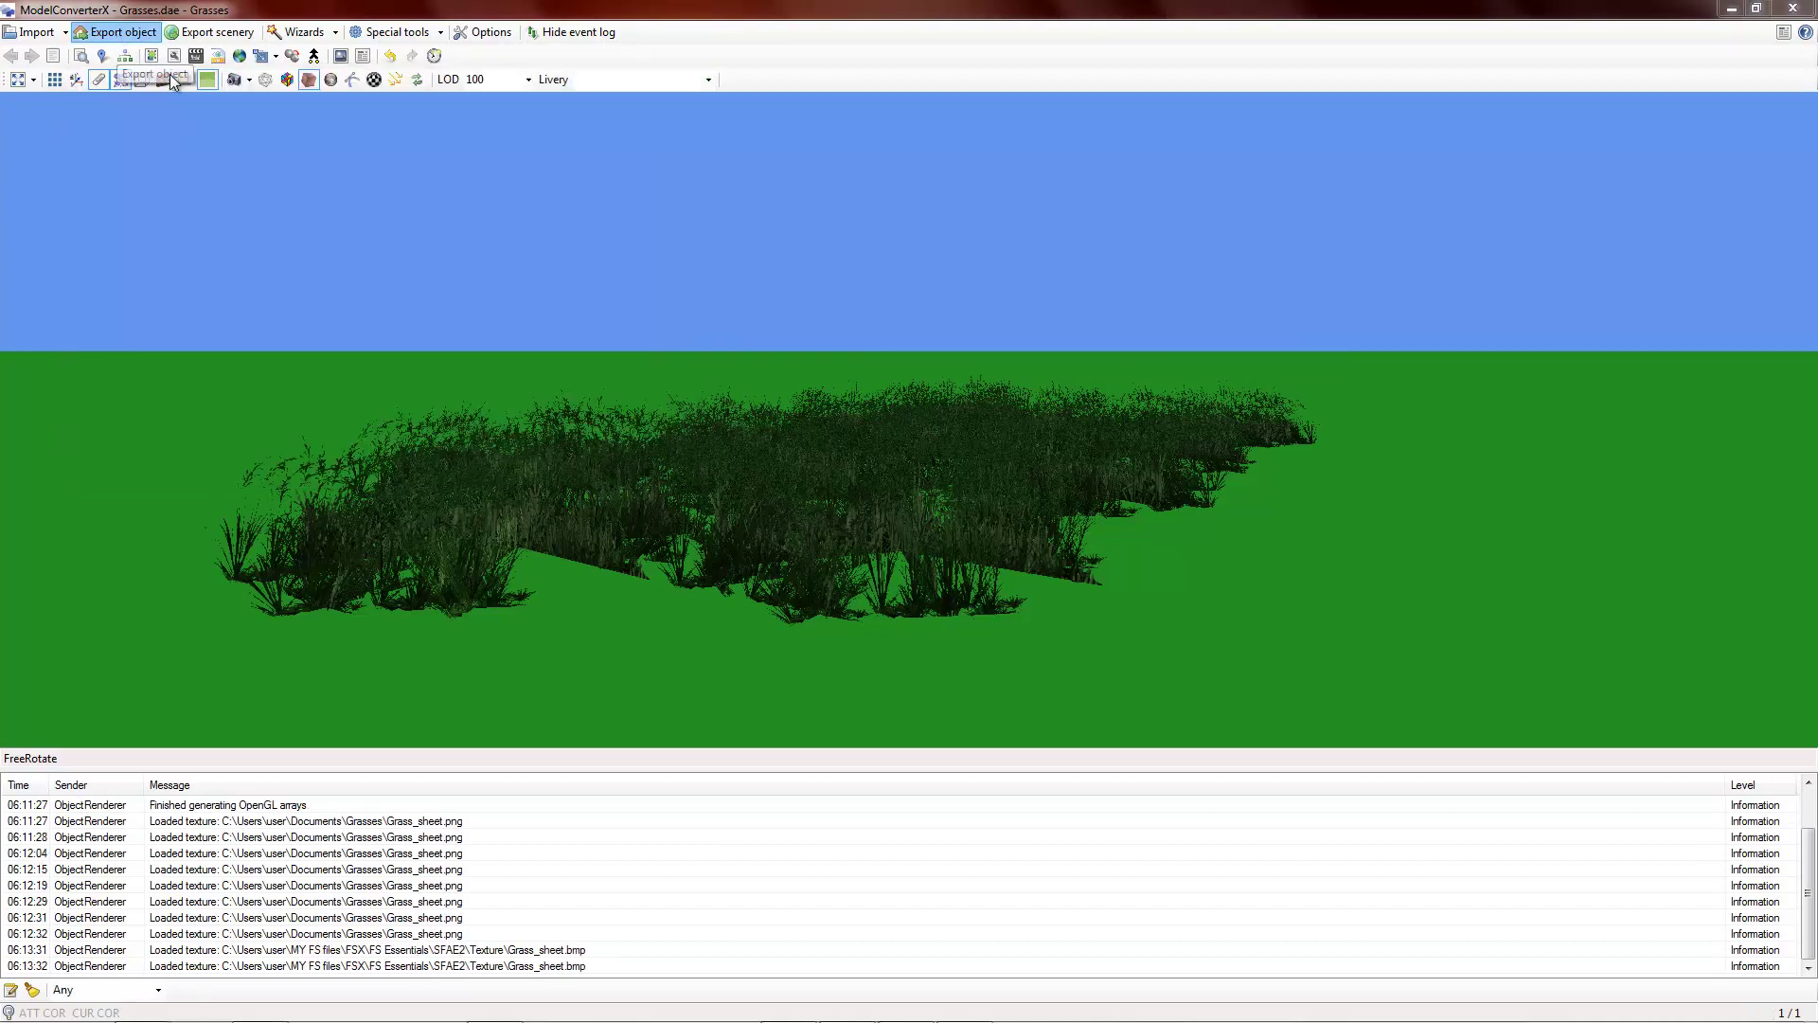
click(135, 308)
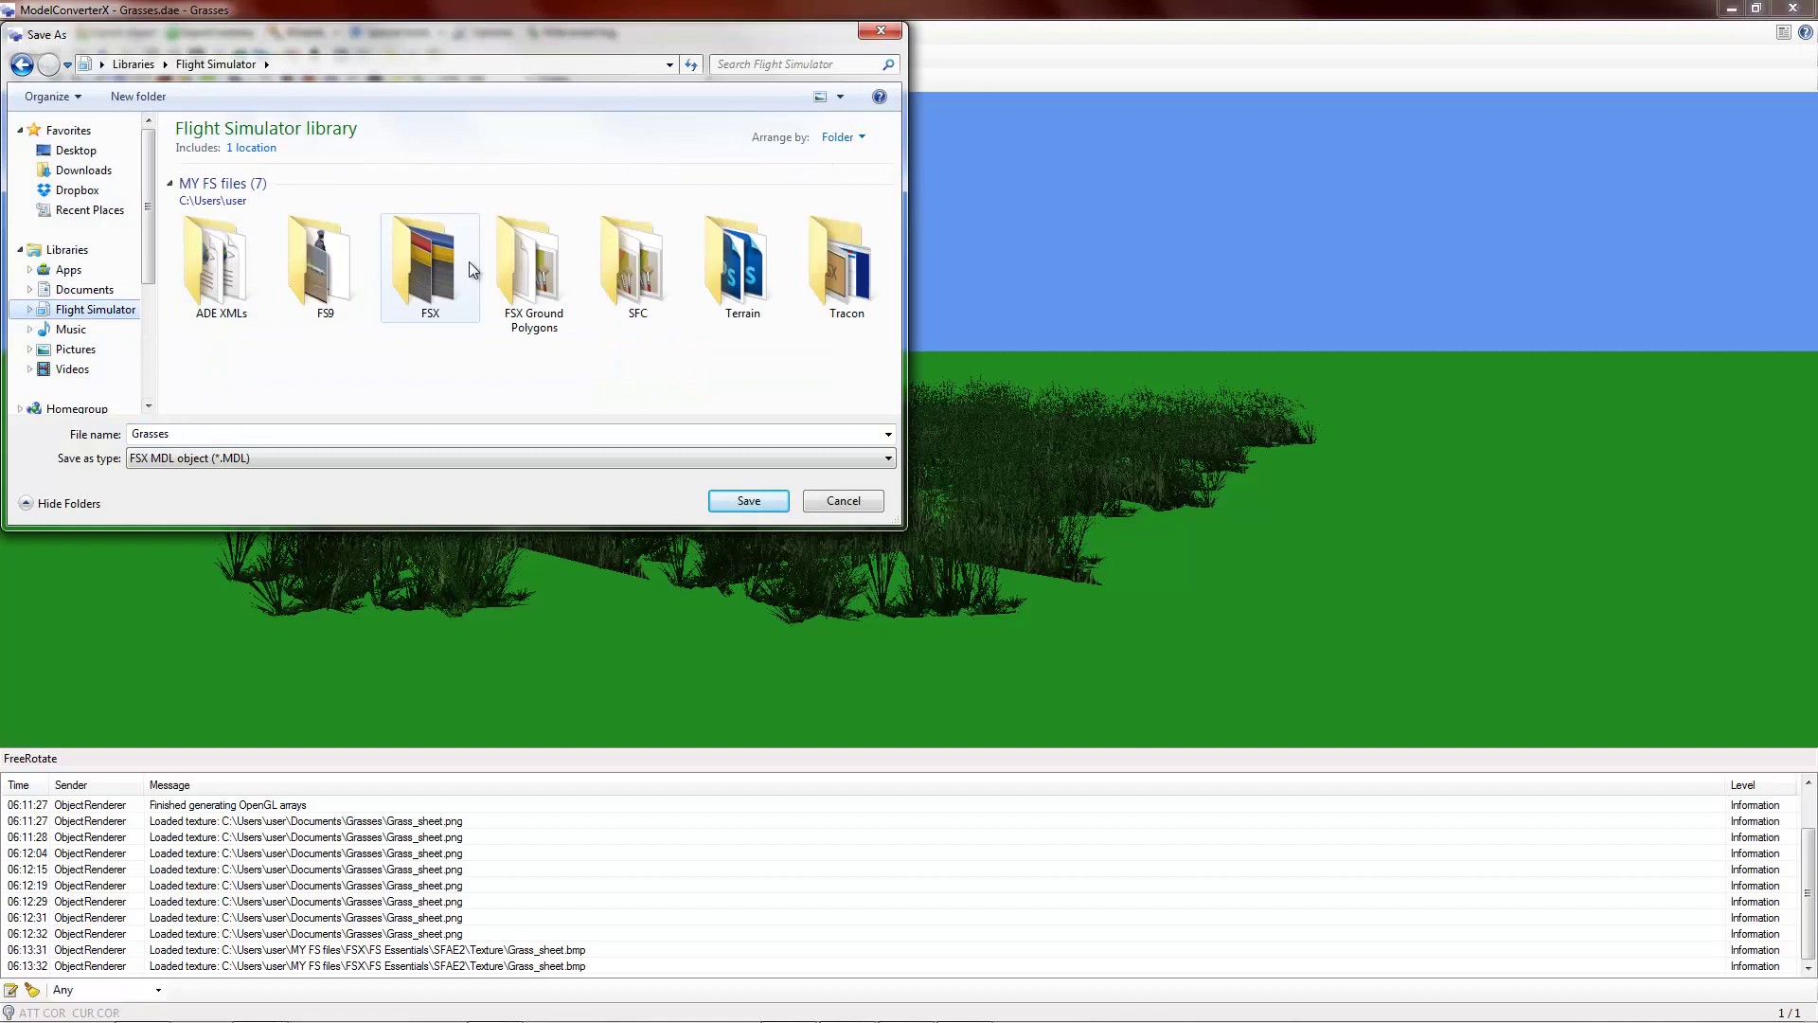
click(468, 261)
double_click(444, 270)
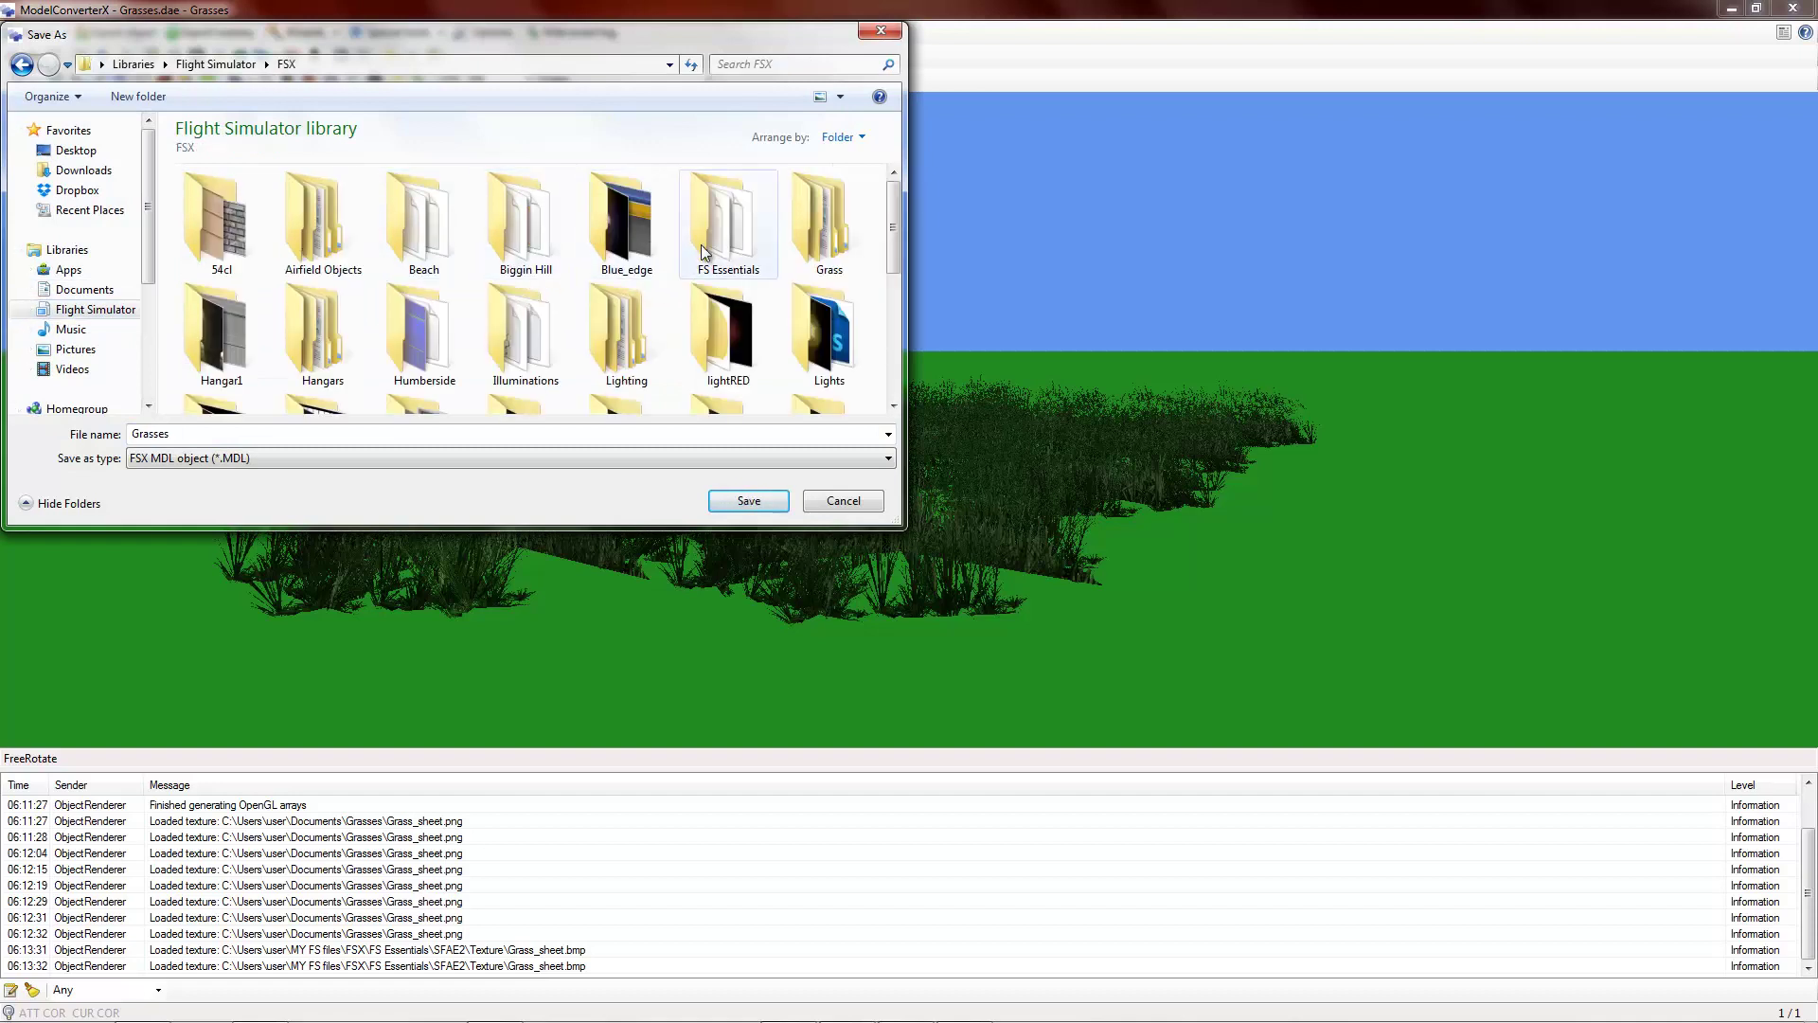
double_click(731, 222)
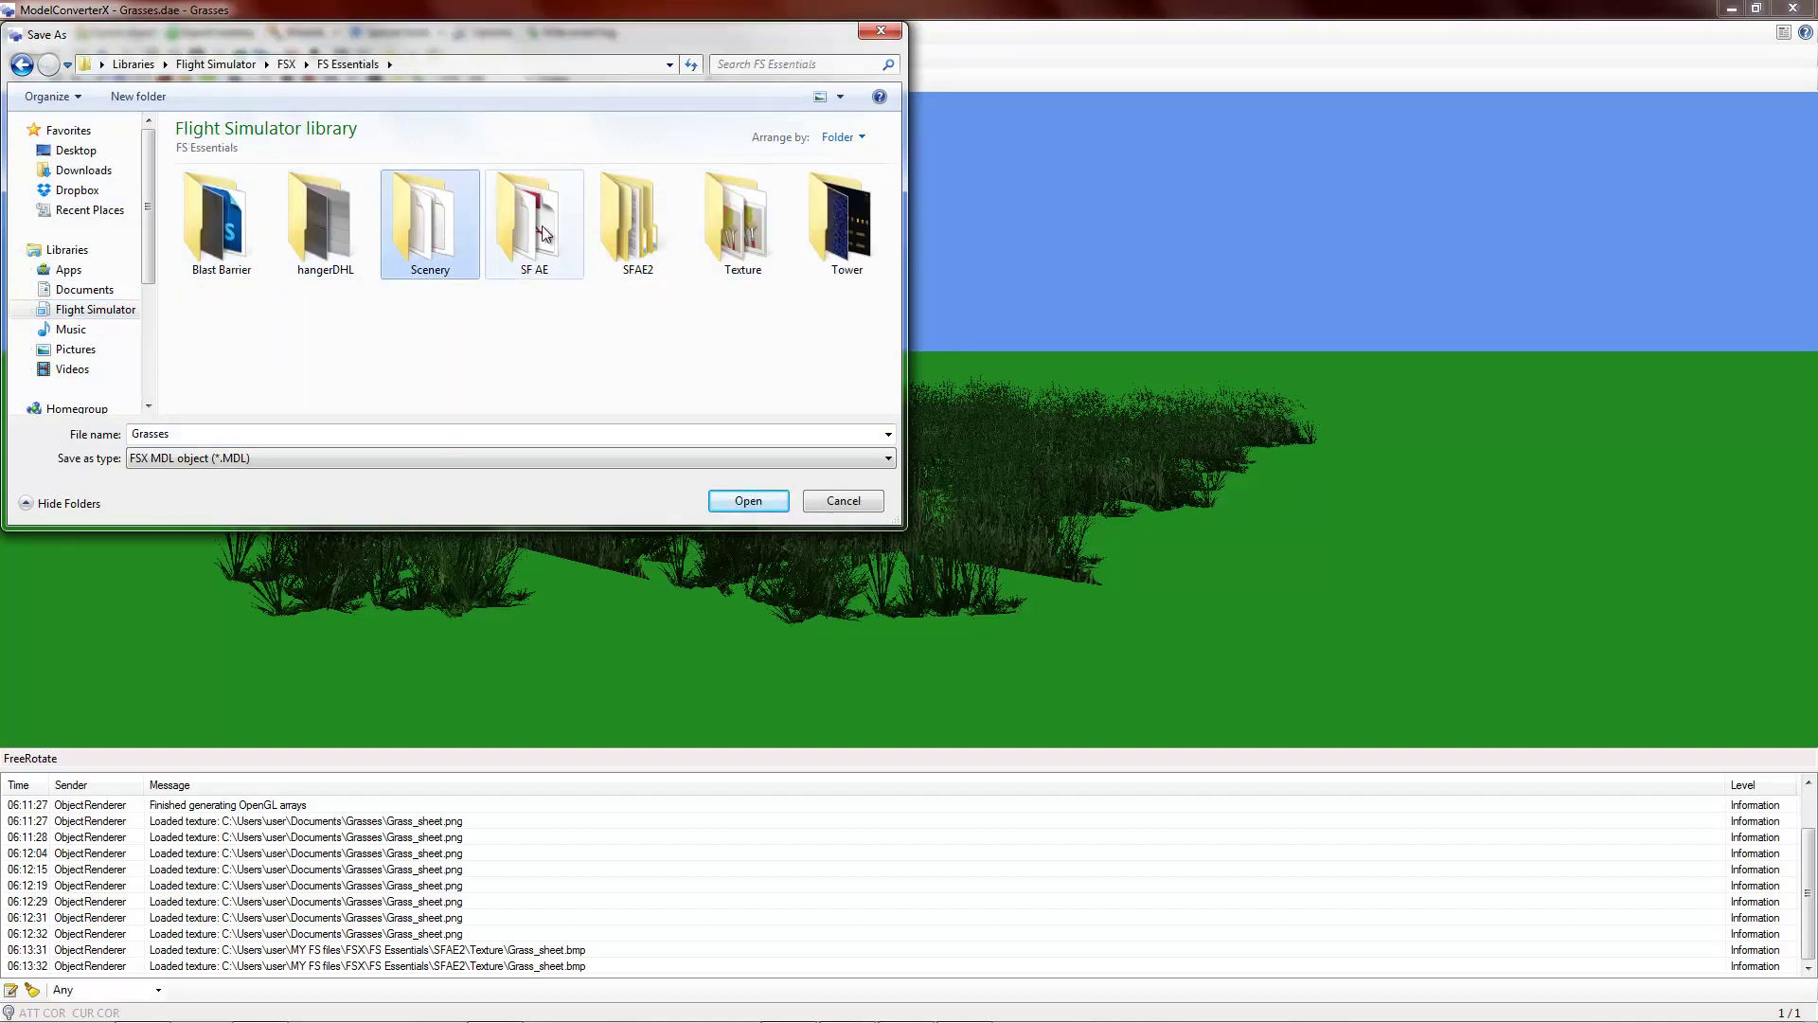
click(635, 237)
double_click(634, 237)
double_click(200, 226)
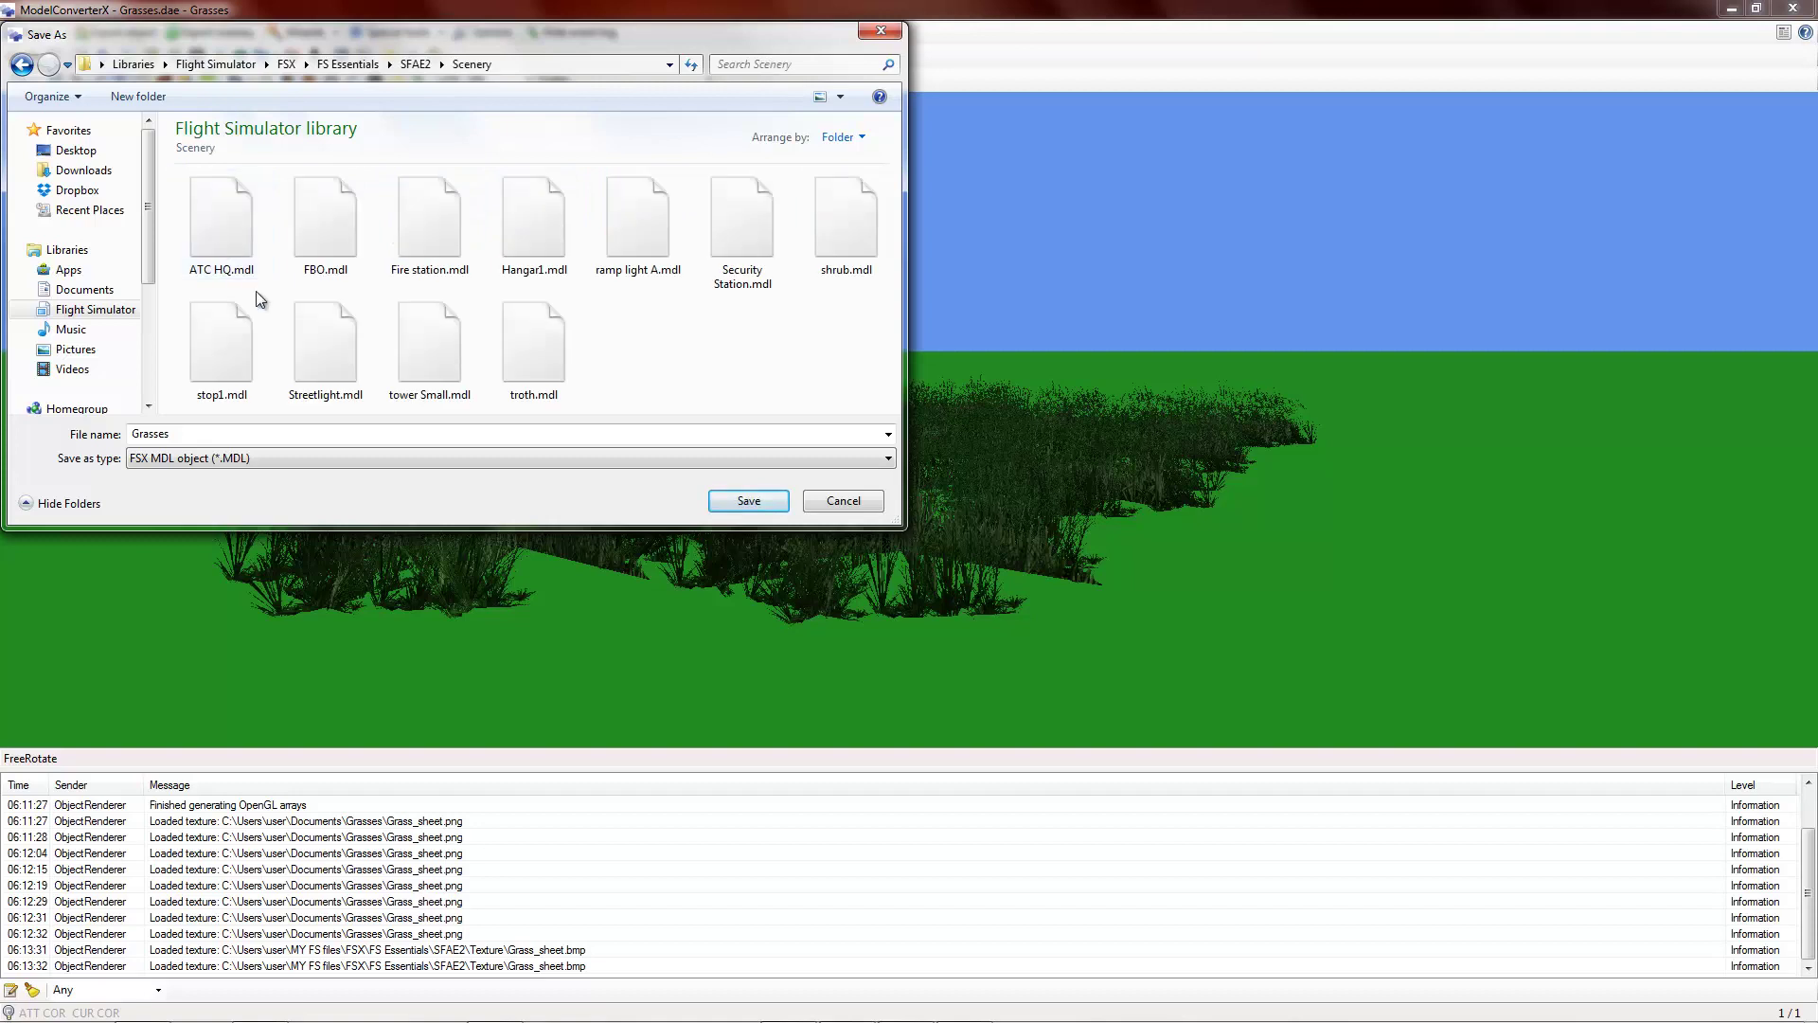
click(748, 501)
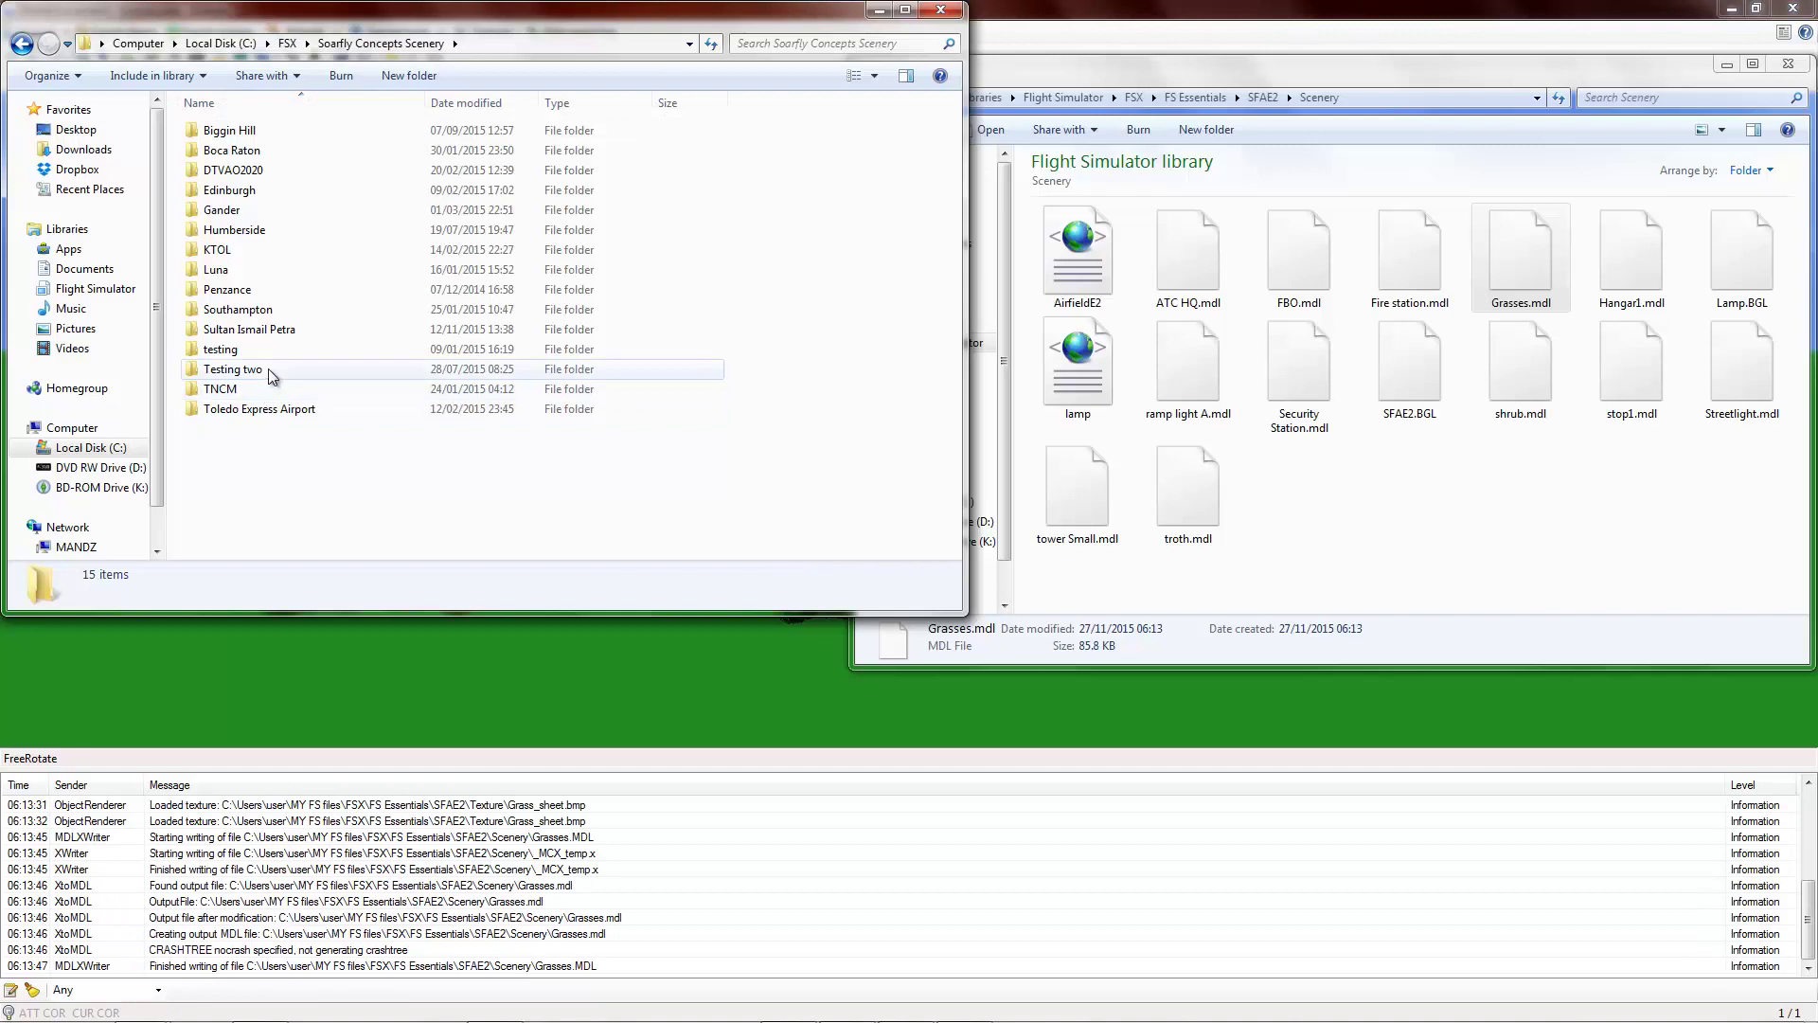
- Copy SFAE2.BGL from the SFAE2 Scenery folder into the Scenery folder of Testing two in Soarfly Concepts Scenery
double_click(270, 370)
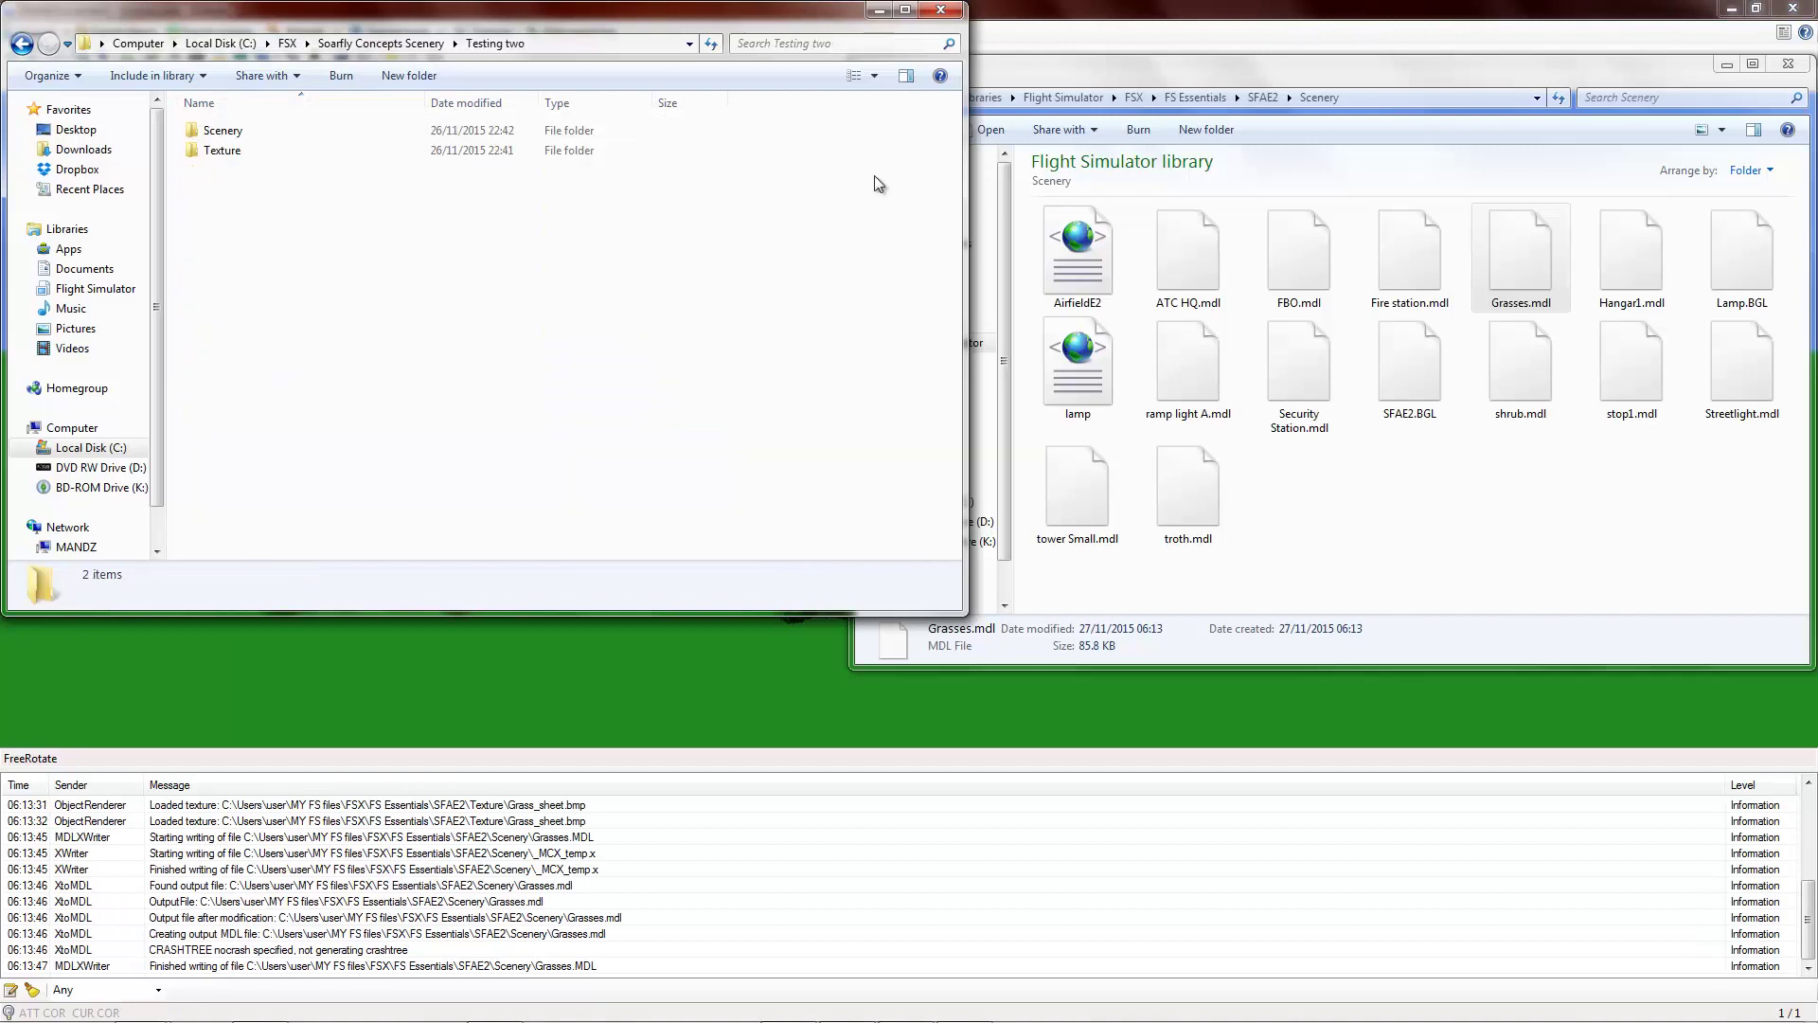
click(1190, 70)
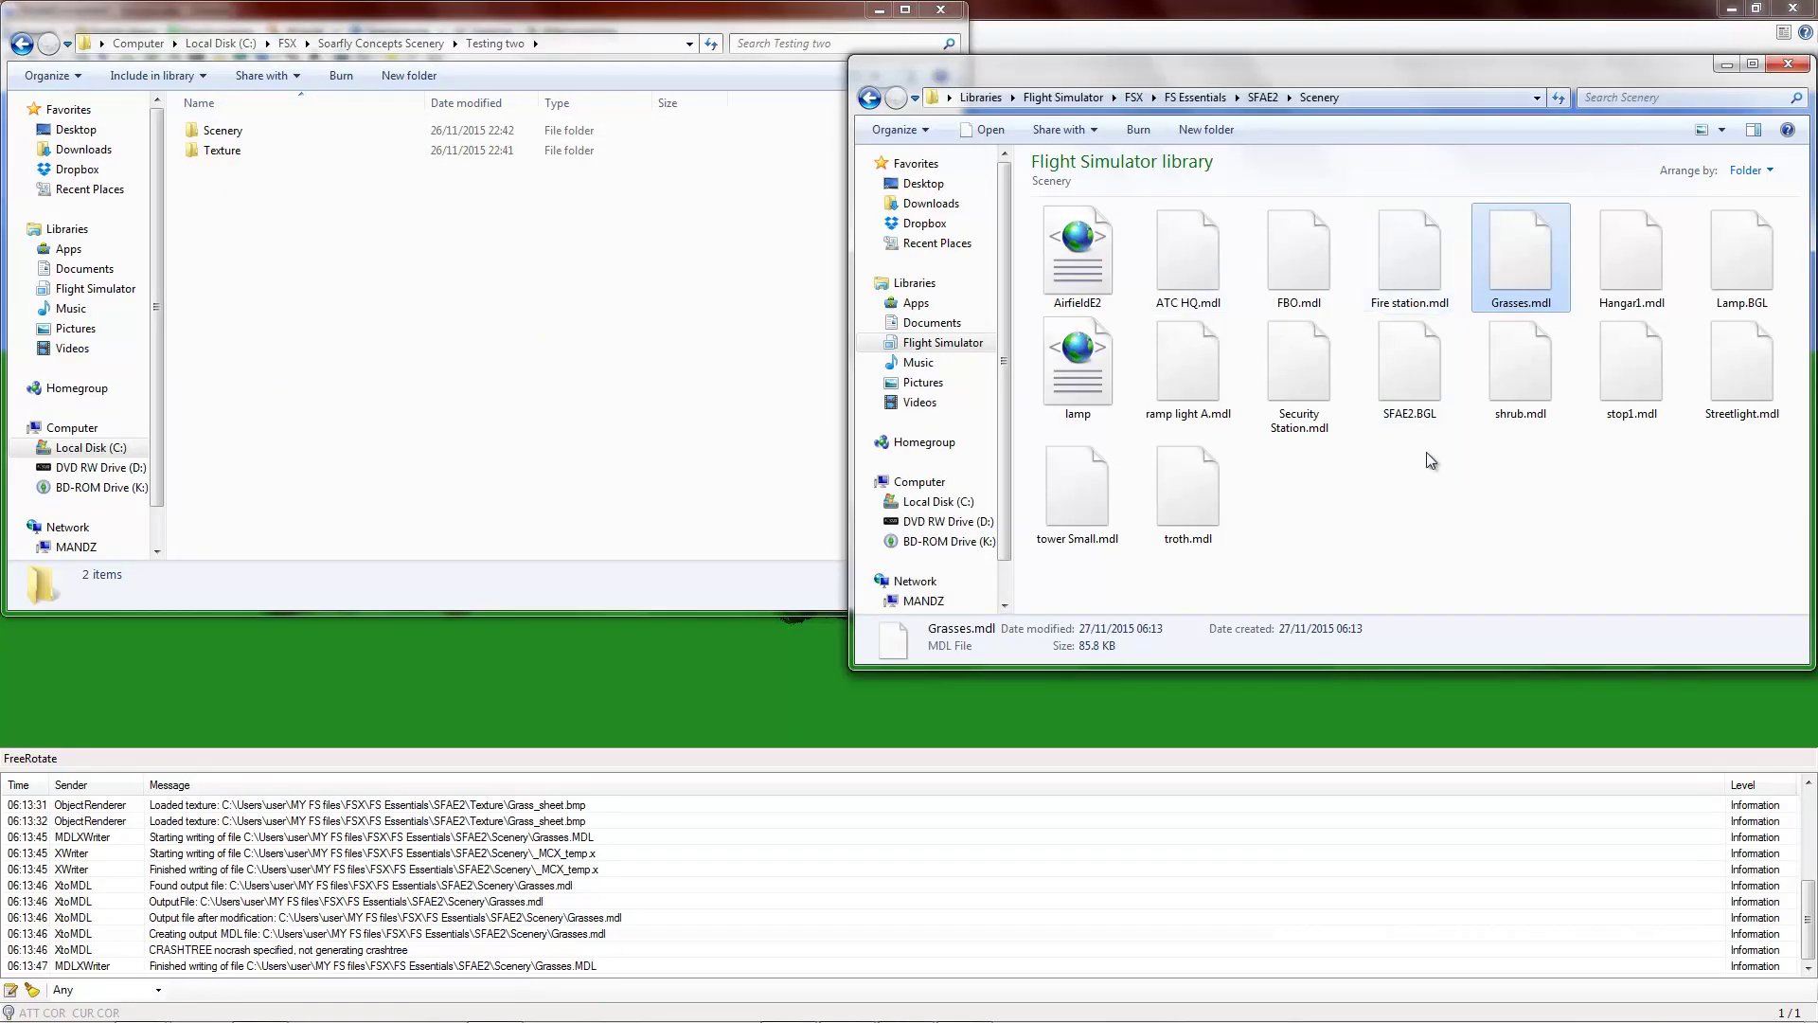
click(1418, 379)
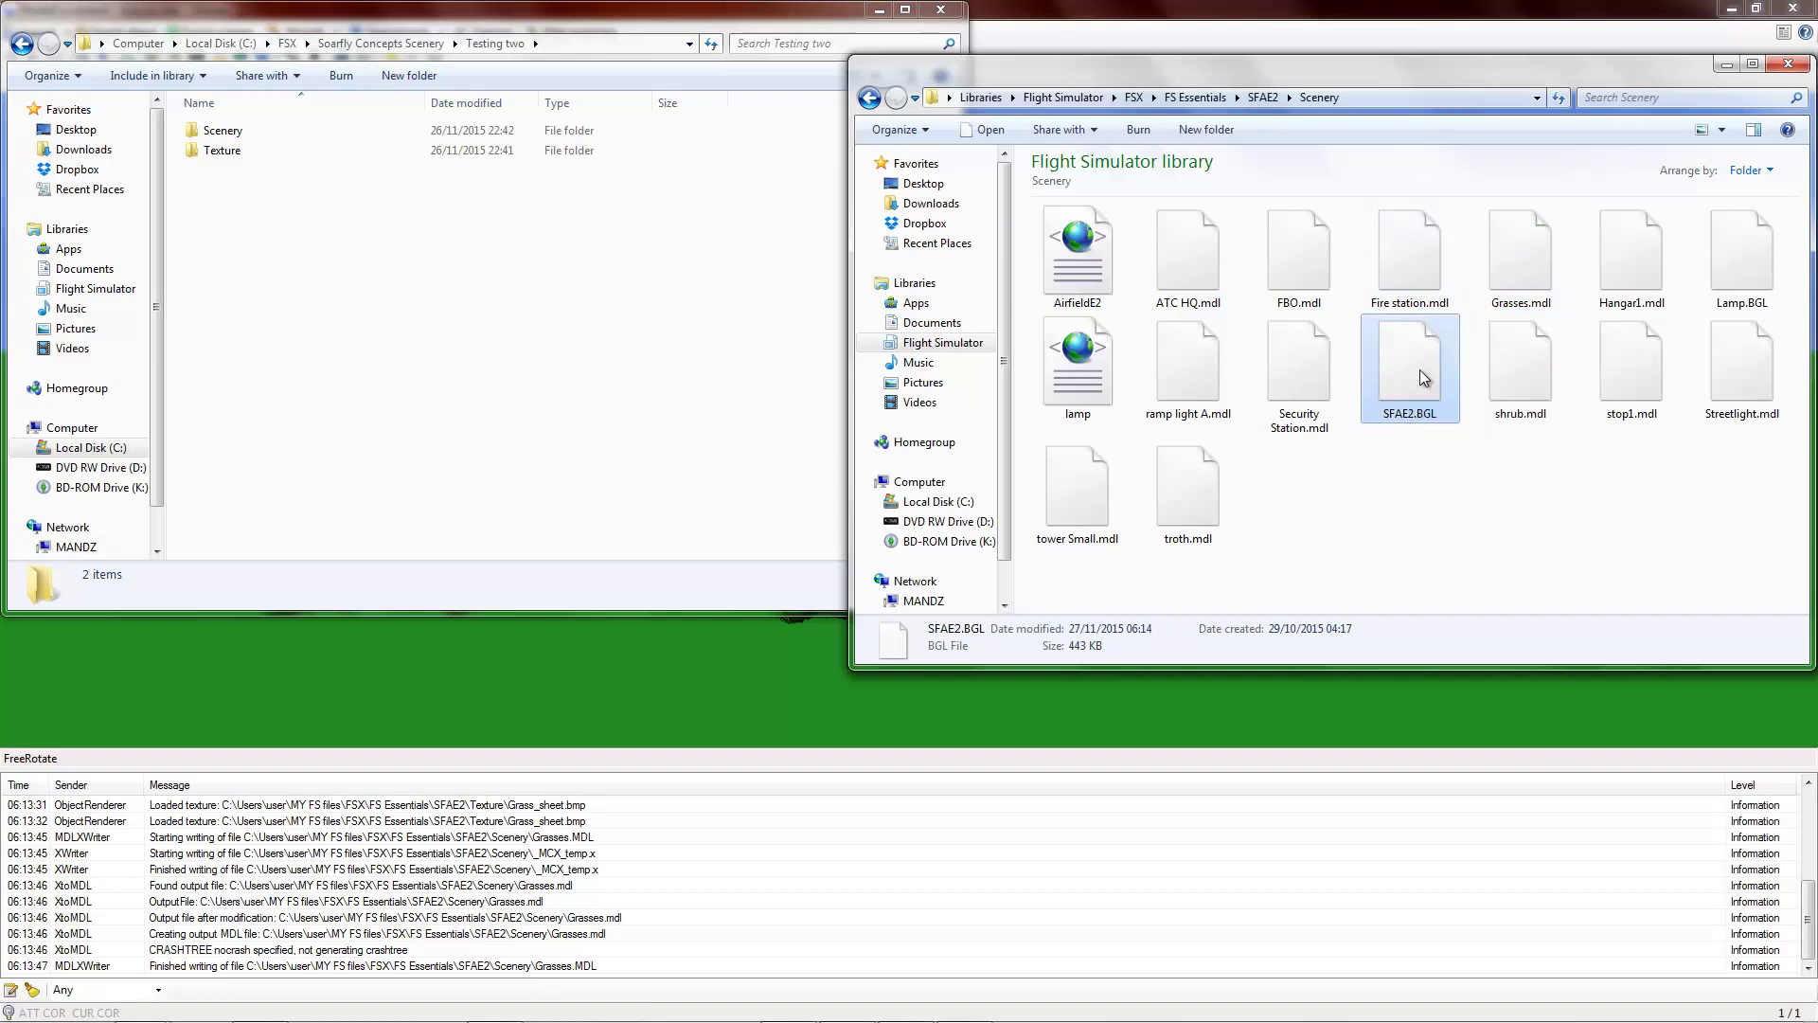
drag(468, 322, 276, 133)
click(793, 409)
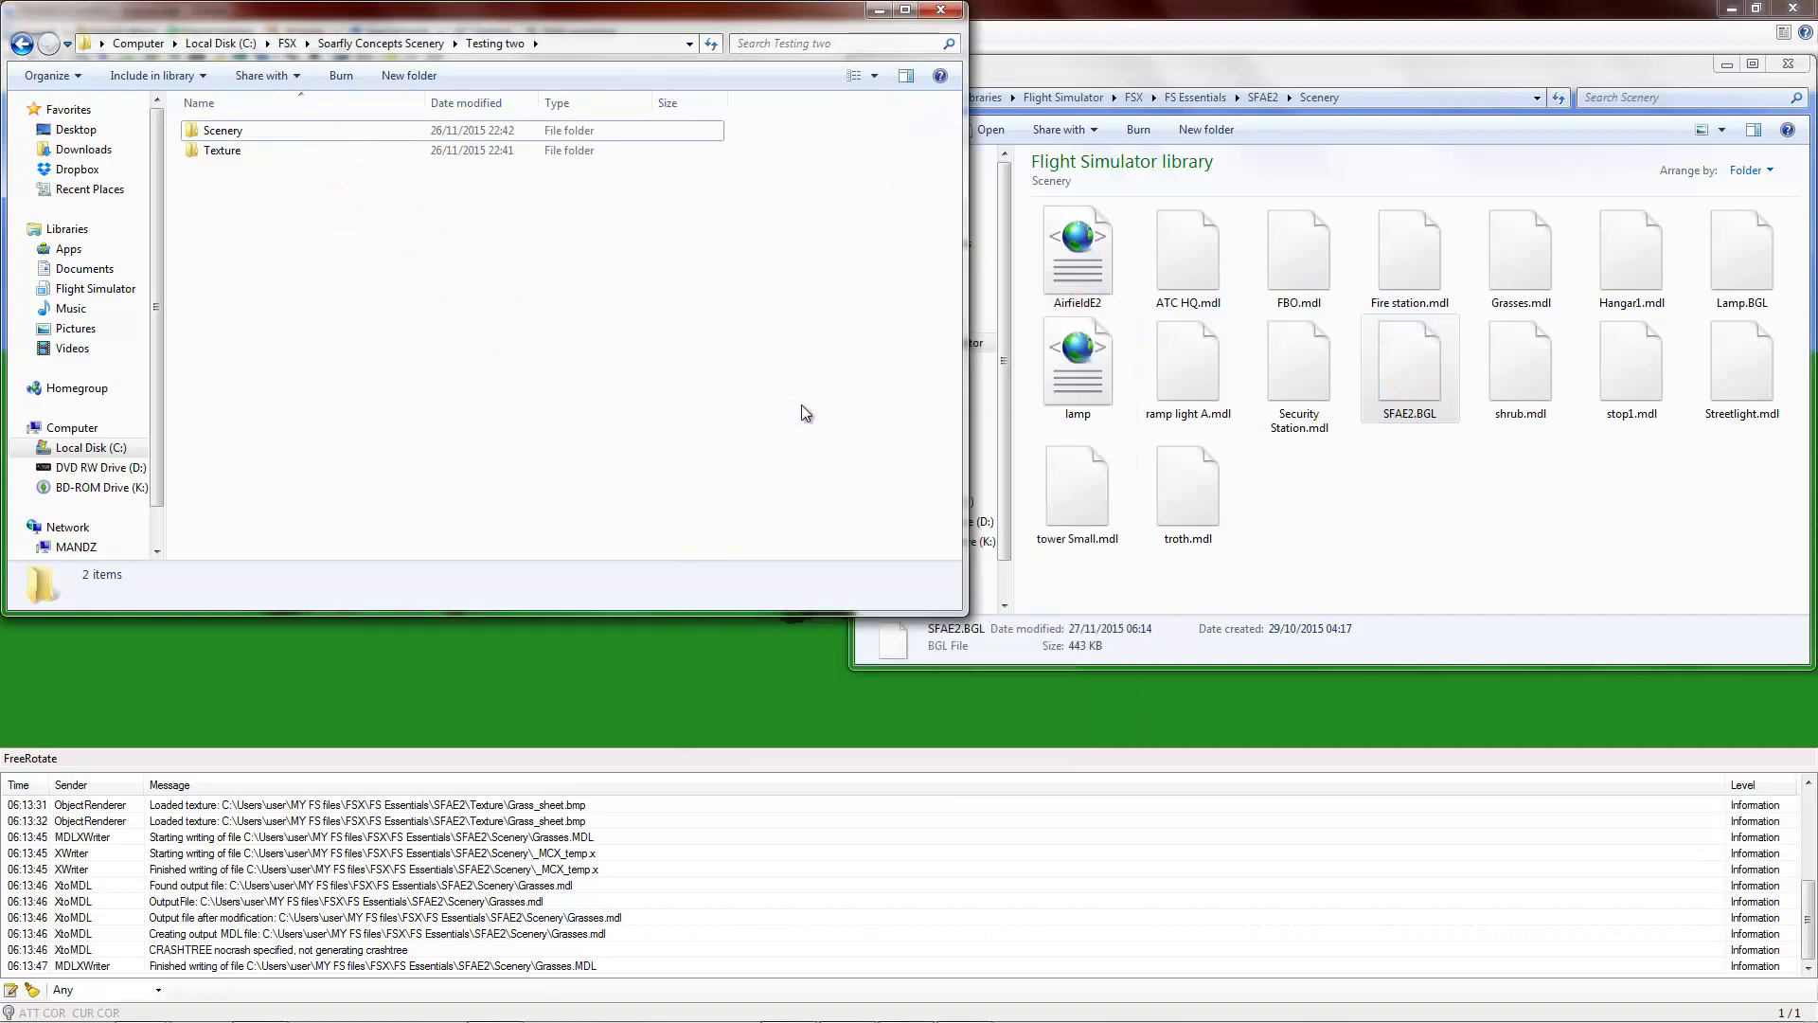
- Copy the Grass_sheet texture from the SFAE2 Texture folder into the Texture folder of Testing two
click(1057, 77)
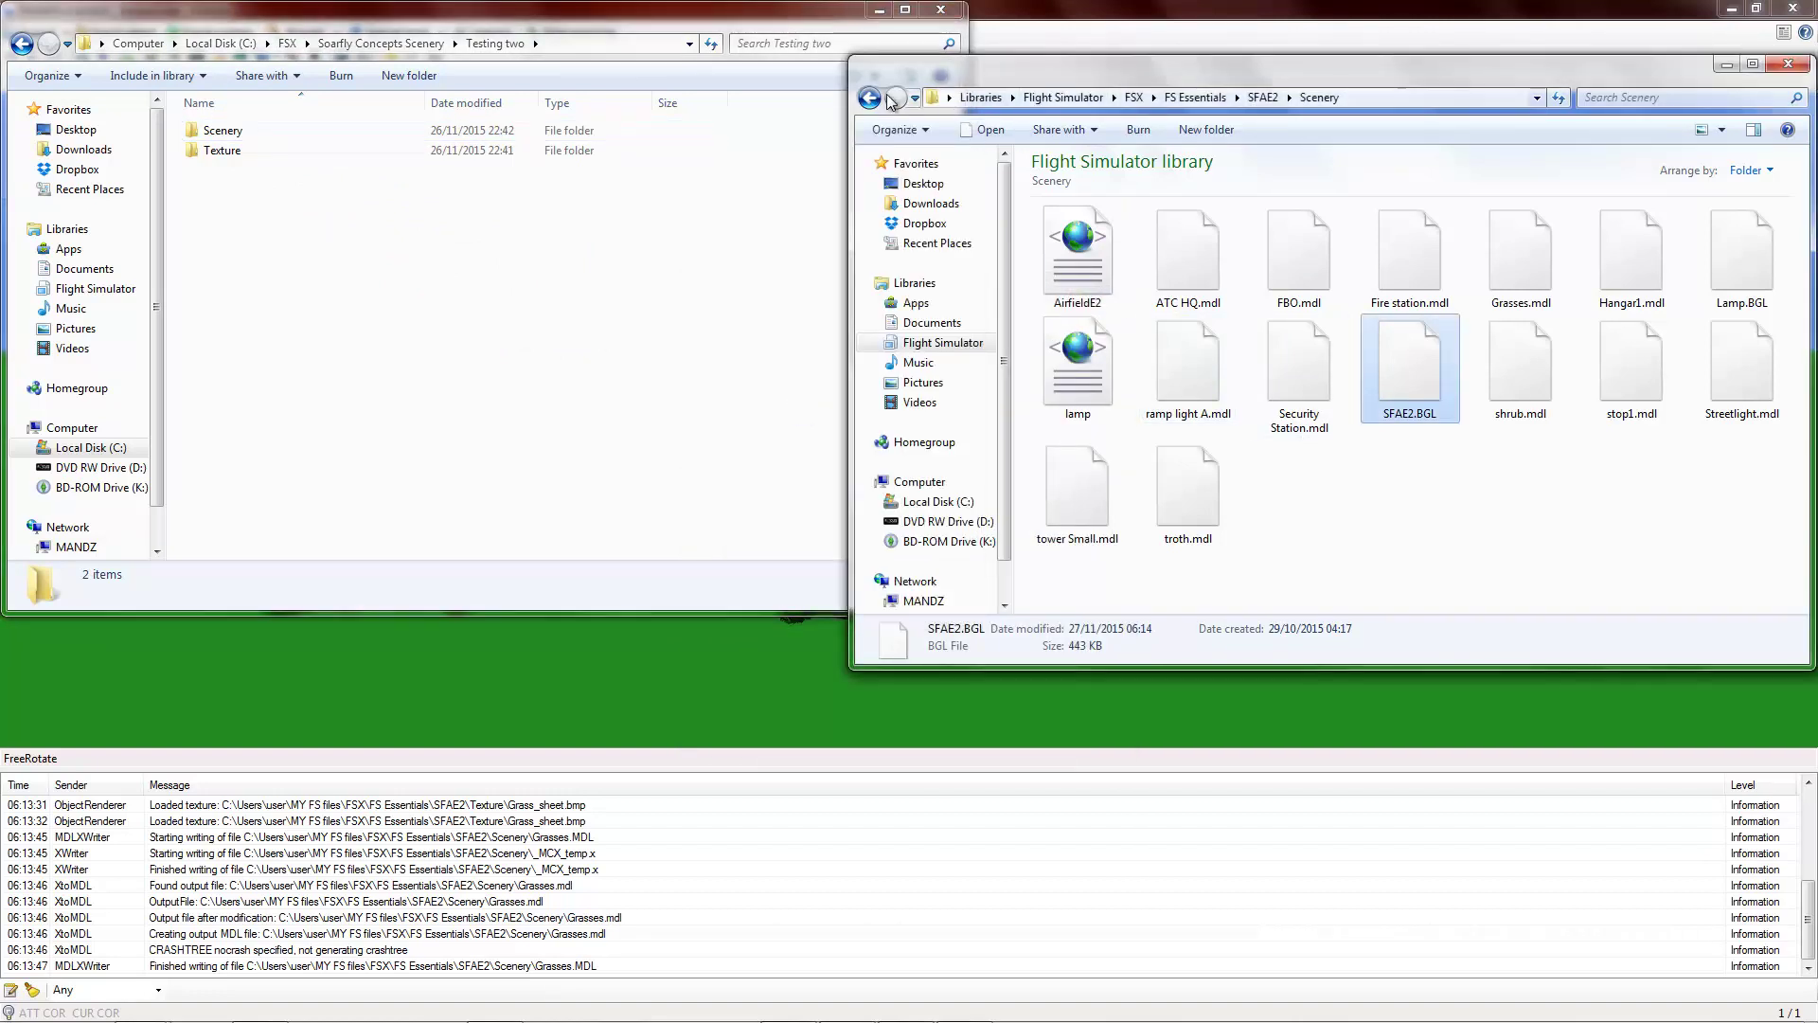
click(870, 98)
double_click(1193, 237)
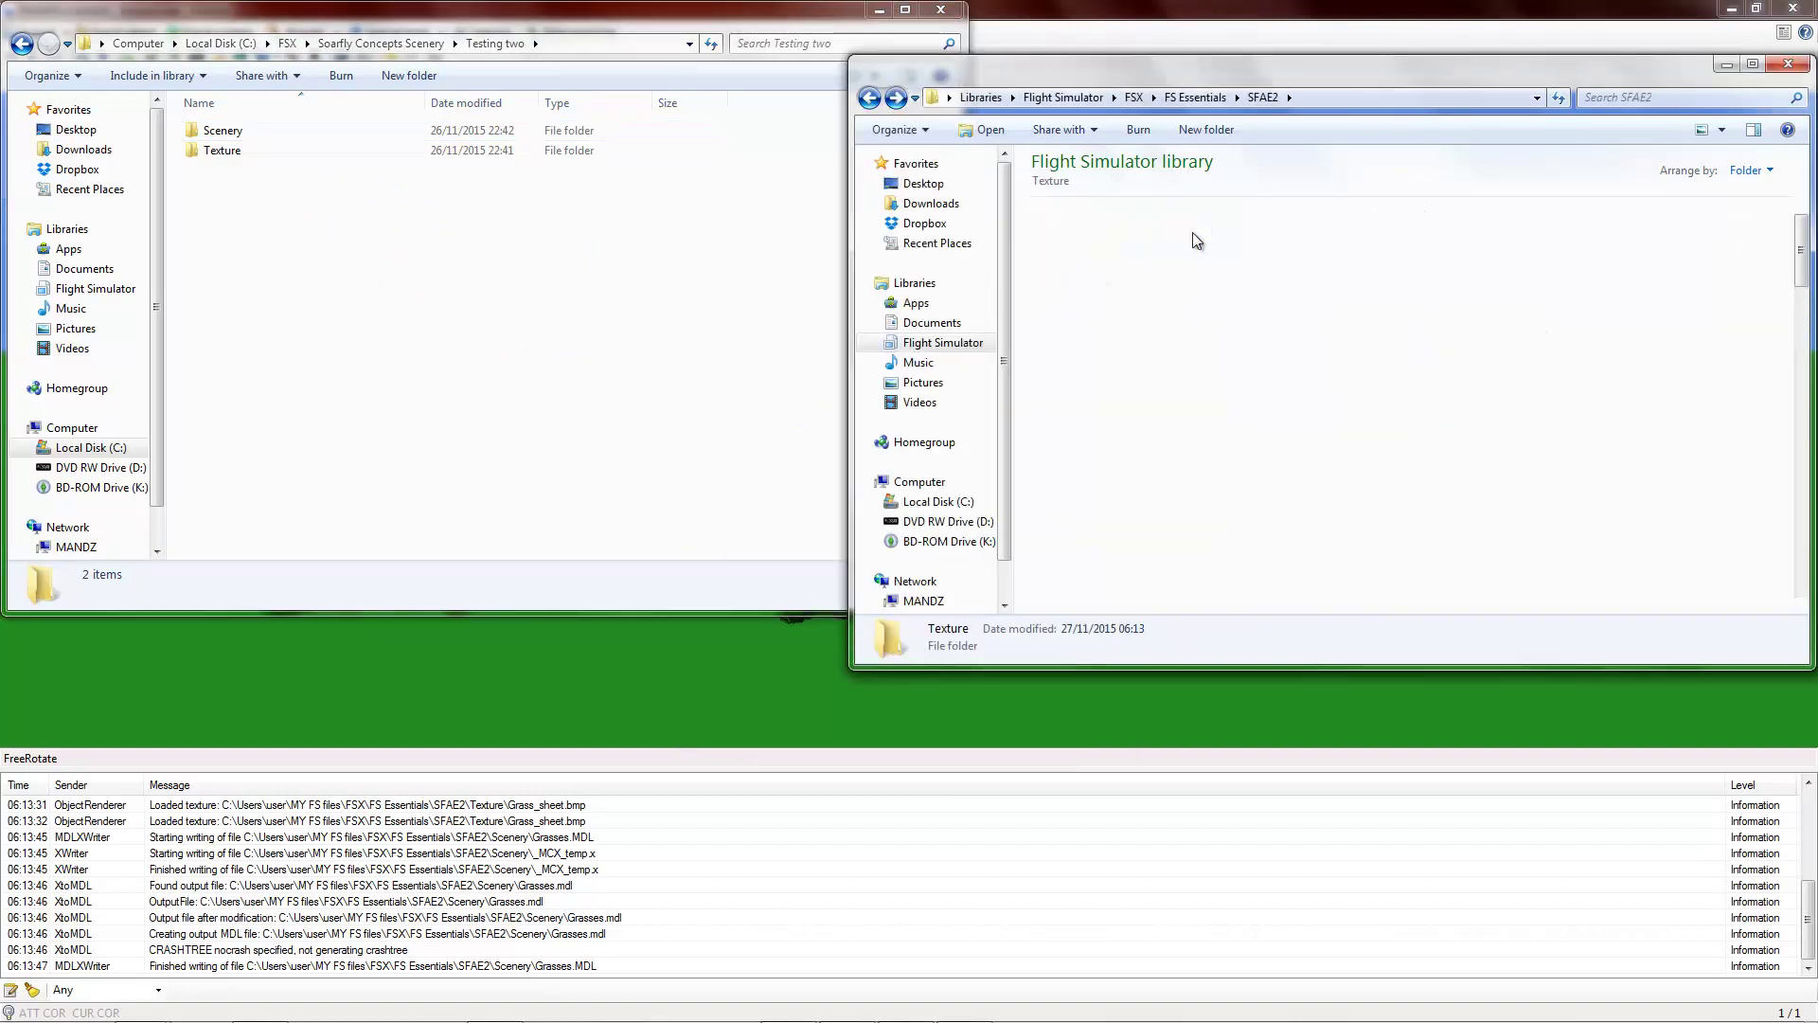
click(1219, 326)
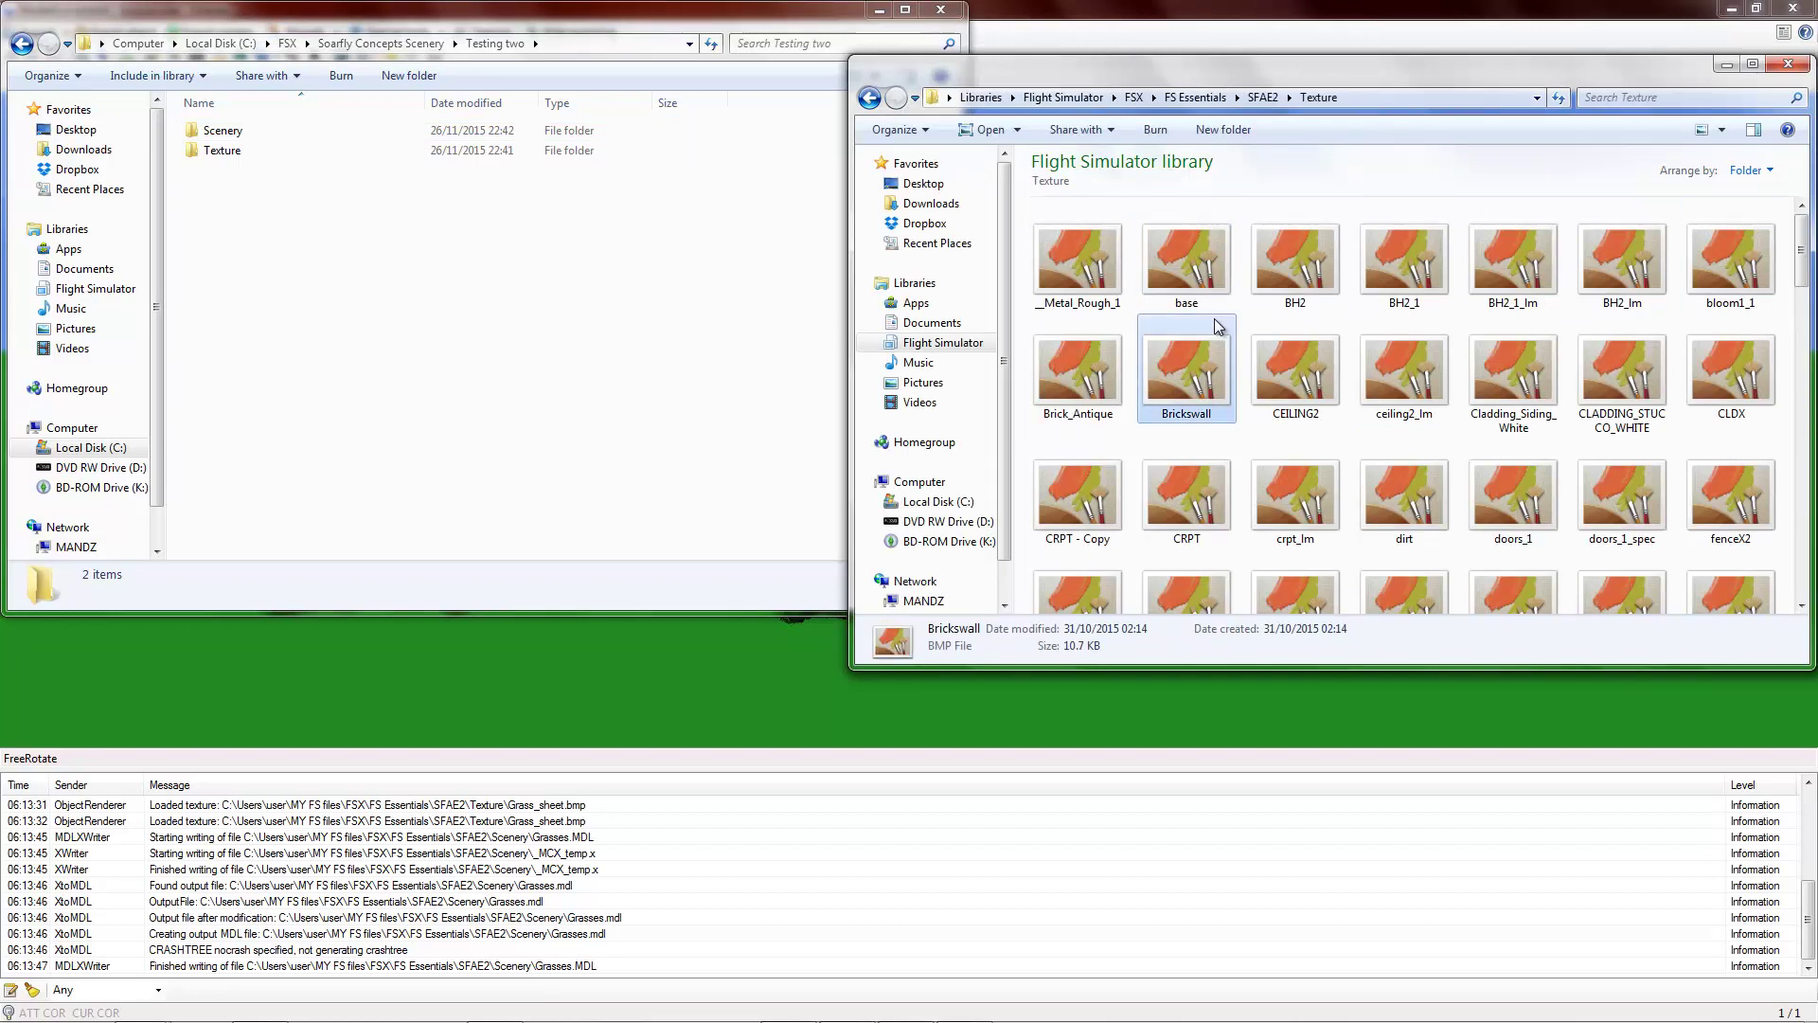
key(g)
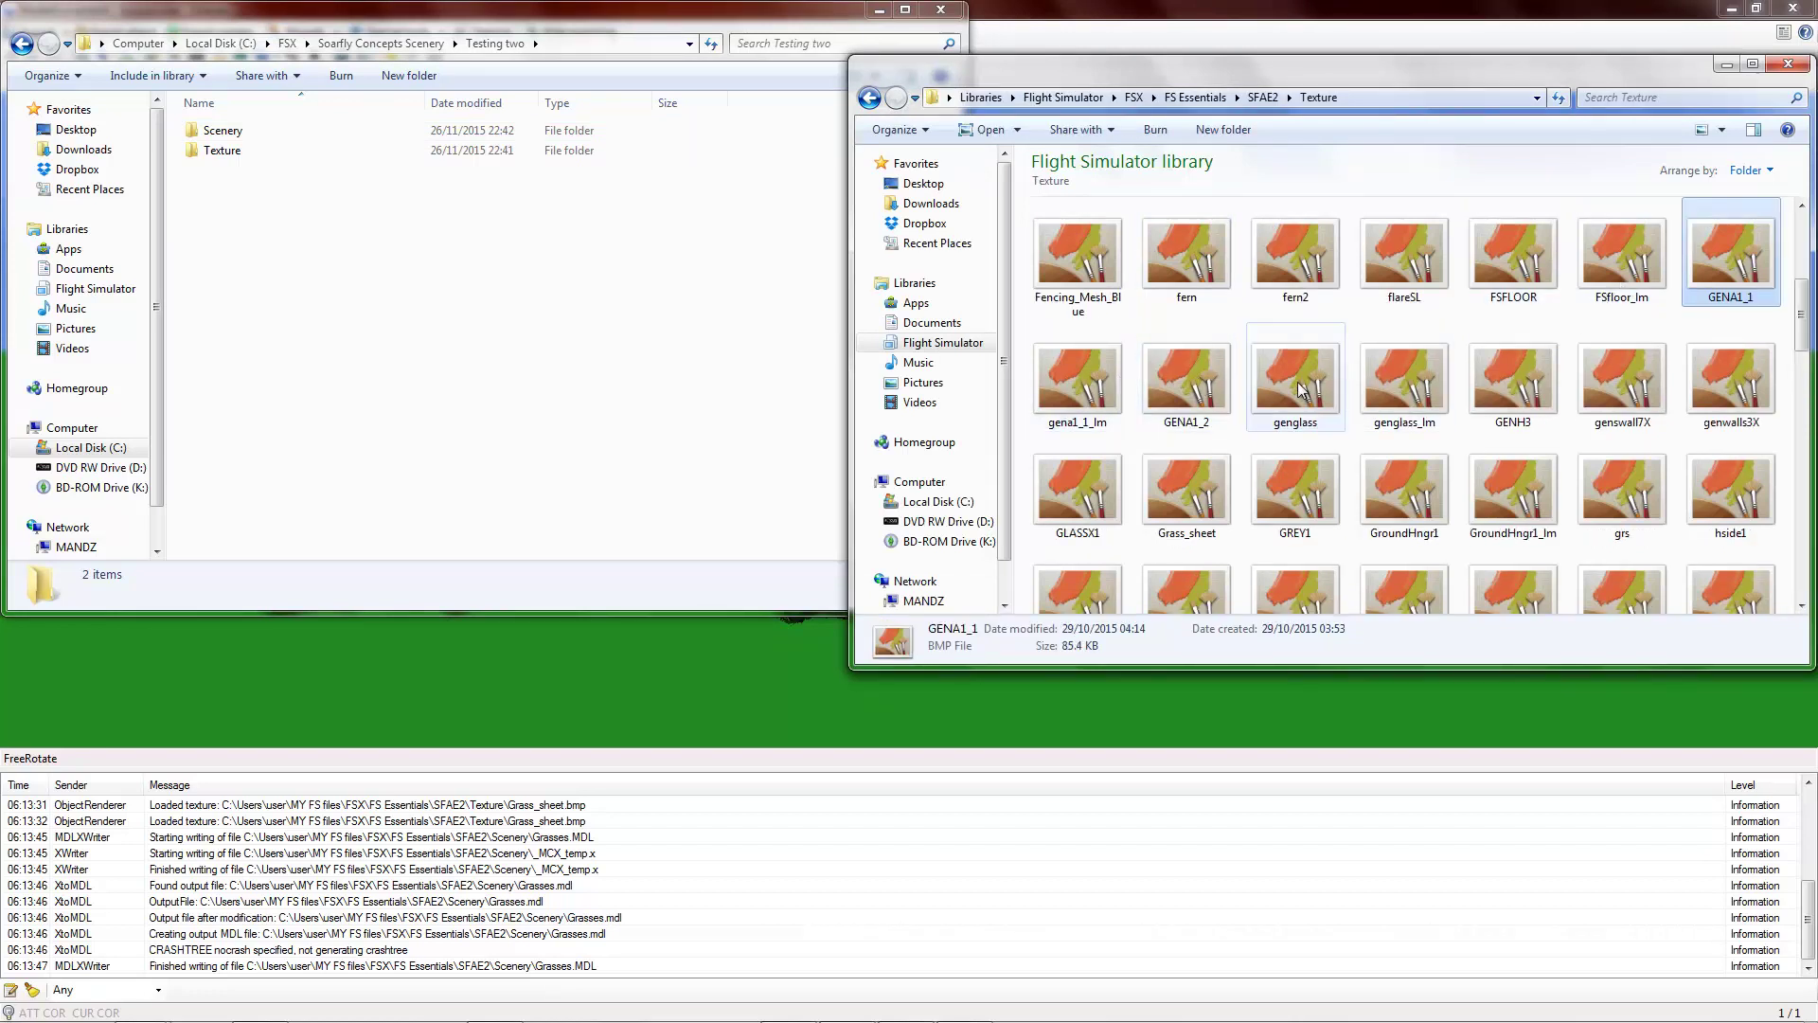
drag(1195, 491, 265, 152)
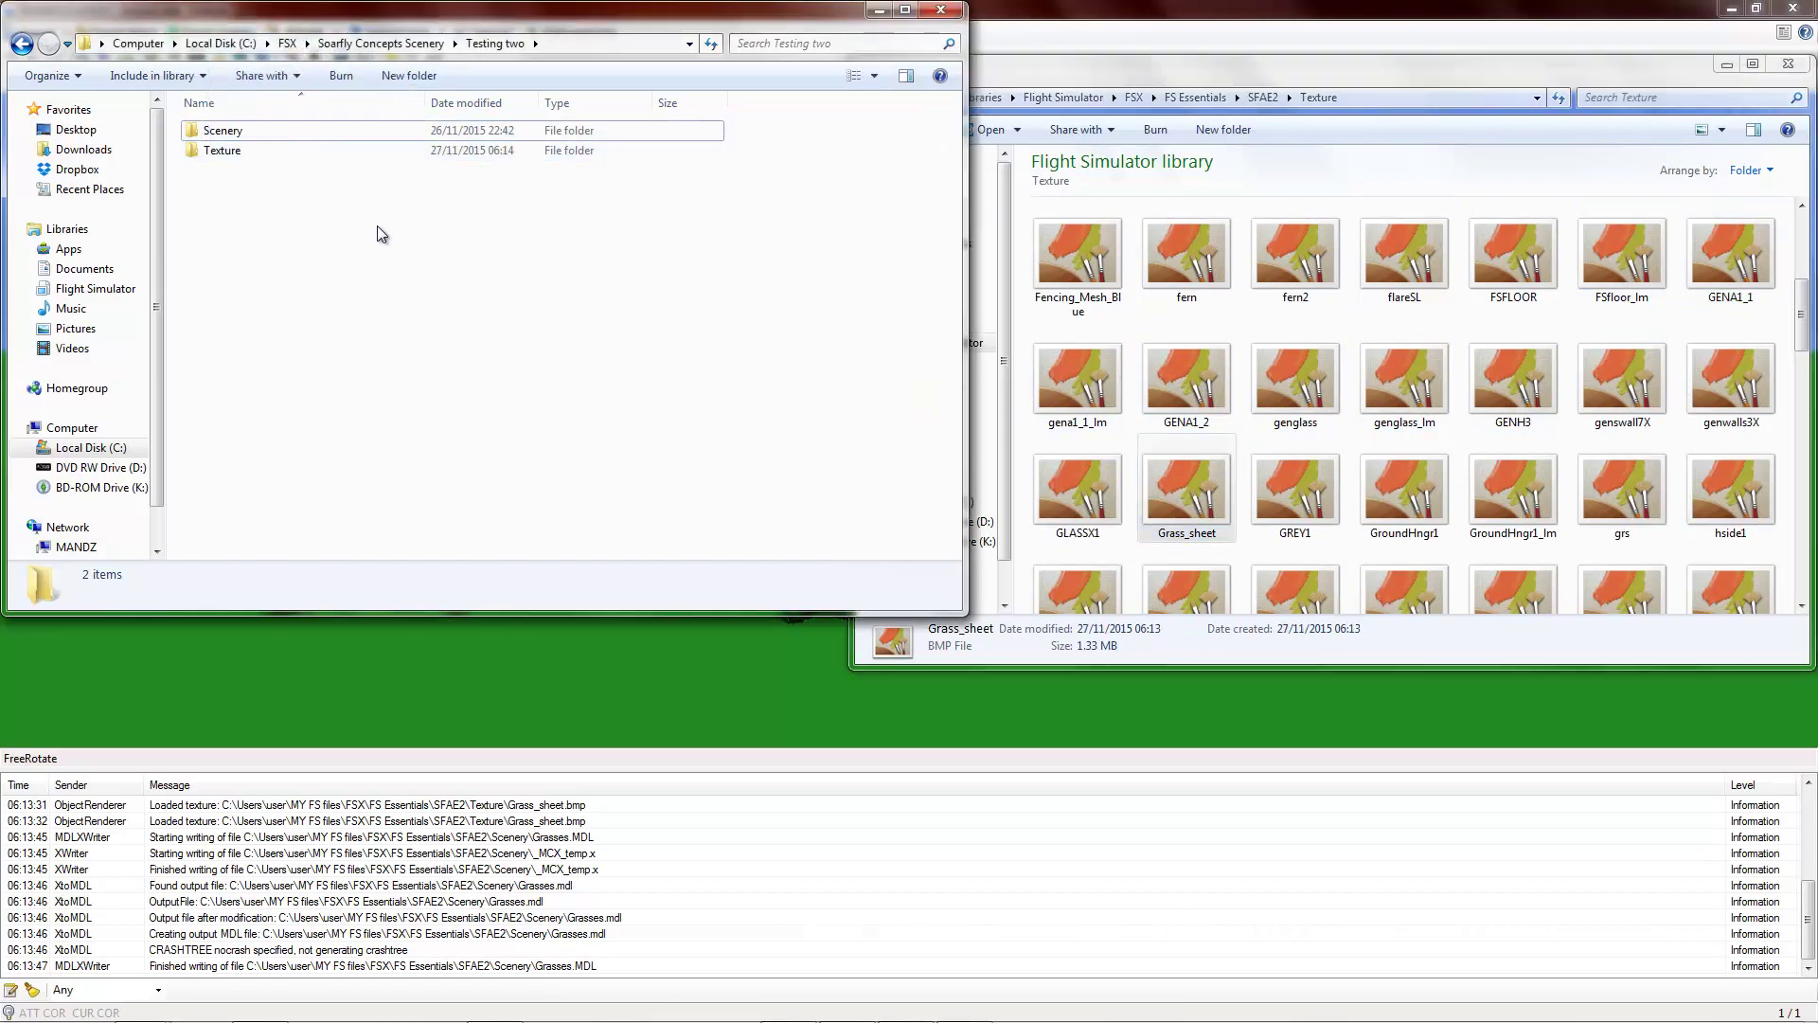
- Close both folder windows and exit ModelConverterX
click(933, 10)
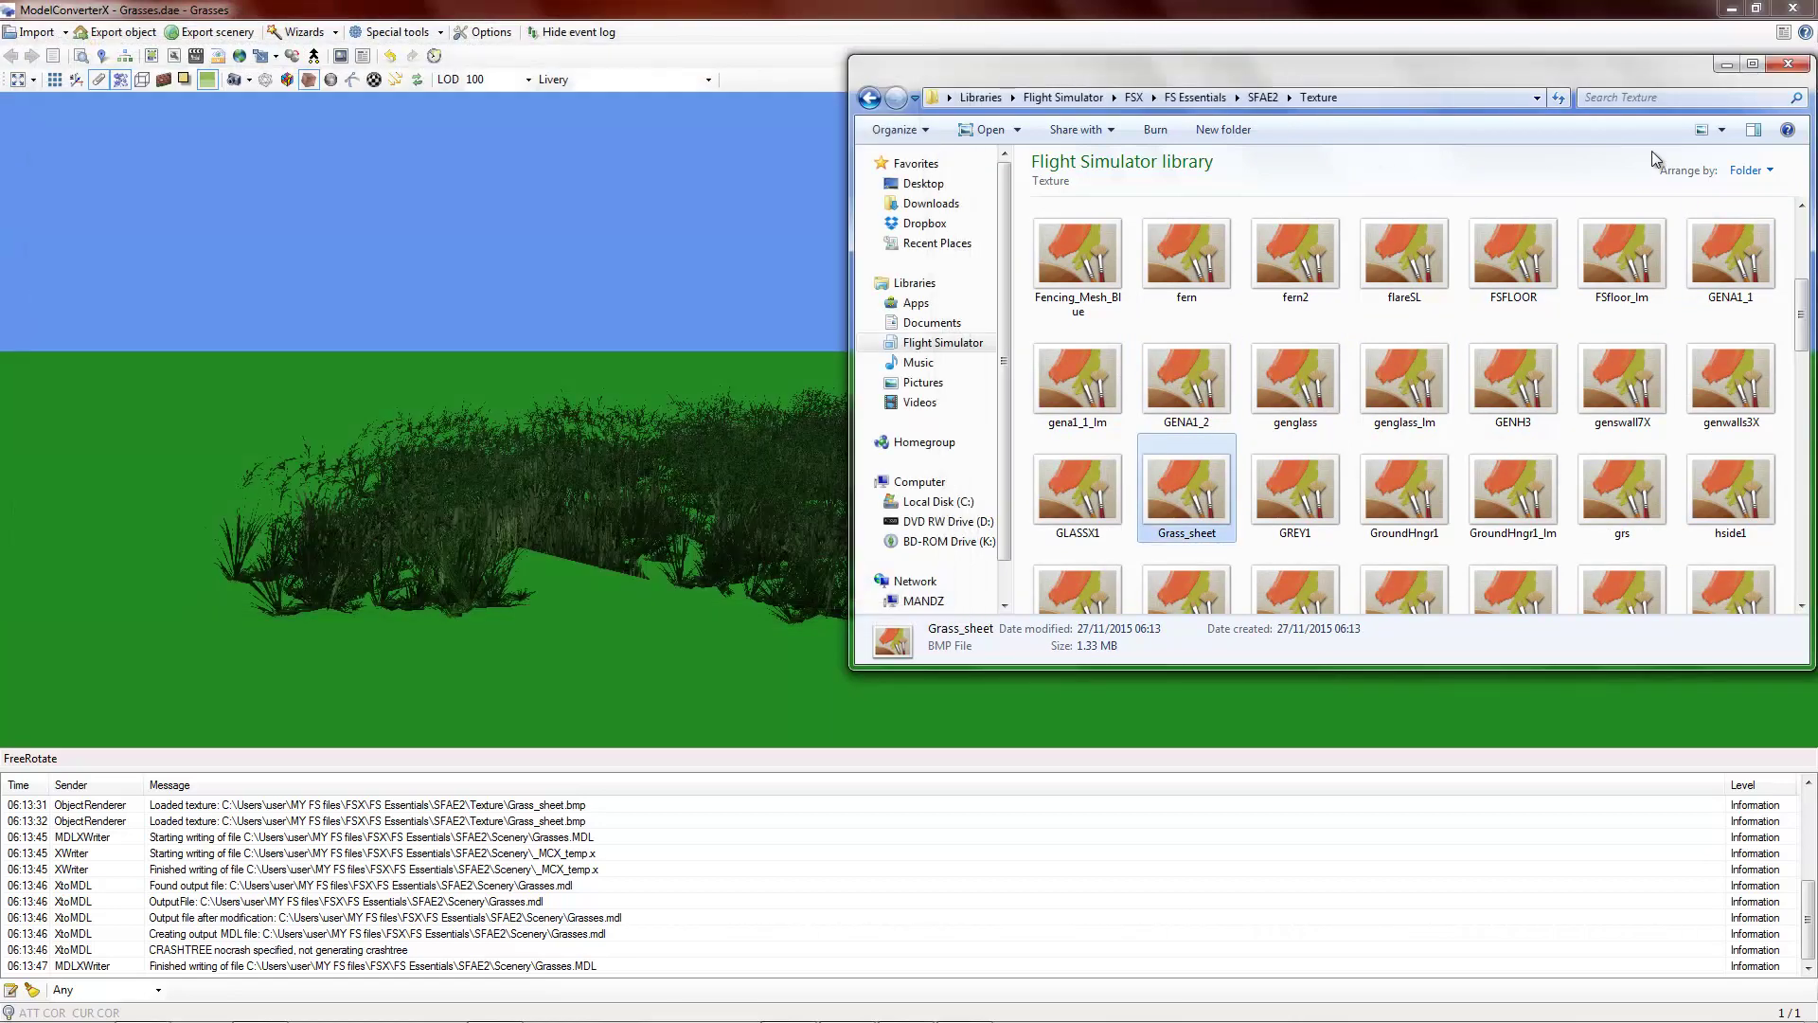
click(1791, 63)
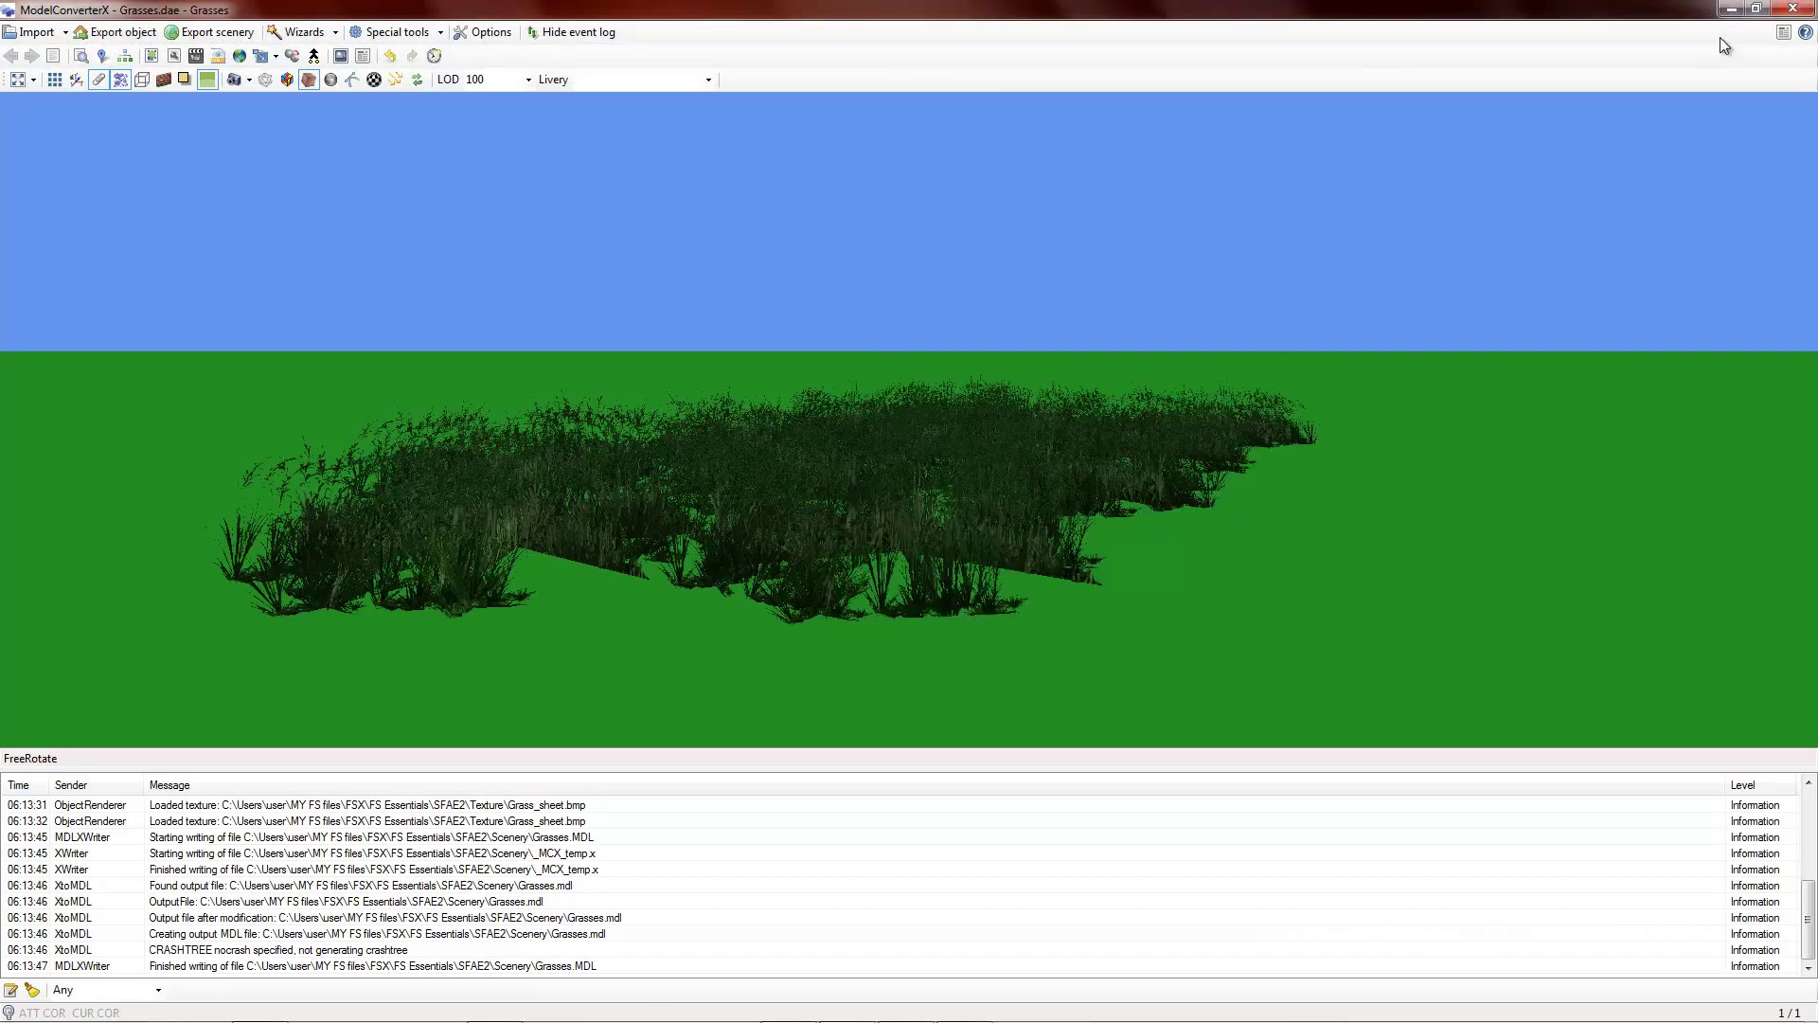
click(1791, 11)
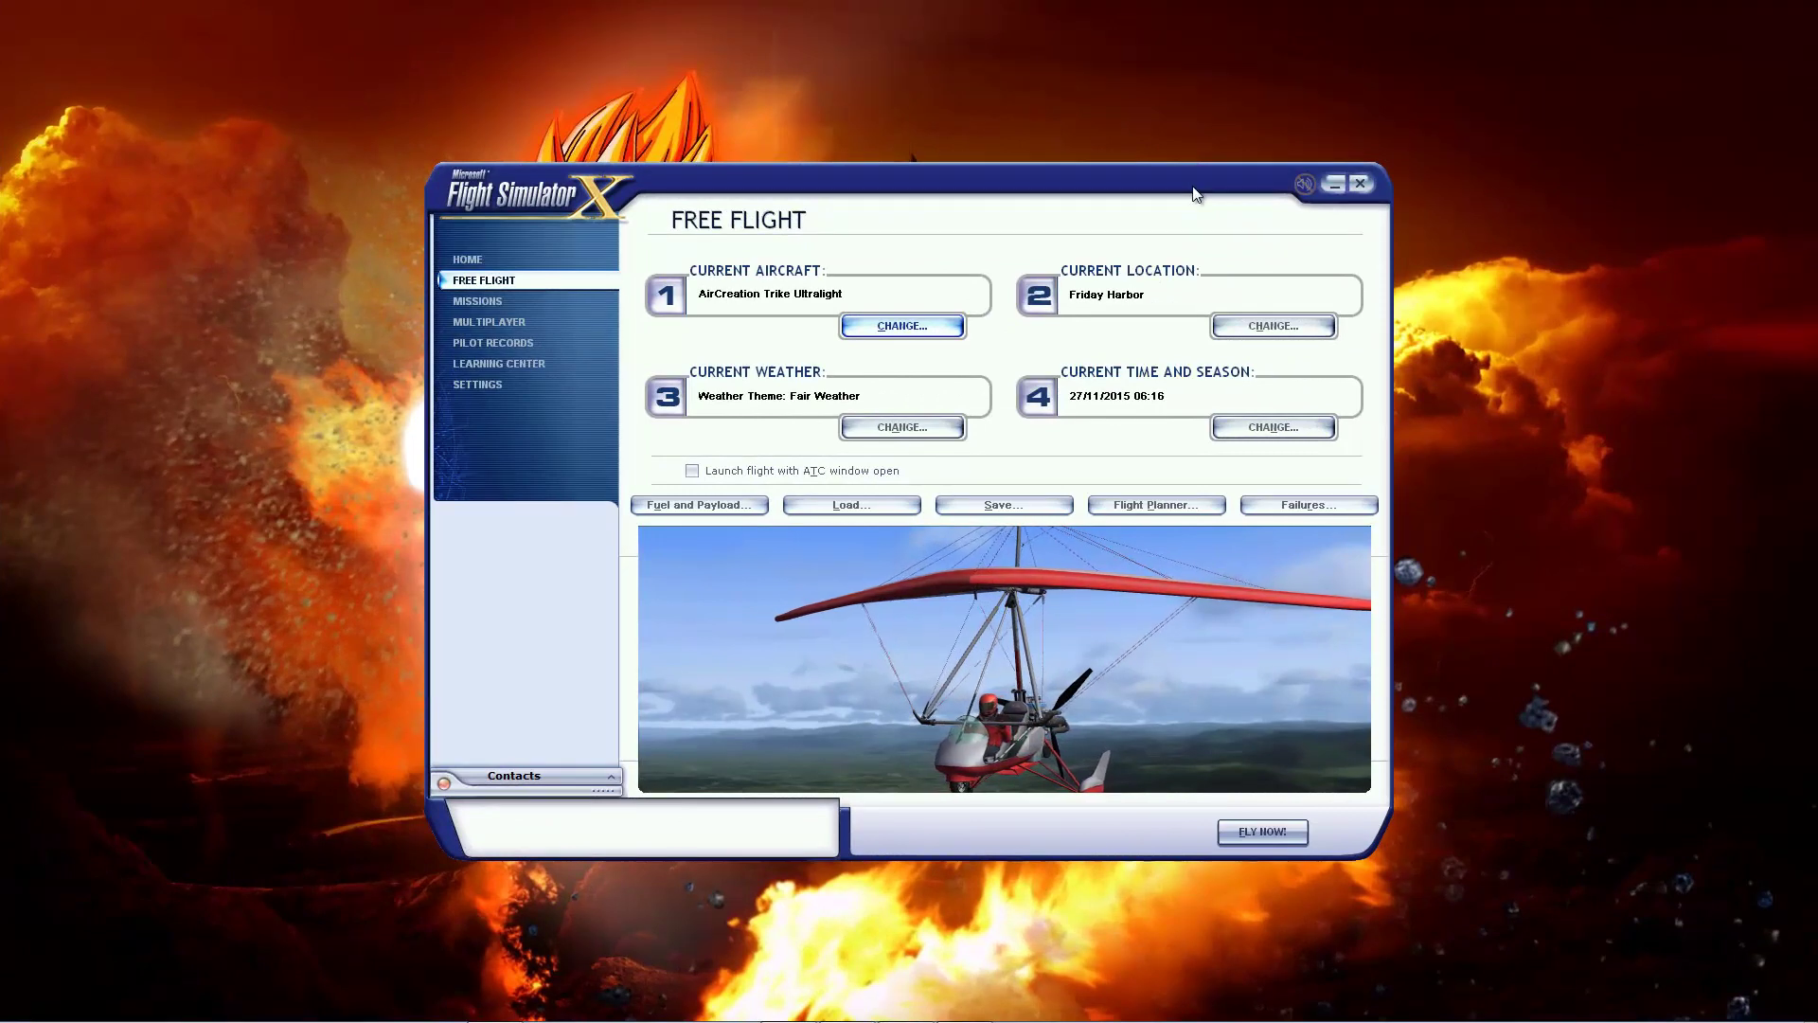
- In Flight Simulator X, set the free flight location to Southampton Intl, searching by airport ID EGHI
click(1273, 326)
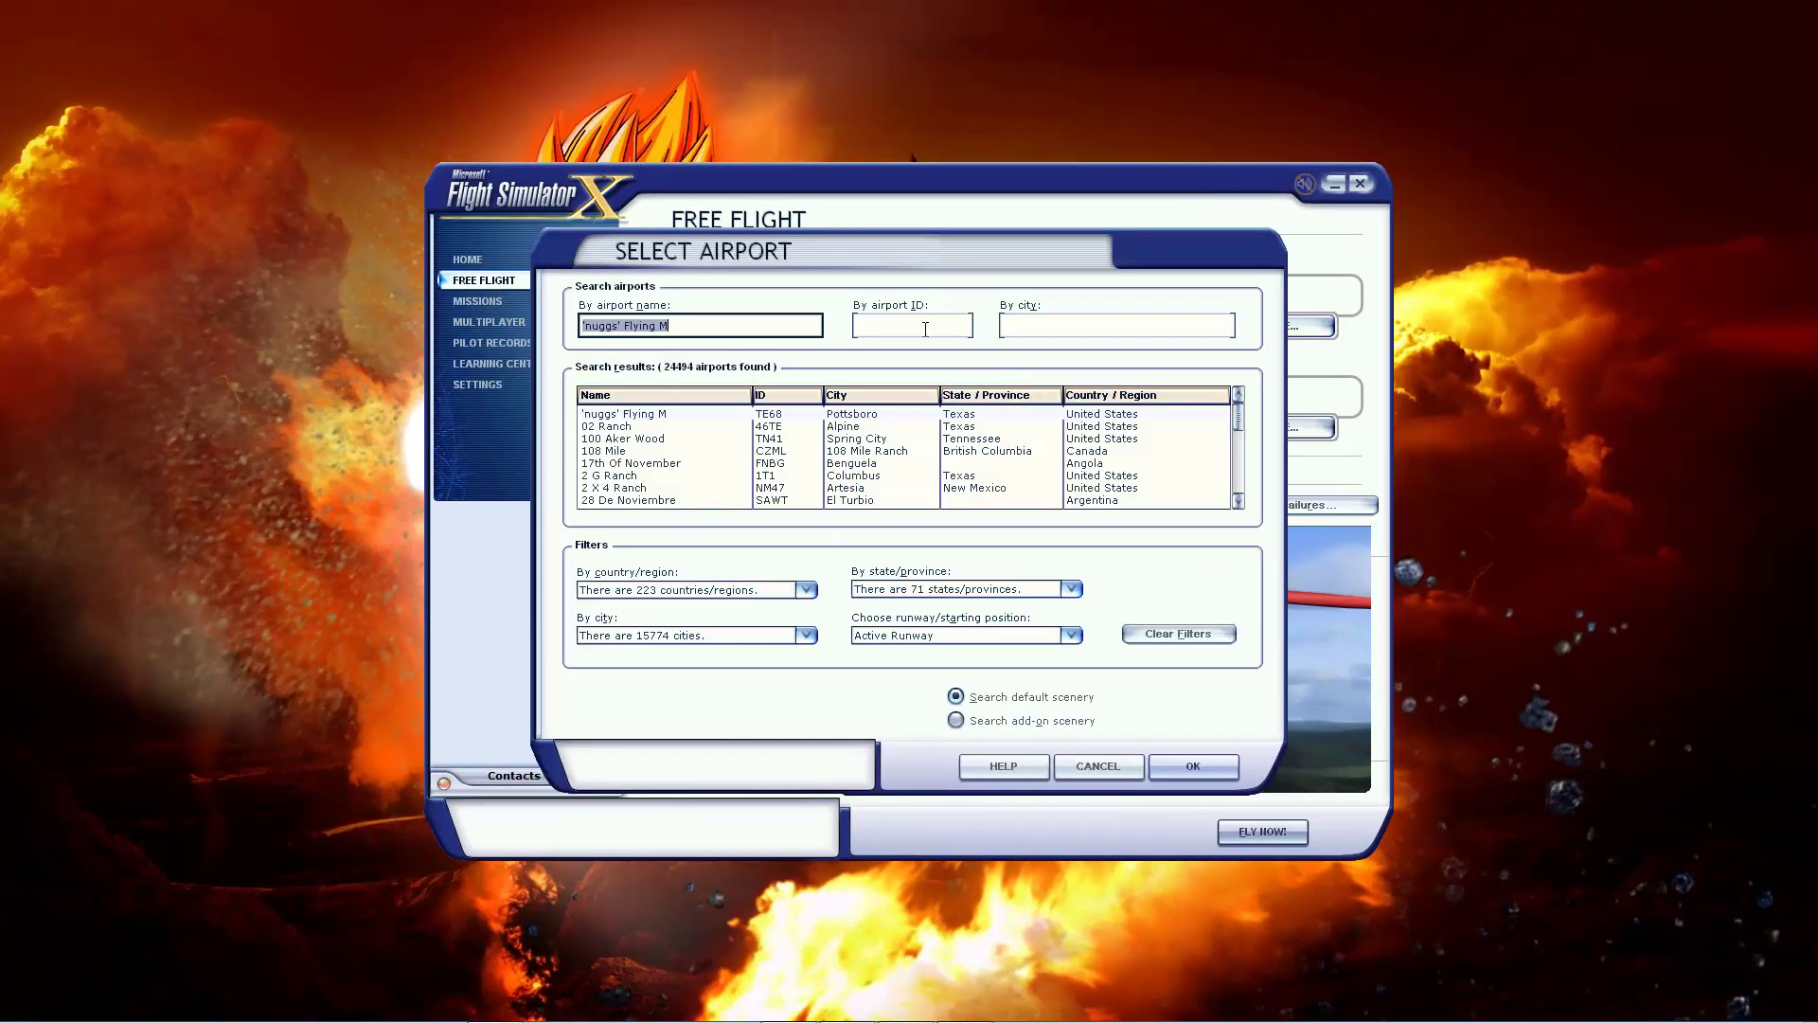
click(931, 326)
text(eghi)
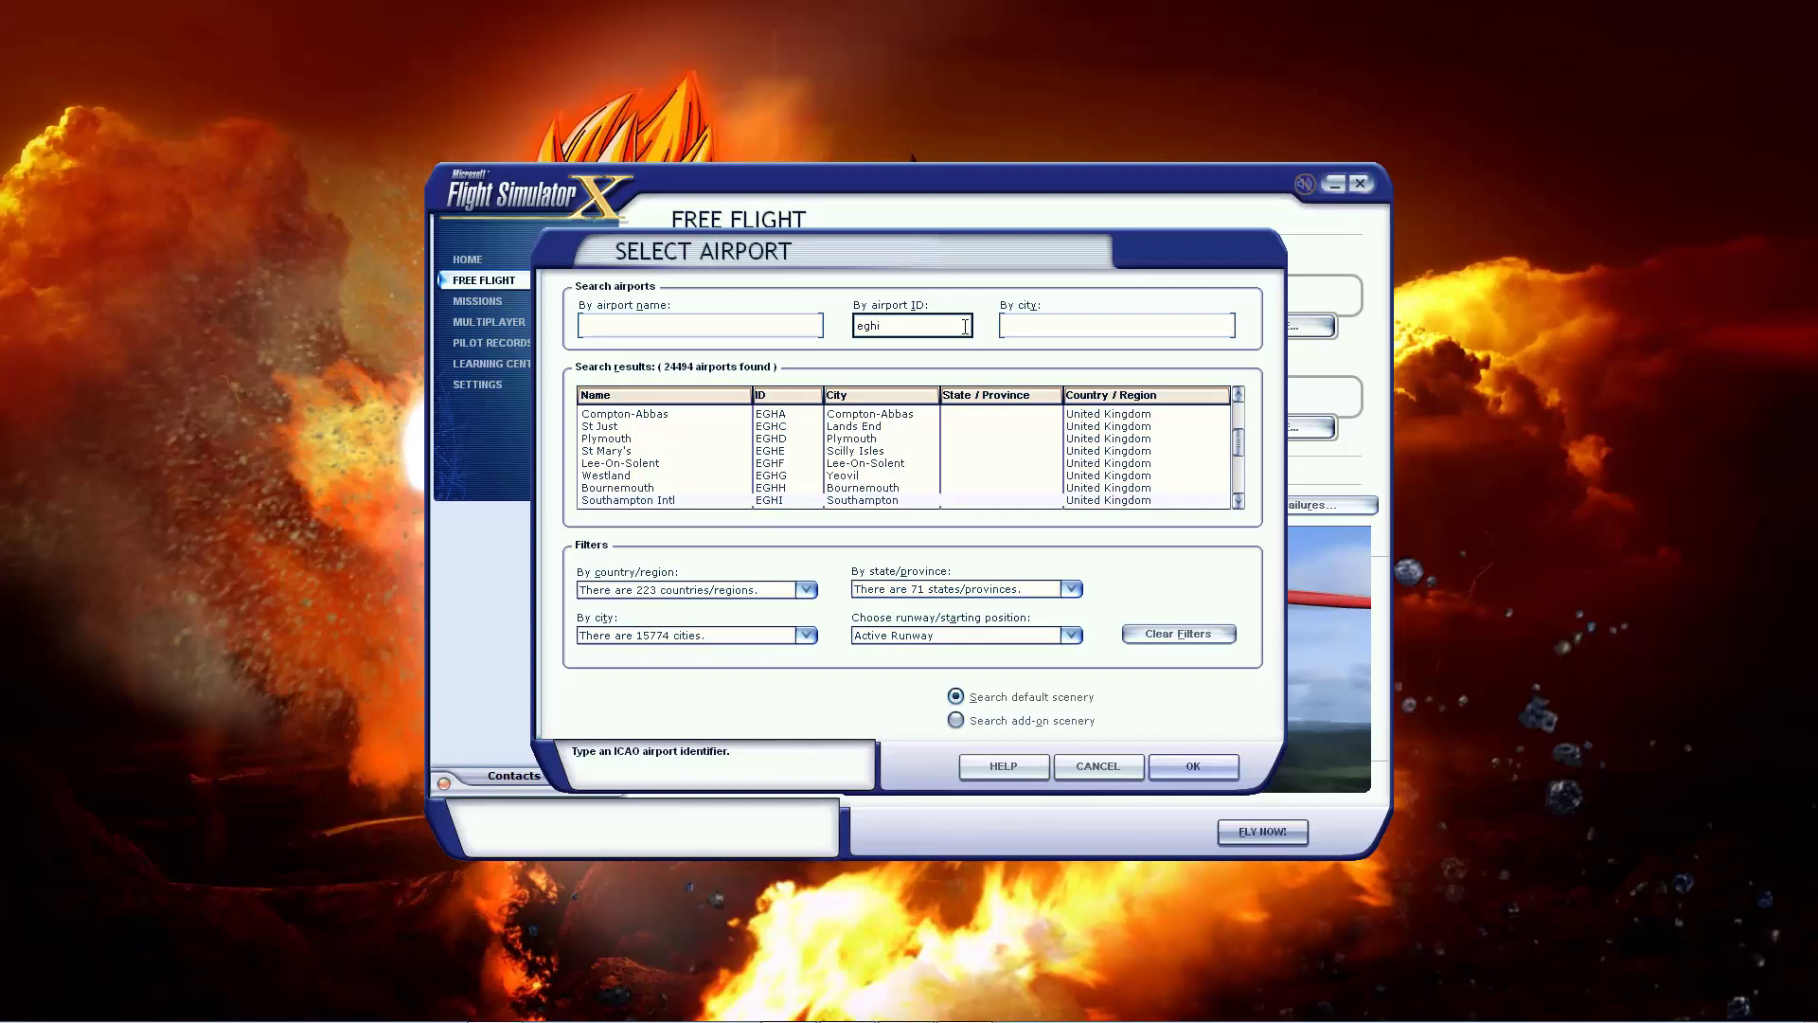
click(758, 501)
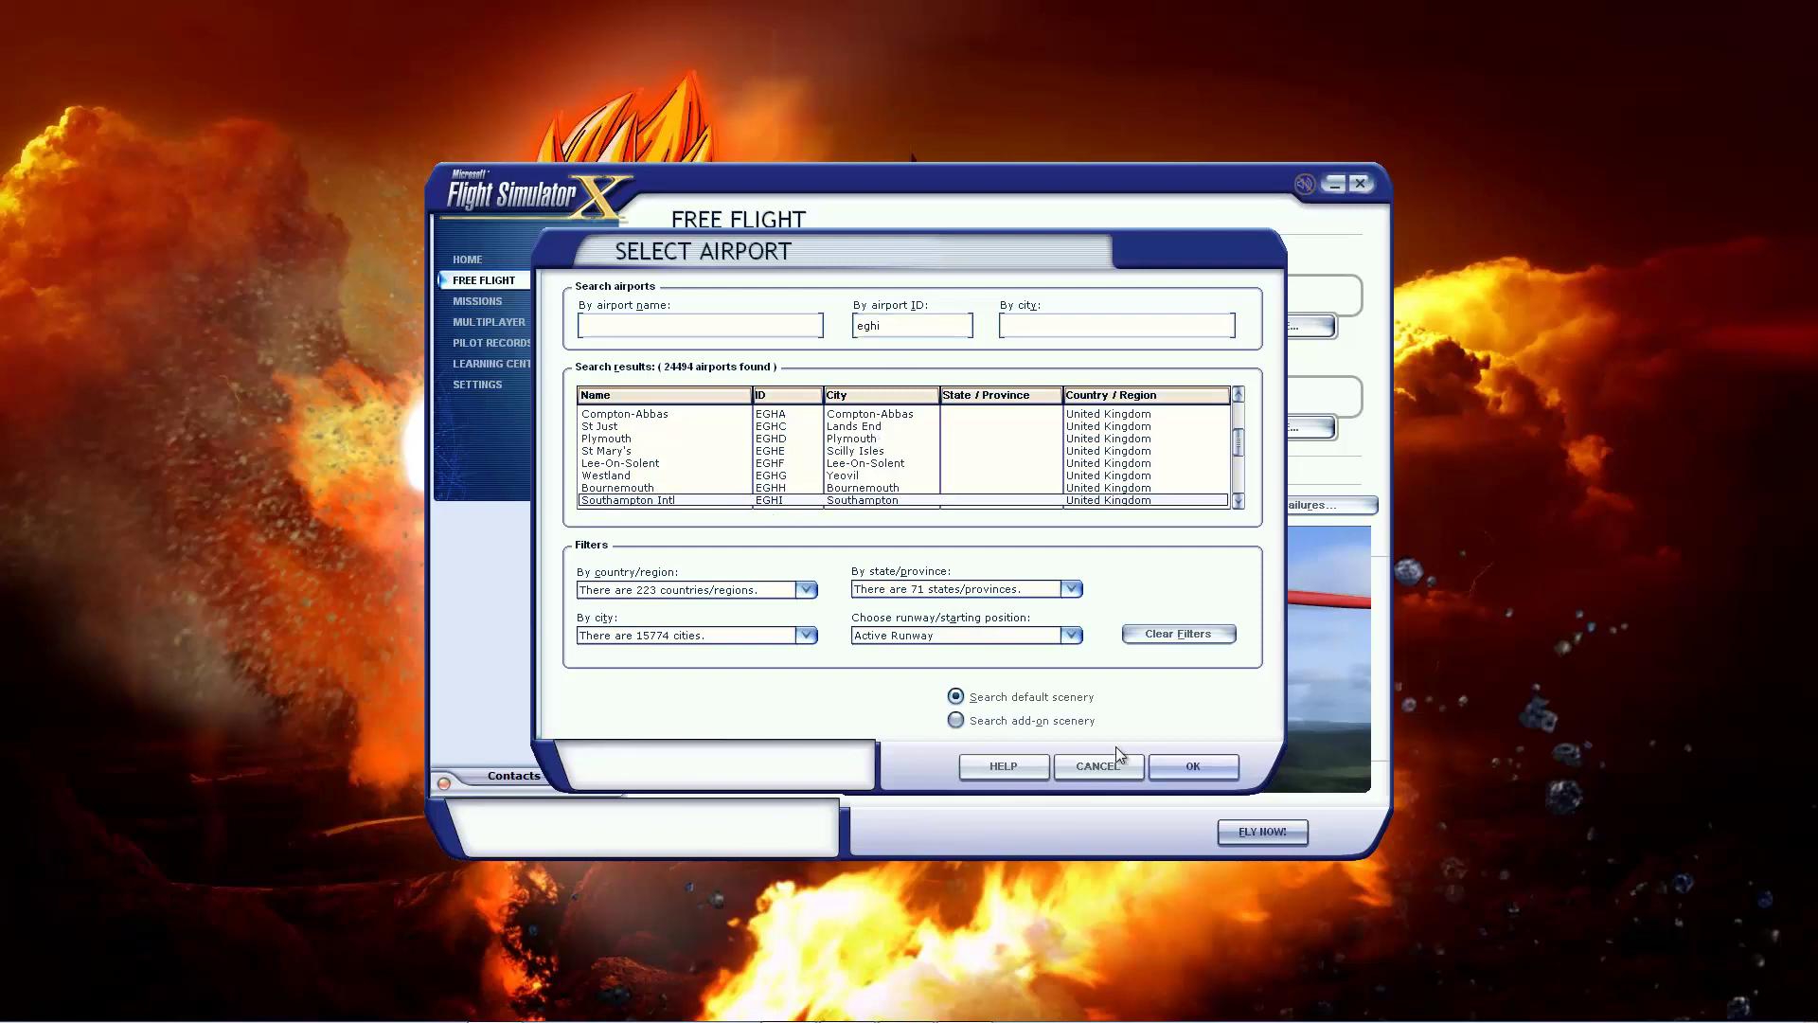
click(1194, 767)
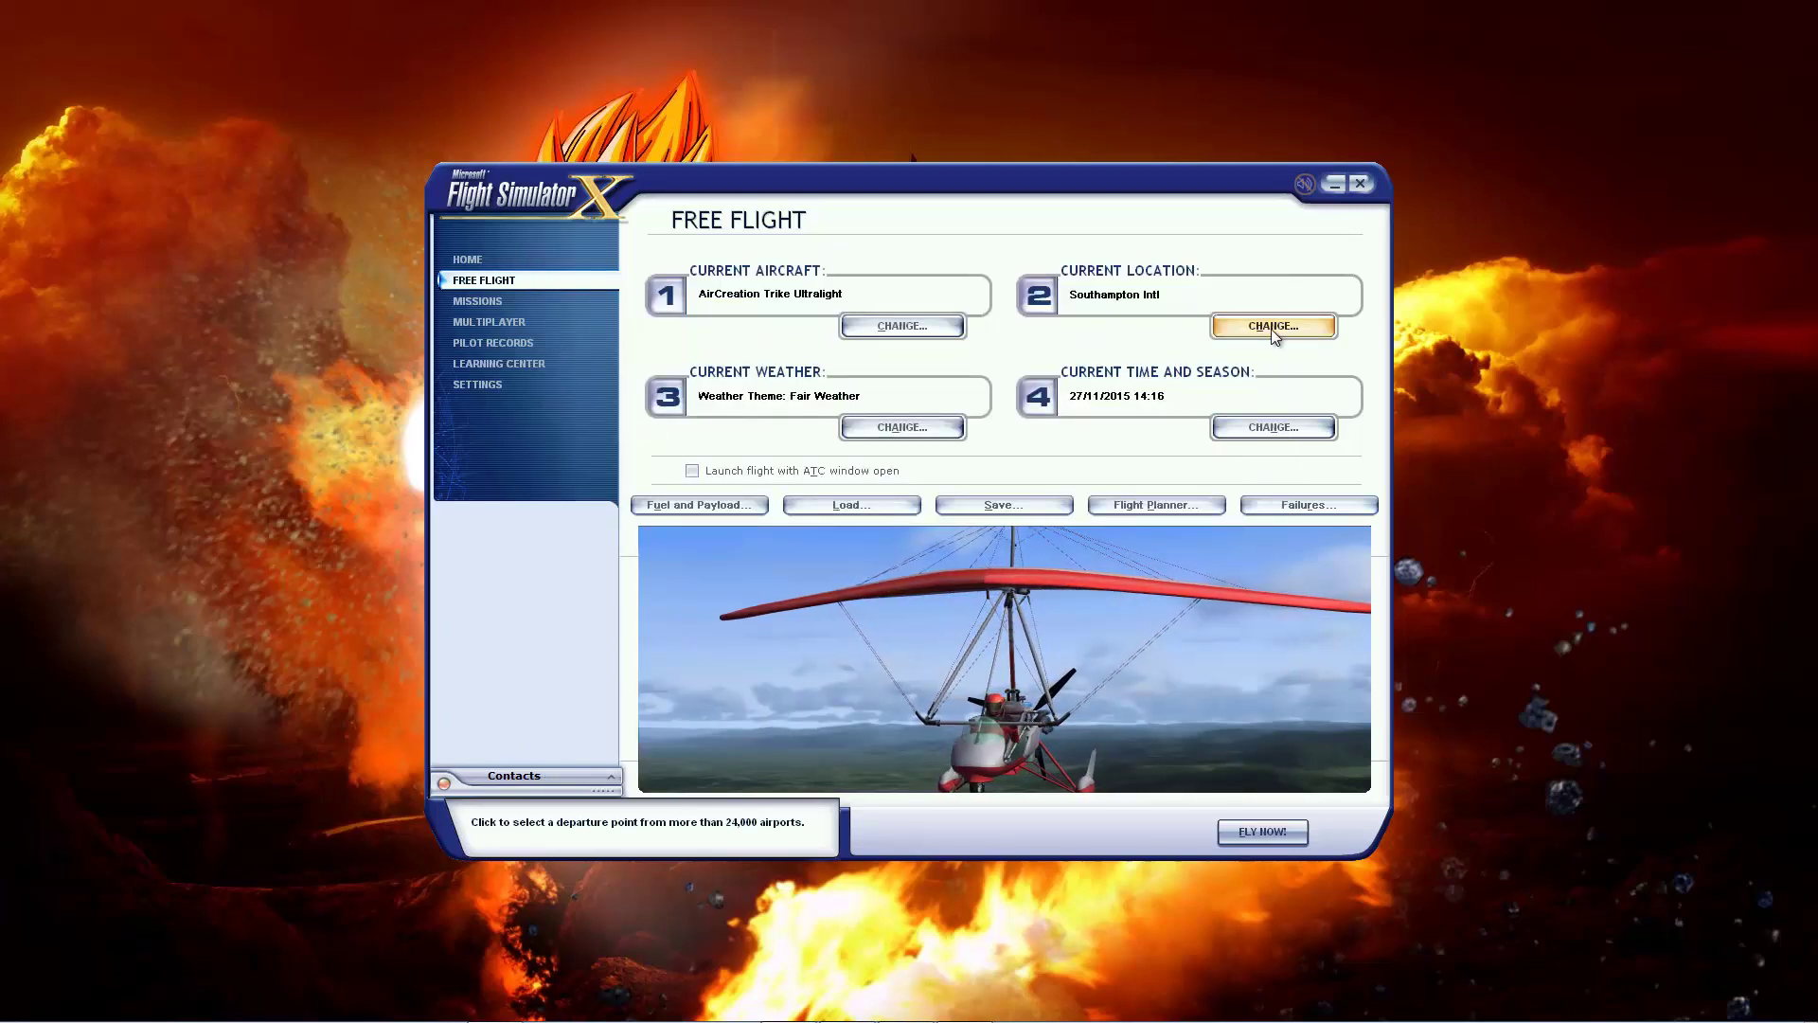
- Set the flight's season to Summer and start the free flight
click(1252, 429)
click(644, 497)
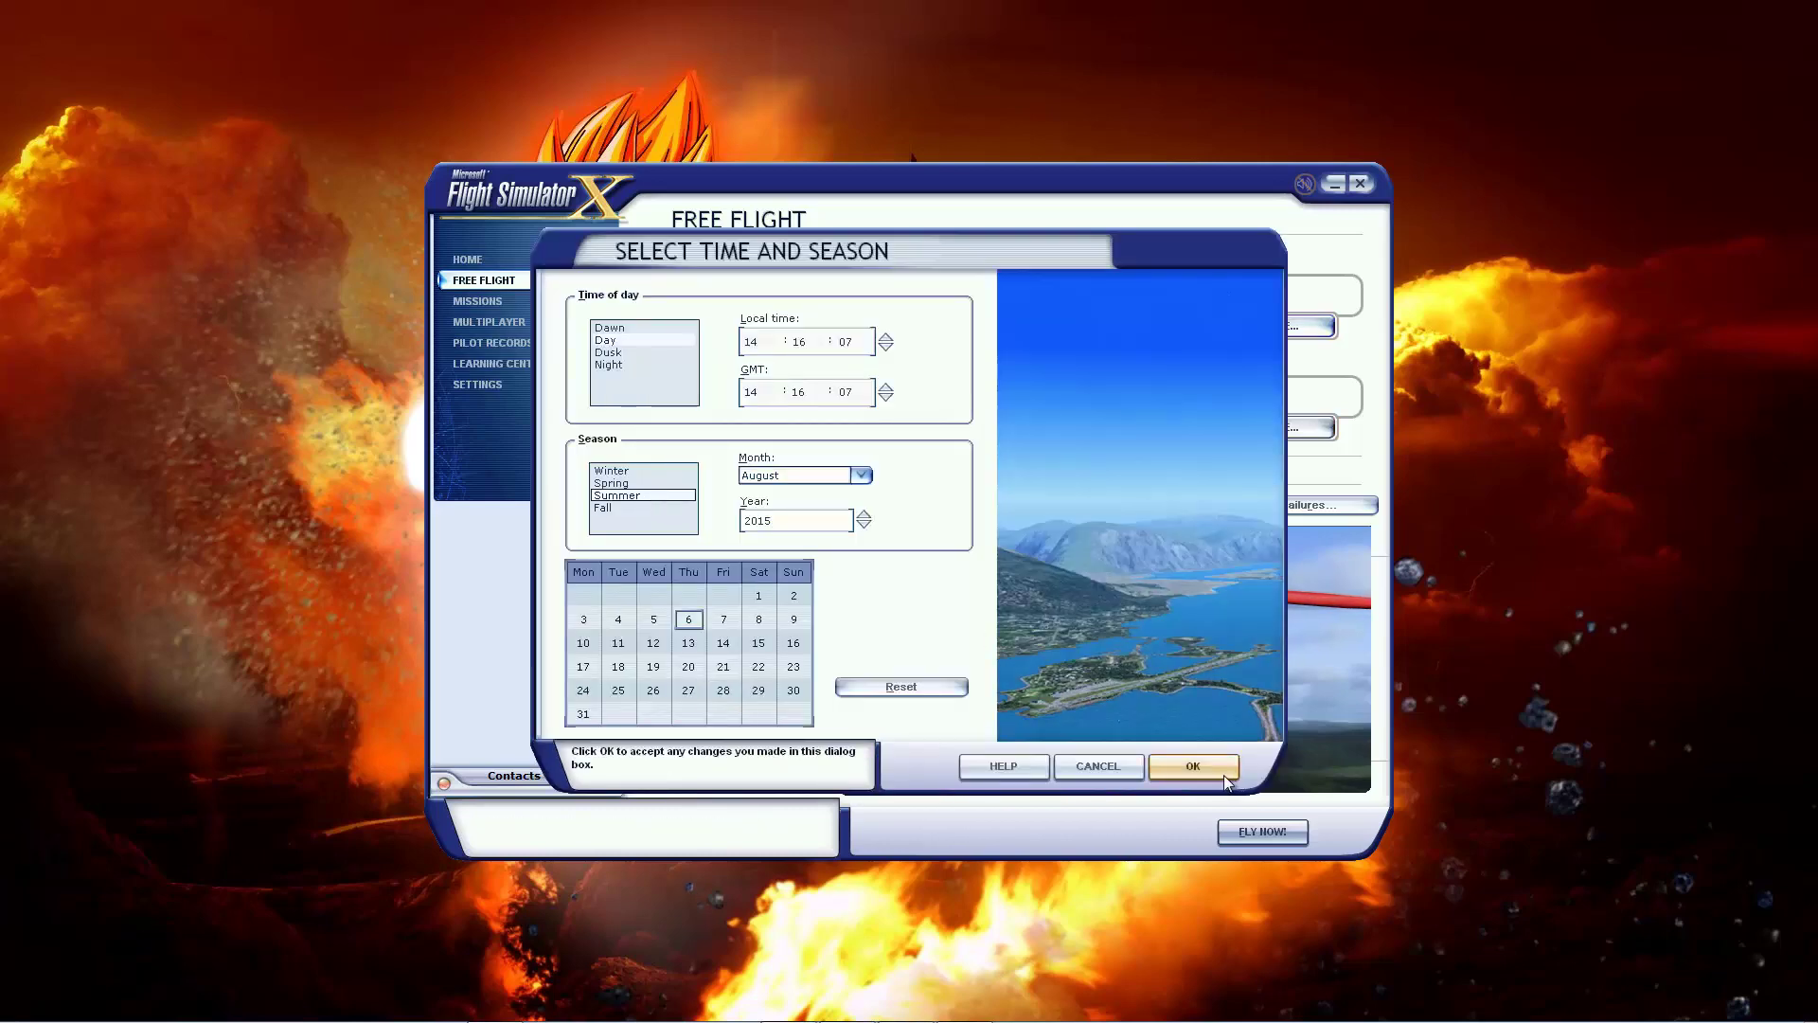
click(1193, 767)
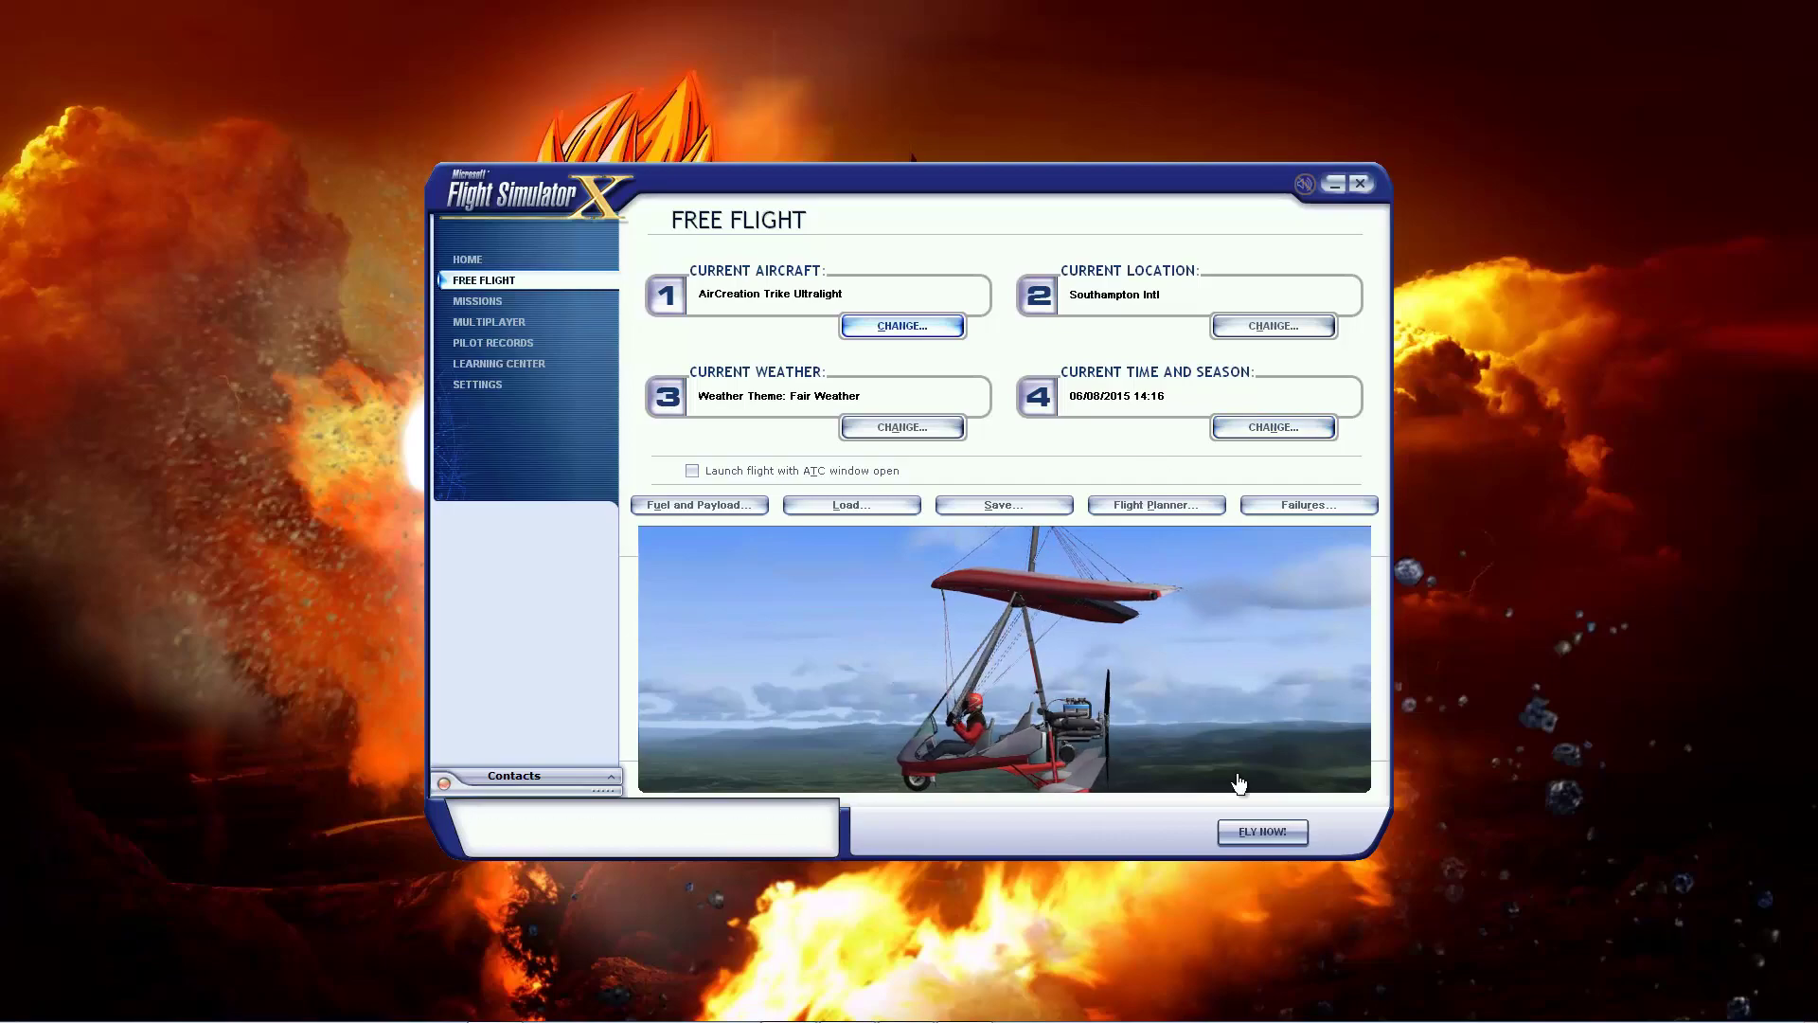
click(1262, 832)
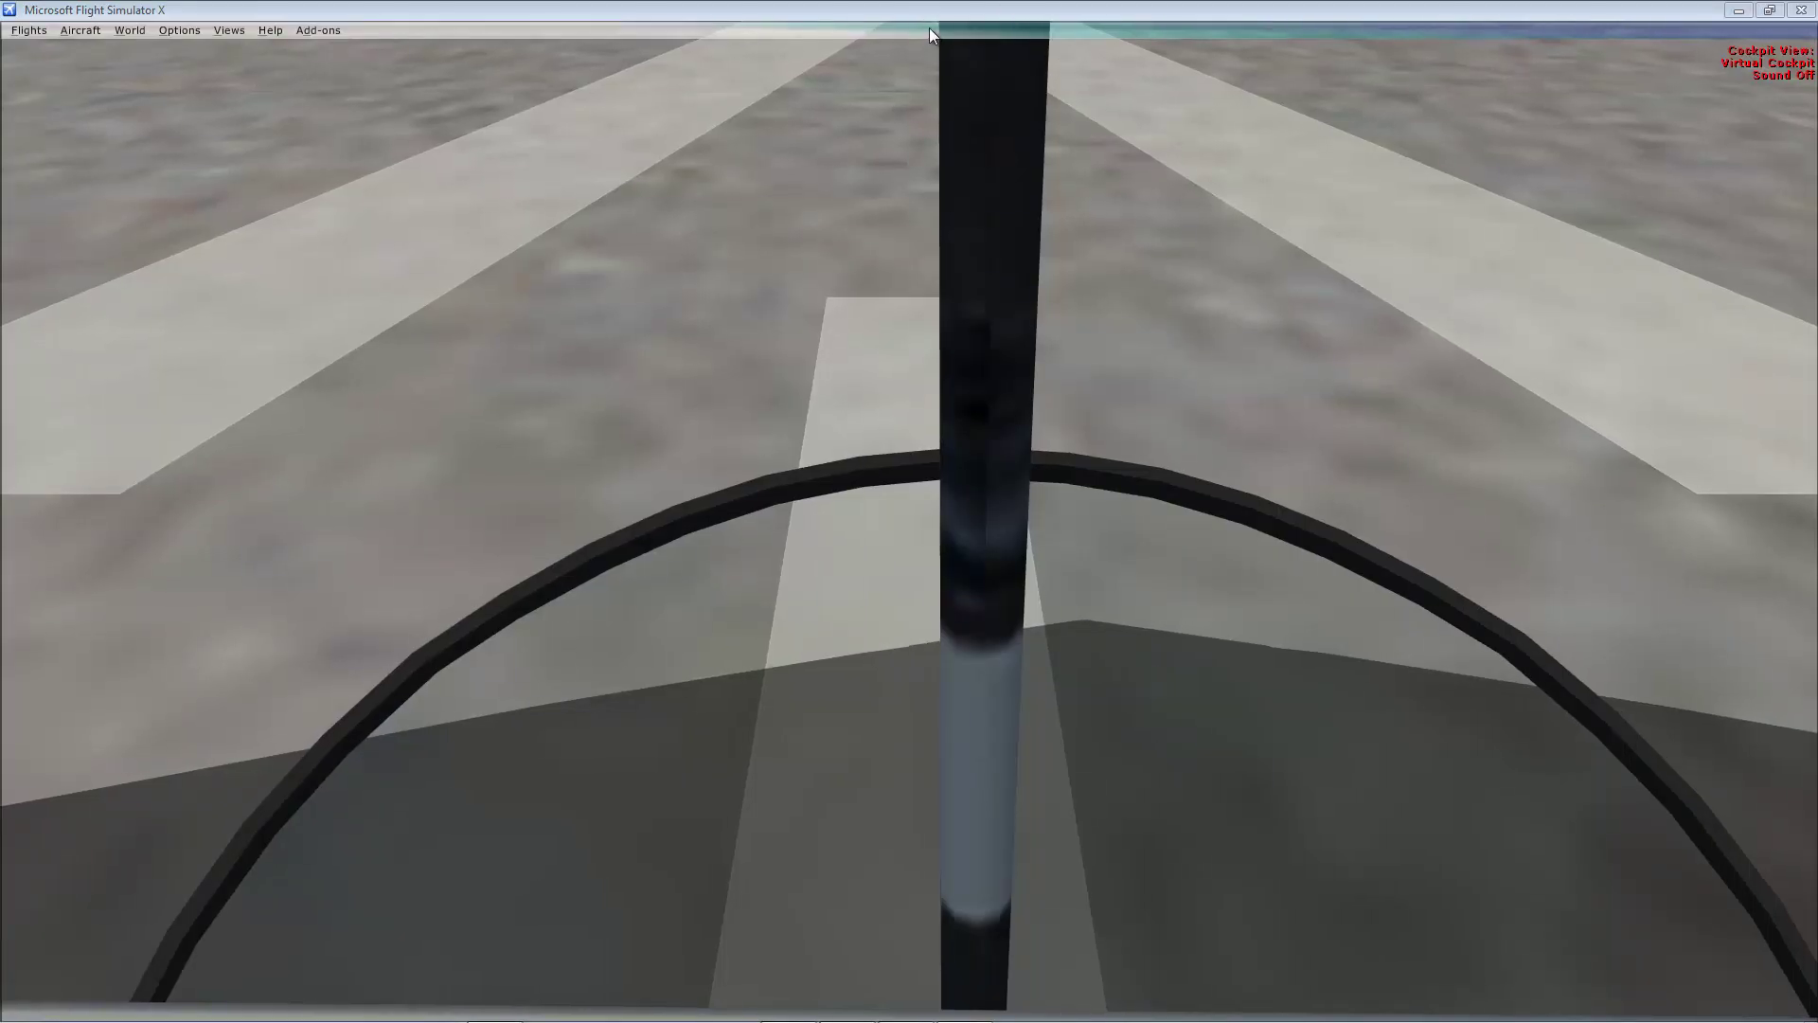
- Restore the simulator to a smaller window, enter slew mode, raise the viewpoint above the runway and slew forward along it
drag(924, 14, 946, 135)
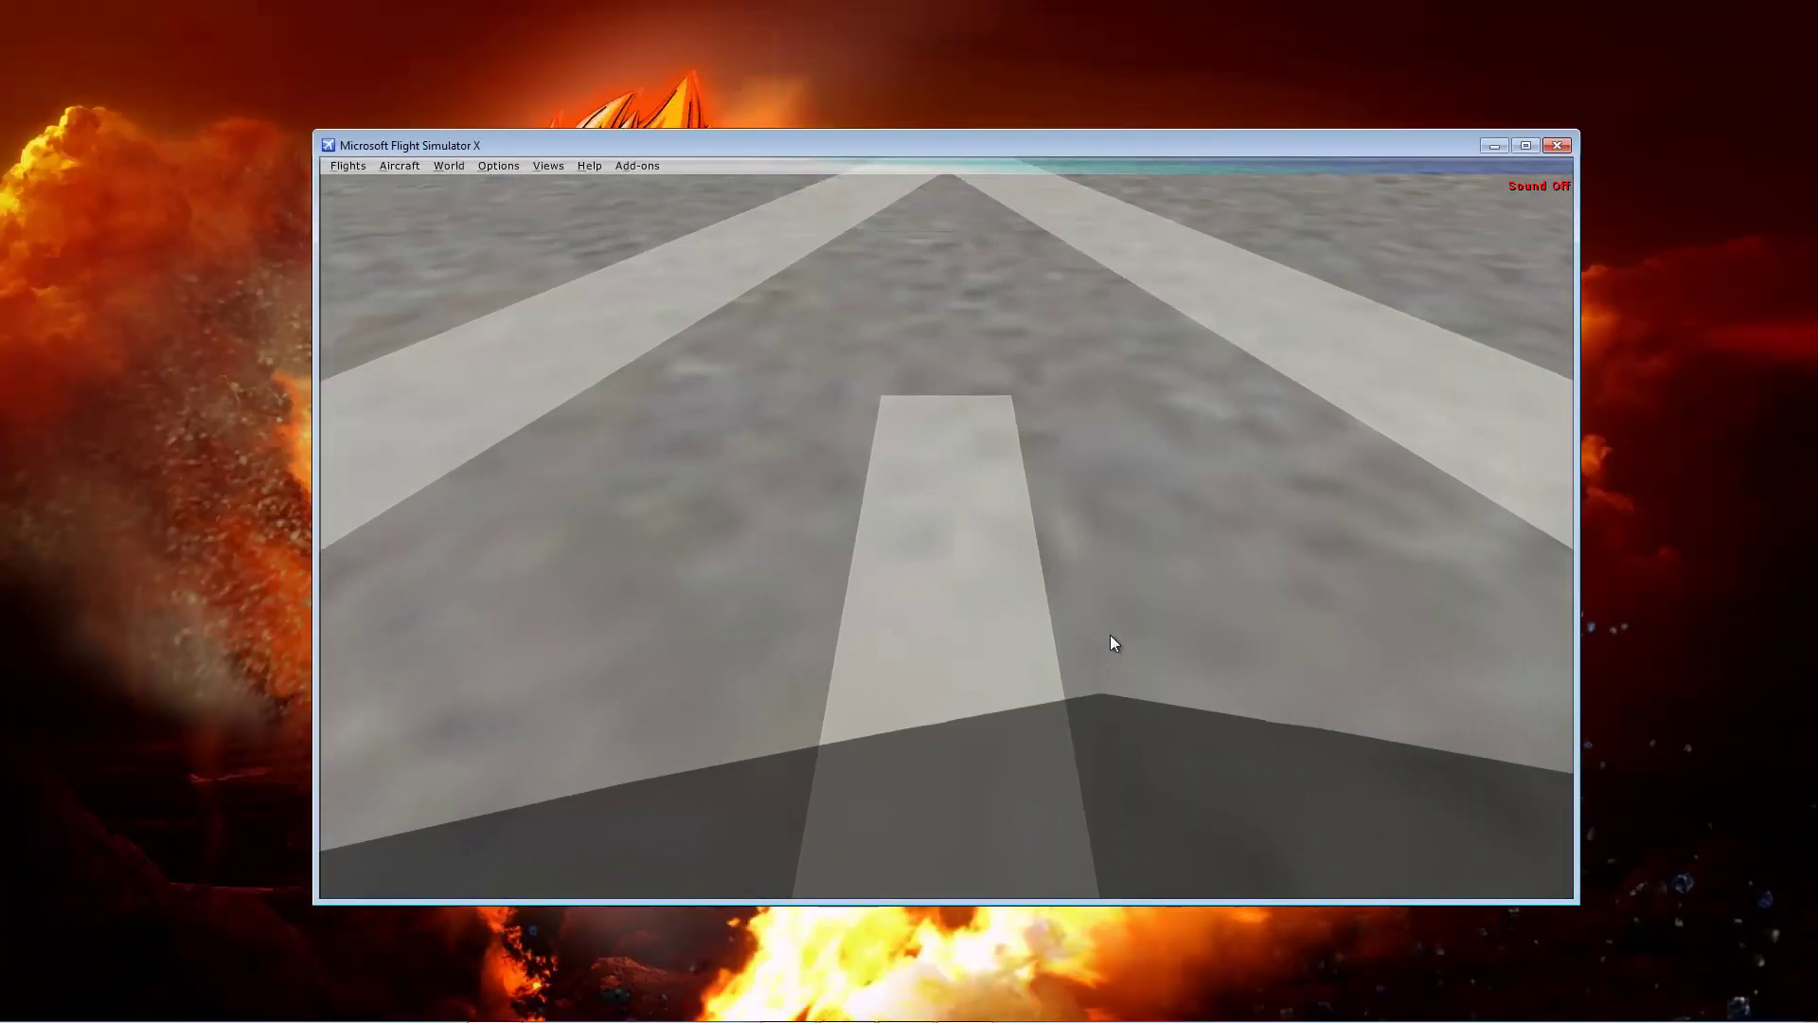
key(y)
key(F4)
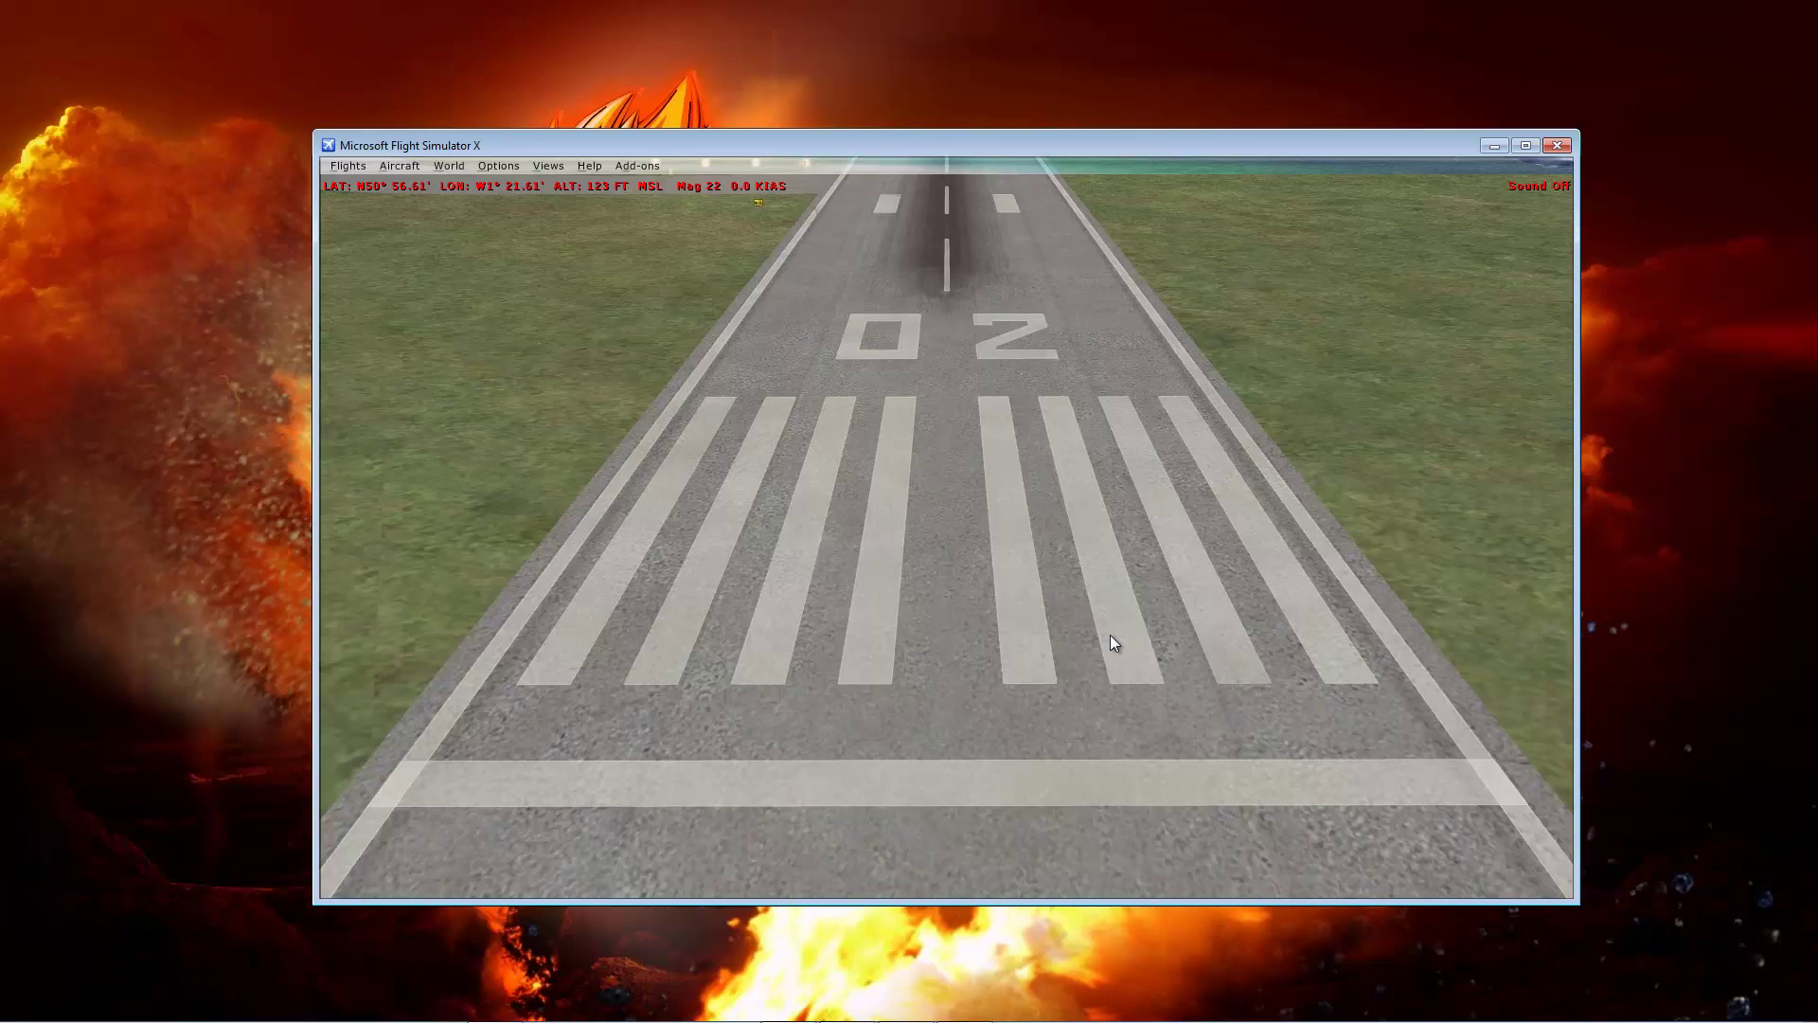
key(F5)
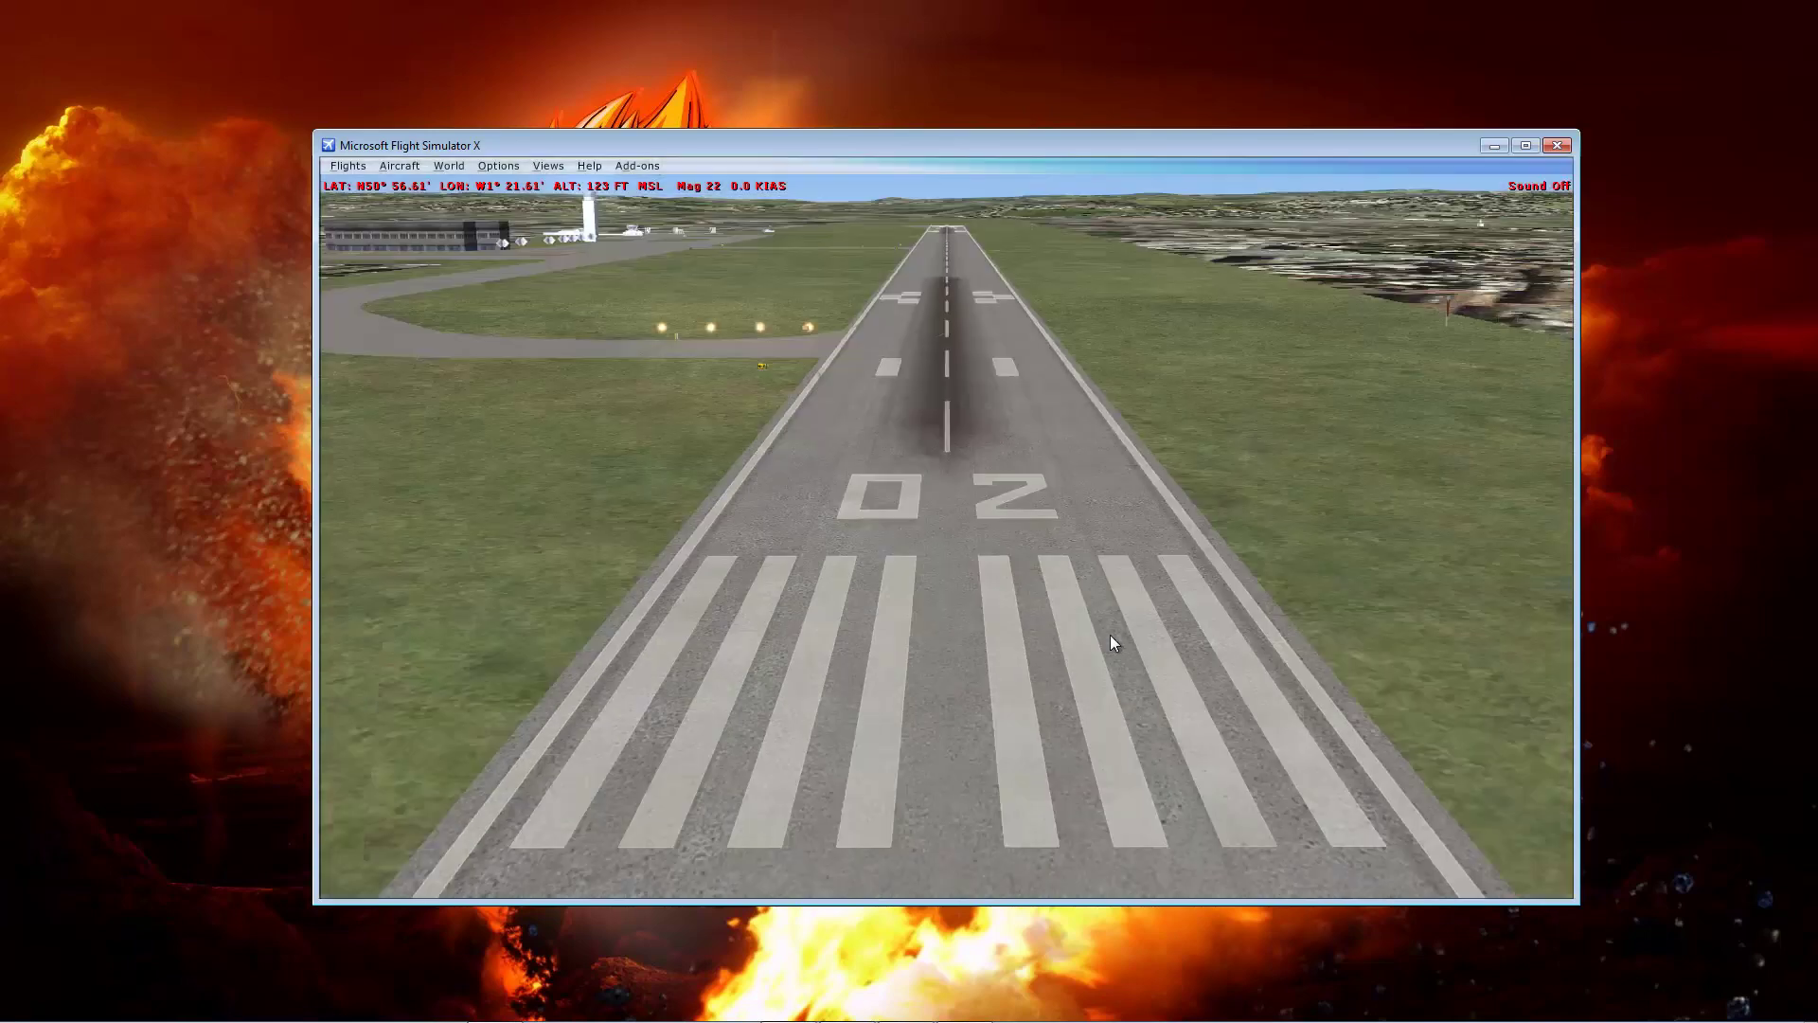
key(KP_5)
key(KP_8)
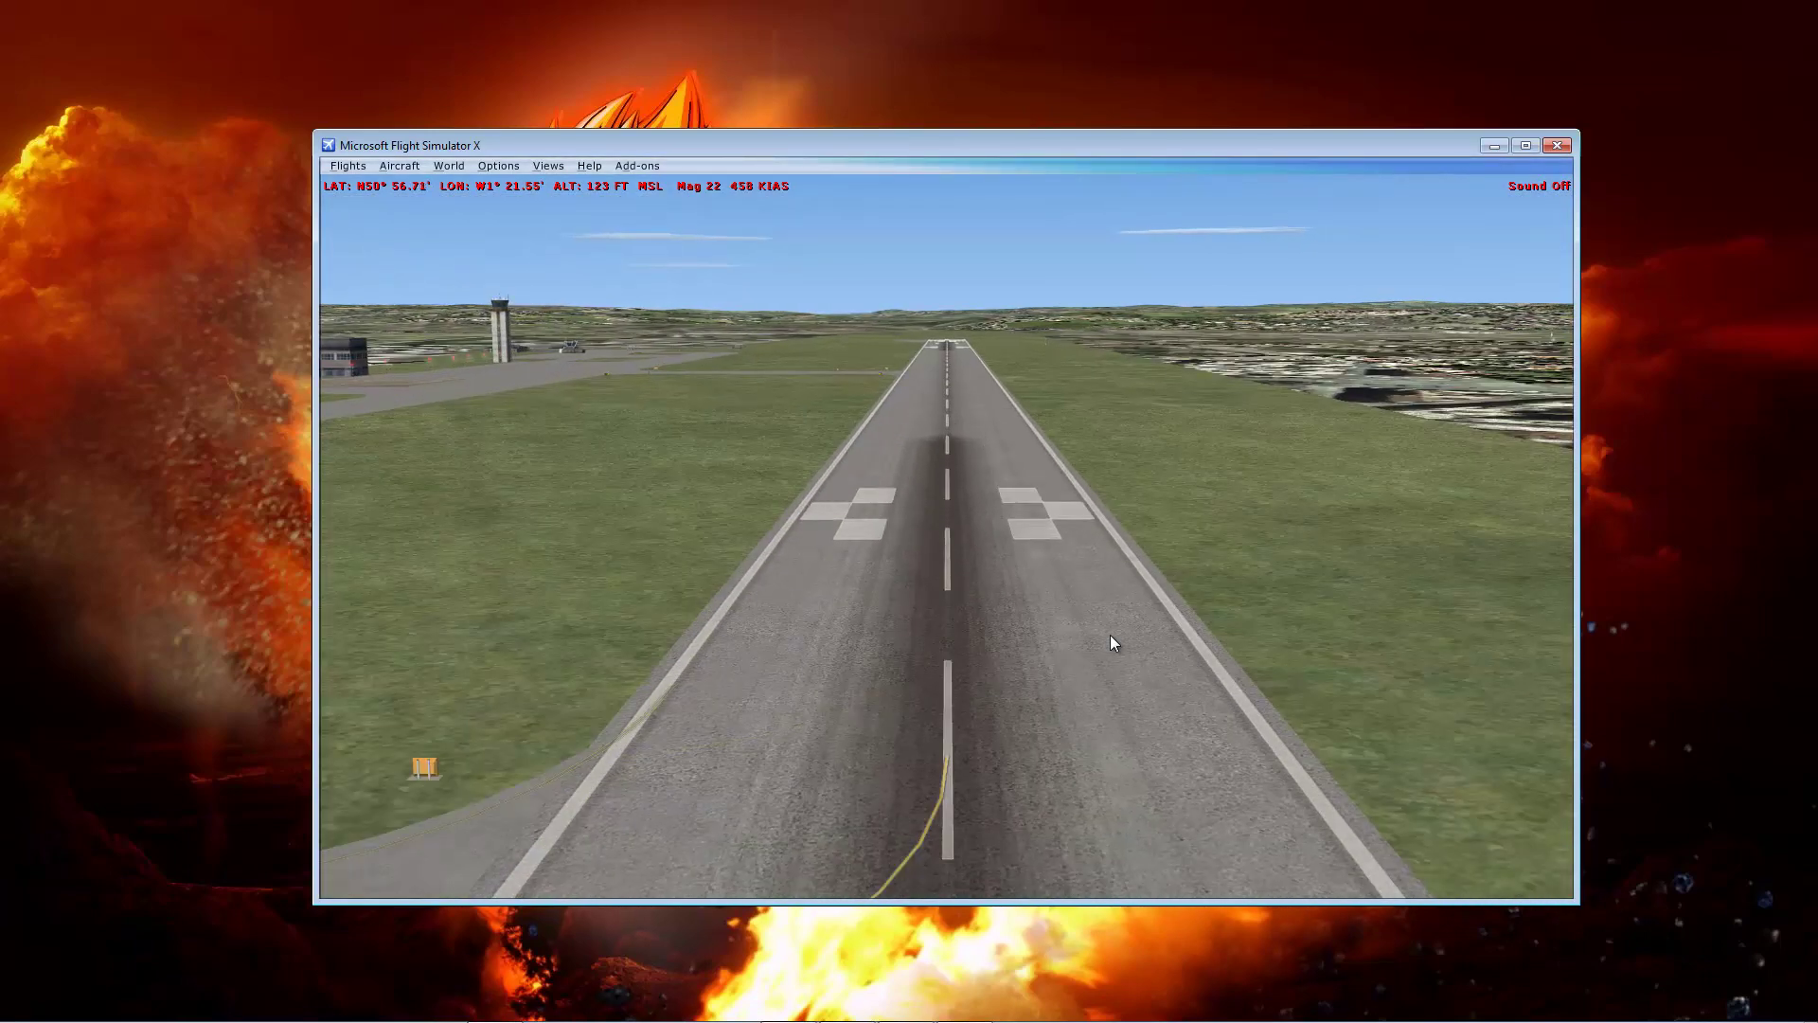
- Slew the aircraft off the runway to the rectangular grass patch between the taxiways and stop facing it
key(KP_4)
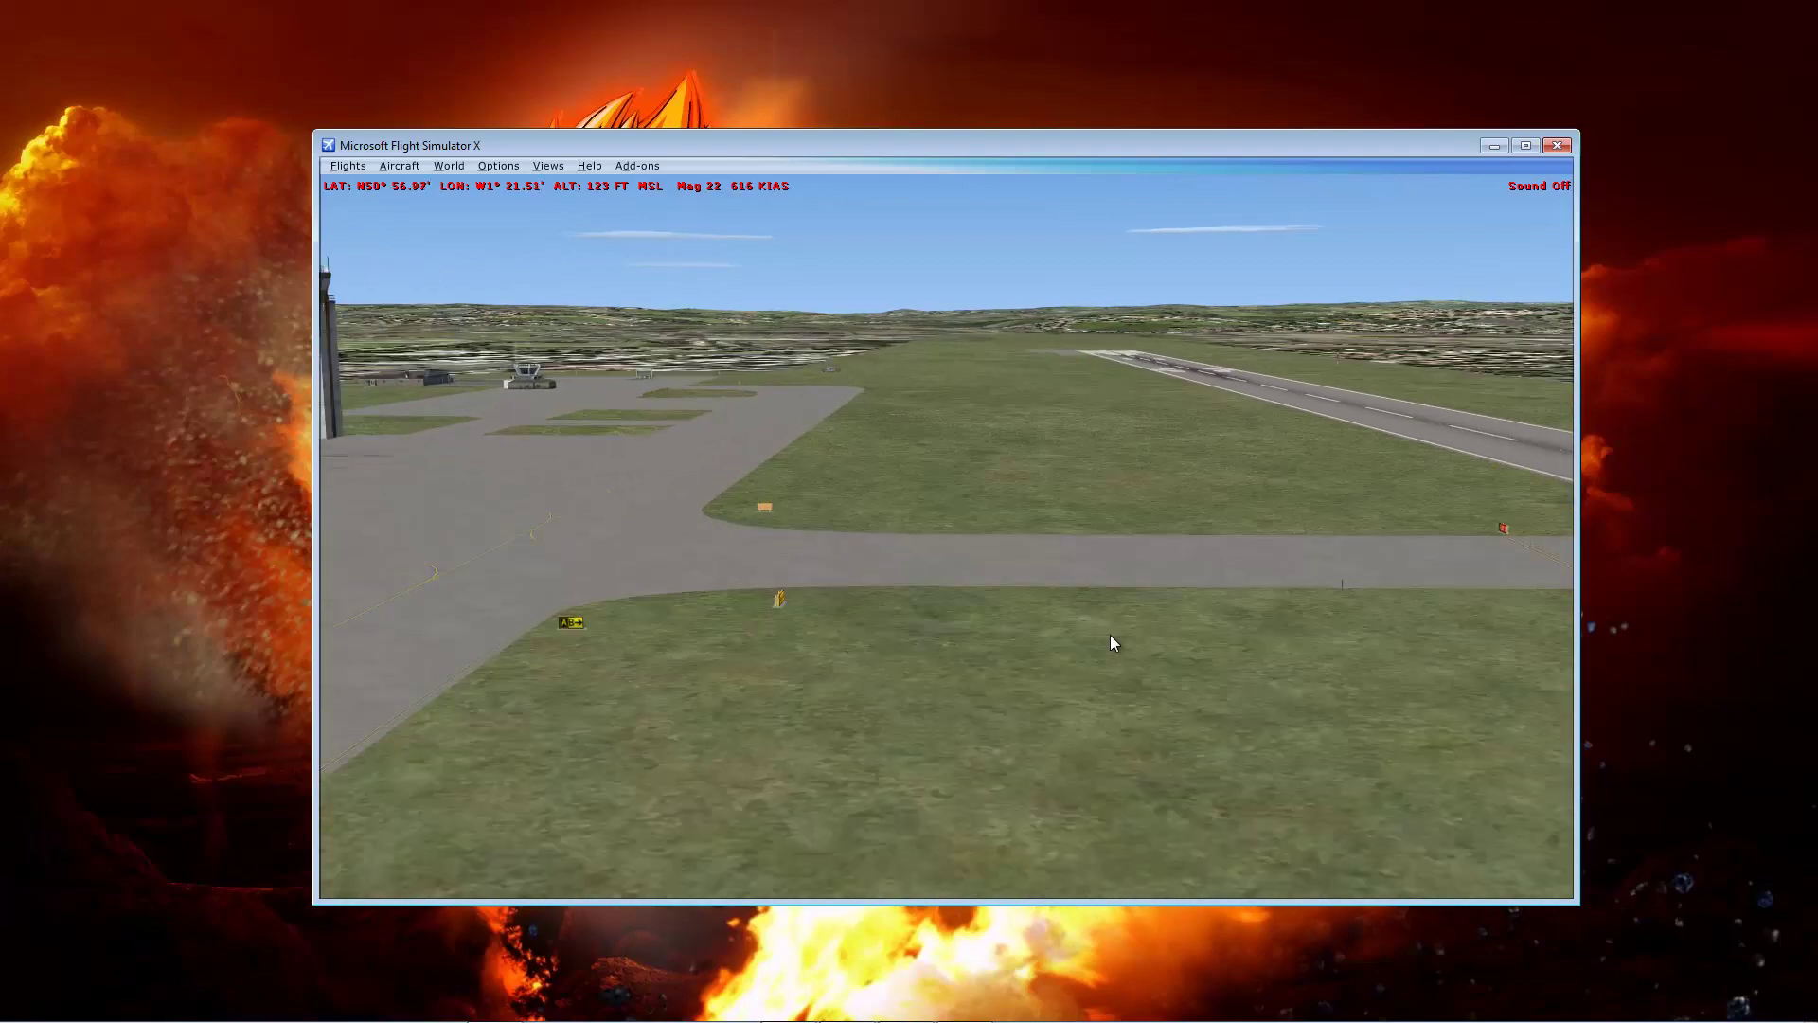
key(KP_5)
key(KP_4)
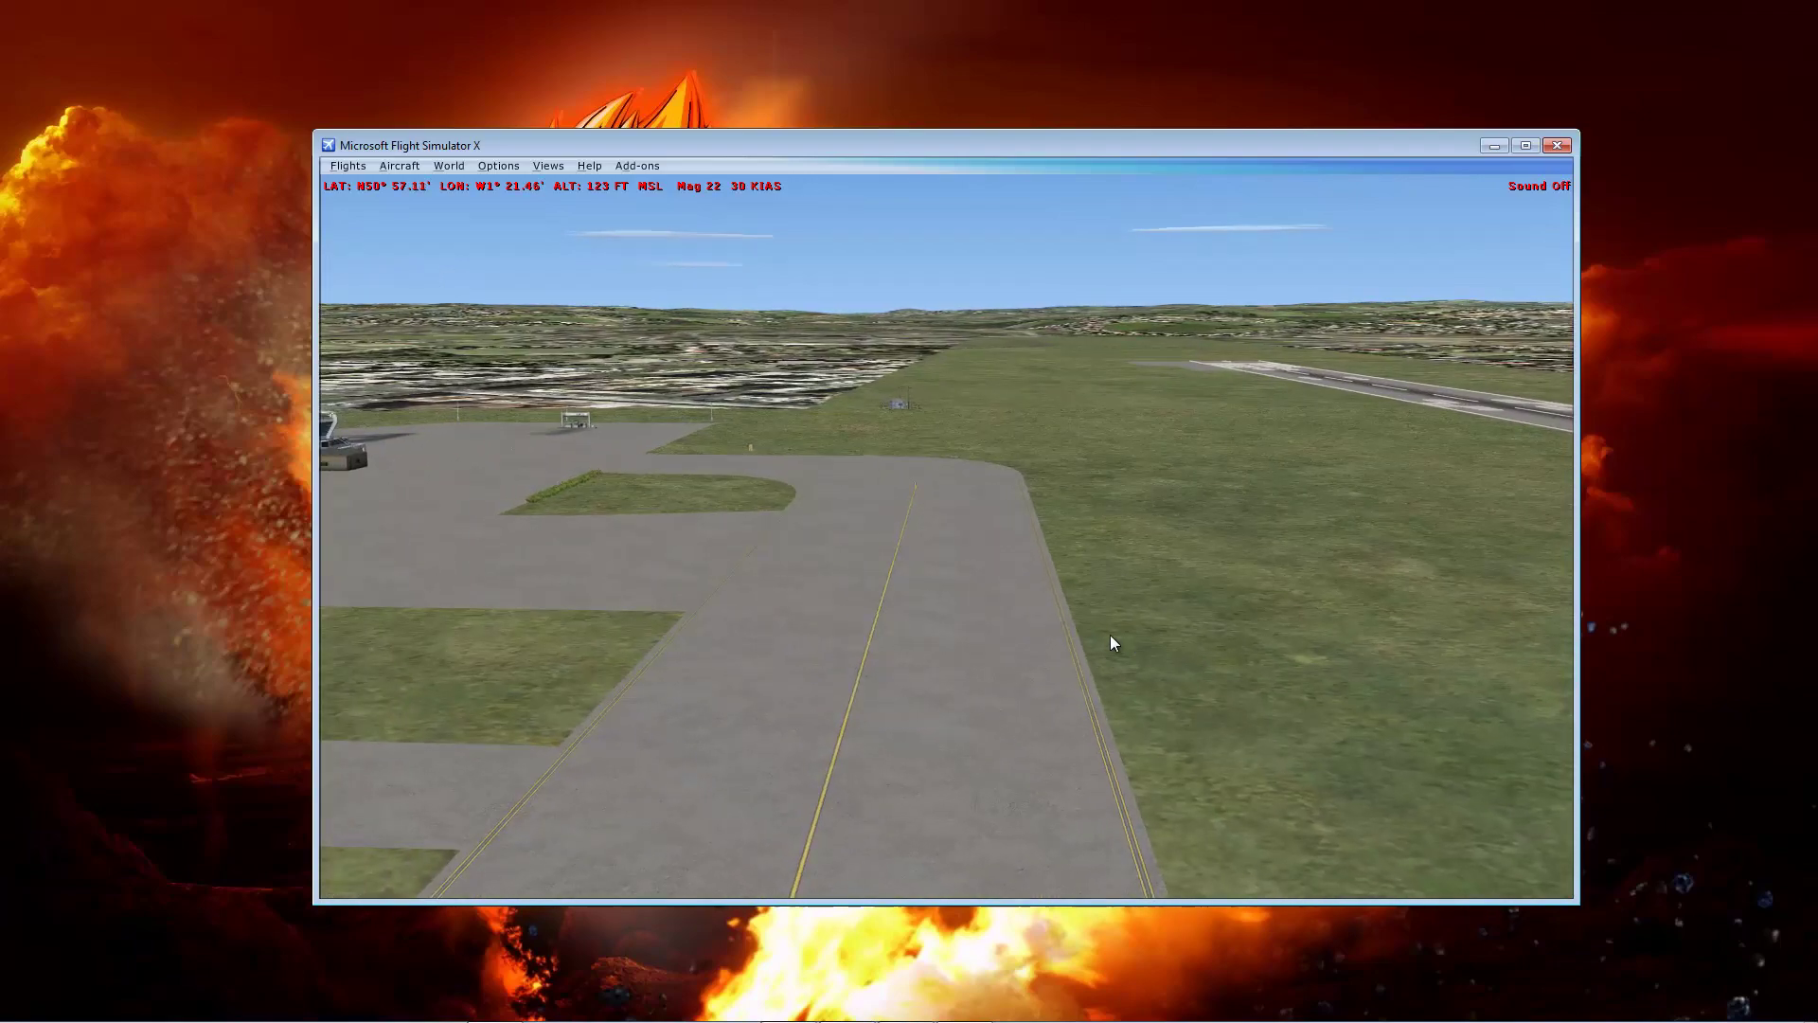
key(KP_5)
key(0)
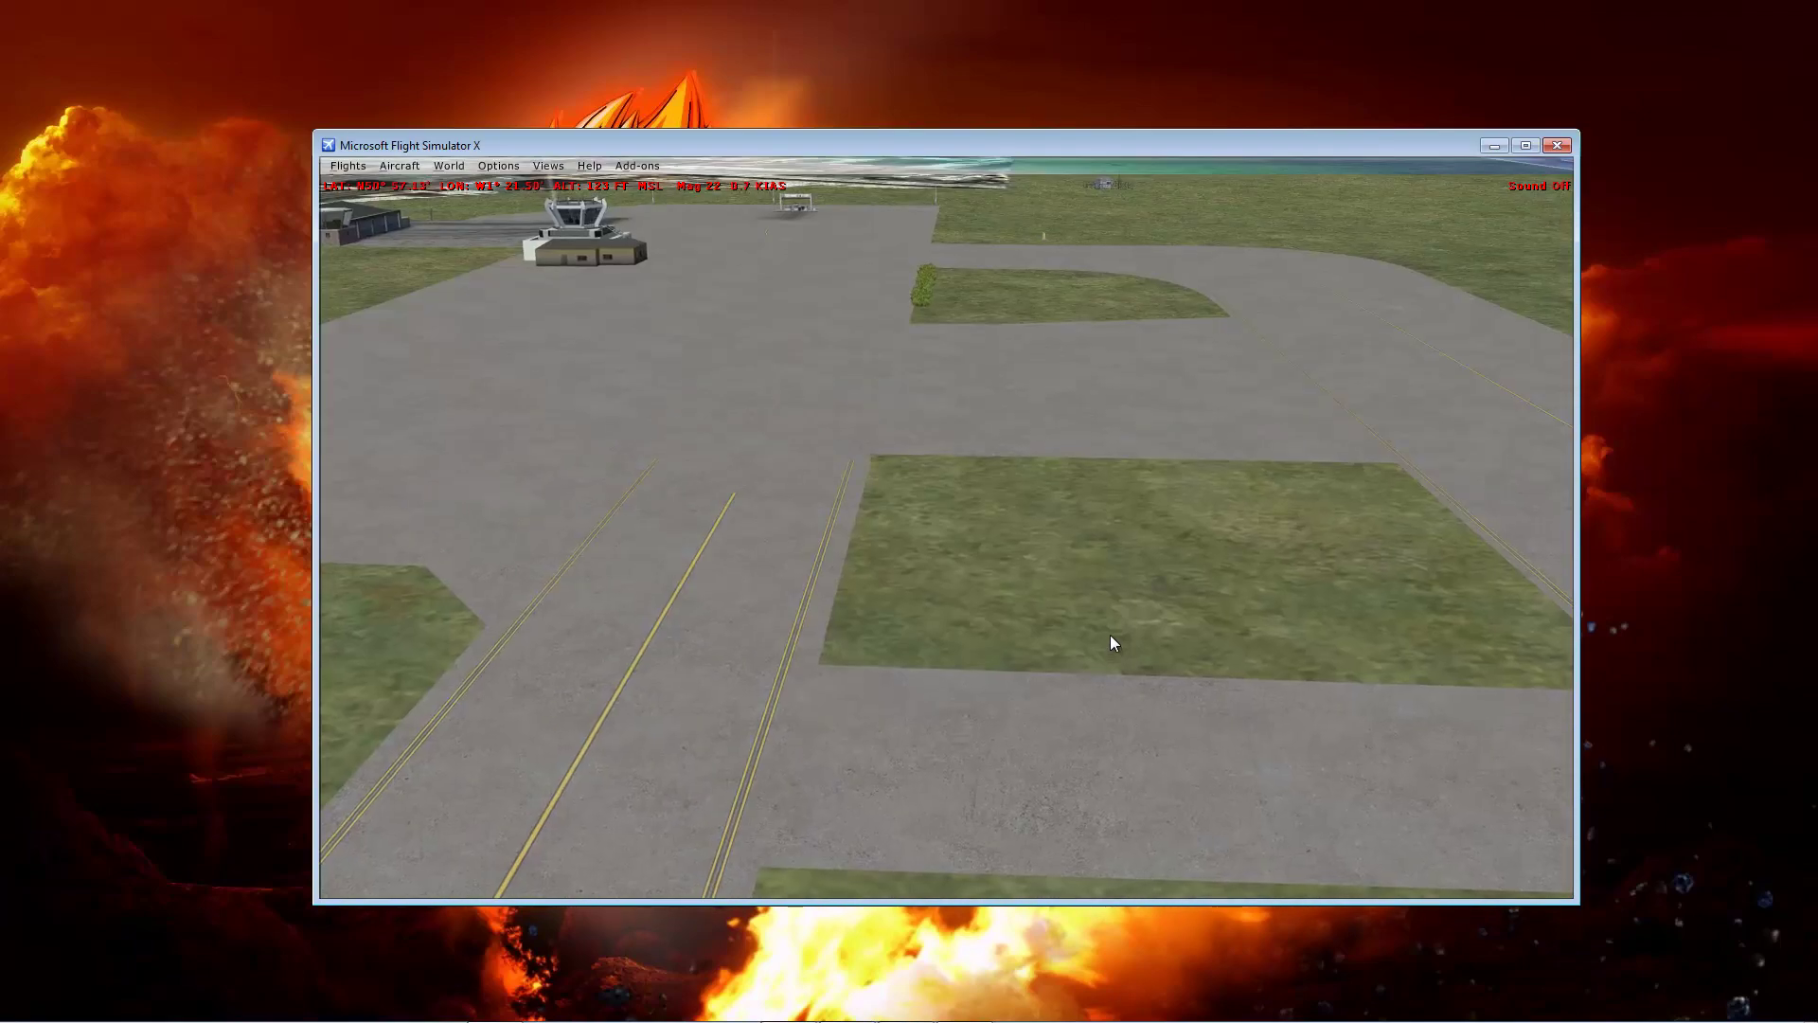
key(KP_3)
key(KP_5)
key(KP_8)
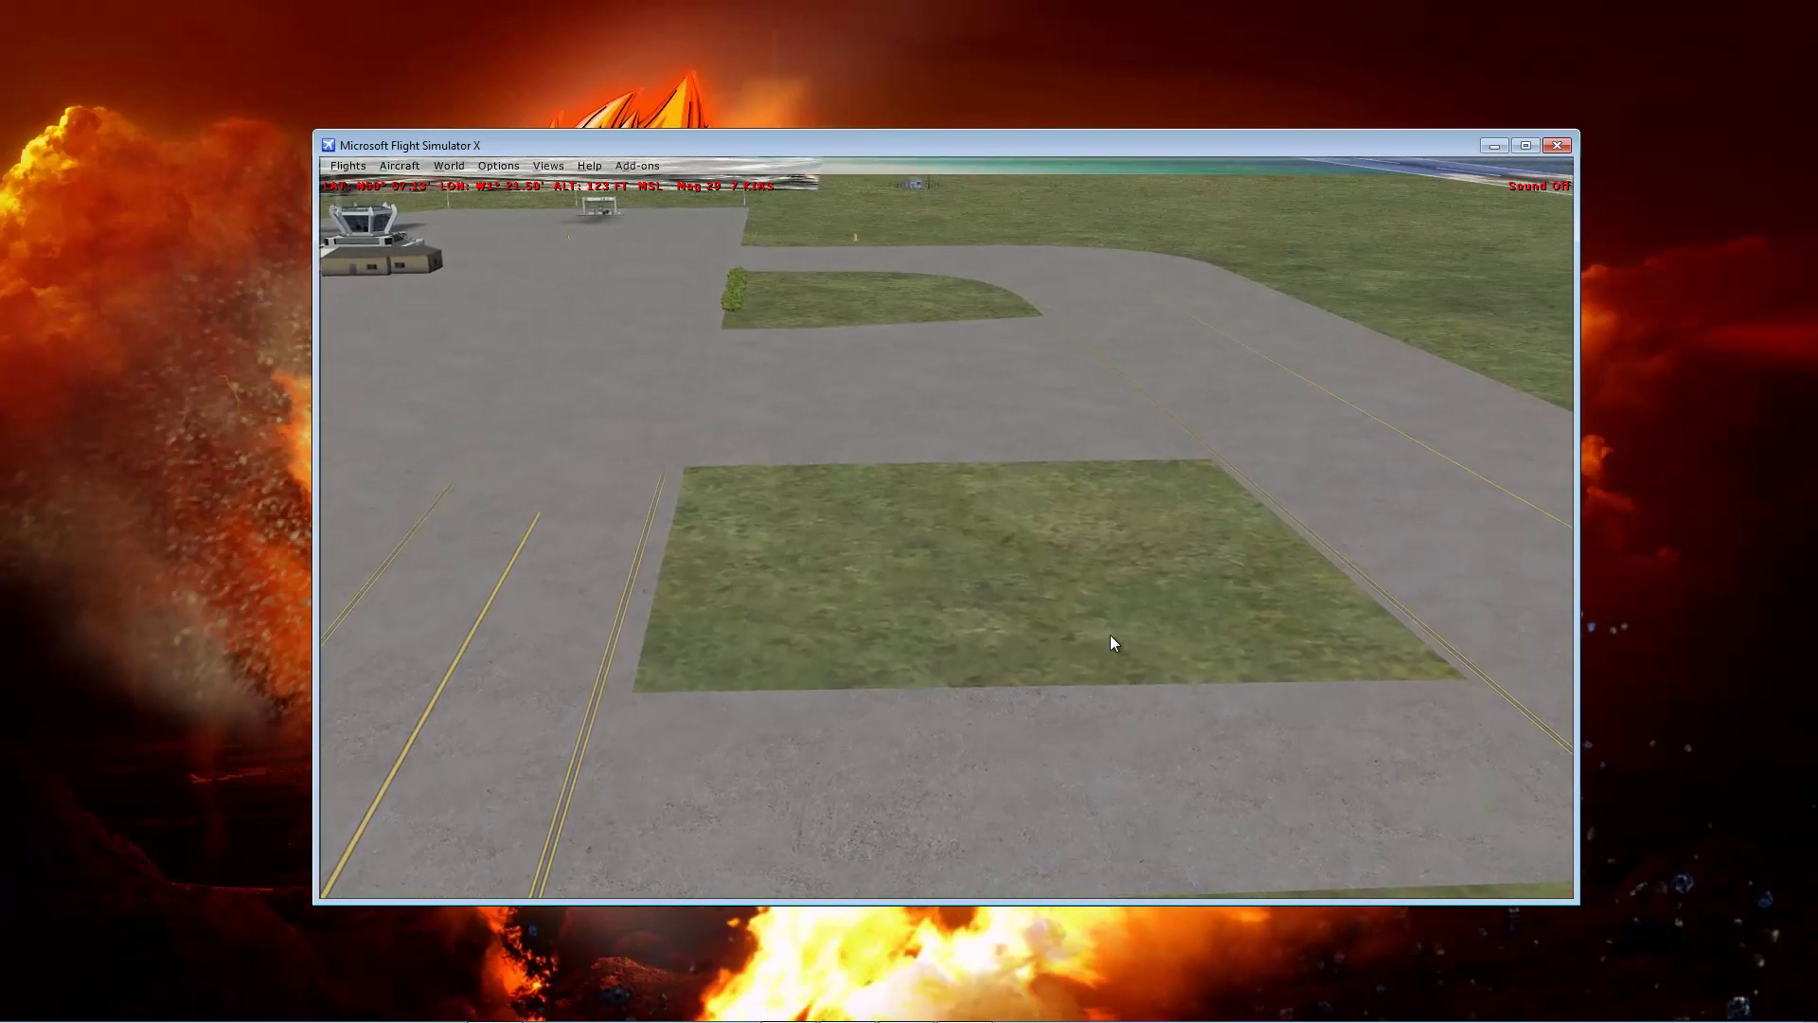
key(KP_5)
key(0)
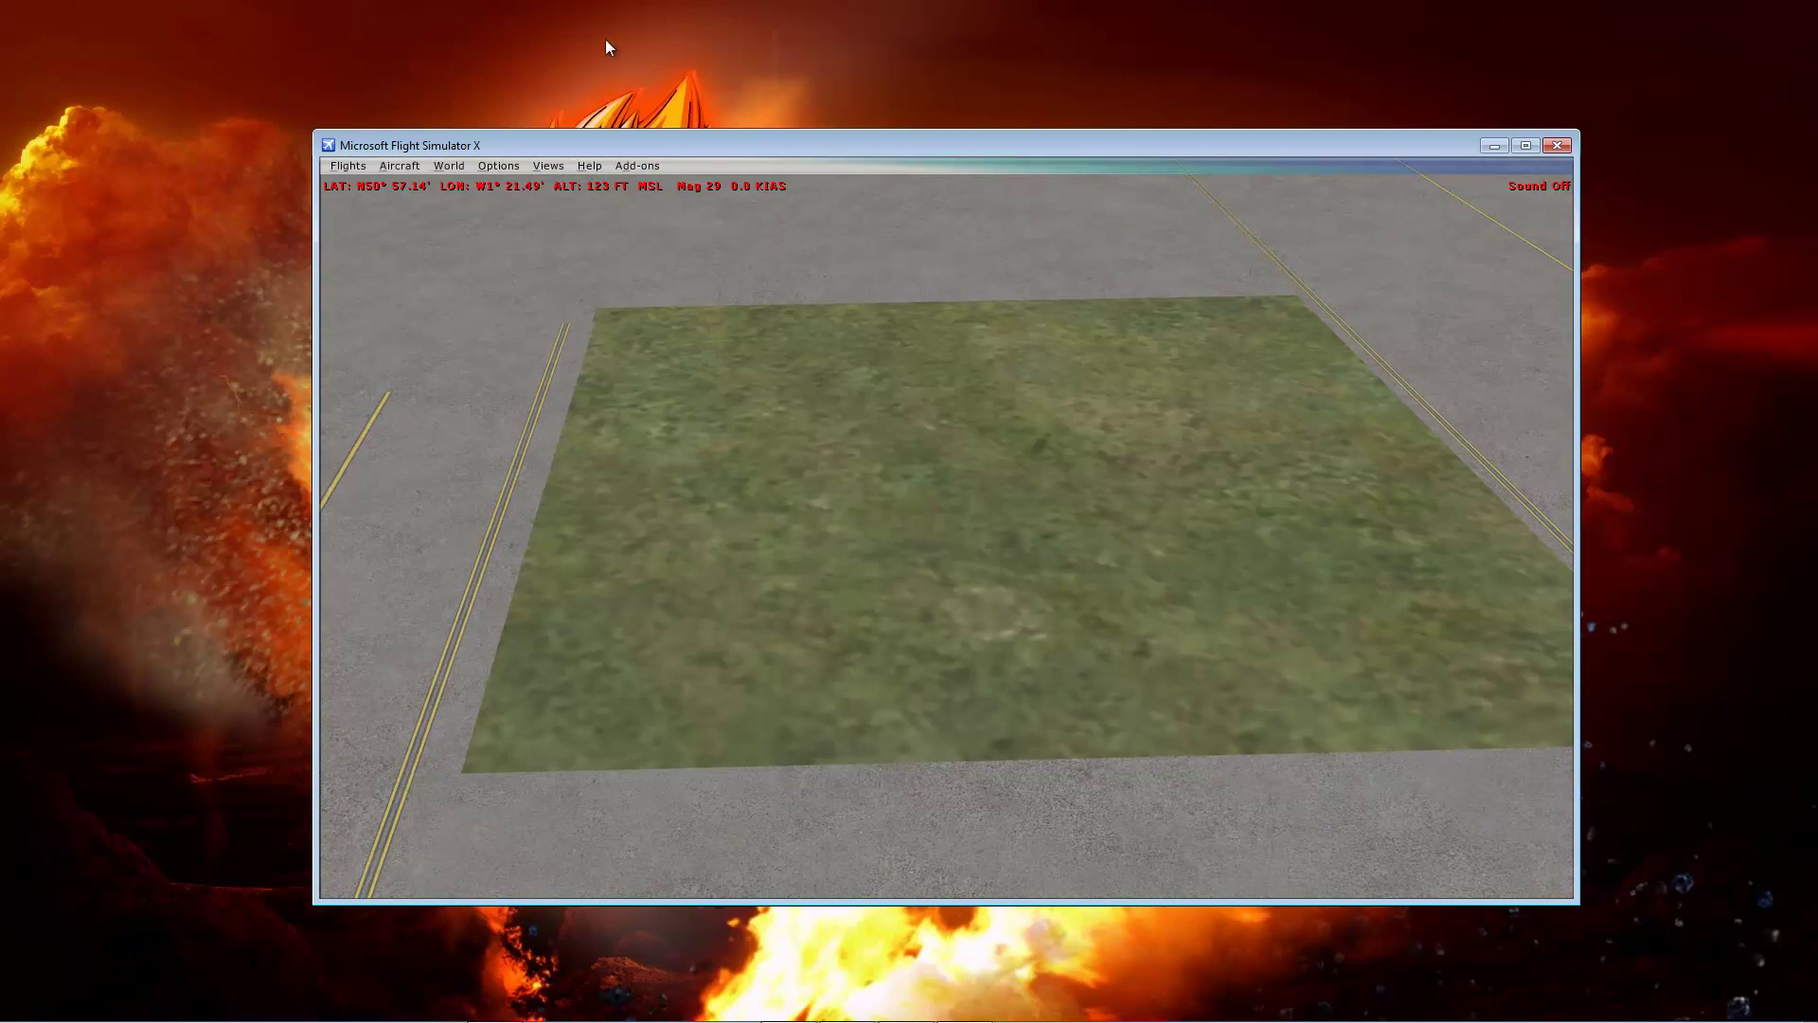
- Open the Instant Scenery add-on and select the third object of the SFAE2.BGL library
click(613, 163)
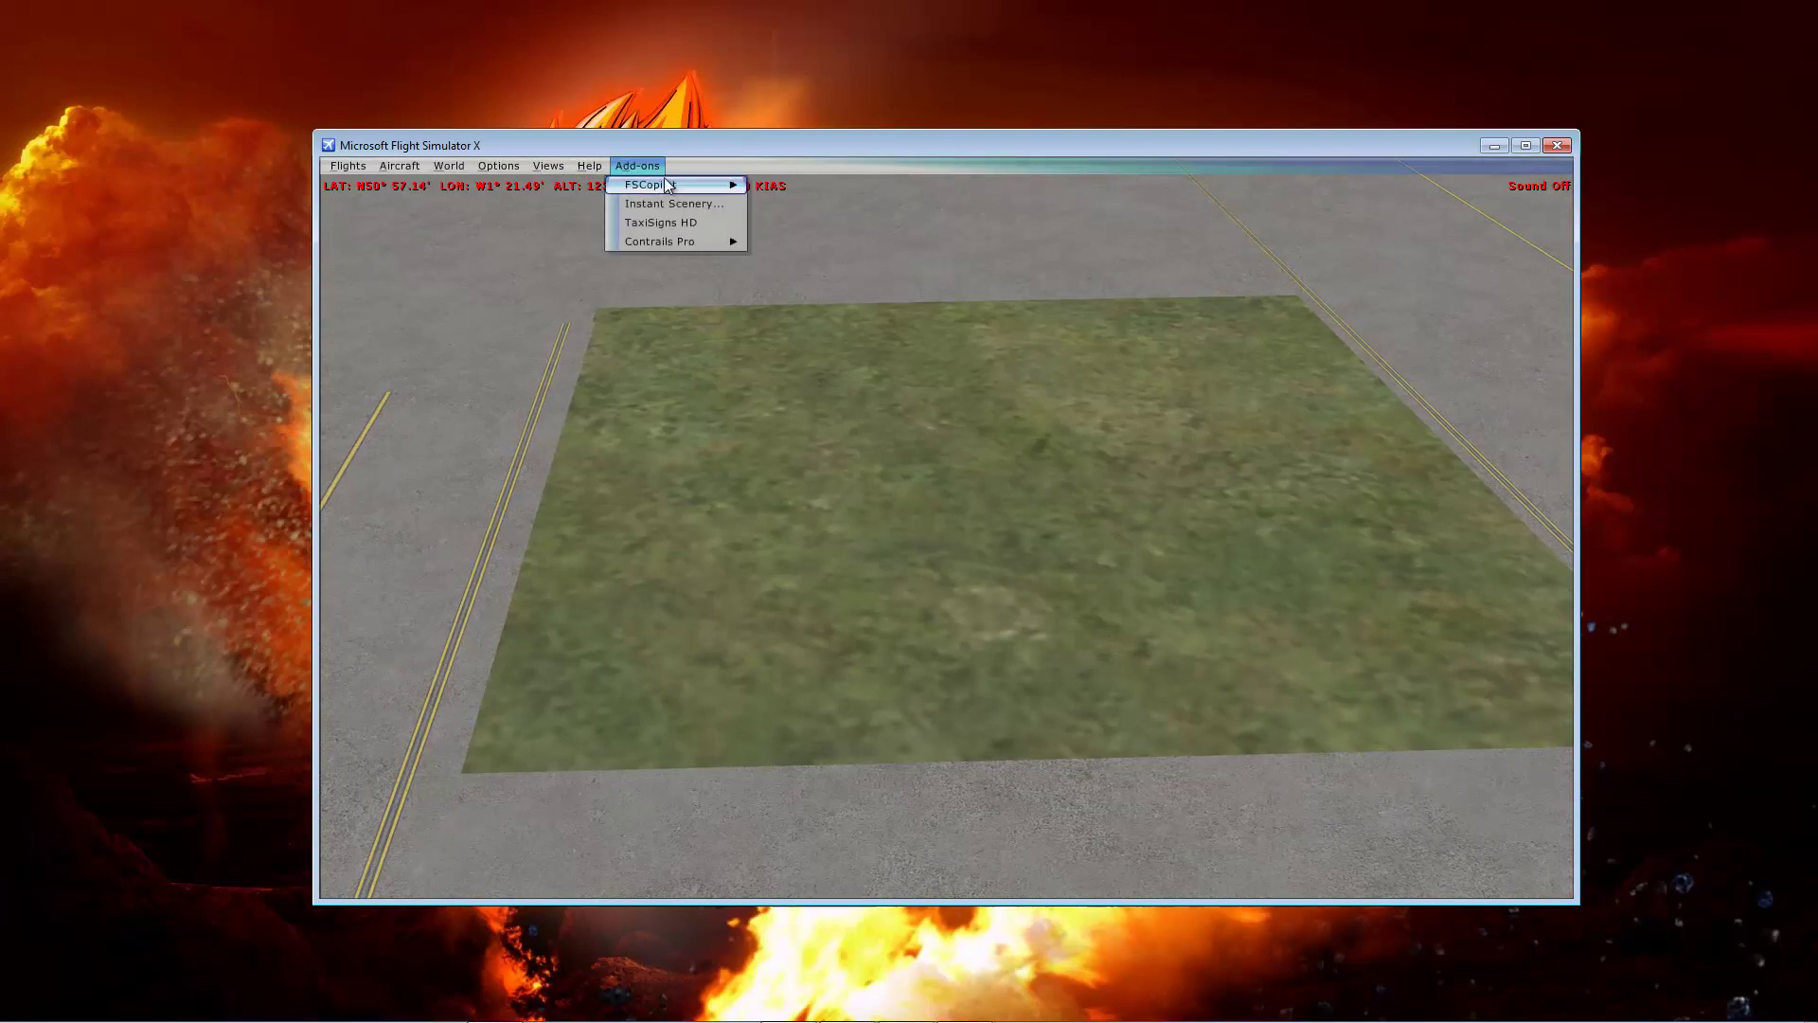
click(678, 204)
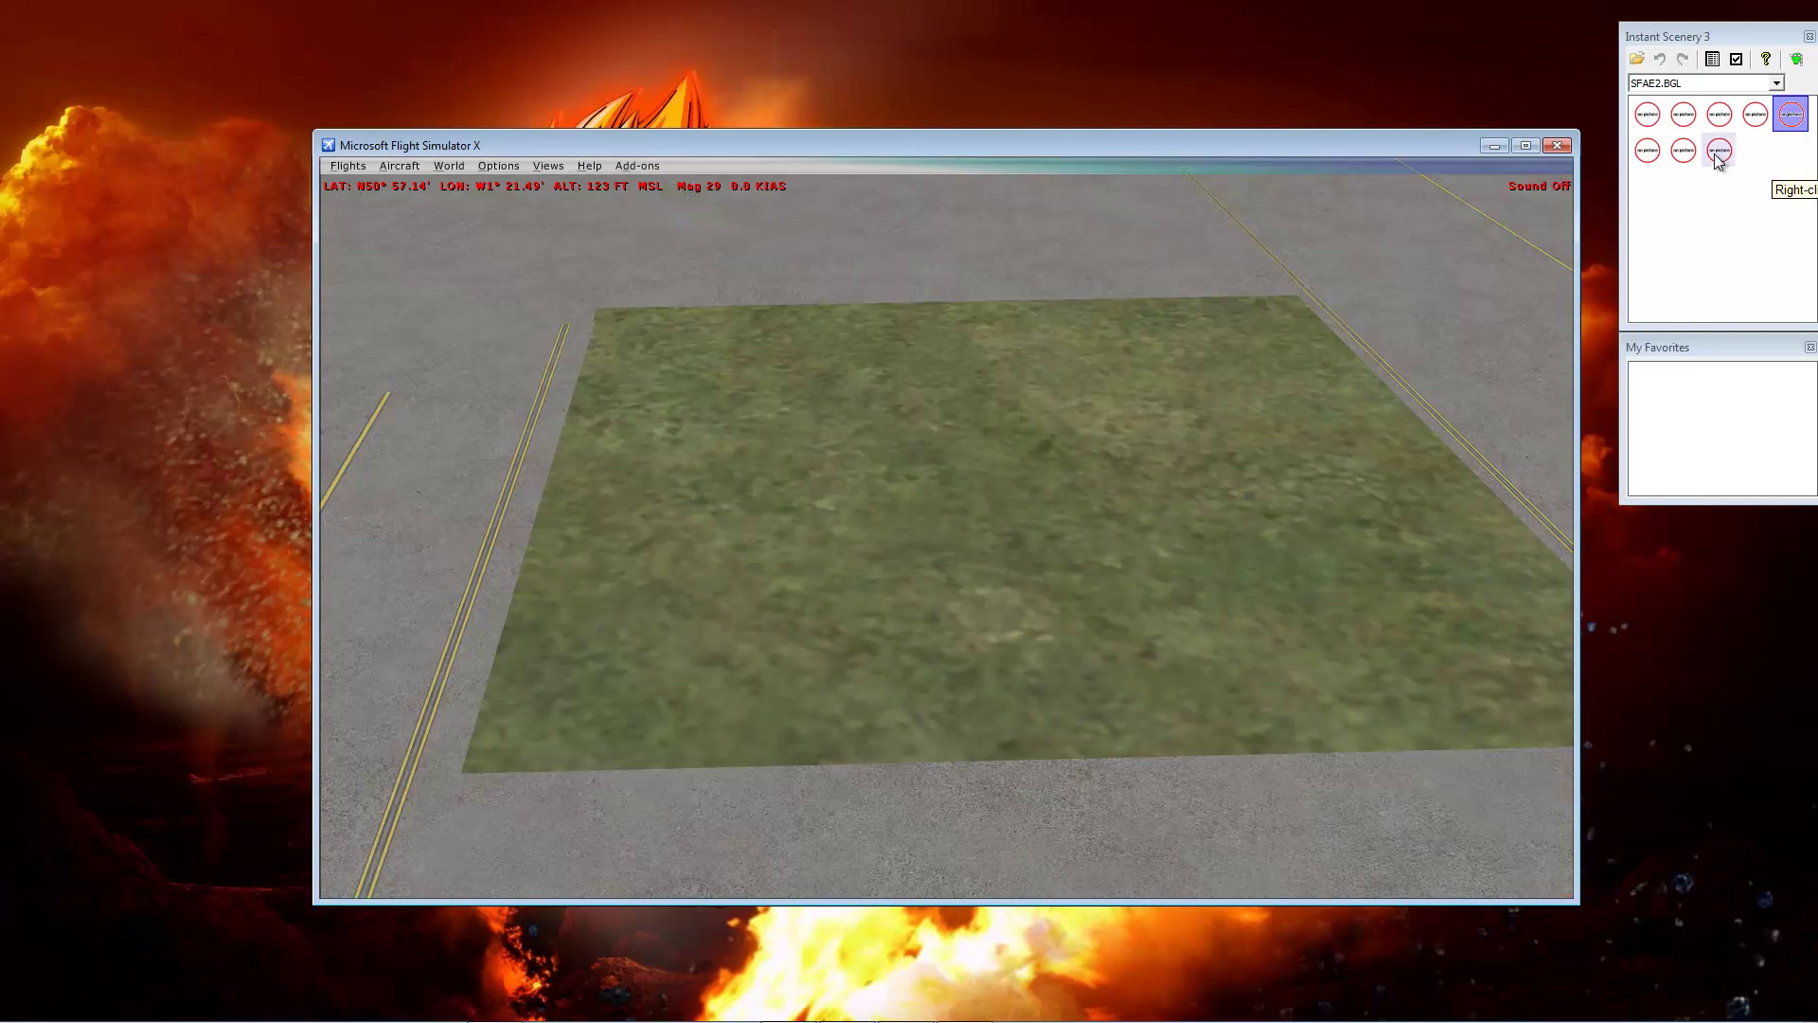
click(1718, 152)
click(1743, 192)
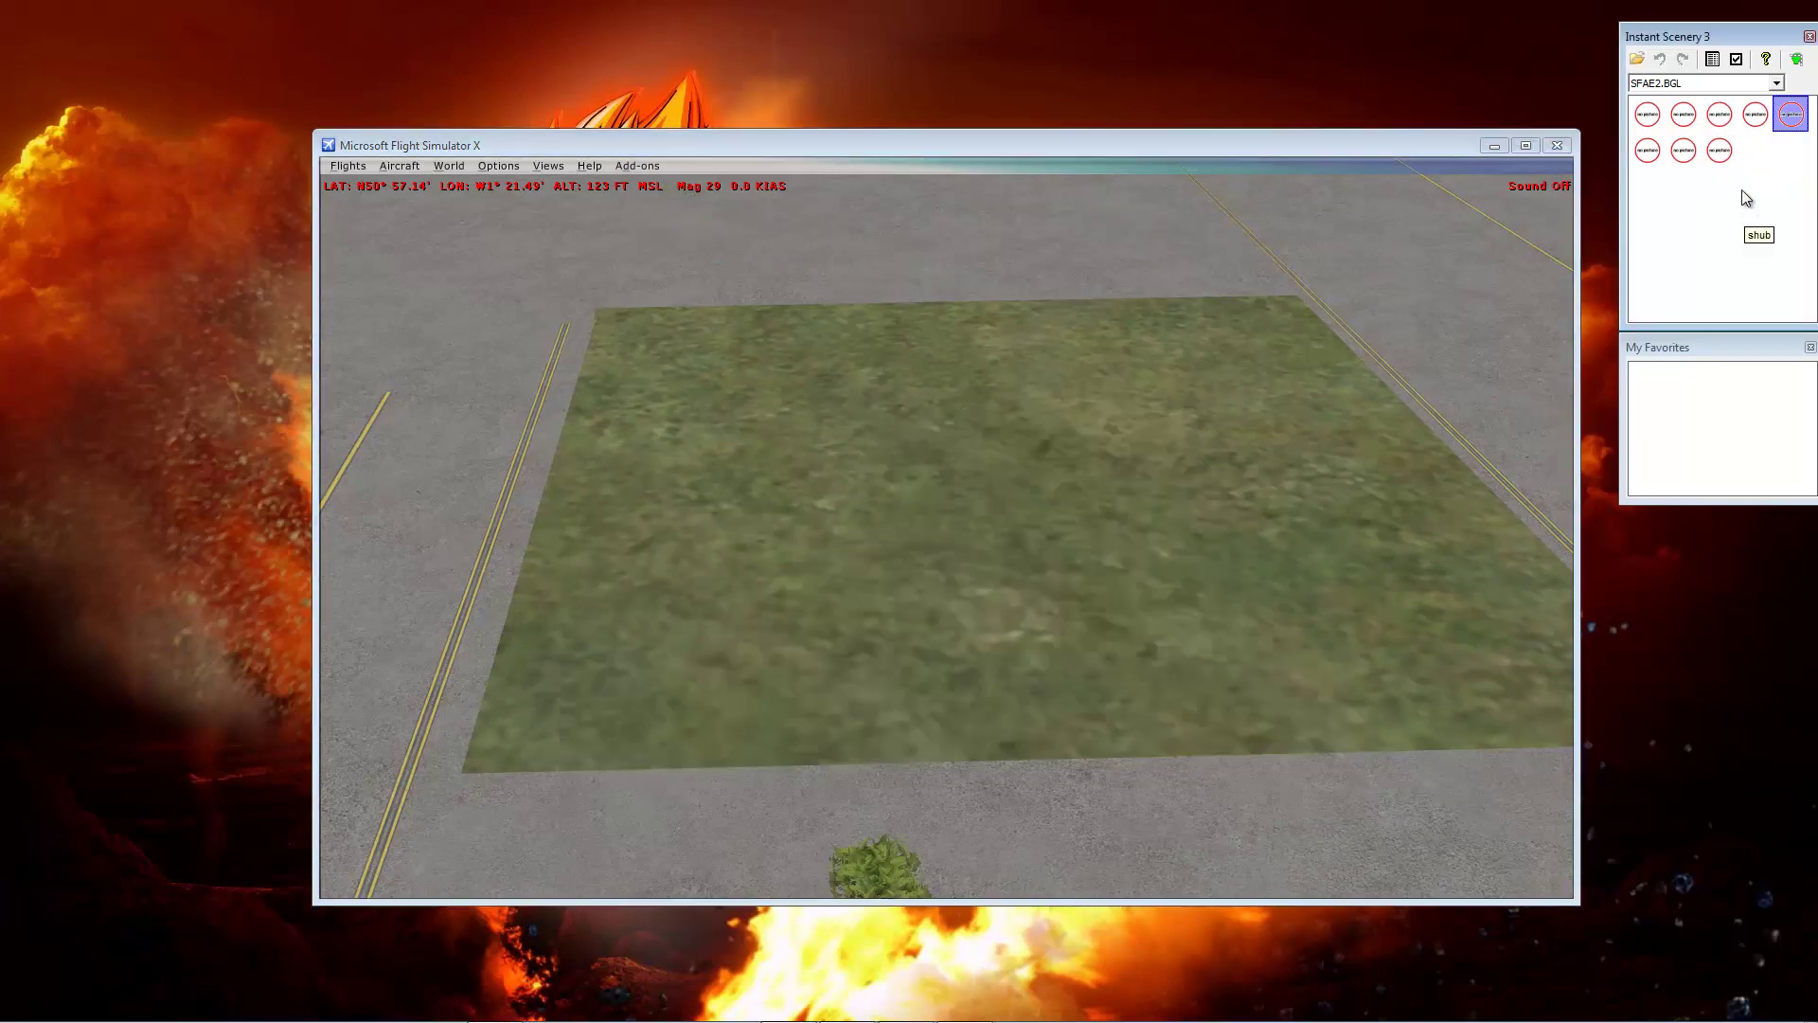
click(1720, 117)
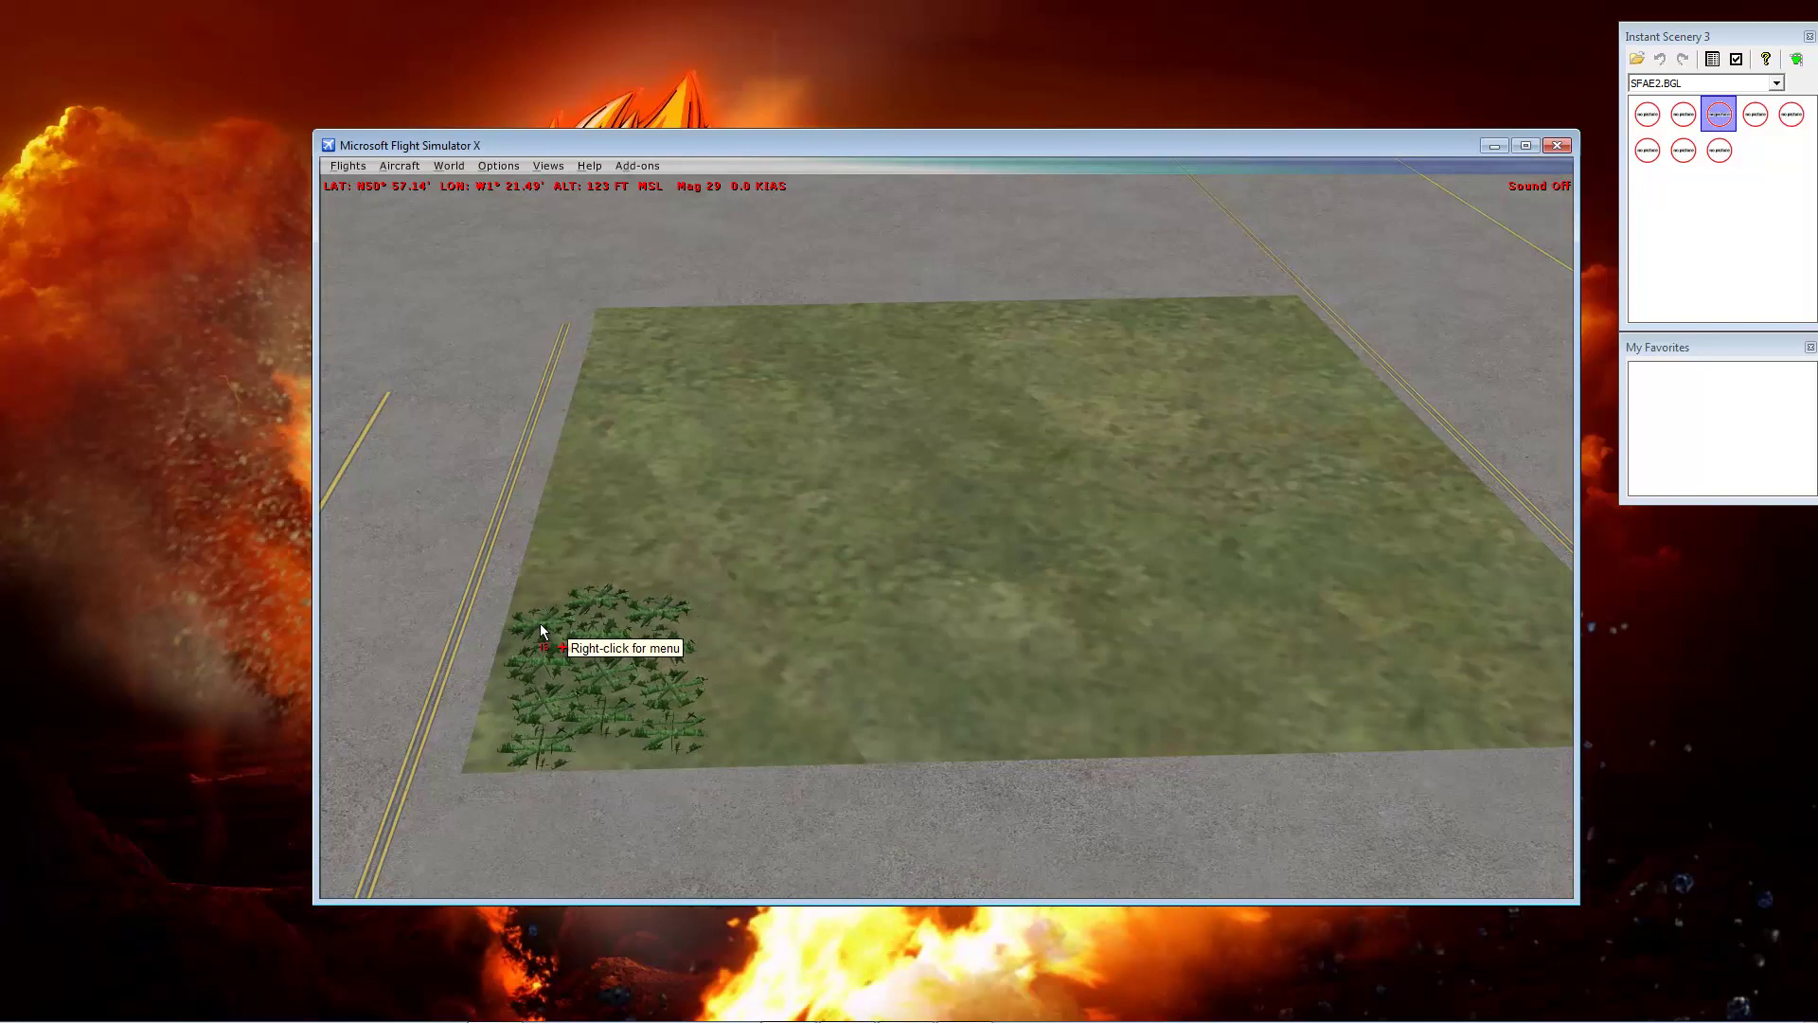
- Add the grass object at the near-left corner of the grass patch, saving it to a new scenery file named sfea2
right_click(541, 625)
click(603, 656)
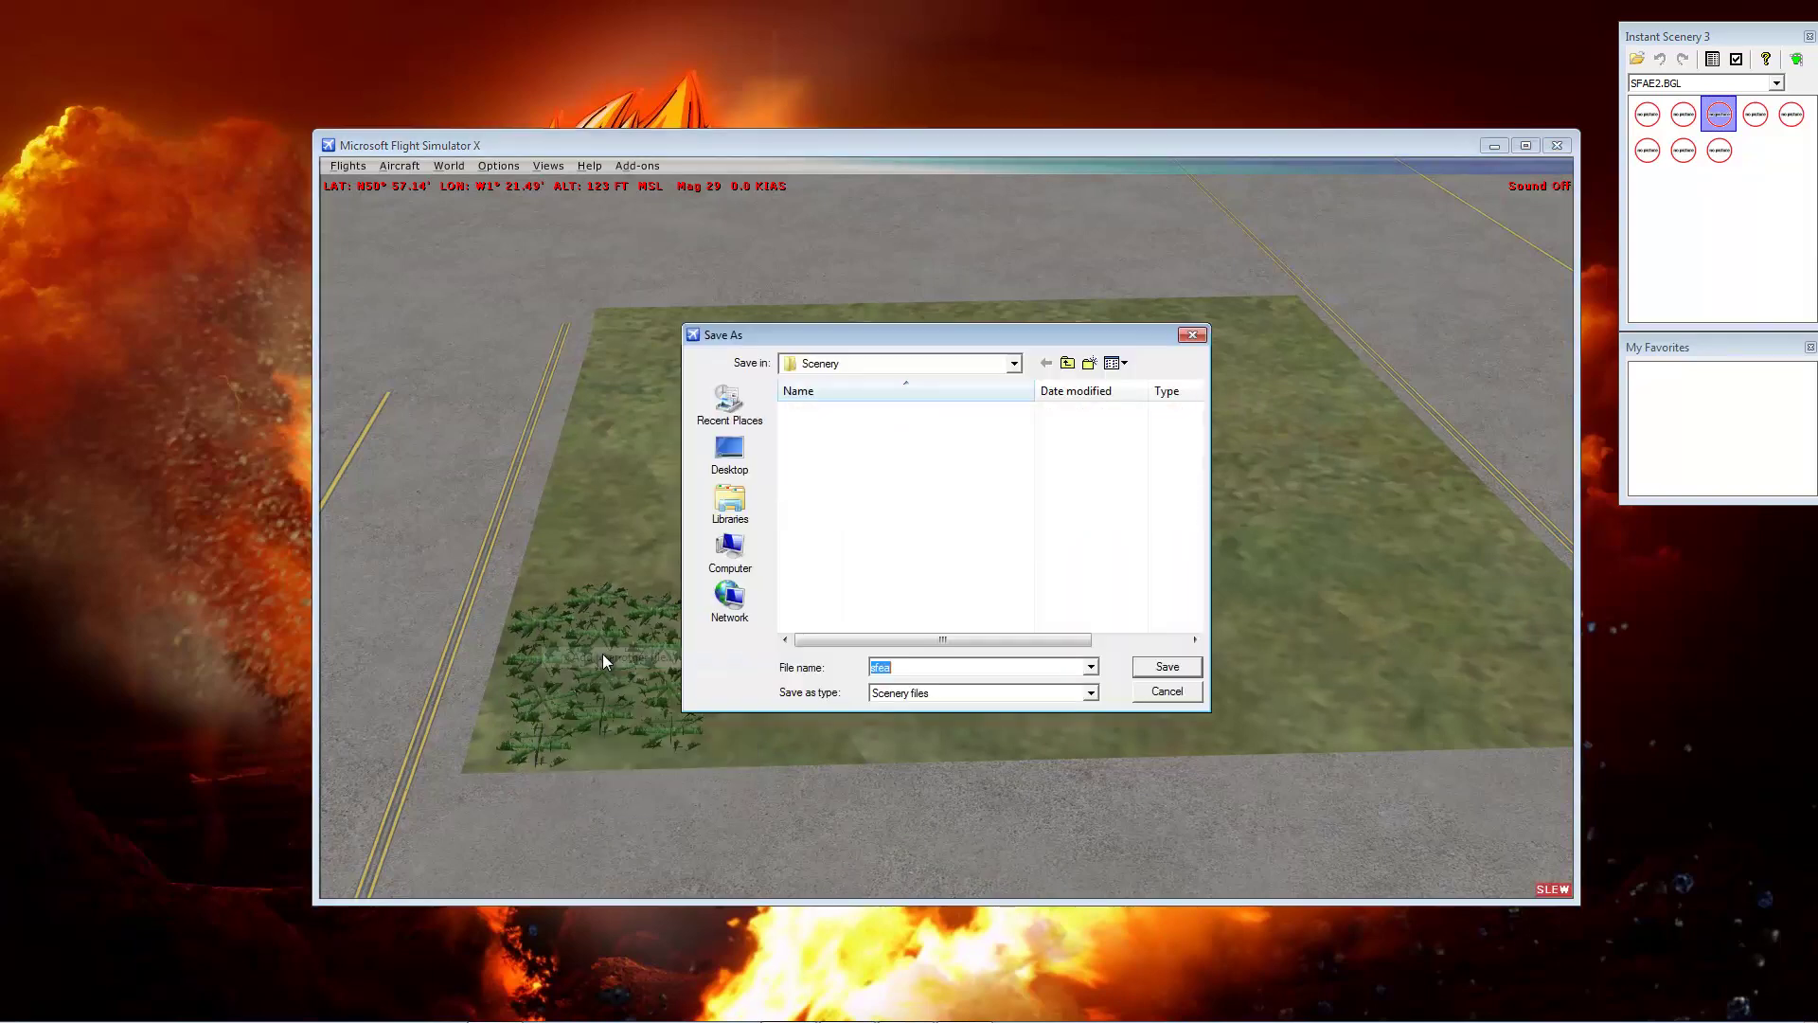
click(908, 665)
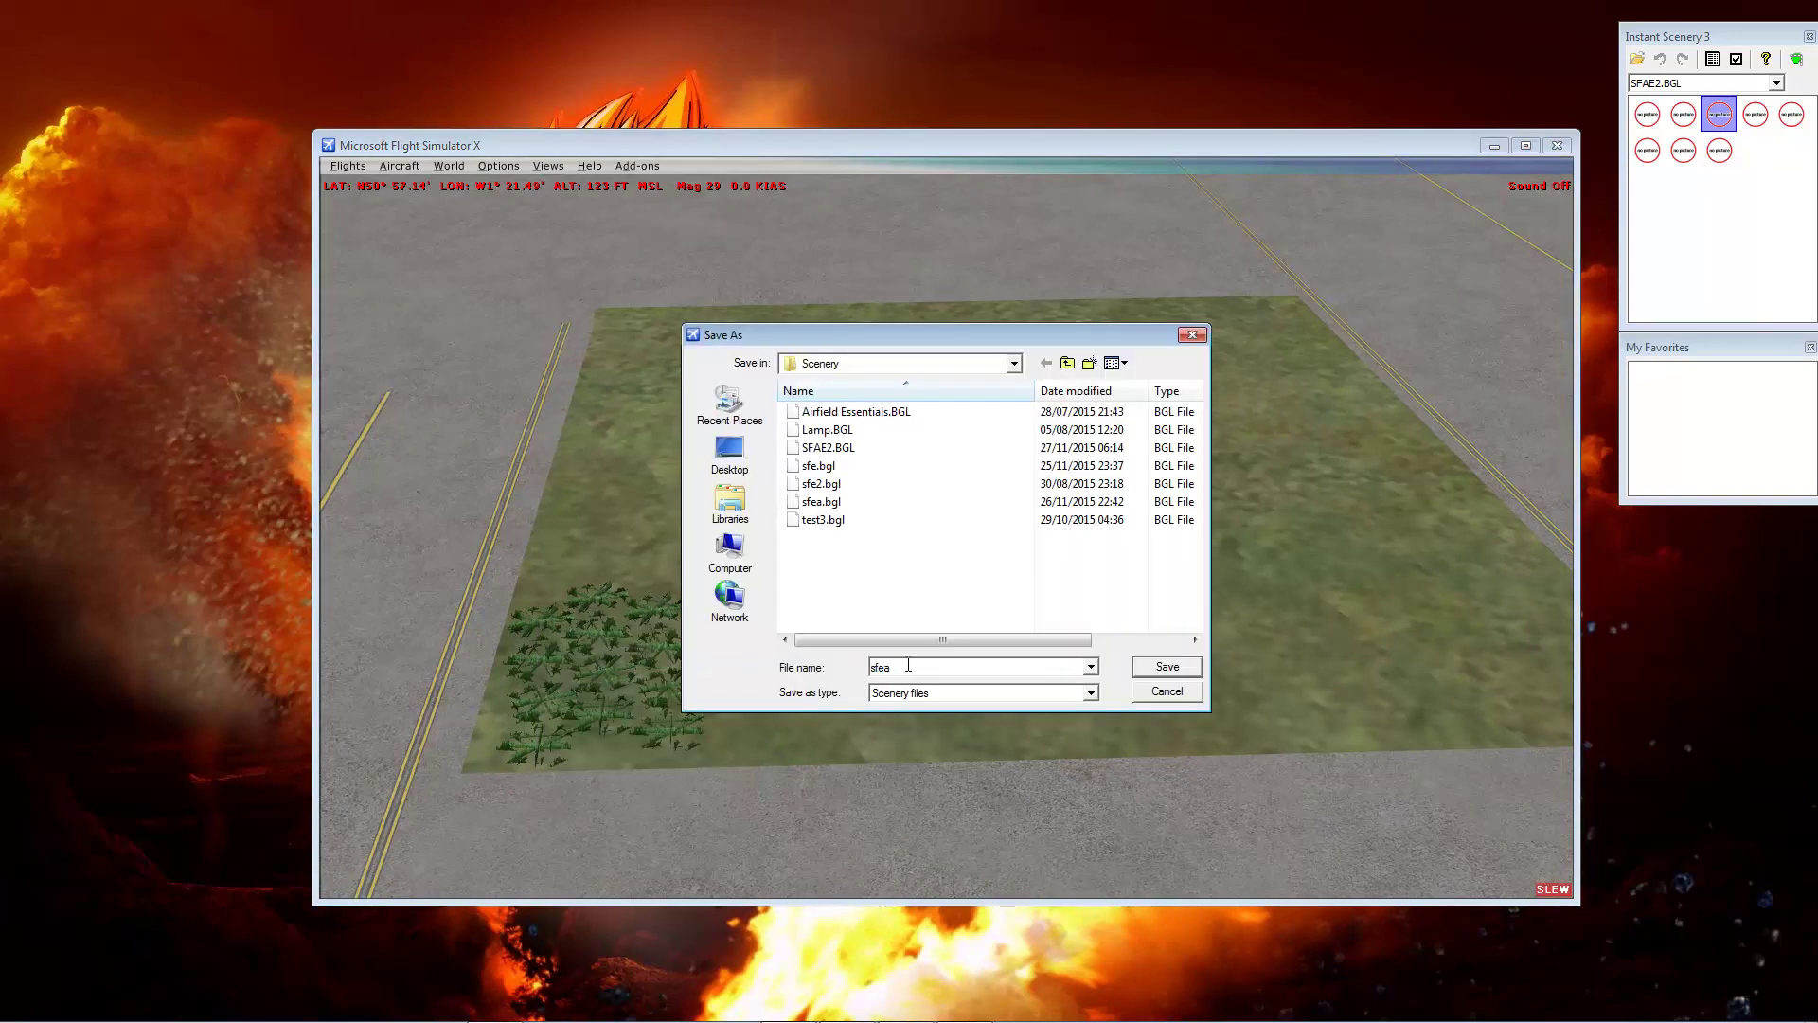
click(1139, 667)
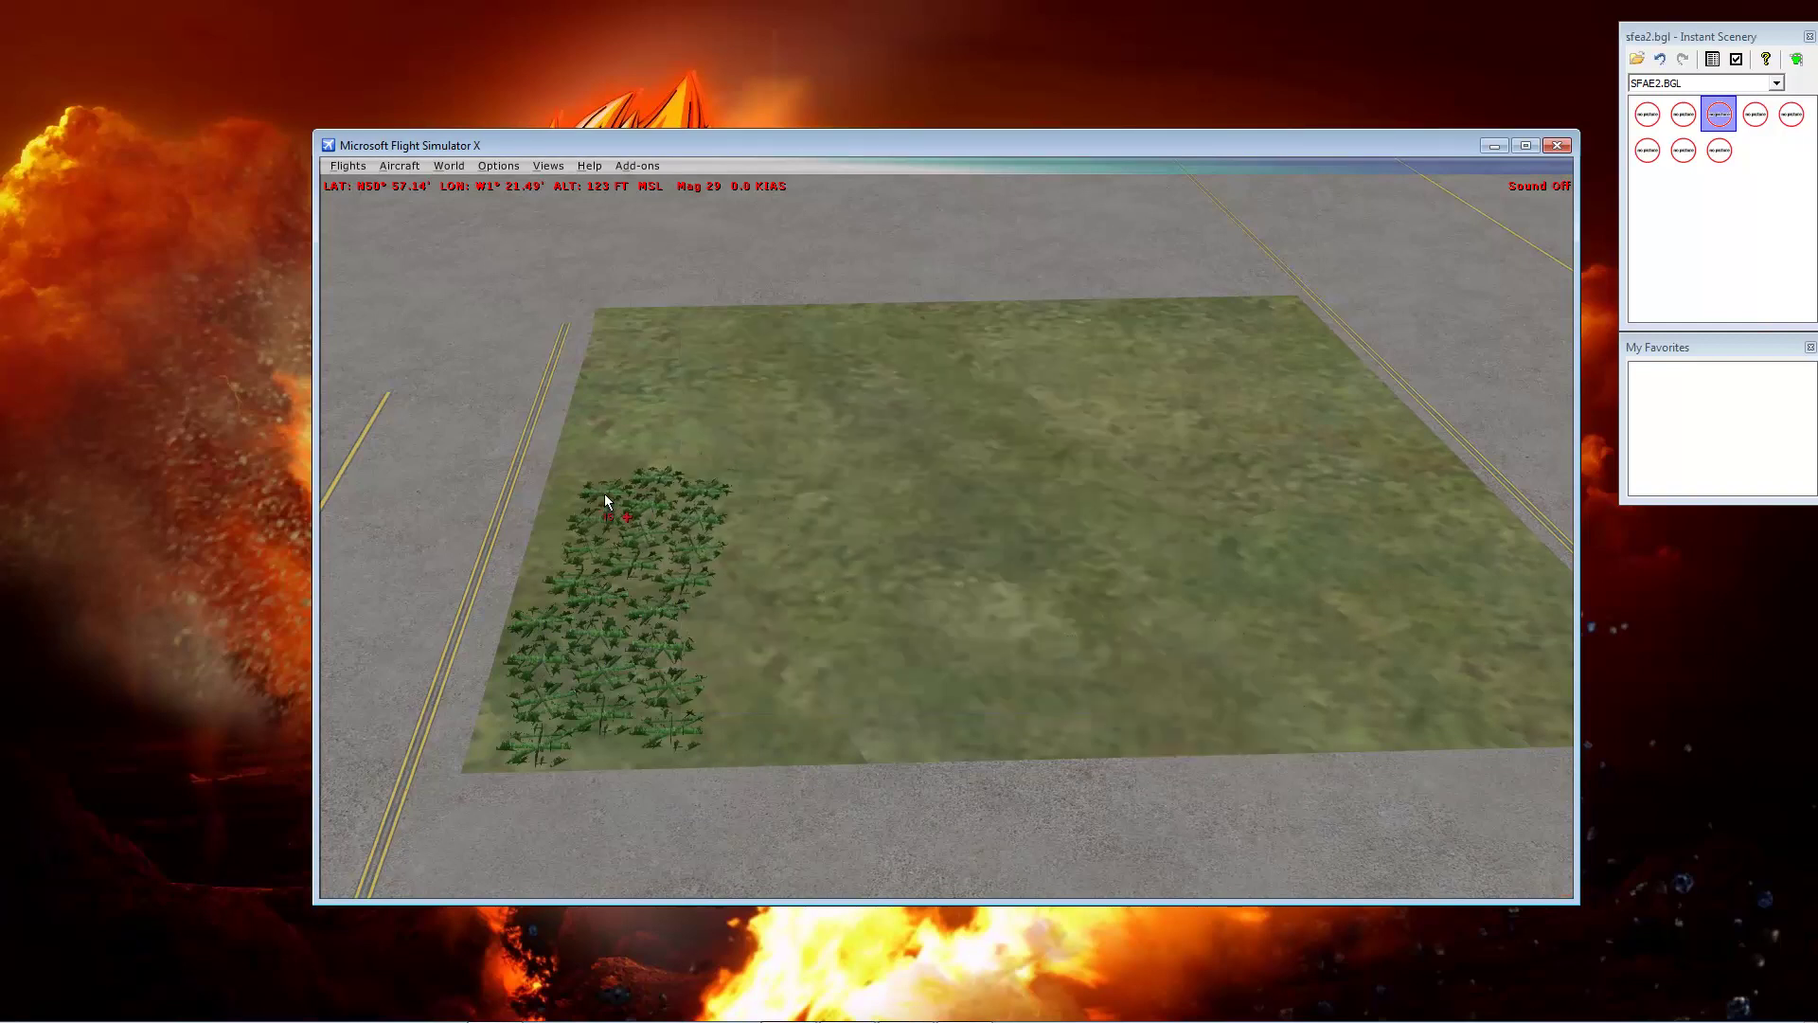
- Position another grass clump farther up the patch's left edge and set the object's heading to 20 in its properties
drag(580, 496, 602, 405)
right_click(602, 405)
click(668, 484)
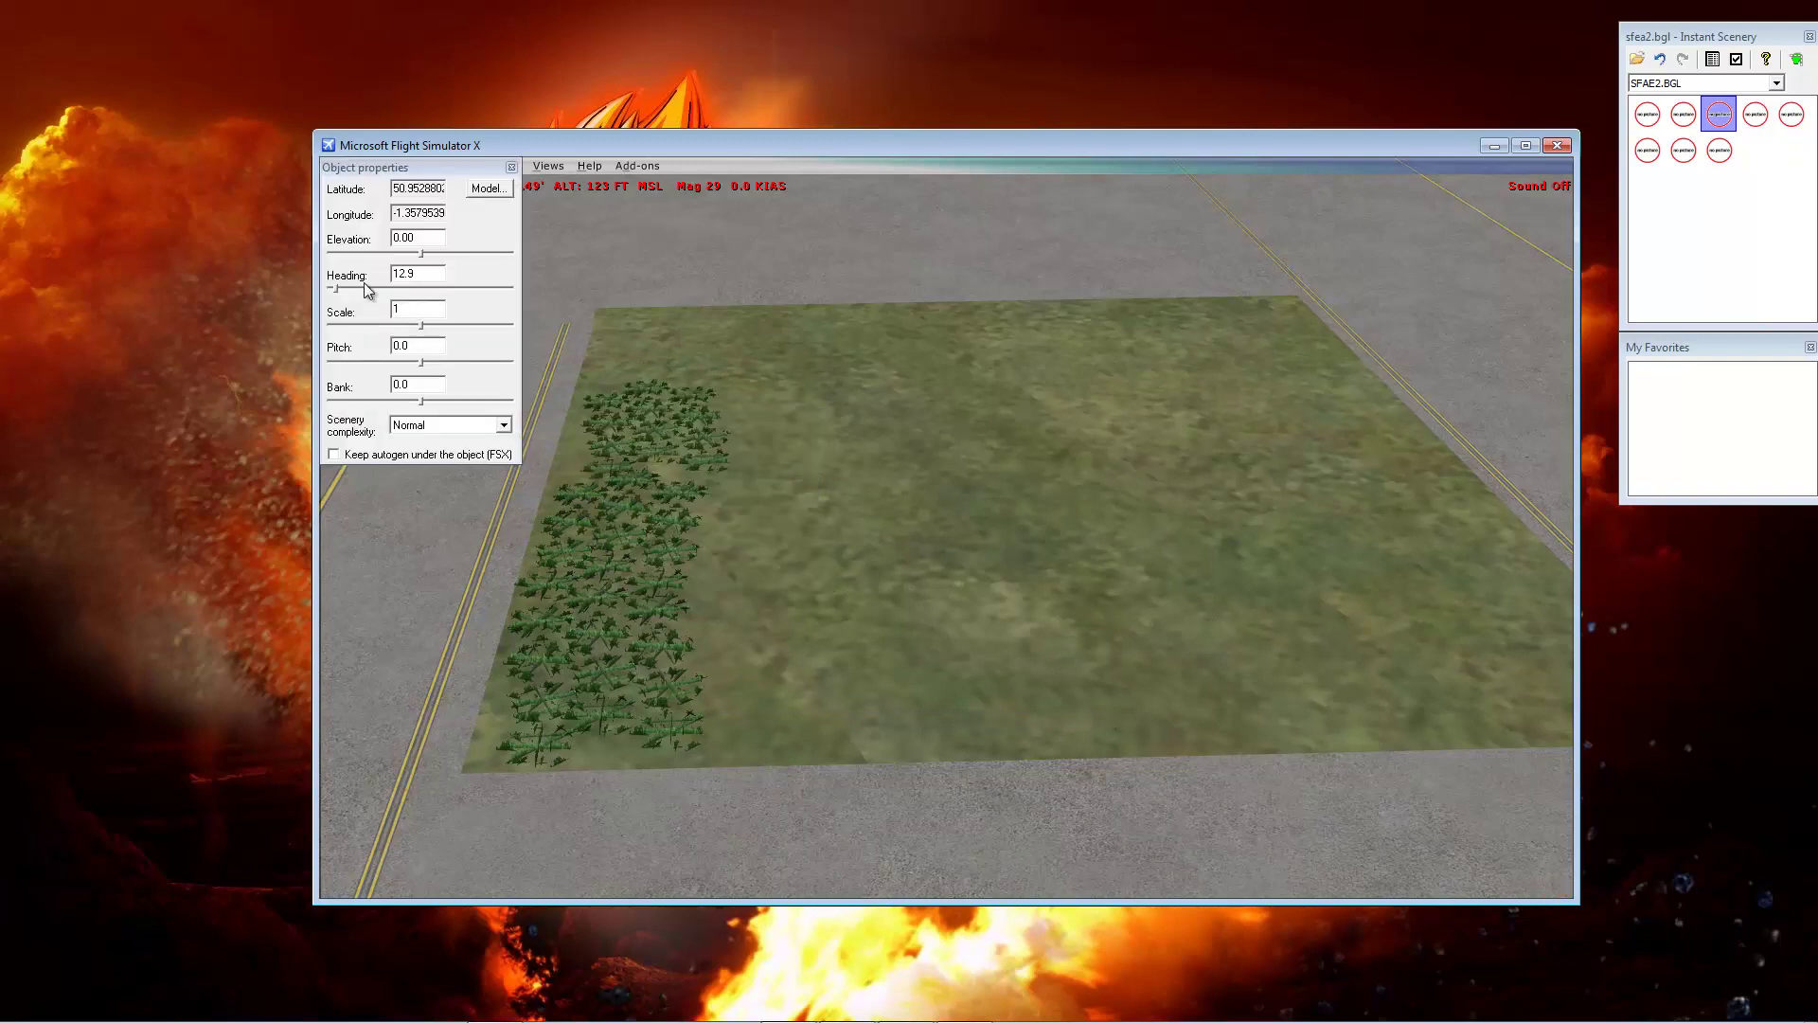
mouse_move(343, 287)
mouse_down()
mouse_move(366, 288)
mouse_move(339, 290)
mouse_up()
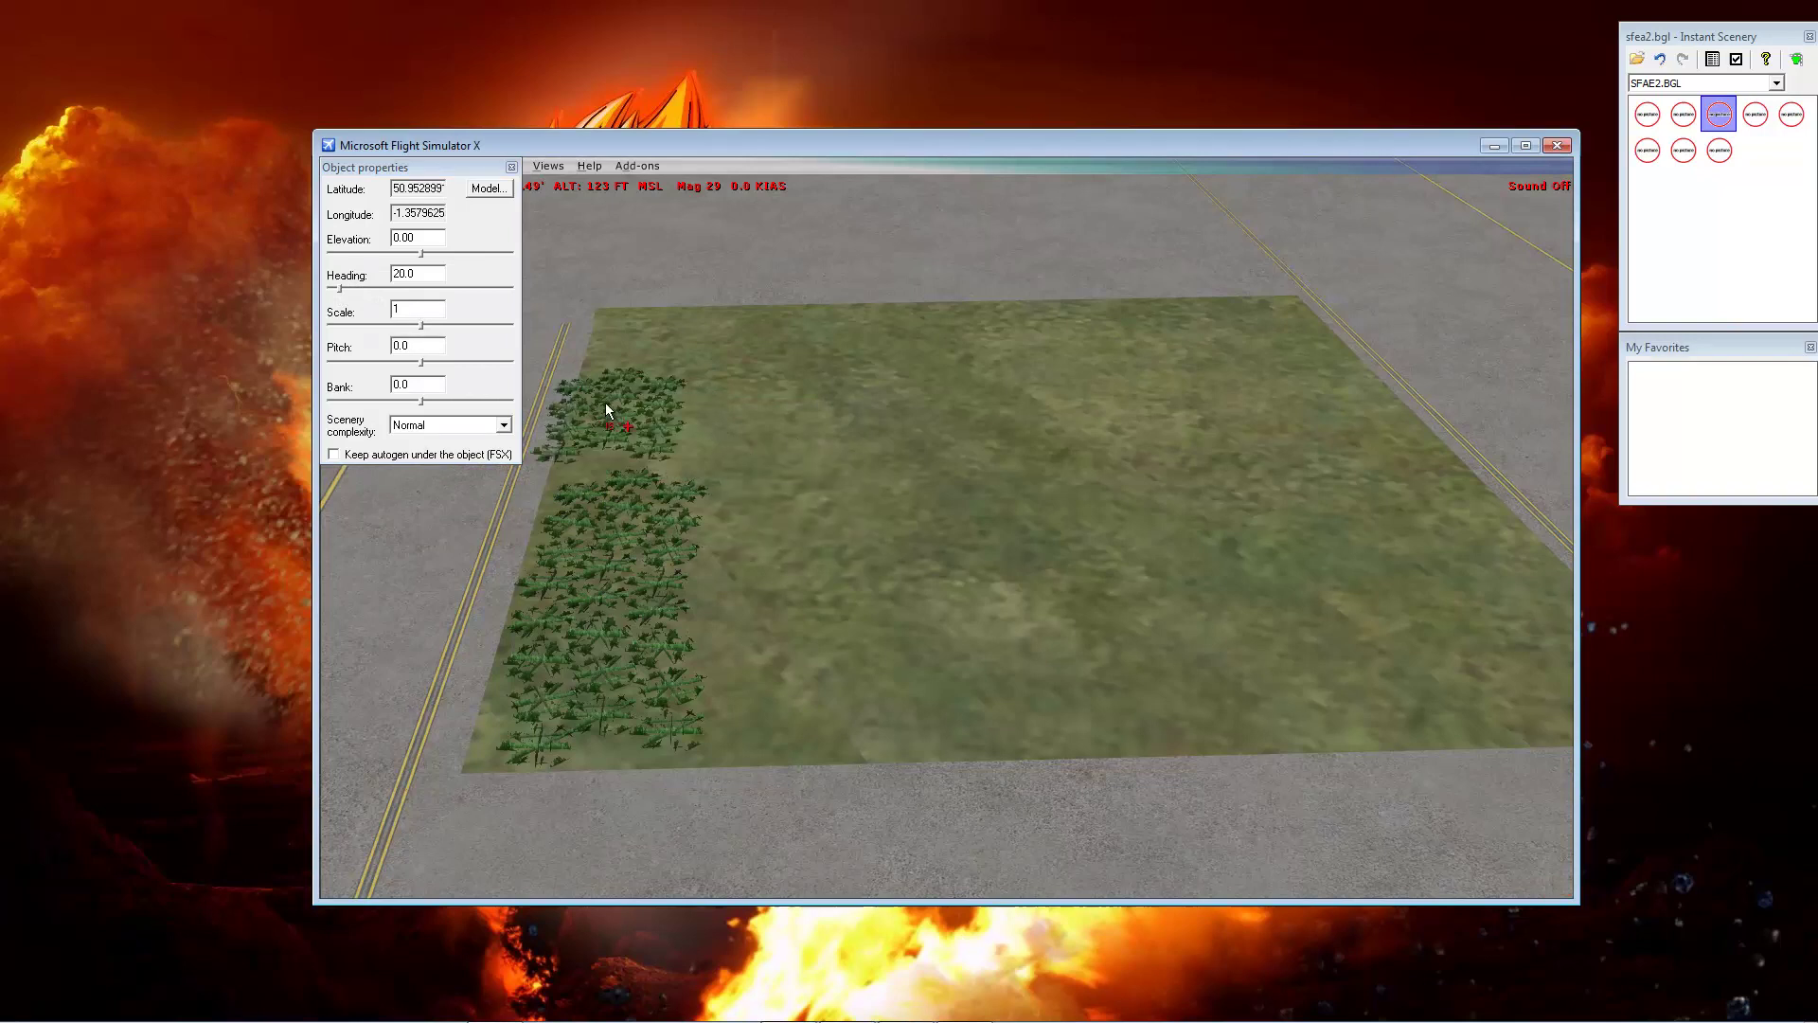
- Add more grass clumps to sfea2.bgl in adjoining columns to cover the left half of the patch, and close Instant Scenery
drag(604, 403, 820, 368)
right_click(813, 367)
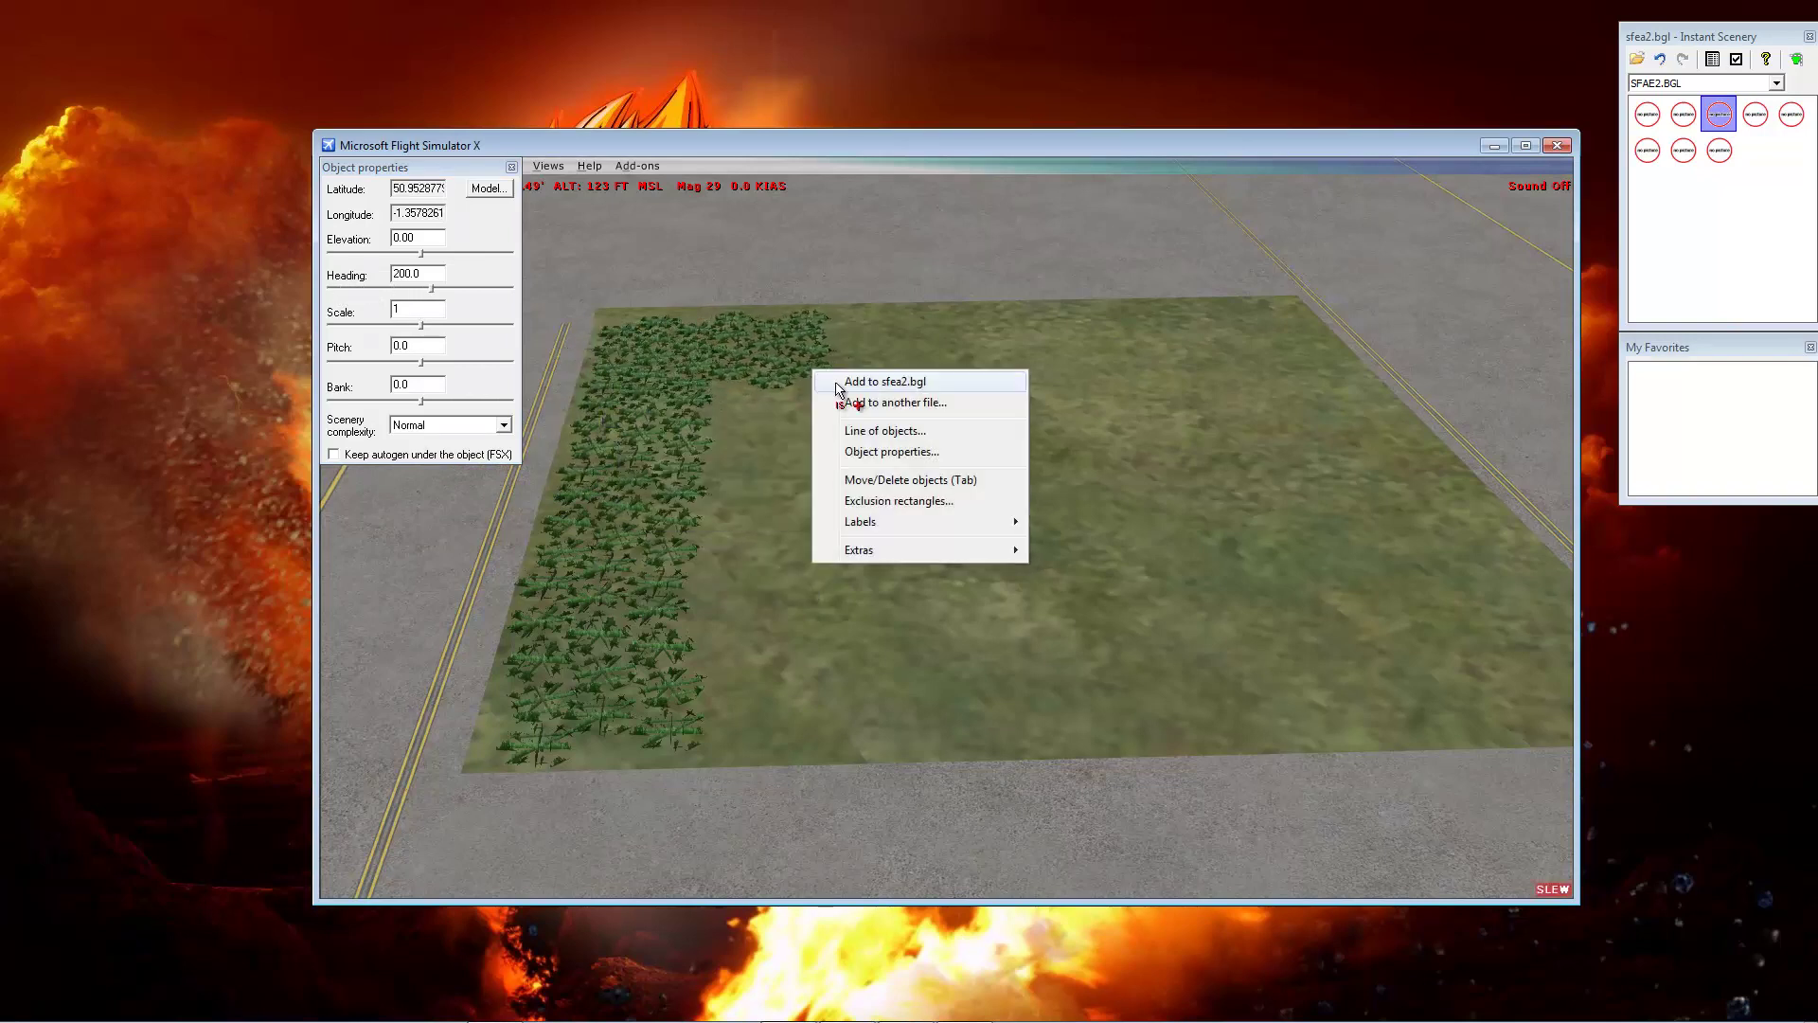
click(835, 381)
mouse_move(820, 451)
mouse_down()
mouse_move(805, 691)
mouse_move(840, 710)
mouse_up()
right_click(839, 710)
click(864, 719)
scroll(930, 674, up, 18)
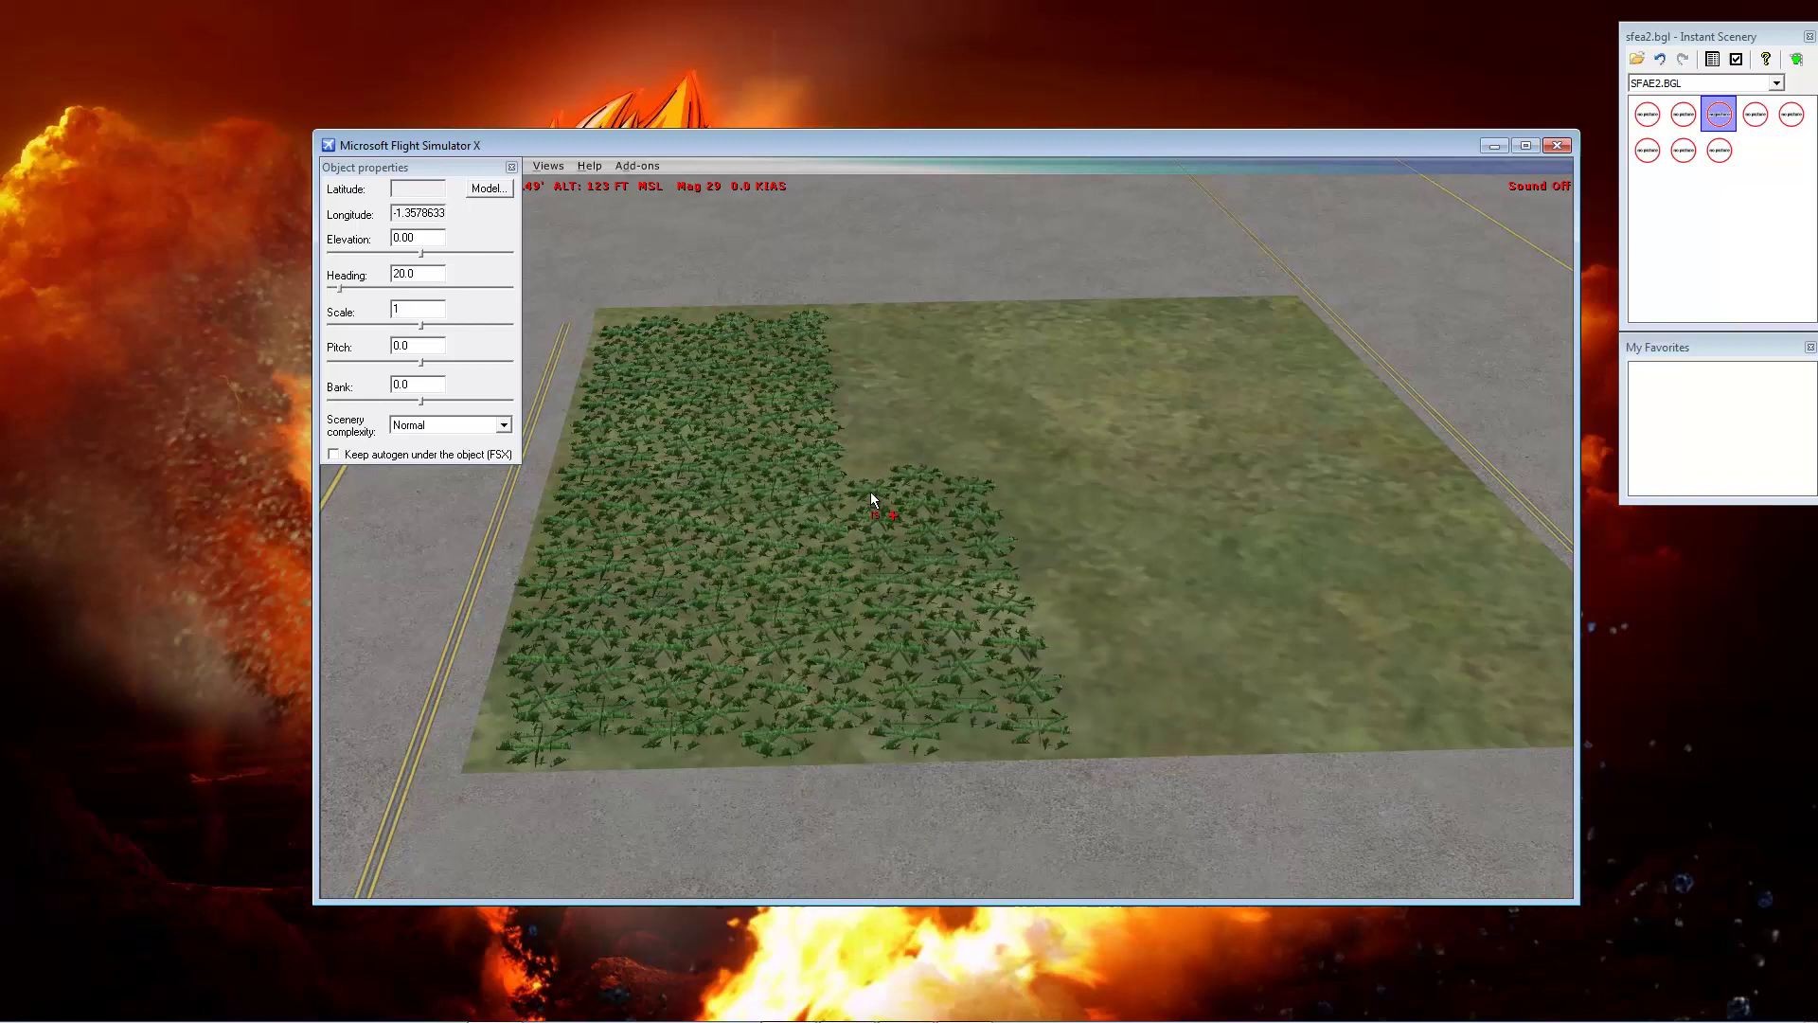
right_click(862, 407)
click(909, 415)
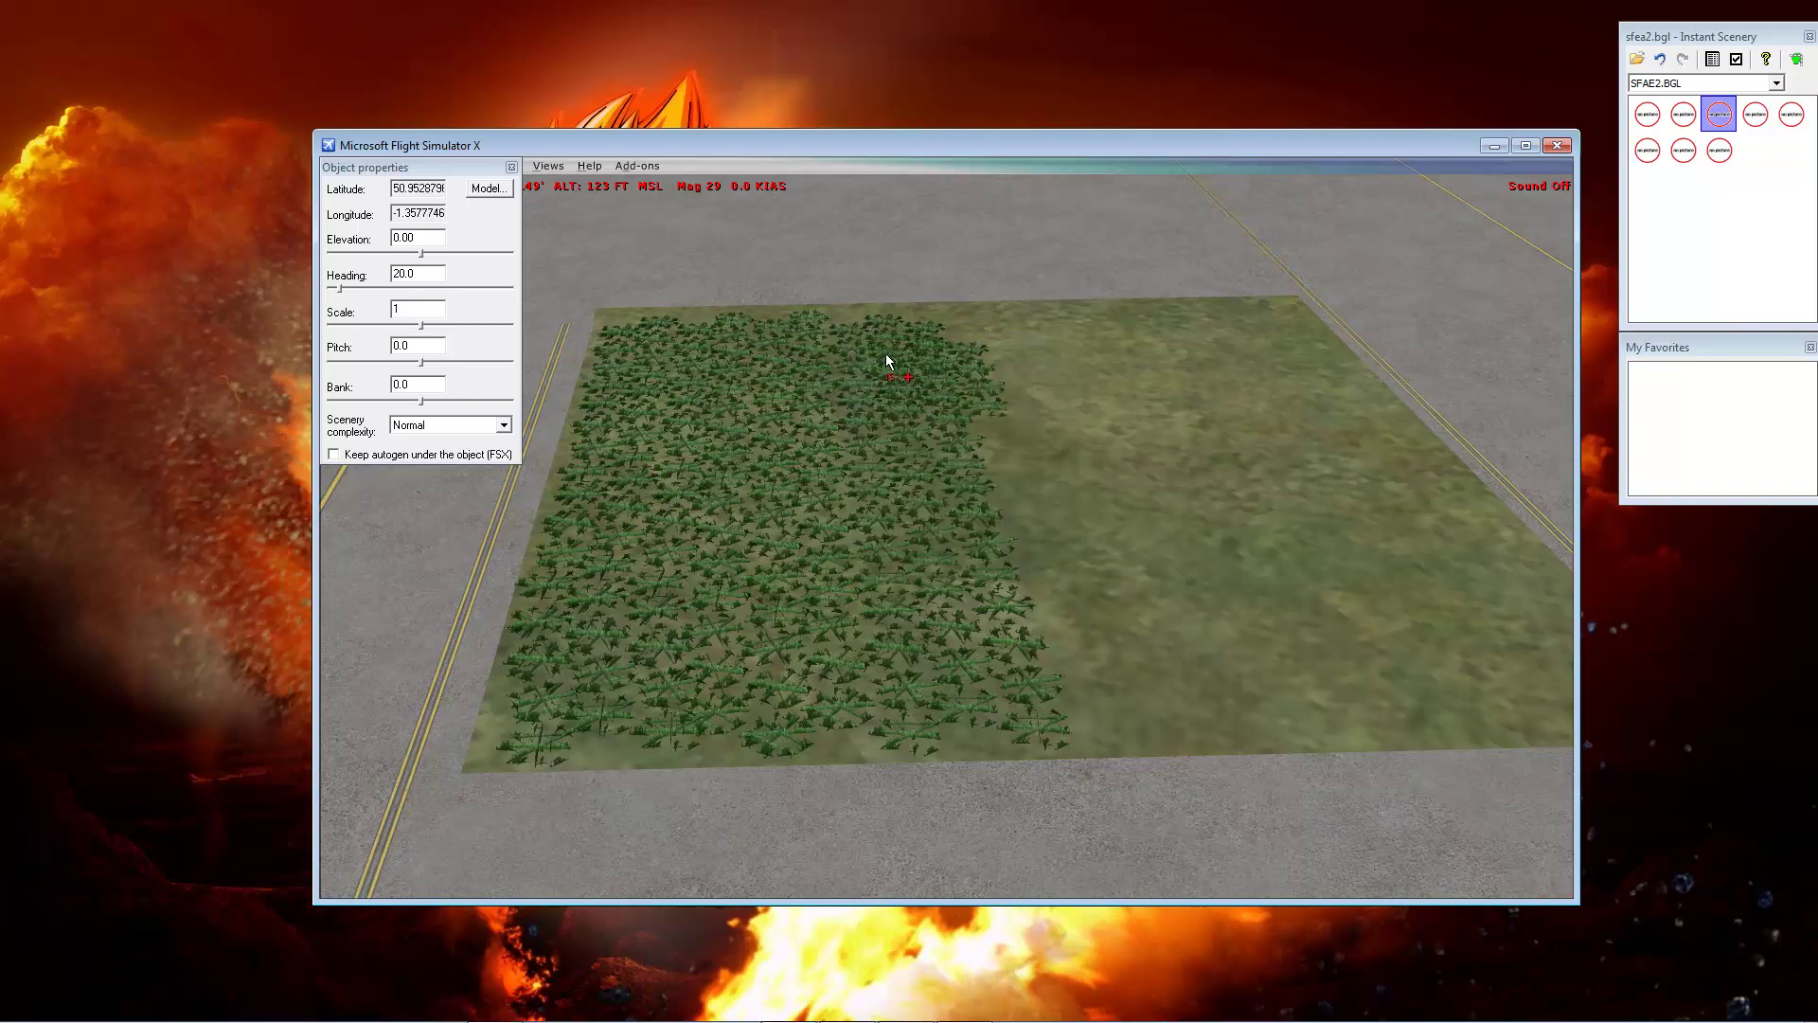
click(1807, 38)
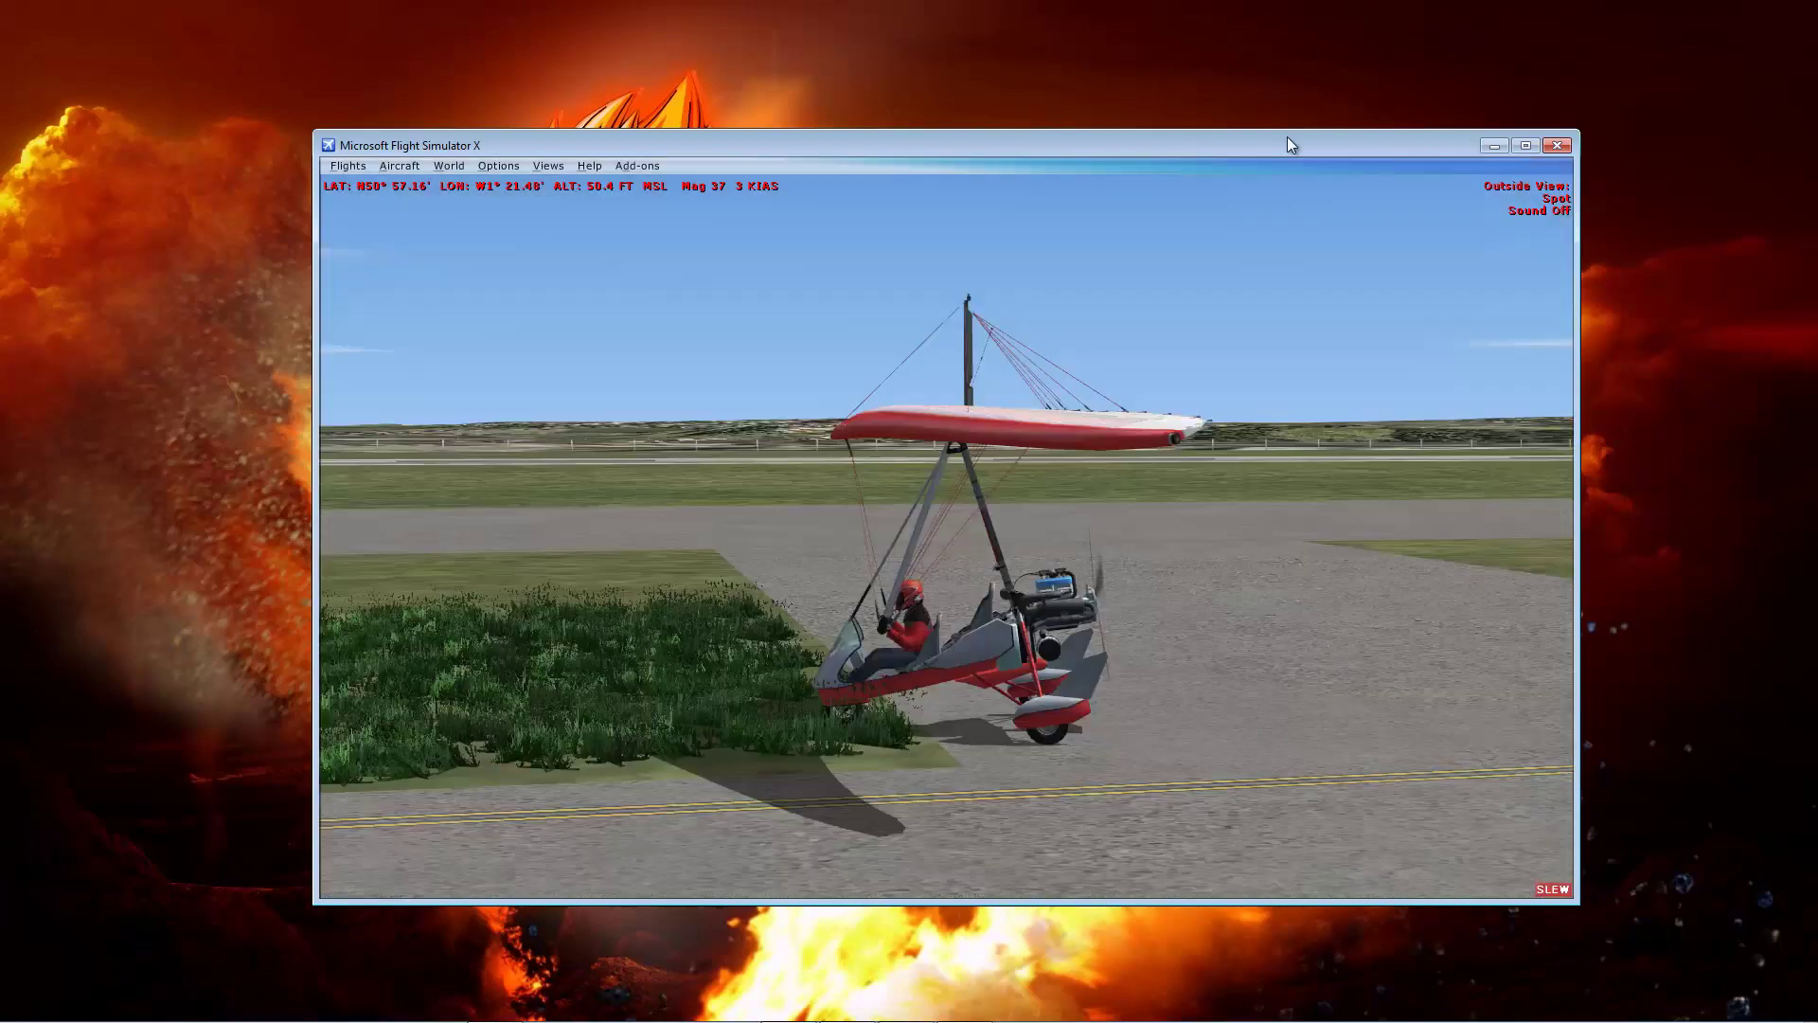
- Slew the aircraft into the planted grass, examine the grass from ground-level and raised outside views, and exit the simulator
key(y)
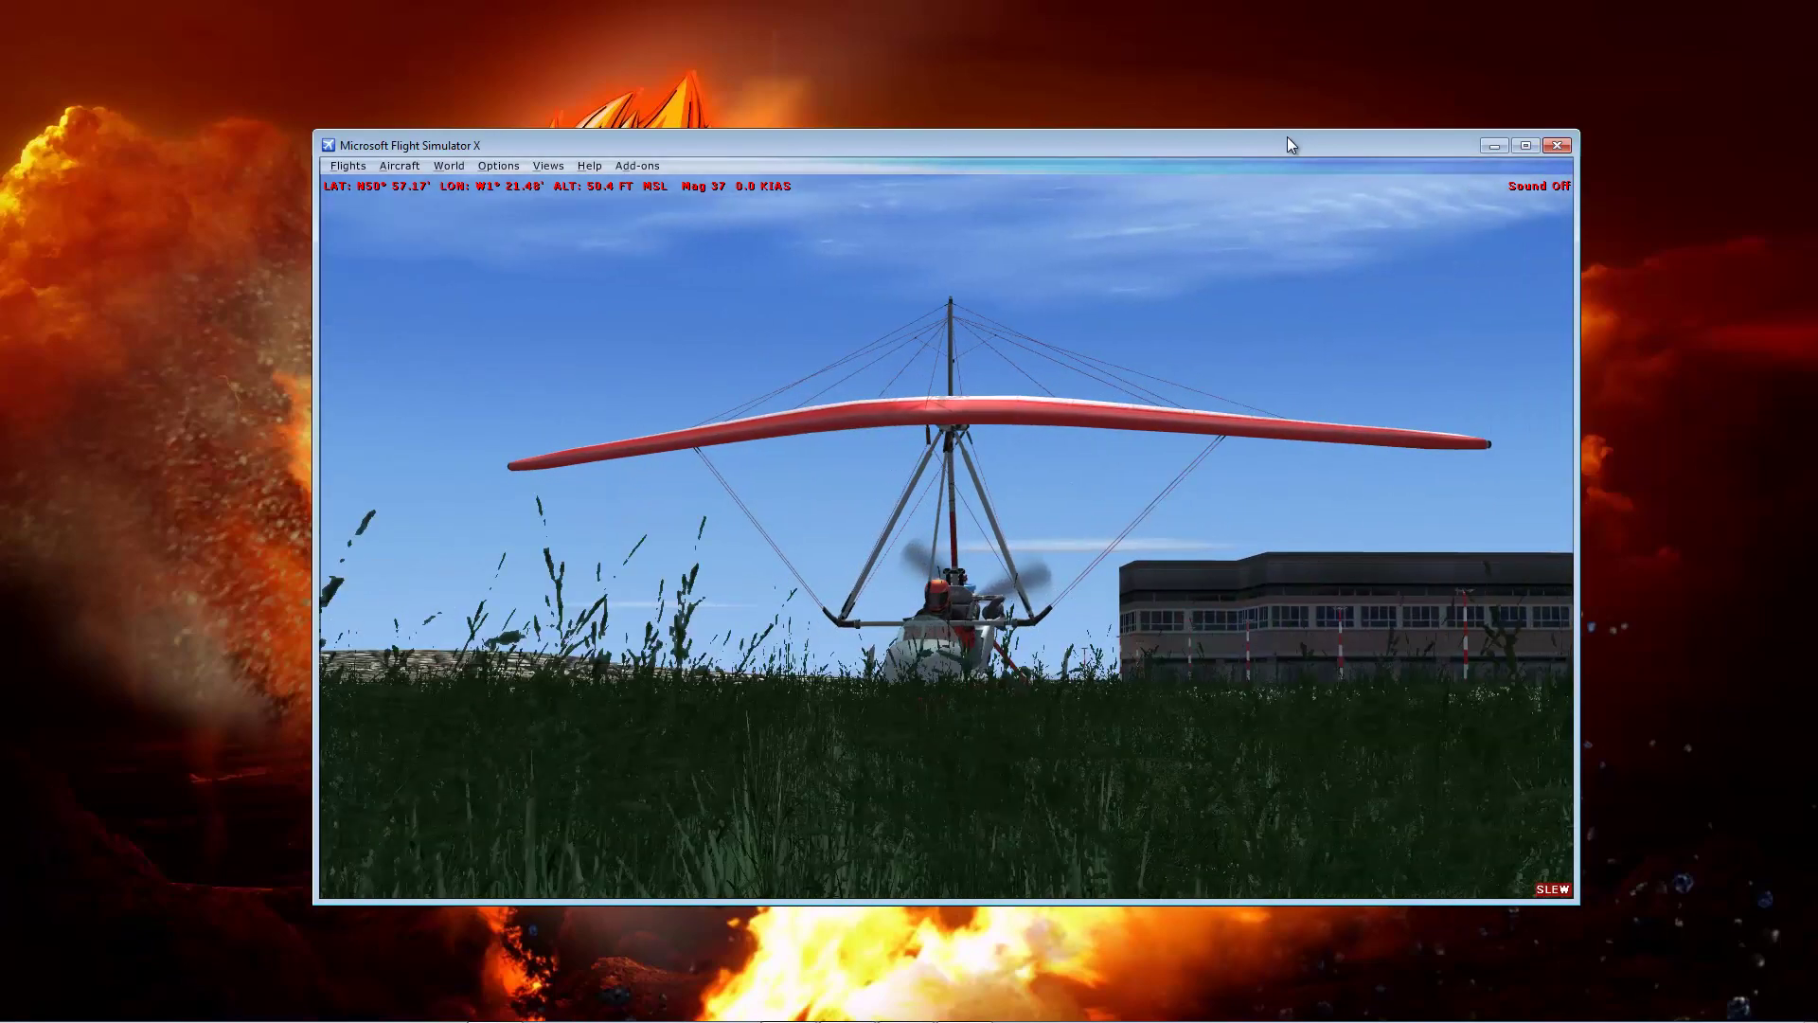
key(y)
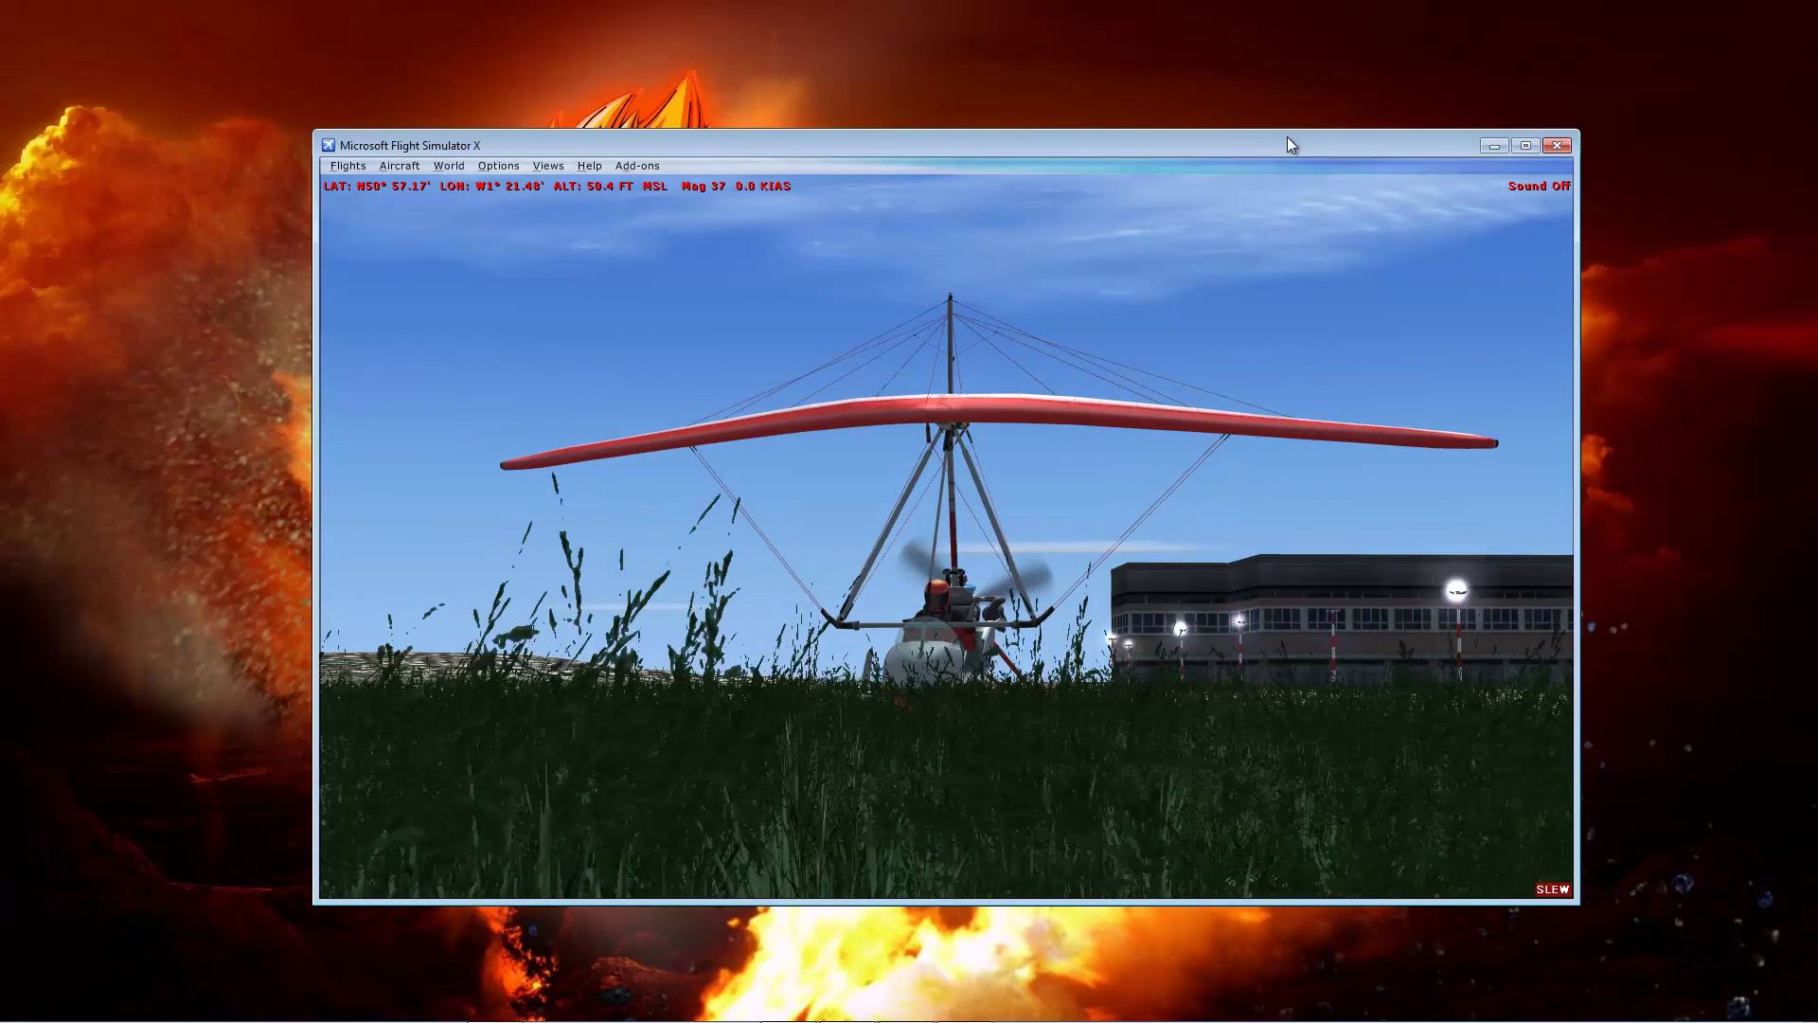
key(y)
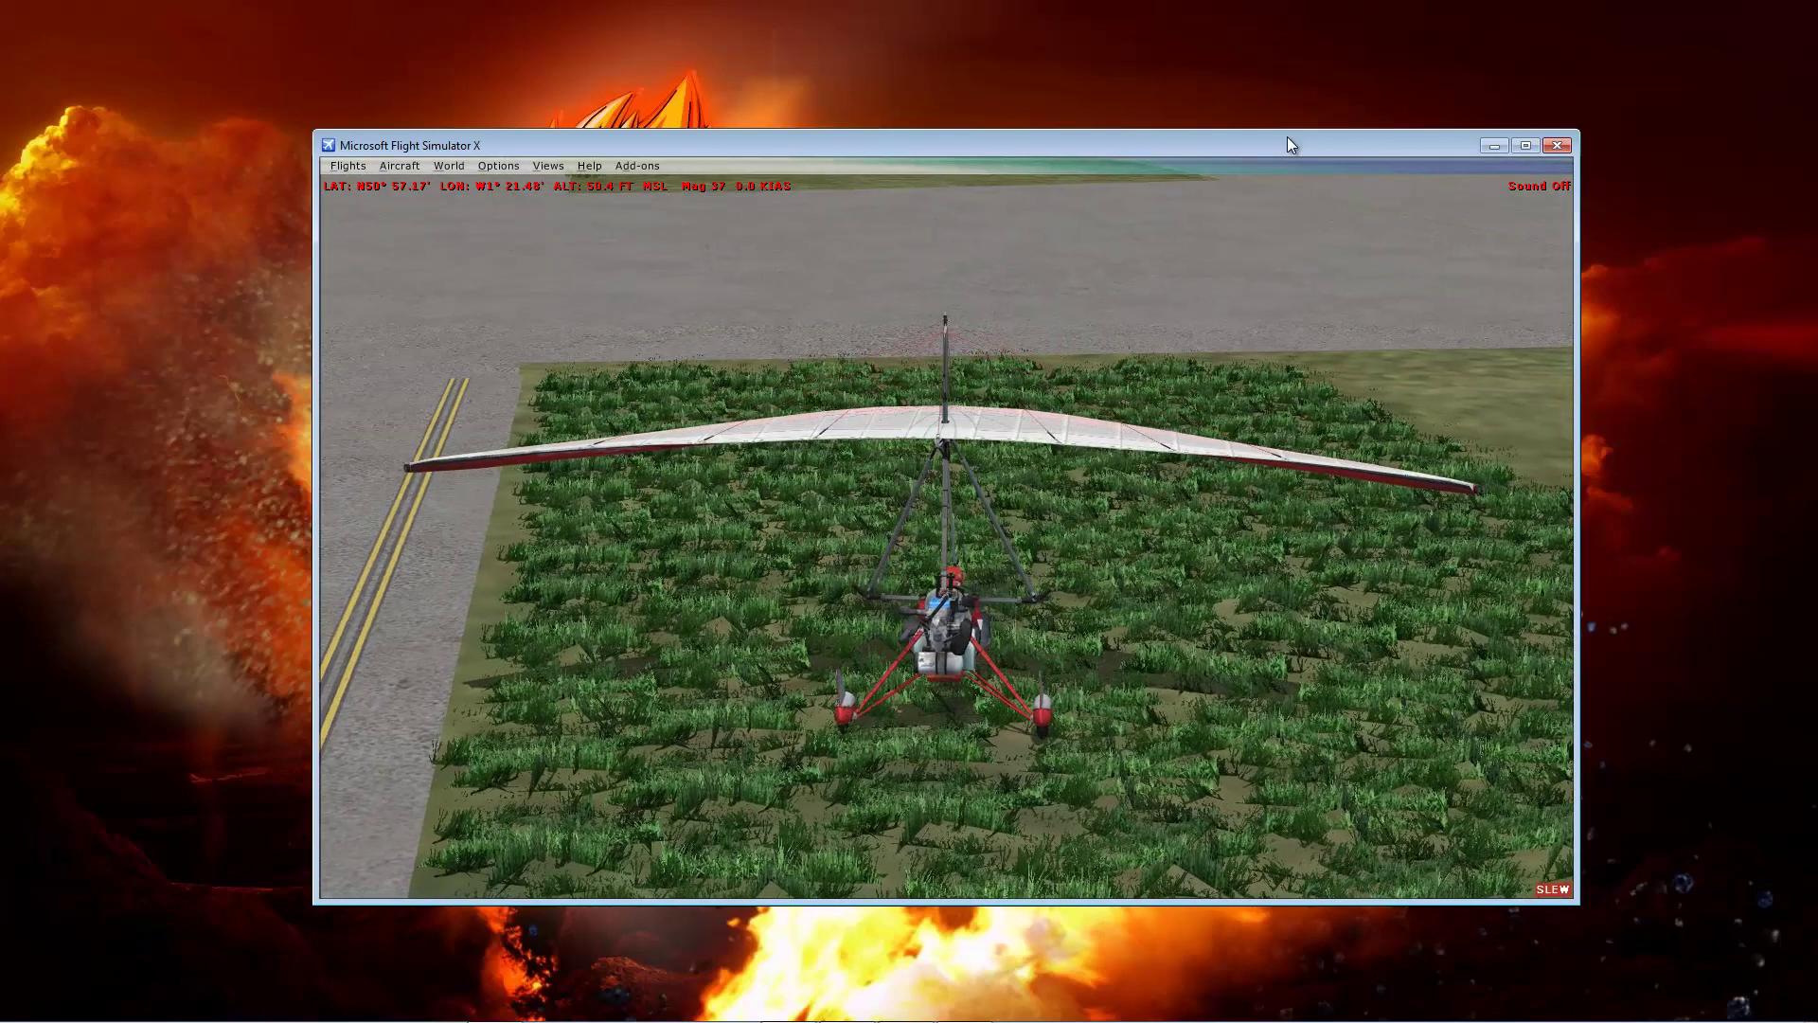
key(y)
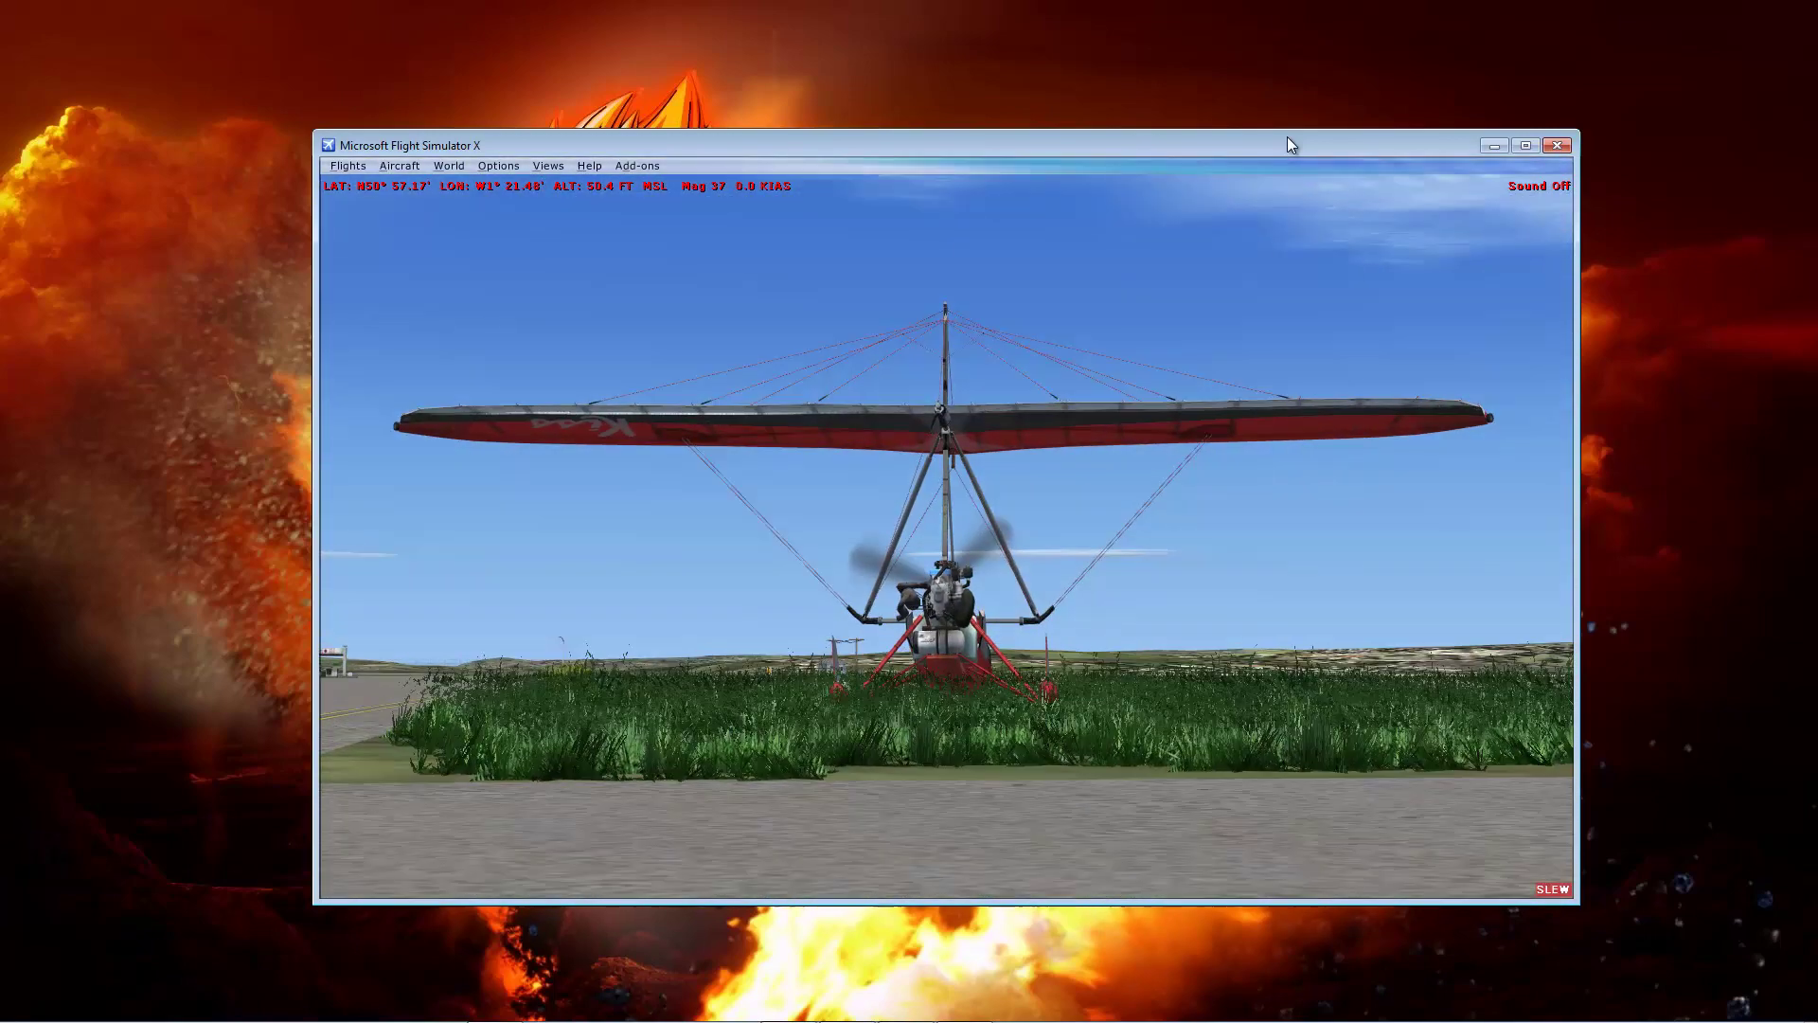
key(y)
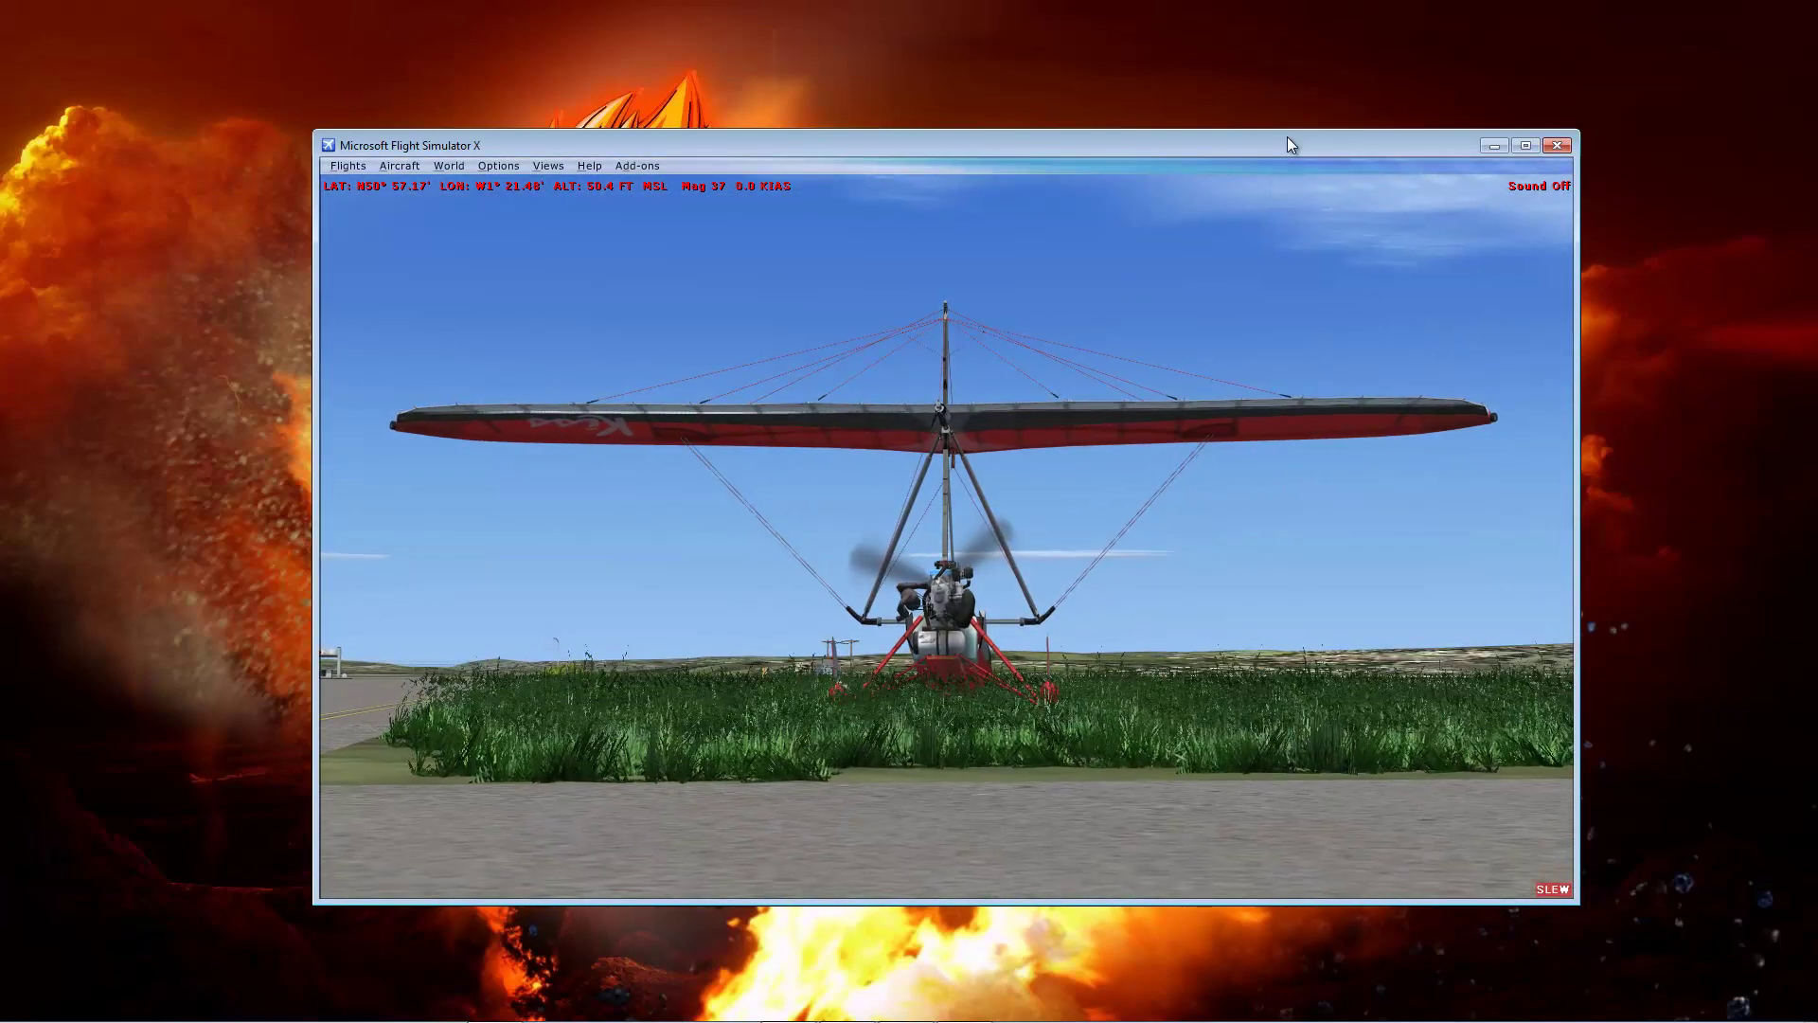
key(shift+BackSpace)
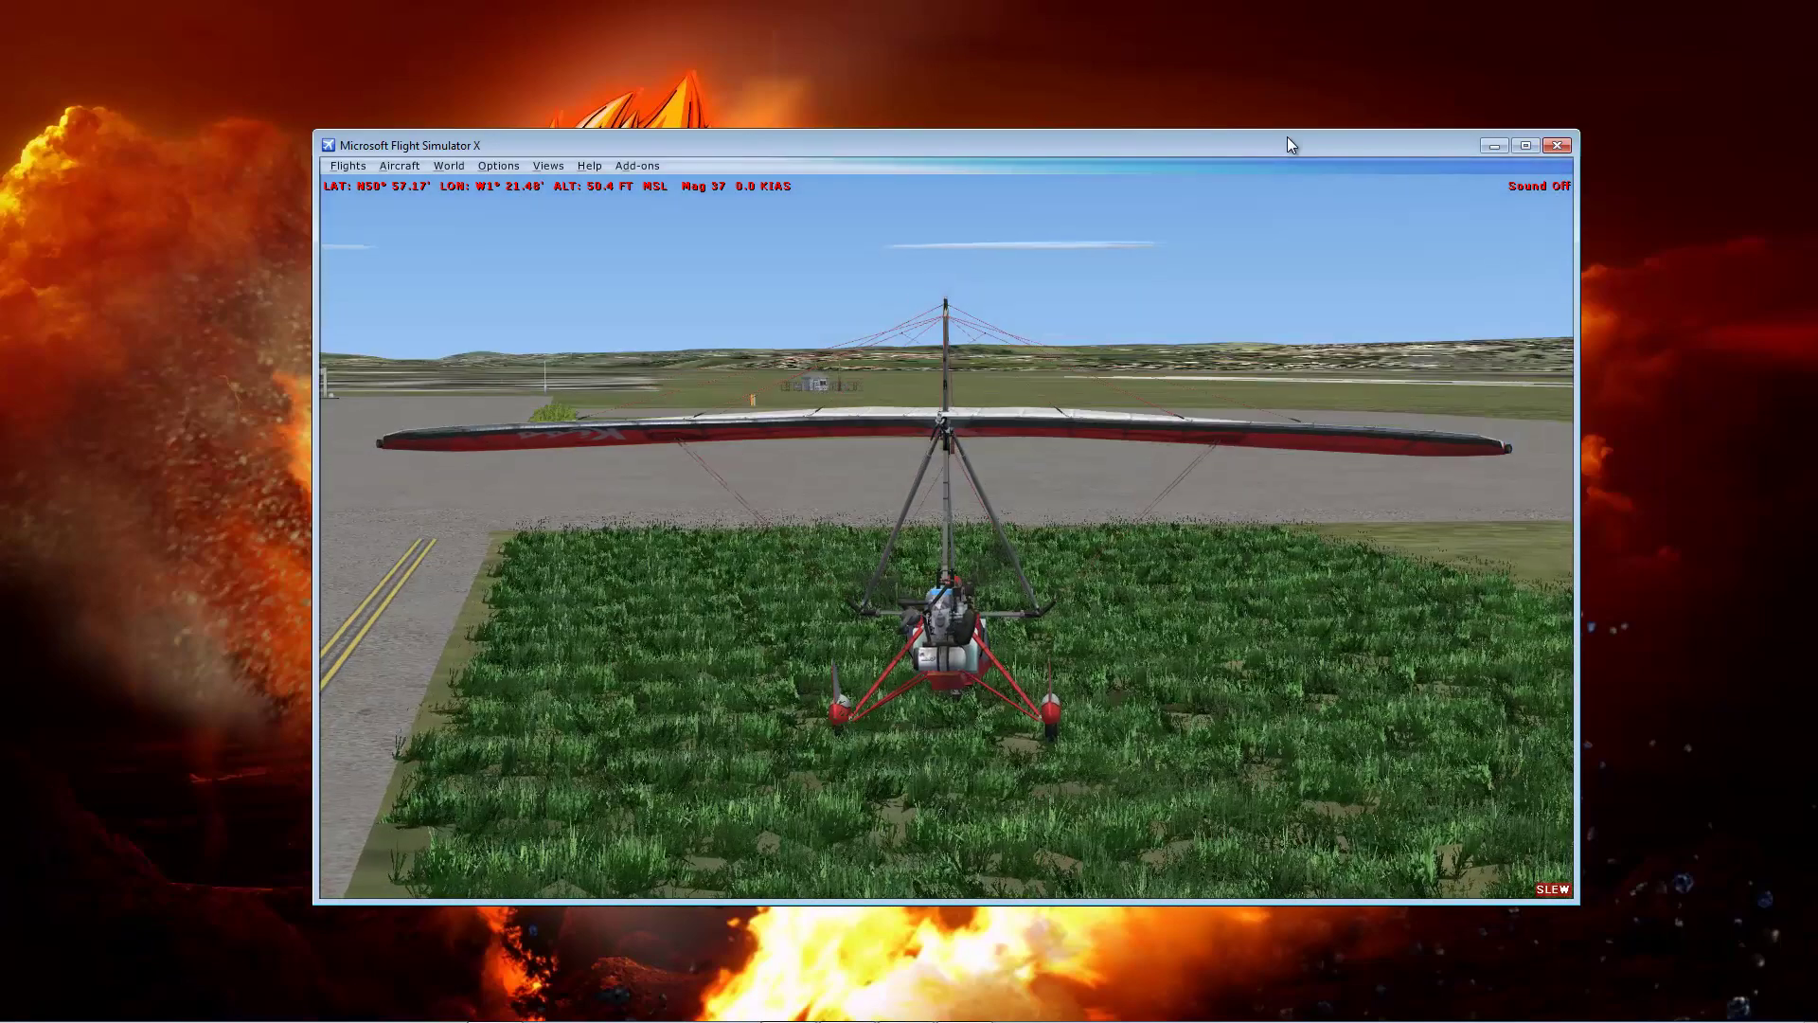
key(y)
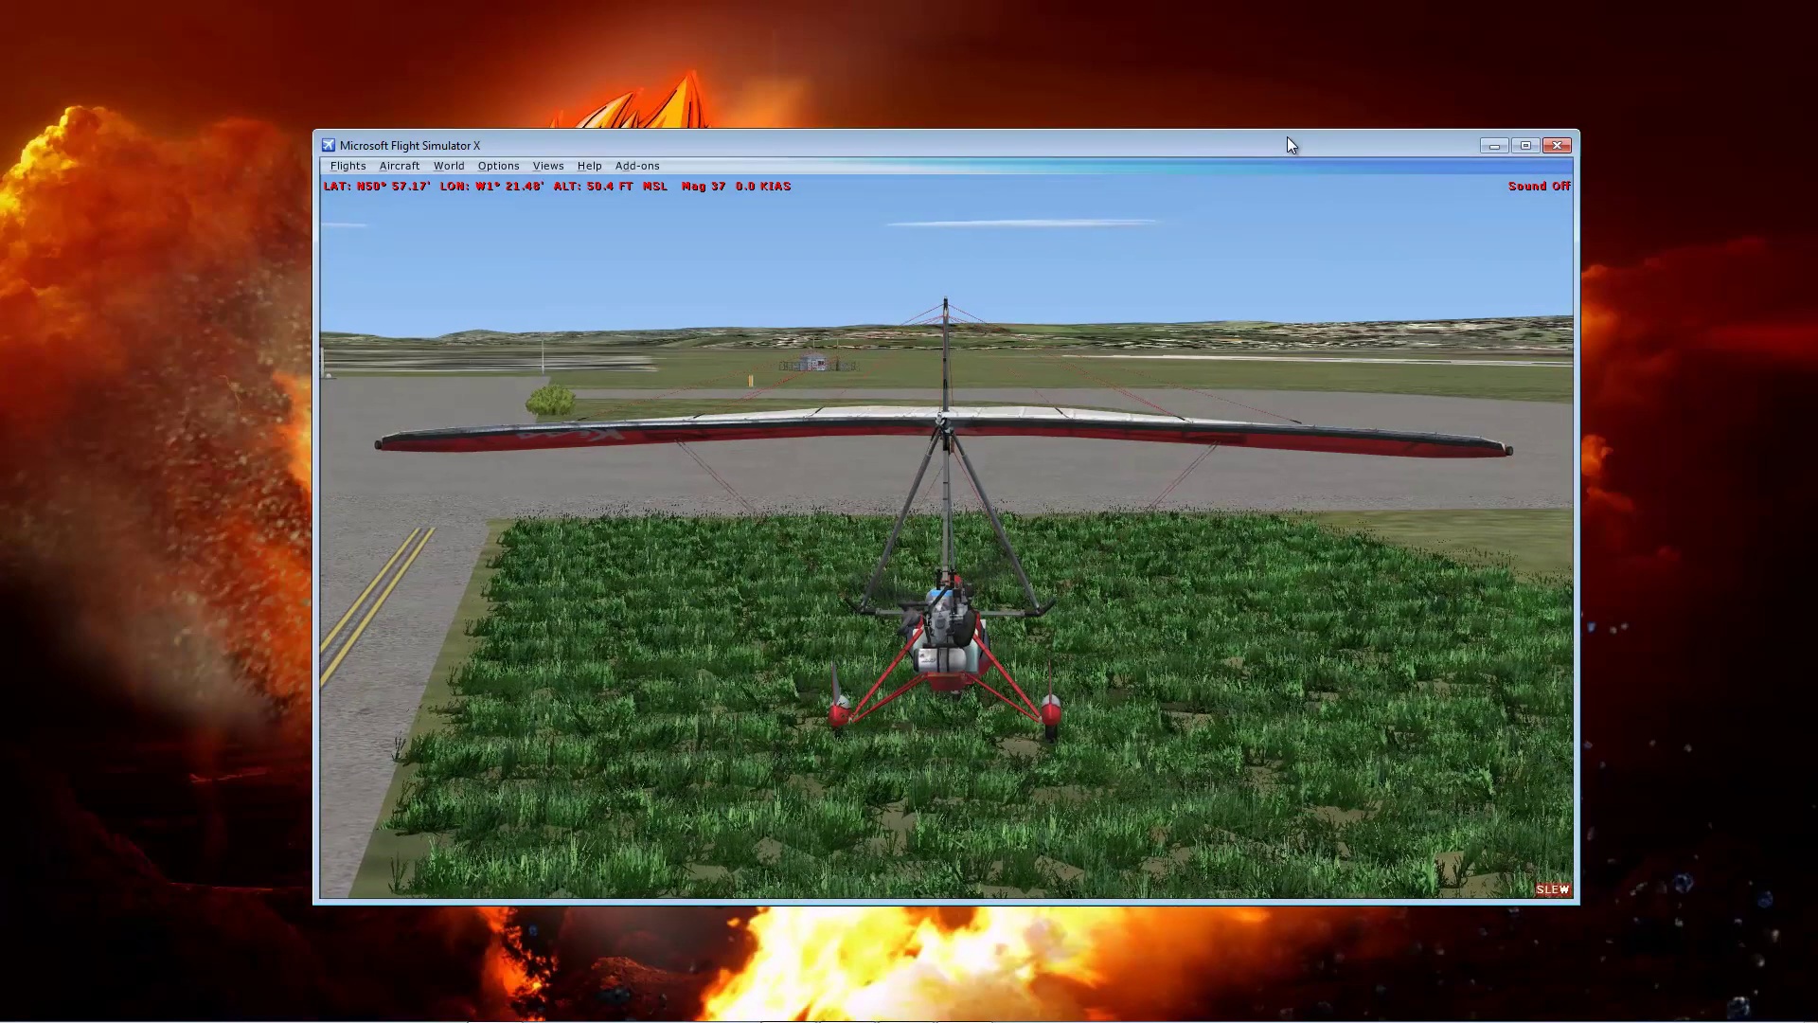
key(shift+BackSpace)
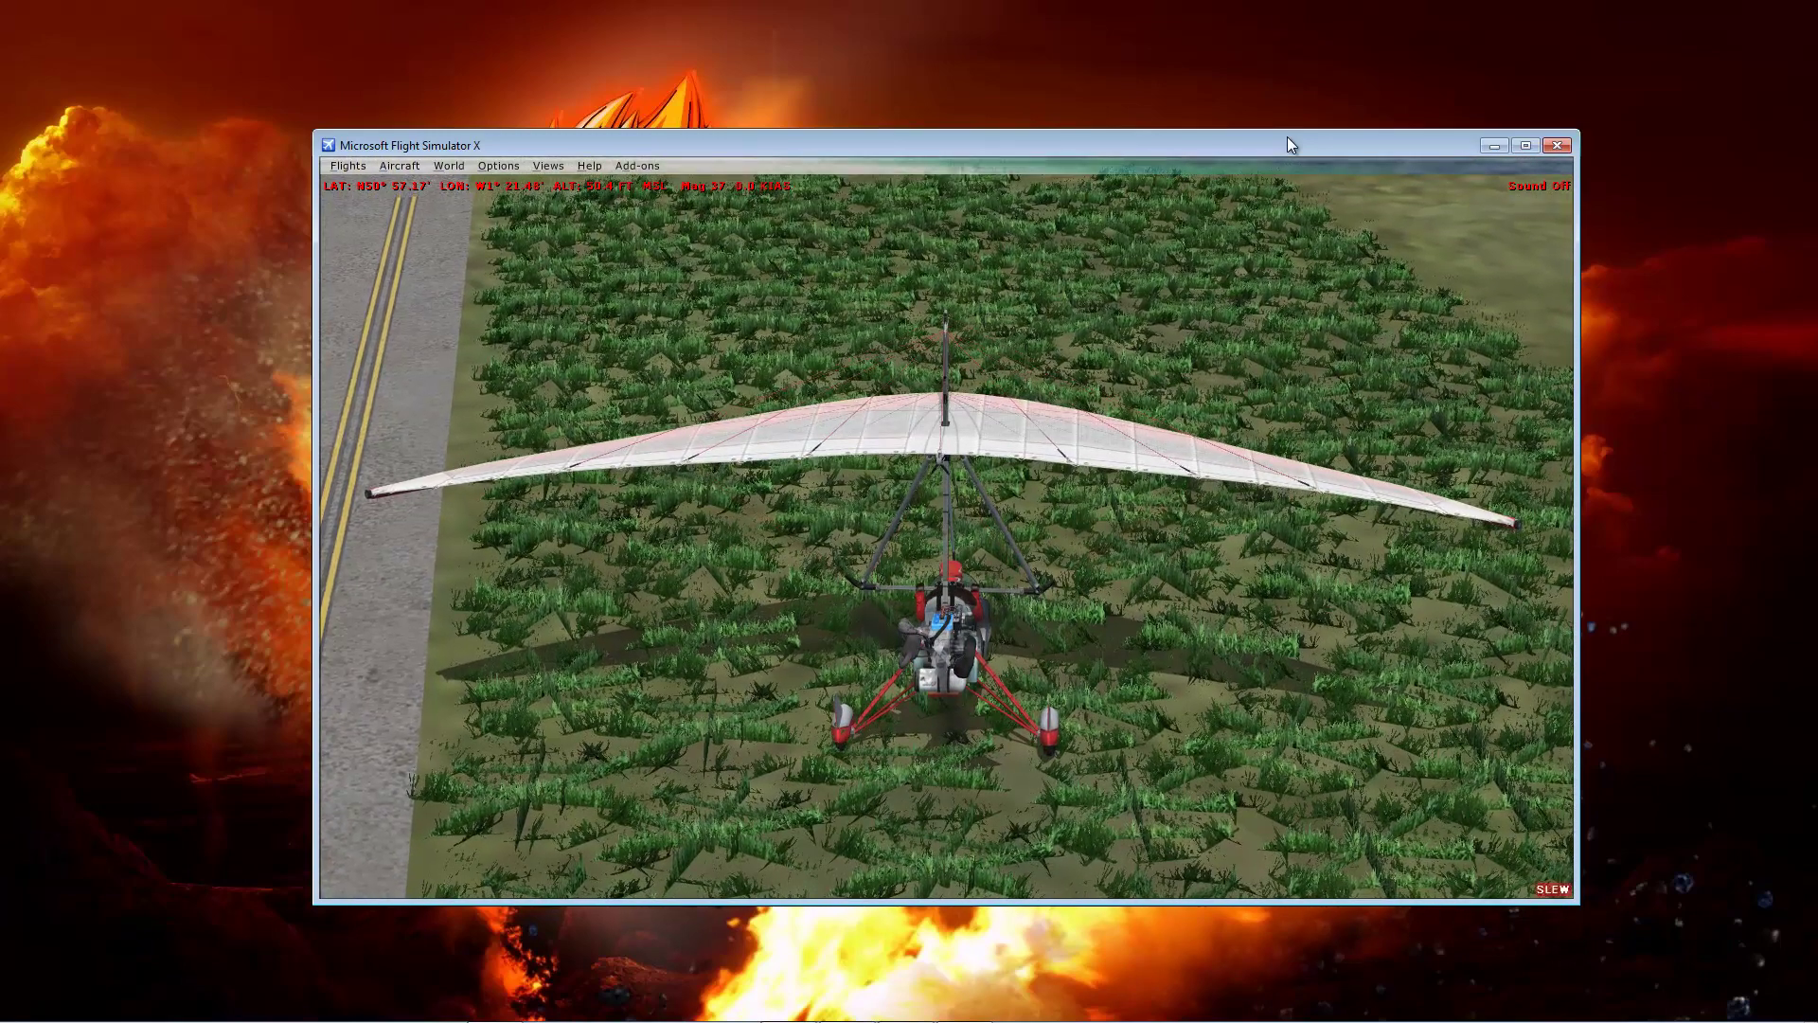
key(alt+F4)
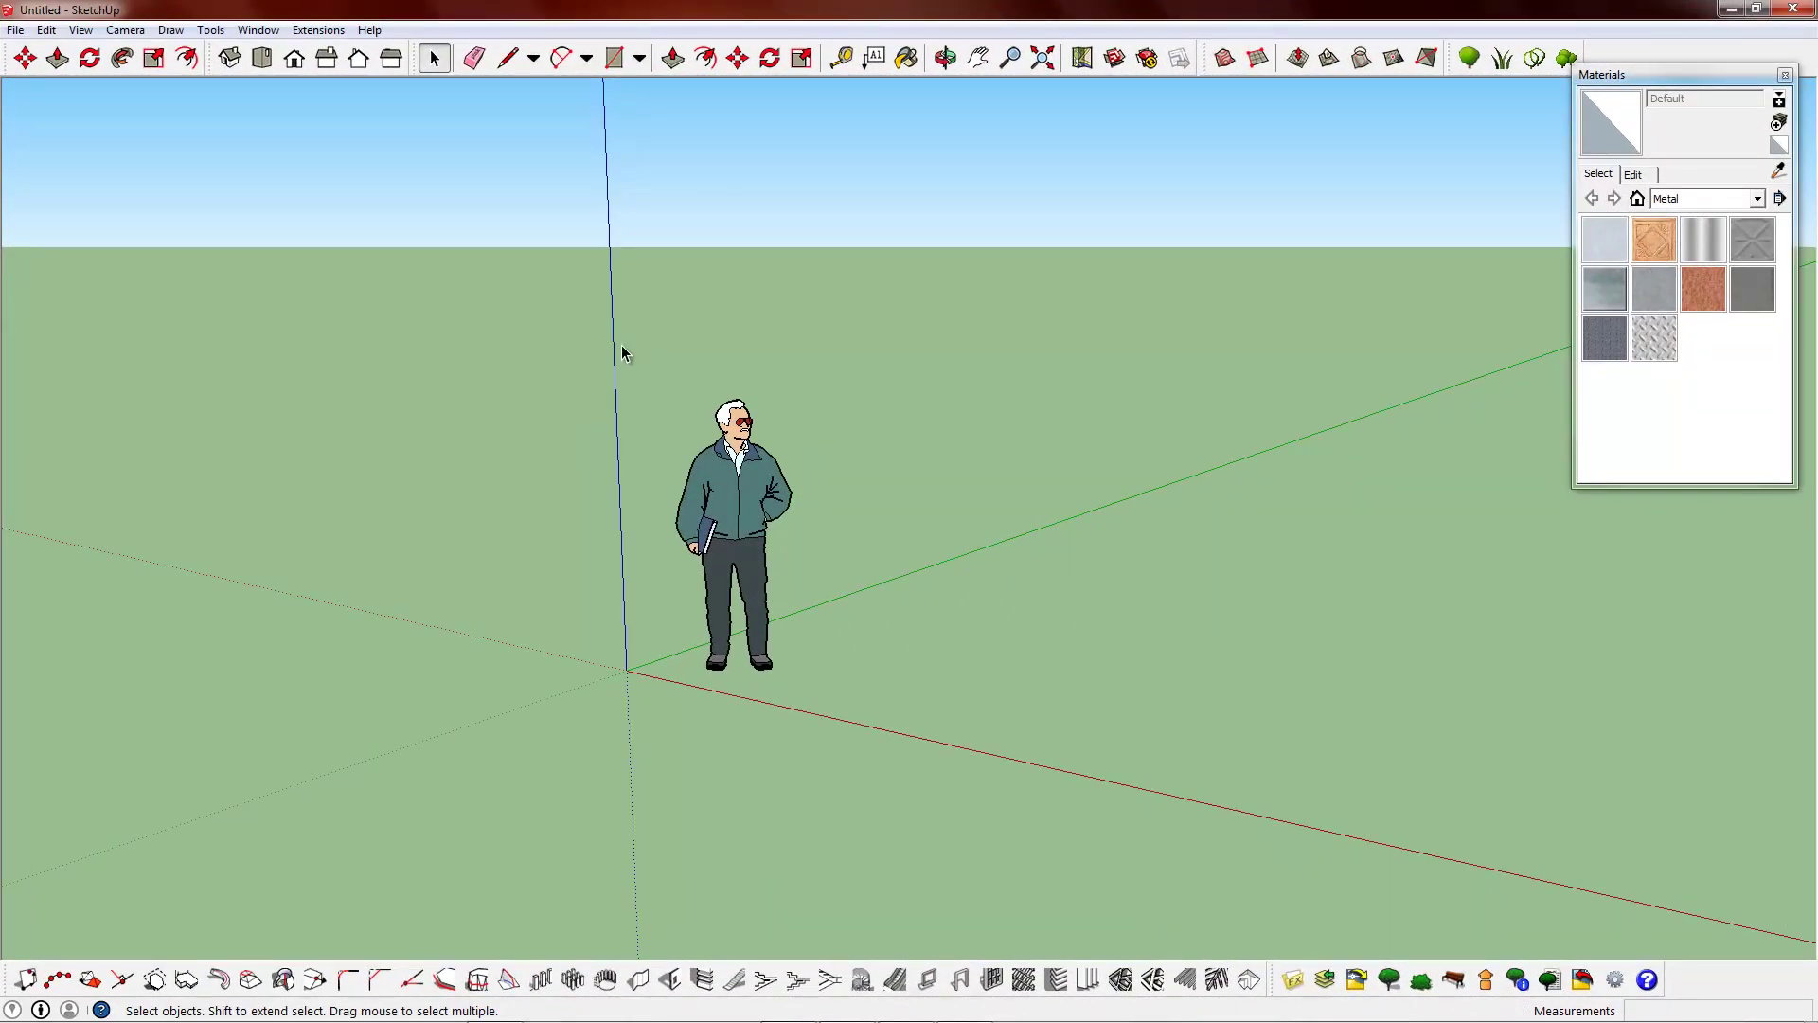
- In a new SketchUp model, delete the standing figure and draw a 10 by 10 m rectangle from the origin
drag(588, 321, 872, 738)
key(Delete)
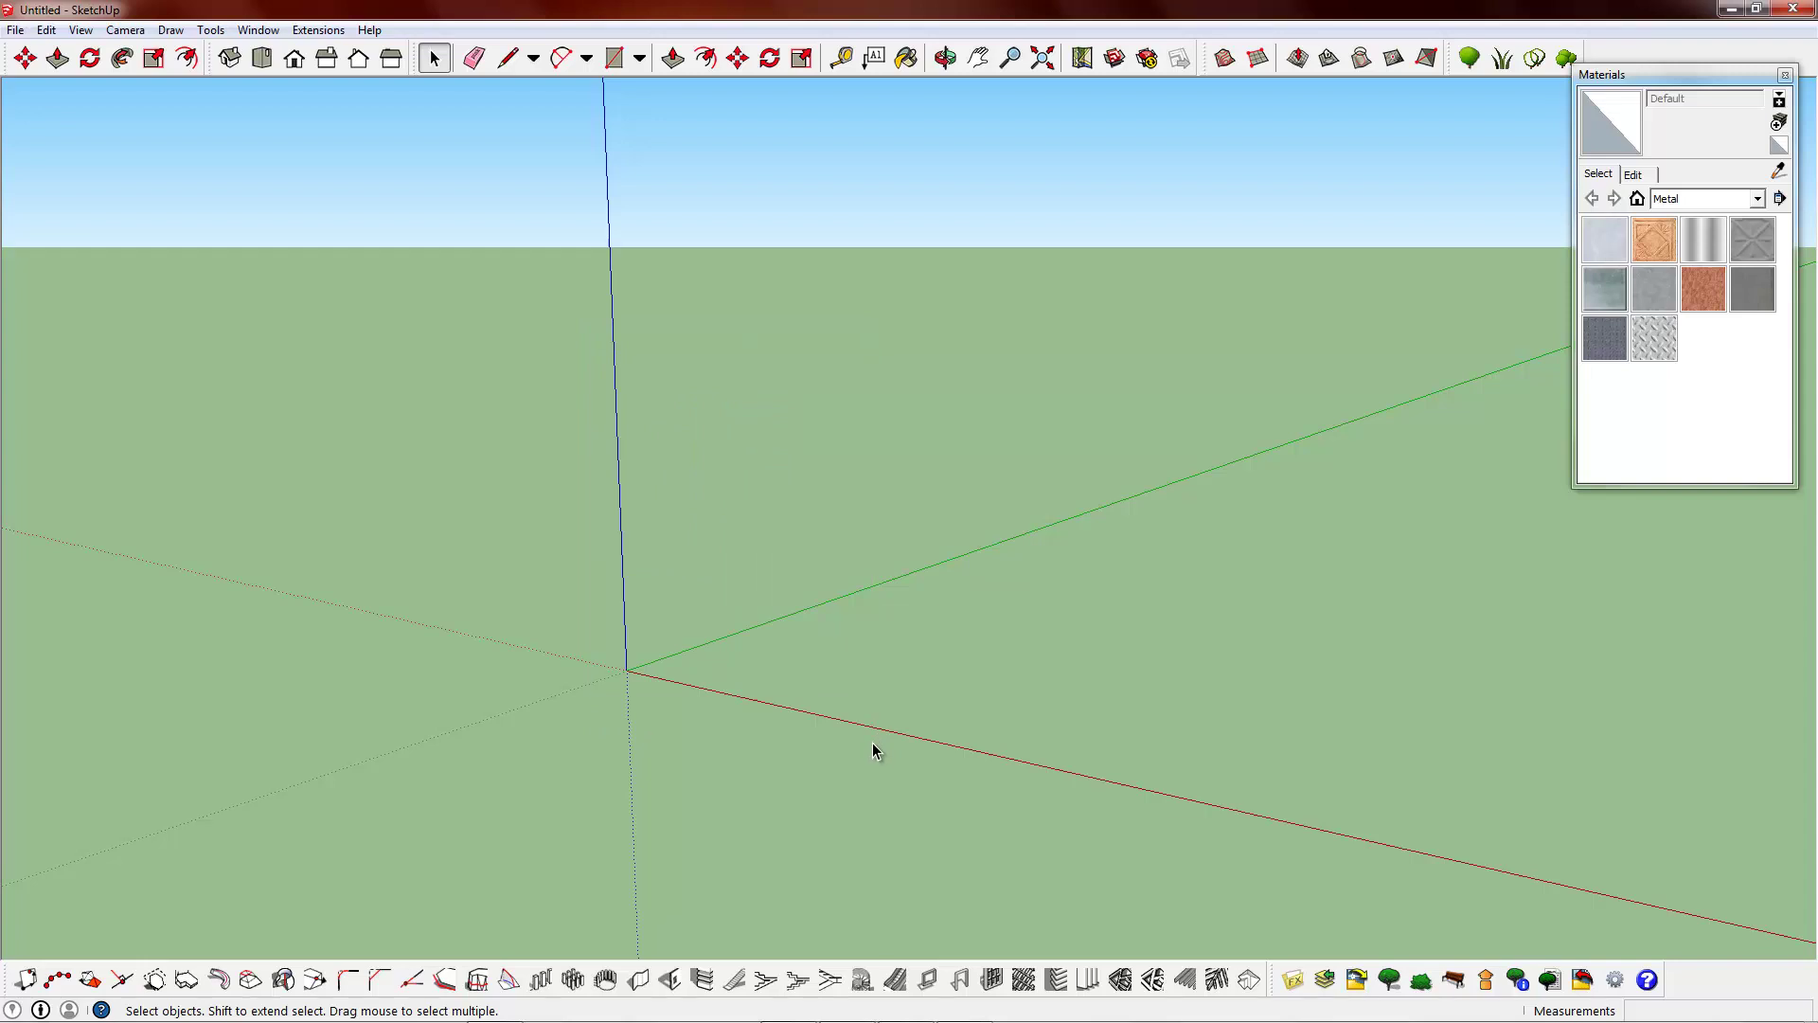
click(615, 59)
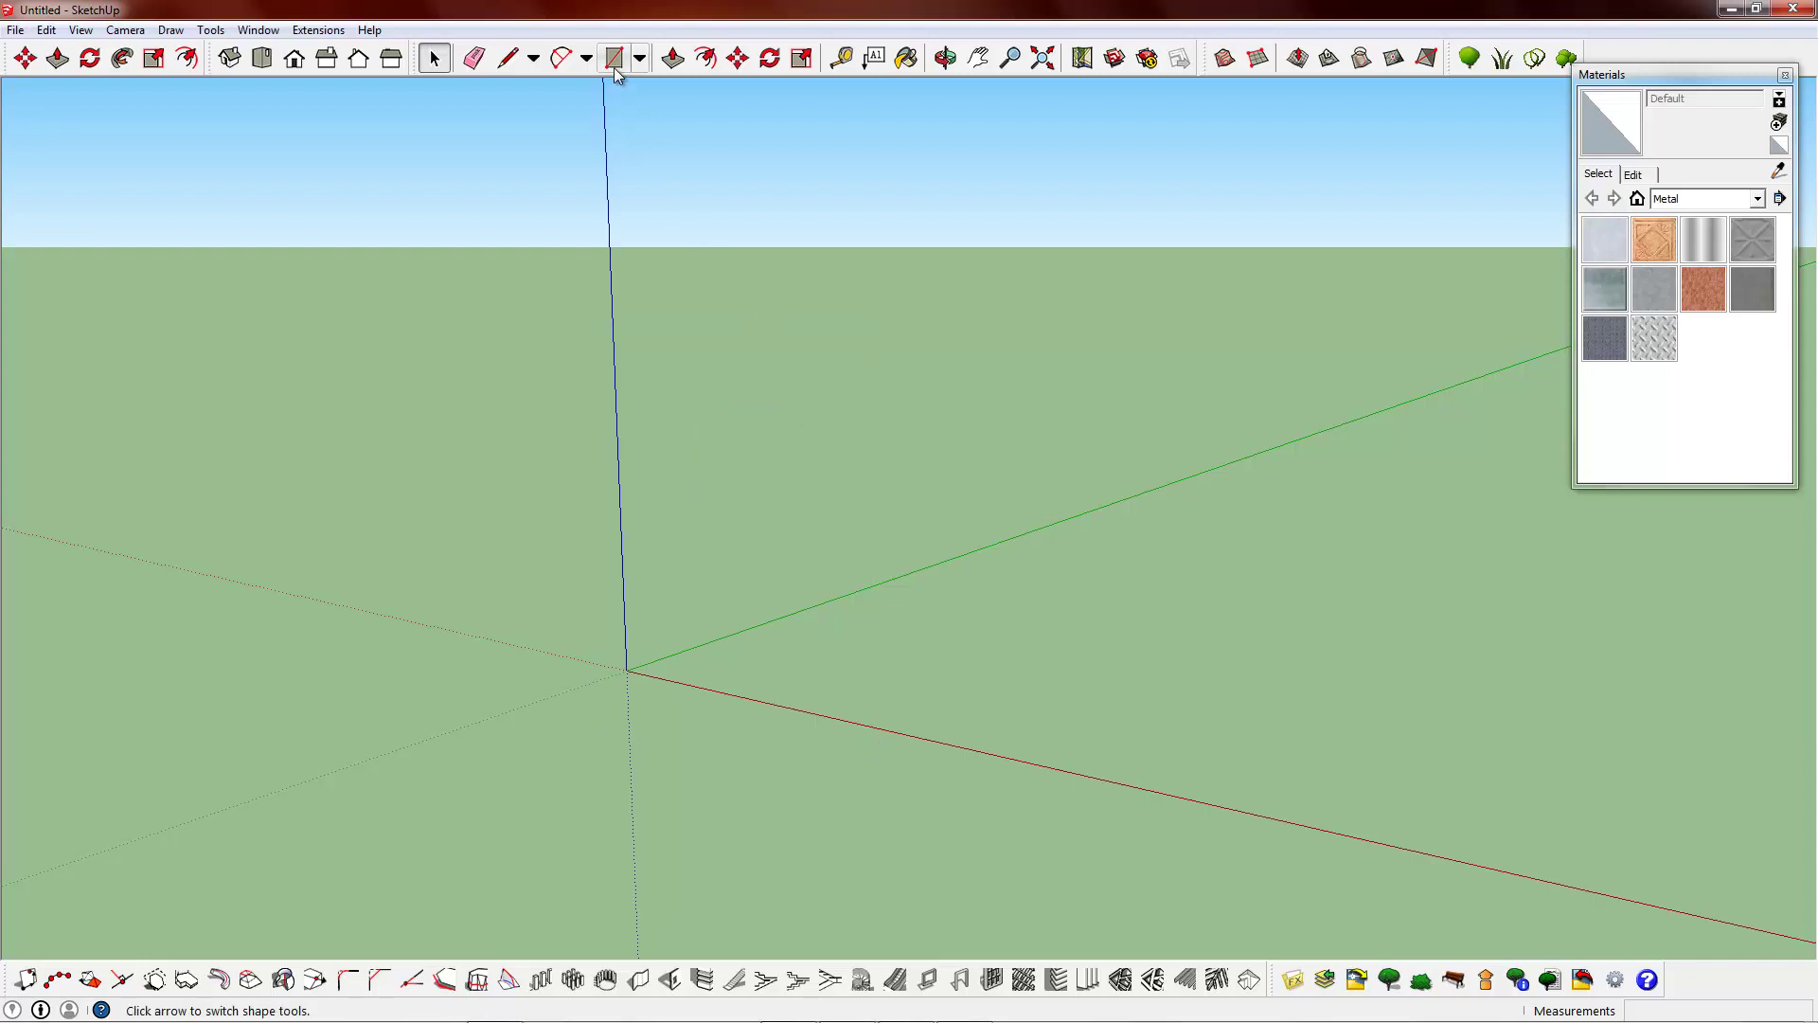
click(628, 668)
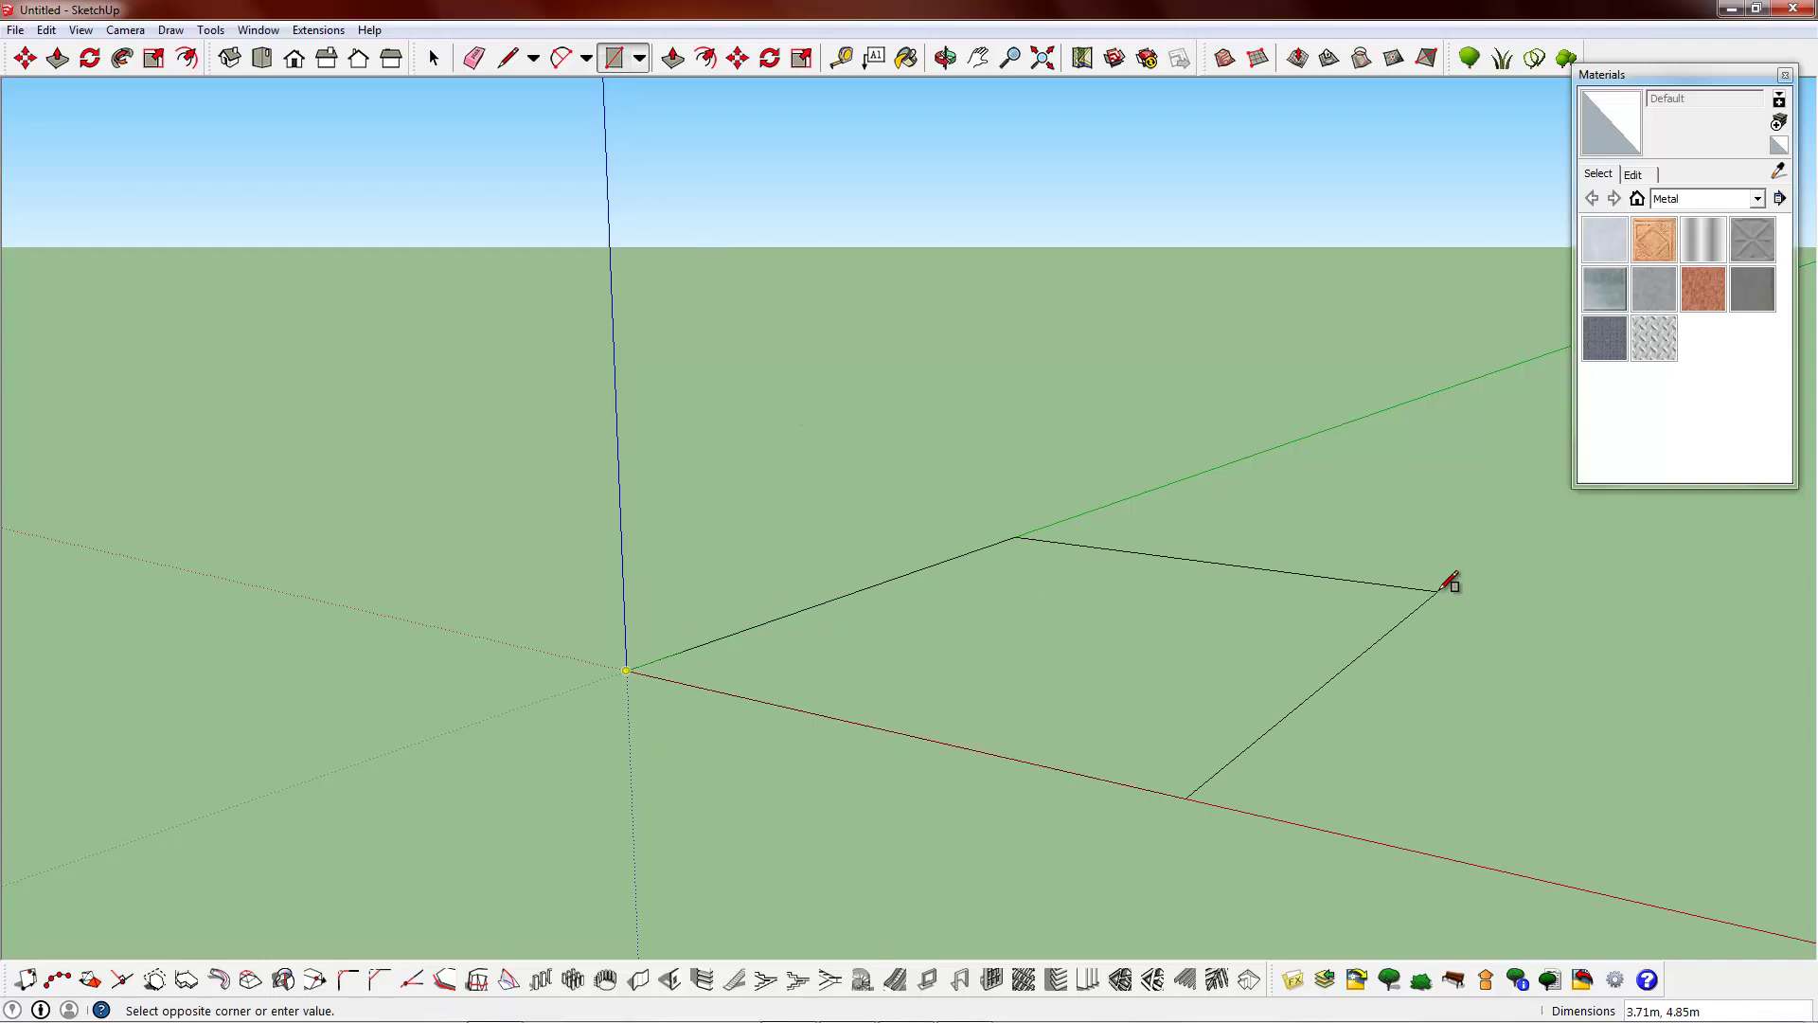
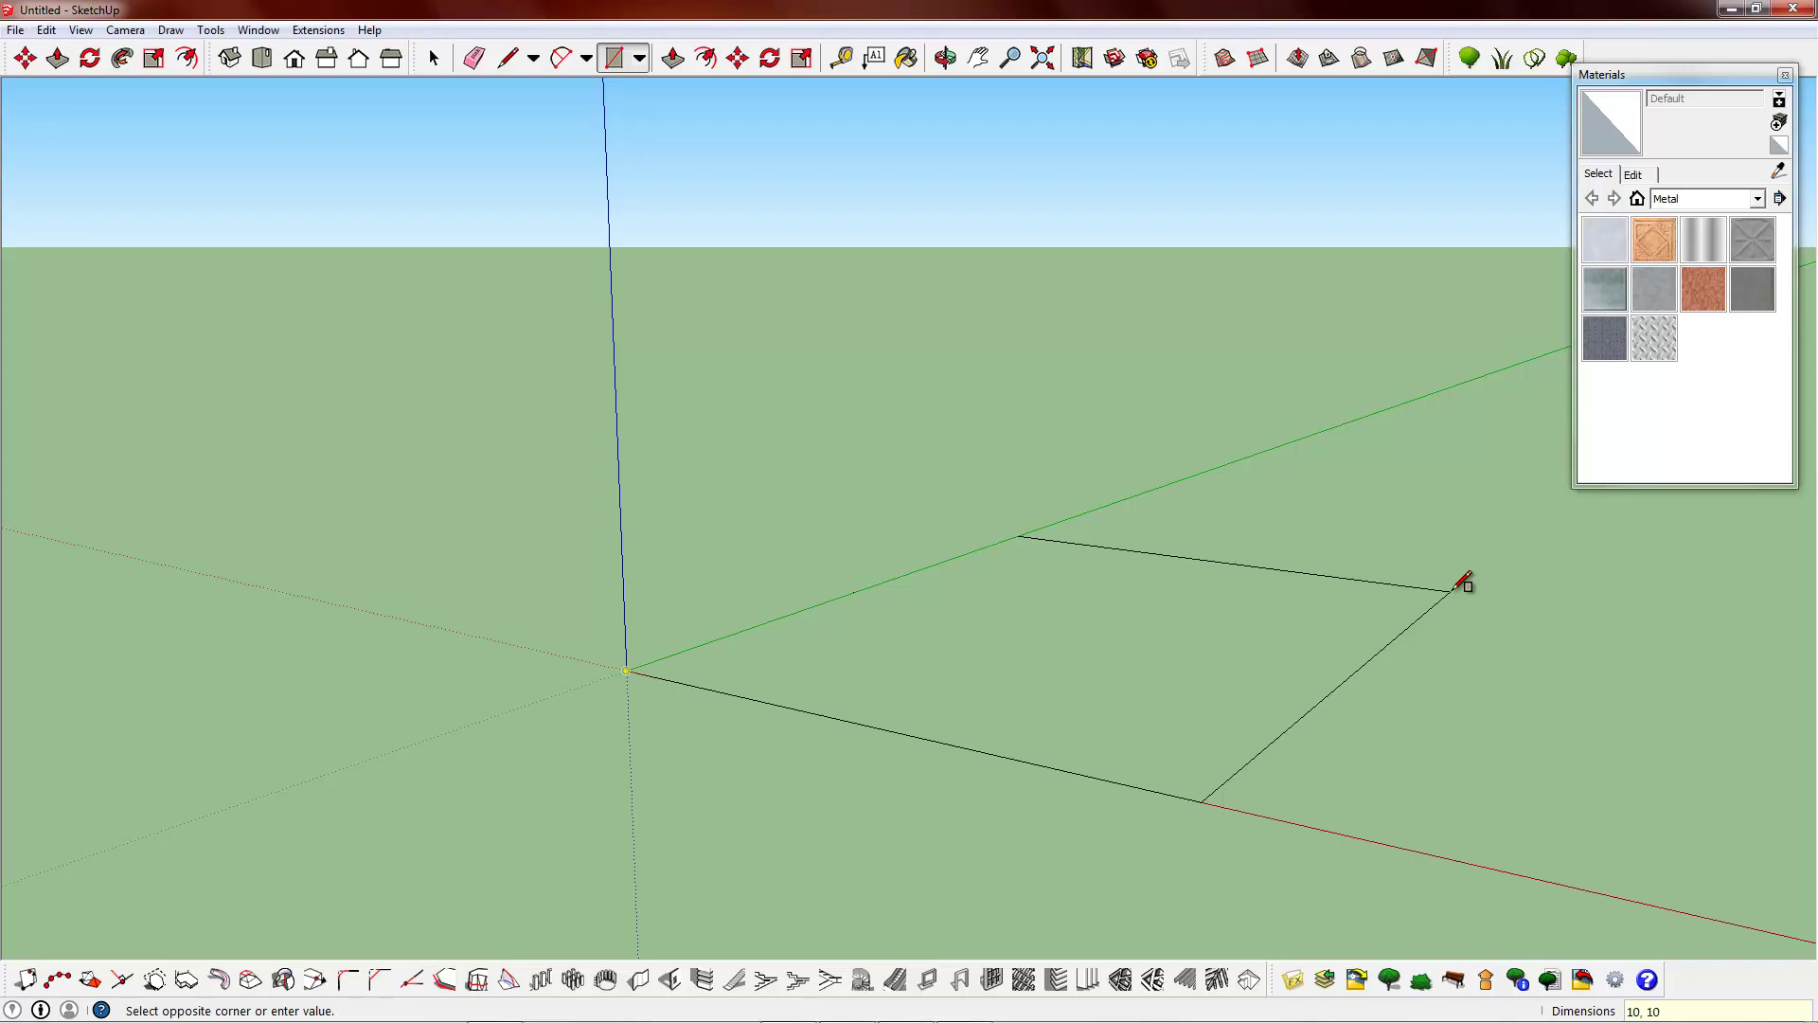
key(Return)
- Start a new material for the ground square and browse to the Pictures library for its texture image
scroll(1062, 595, down, 5)
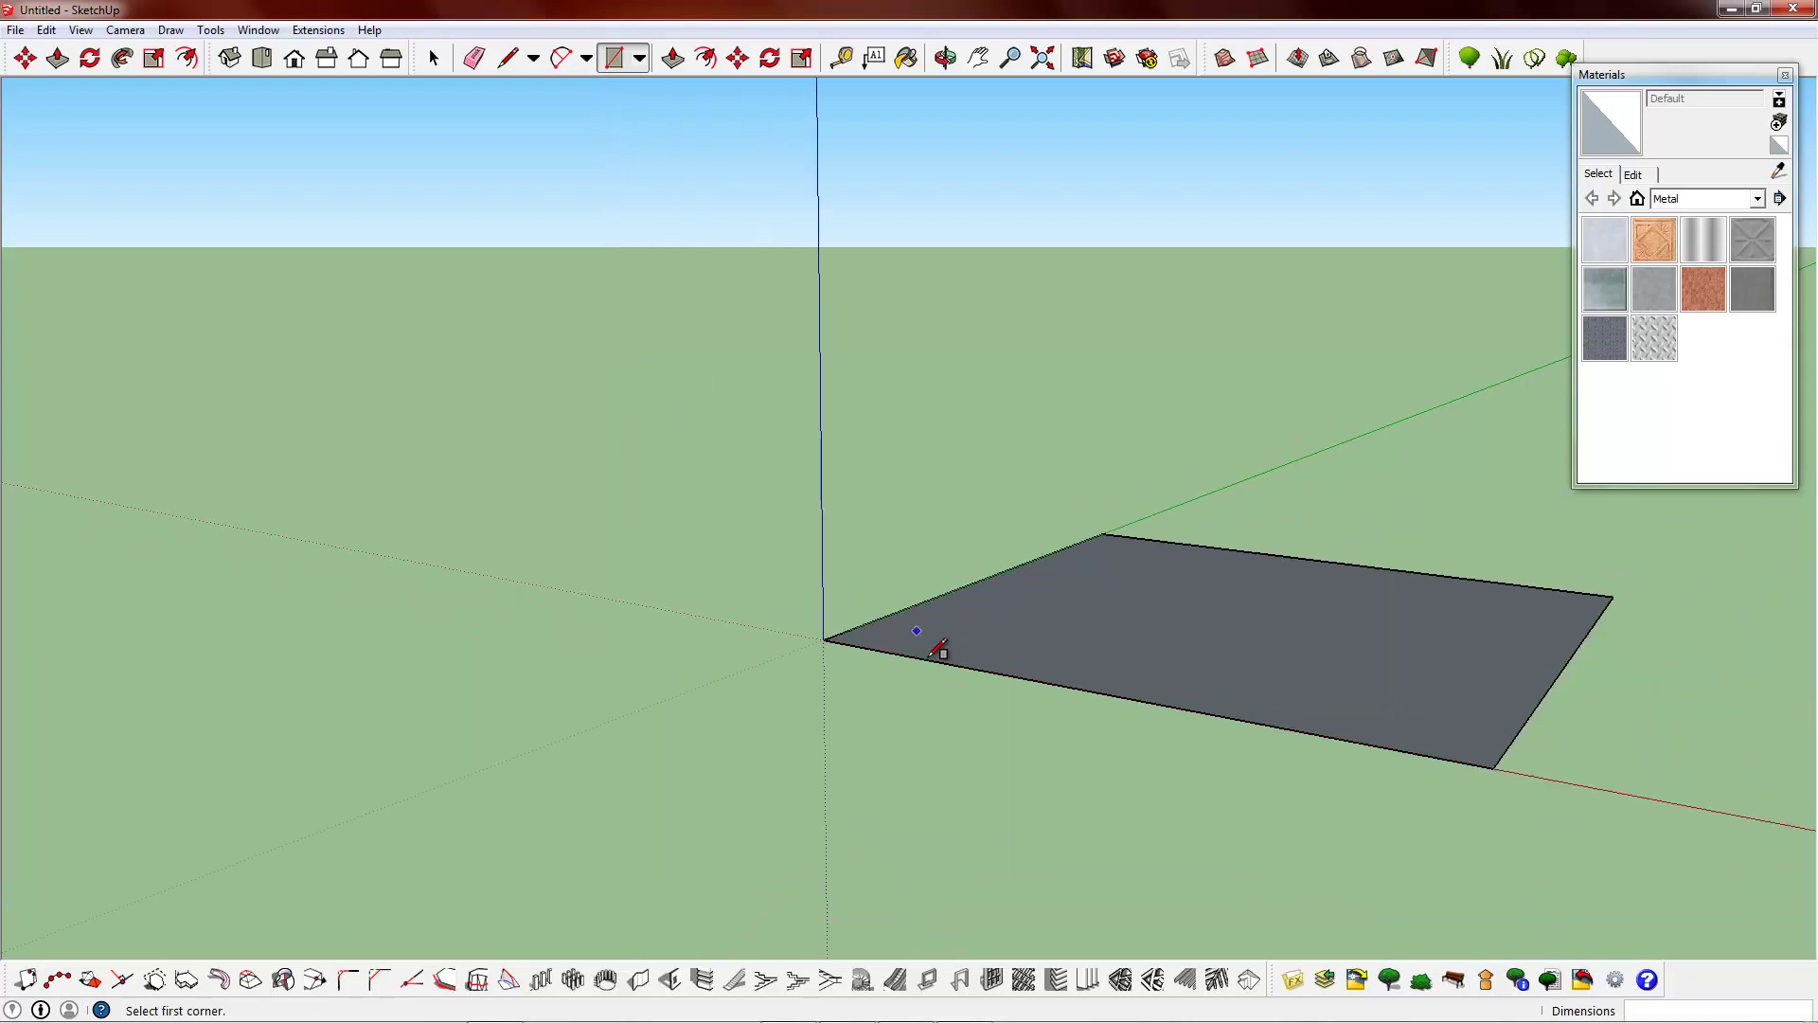
middle_drag(937, 649, 1488, 502)
middle_drag(1092, 555, 1052, 665)
scroll(1490, 590, up, 2)
scroll(686, 503, down, 1)
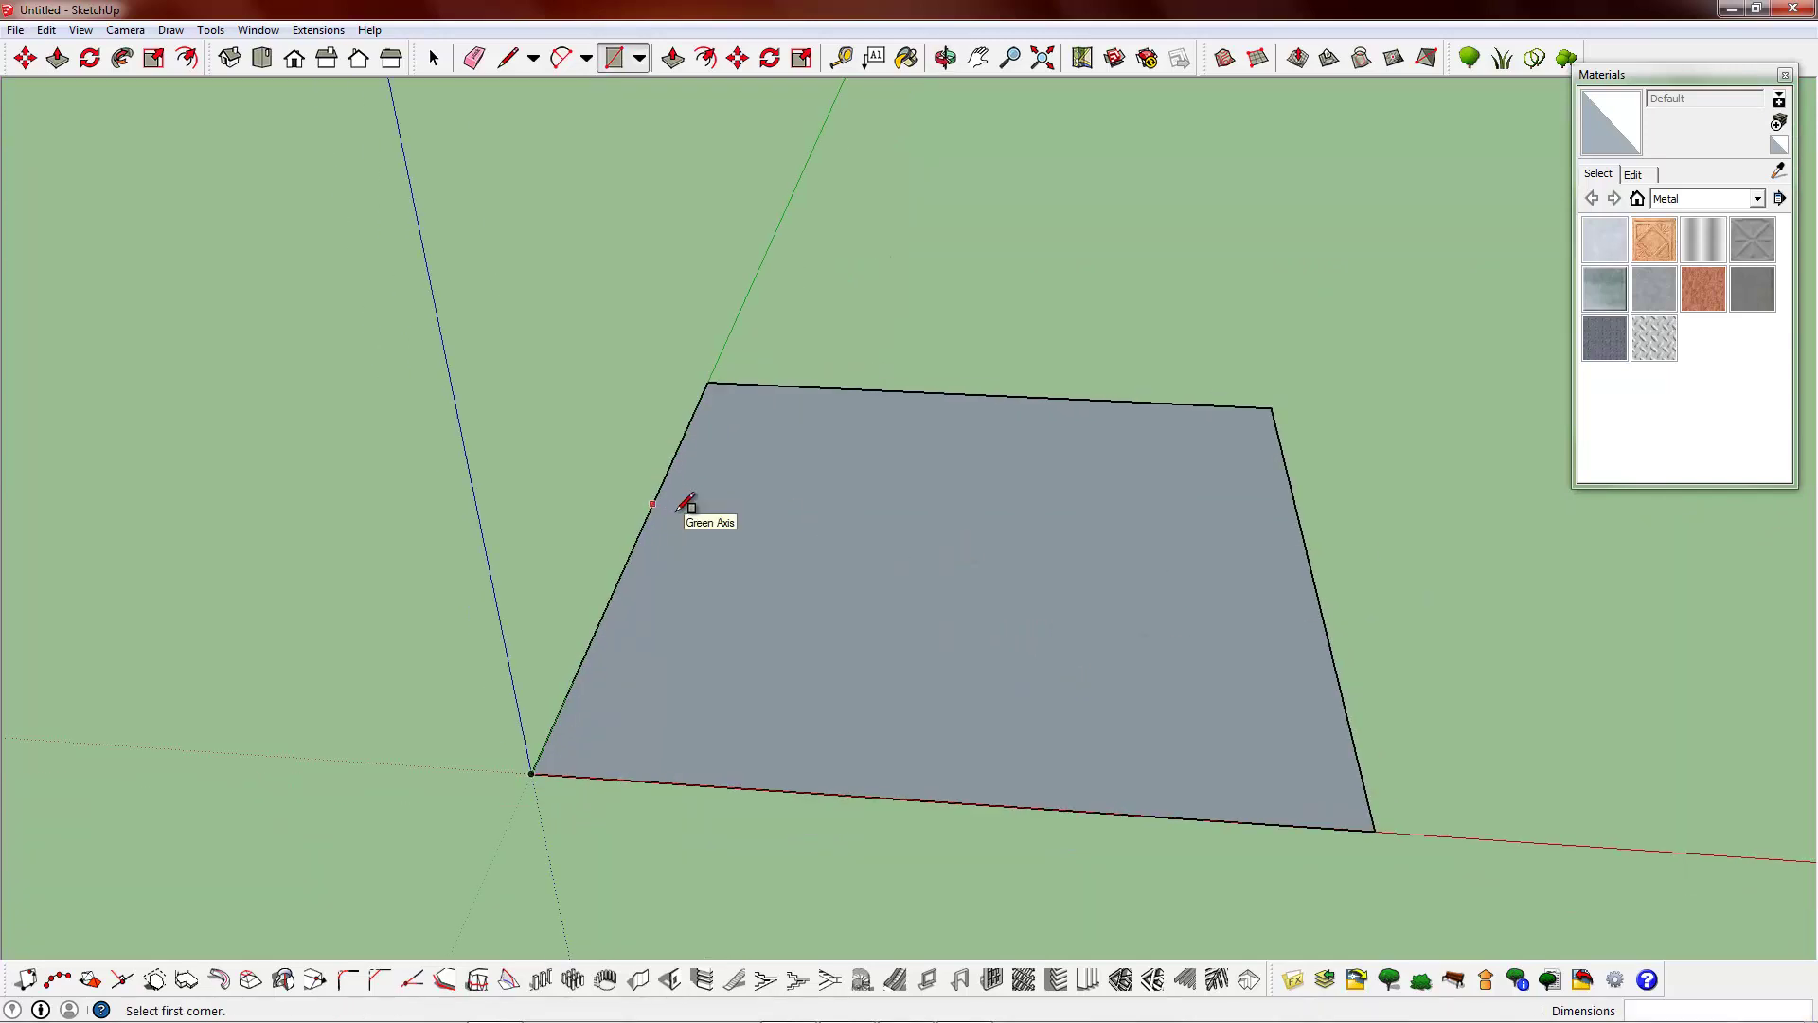
middle_drag(735, 536, 841, 650)
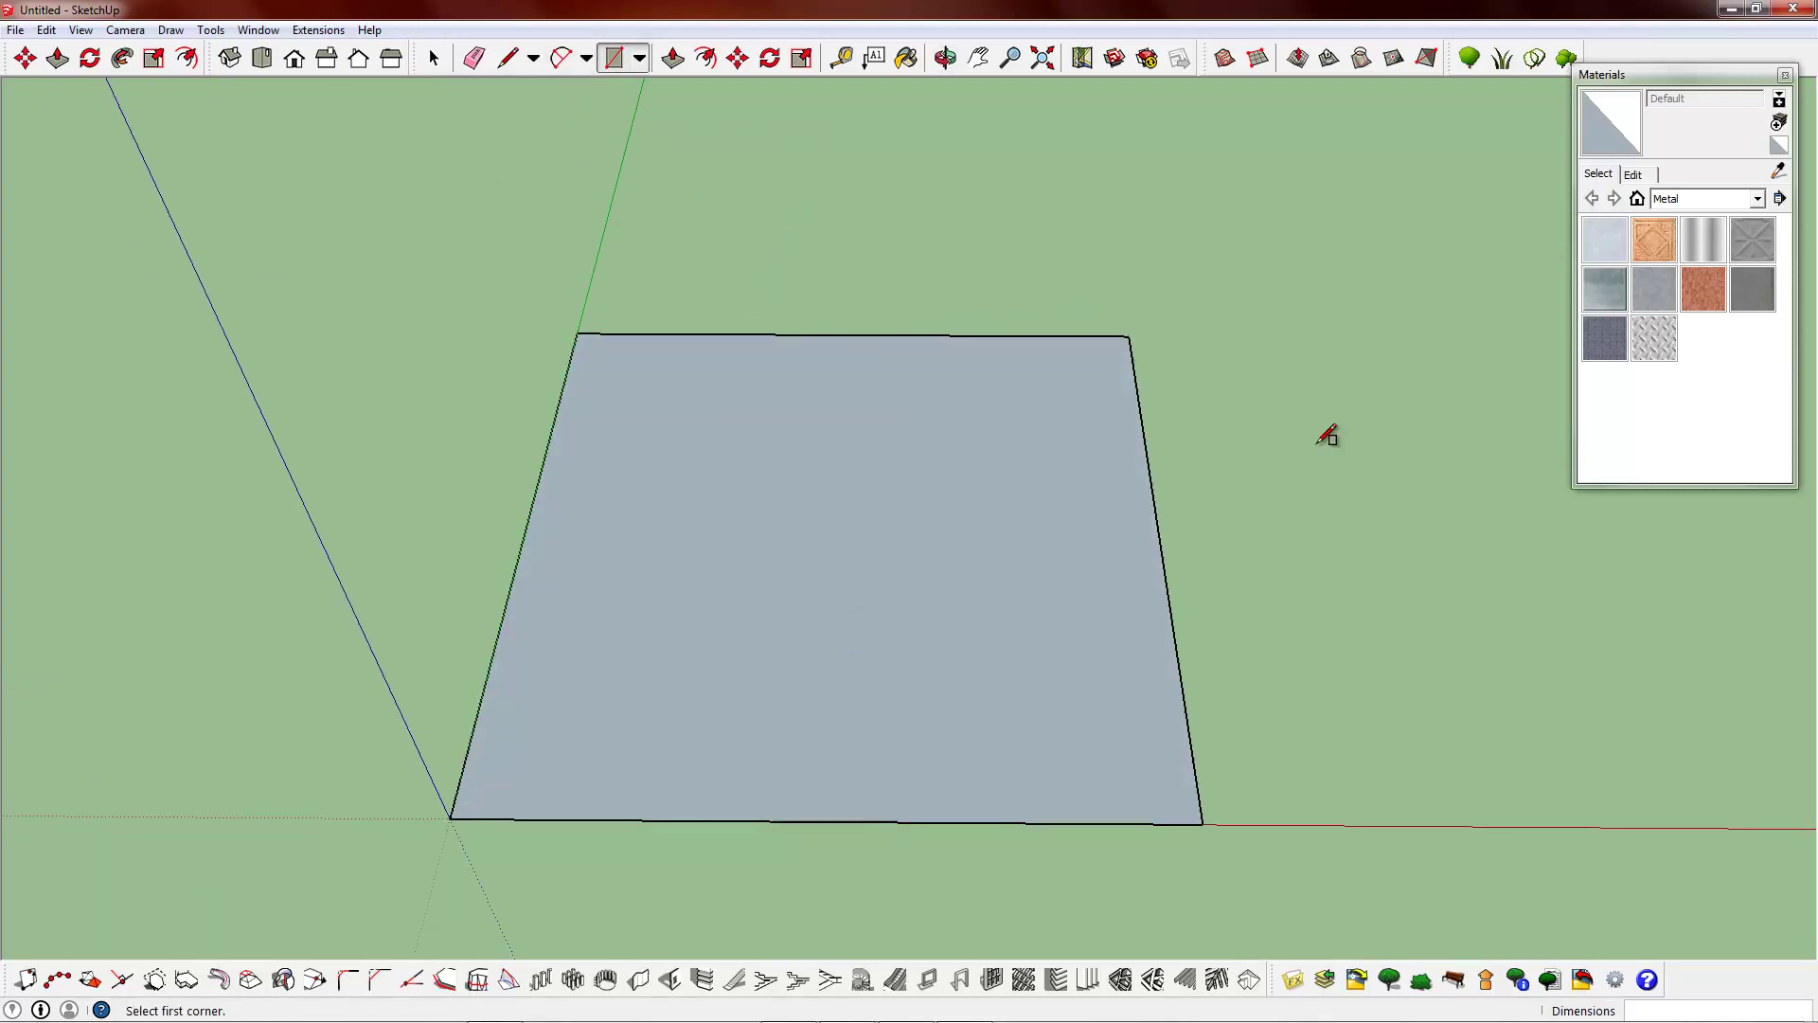
click(1780, 124)
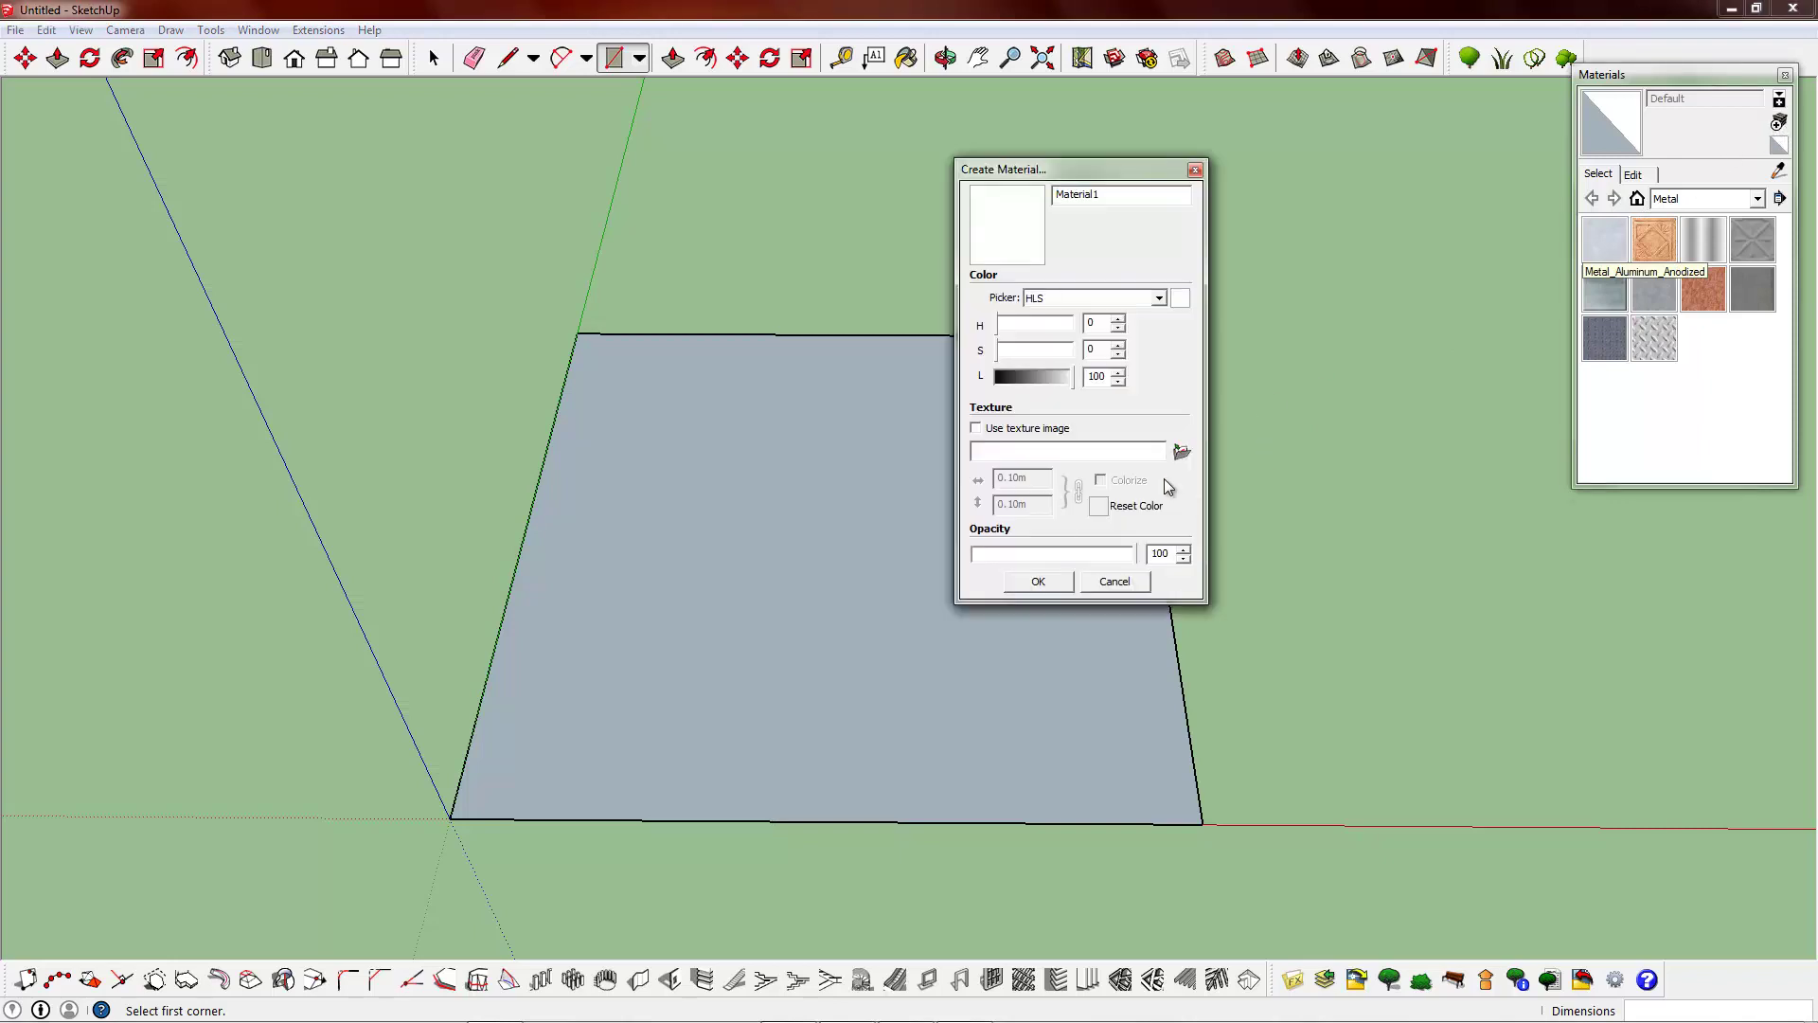
click(1182, 453)
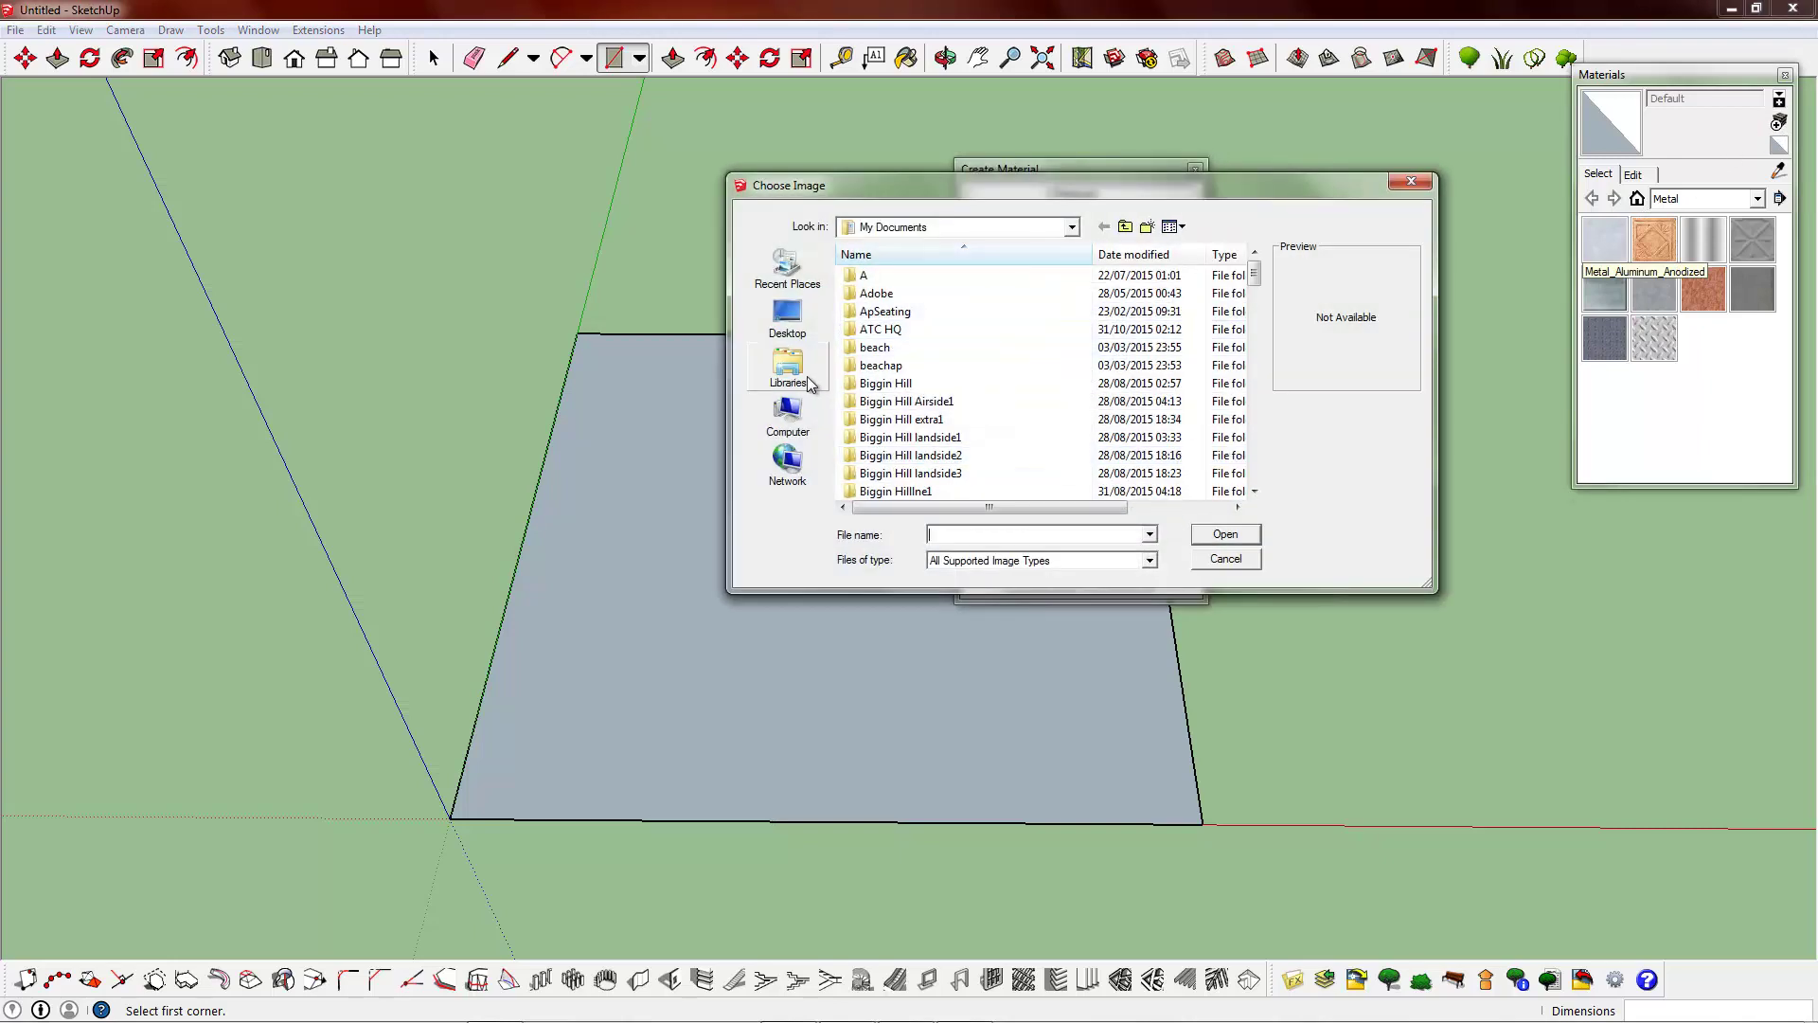
click(802, 375)
double_click(926, 377)
- Load Grass.bmp from the Textures folder as the new material's texture image
click(983, 436)
scroll(983, 436, down, 1)
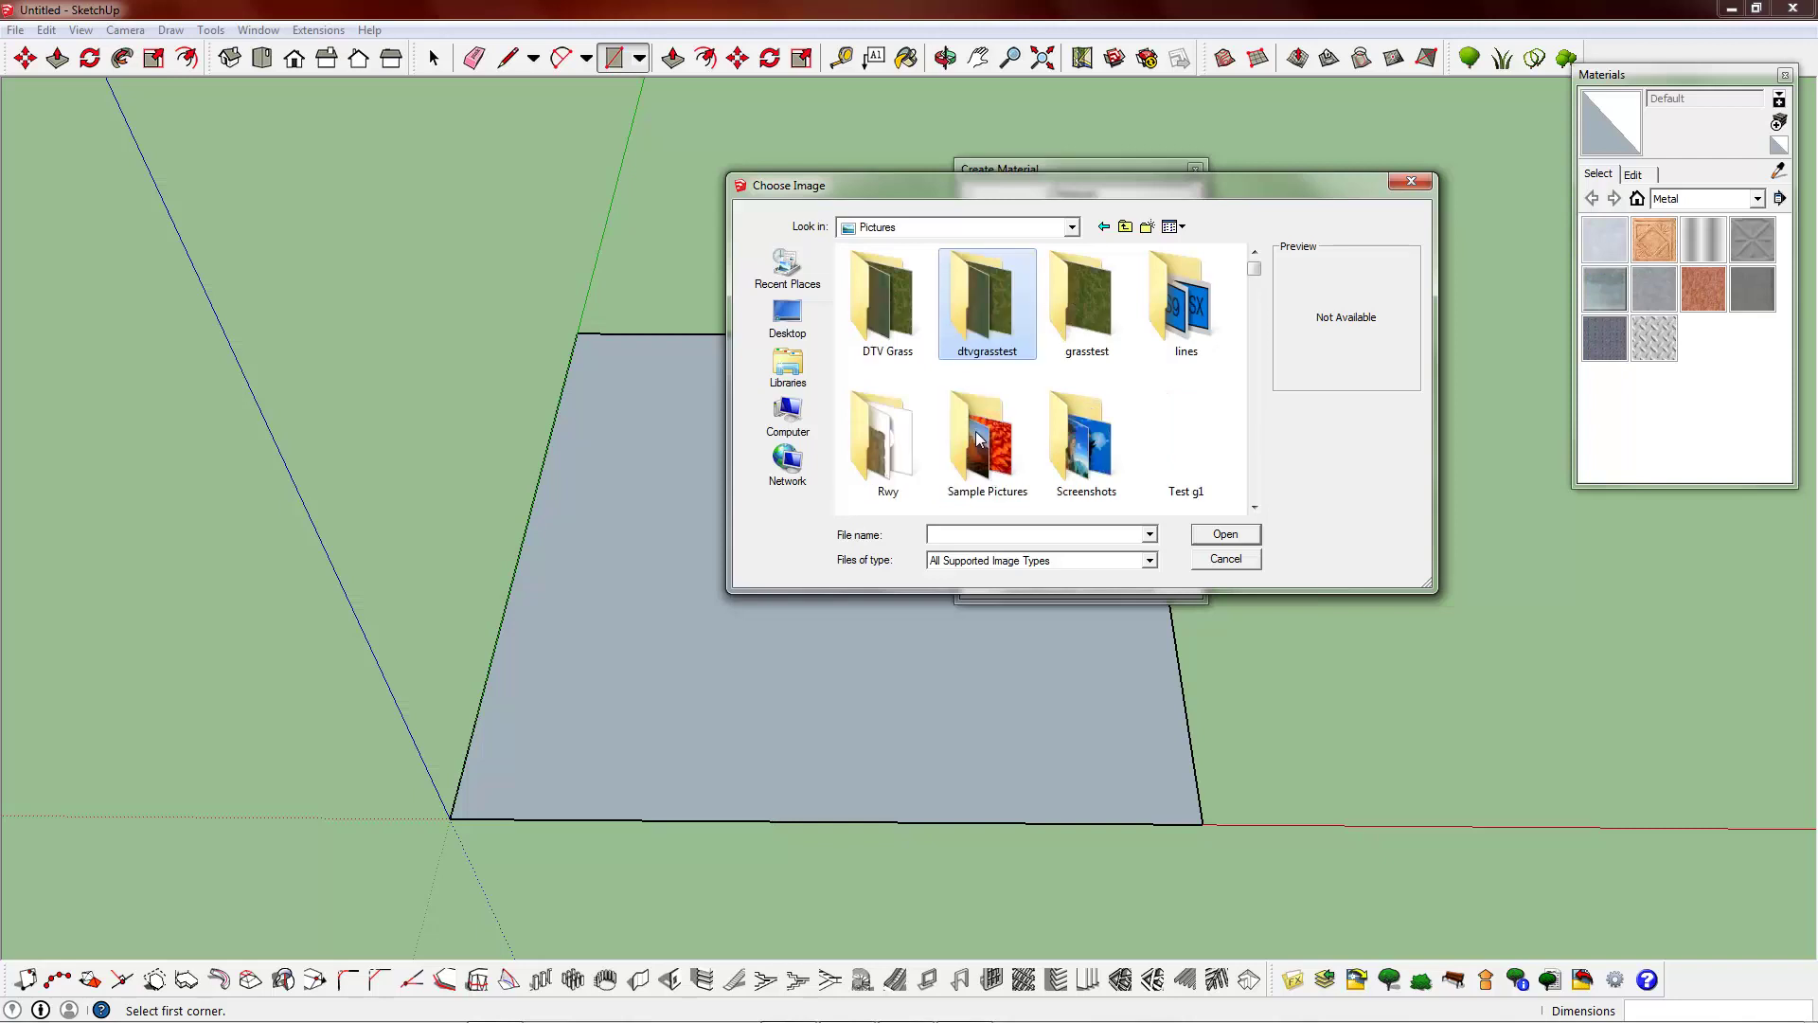
click(911, 435)
scroll(911, 434, down, 1)
double_click(911, 435)
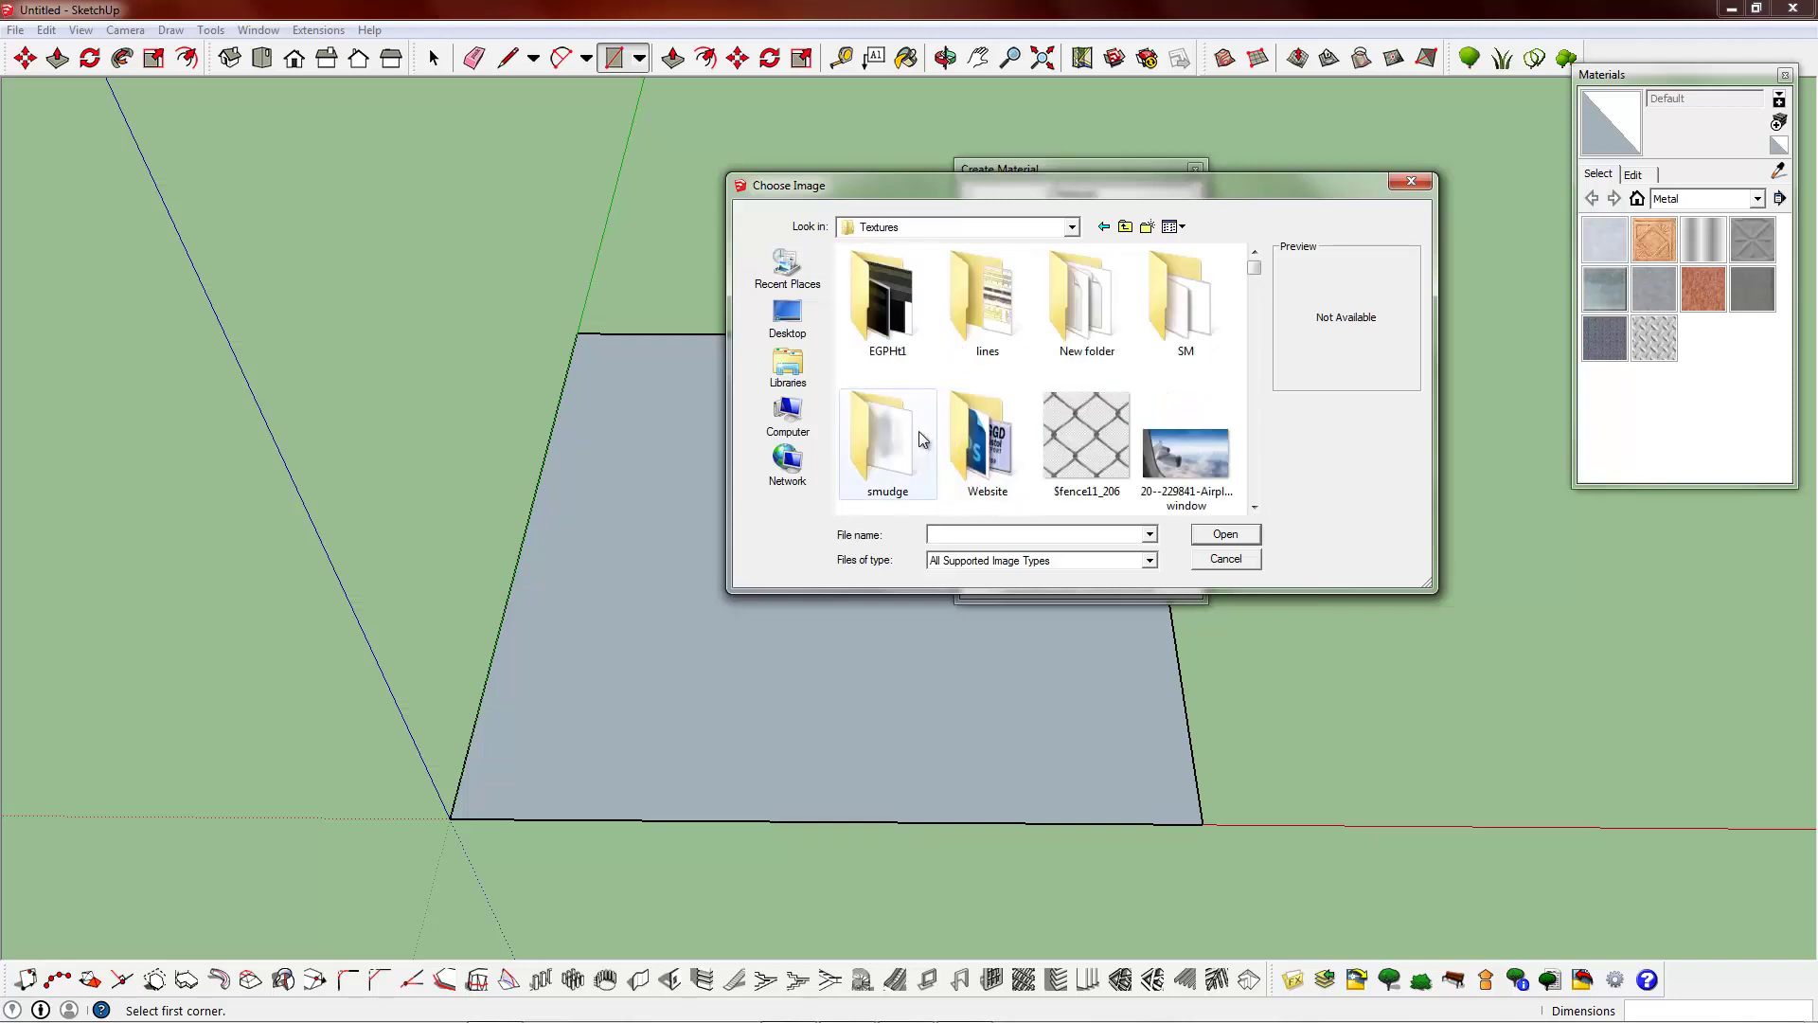
text(gradientdoor)
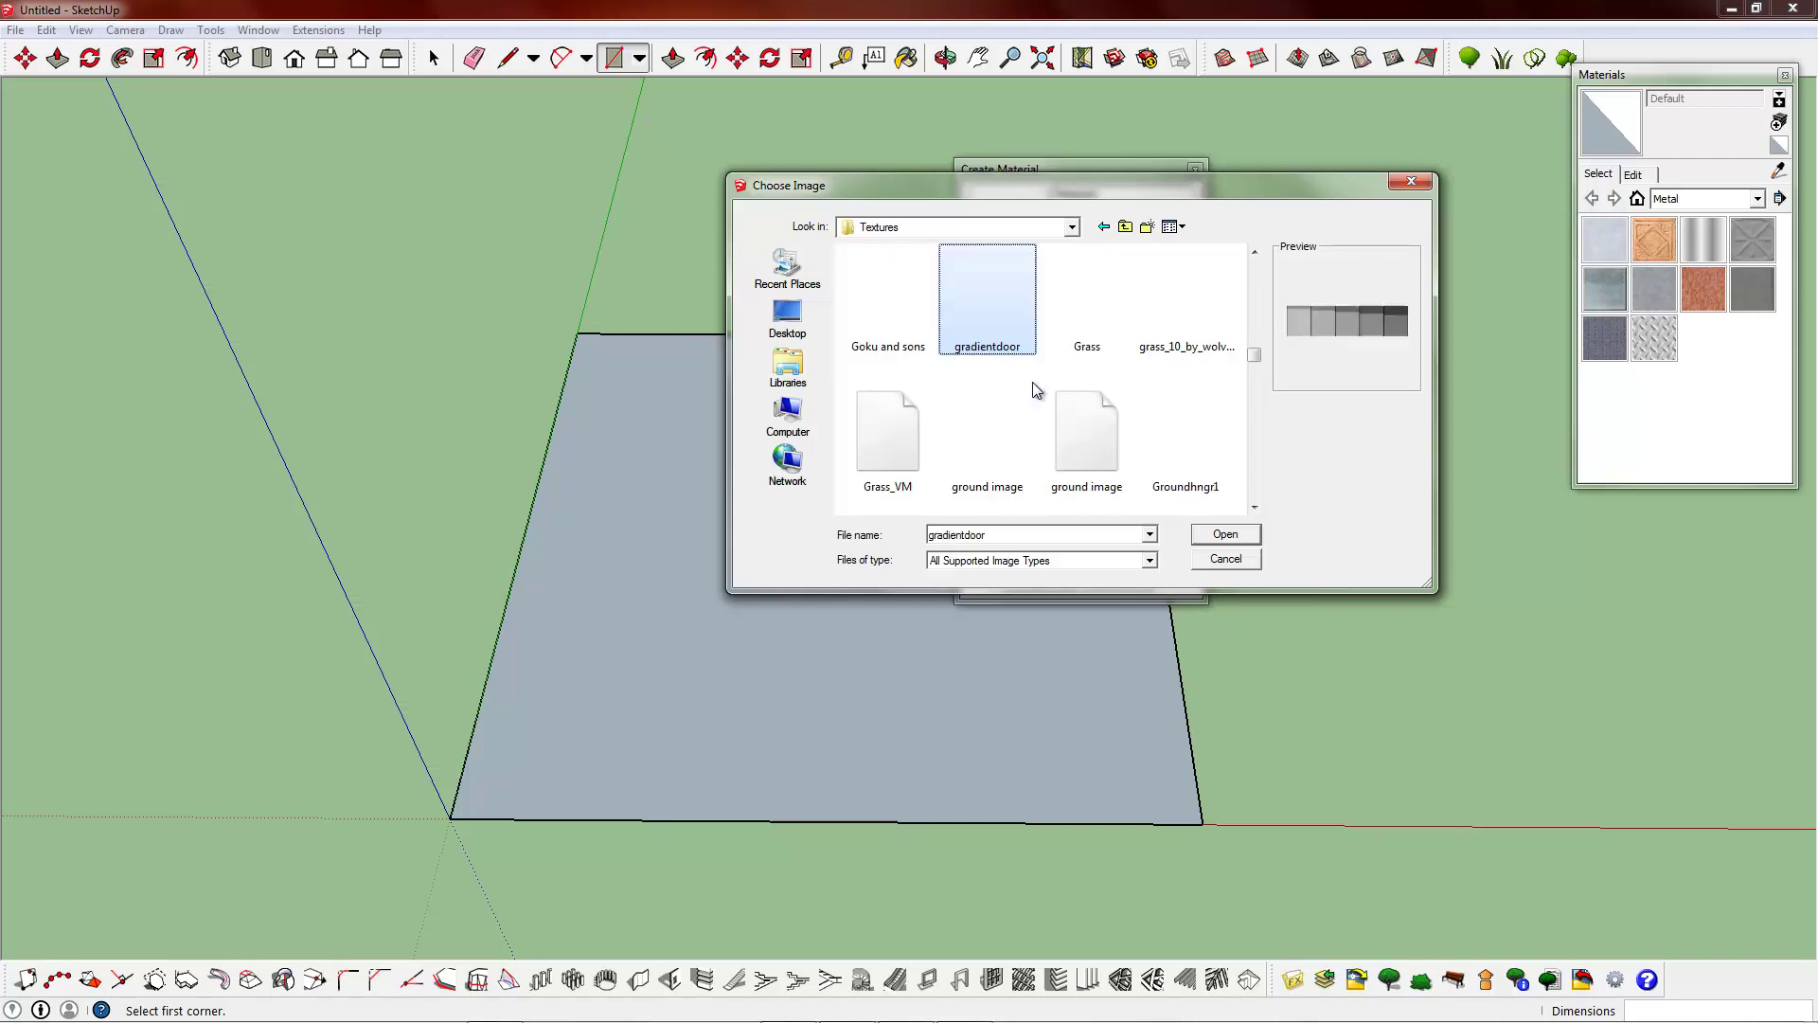
click(1093, 275)
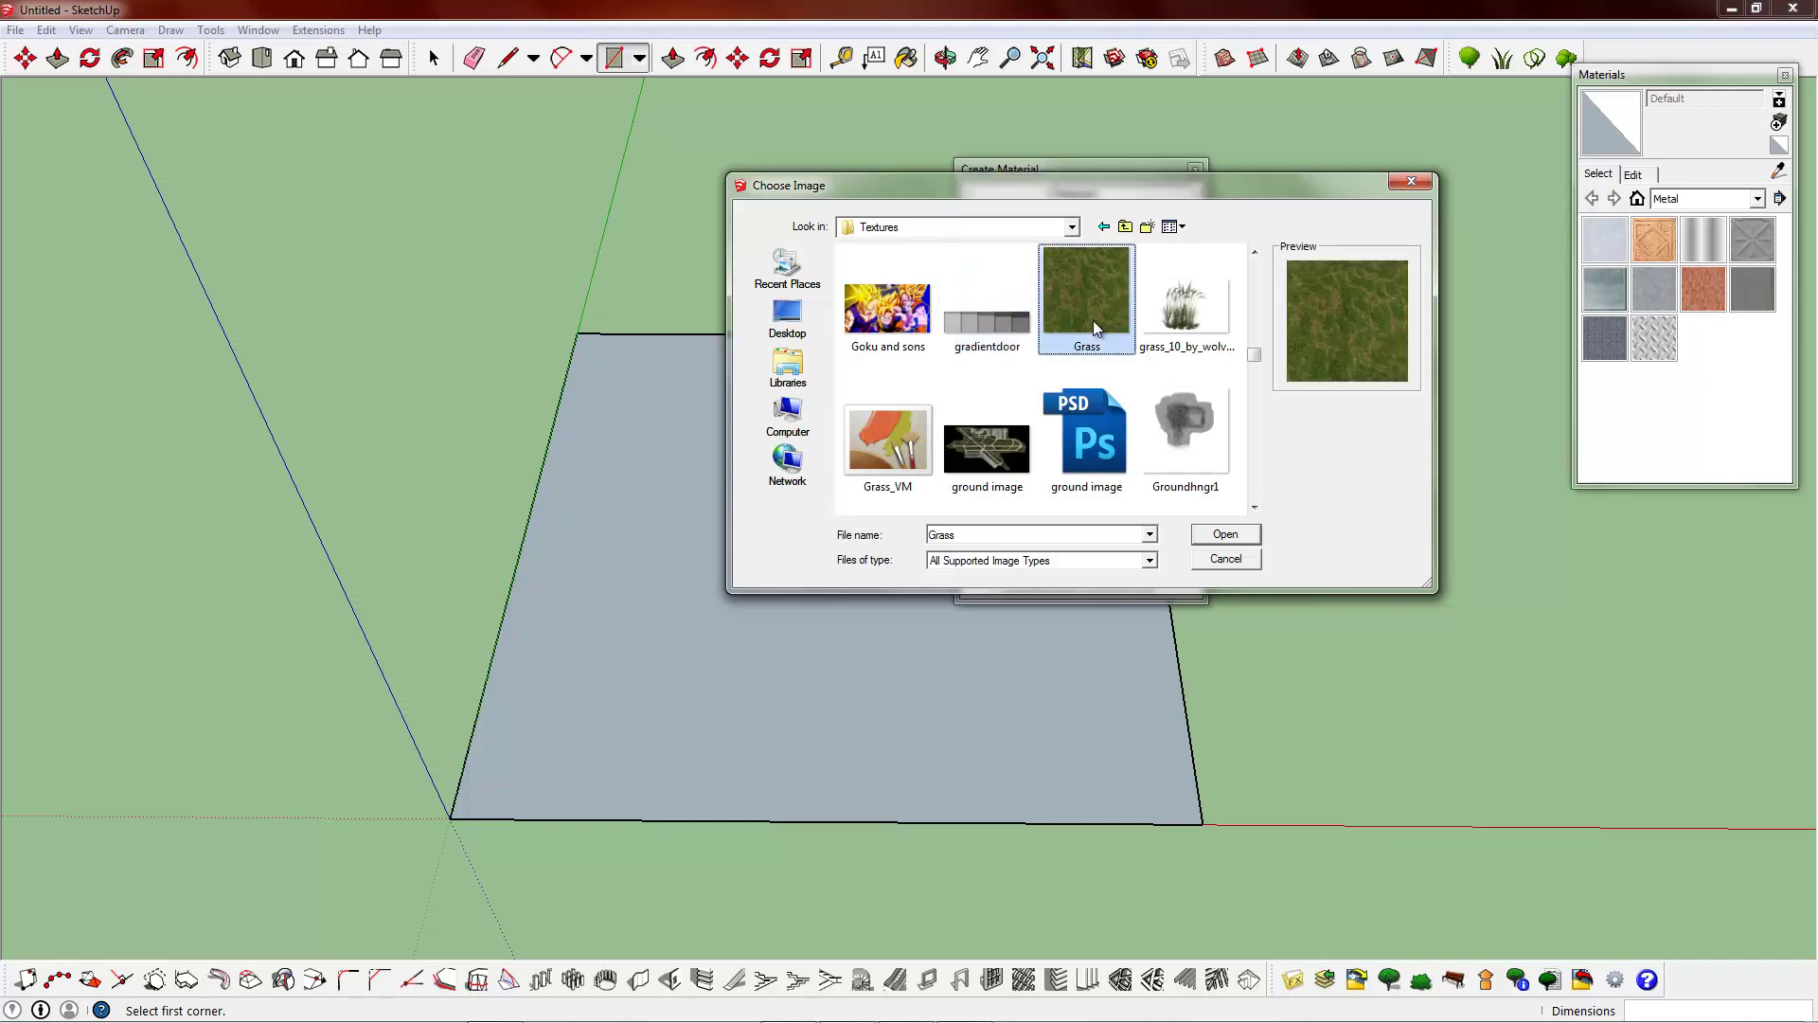
click(1232, 535)
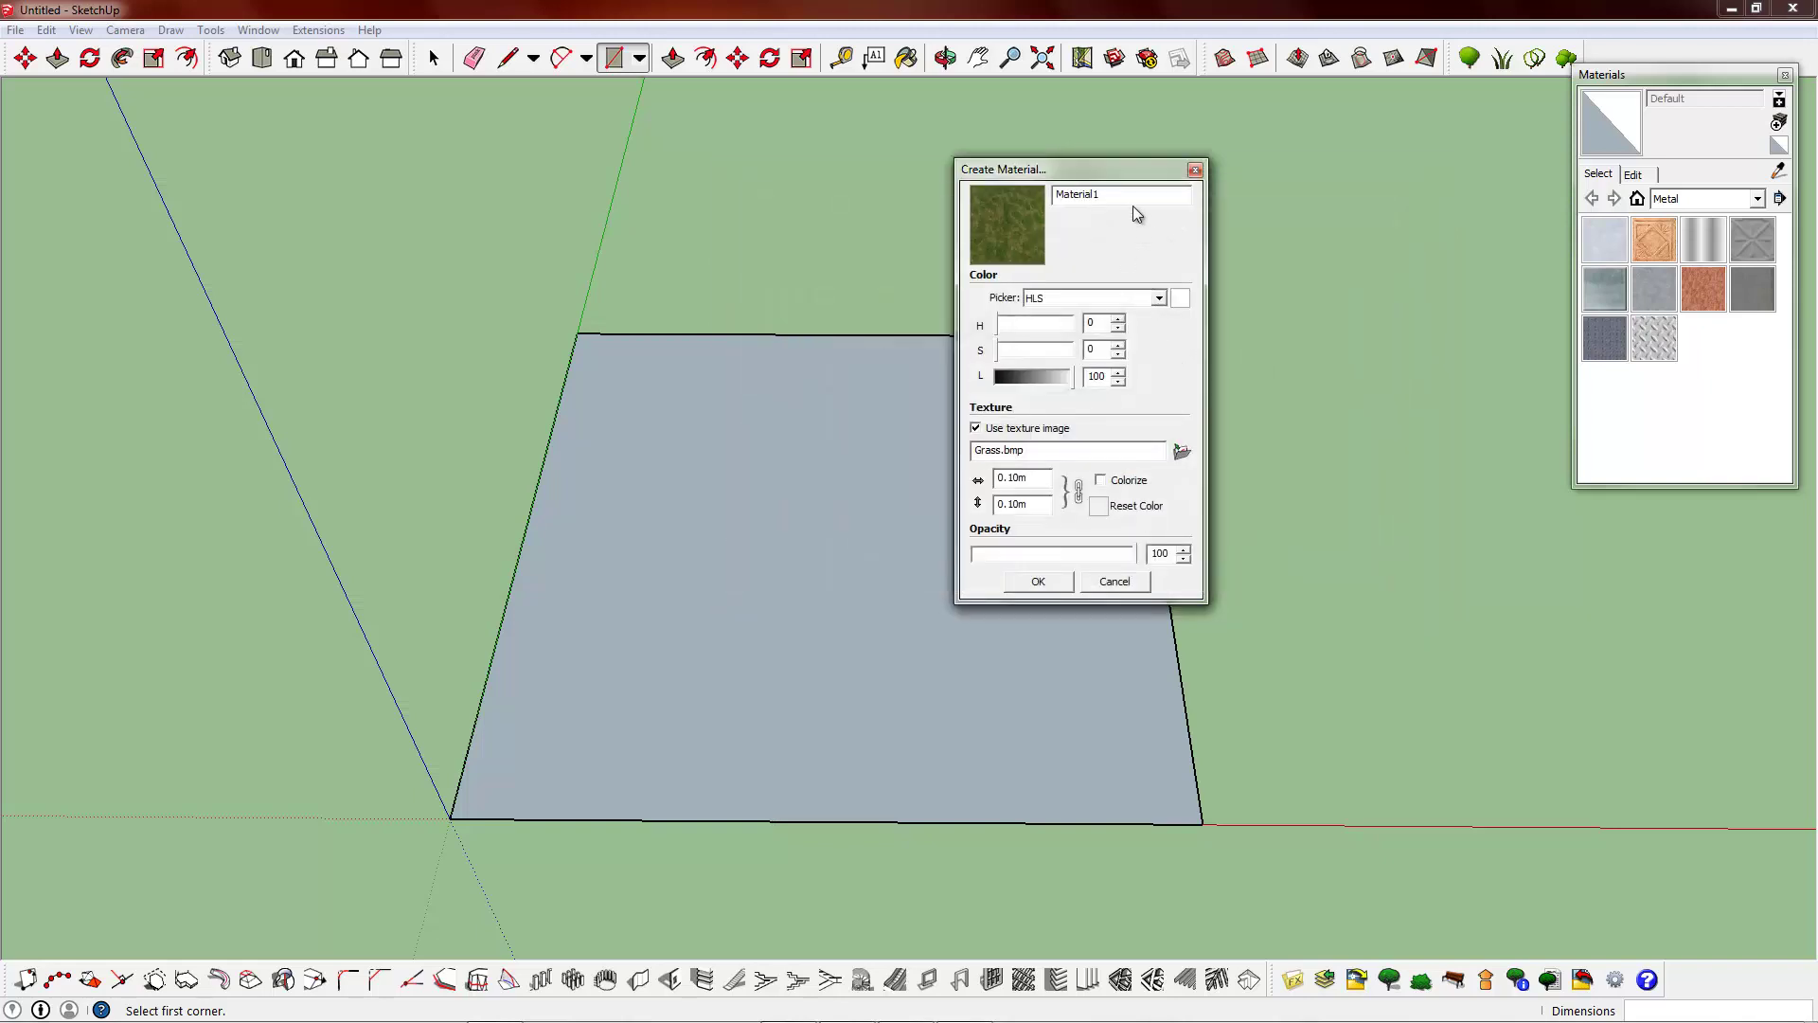
- Name the new material grass and paint the 10 by 10 m face with it
text(grass)
click(1036, 582)
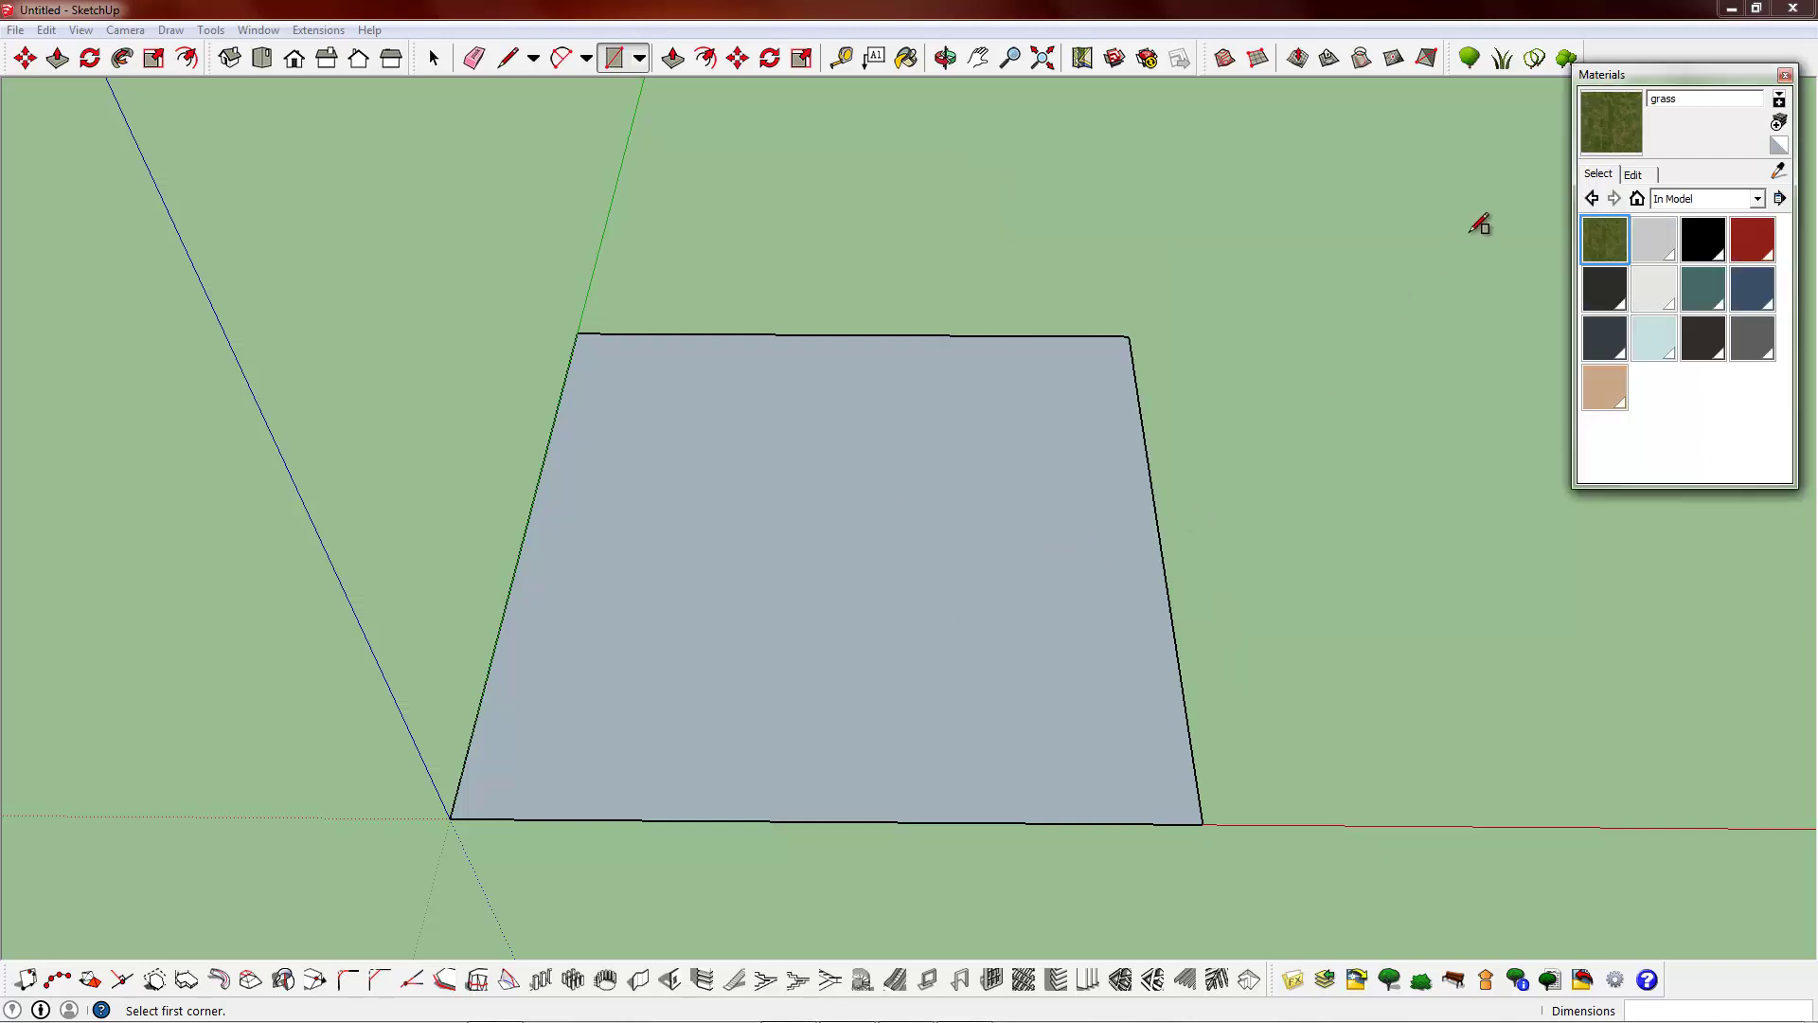
click(1610, 145)
click(953, 633)
- Select the grass-textured face together with its edges and make them a group
mouse_move(859, 531)
middle_down()
mouse_move(799, 723)
mouse_move(758, 491)
middle_up()
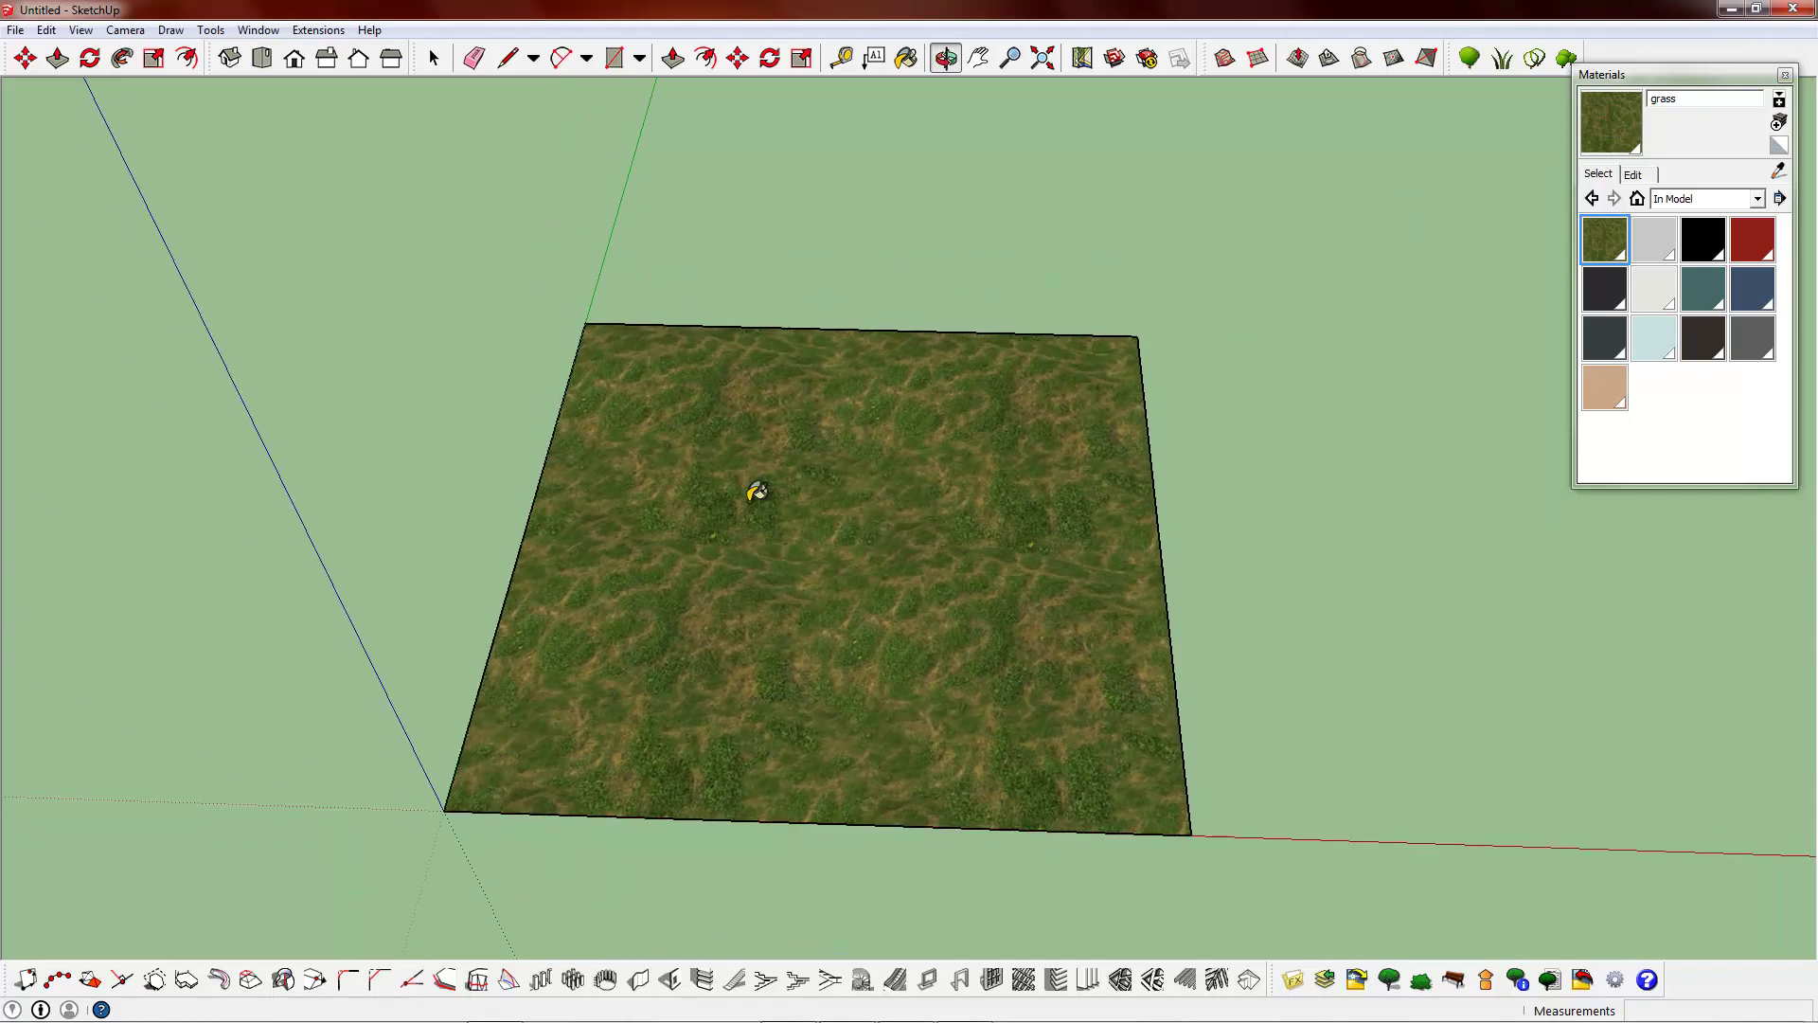
click(434, 59)
scroll(813, 554, up, 2)
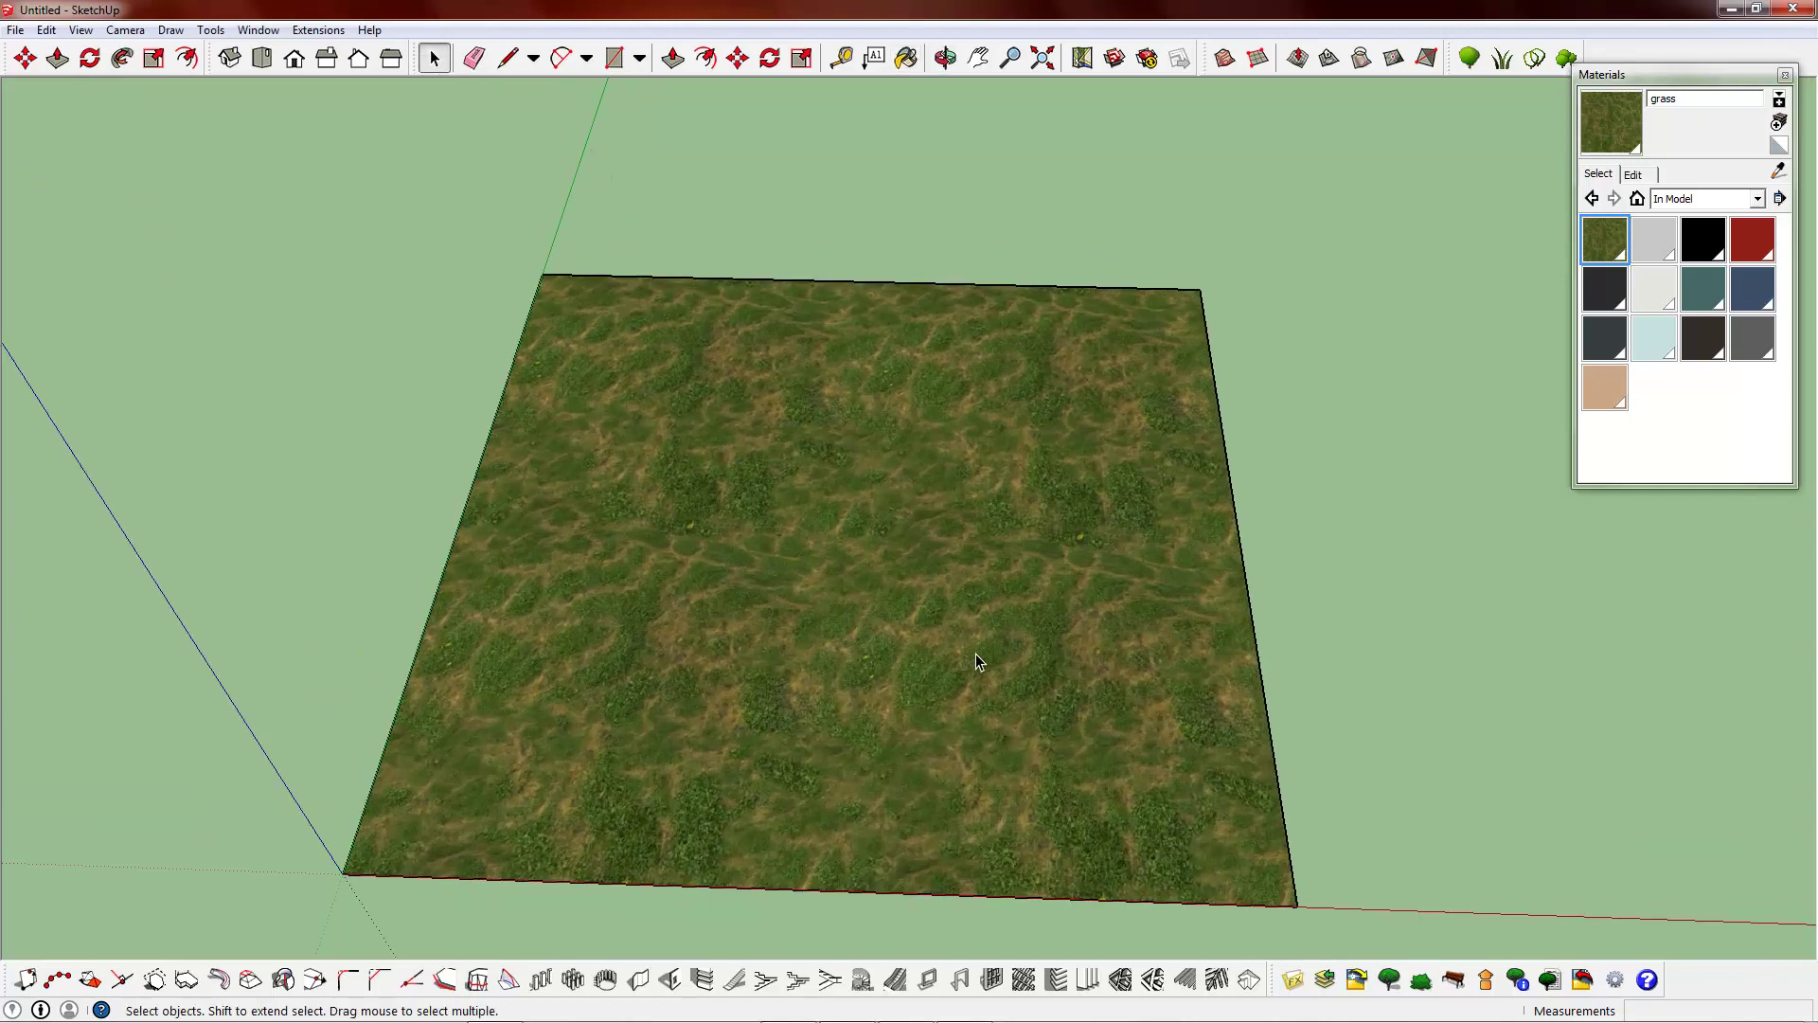
middle_drag(978, 661, 833, 616)
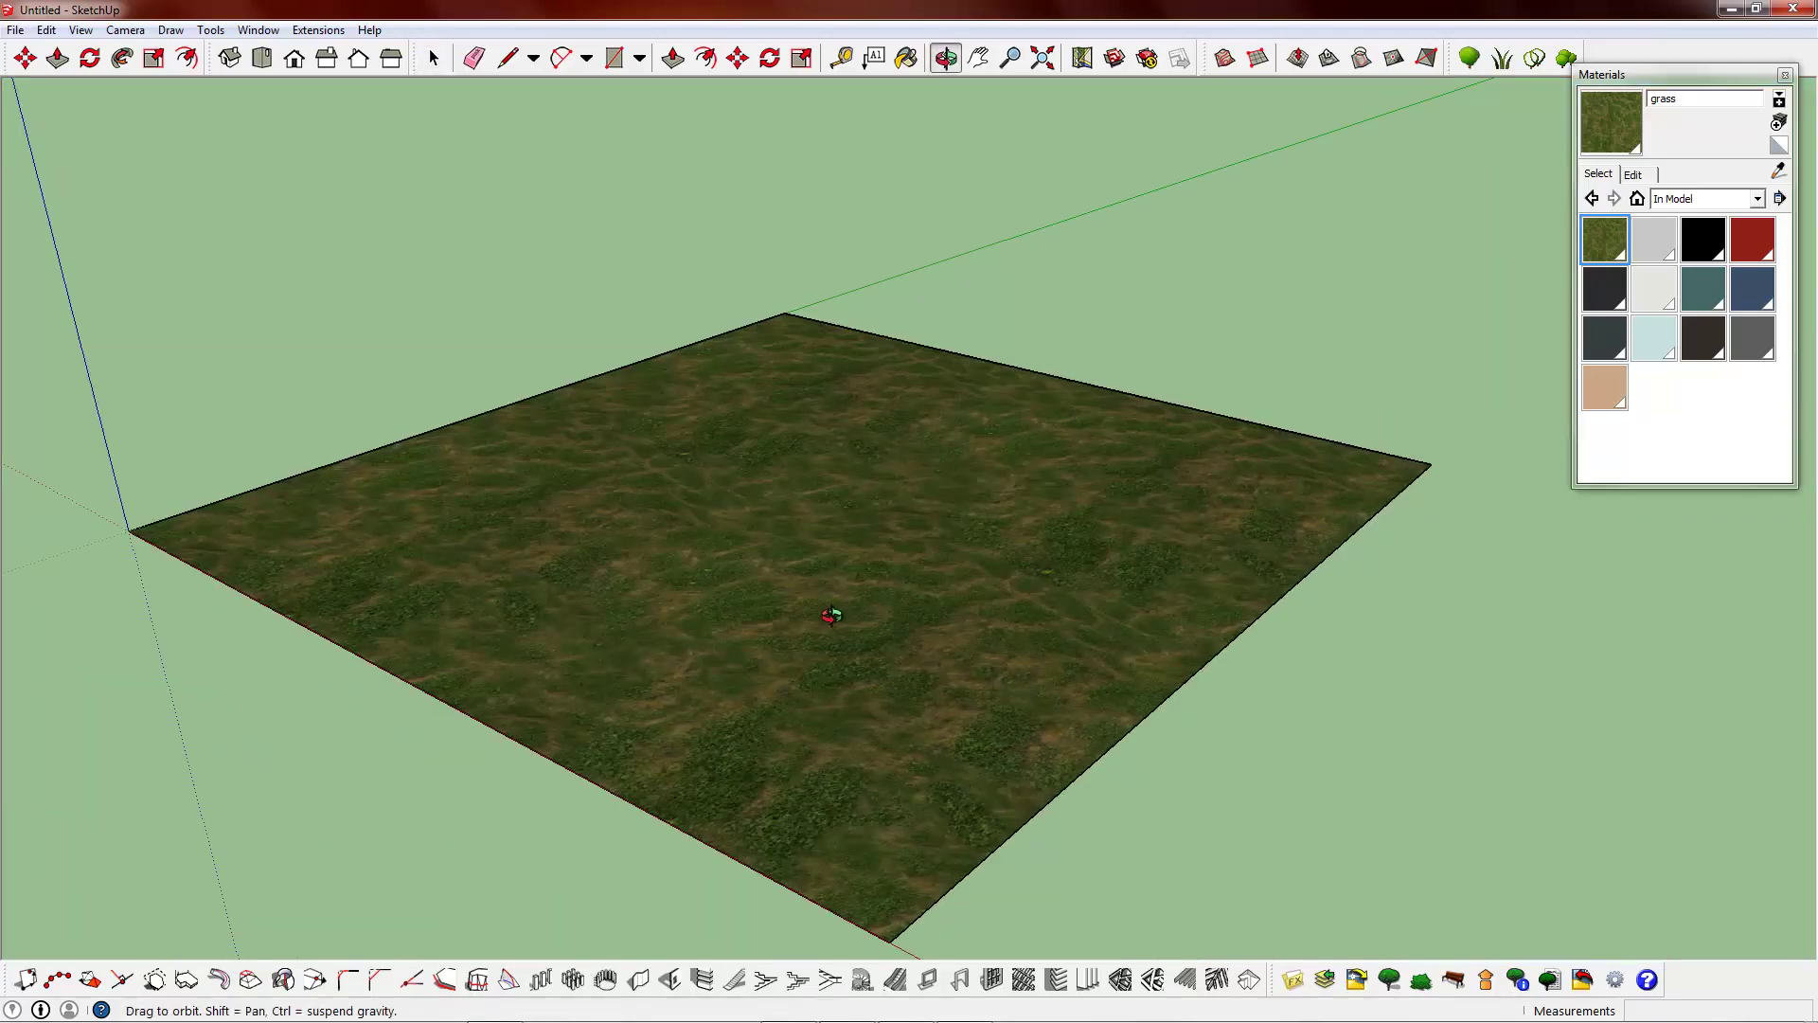
double_click(765, 580)
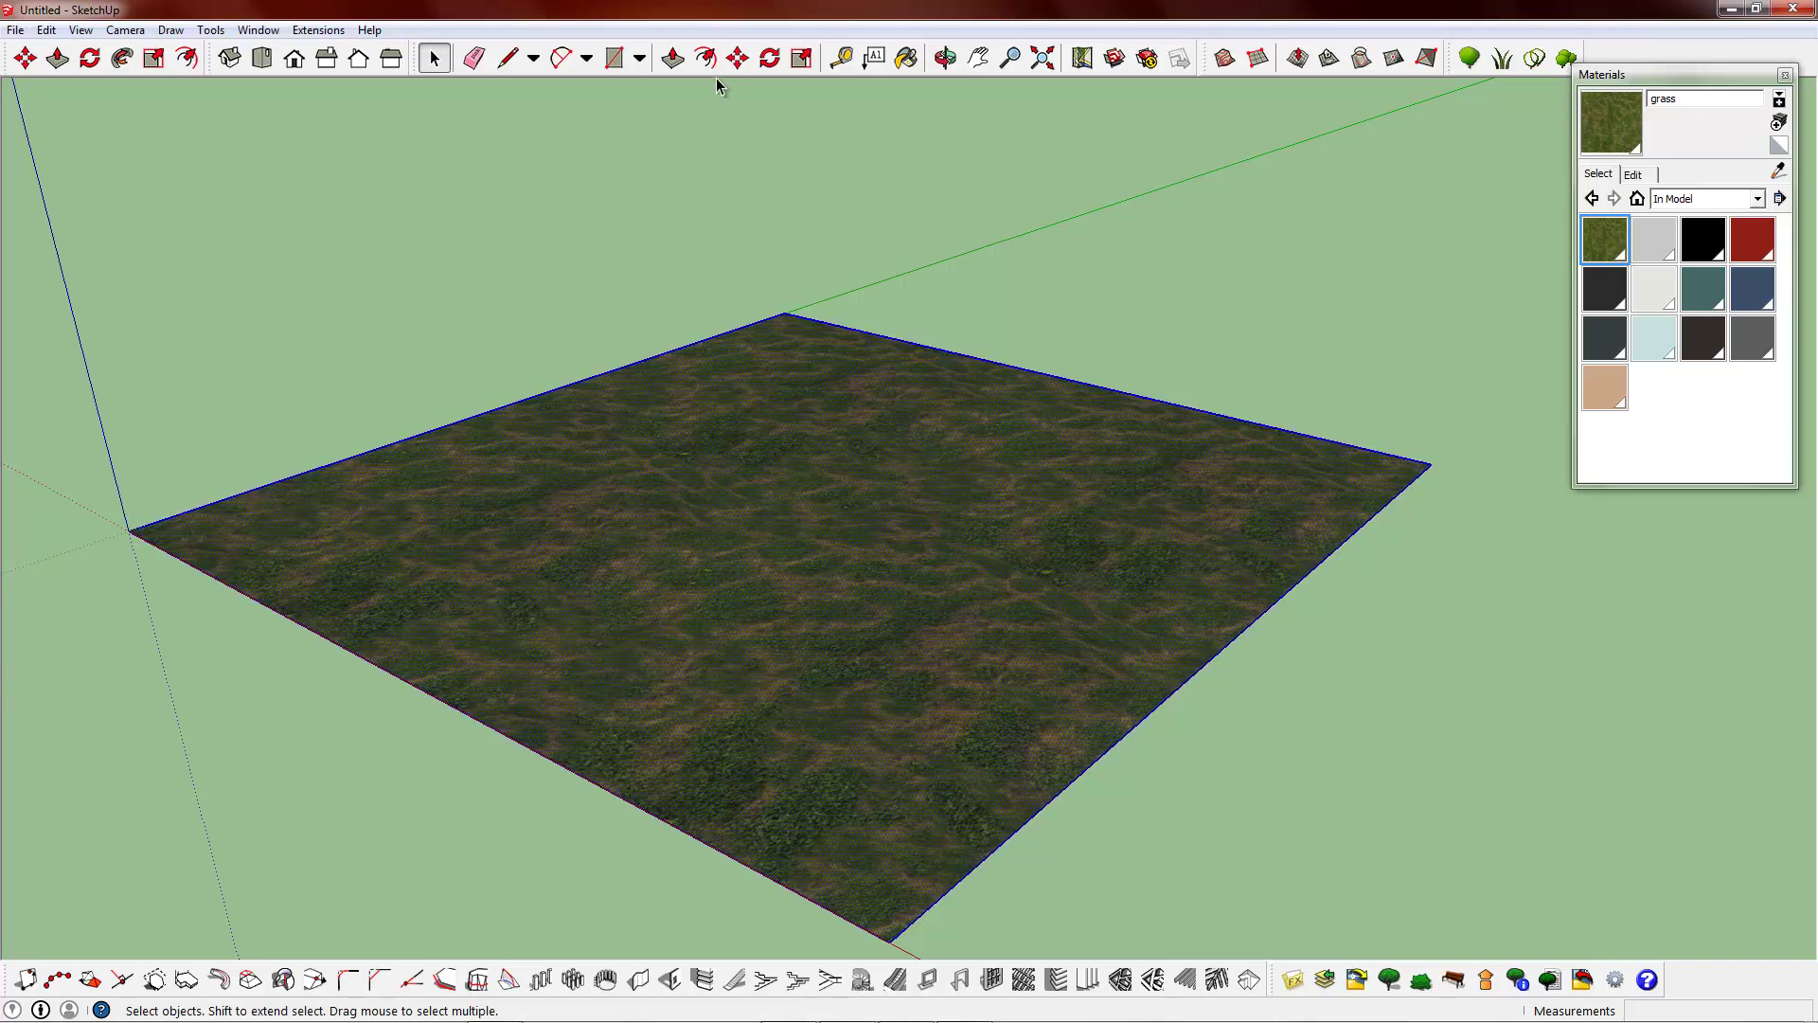
right_click(703, 418)
click(810, 580)
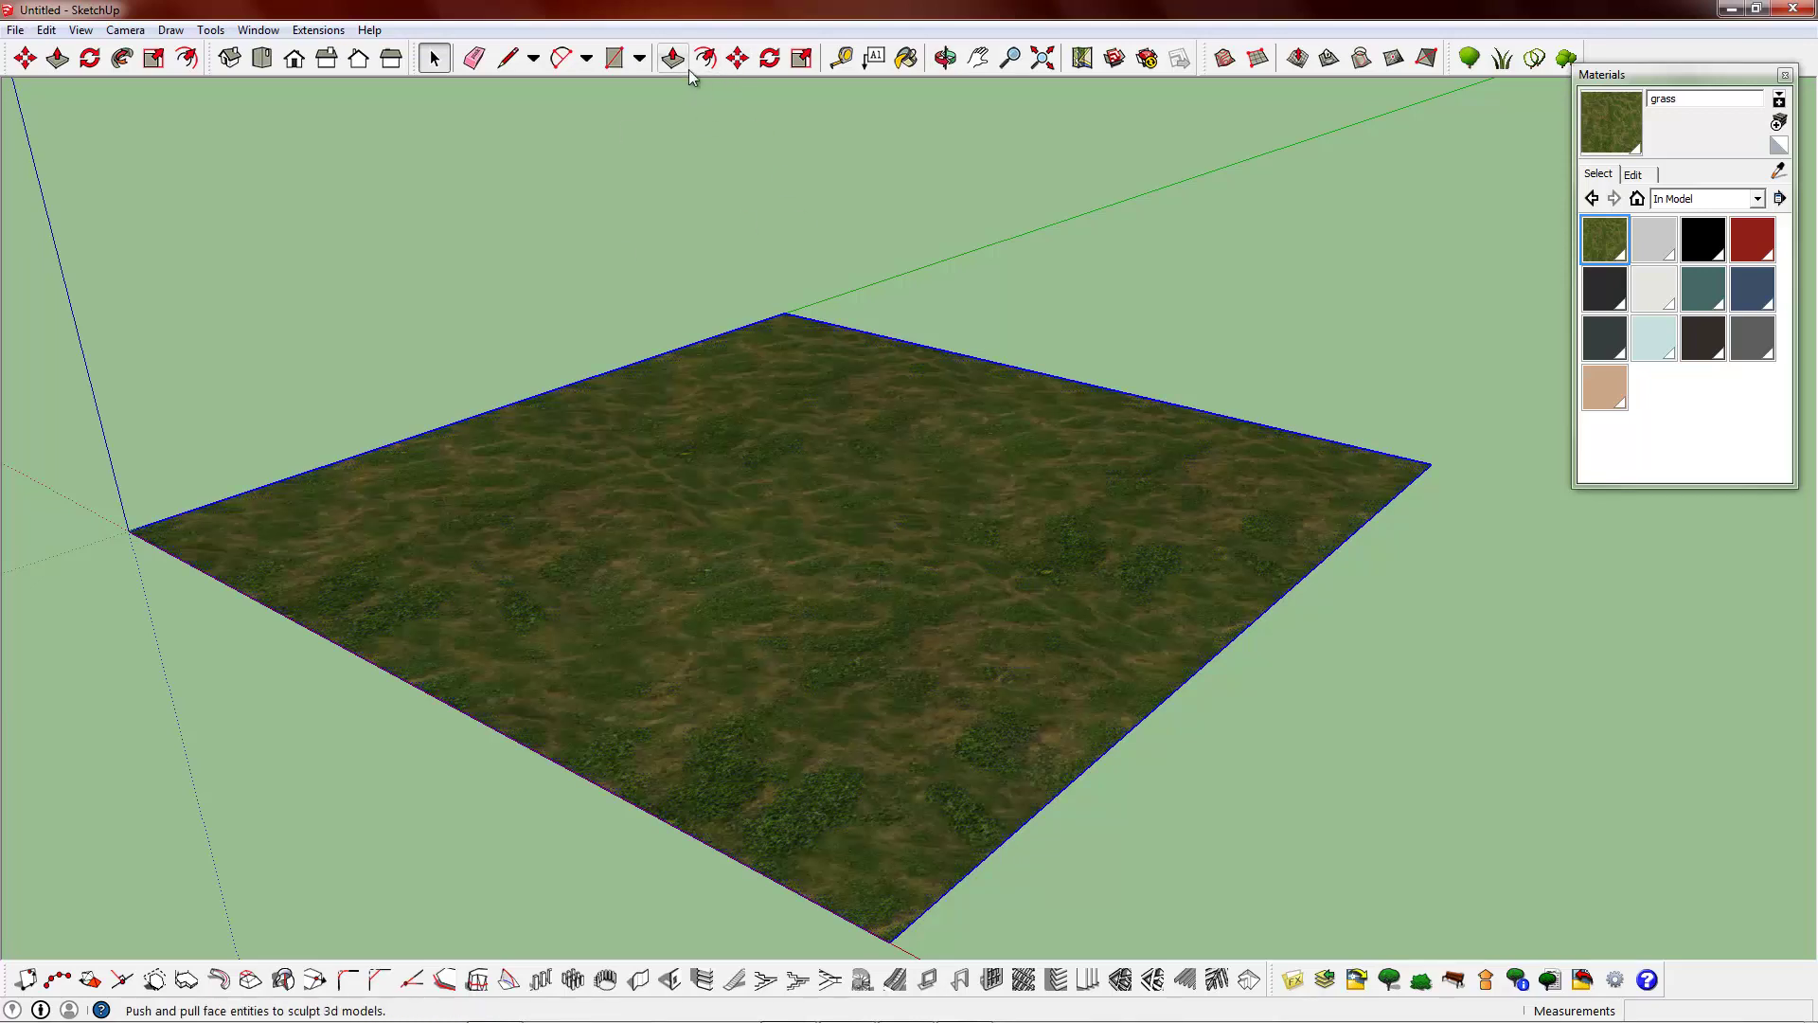
- Copy the grass group 0.04 m straight up along the blue axis from its front corner
click(737, 58)
middle_drag(741, 499, 833, 724)
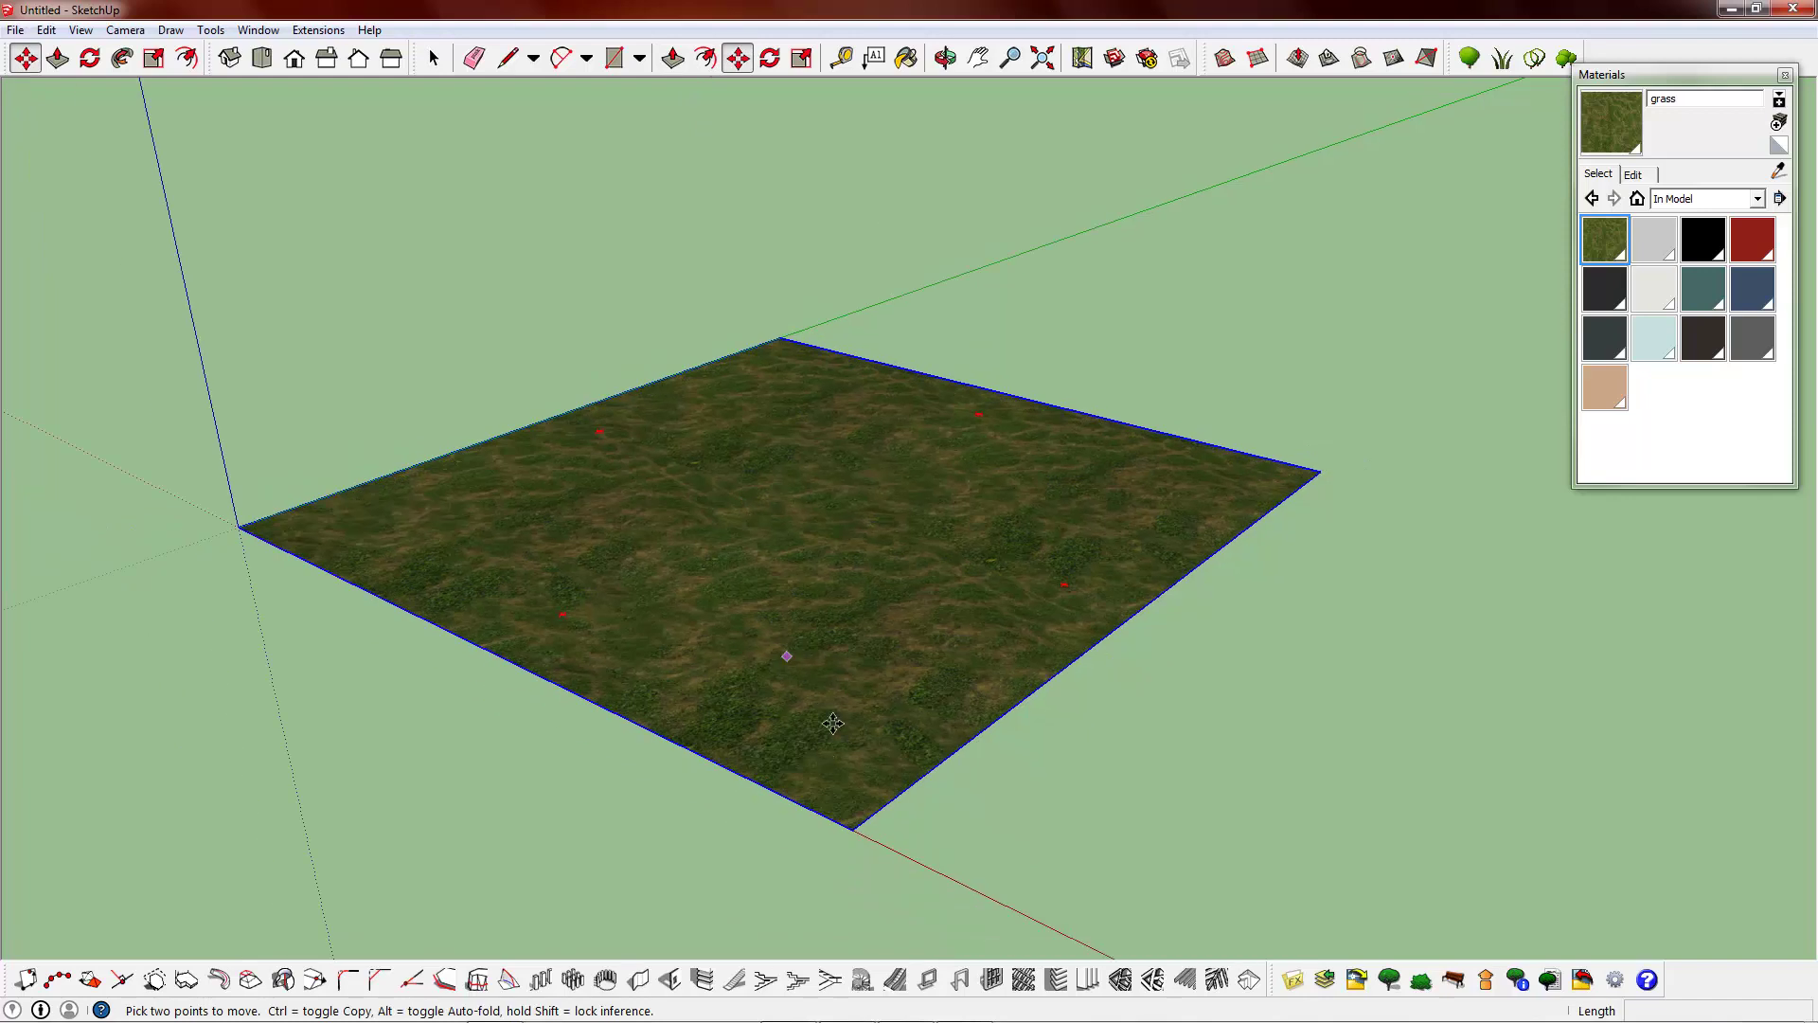
click(852, 829)
key(ctrl)
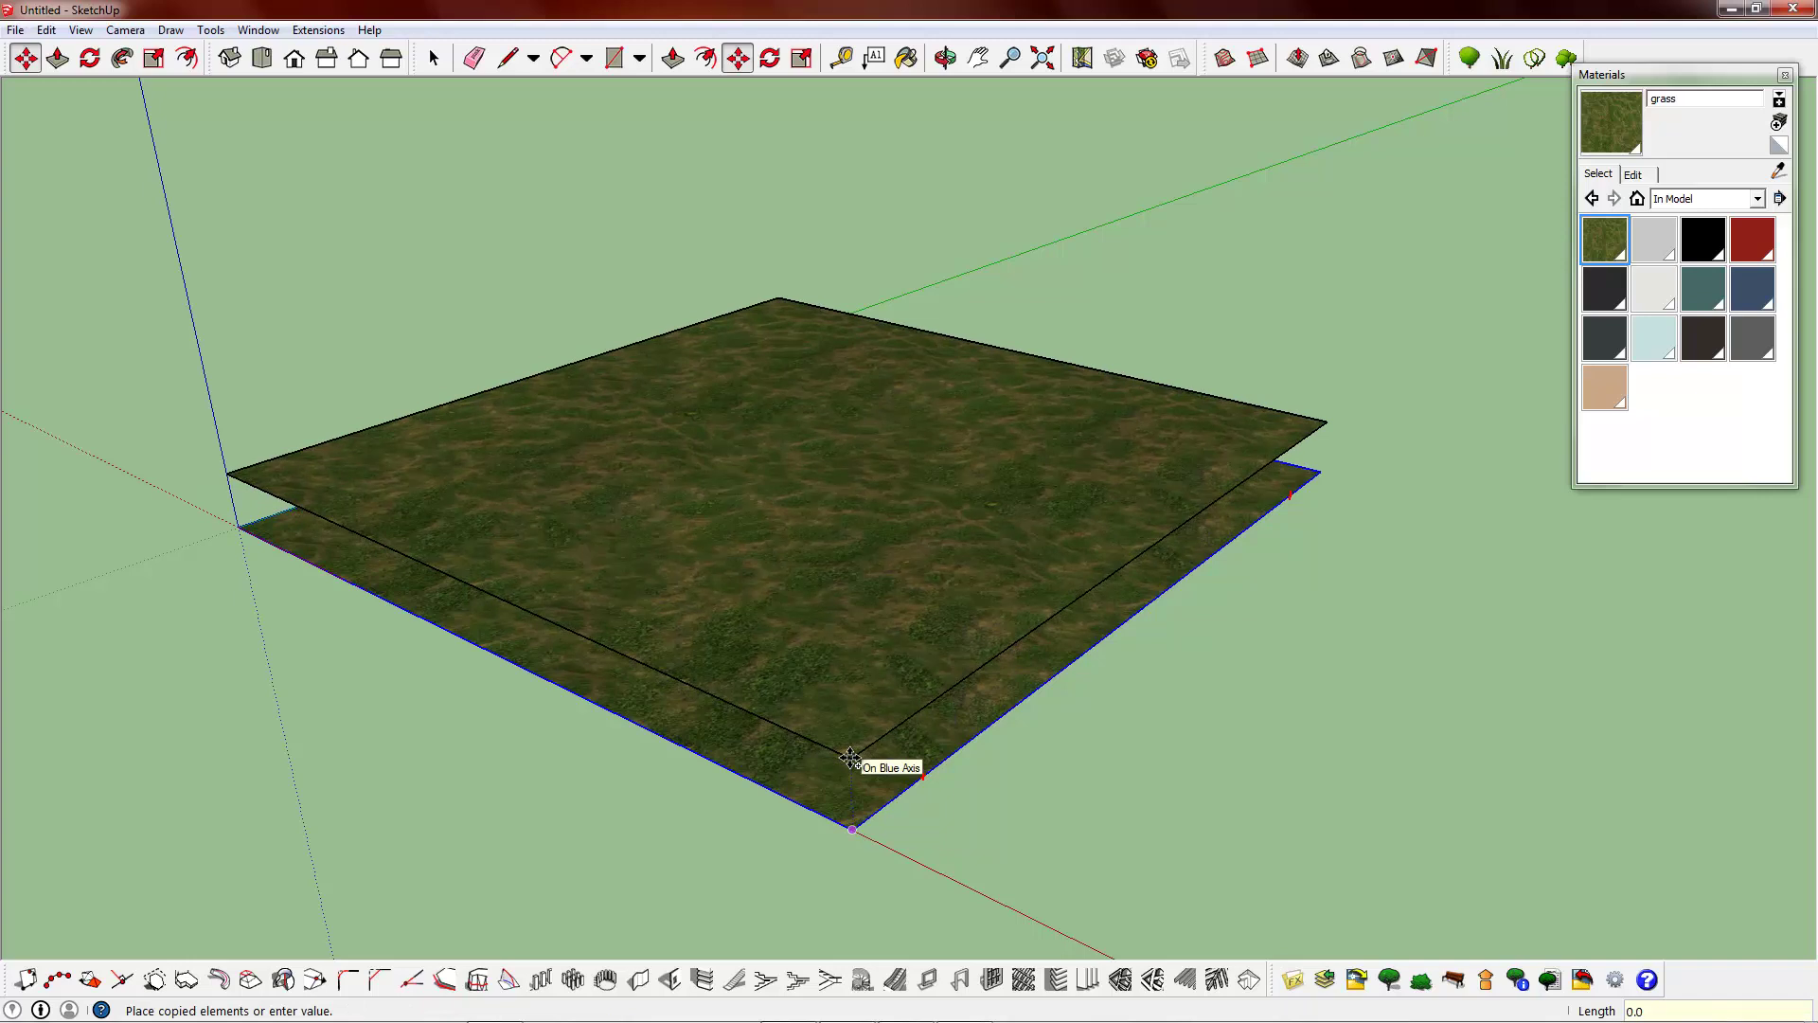
key(Escape)
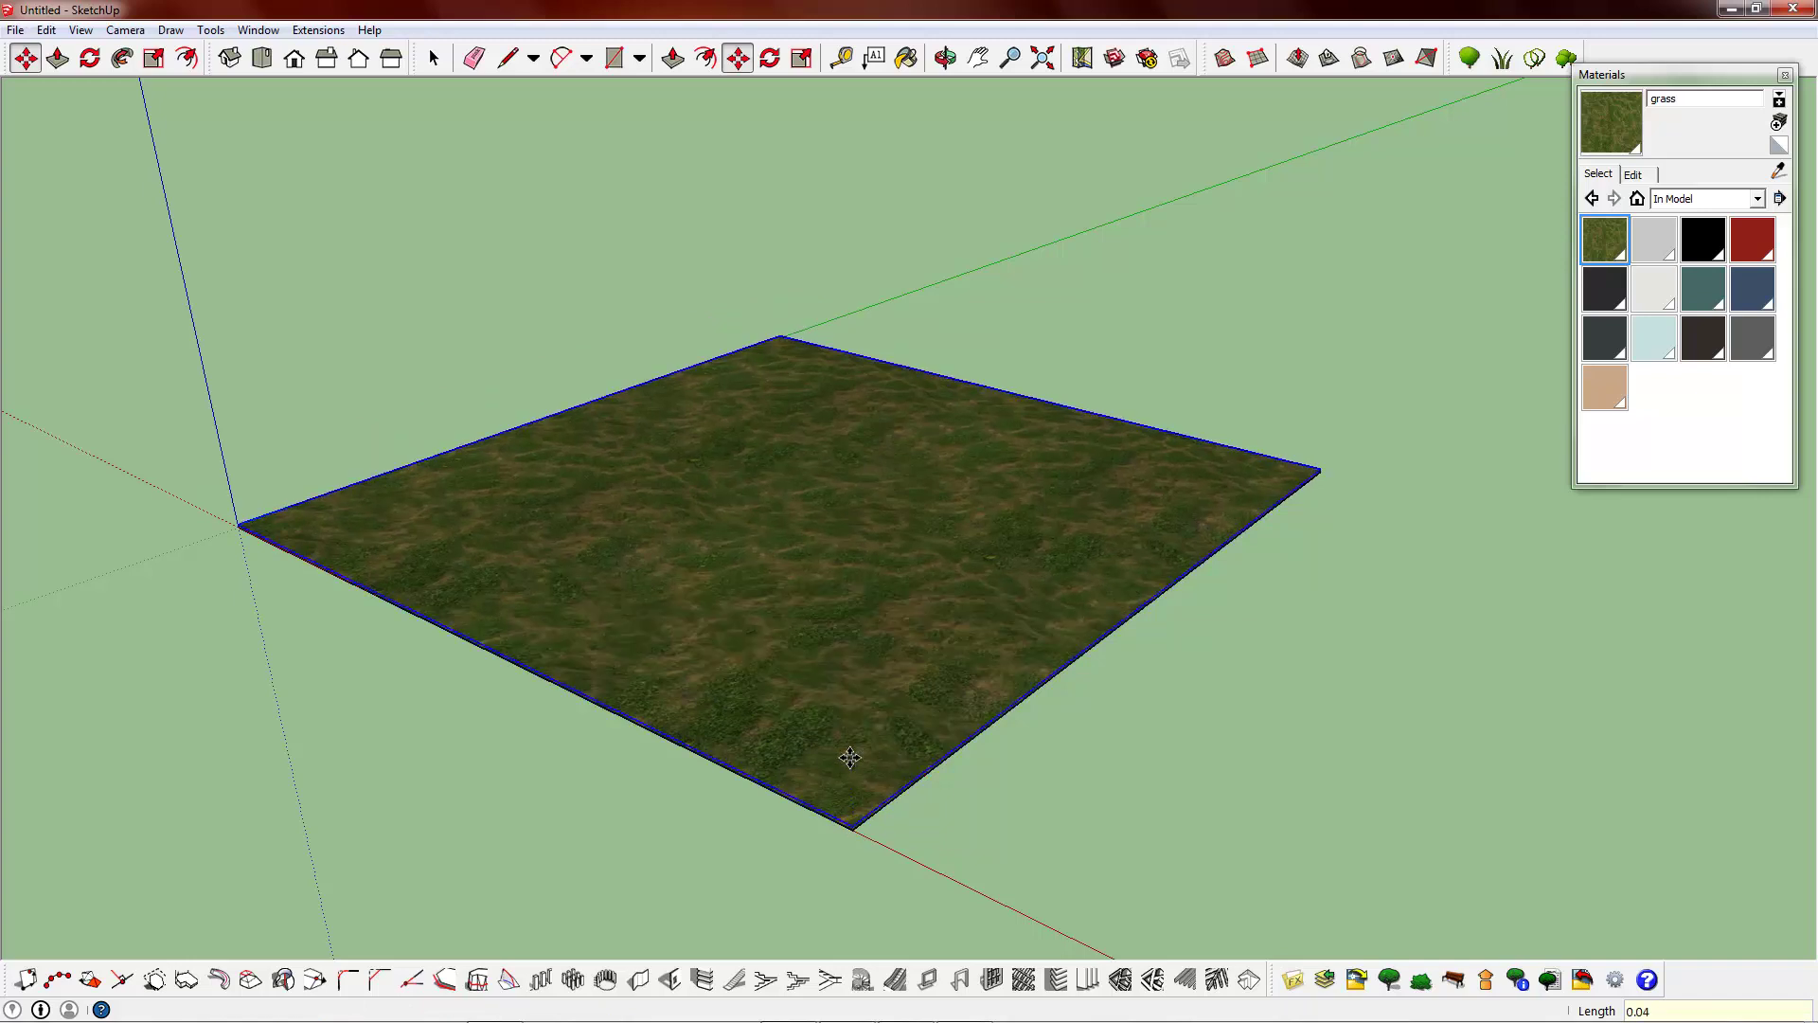
- Add further grass layer copies upward at 0.04 m spacing to build a 0.36 m high stack, and inspect it
click(853, 824)
key(ctrl)
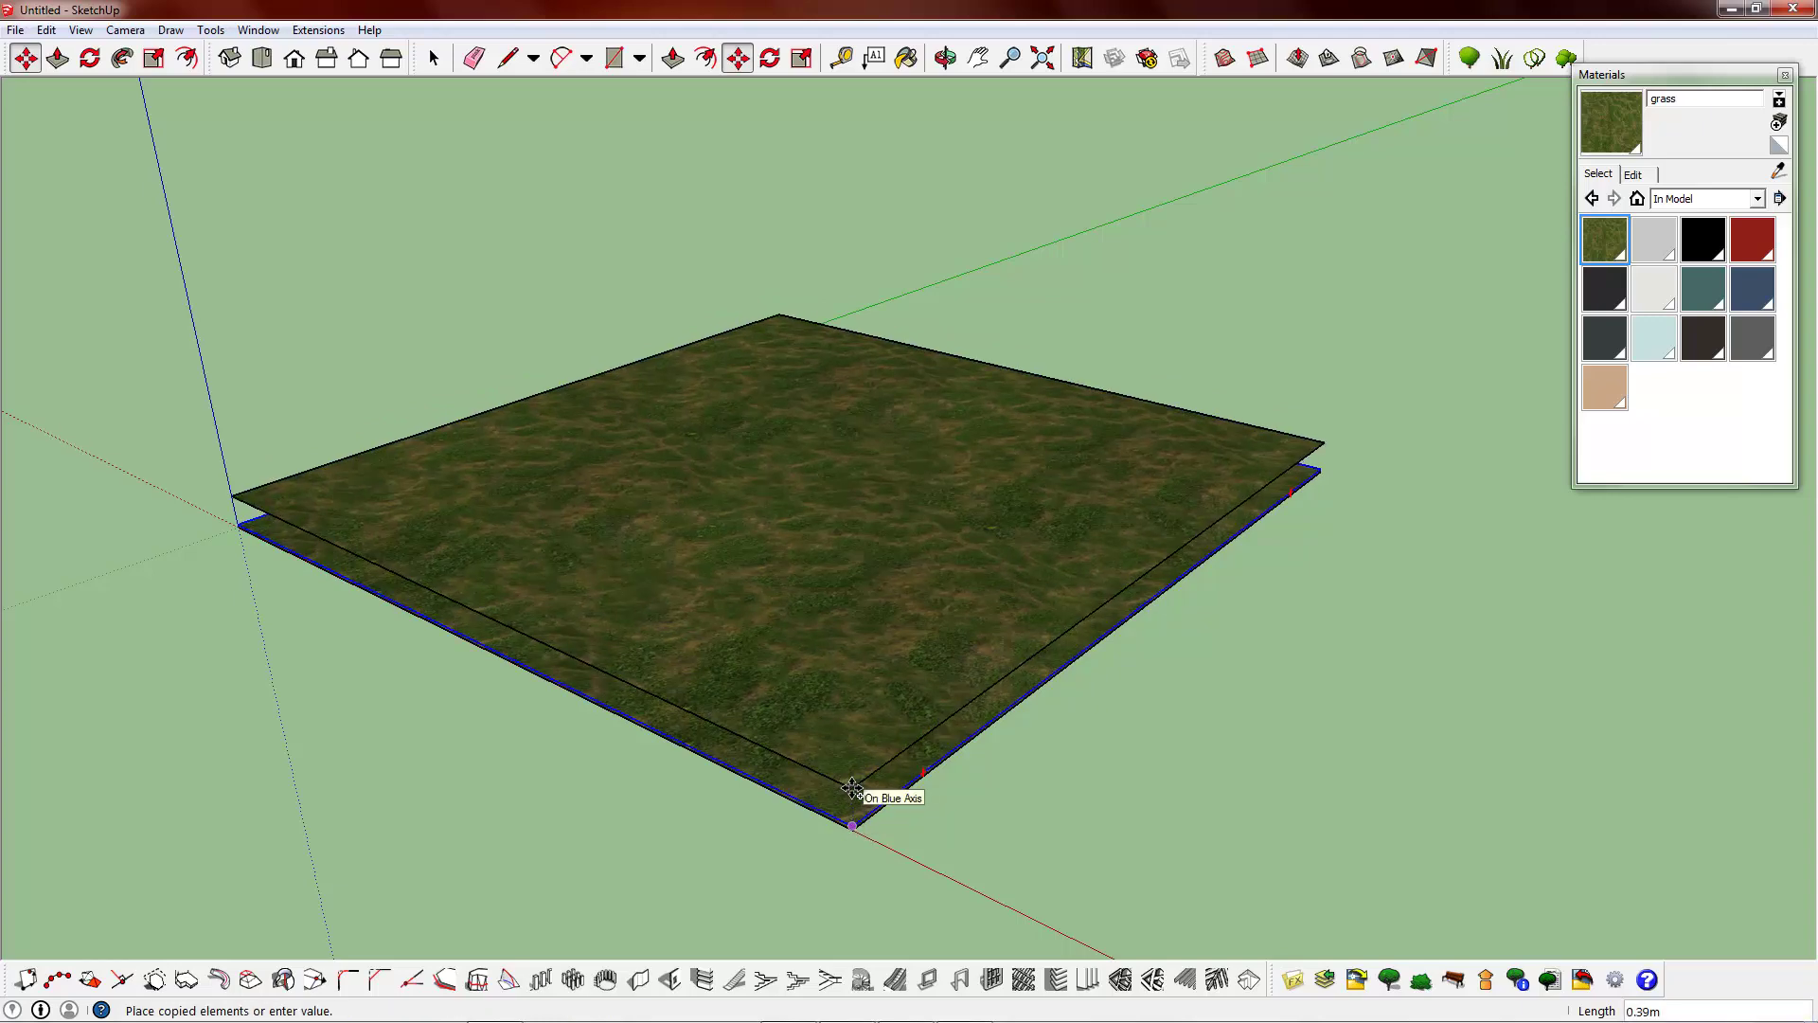
middle_drag(890, 568, 900, 743)
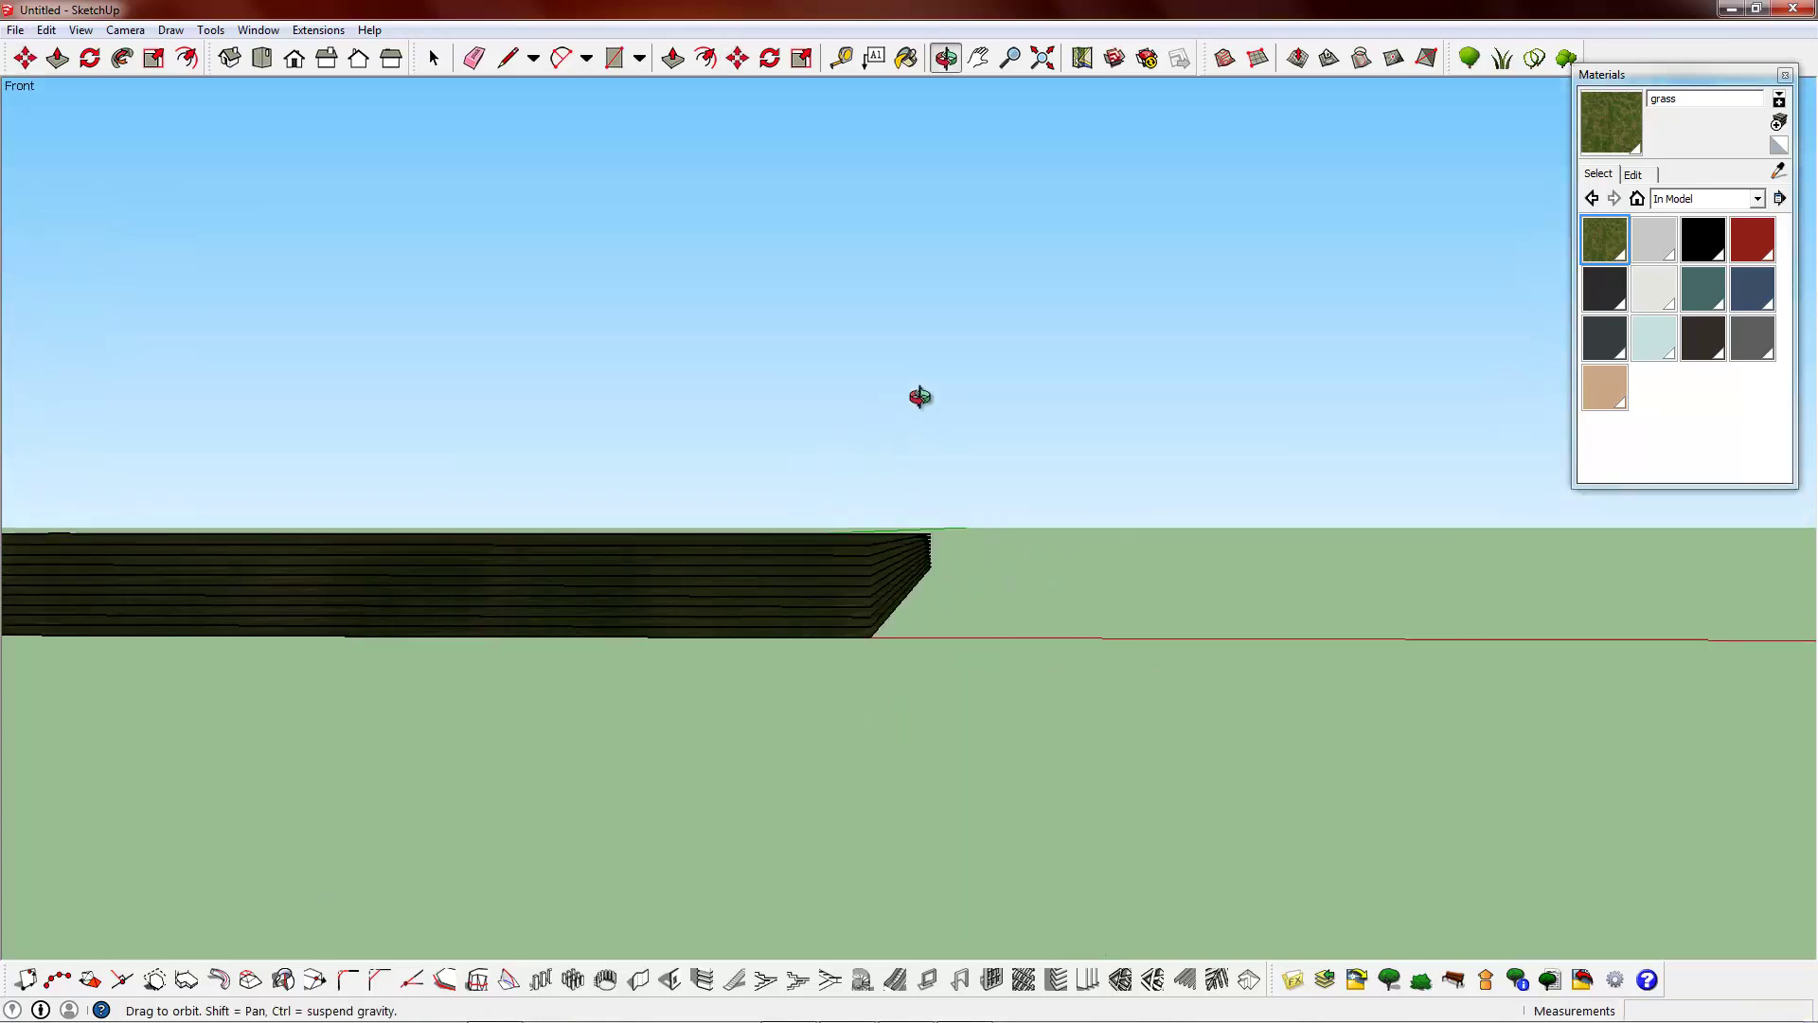
scroll(903, 742, down, 3)
scroll(824, 441, up, 2)
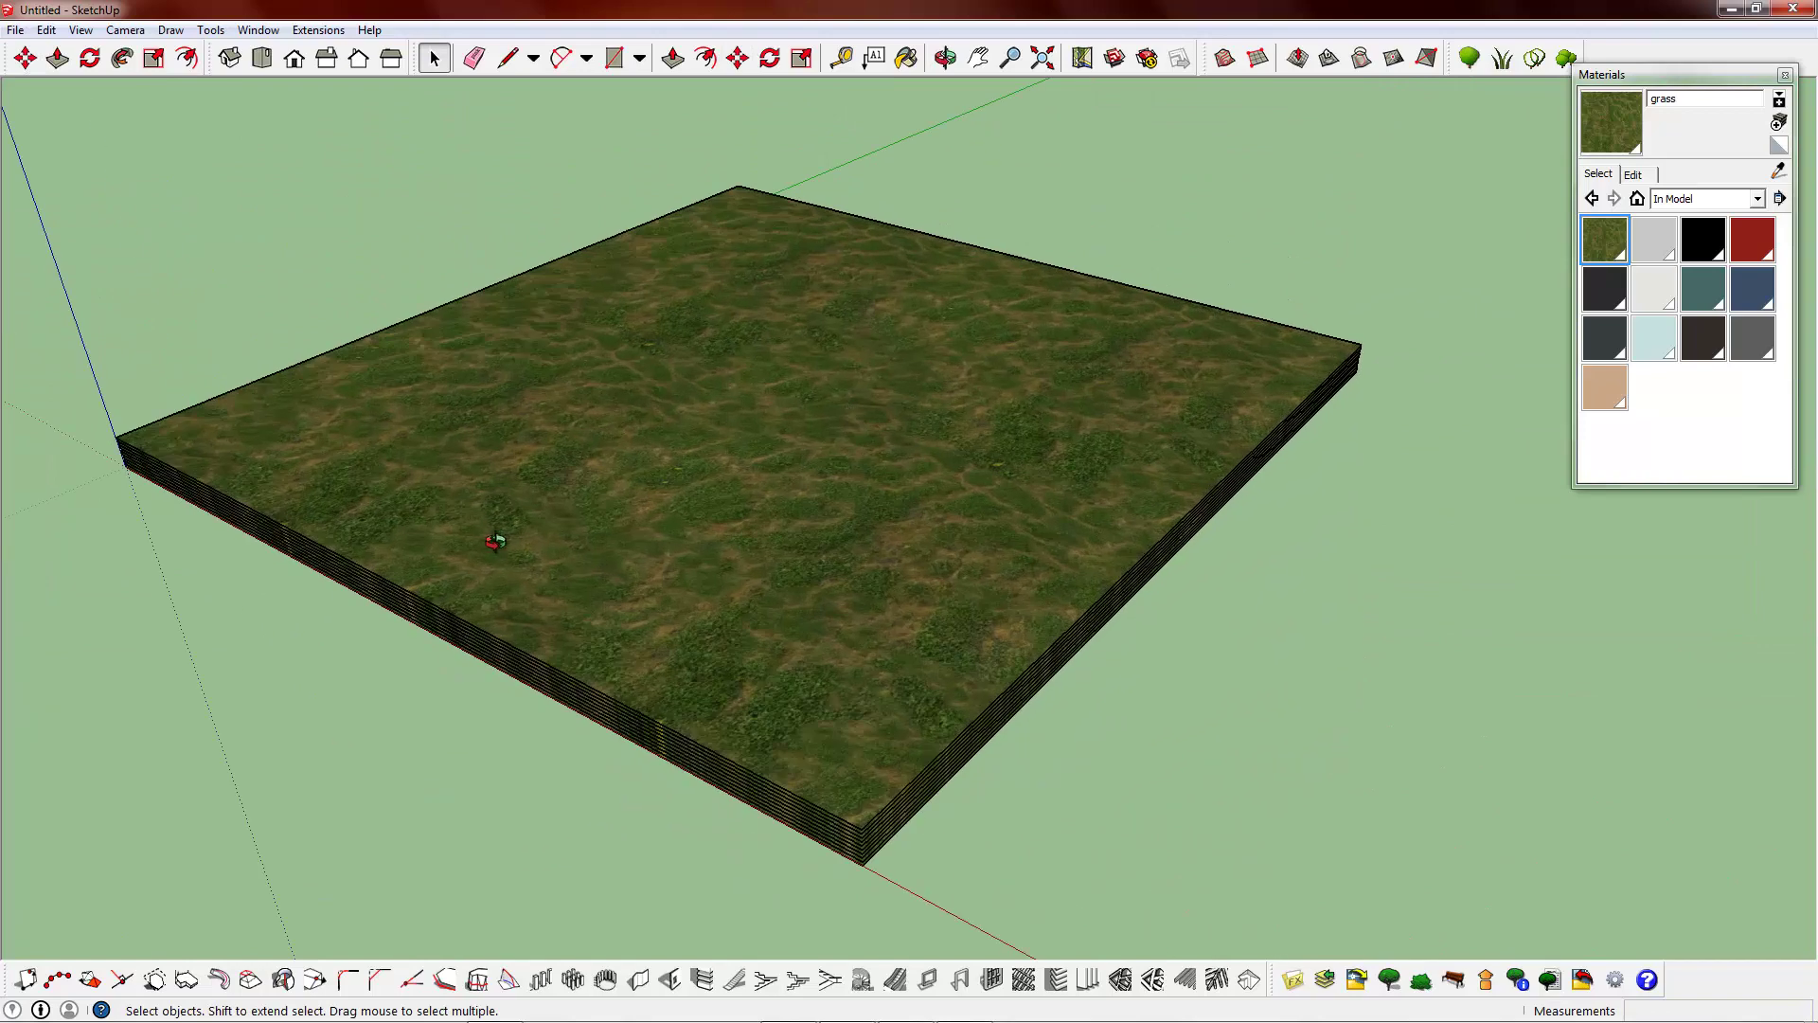
middle_drag(499, 536, 837, 591)
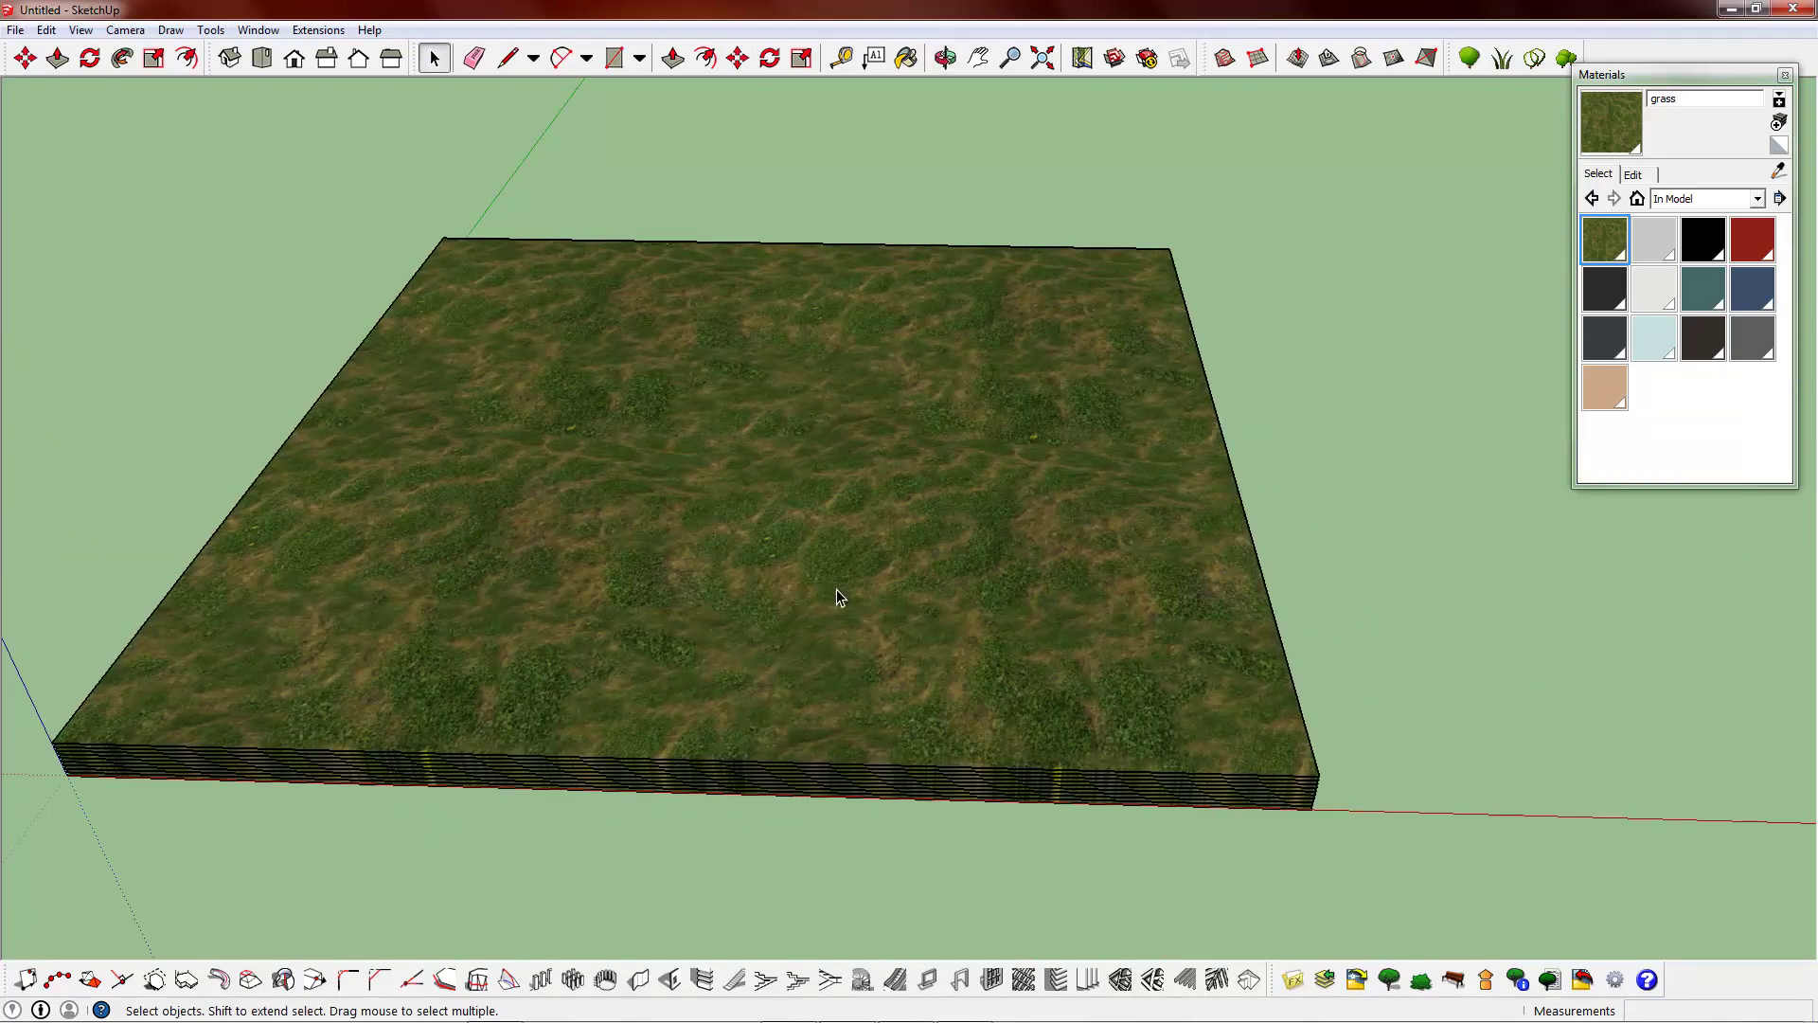
- Export the layered model to the Documents folder as a COLLADA file named layered grass
click(45, 29)
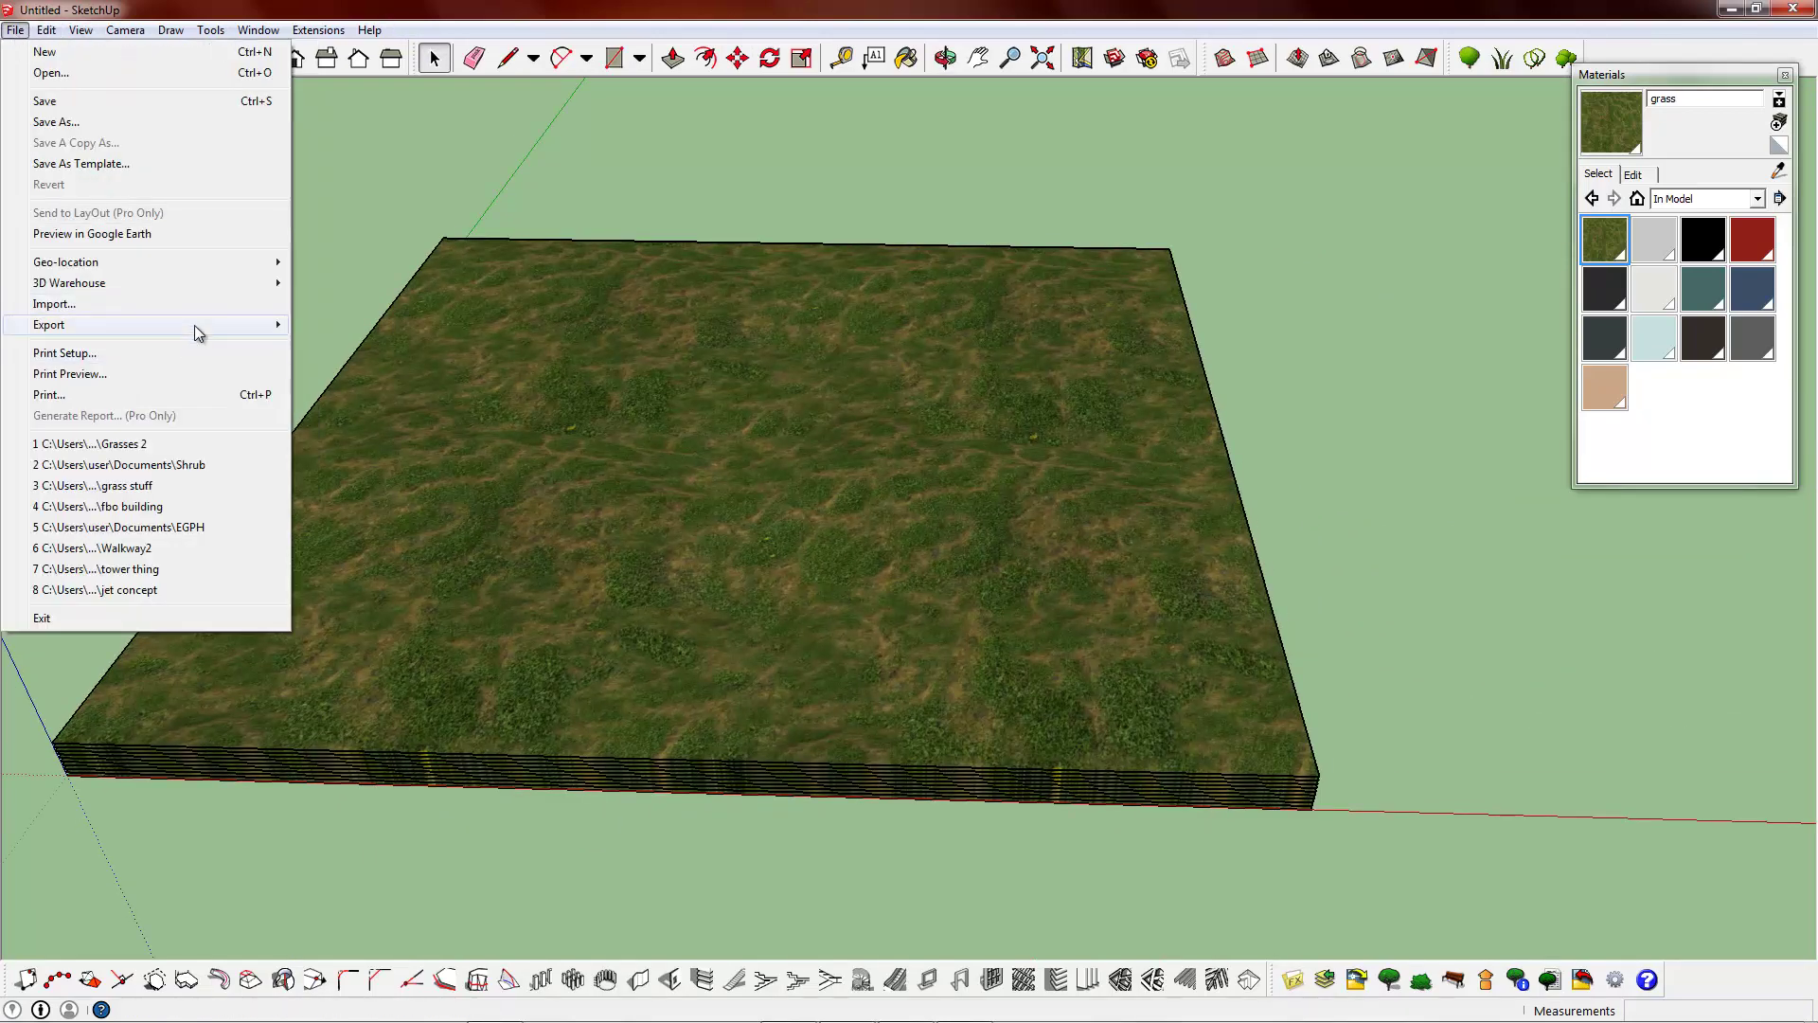
mouse_move(199, 325)
click(360, 325)
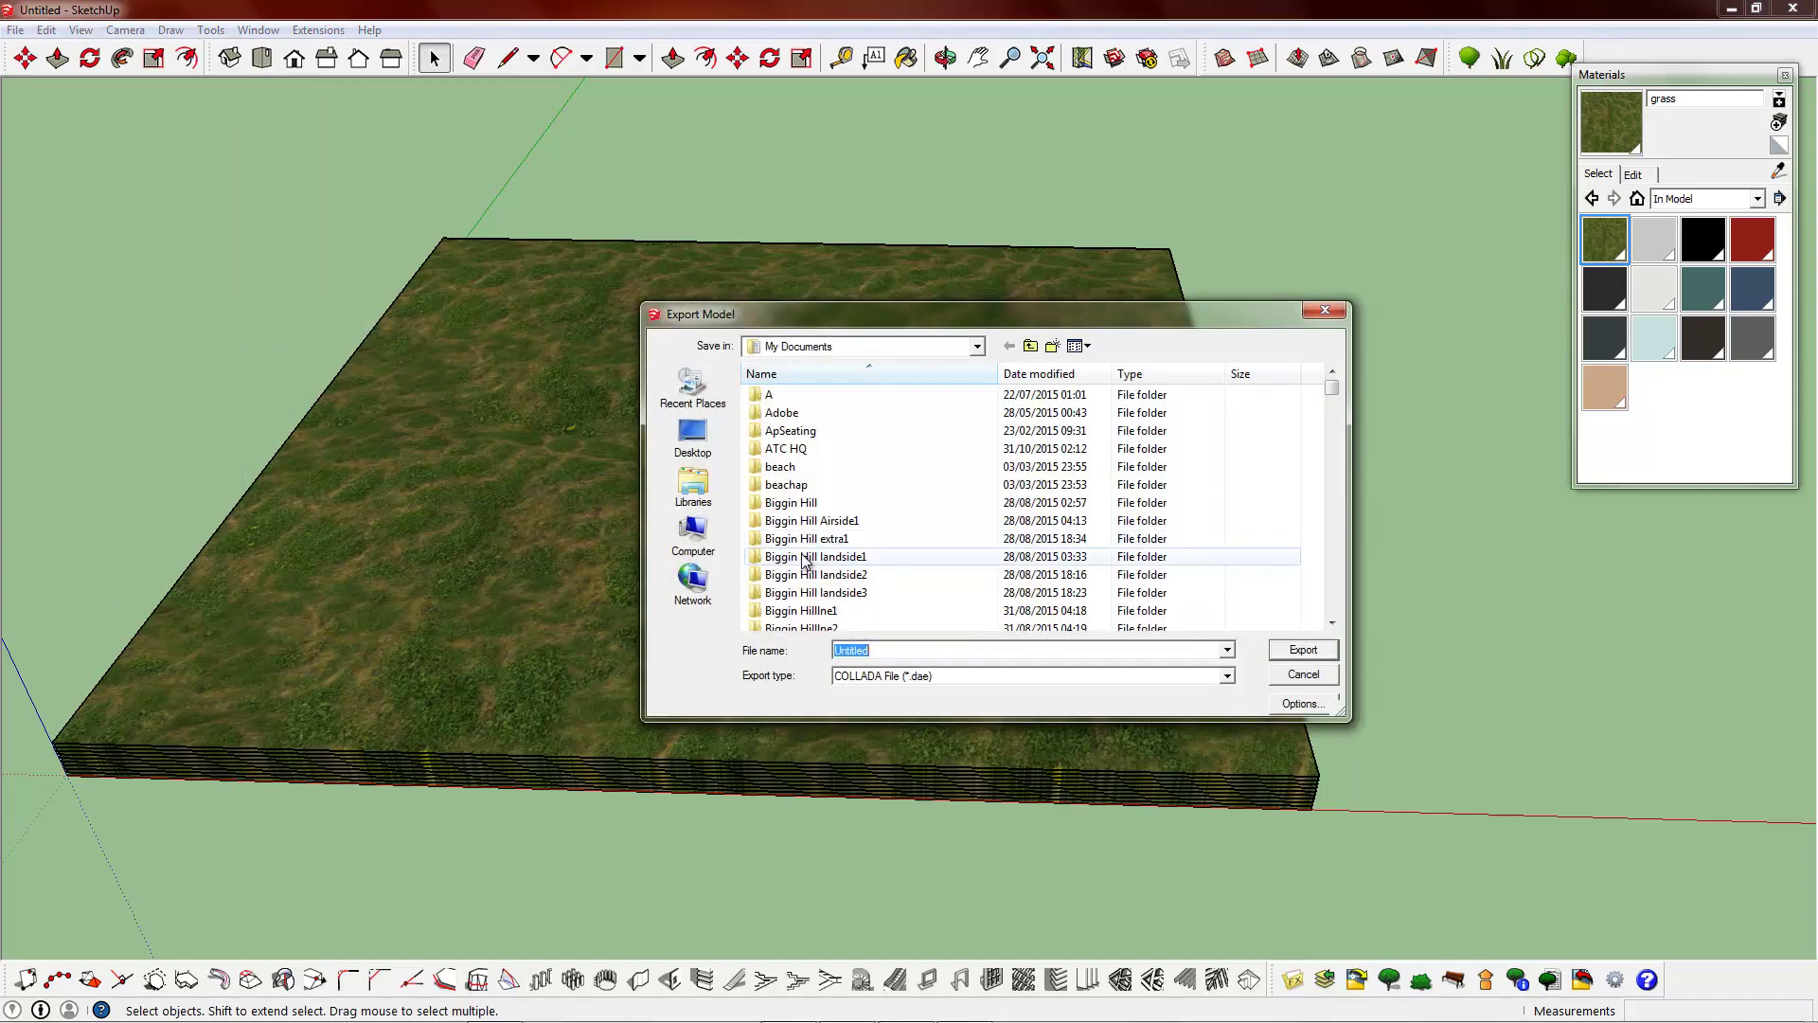
text(la)
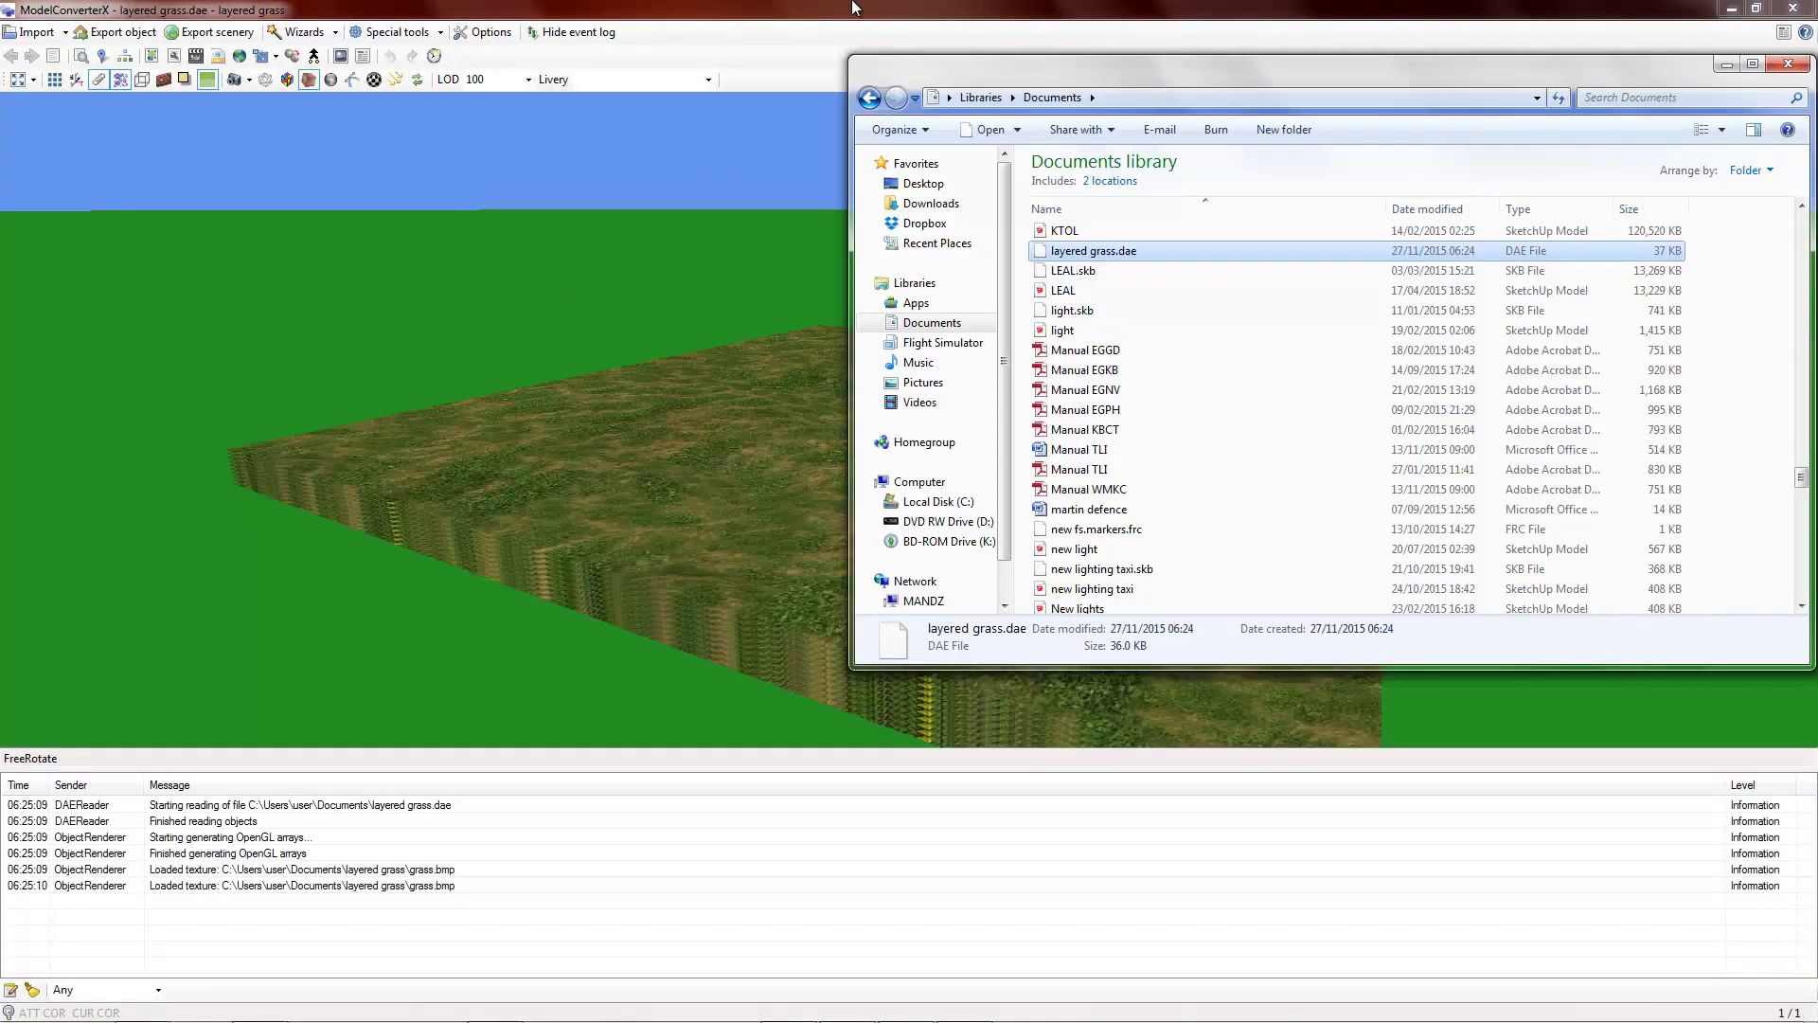
- Switch to ModelConverterX with layered grass.dae loaded, hide the ground plane and inspect the grass stack from several angles
click(852, 8)
drag(596, 394, 1033, 265)
drag(734, 282, 682, 313)
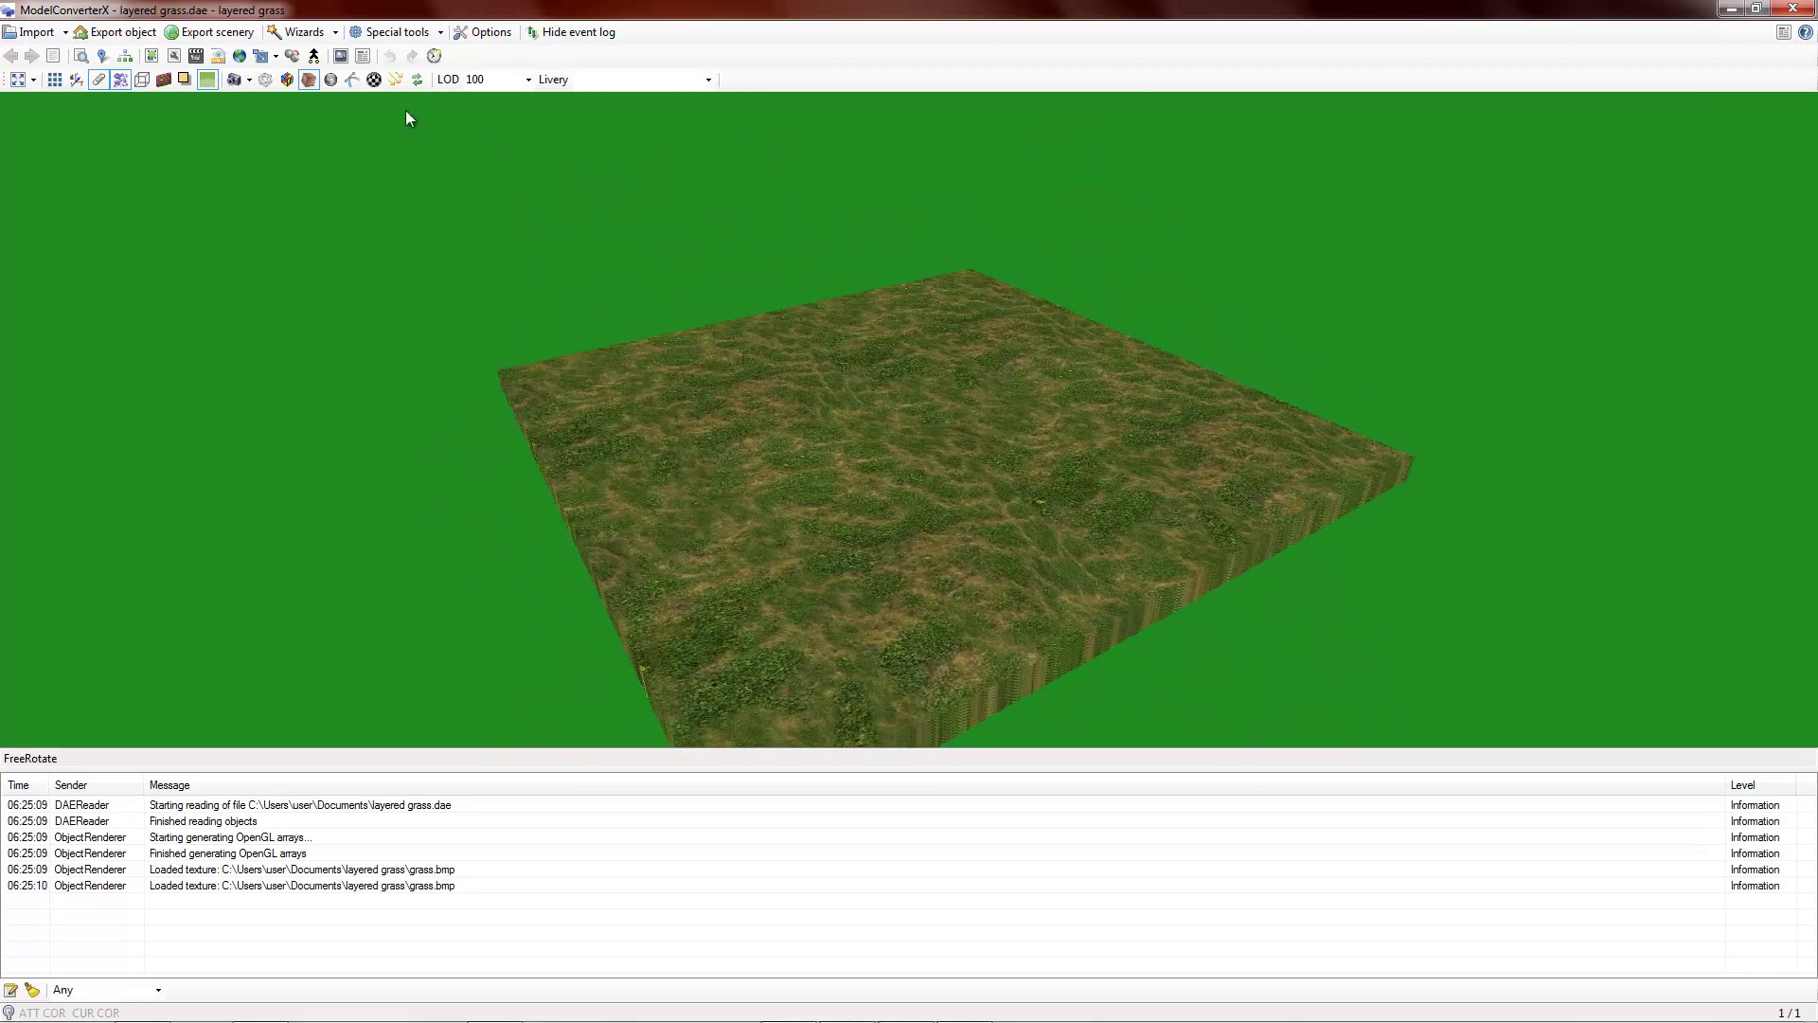
click(208, 80)
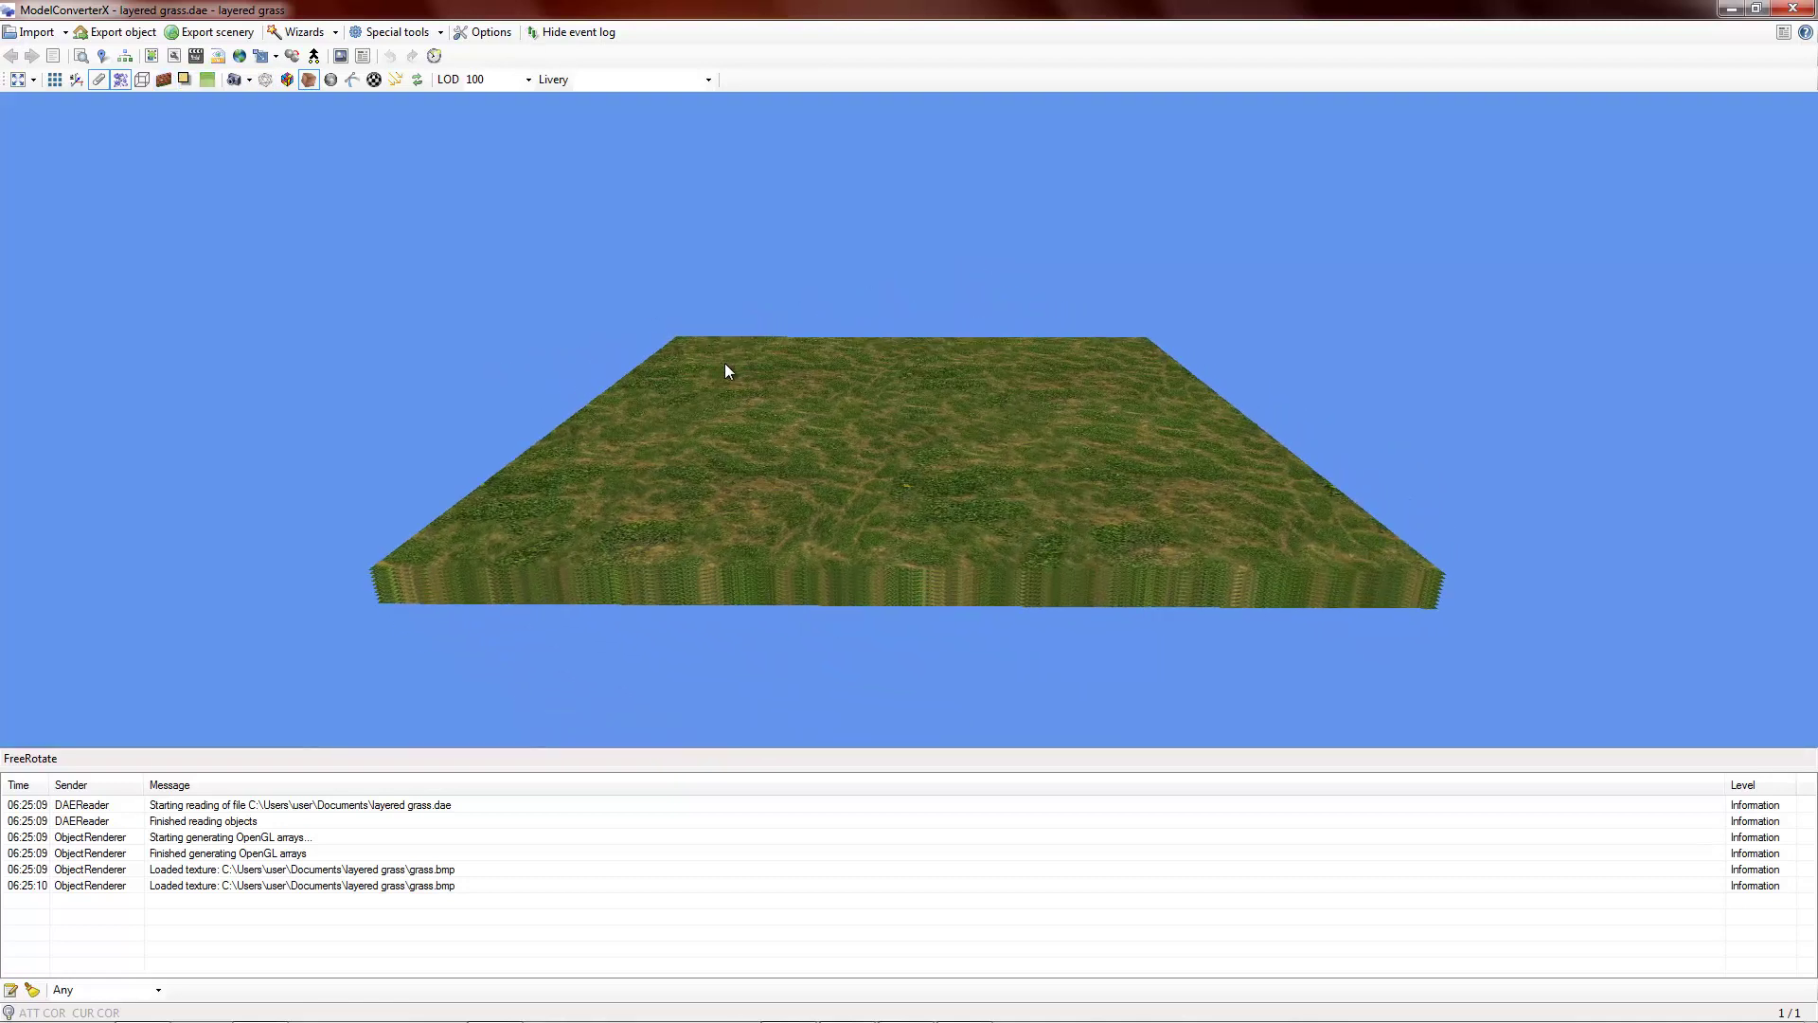
drag(725, 364, 778, 368)
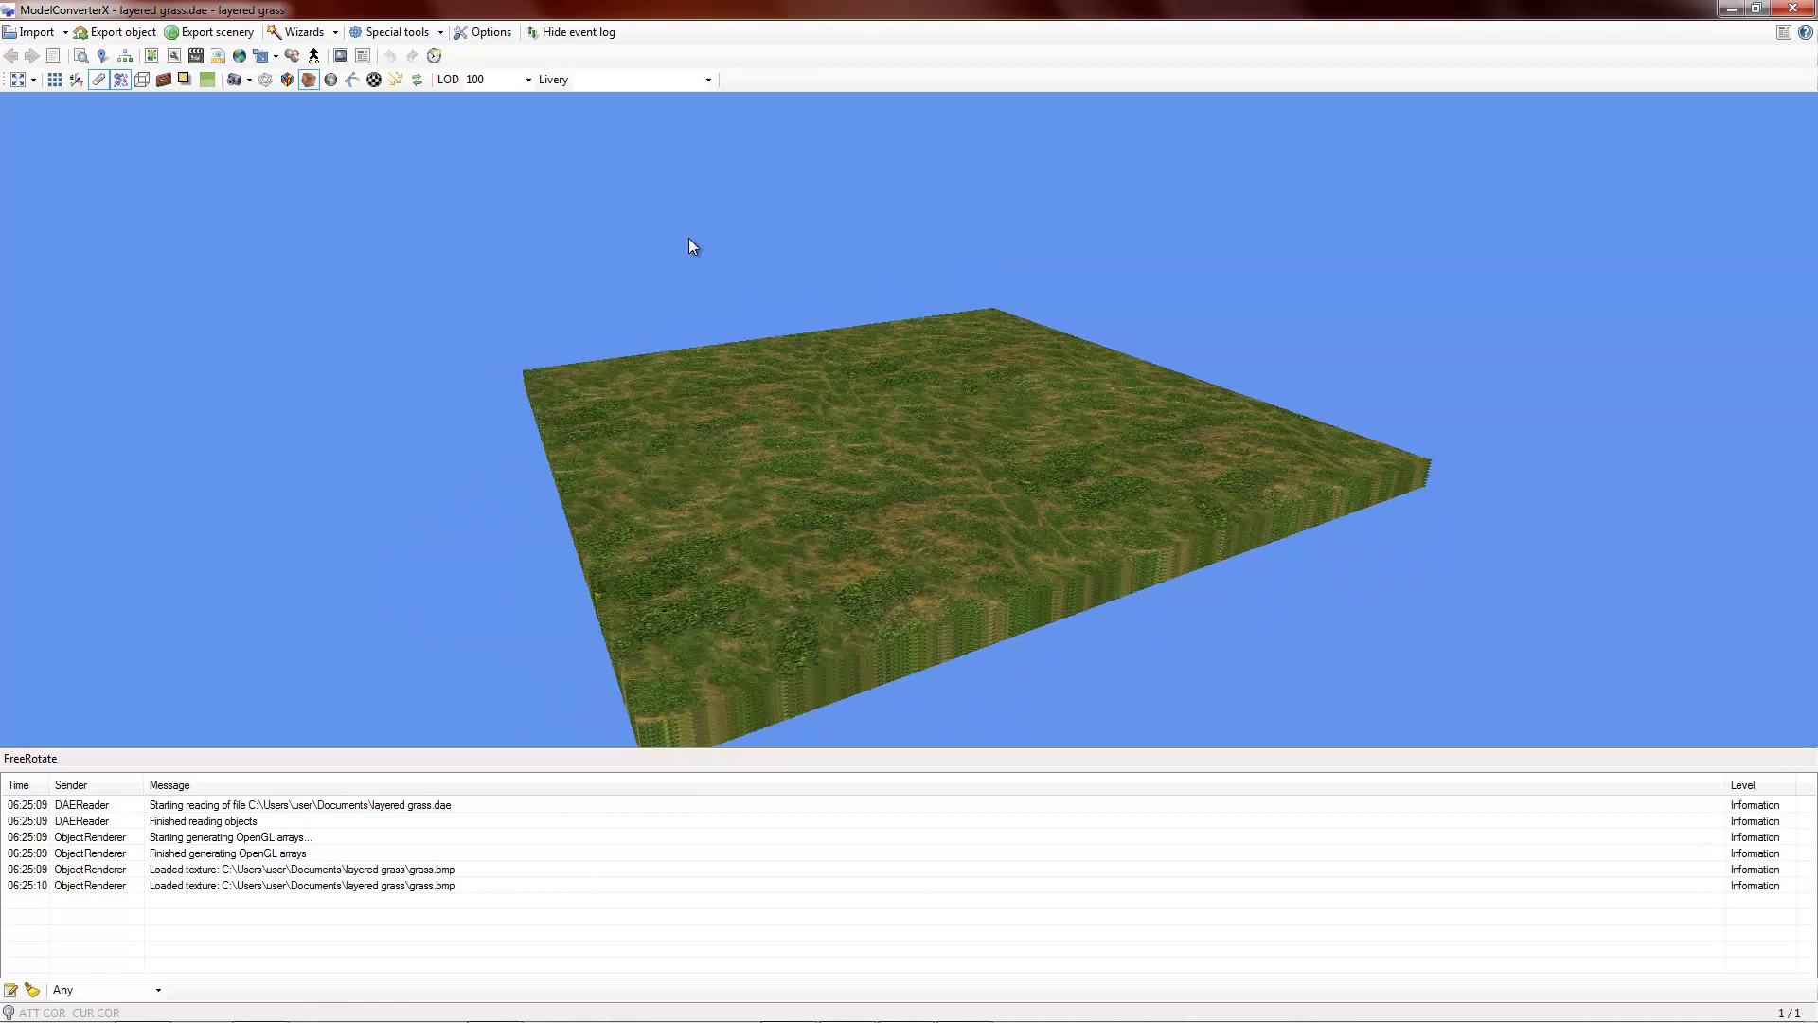
- Remove the colorFFFFFFFF material from the model in the Material Editor, check its texture list and close the editor
click(153, 57)
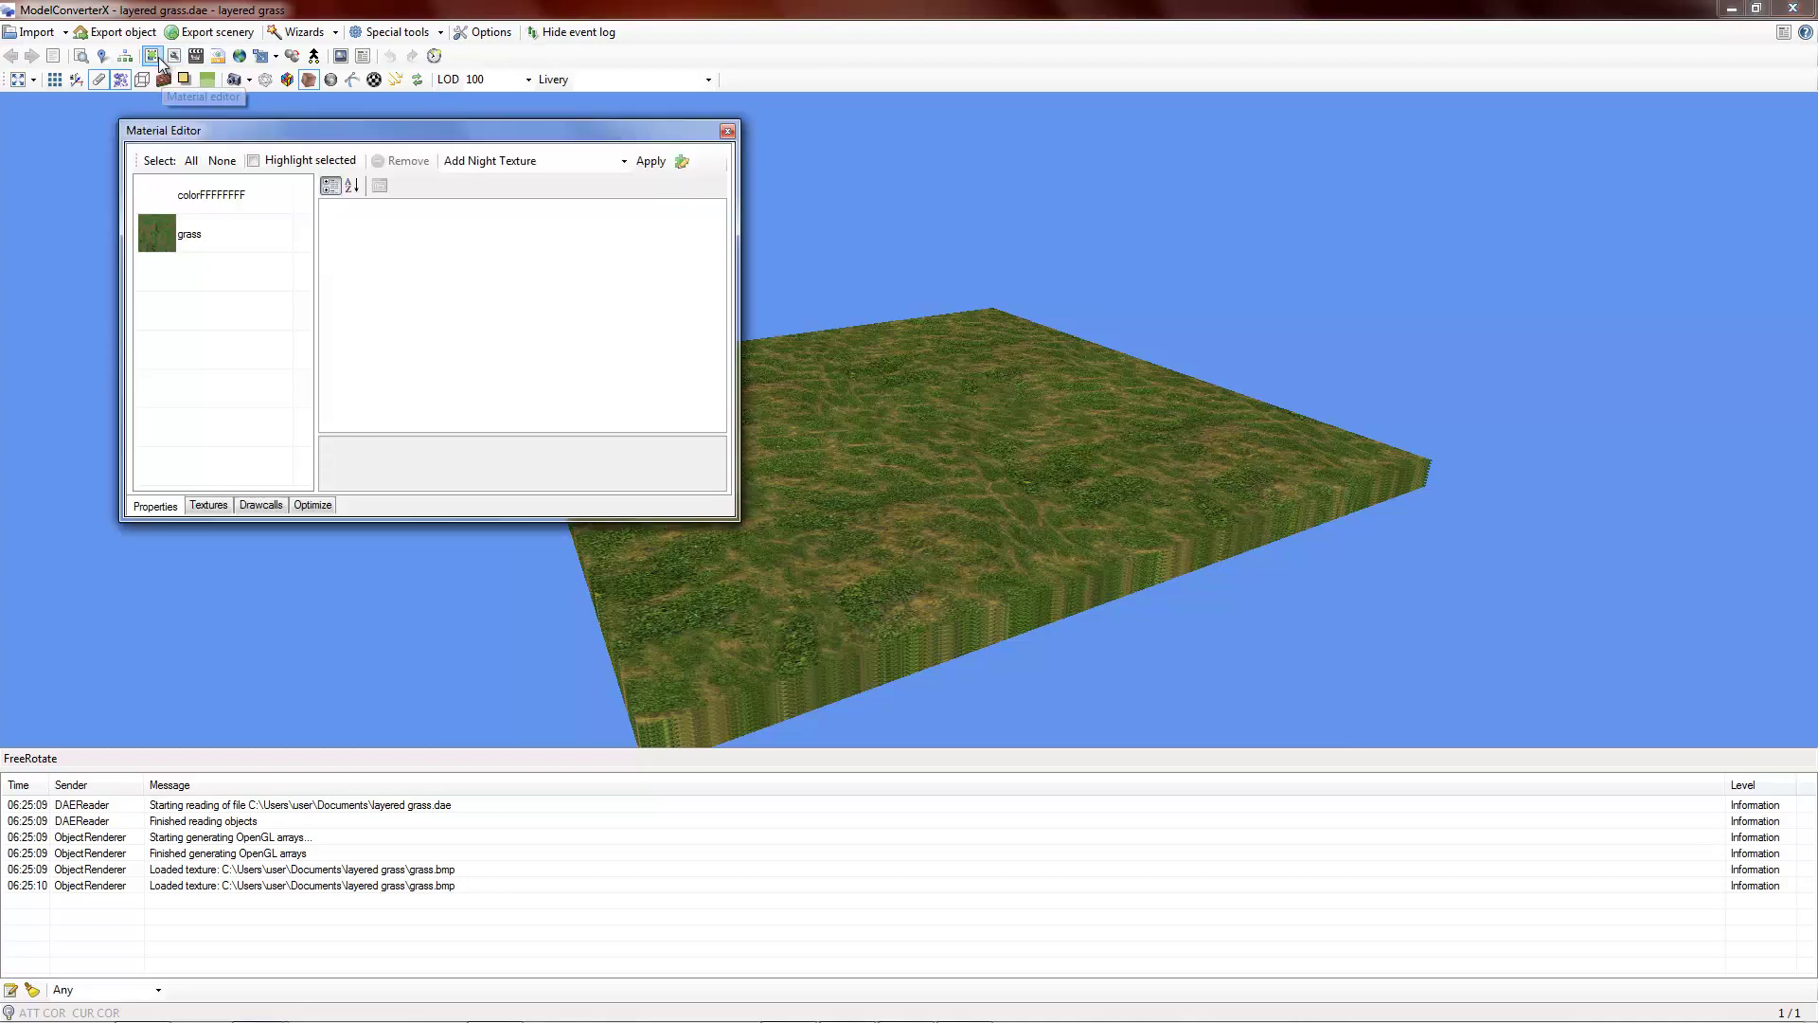
click(227, 194)
click(403, 161)
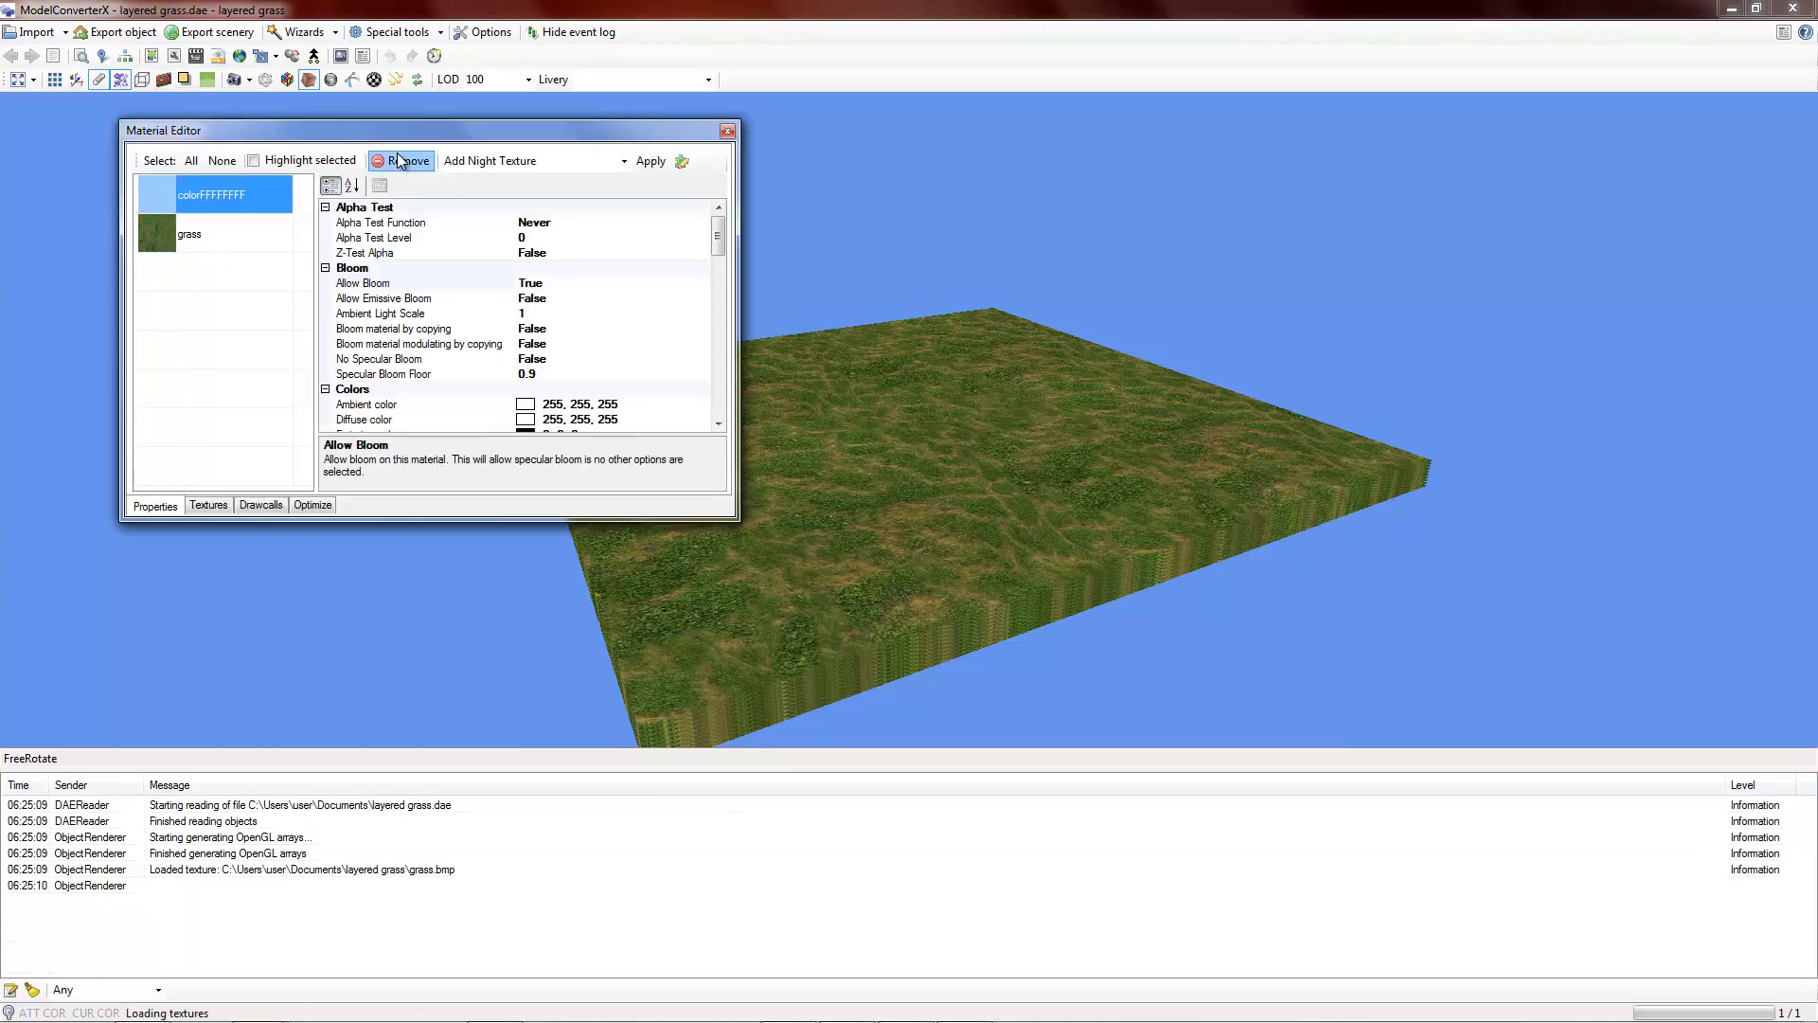
click(209, 504)
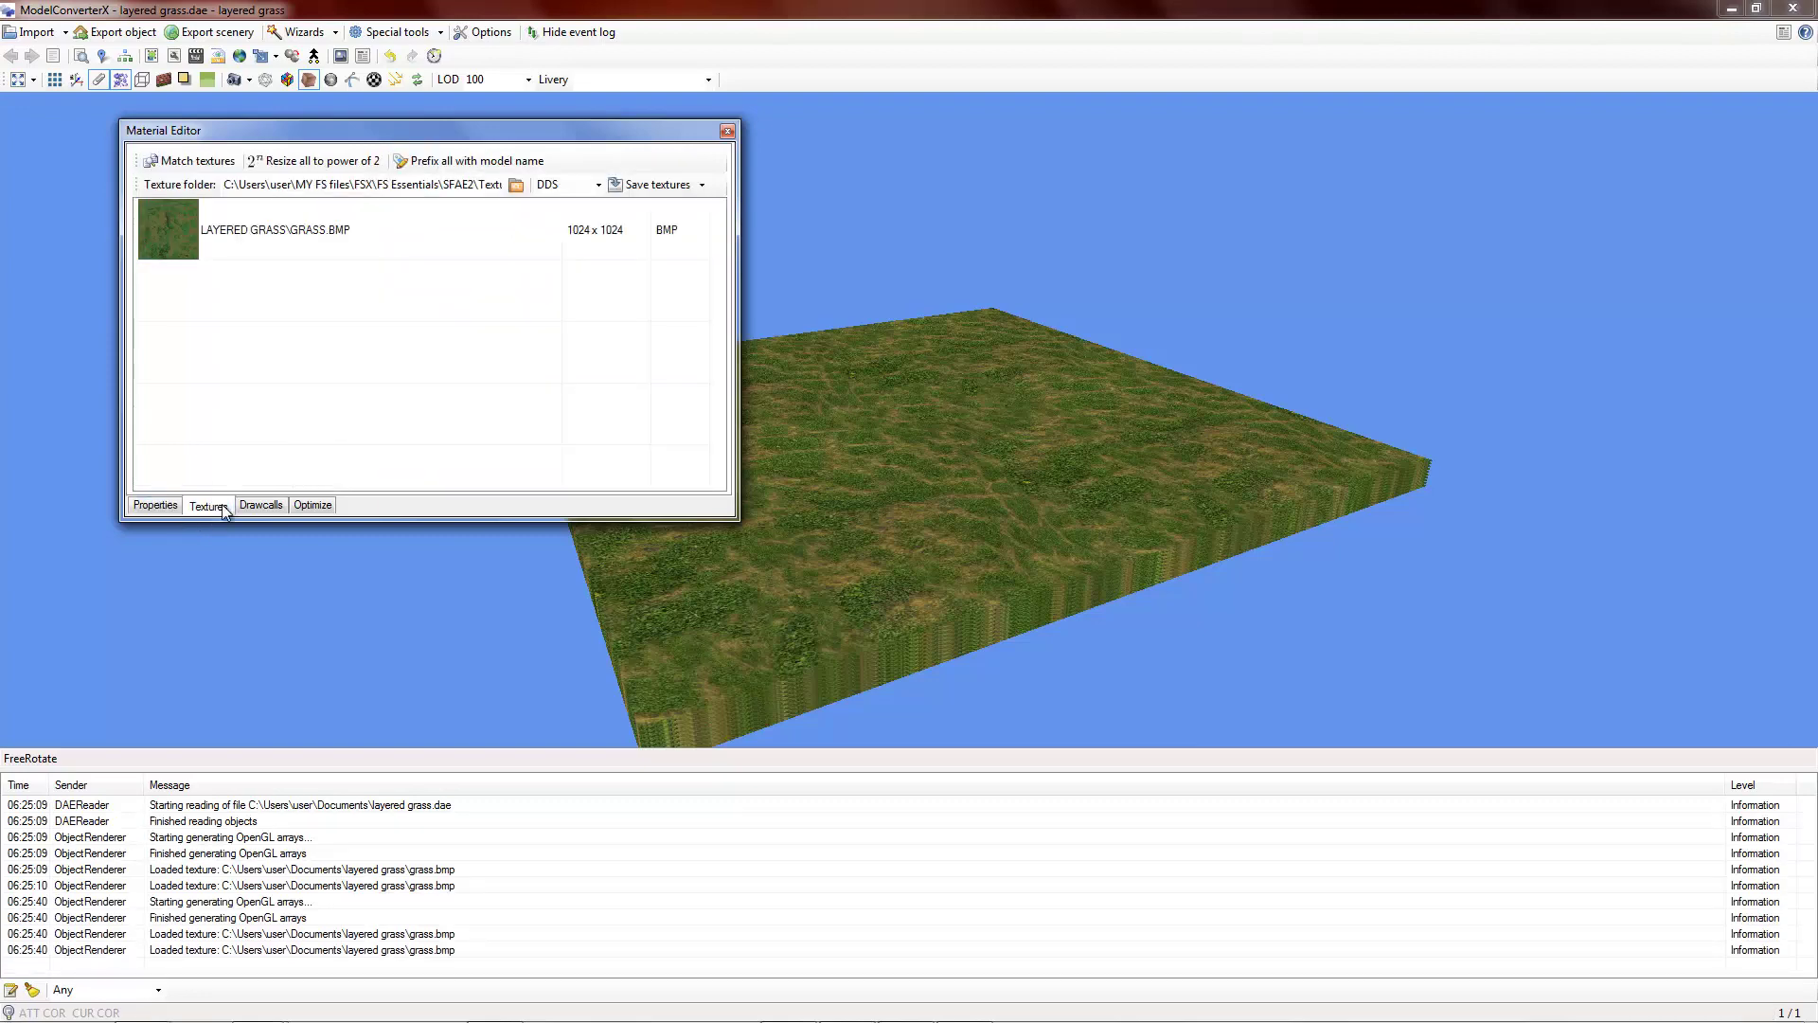
click(728, 131)
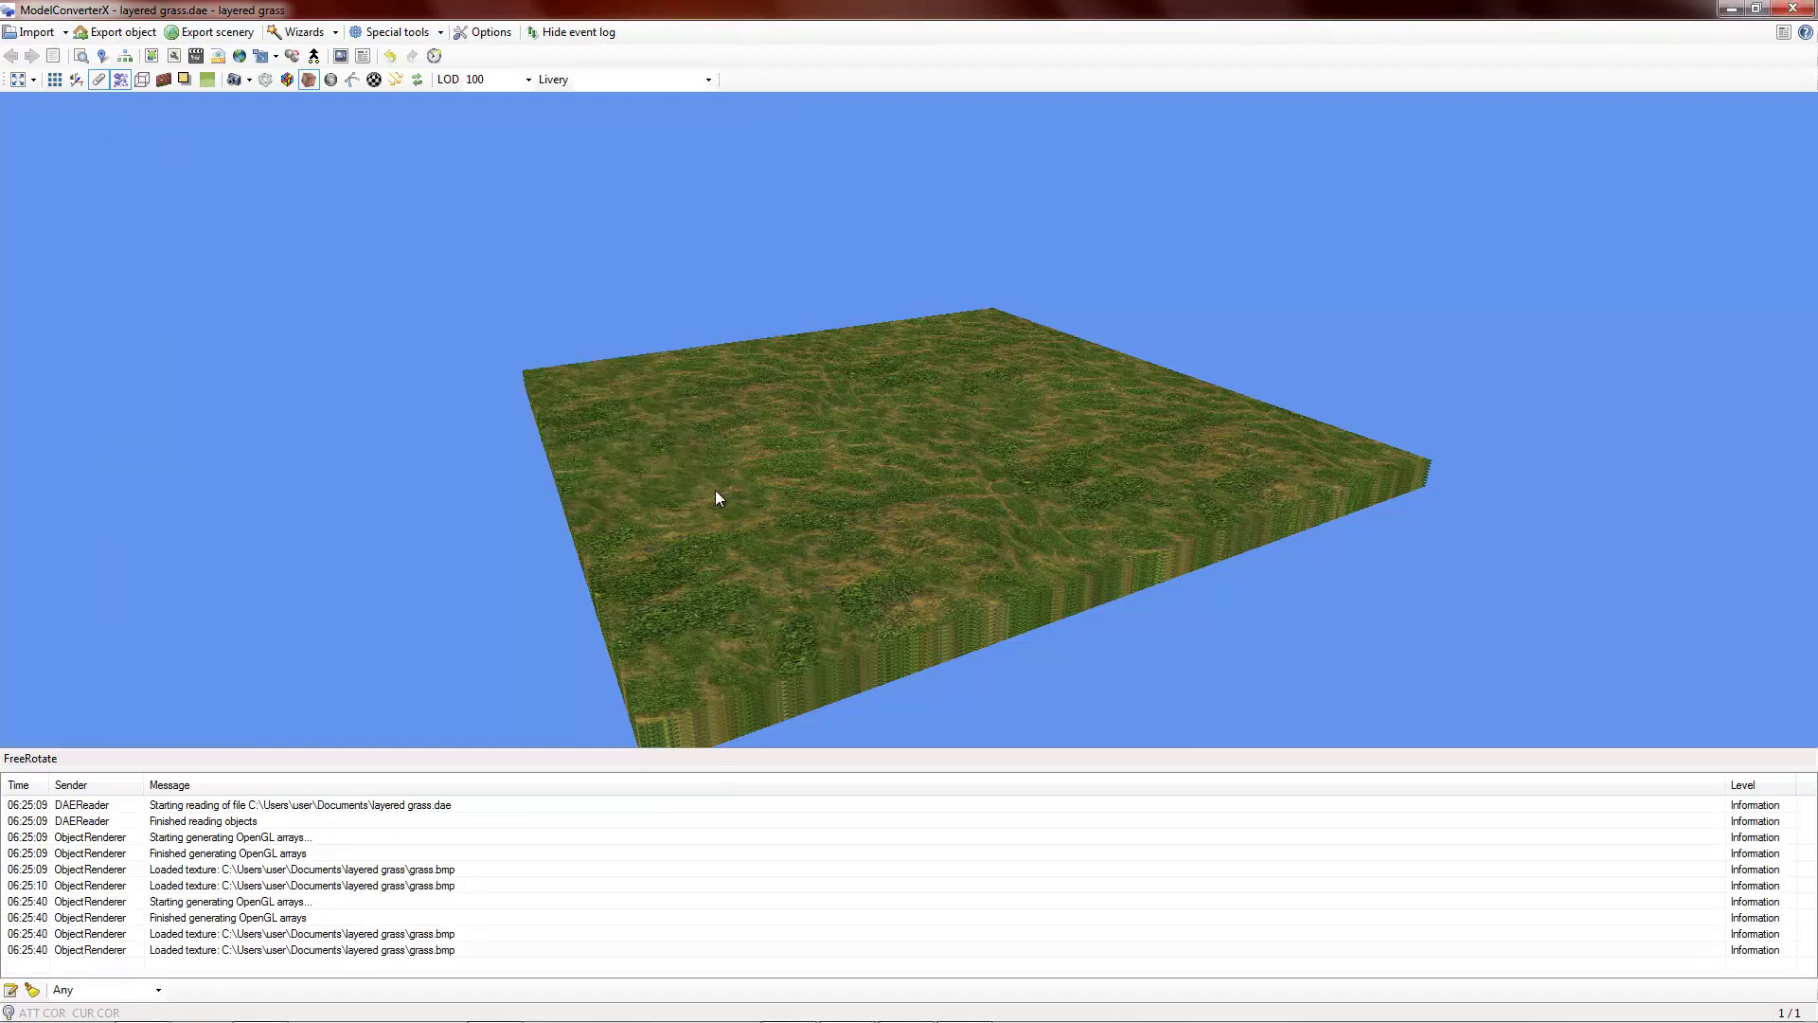
- Check the object information for the layered grass model and inspect the grass block from above and from a corner
drag(731, 462, 813, 538)
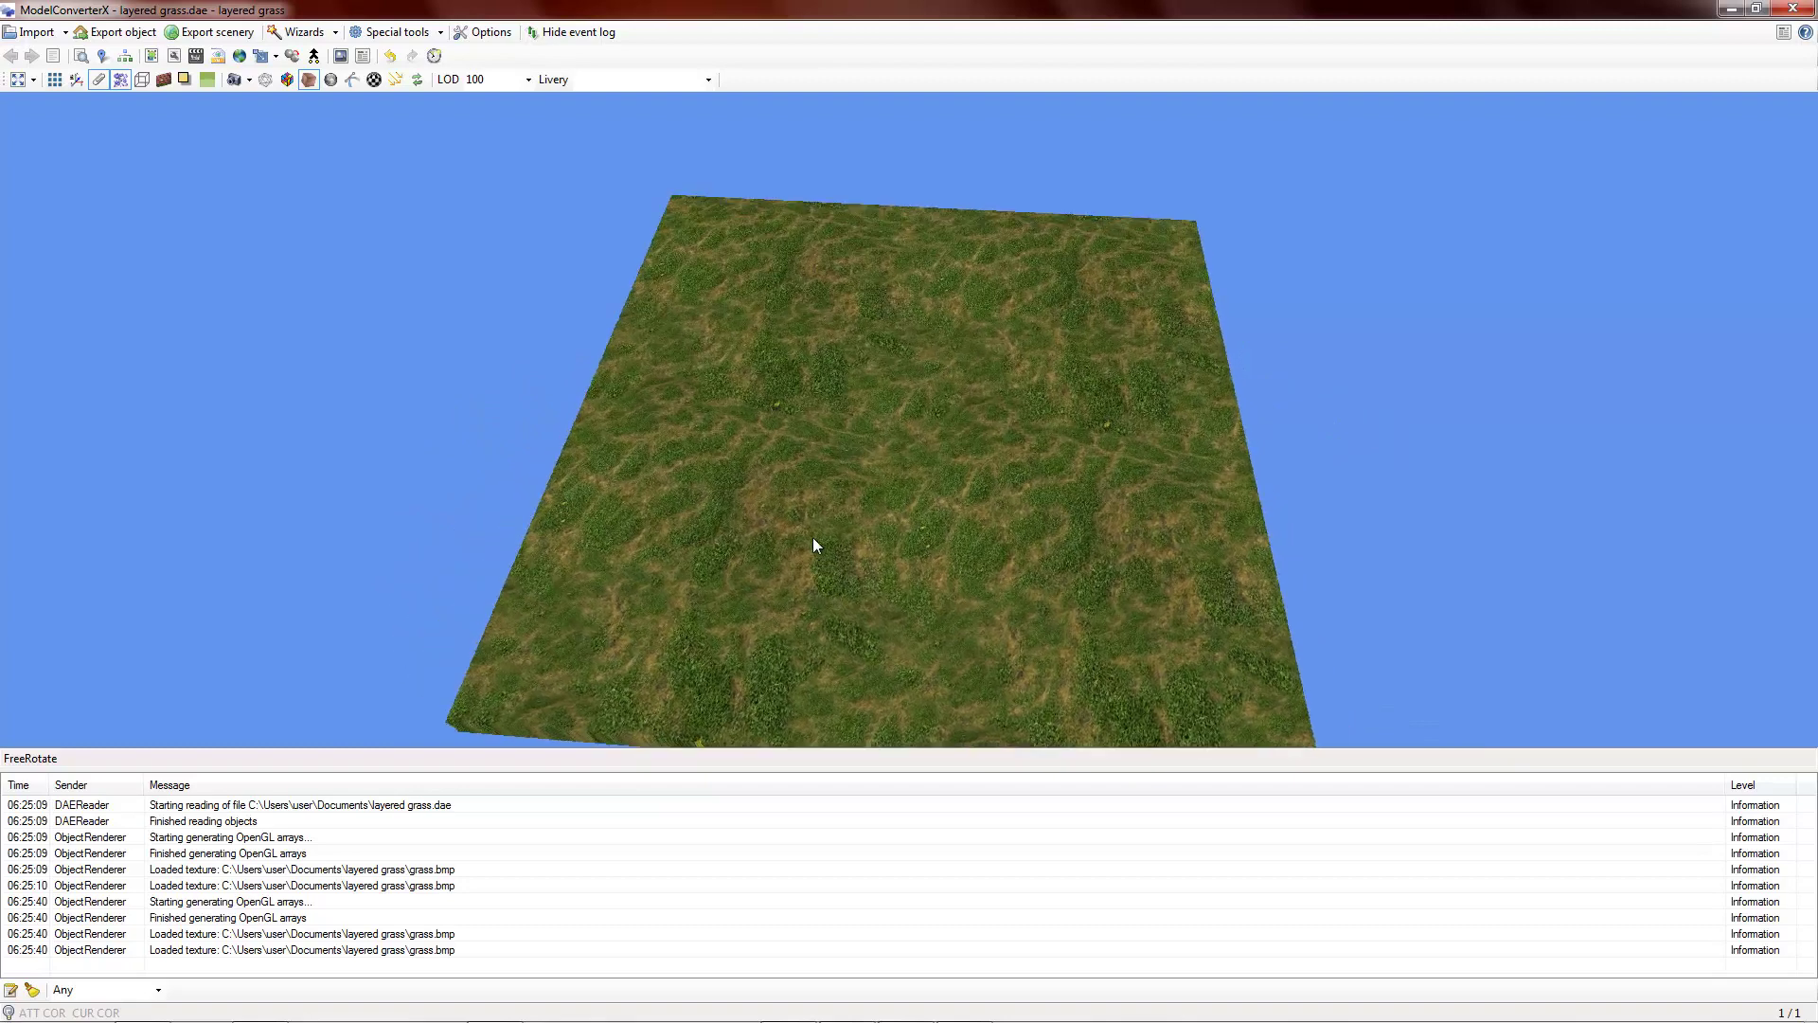
click(82, 58)
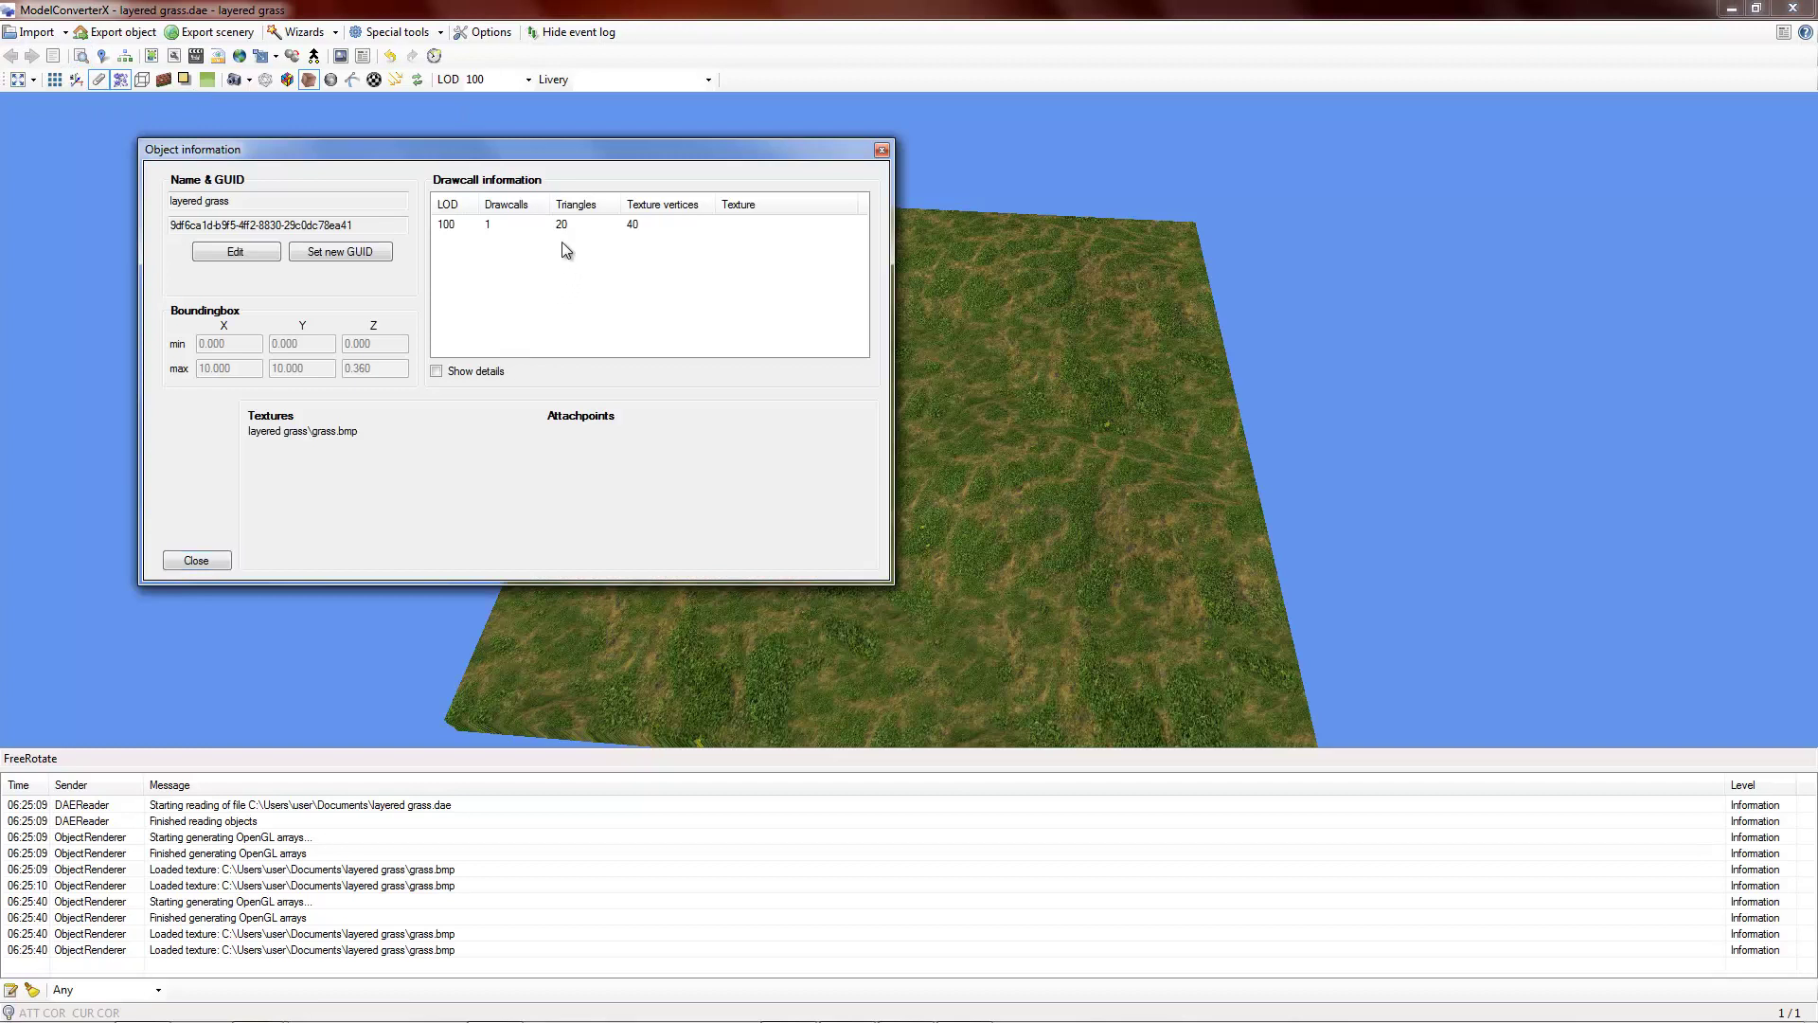
click(881, 152)
drag(748, 354, 739, 339)
scroll(741, 343, down, 1)
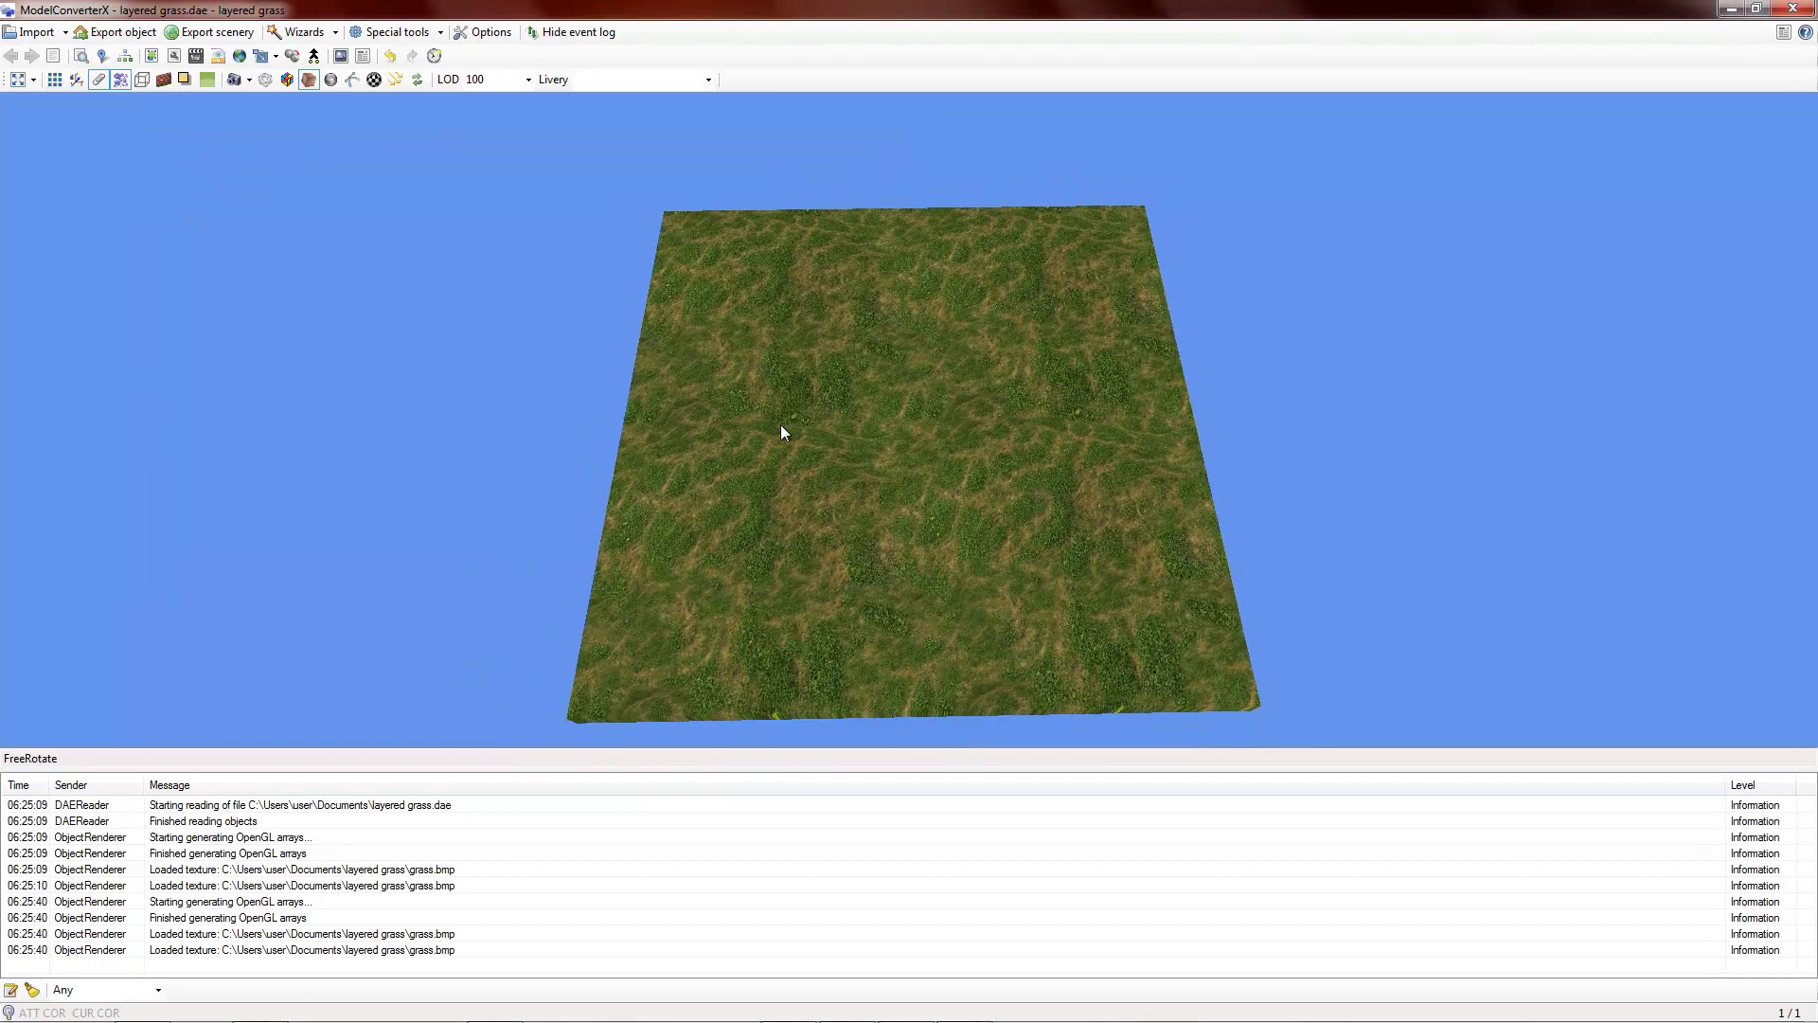
right_drag(781, 424, 777, 422)
drag(778, 424, 703, 374)
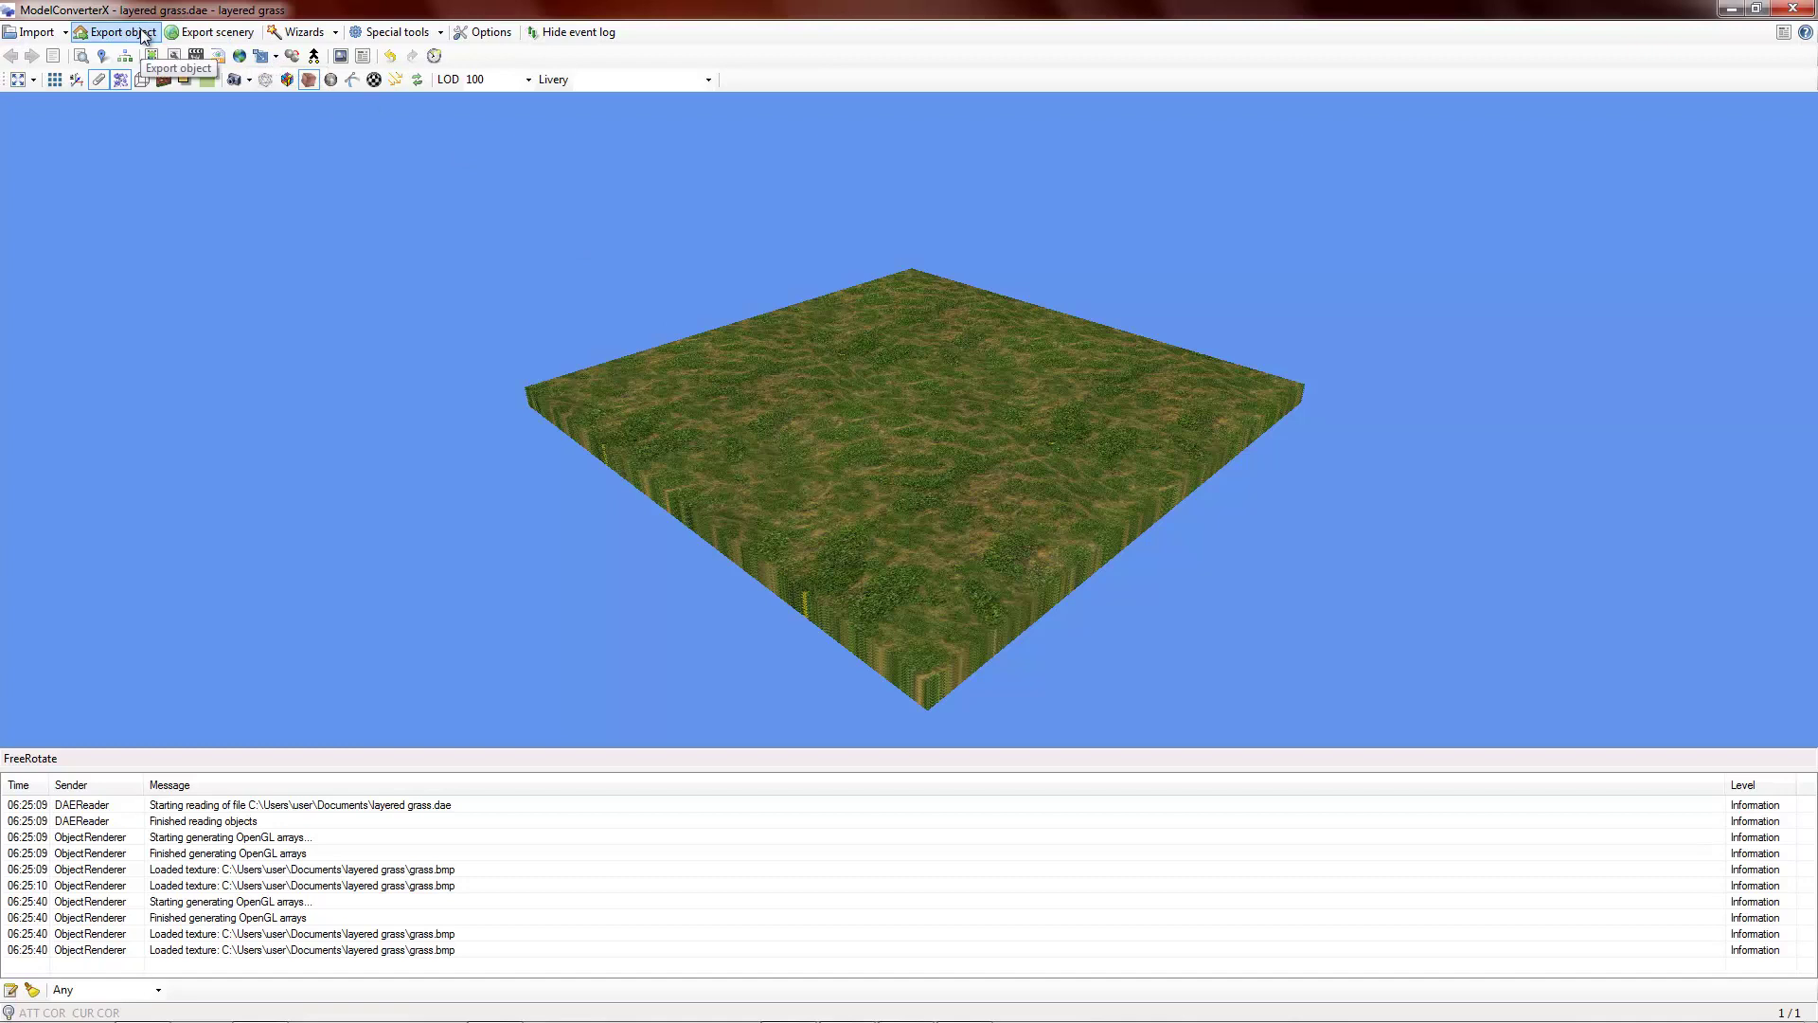
- Rename the model's grass texture to Tempgrass in the Material Editor's texture list
click(153, 57)
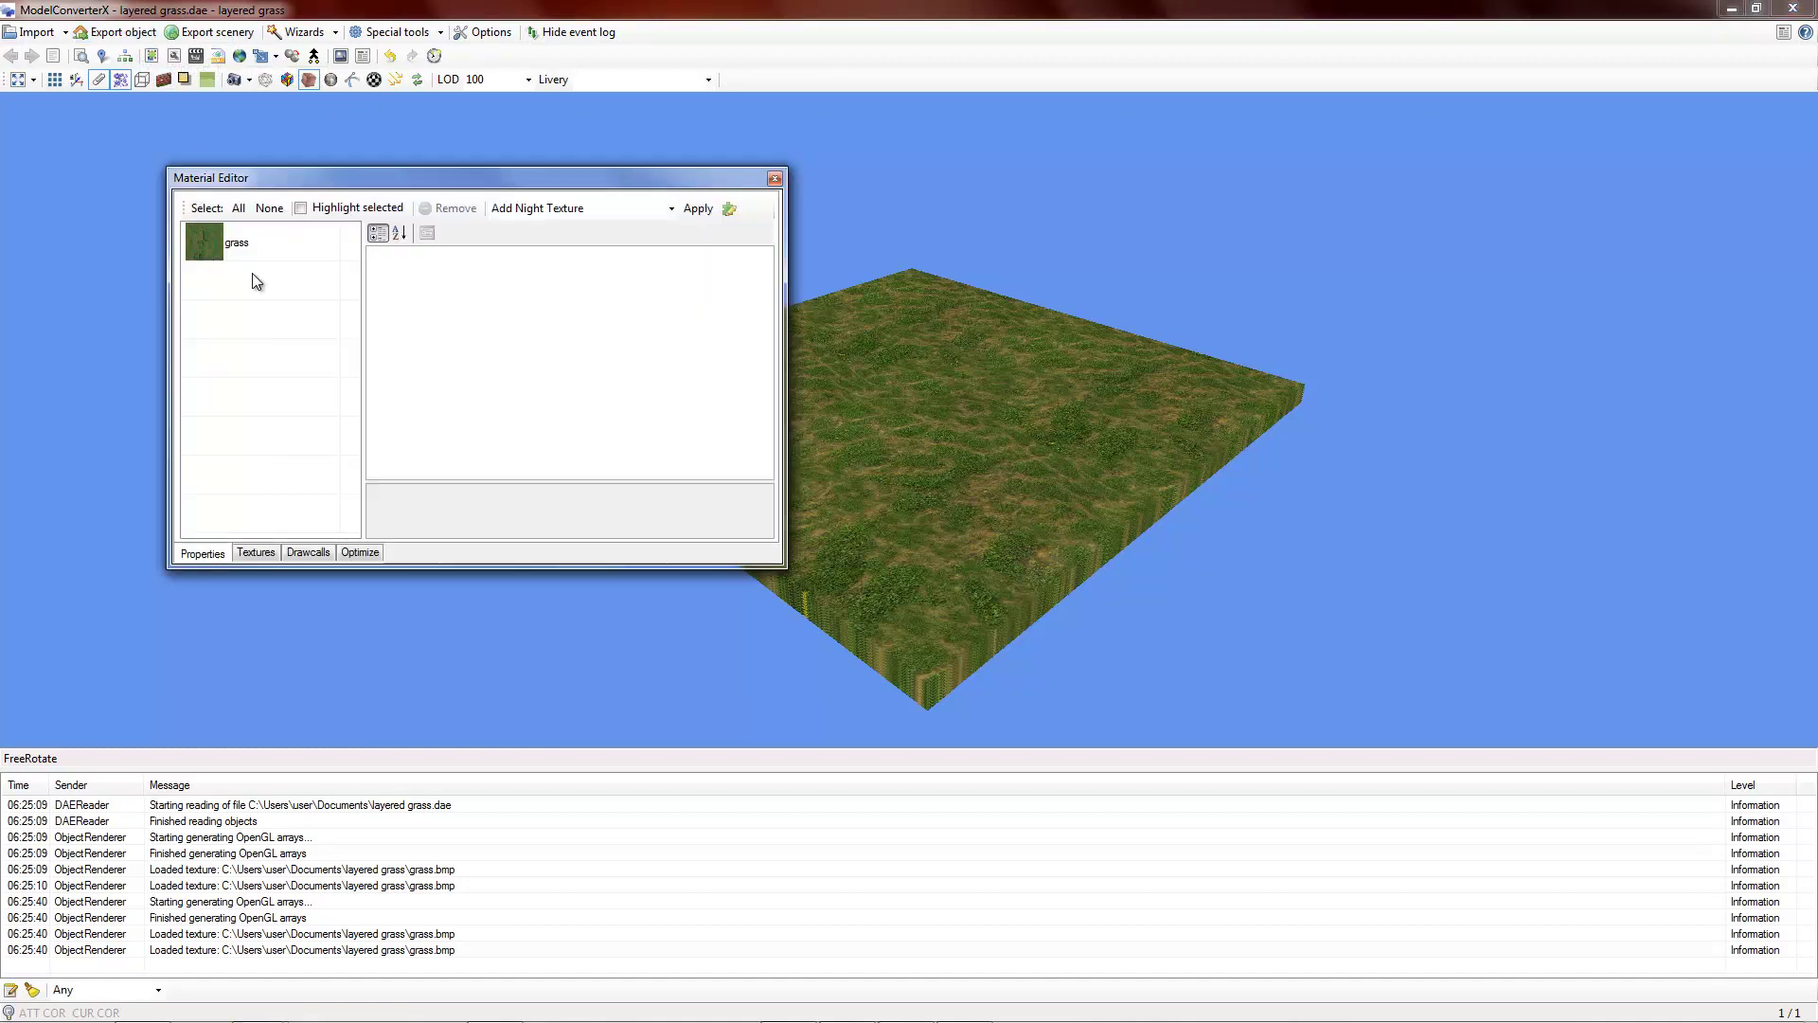
click(264, 245)
click(258, 553)
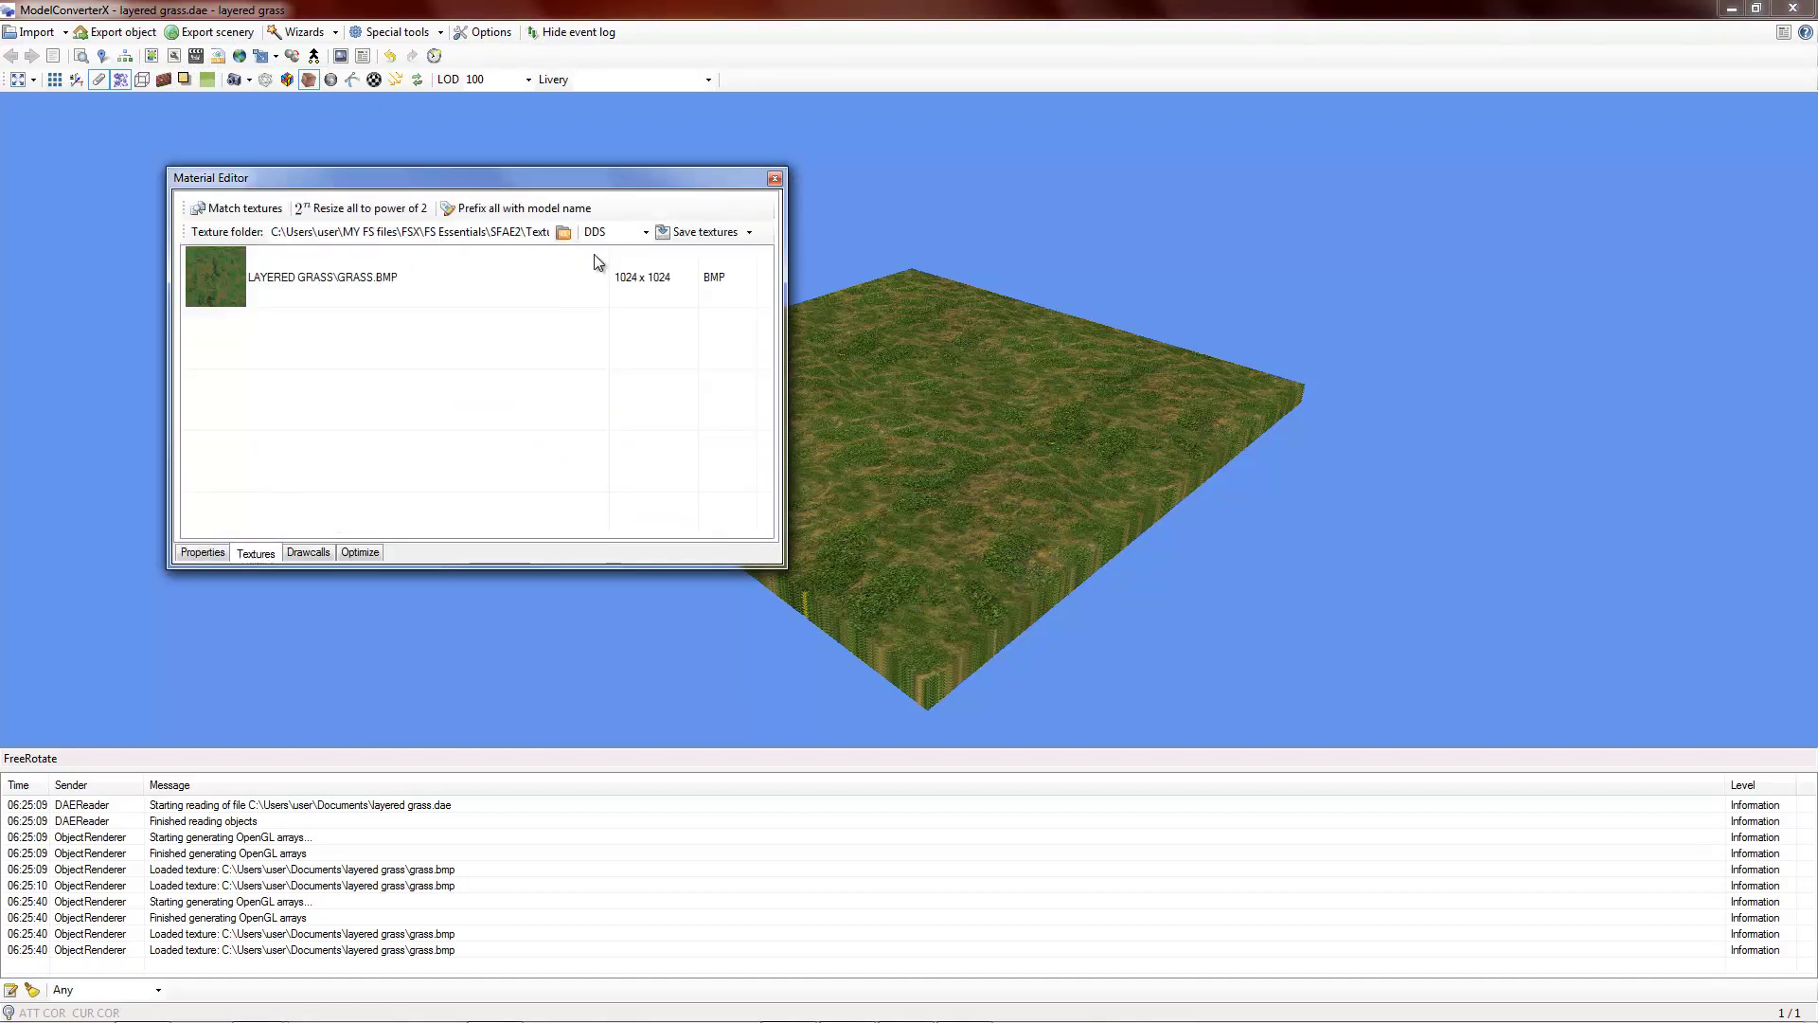
click(344, 280)
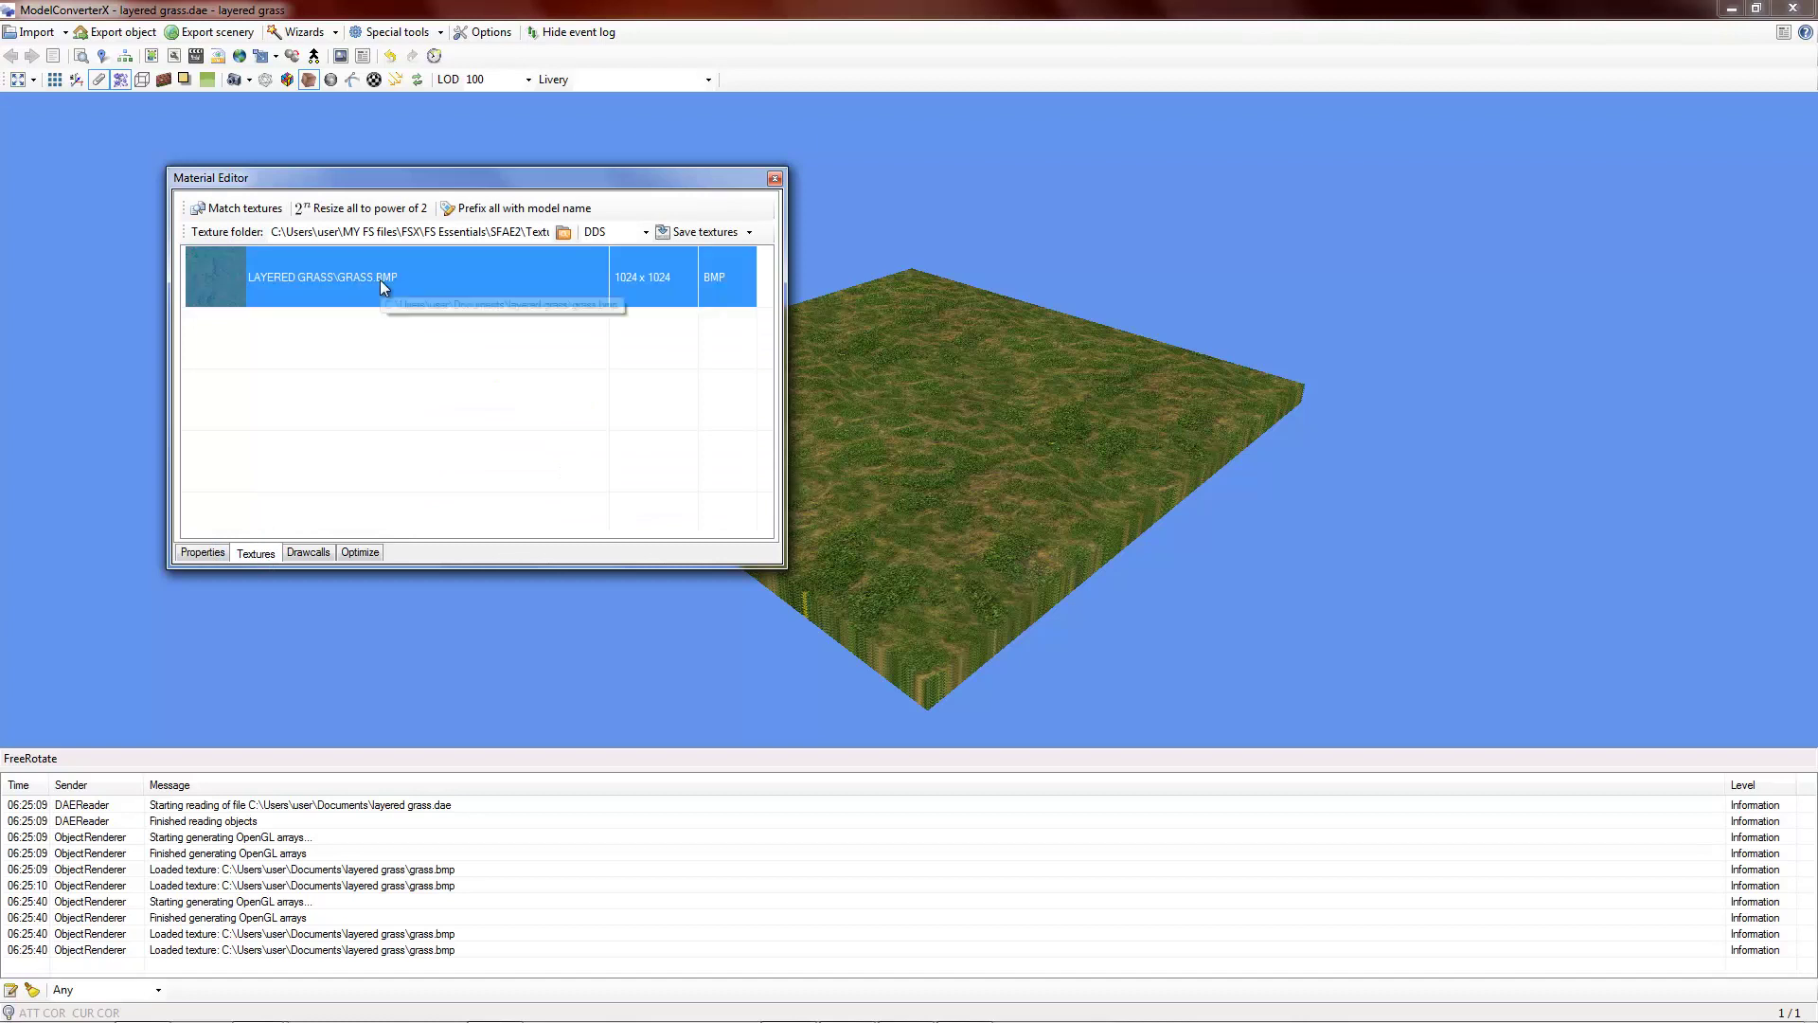
click(394, 280)
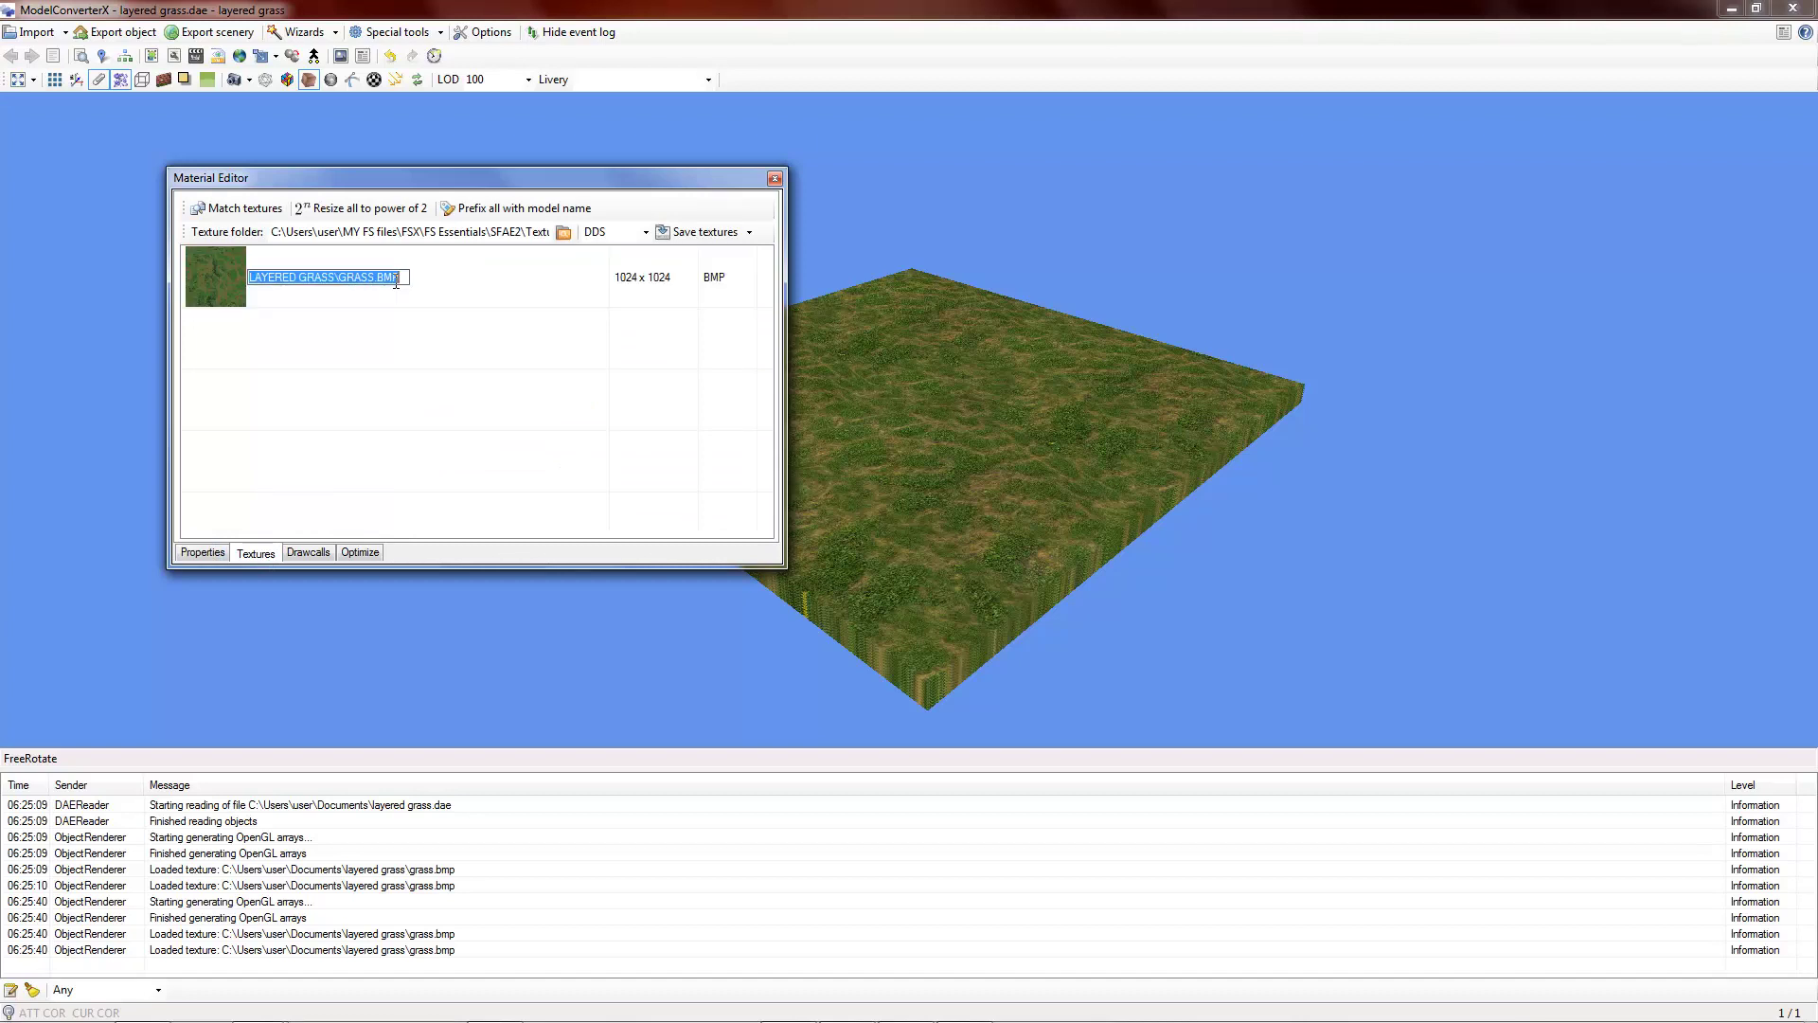
click(408, 279)
drag(350, 279, 251, 280)
text(Tempgrass)
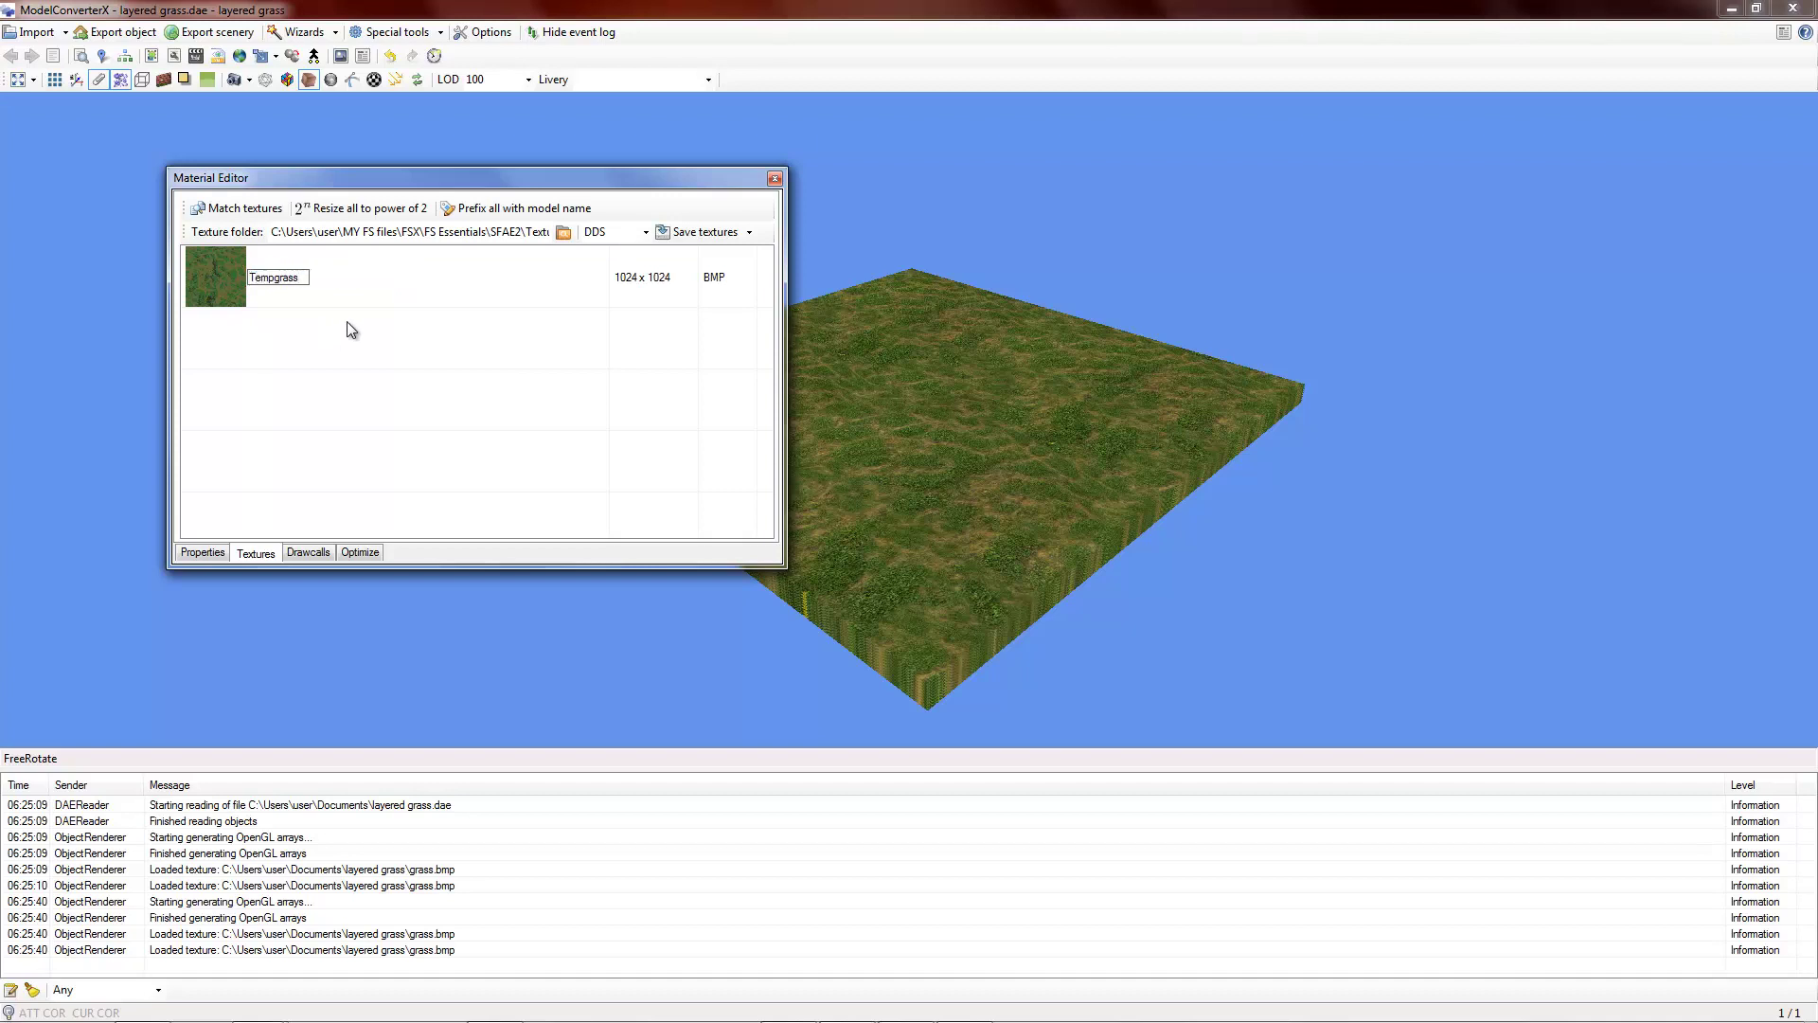
drag(347, 323, 400, 287)
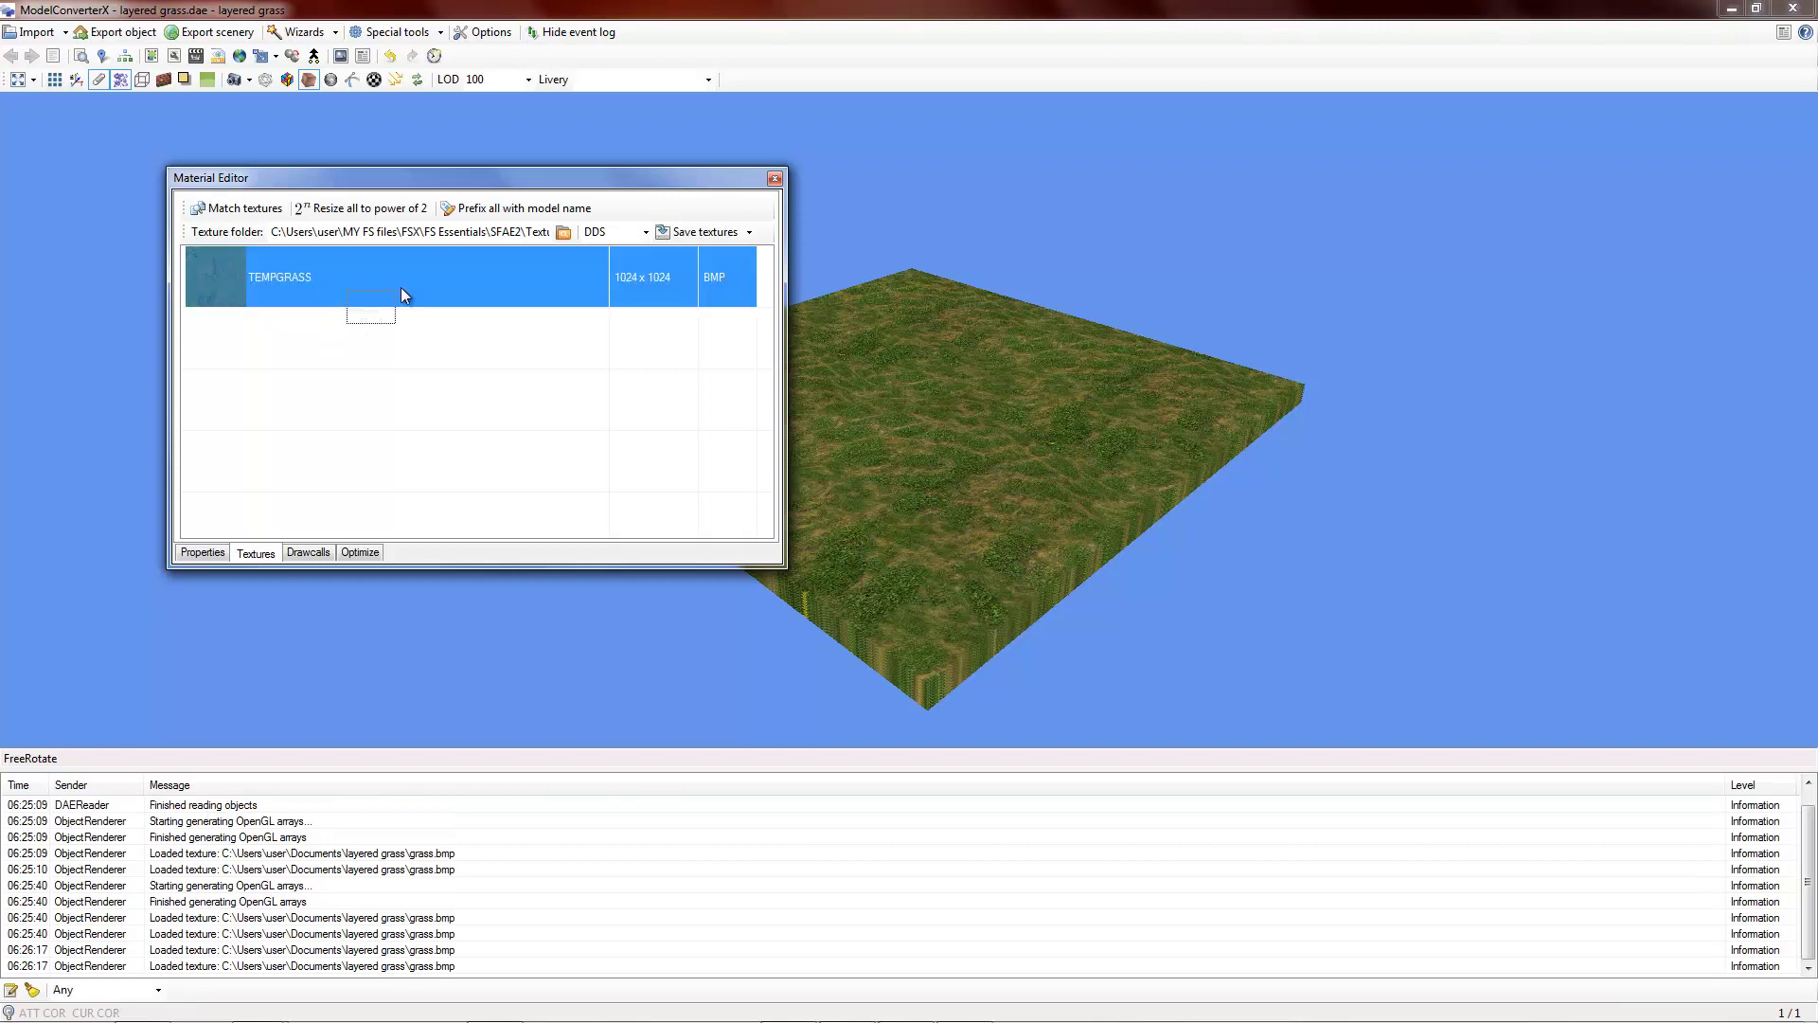
drag(514, 325, 468, 350)
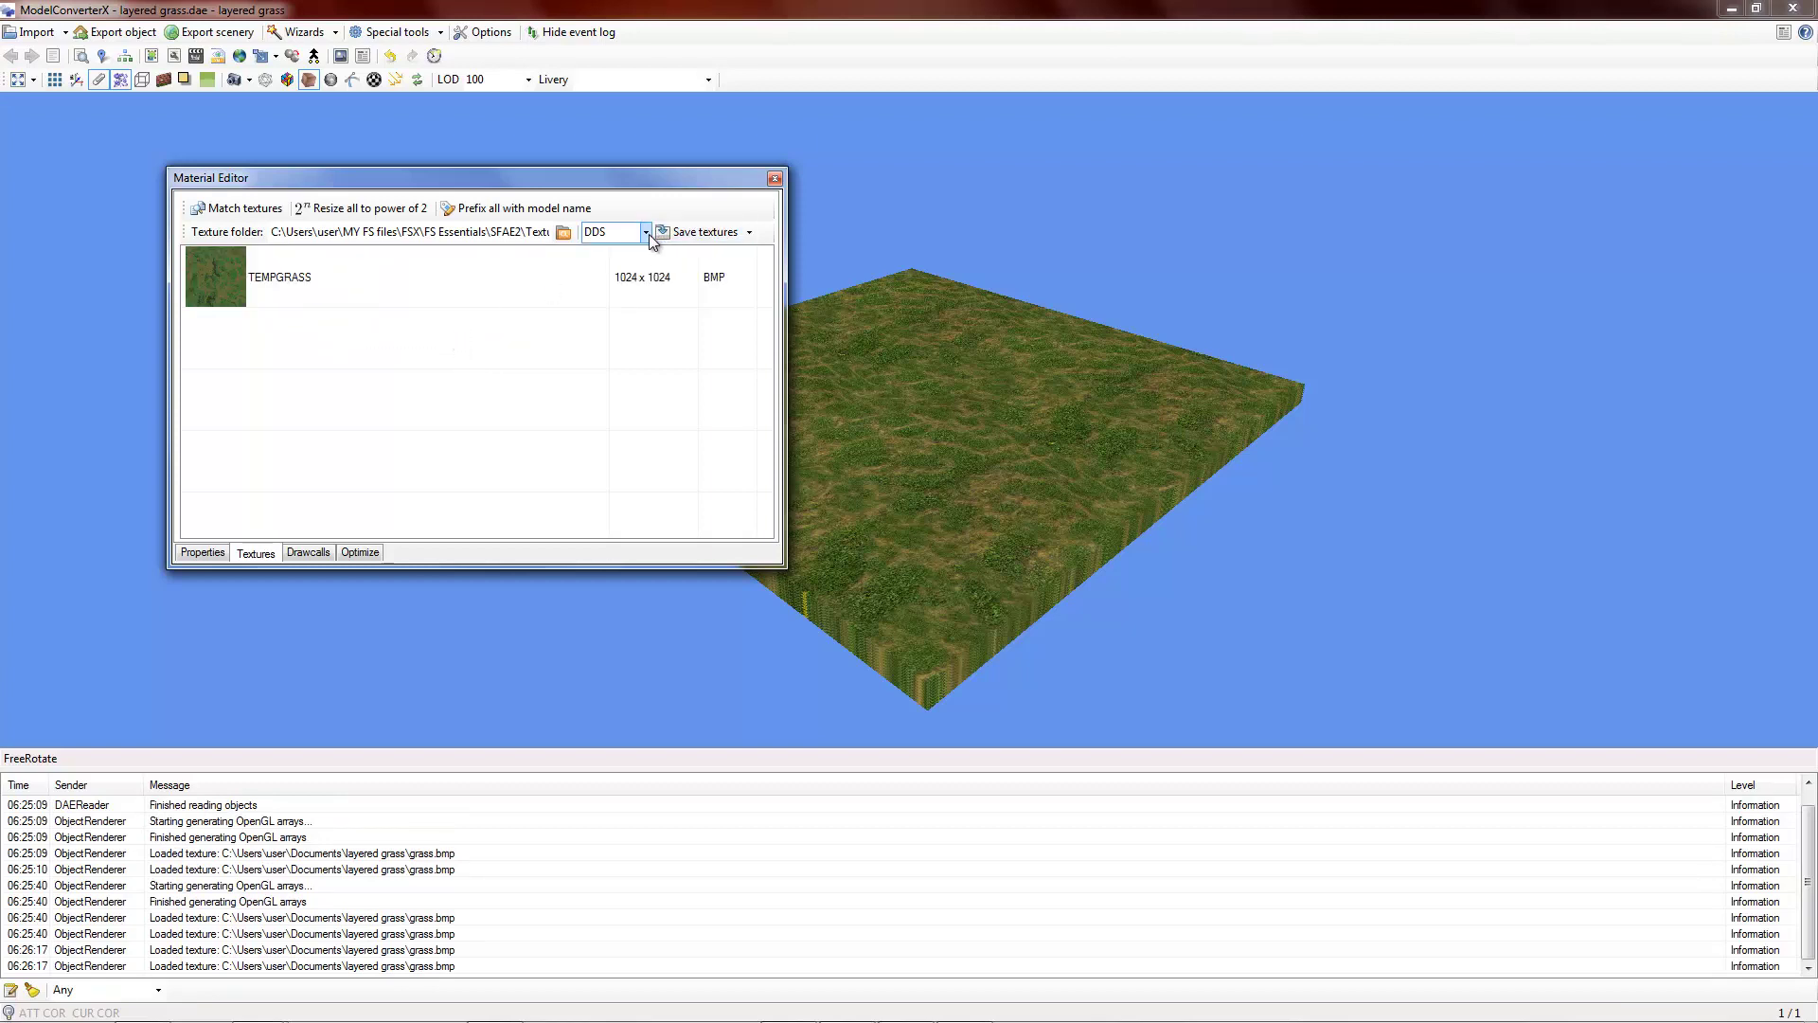
- Save the model's textures in DXTBMP format to the SFAE2 Texture folder and close the Material Editor
click(620, 232)
click(621, 308)
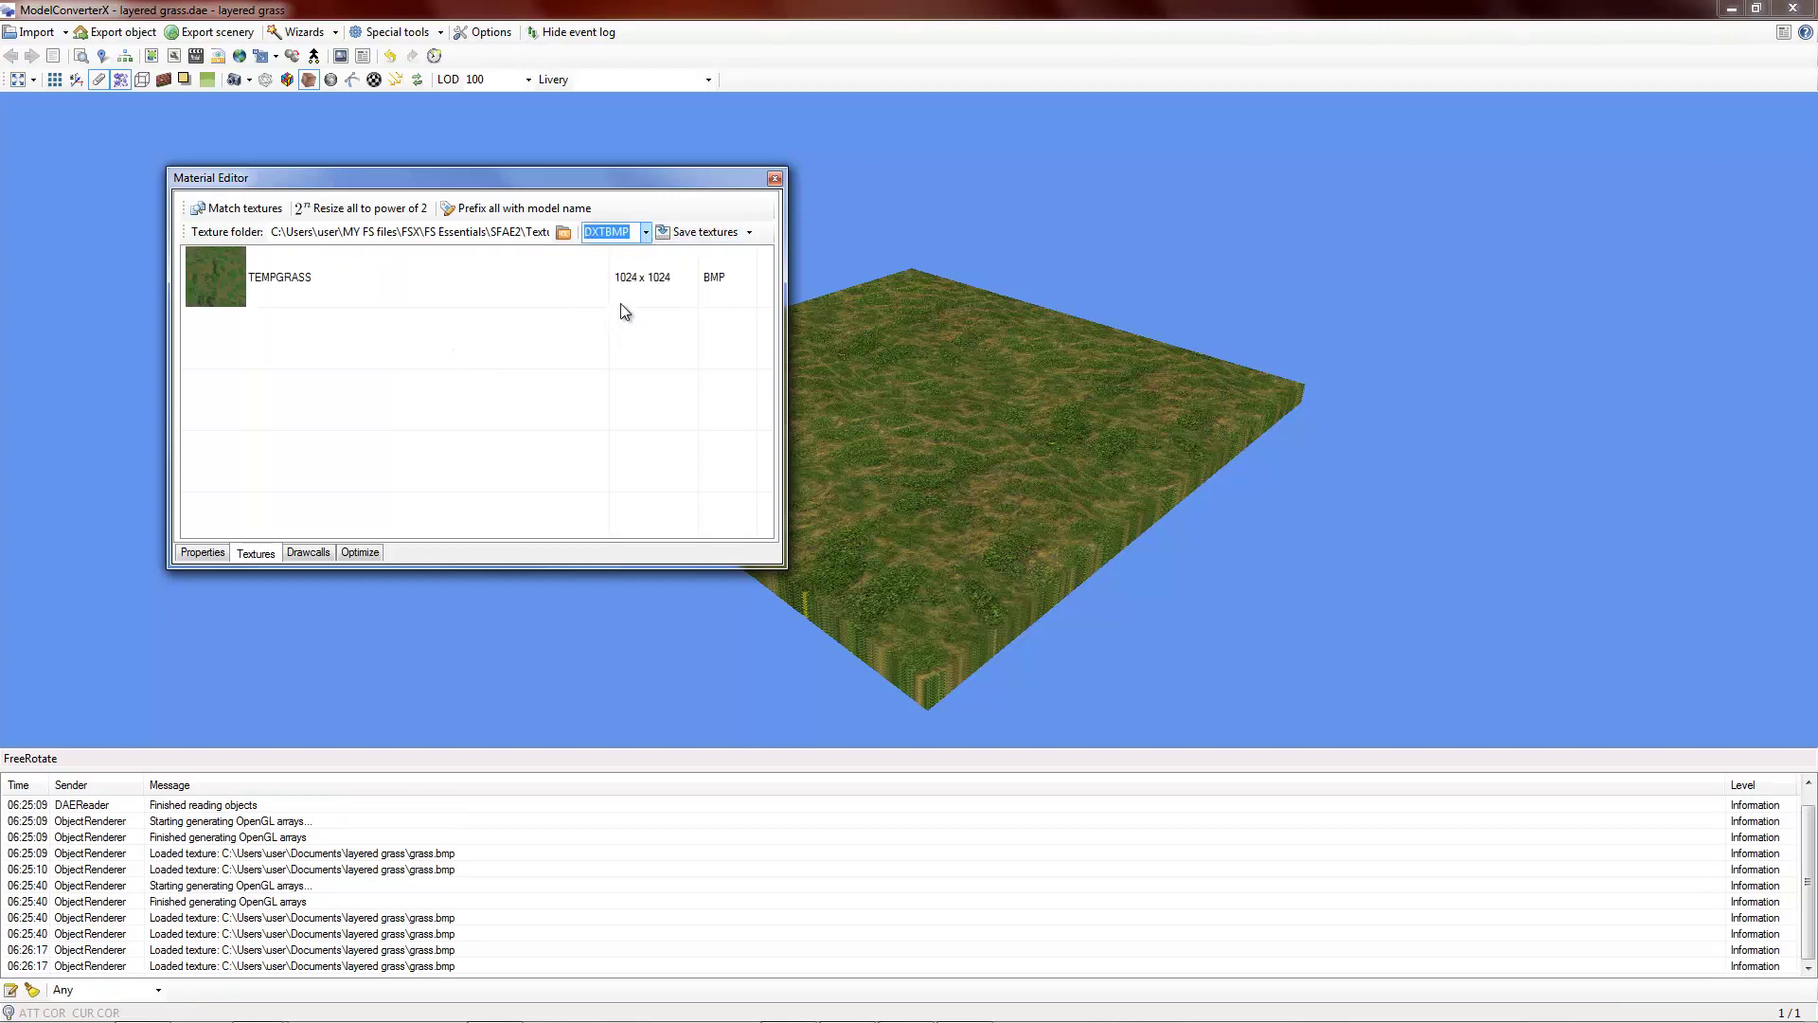
click(705, 232)
click(775, 178)
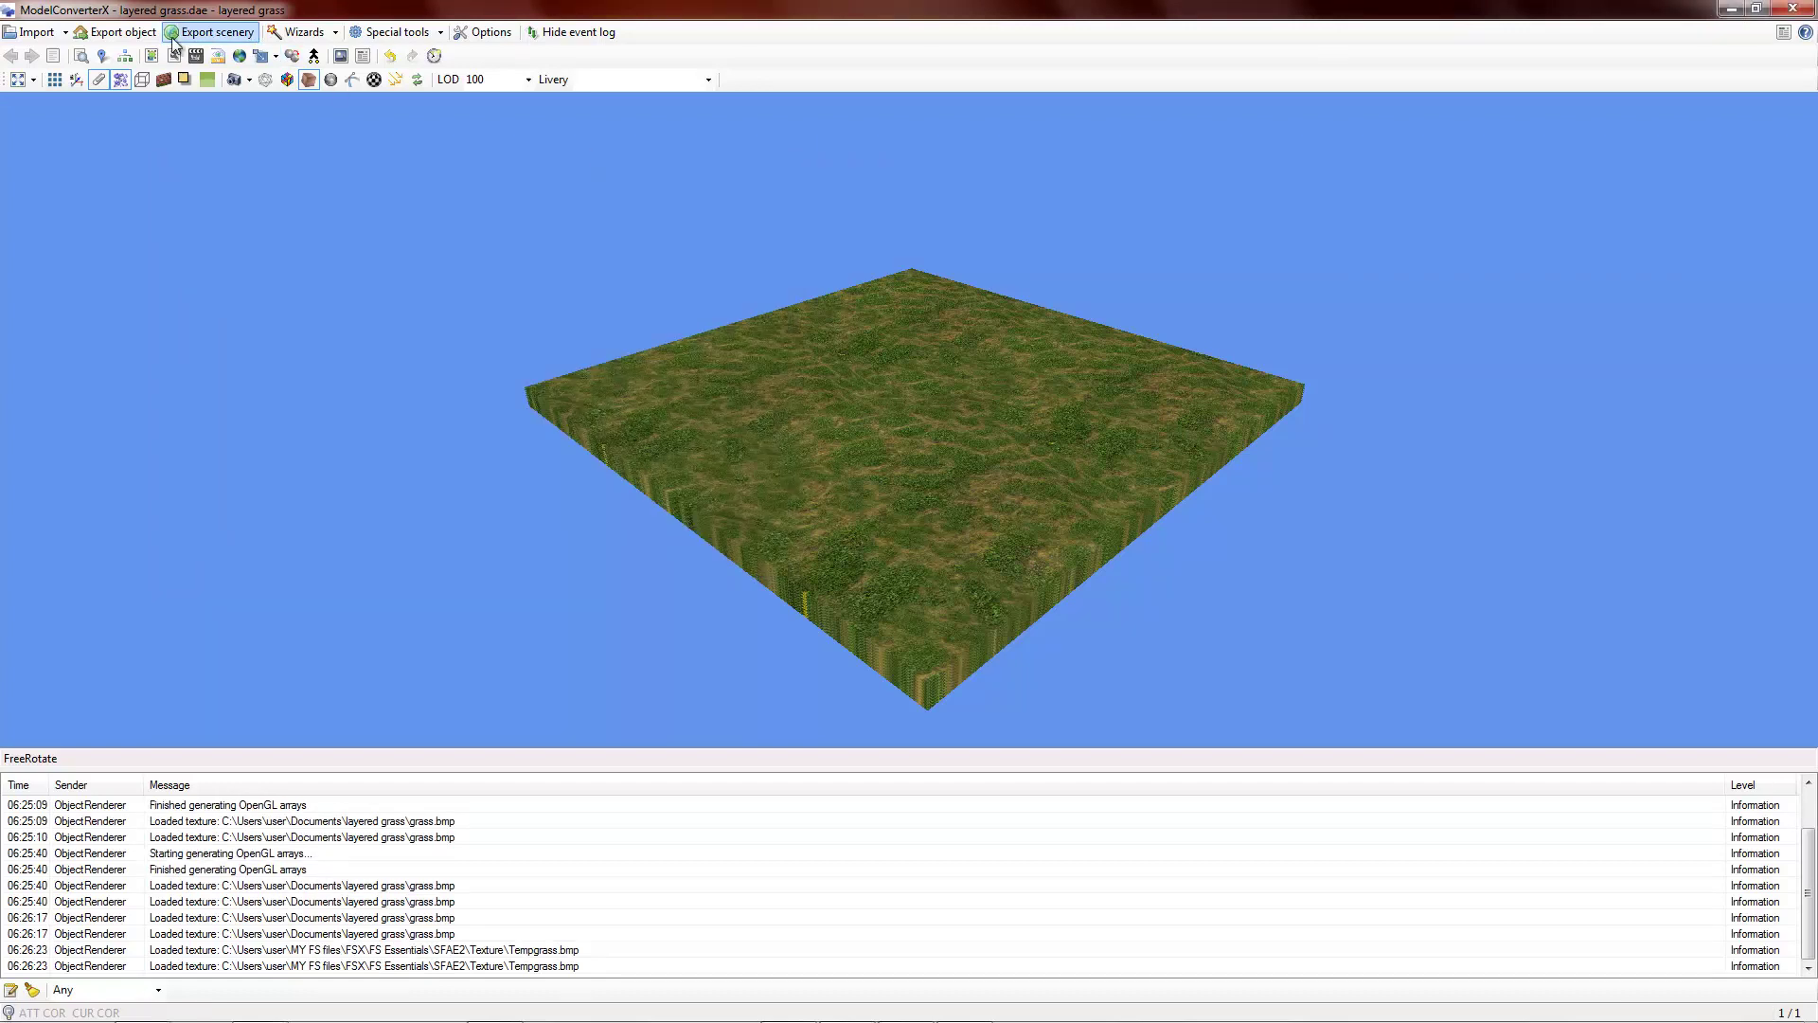
- Export the object as an FSX MDL file named layered grass into the Scenery folder of FS Essentials SFAE2
click(147, 43)
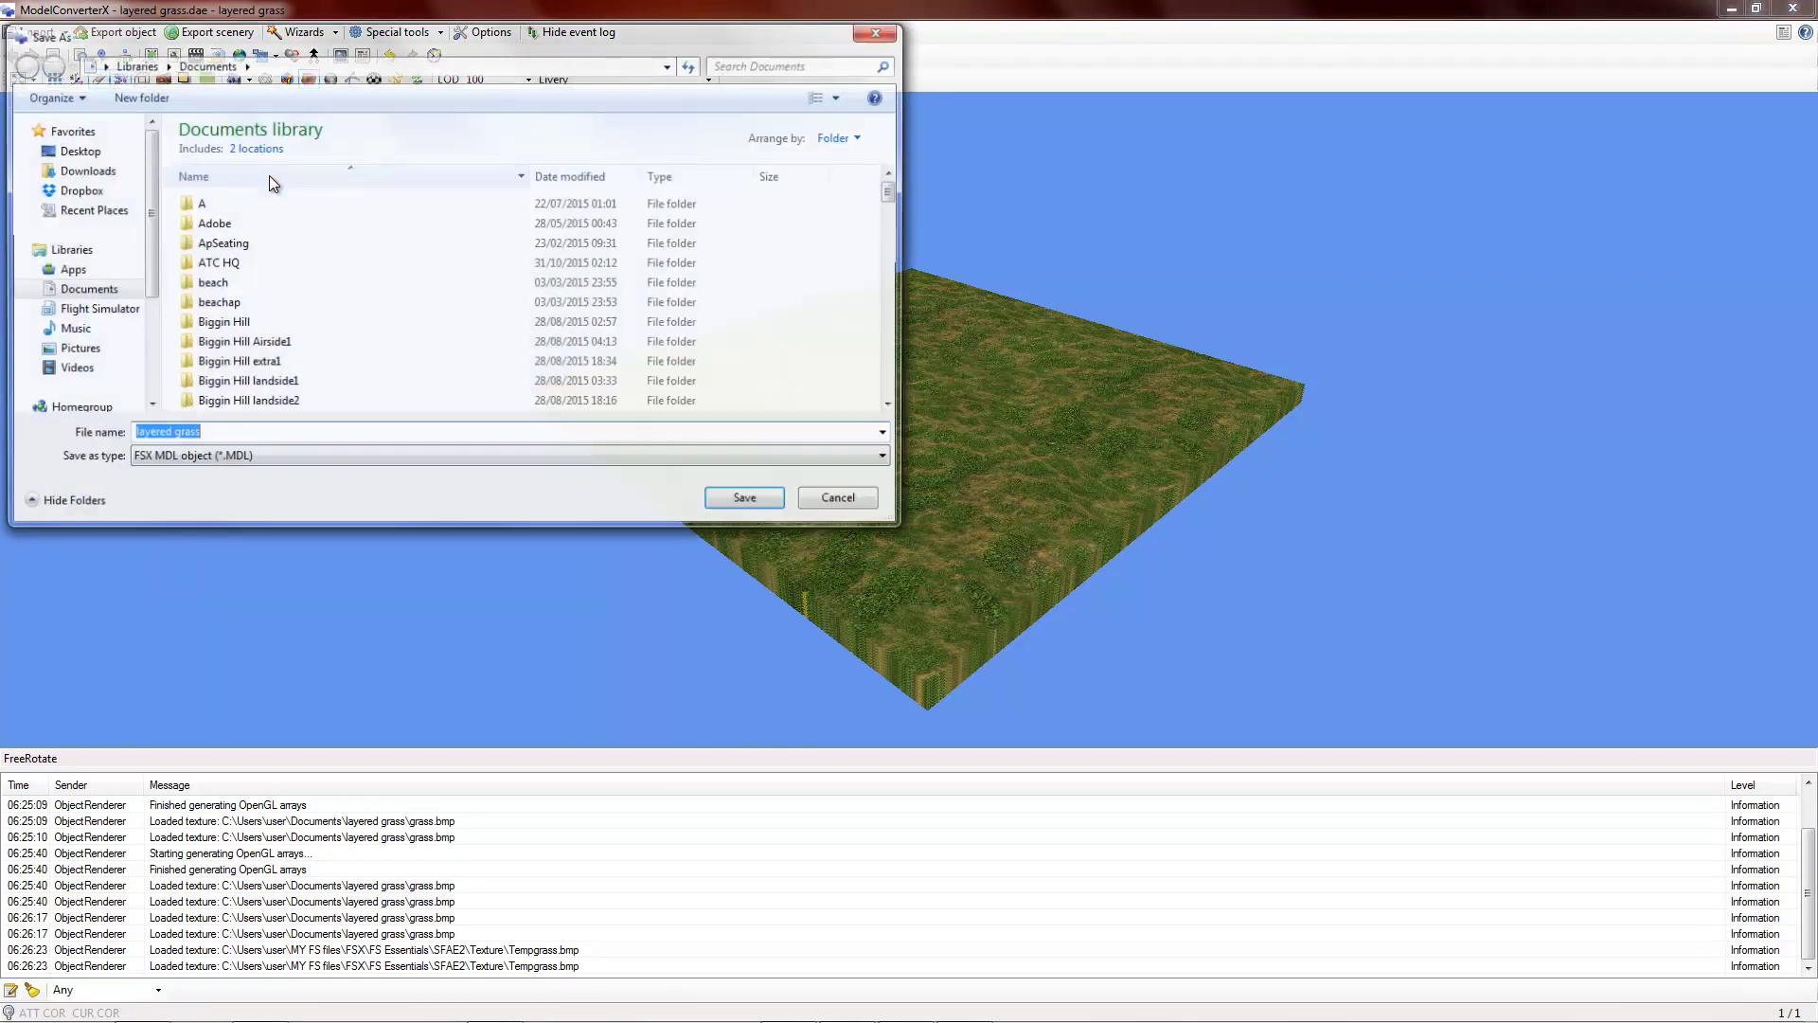
click(96, 309)
double_click(431, 244)
double_click(713, 216)
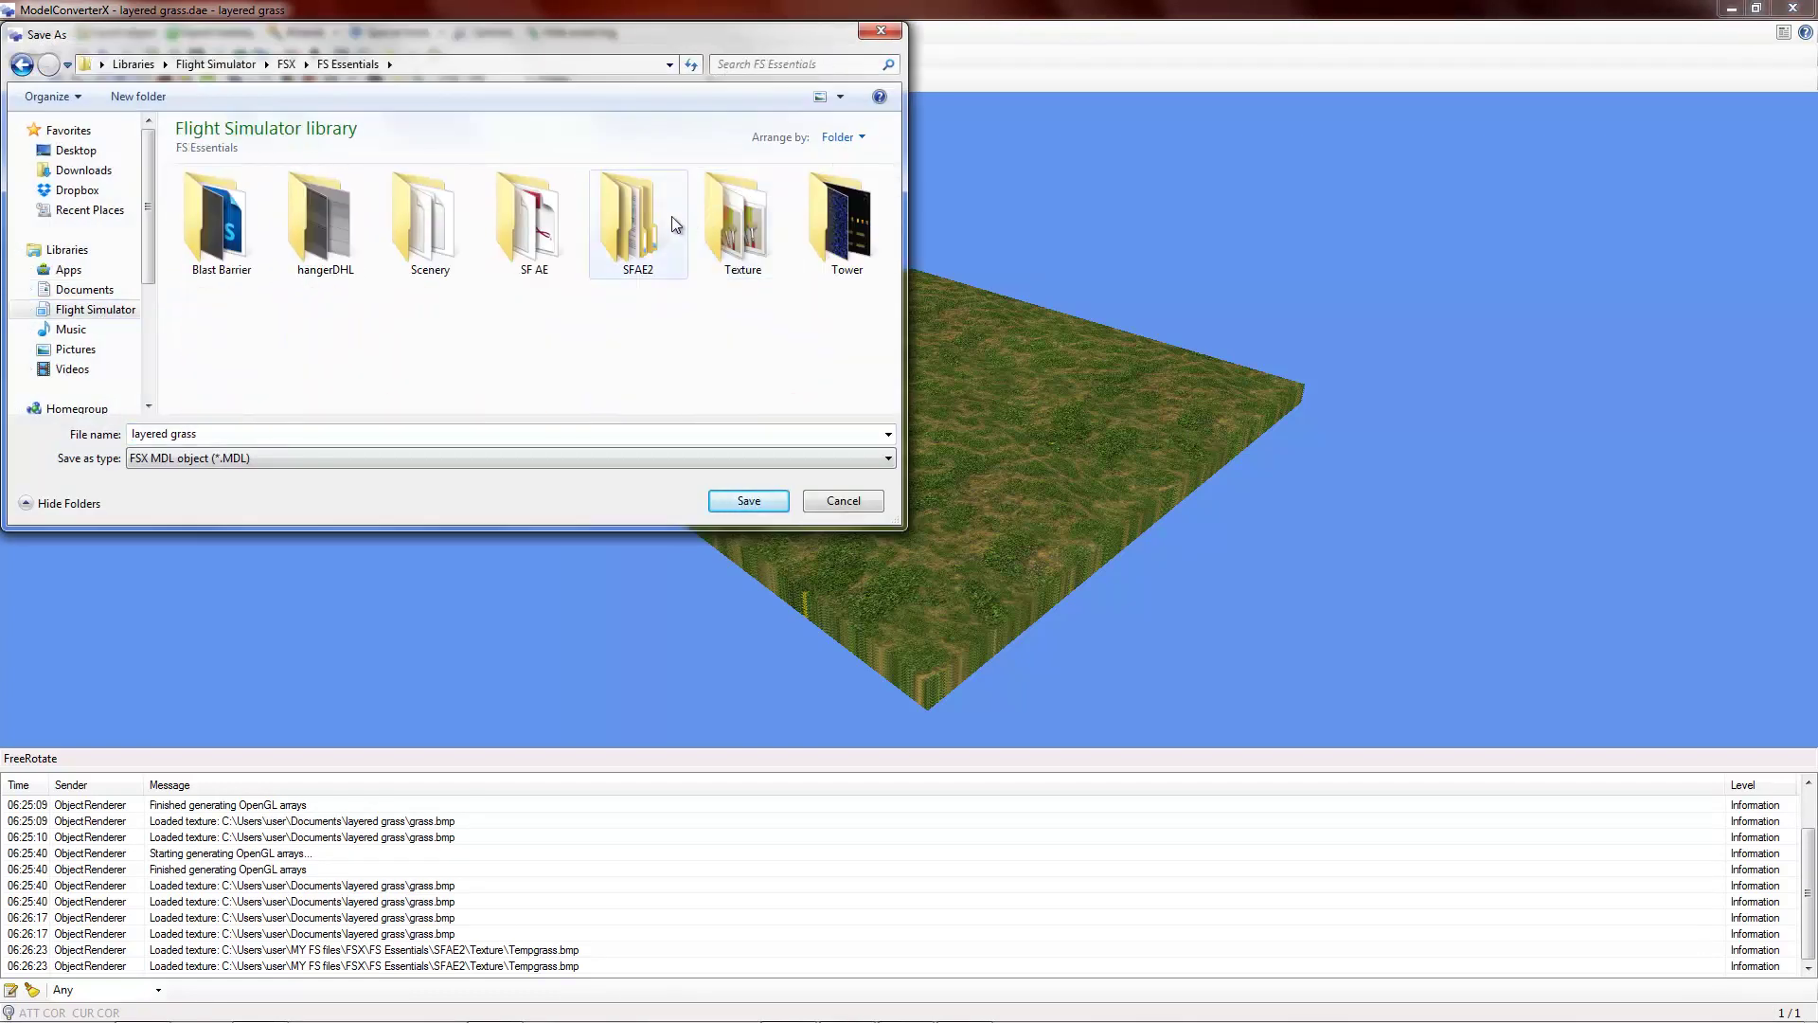
click(650, 222)
double_click(650, 216)
double_click(222, 223)
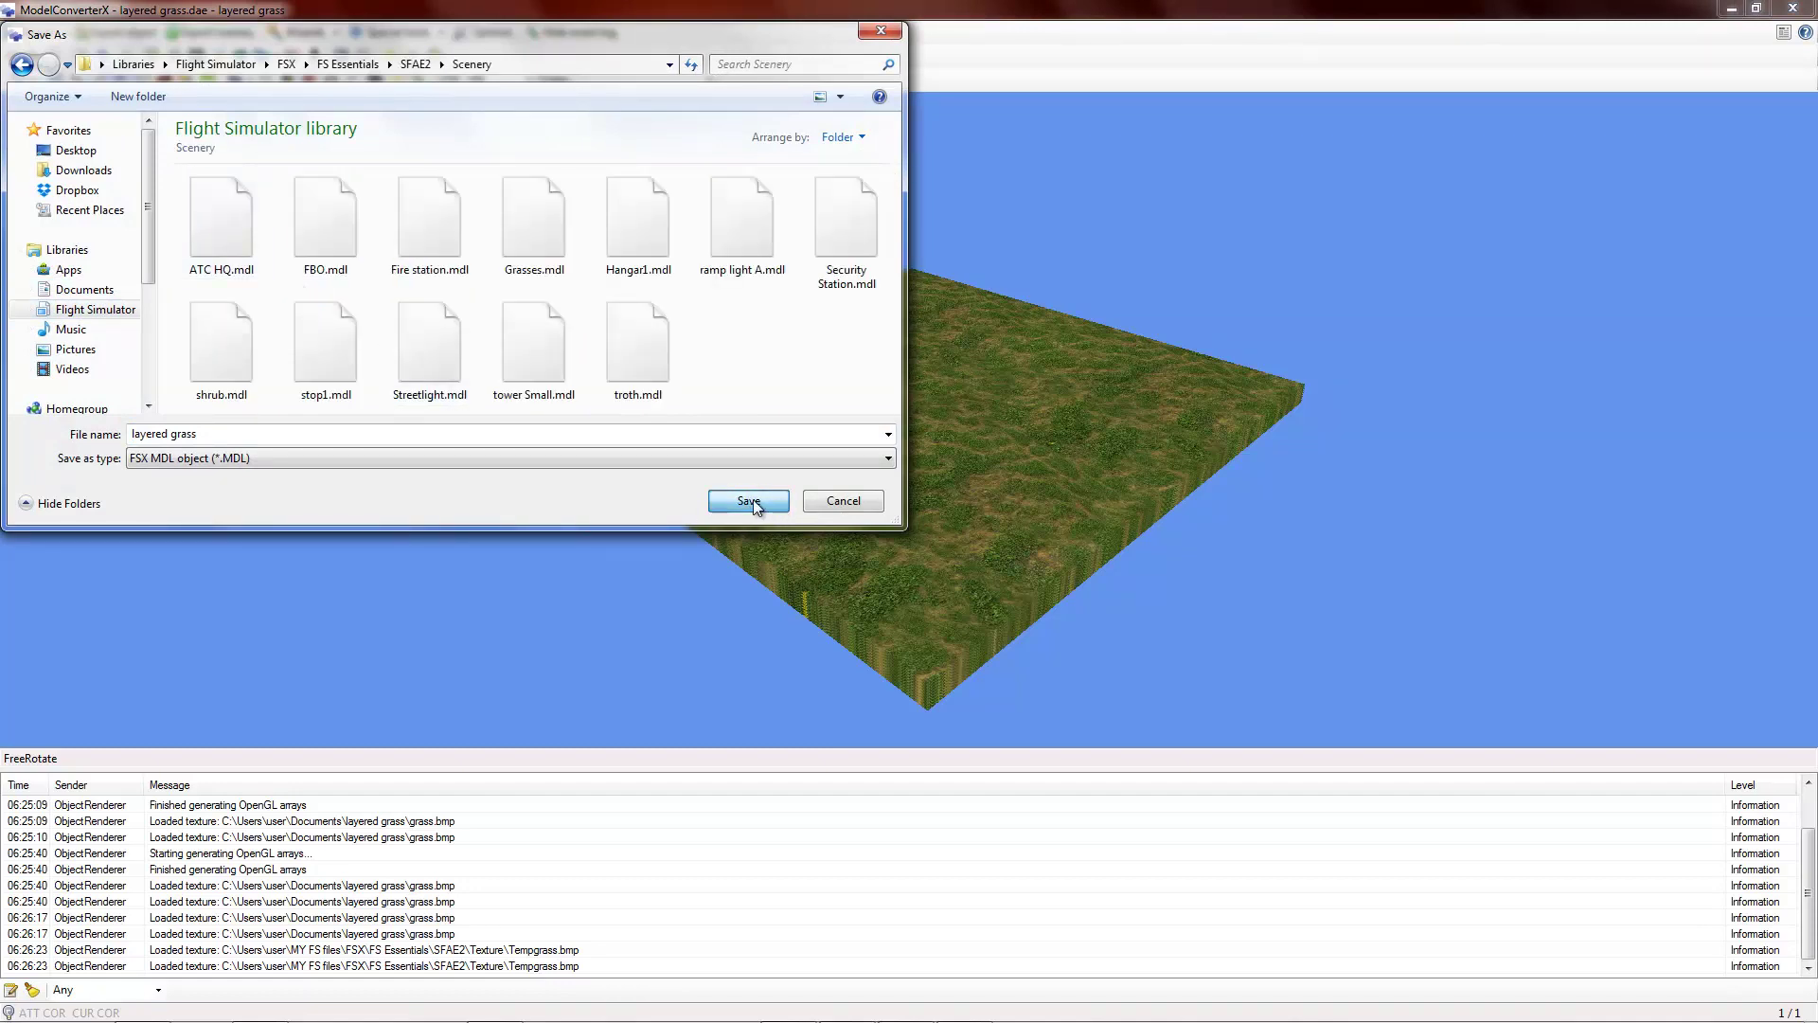
click(746, 502)
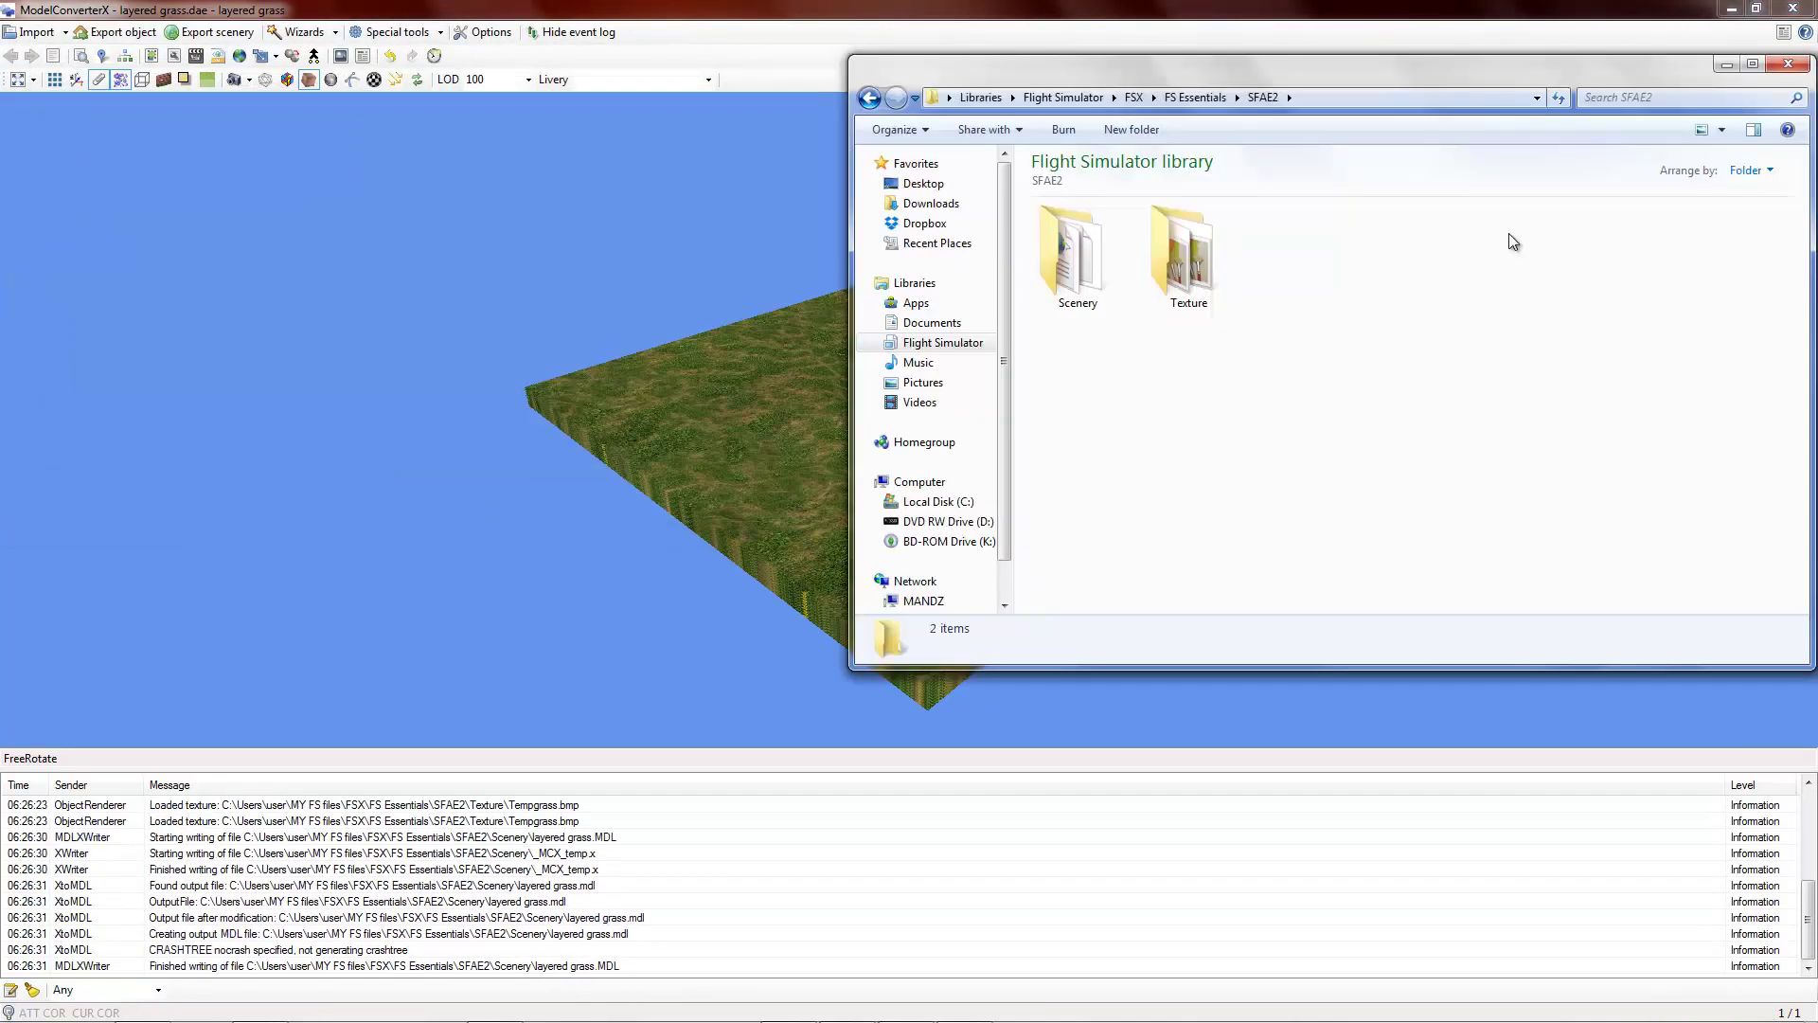
- Load the exported layered grass.mdl from the SFAE2 Scenery folder into ModelConverterX
double_click(1088, 282)
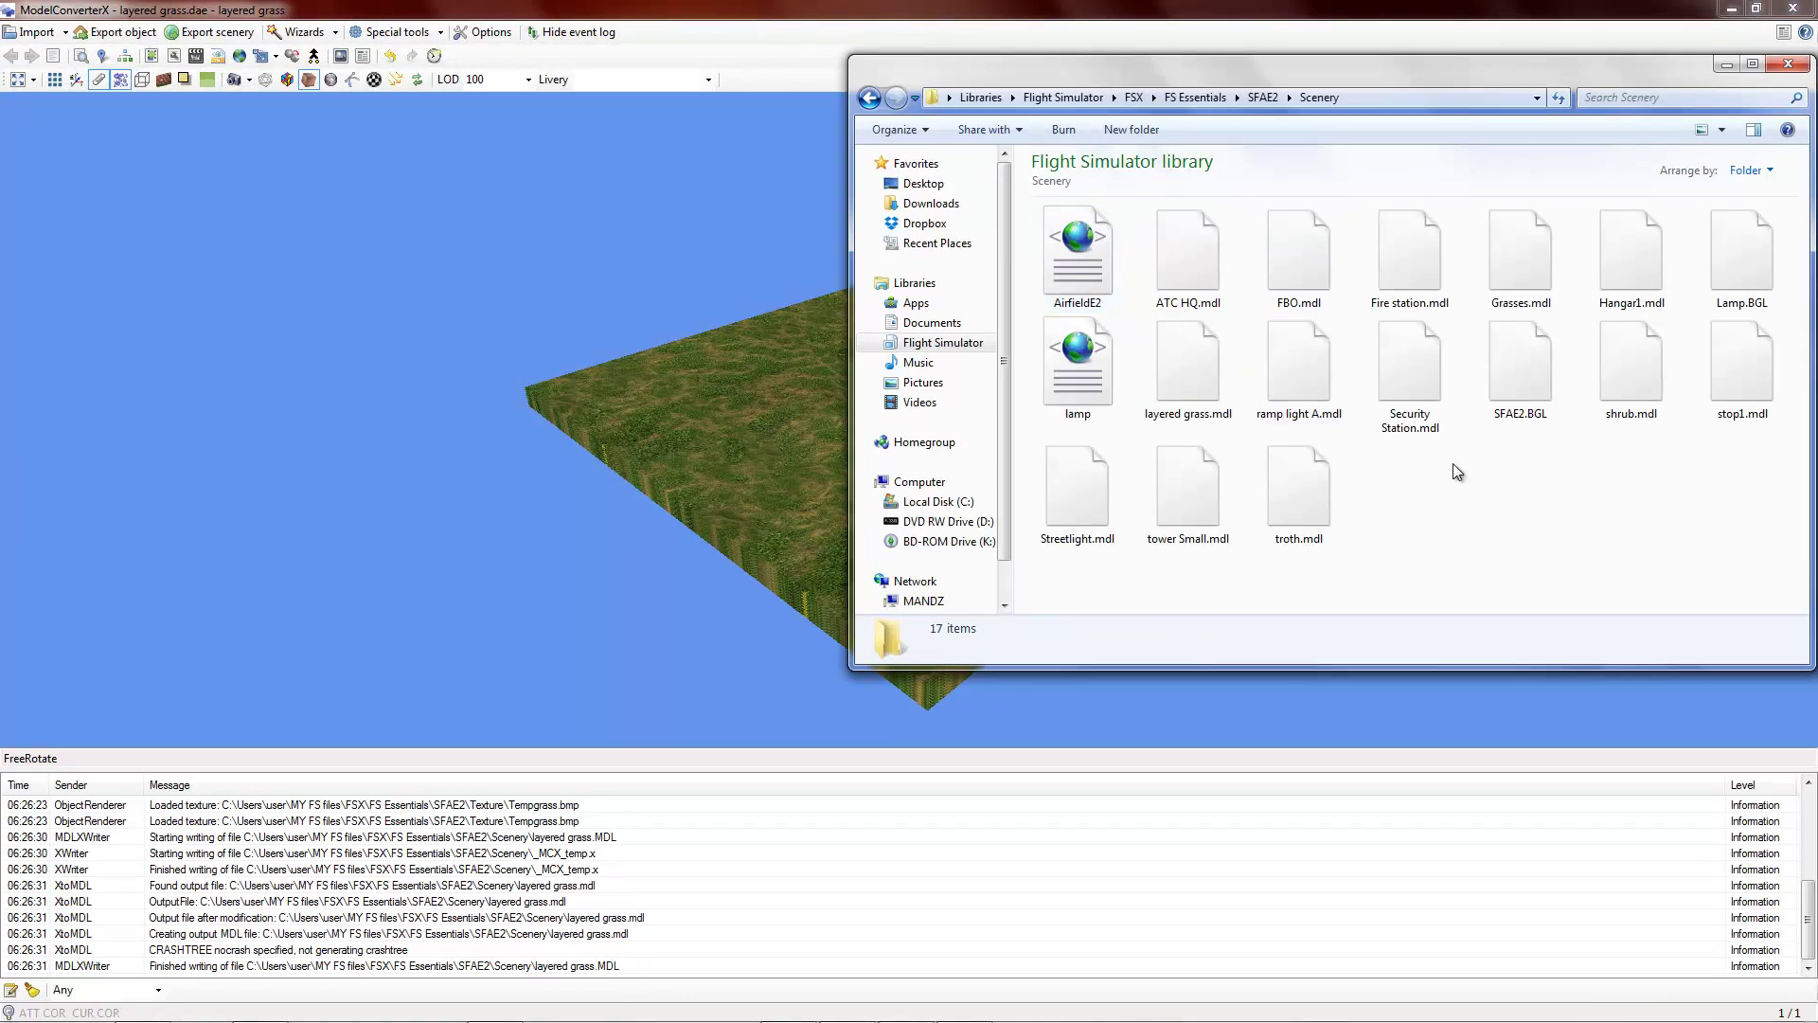
click(1189, 393)
drag(1191, 373, 995, 471)
click(822, 50)
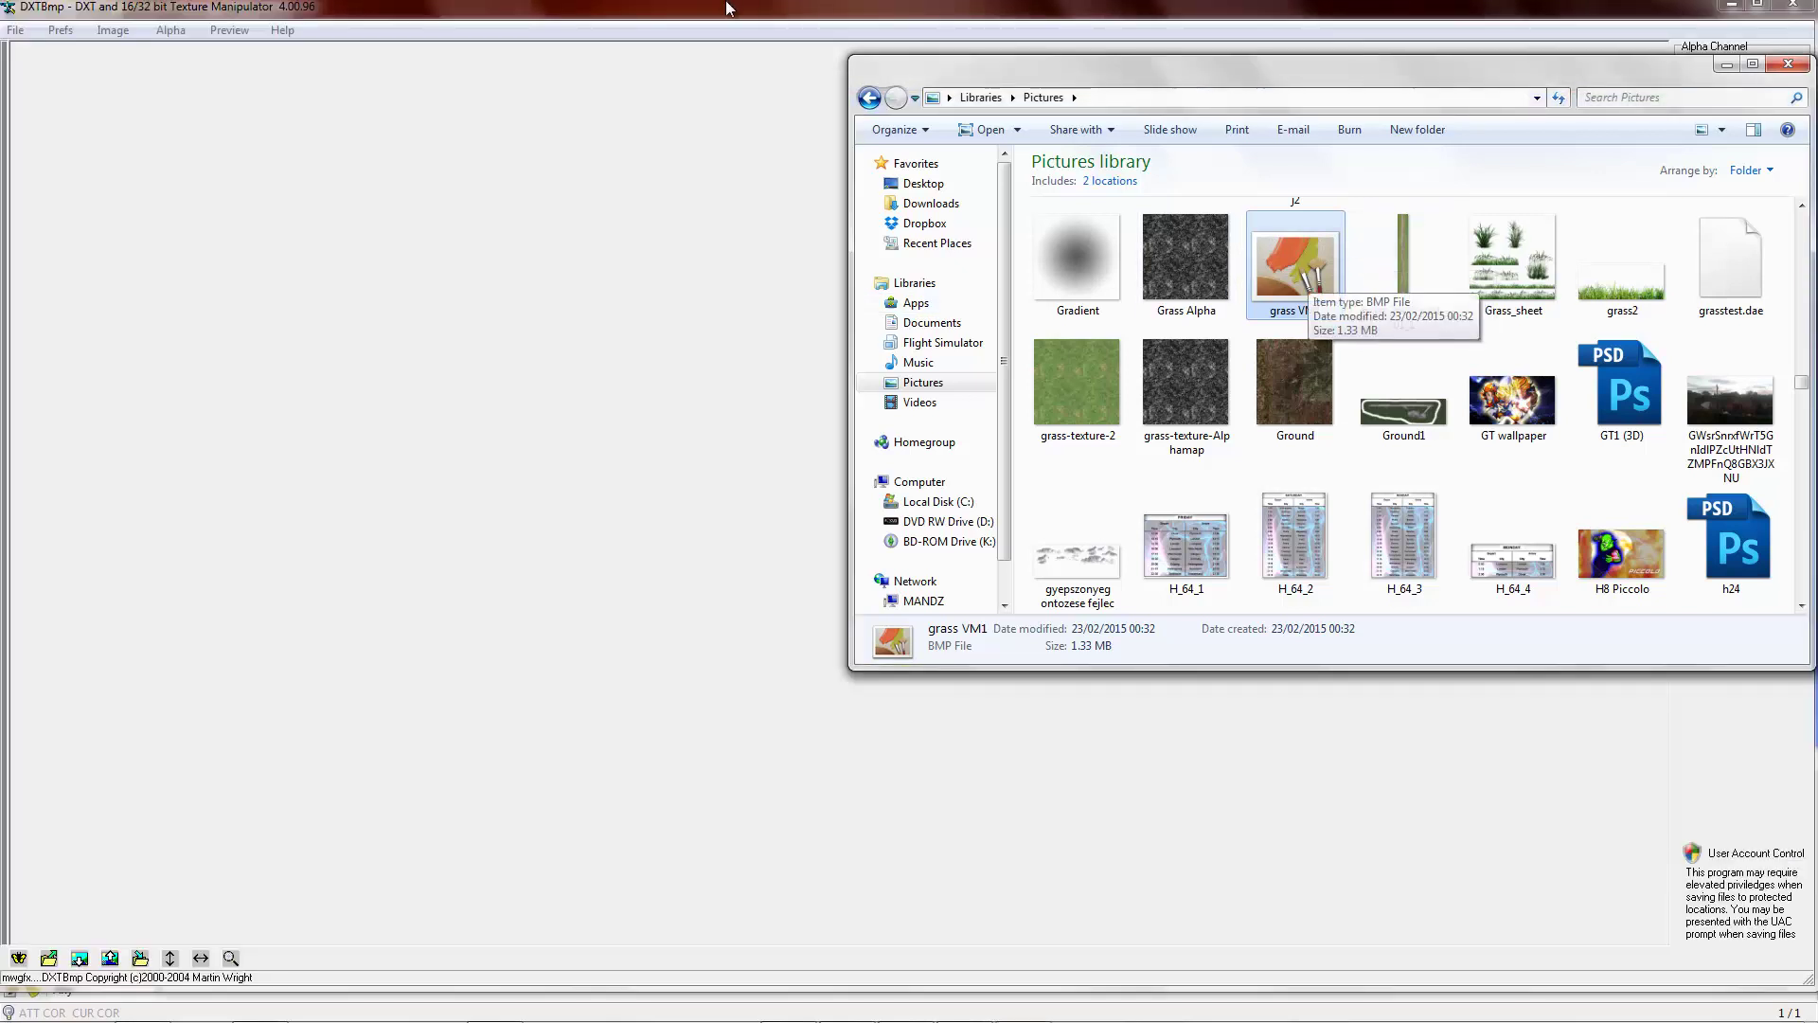
- View the grass VM1 bitmap and its alpha channel in DXTBmp, then locate grass VM1 in the SFAE2 Texture folder
drag(1288, 275, 661, 358)
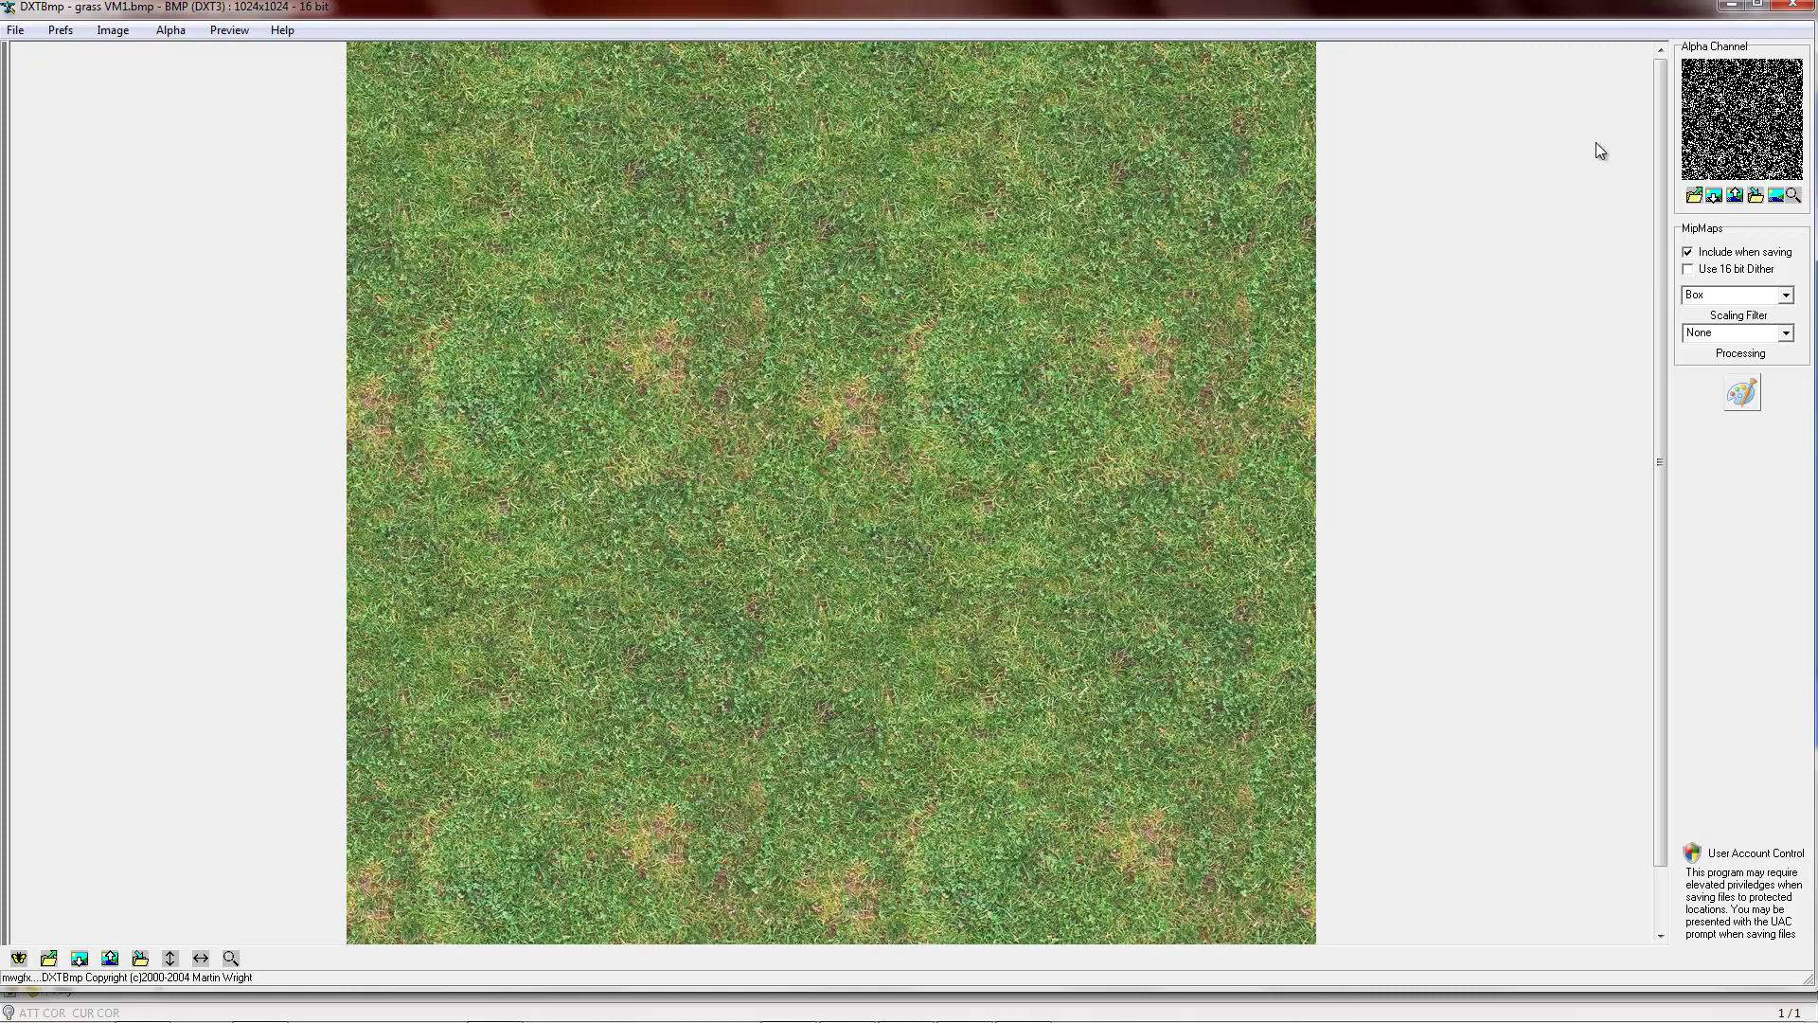
click(1788, 7)
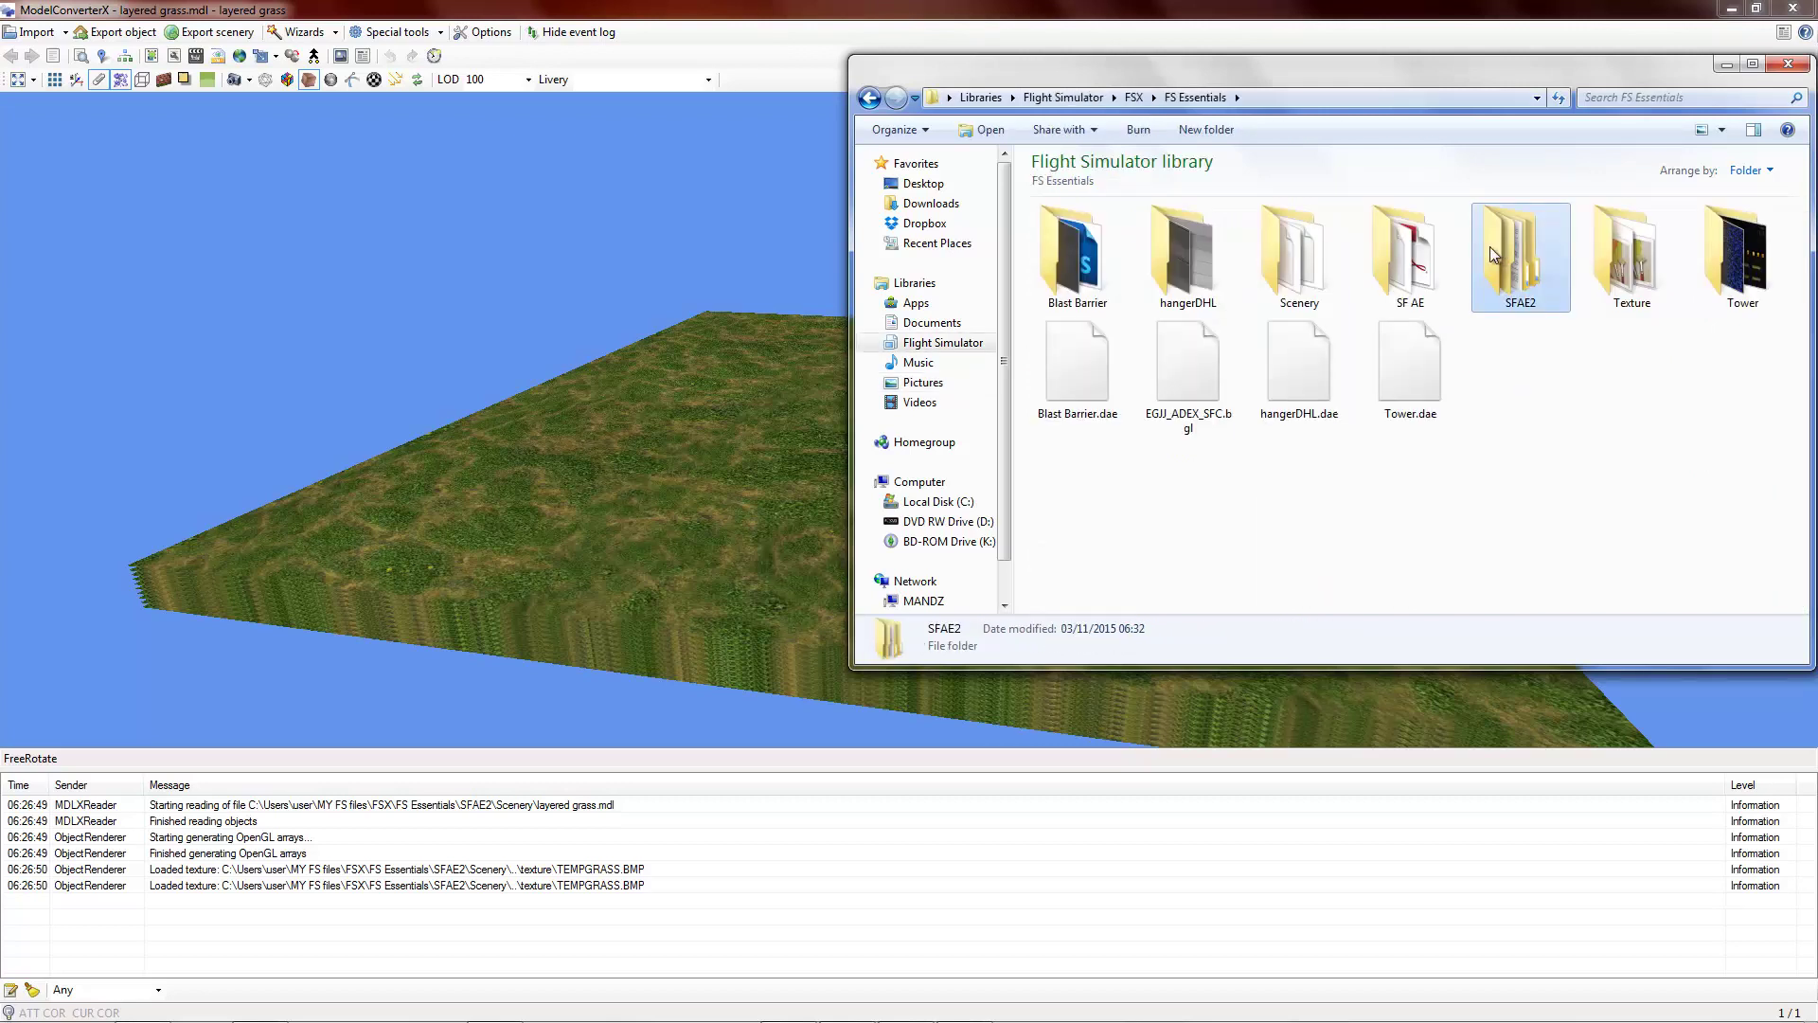
double_click(1515, 247)
double_click(1190, 258)
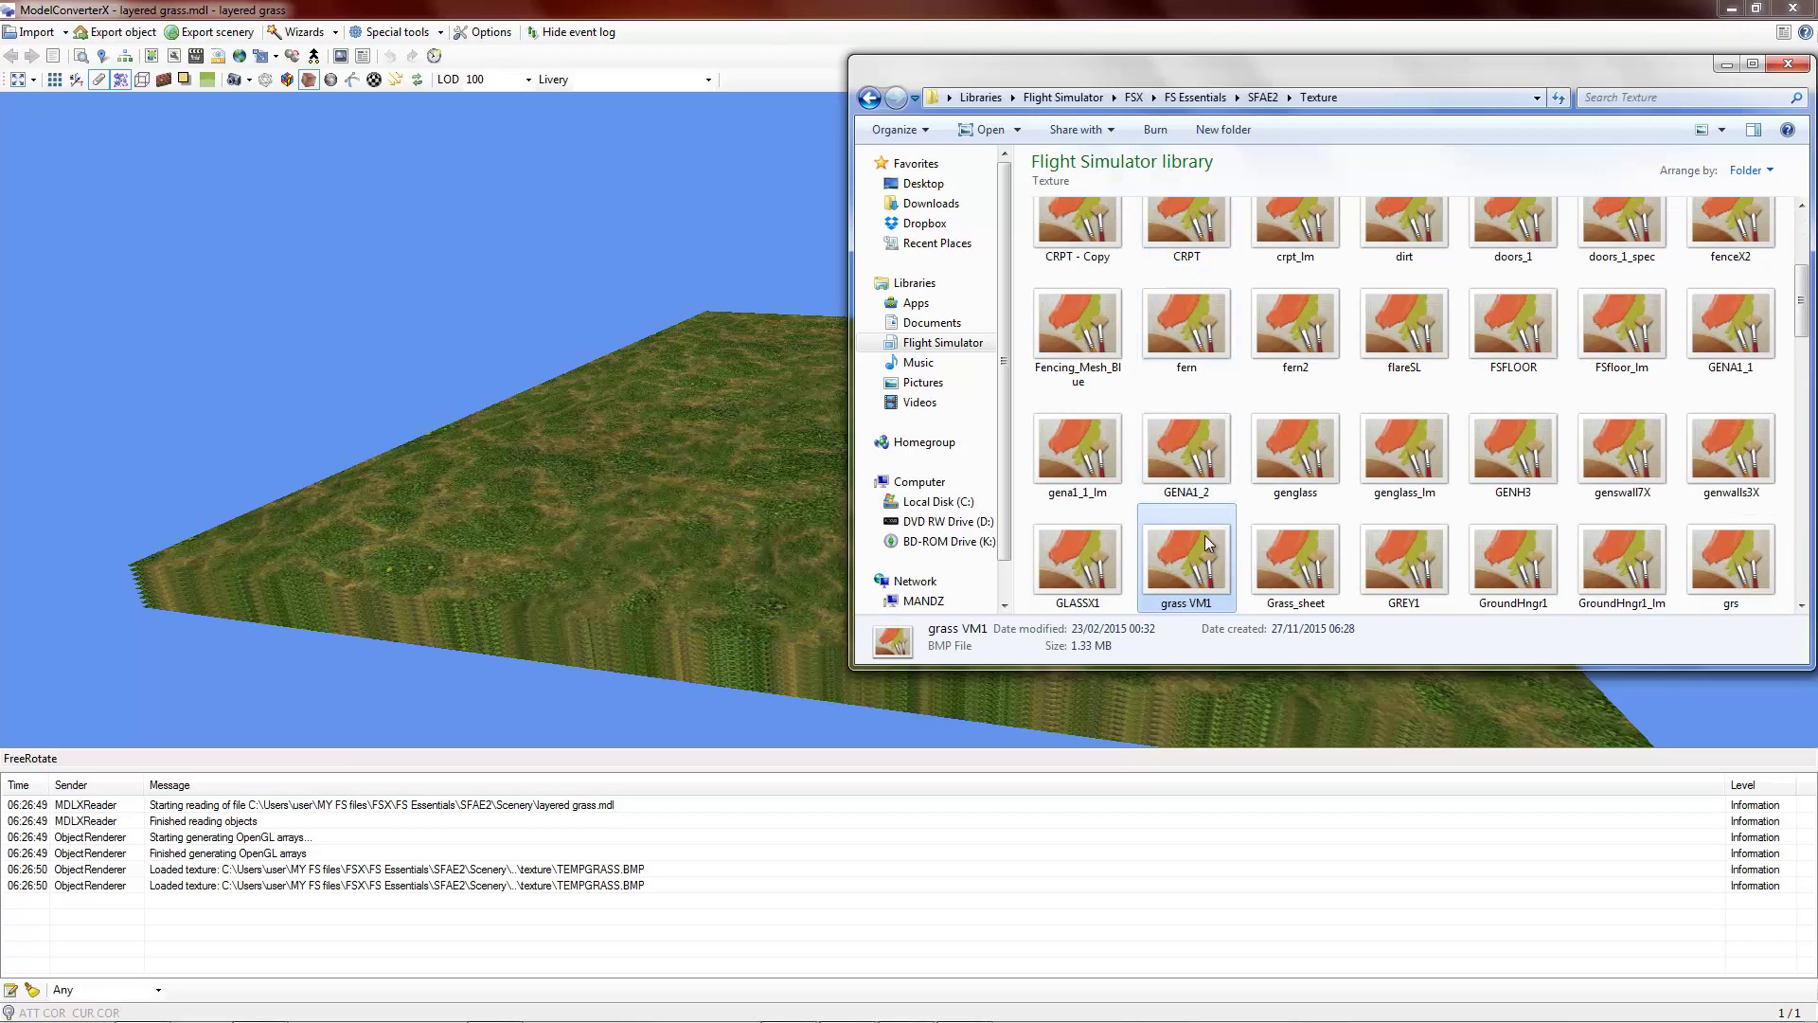
click(945, 5)
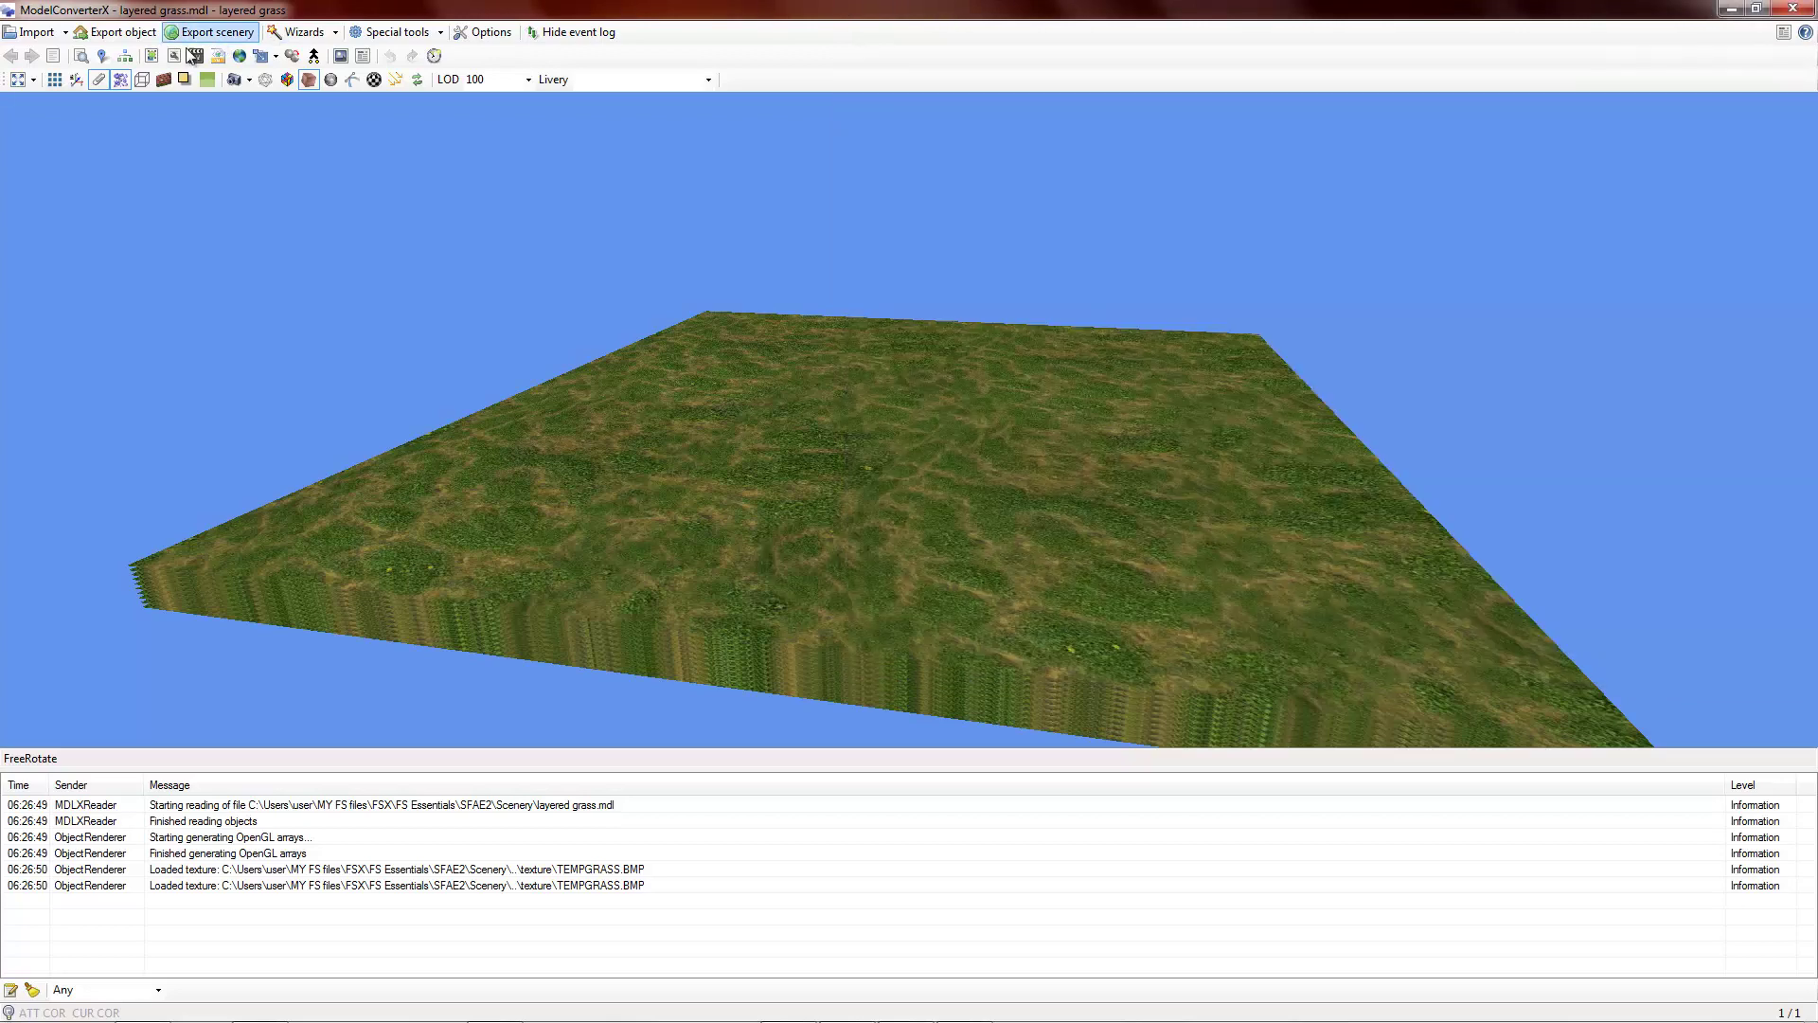
- Replace the TEMPGRASS material's diffuse texture with grass VM1.bmp from the SFAE2 Texture folder
click(153, 55)
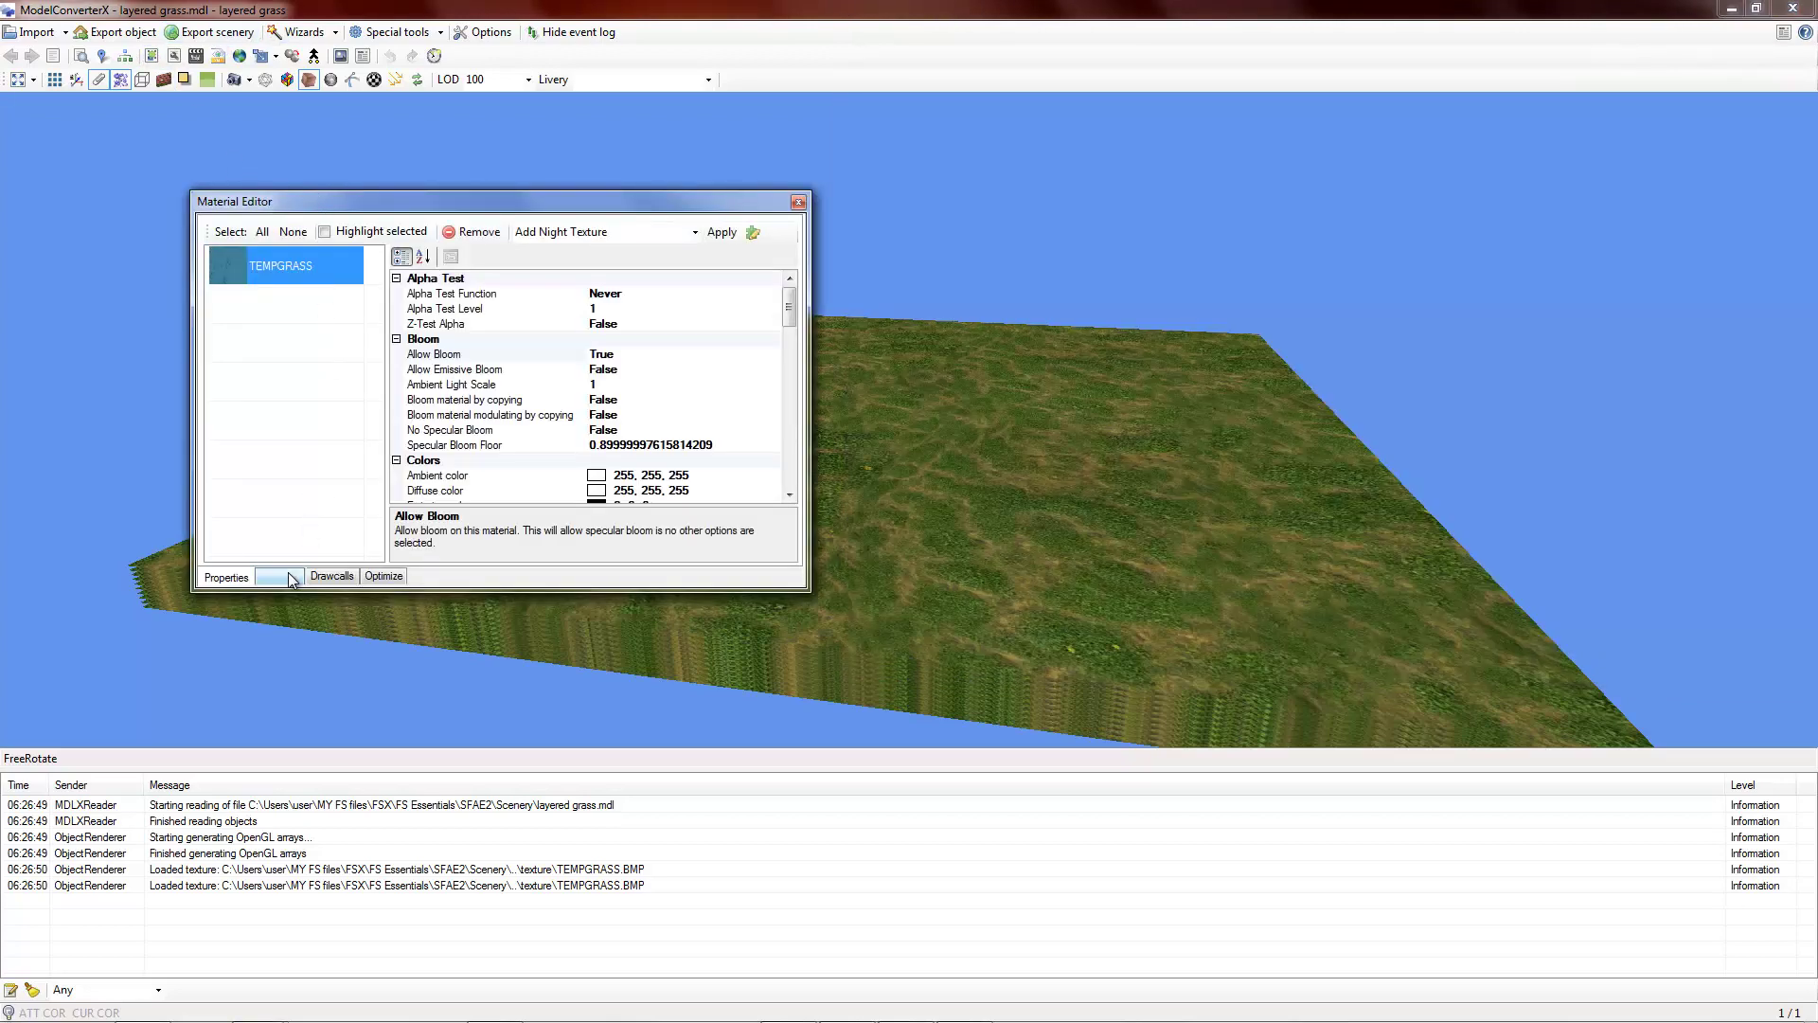
drag(793, 299, 800, 488)
click(775, 371)
click(774, 371)
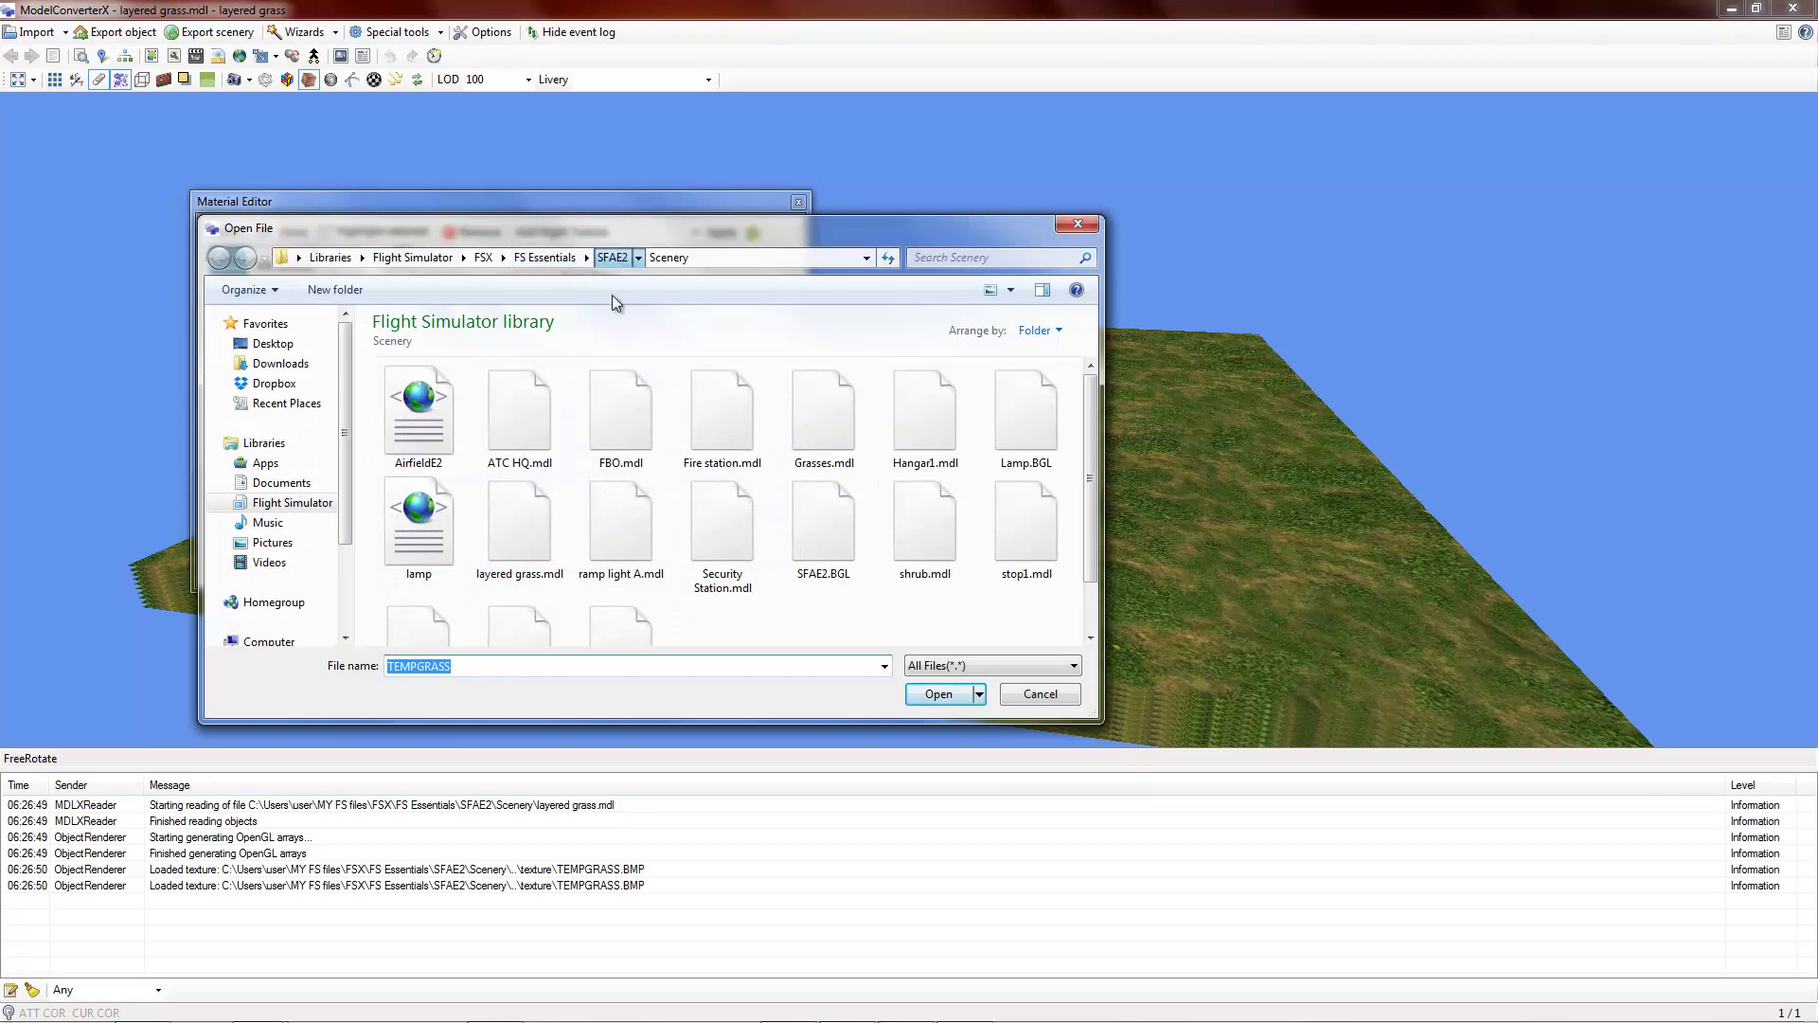
click(612, 257)
double_click(520, 407)
click(1002, 436)
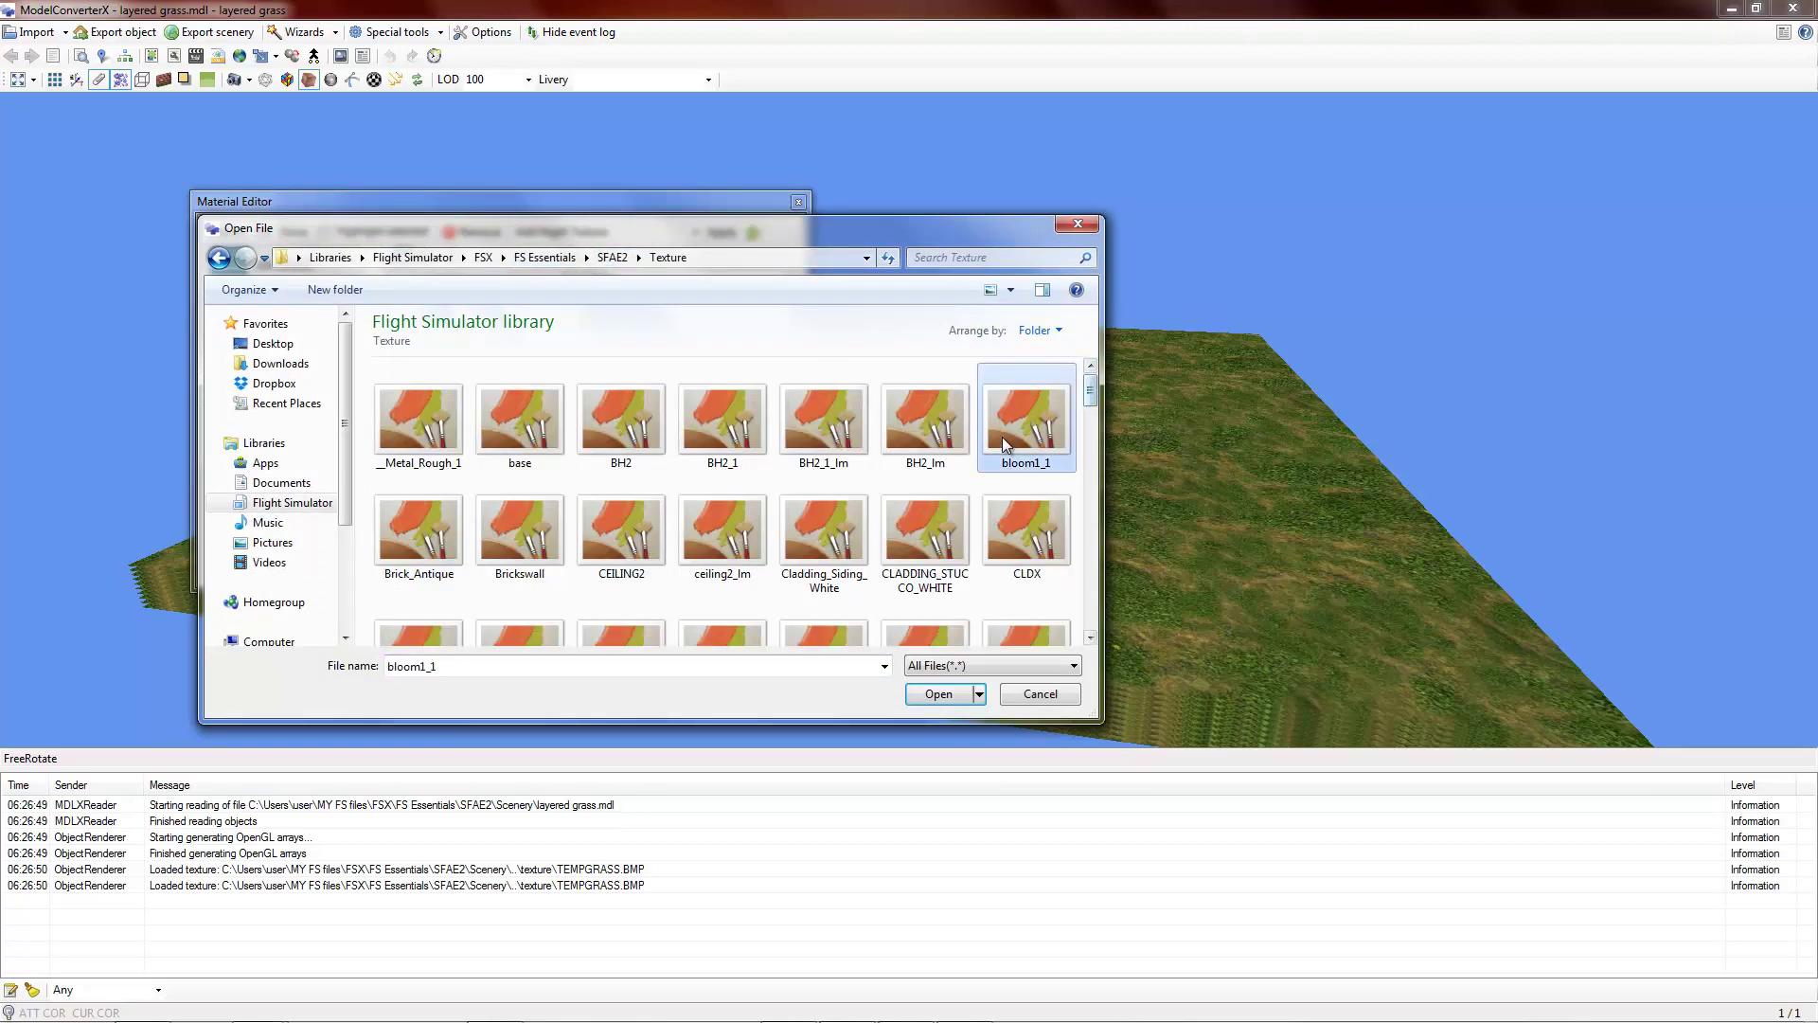
scroll(1002, 436, down, 5)
click(508, 413)
double_click(508, 414)
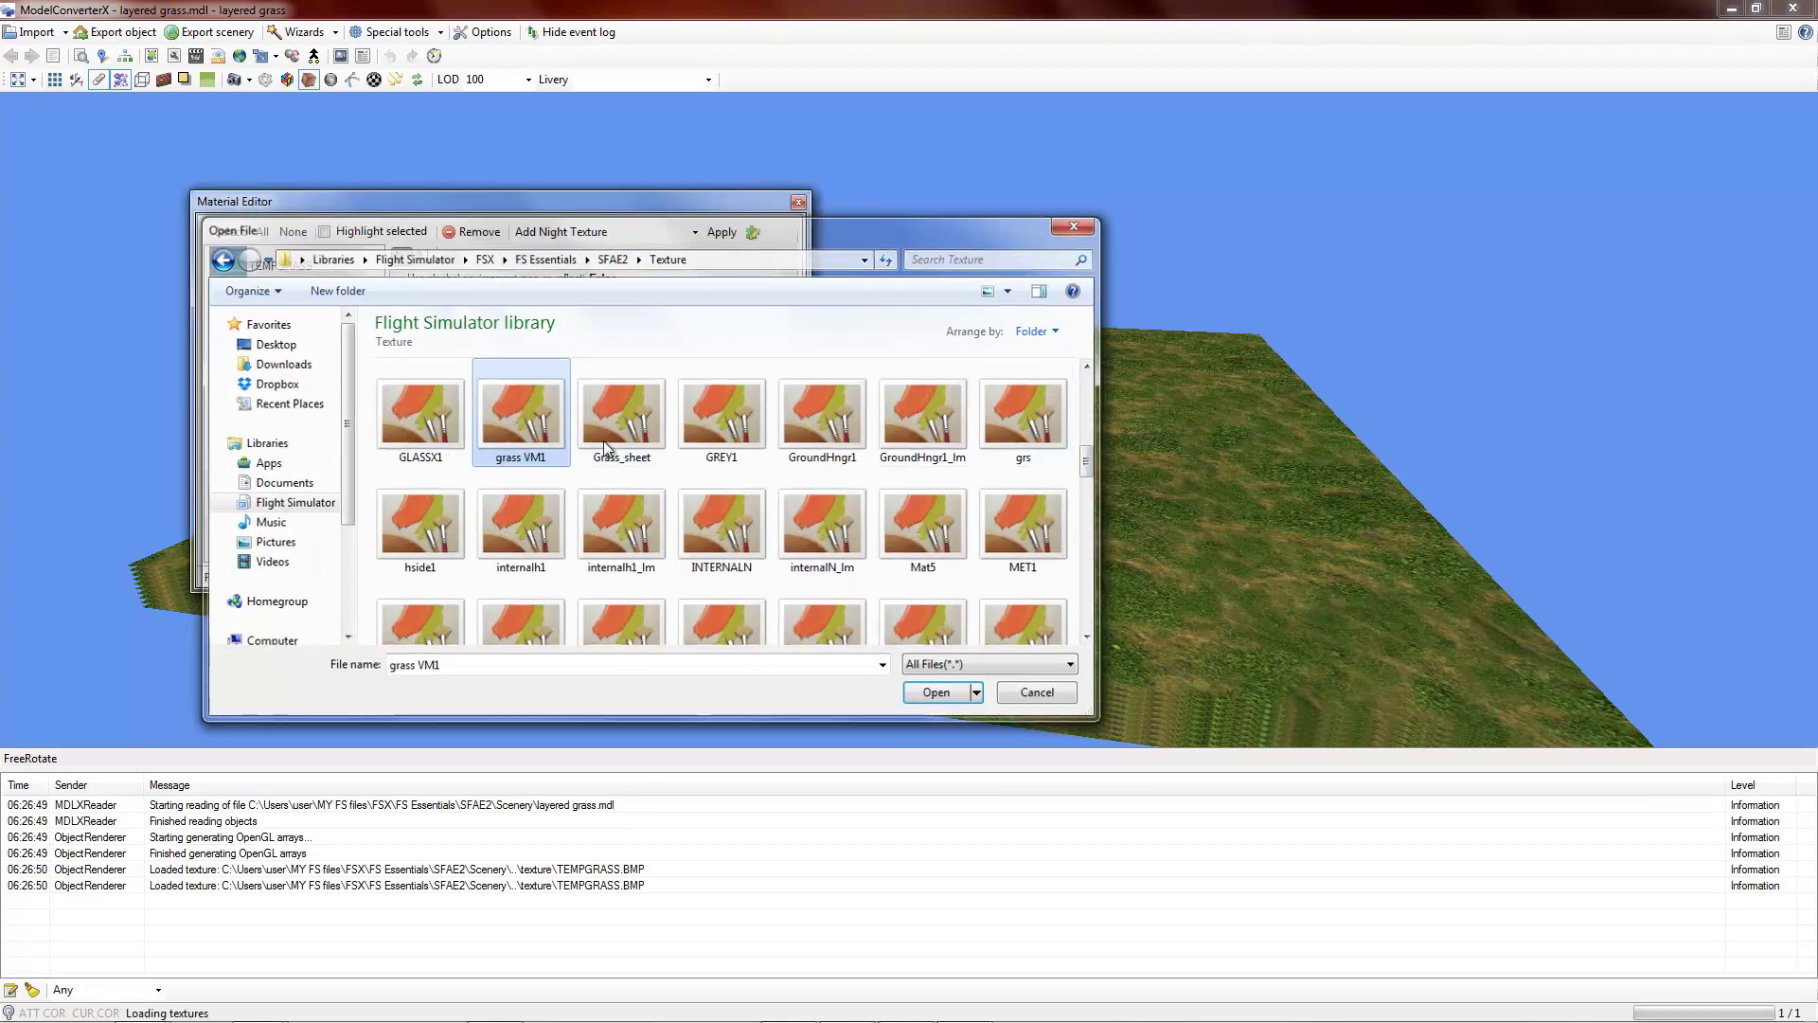
mouse_move(1055, 454)
mouse_down()
mouse_move(1043, 534)
mouse_move(1076, 469)
mouse_move(1040, 476)
mouse_up()
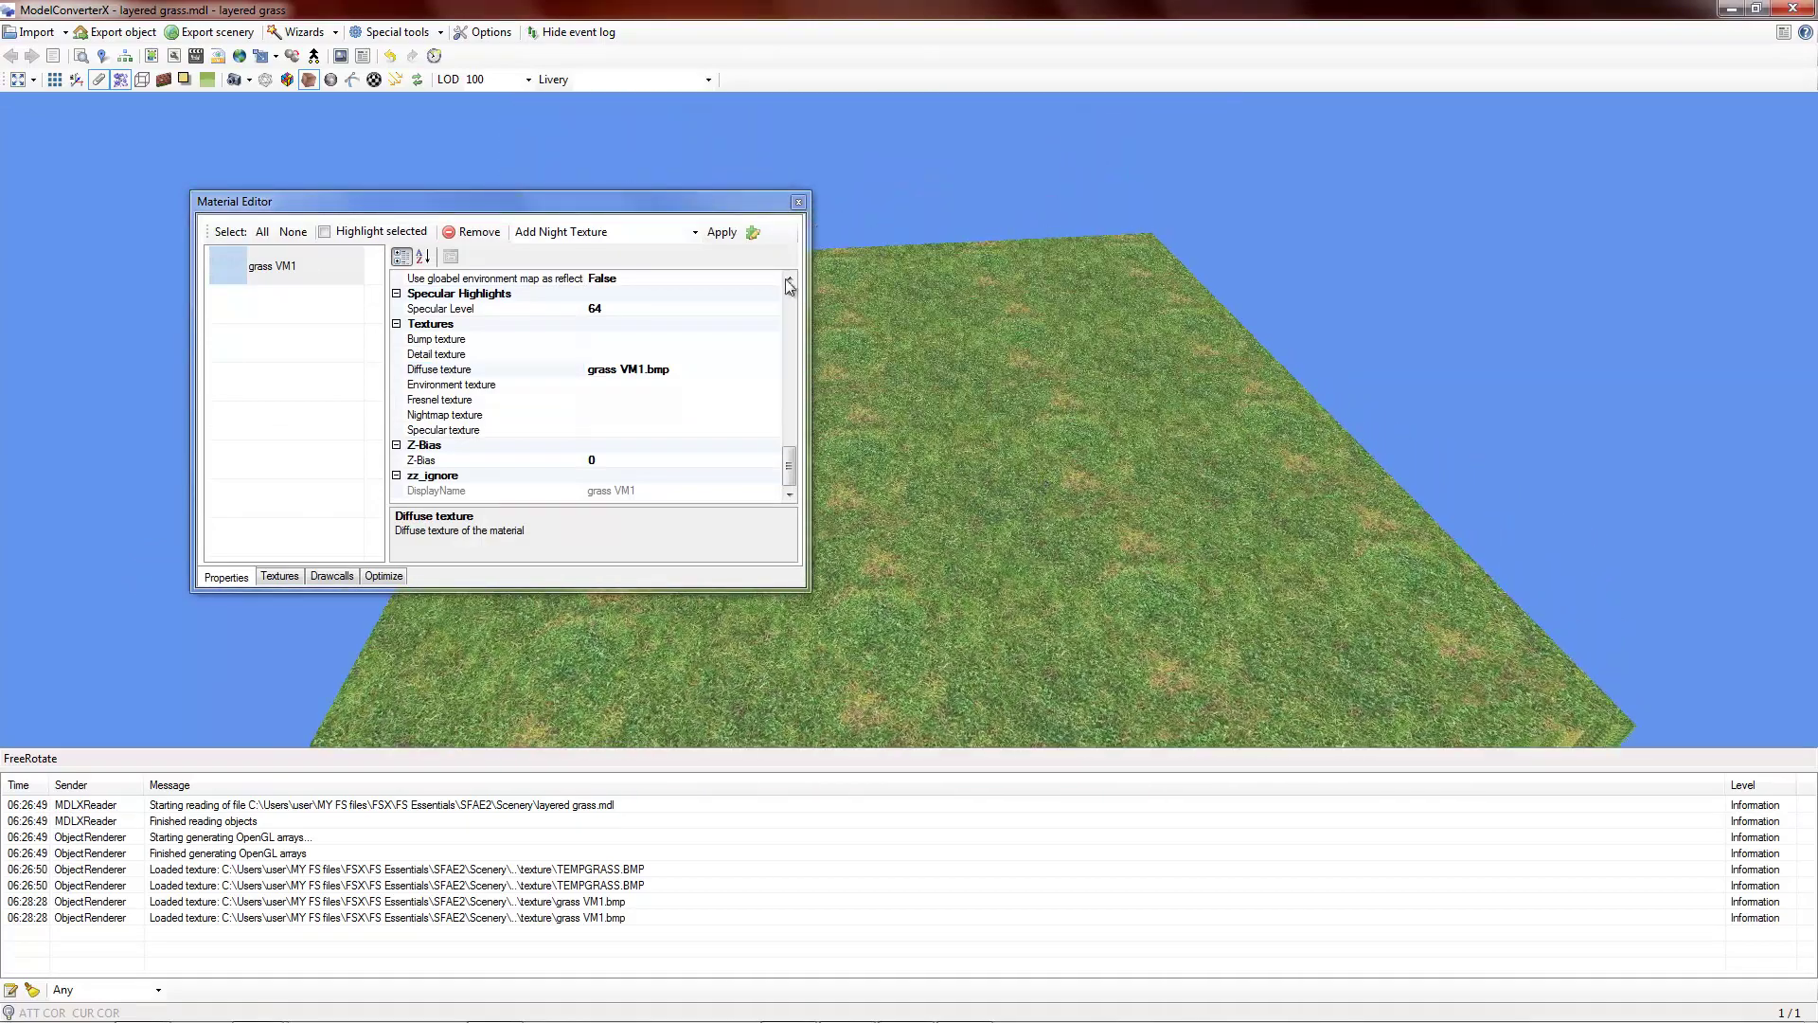
- Set the grass VM1 material's Alpha Test Function to Less and Z-Test Alpha to True, and inspect the grass
drag(790, 464, 648, 280)
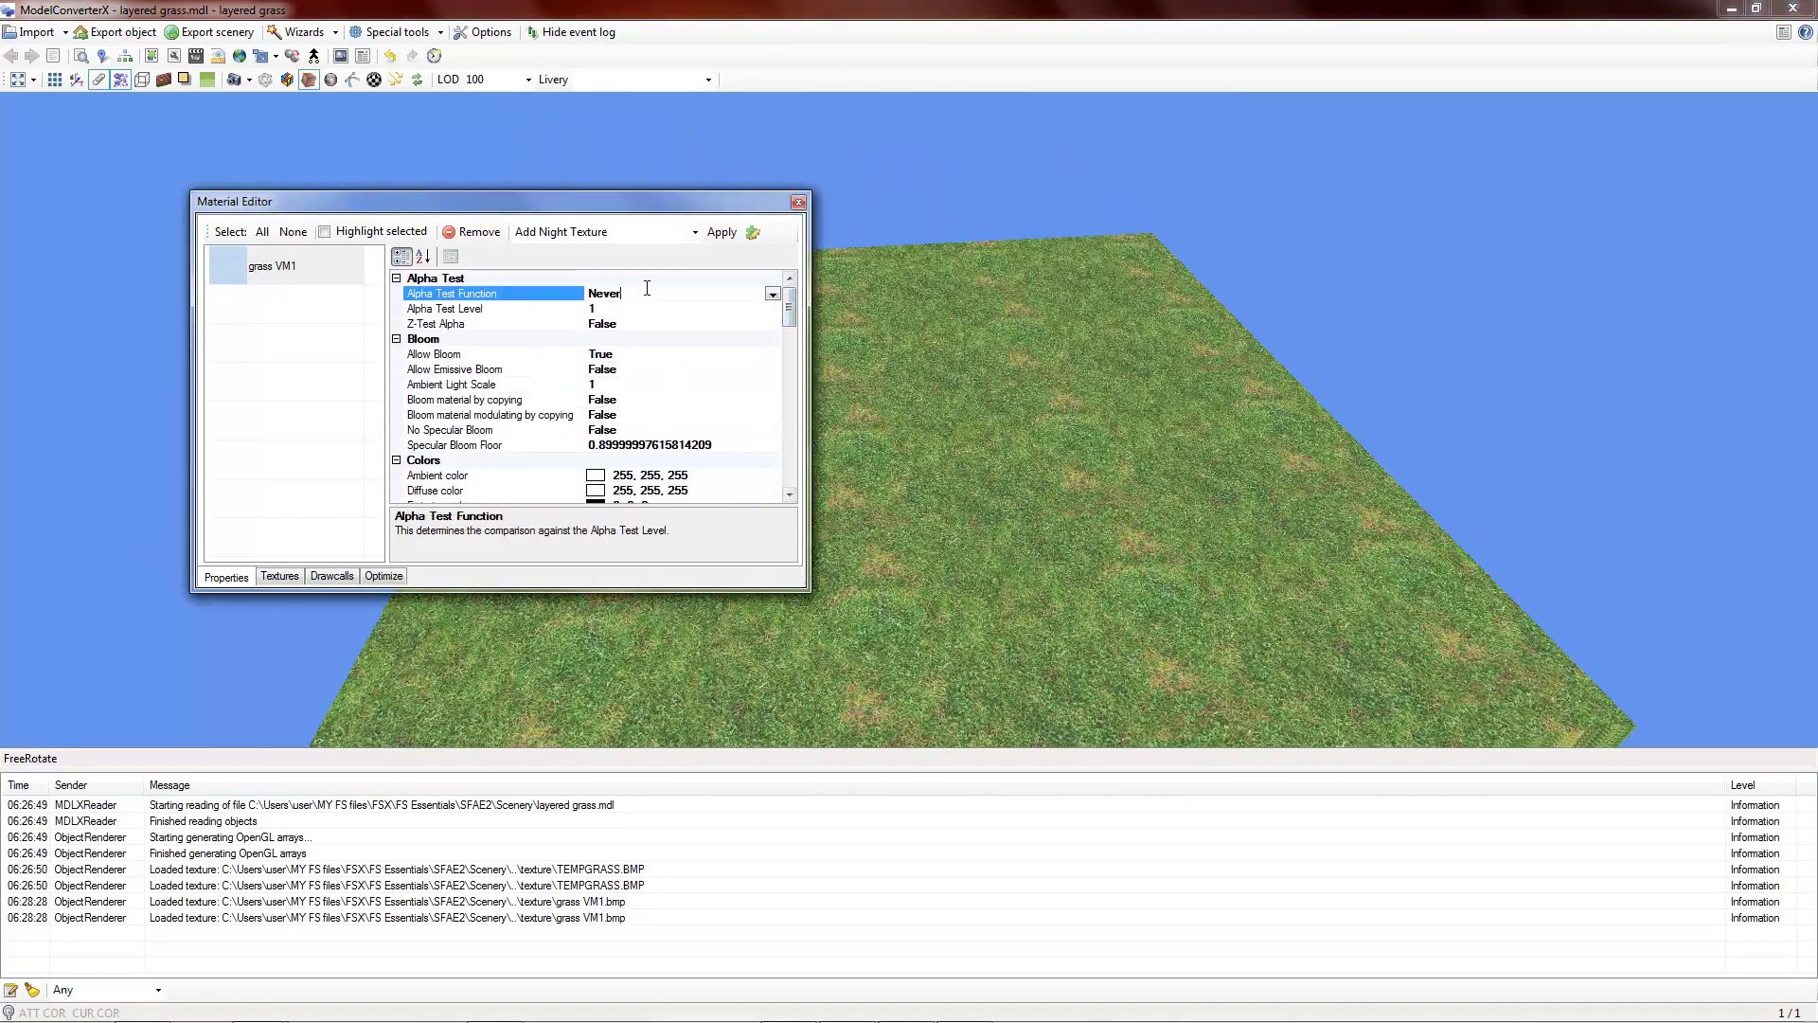
click(647, 292)
click(773, 294)
click(629, 323)
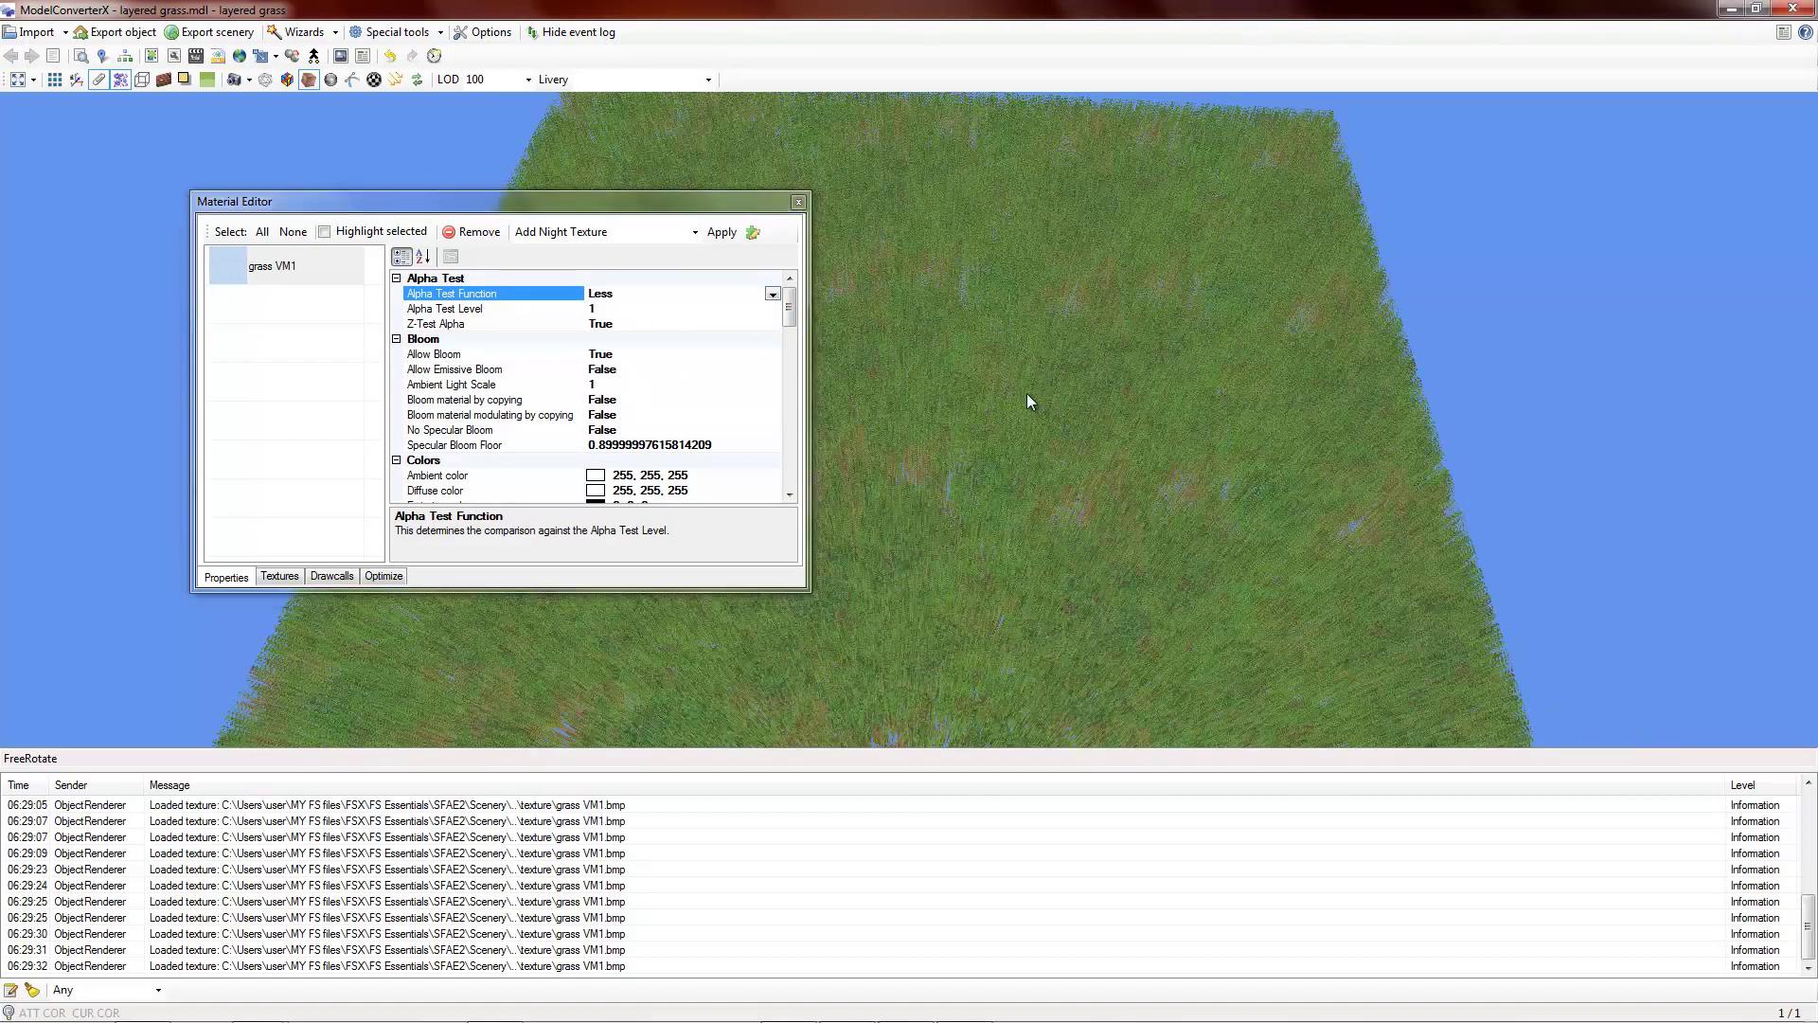
drag(1027, 394, 1054, 471)
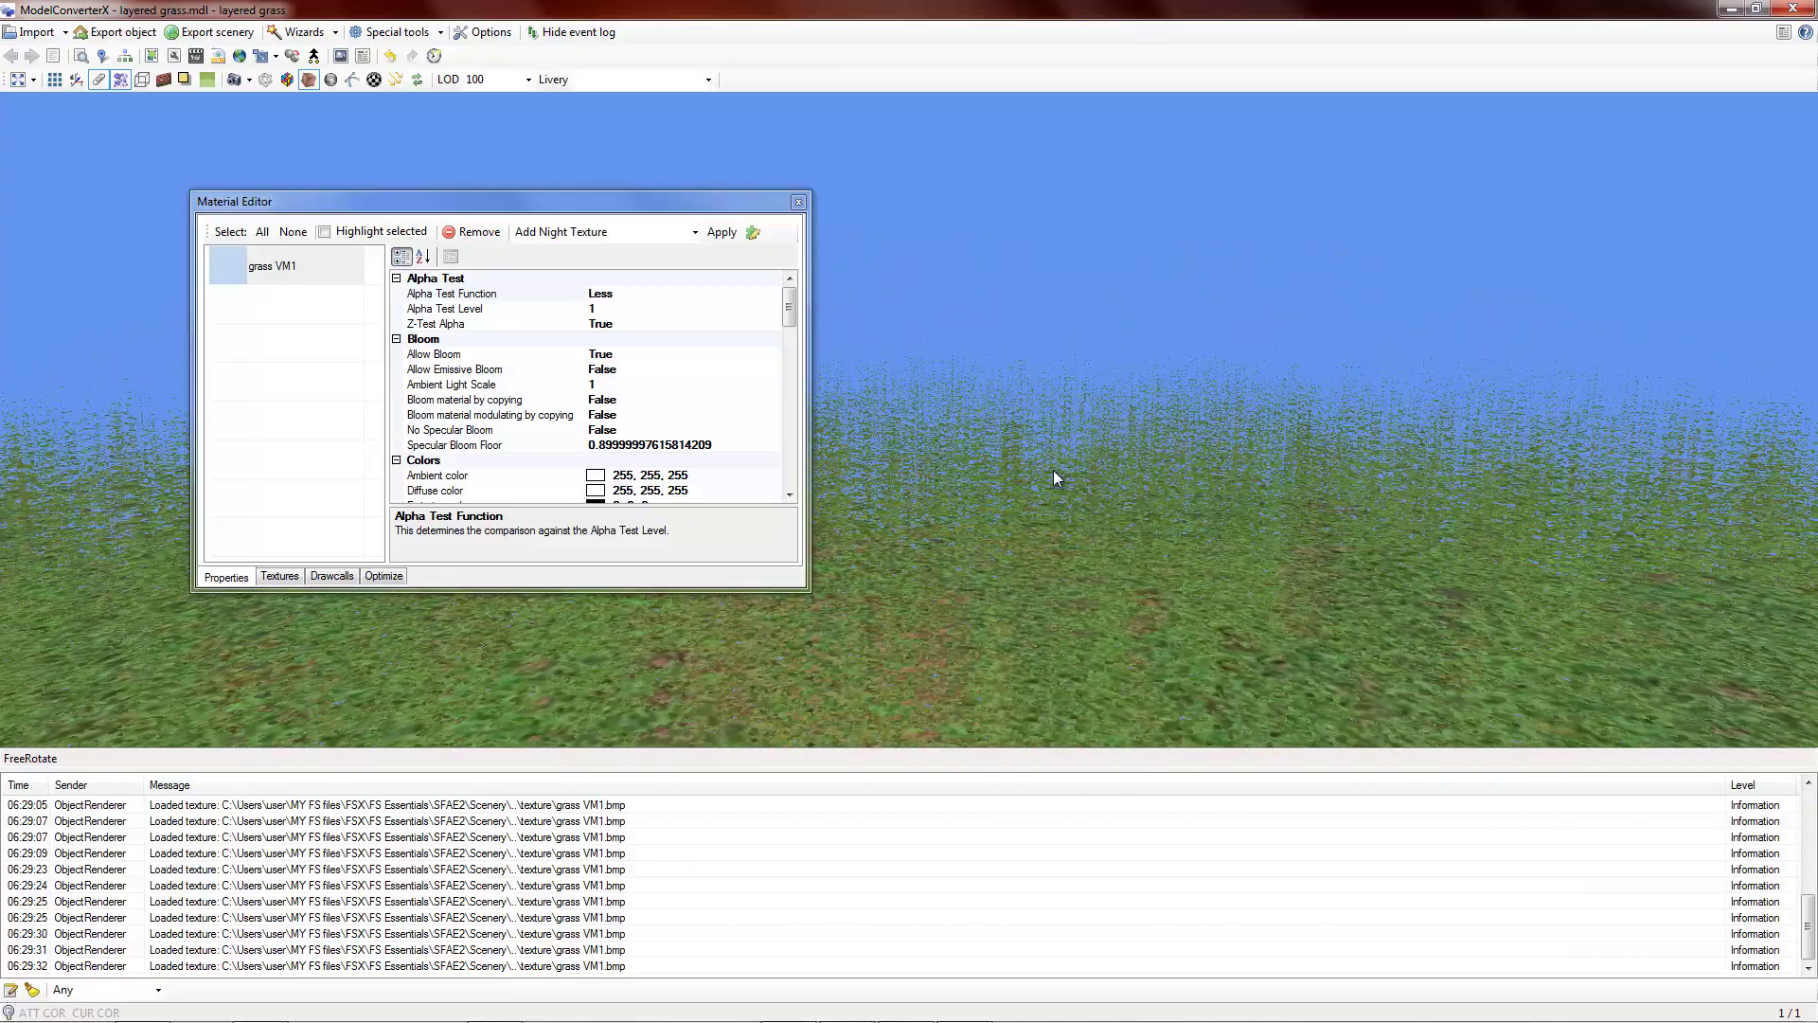
- Set No shadow and No Z Write to True for the grass VM1 material and inspect the grass from a low angle
drag(789, 310, 791, 362)
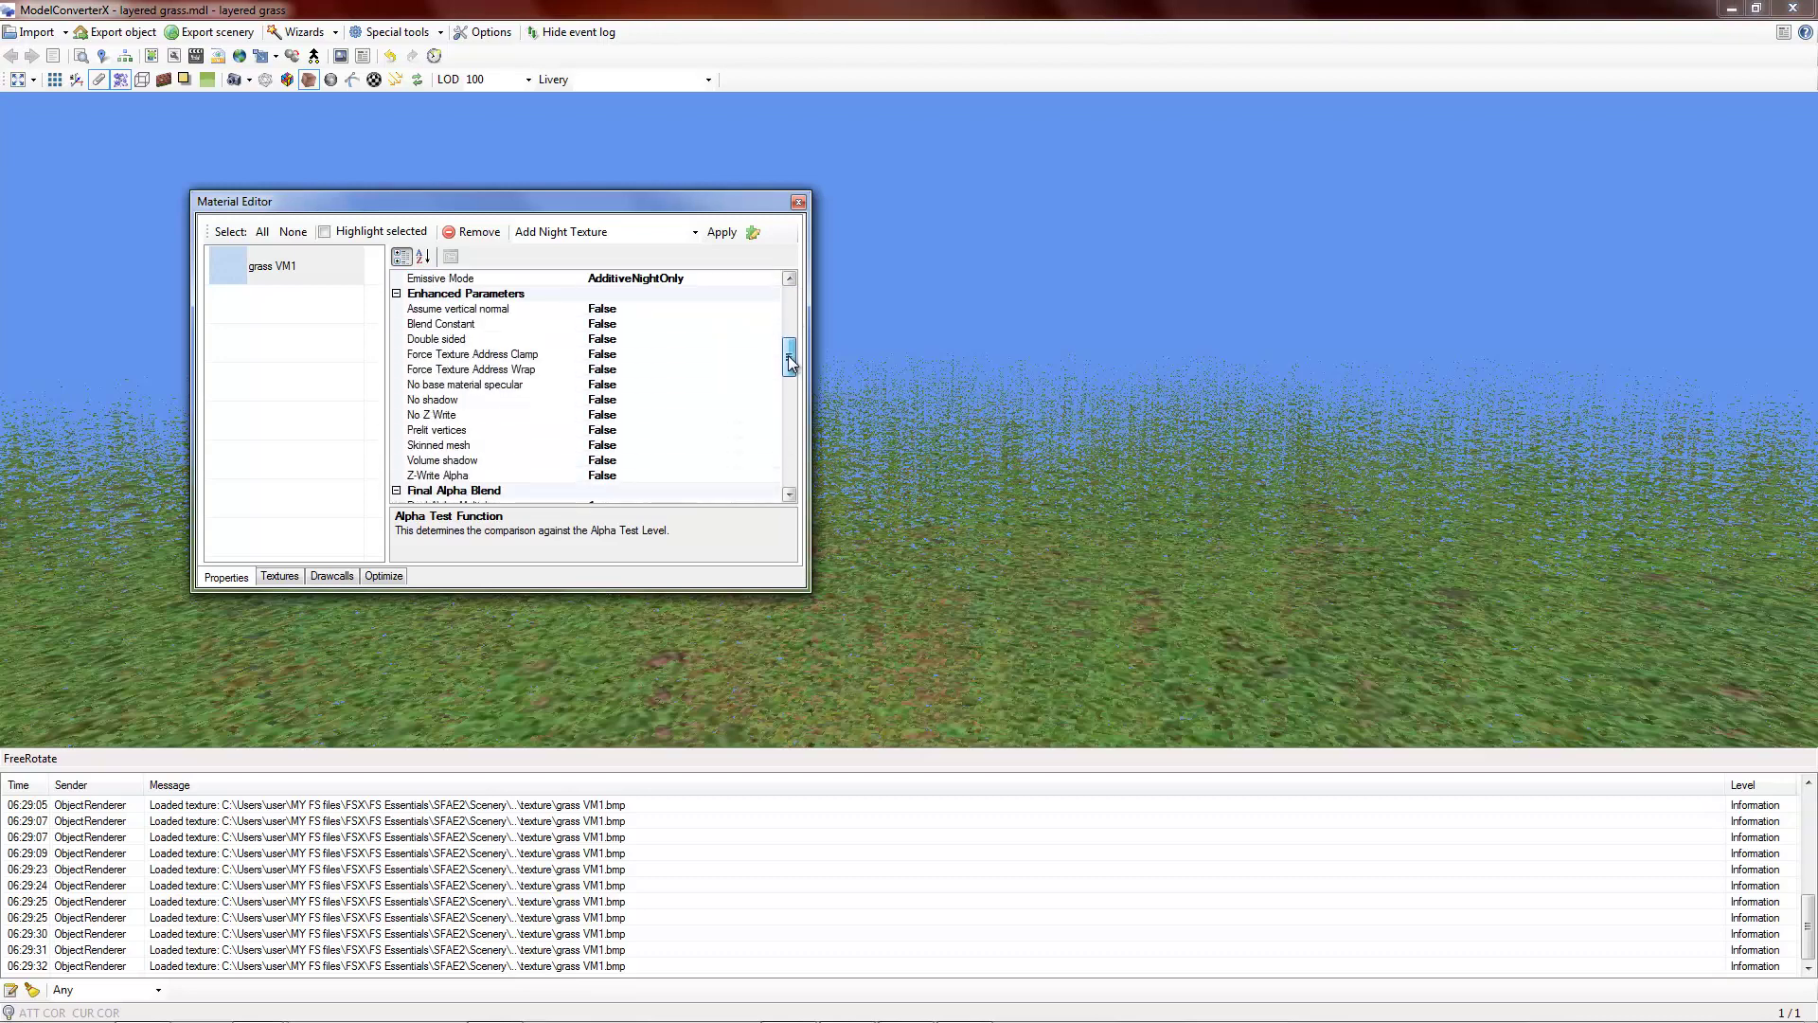
click(655, 396)
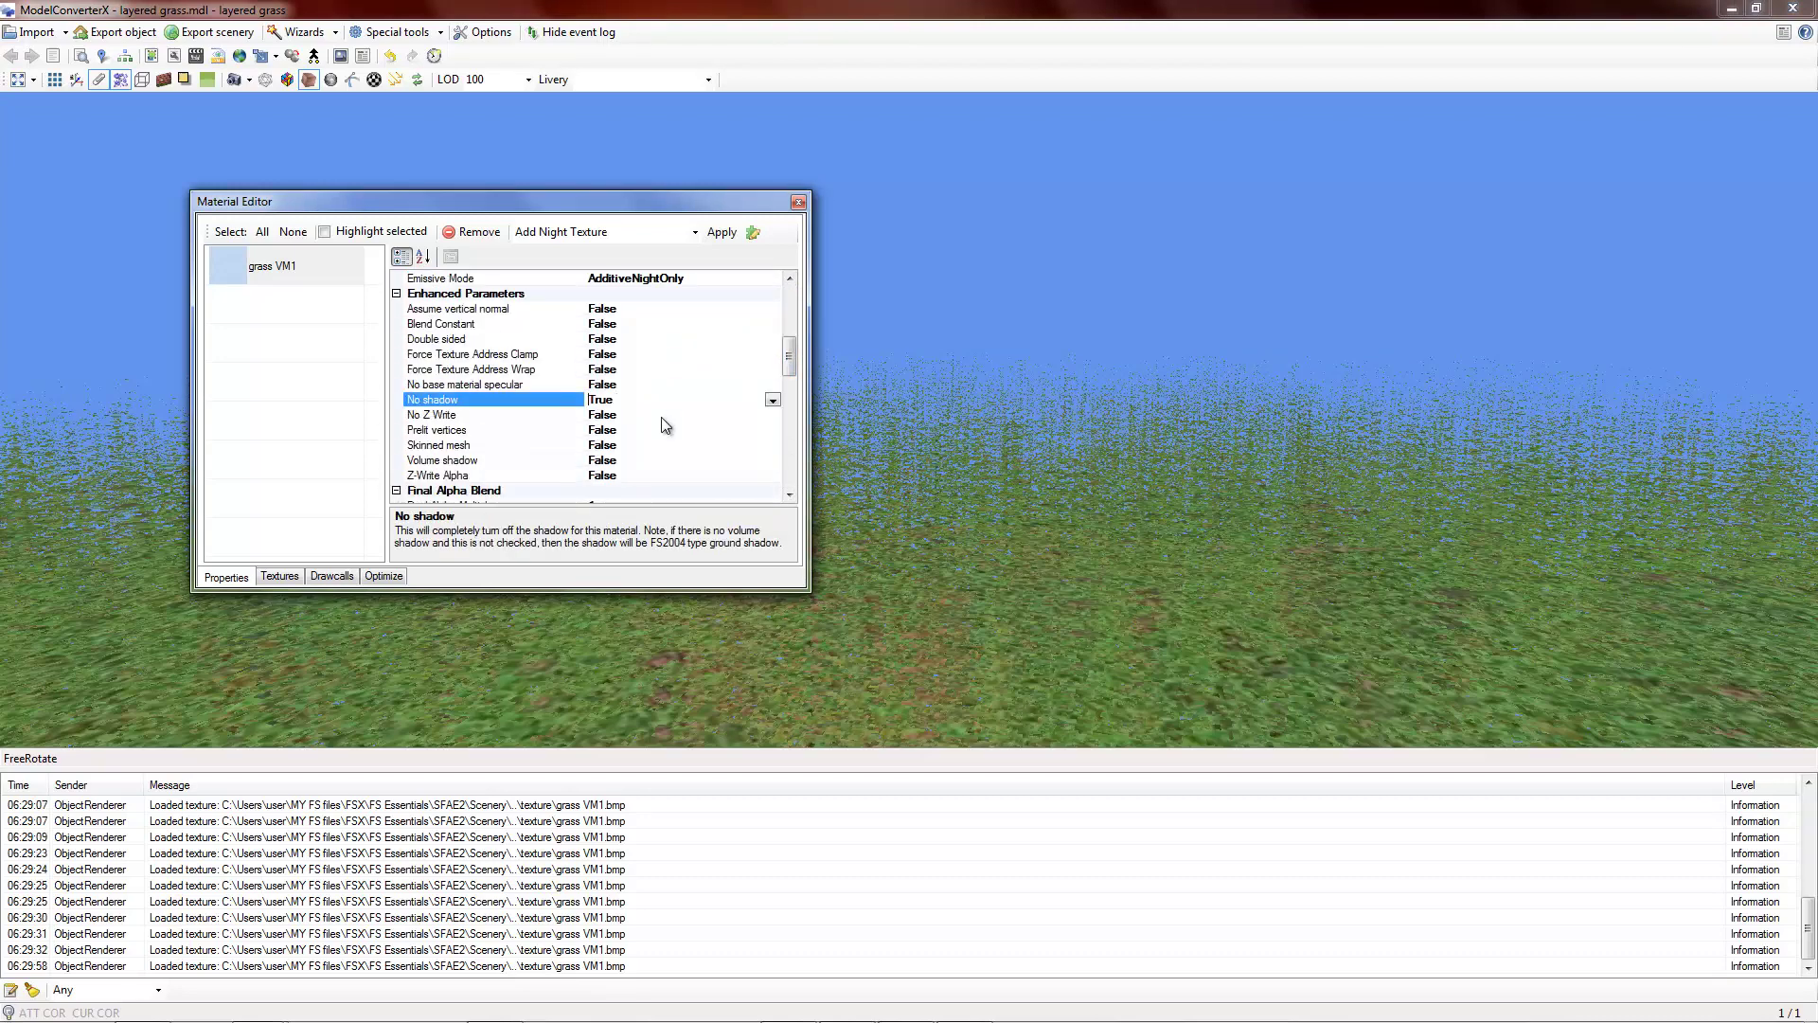
double_click(662, 413)
drag(1043, 462, 1158, 399)
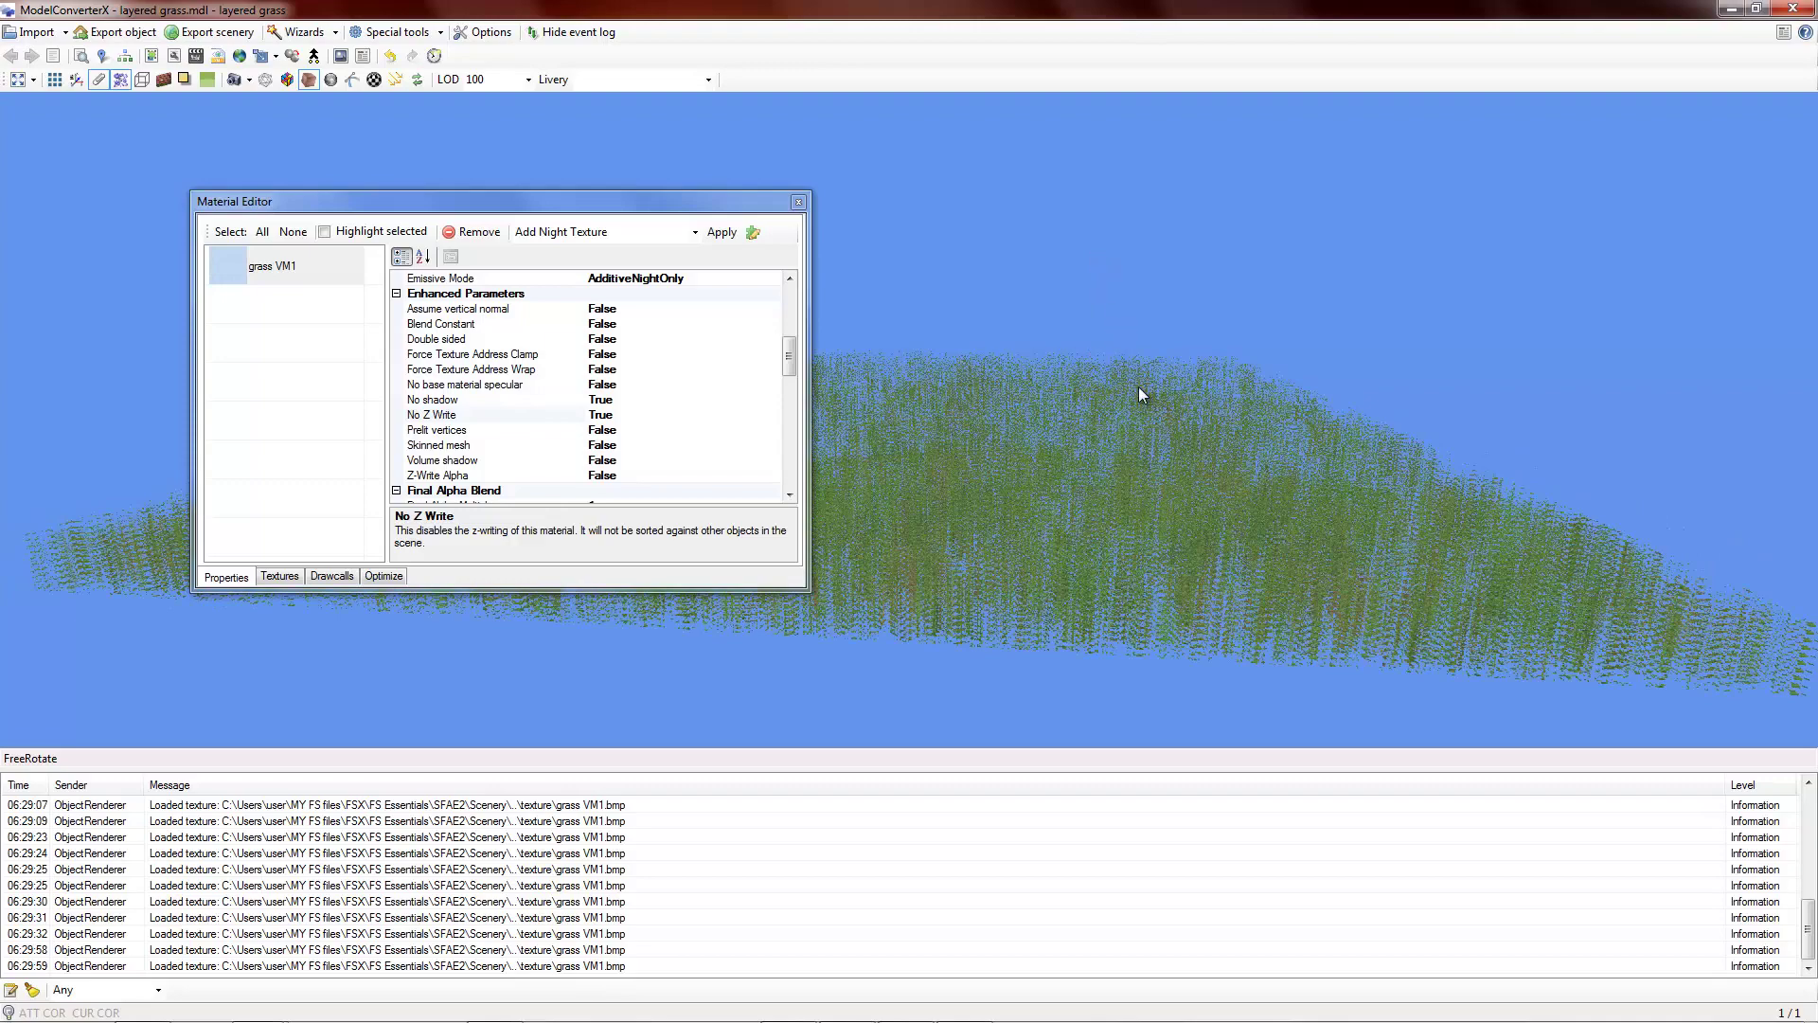
drag(1138, 387, 1046, 380)
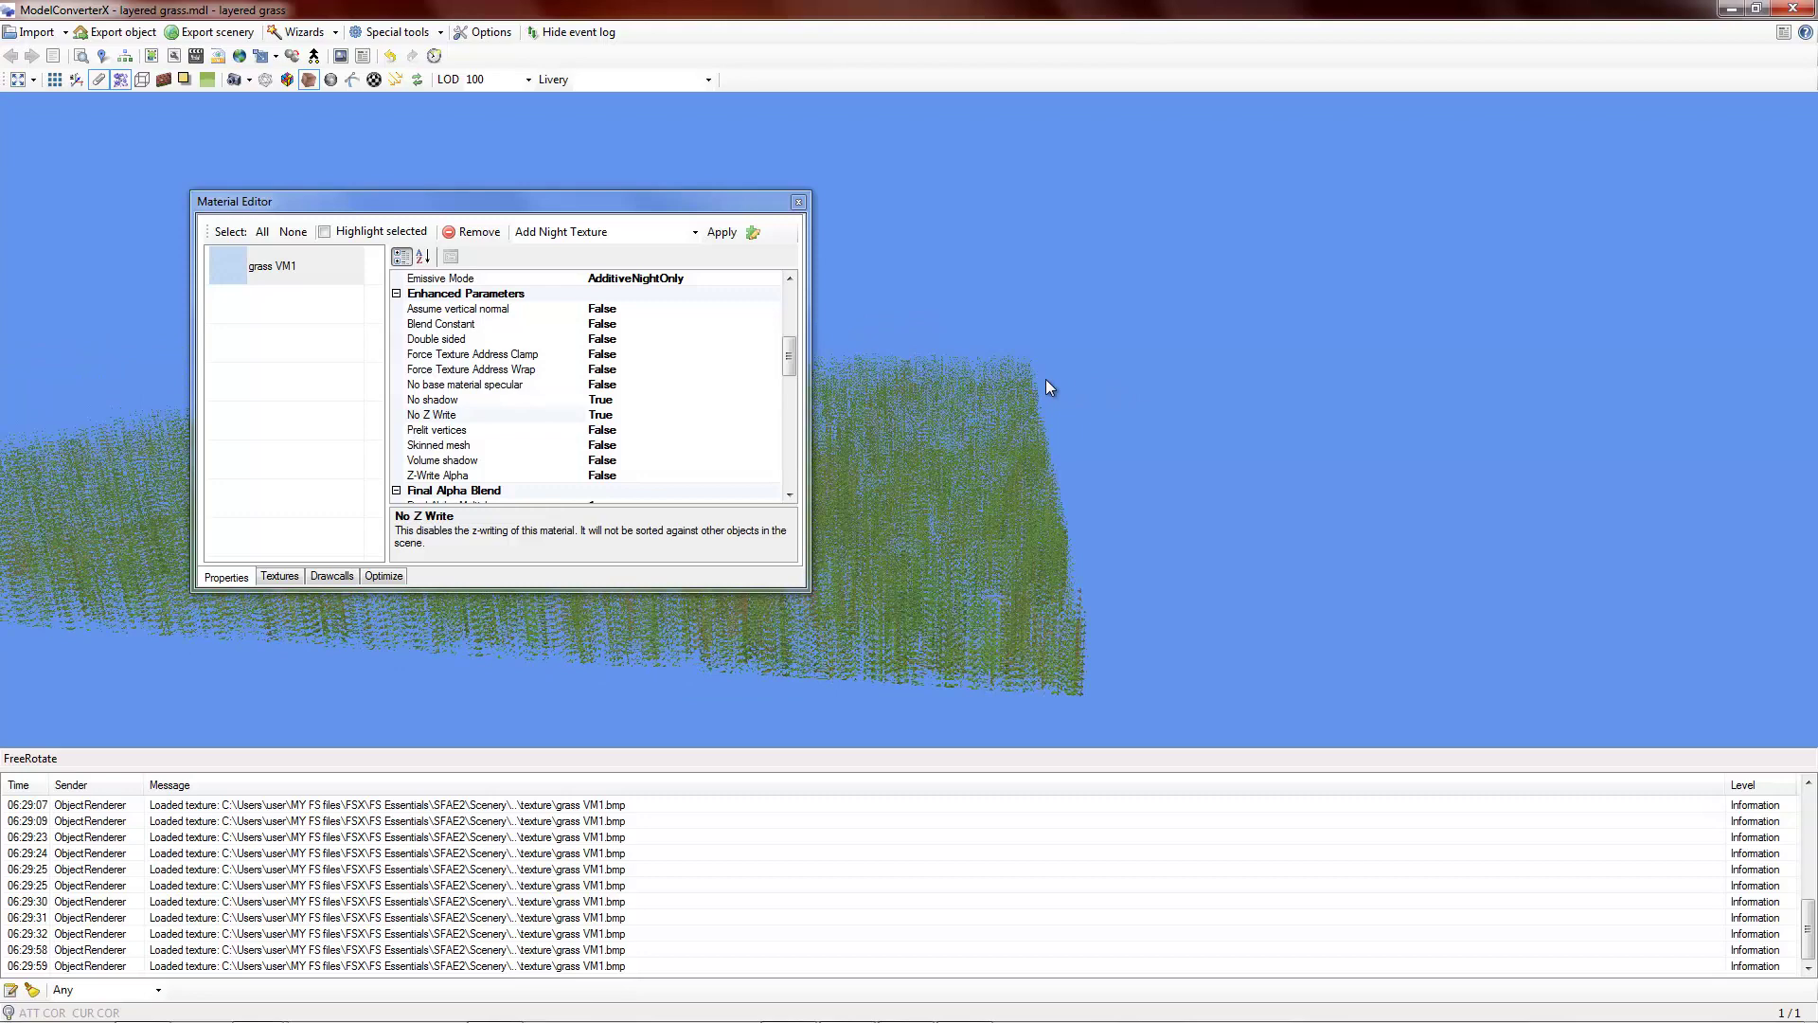
- Try an Alpha Test Level of 100 for the grass VM1 material and inspect the grass from different angles
drag(1045, 381, 1000, 410)
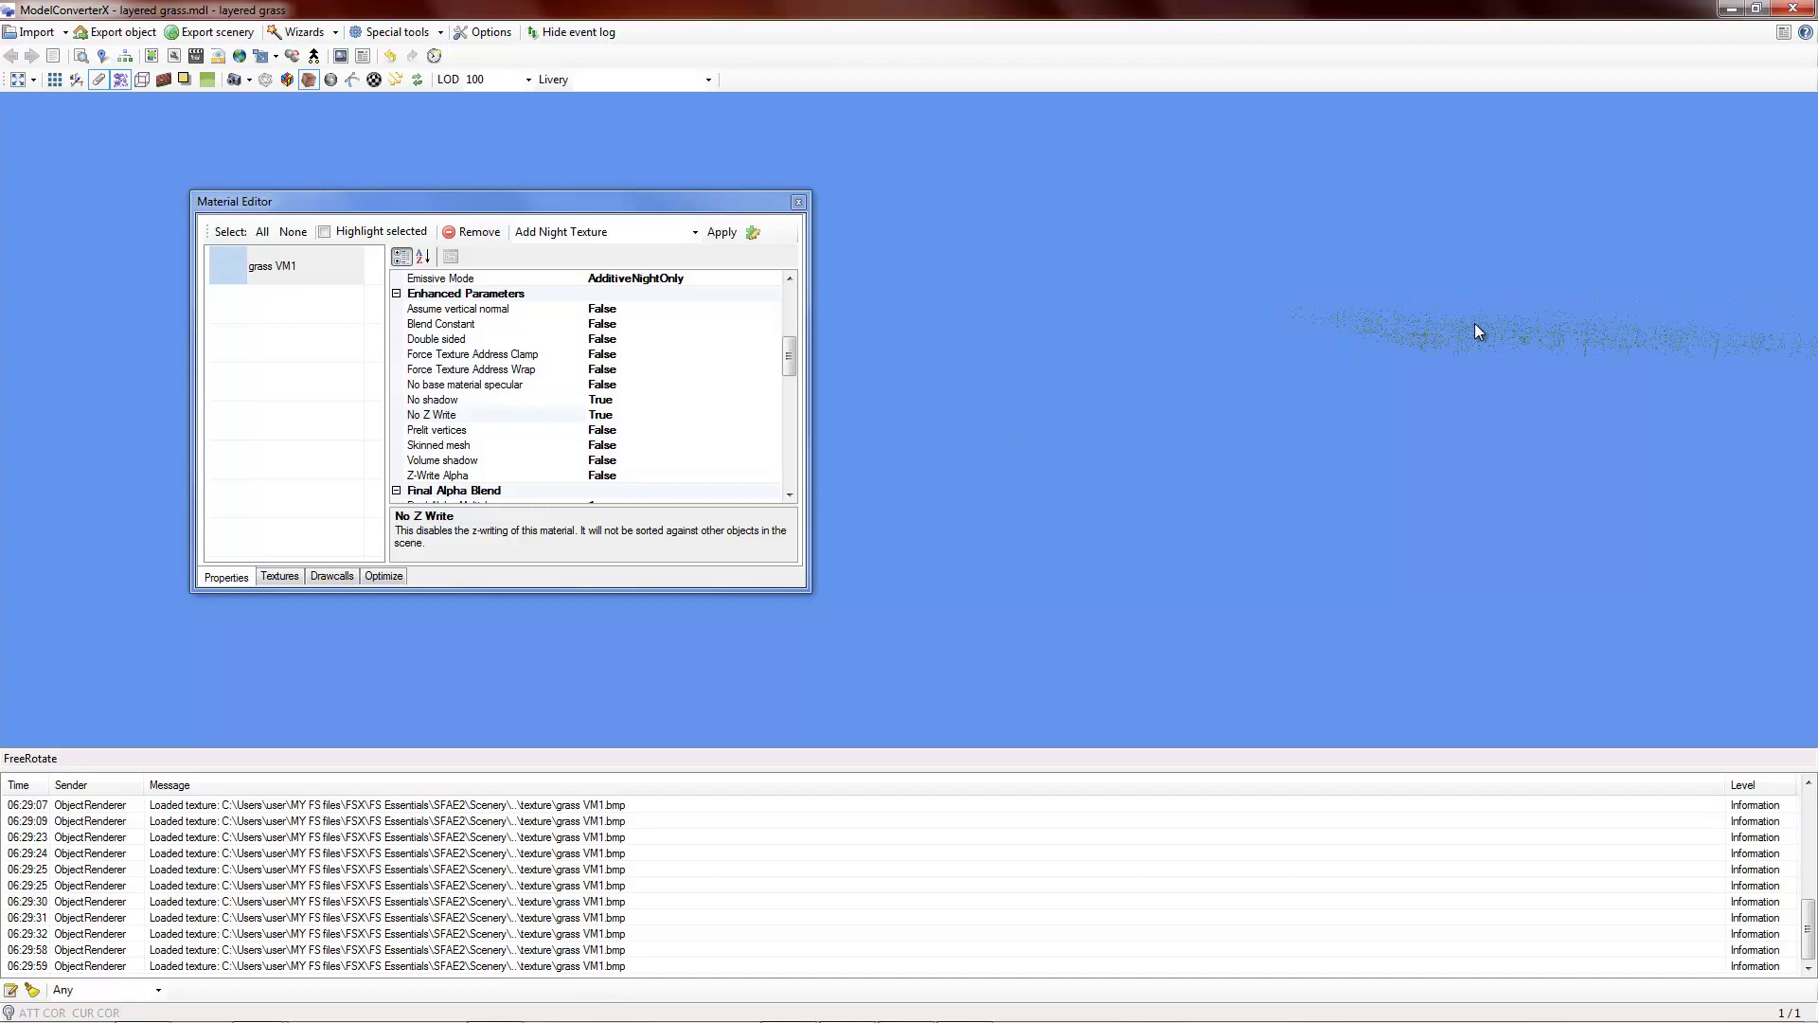
drag(1464, 327, 1144, 610)
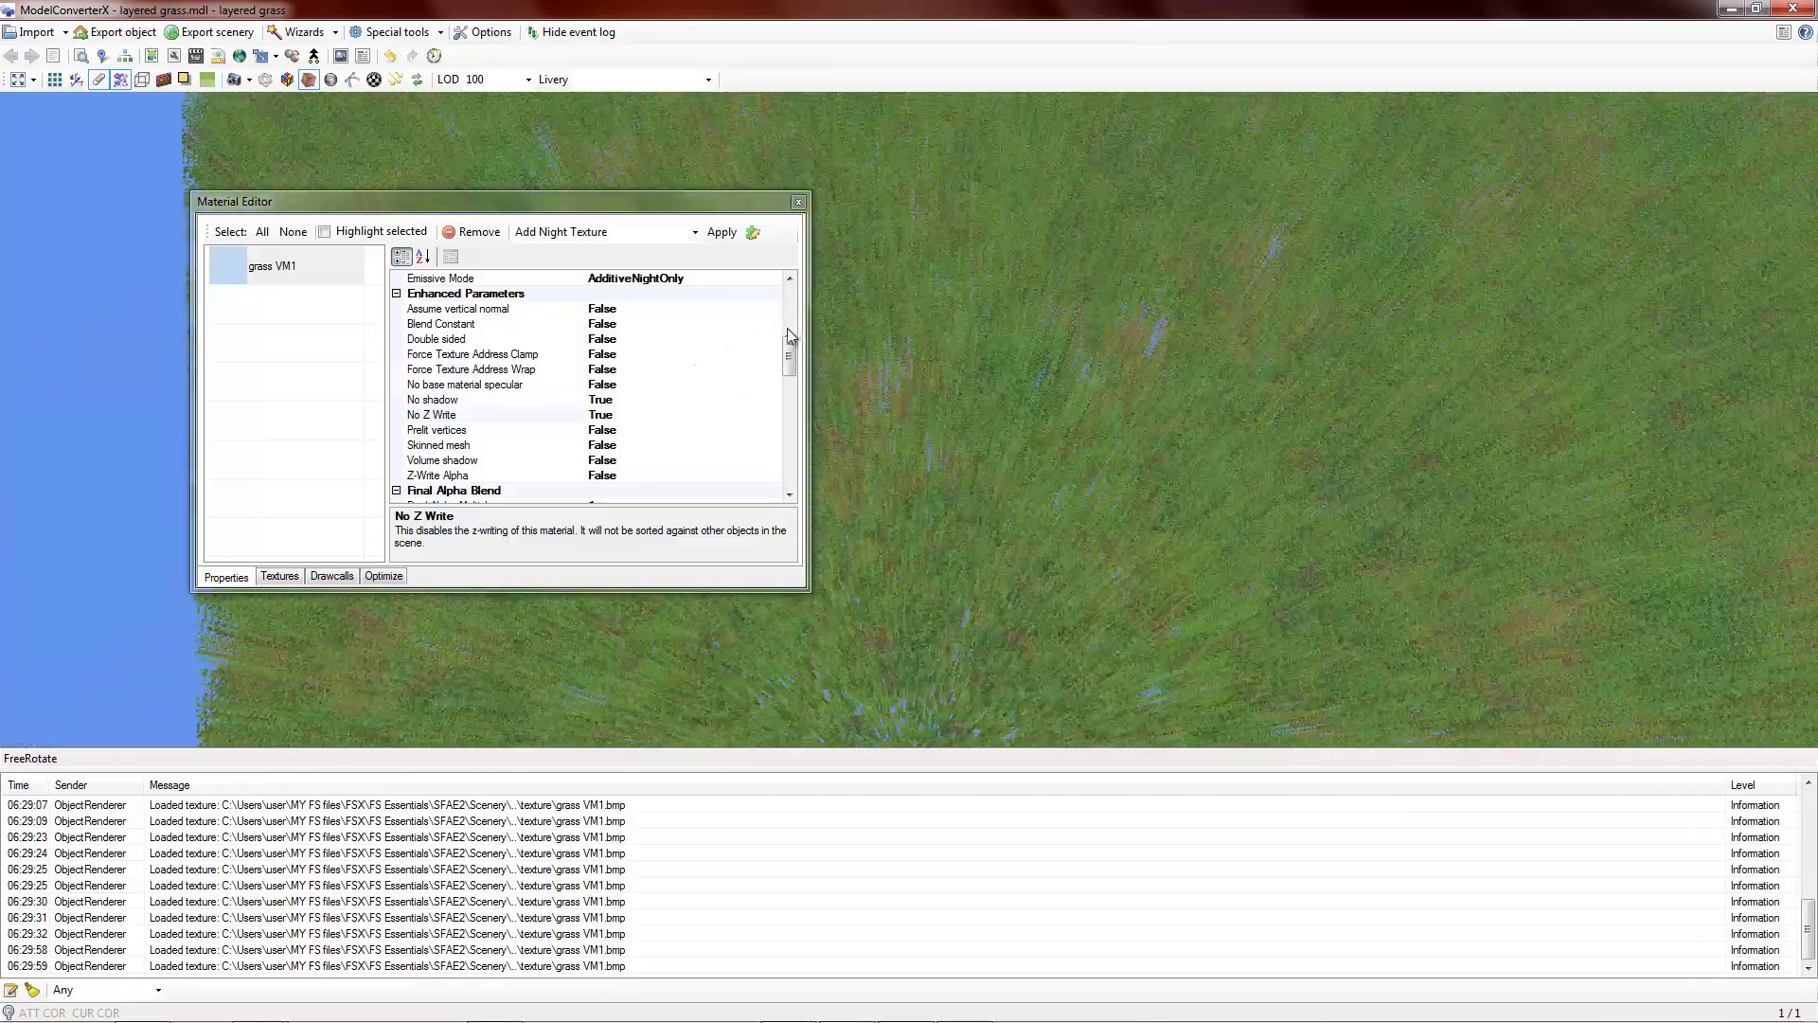
drag(790, 338, 796, 309)
scroll(799, 314, up, 3)
click(629, 308)
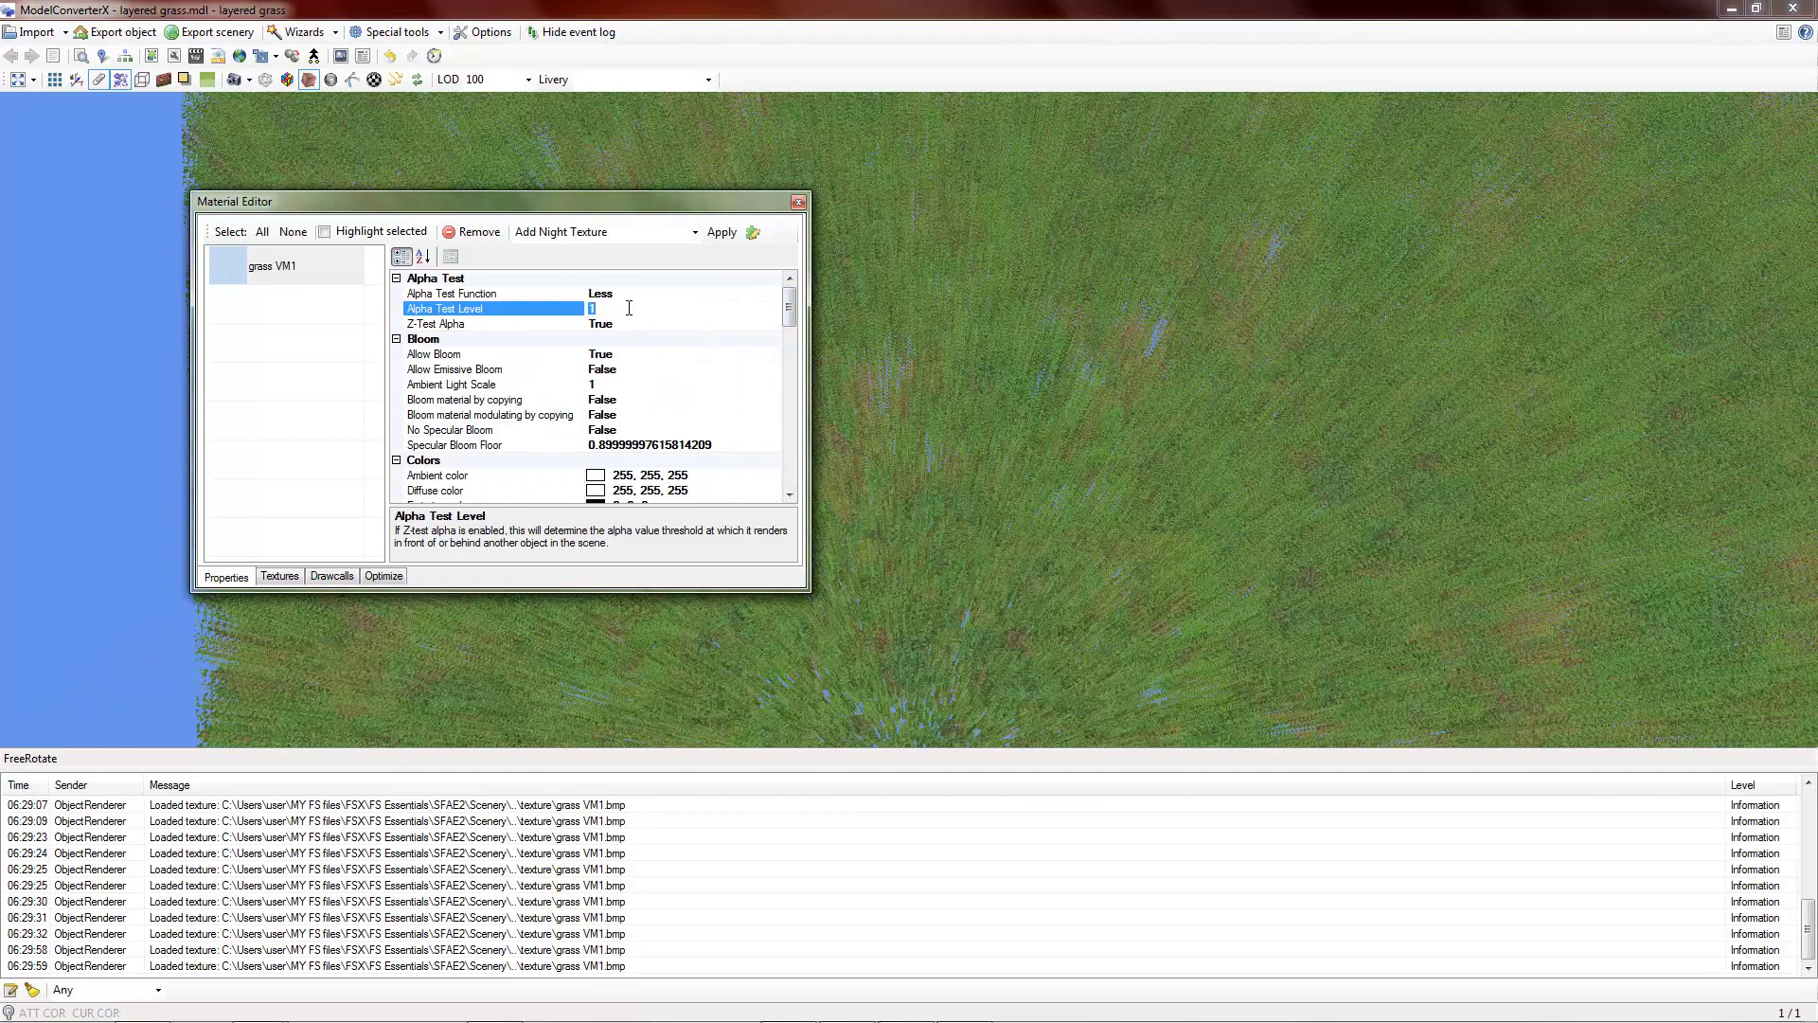
key(Return)
drag(1114, 470, 1091, 407)
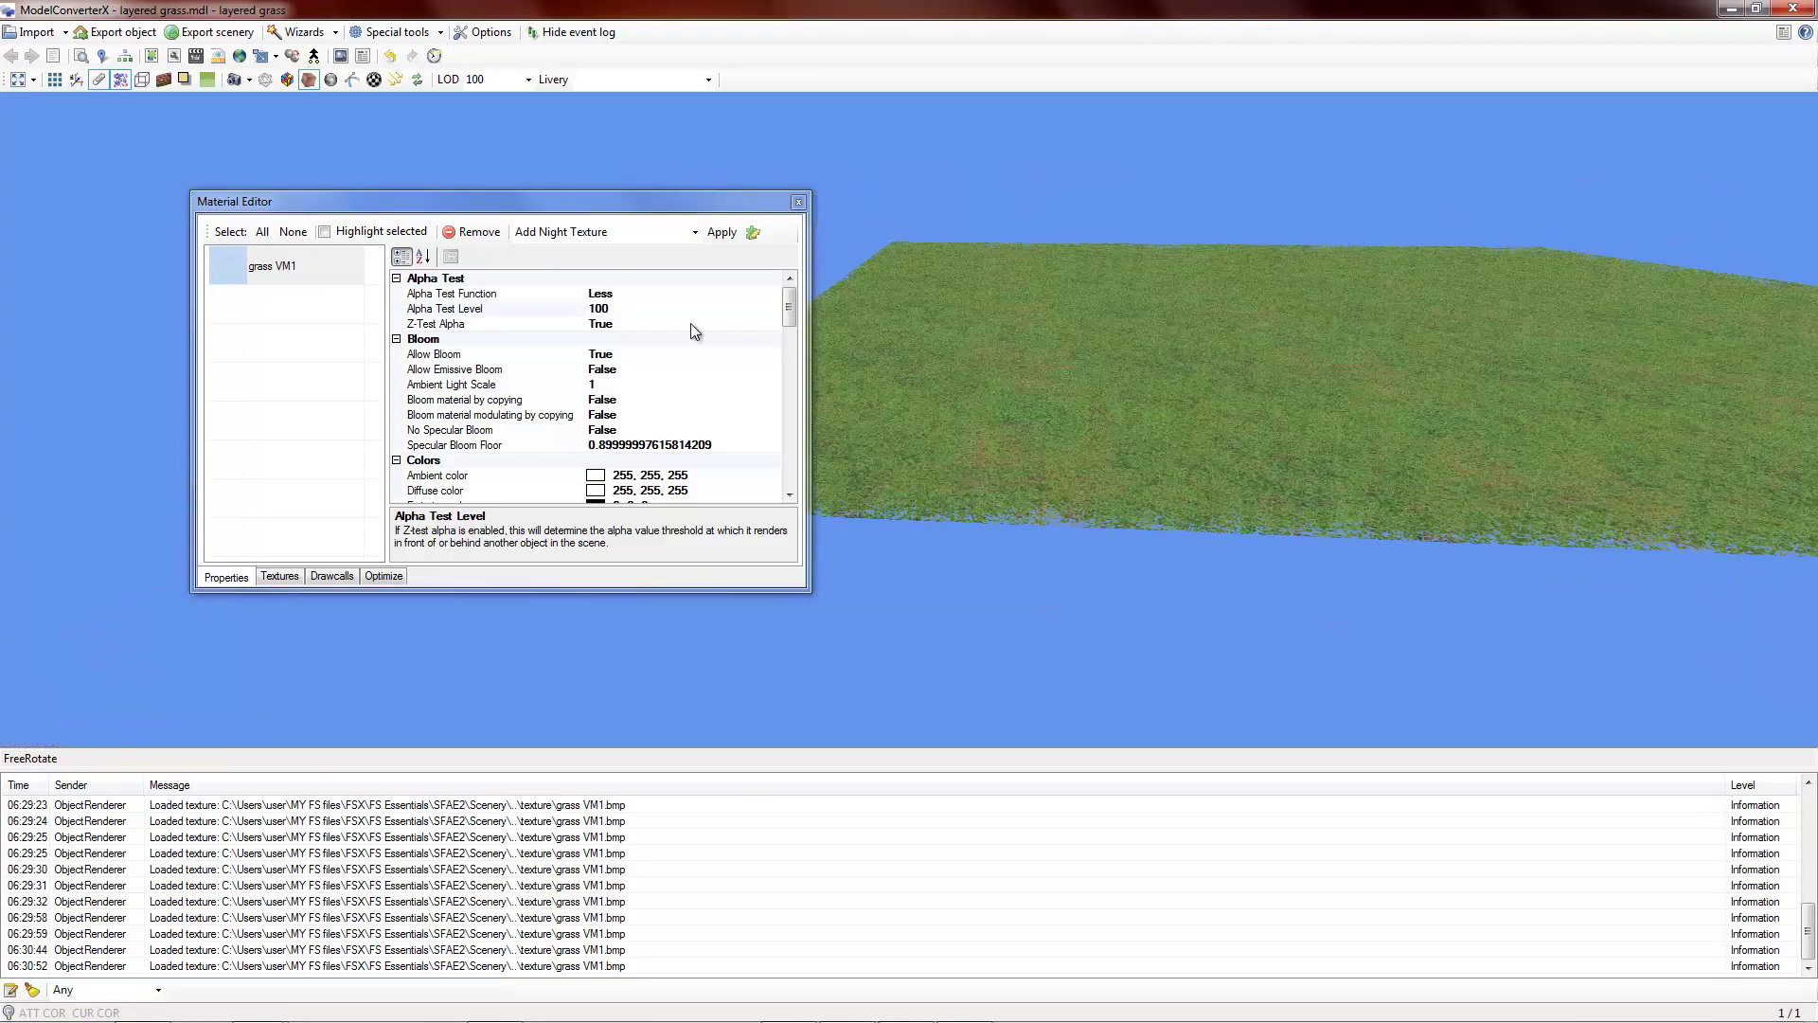
- Set the grass VM1 material's Alpha Test Level to 20, close the Material Editor and inspect the grass
click(637, 309)
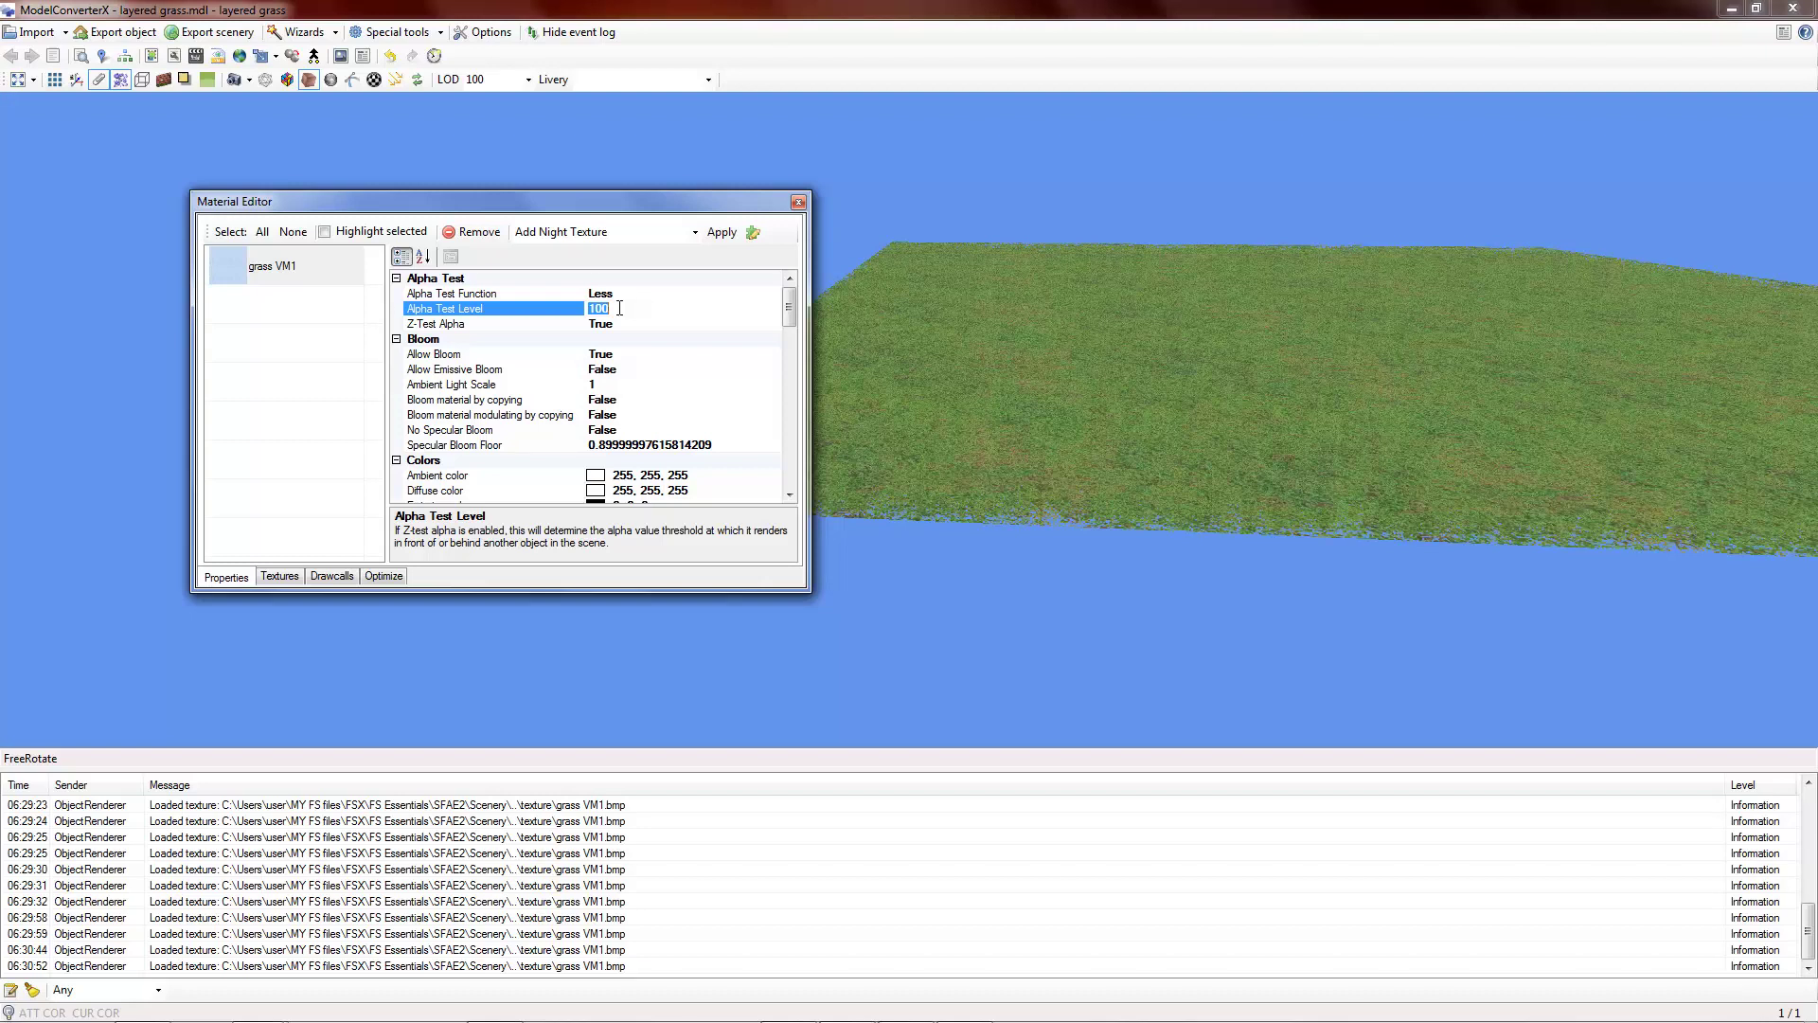
text(20)
key(Return)
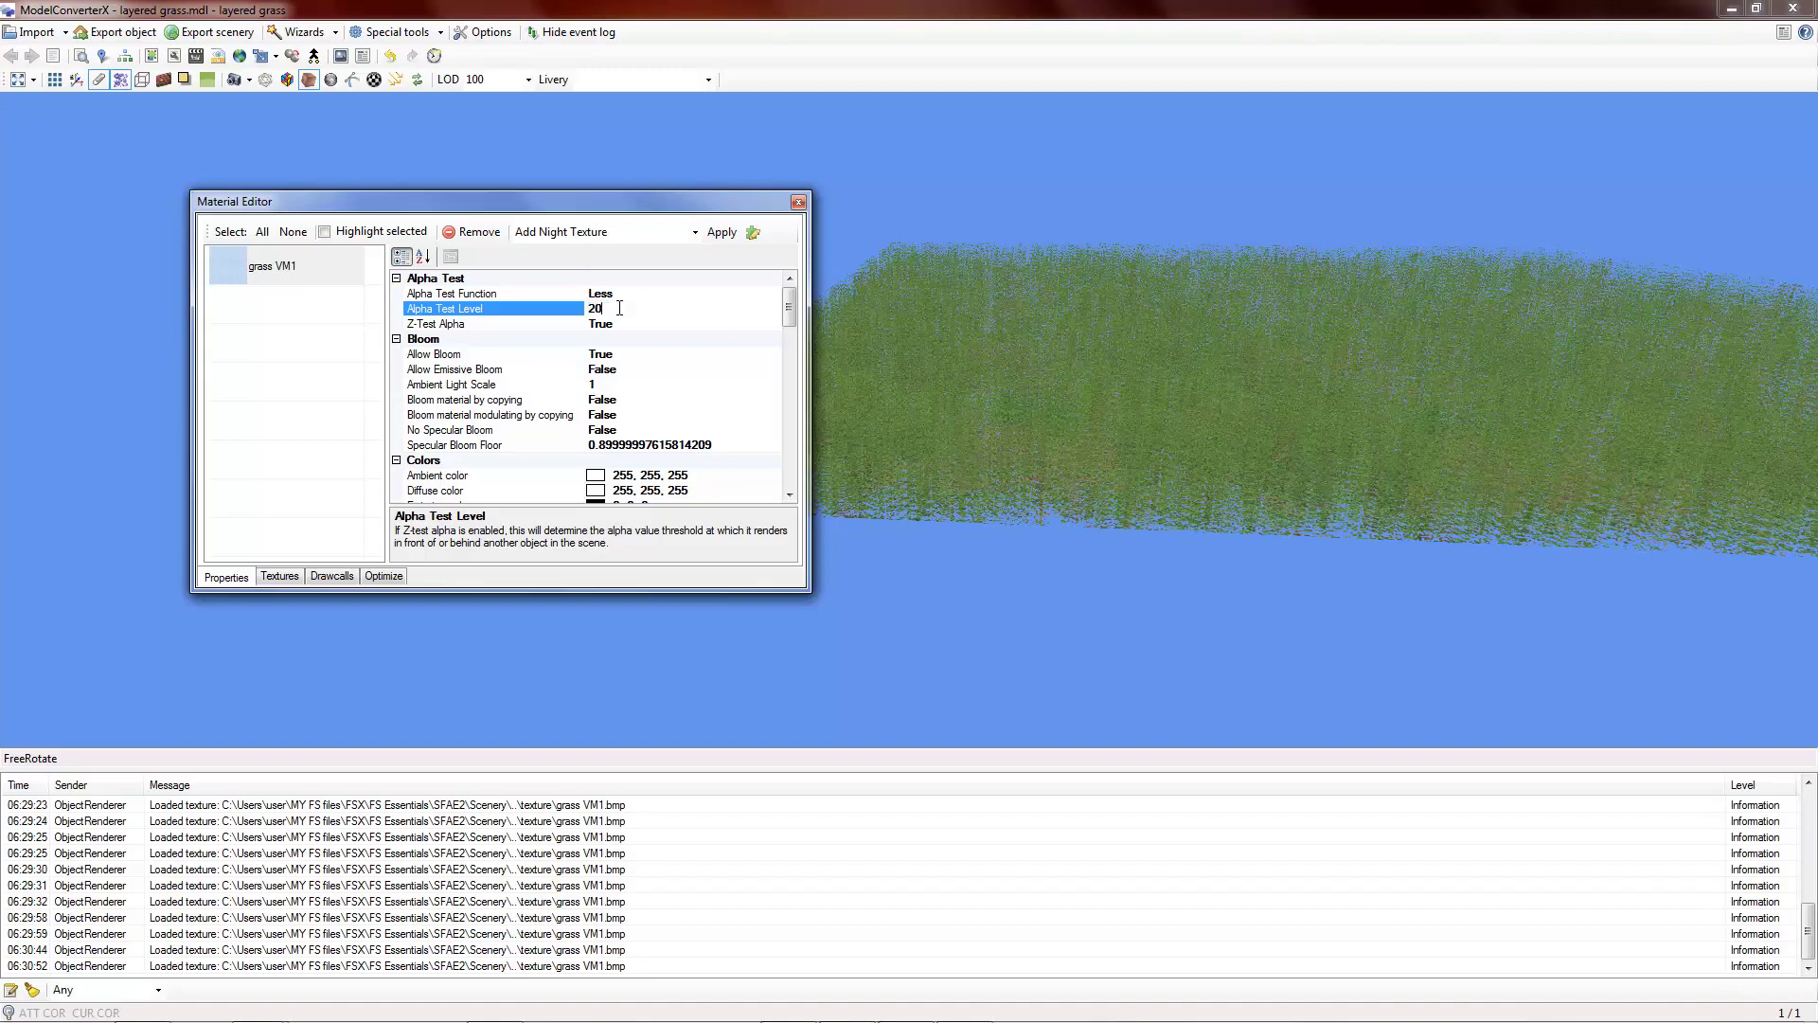
click(1078, 328)
scroll(1076, 330, up, 5)
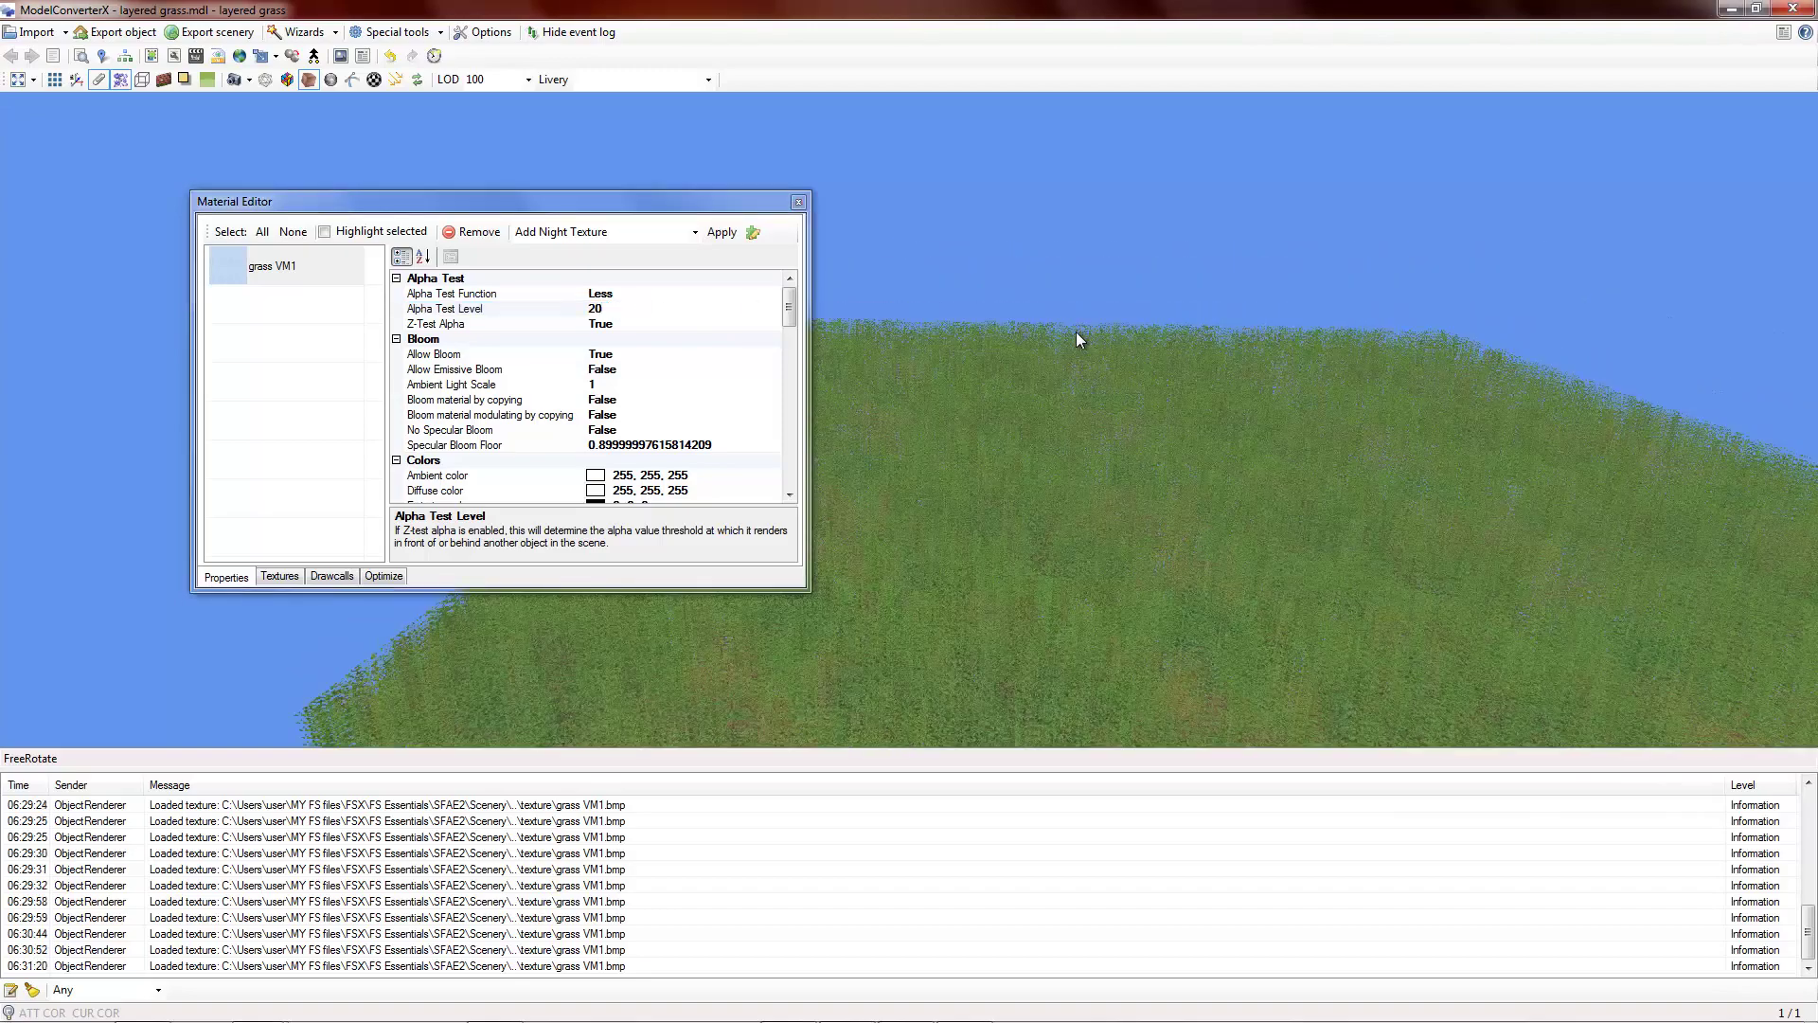
drag(1076, 332, 1021, 591)
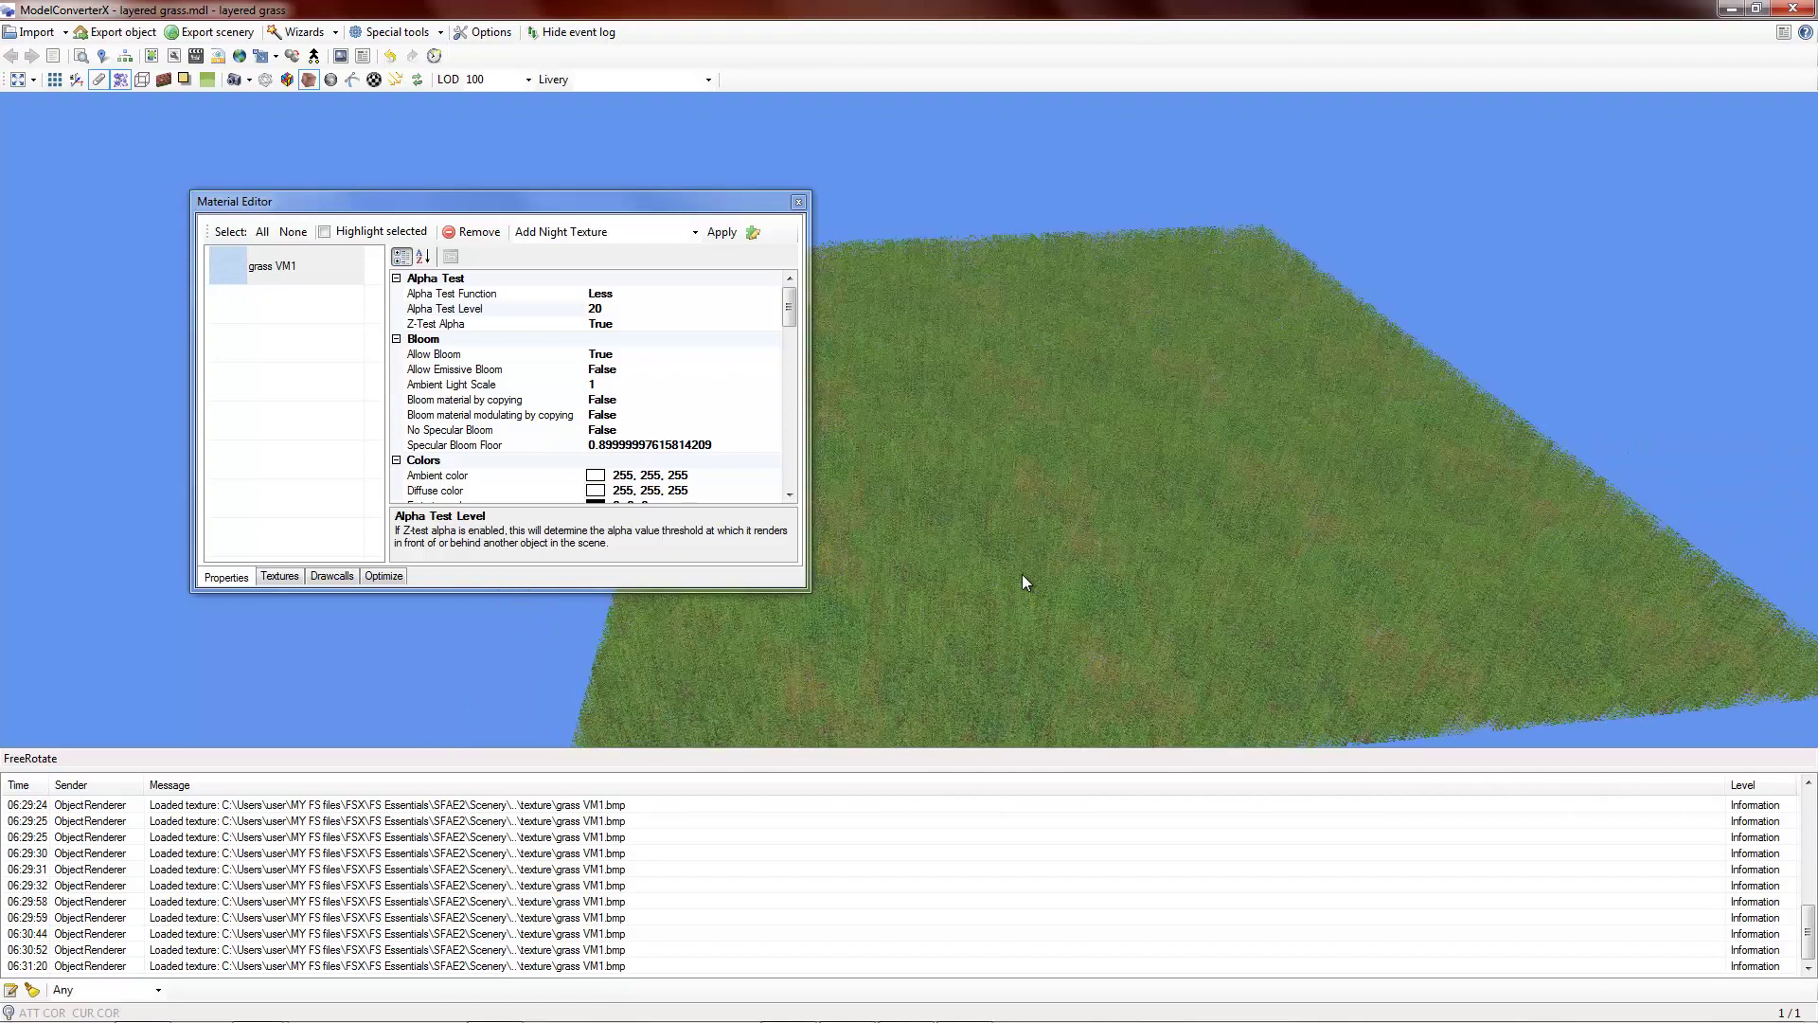
click(799, 204)
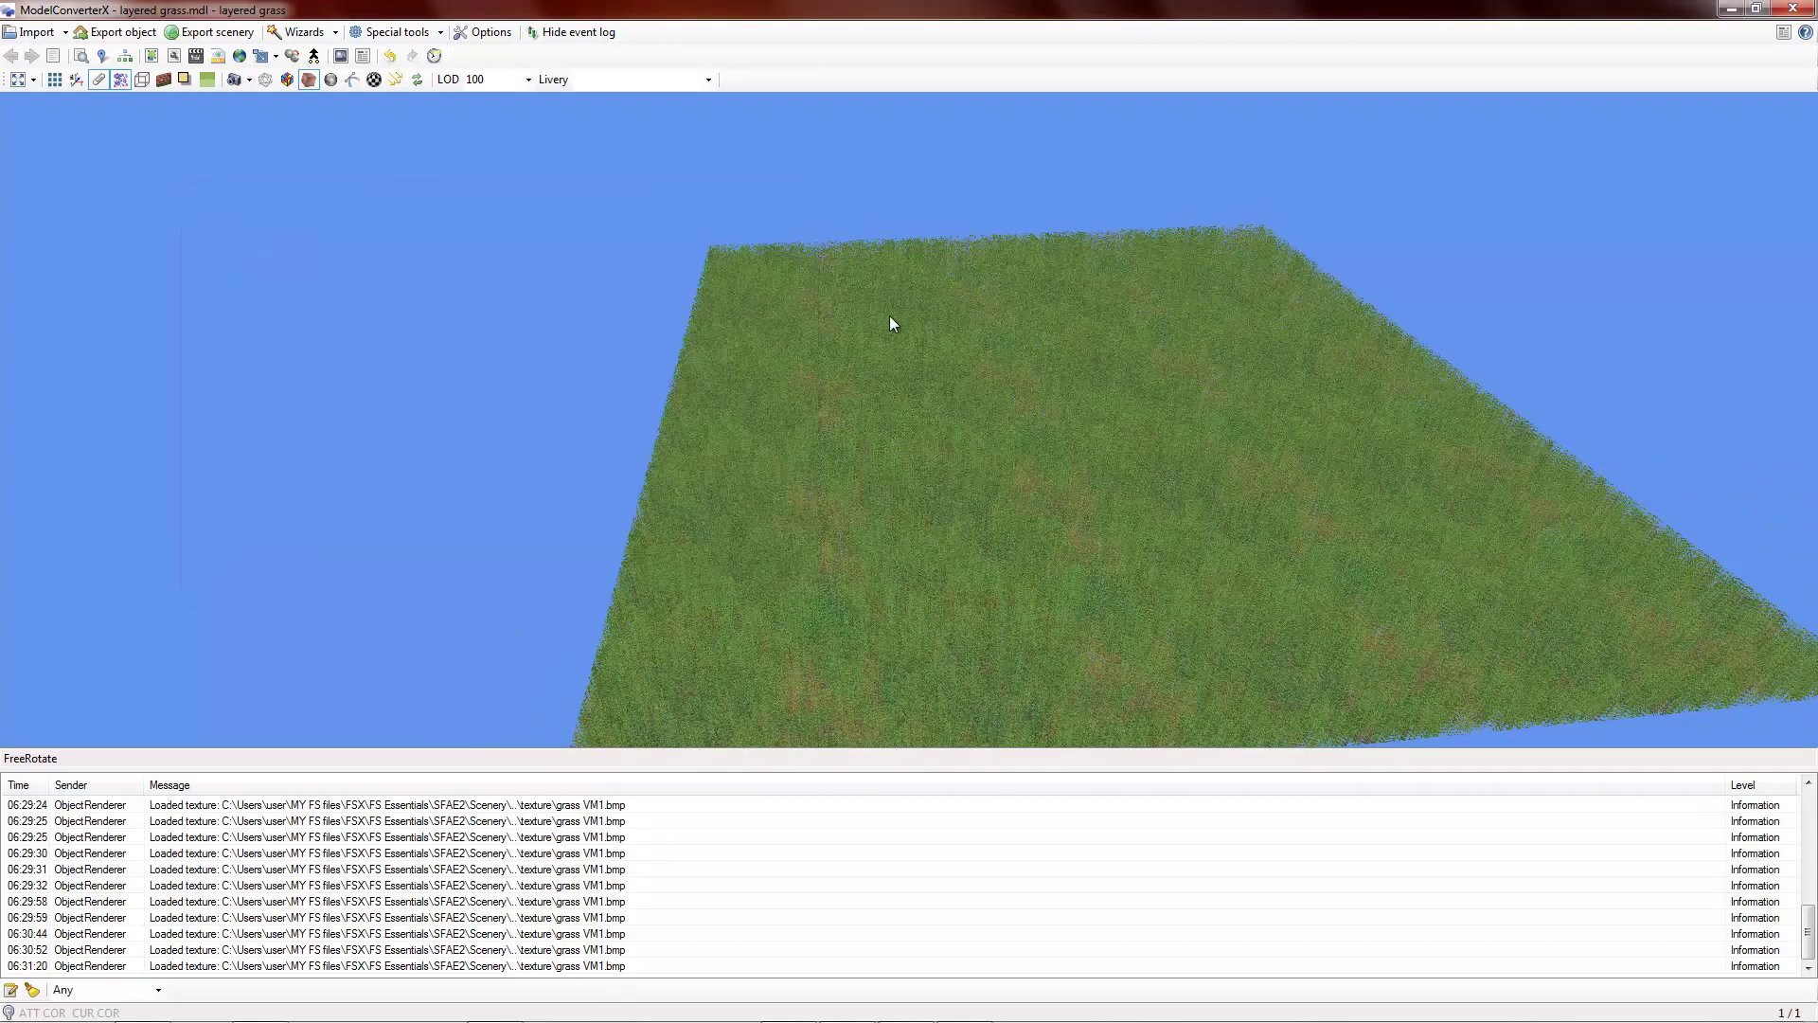
drag(1005, 400, 766, 259)
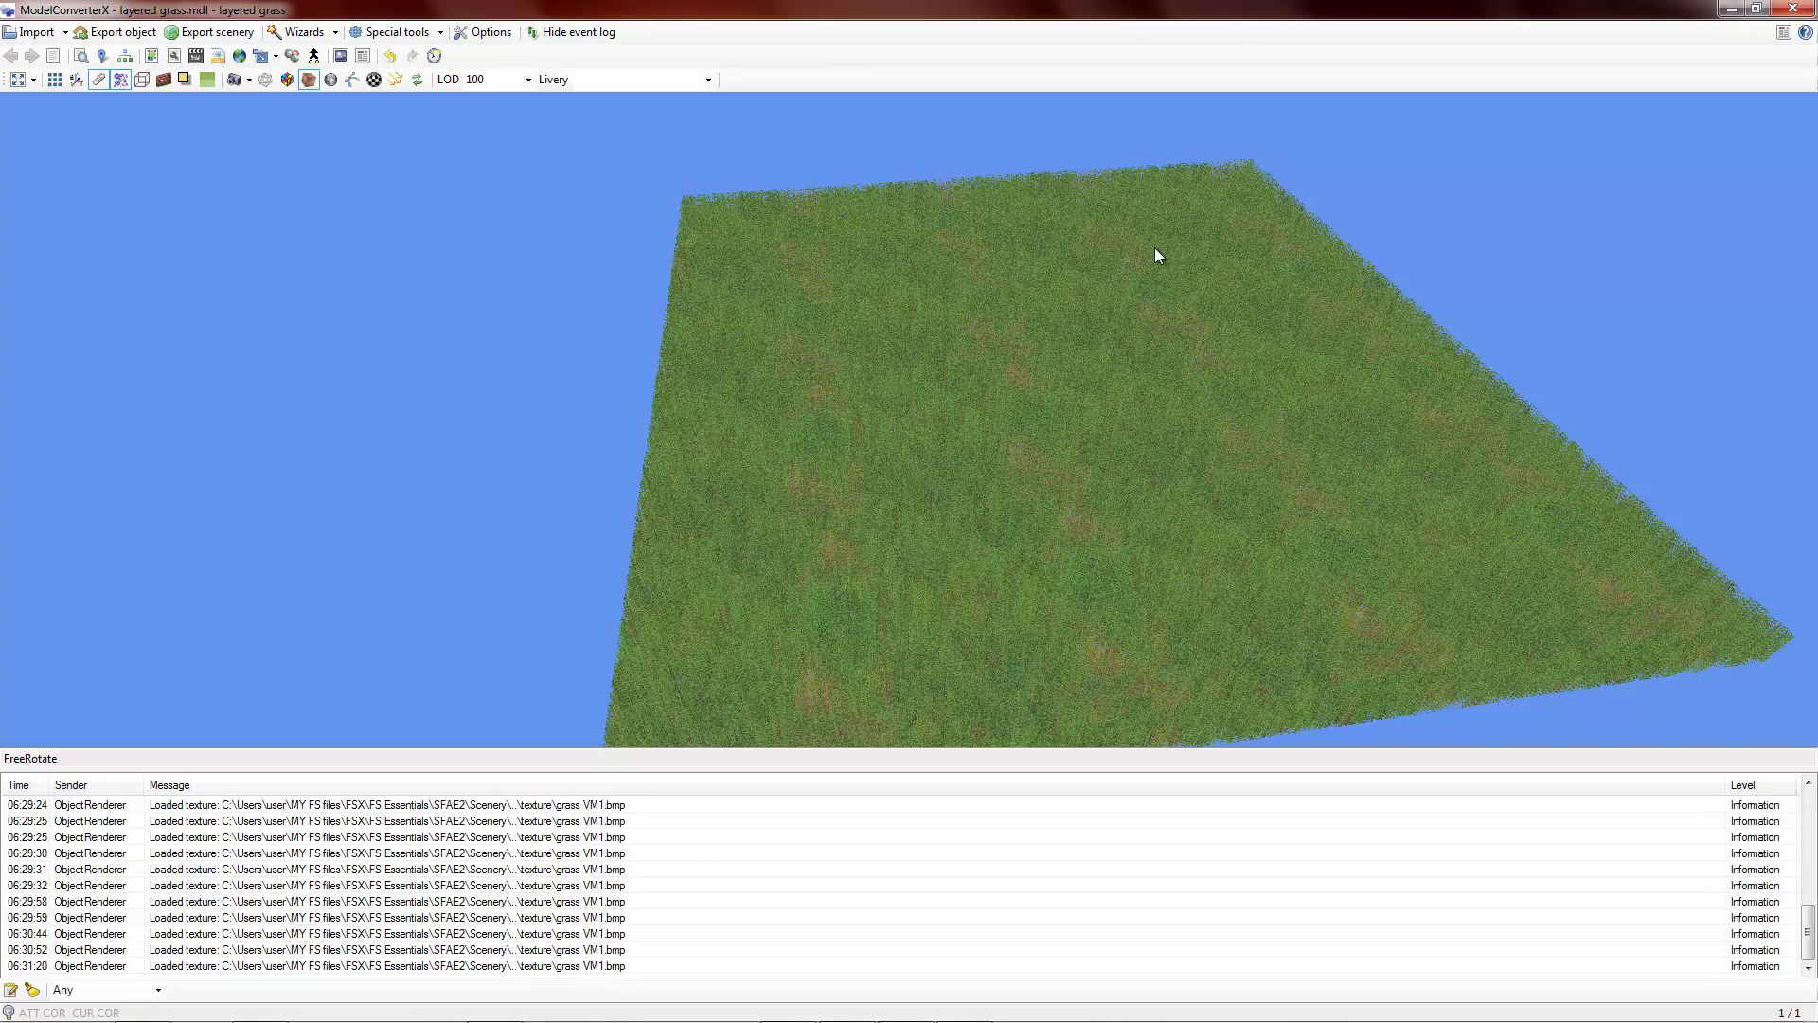
drag(1156, 253, 884, 337)
scroll(947, 343, down, 3)
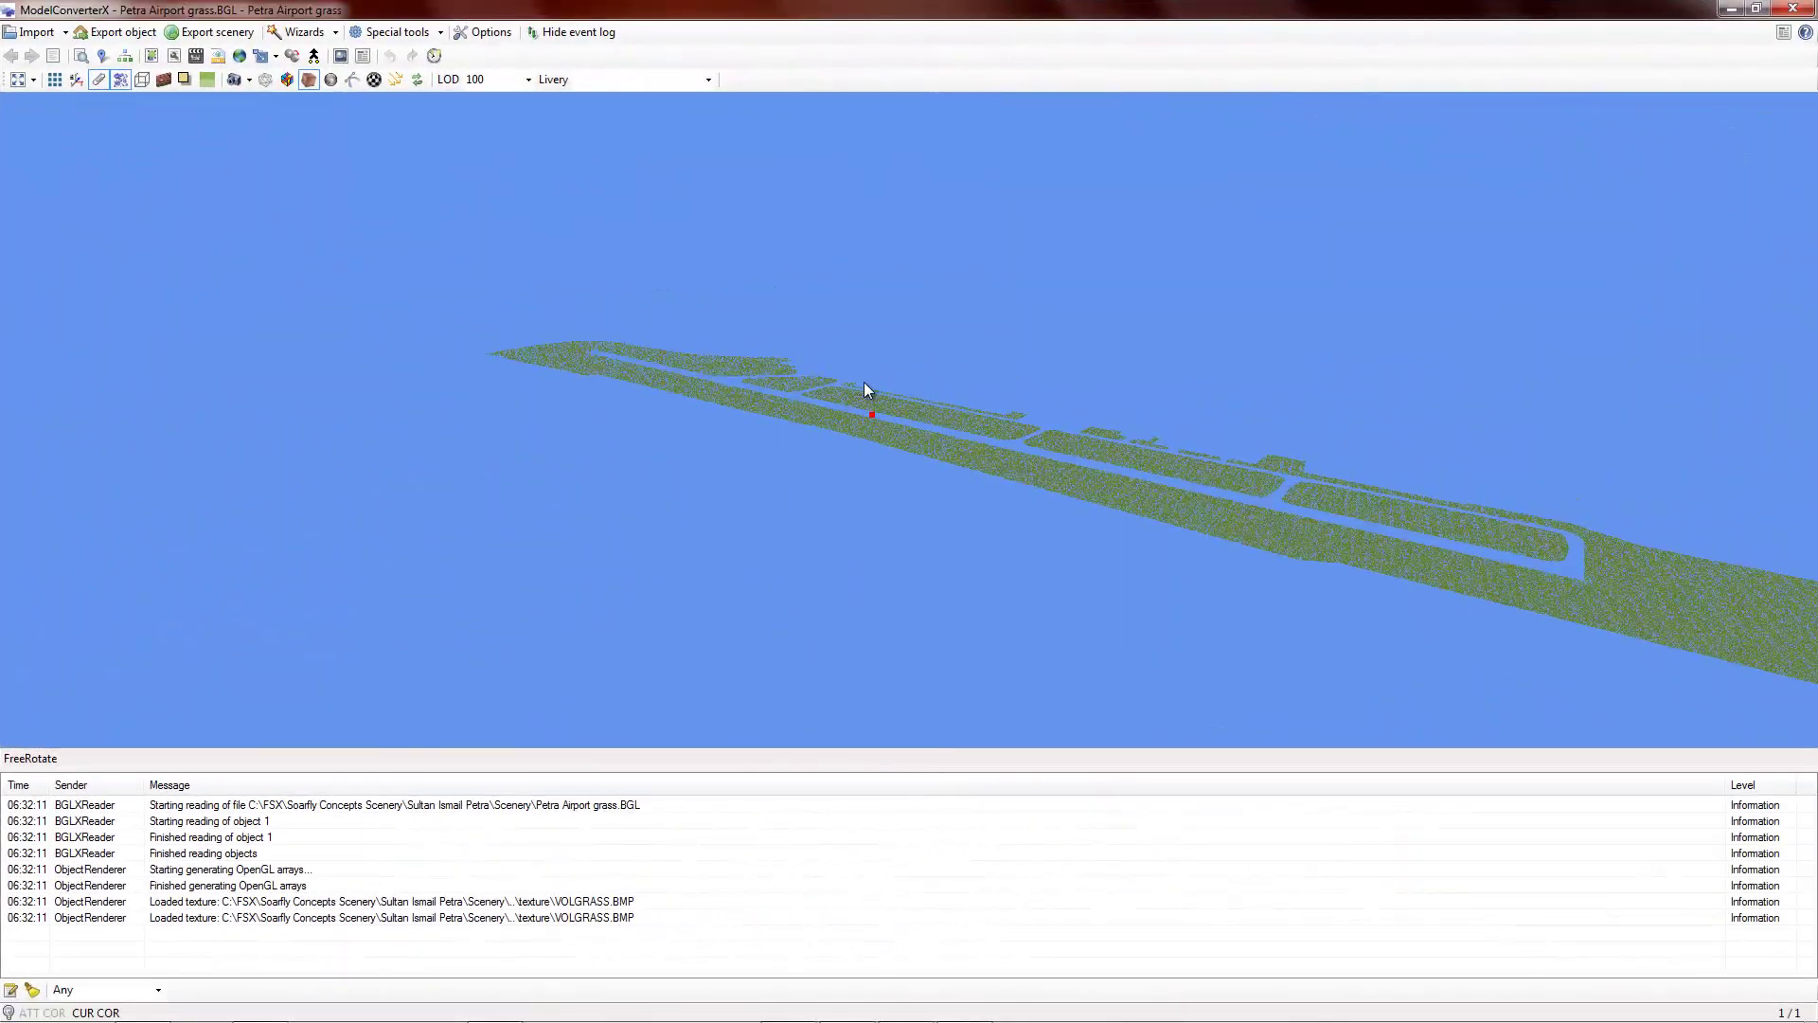
- Examine the grass areas of the Petra Airport grass.BGL model at low angles, from above and close up
drag(864, 382, 1064, 344)
scroll(894, 417, up, 8)
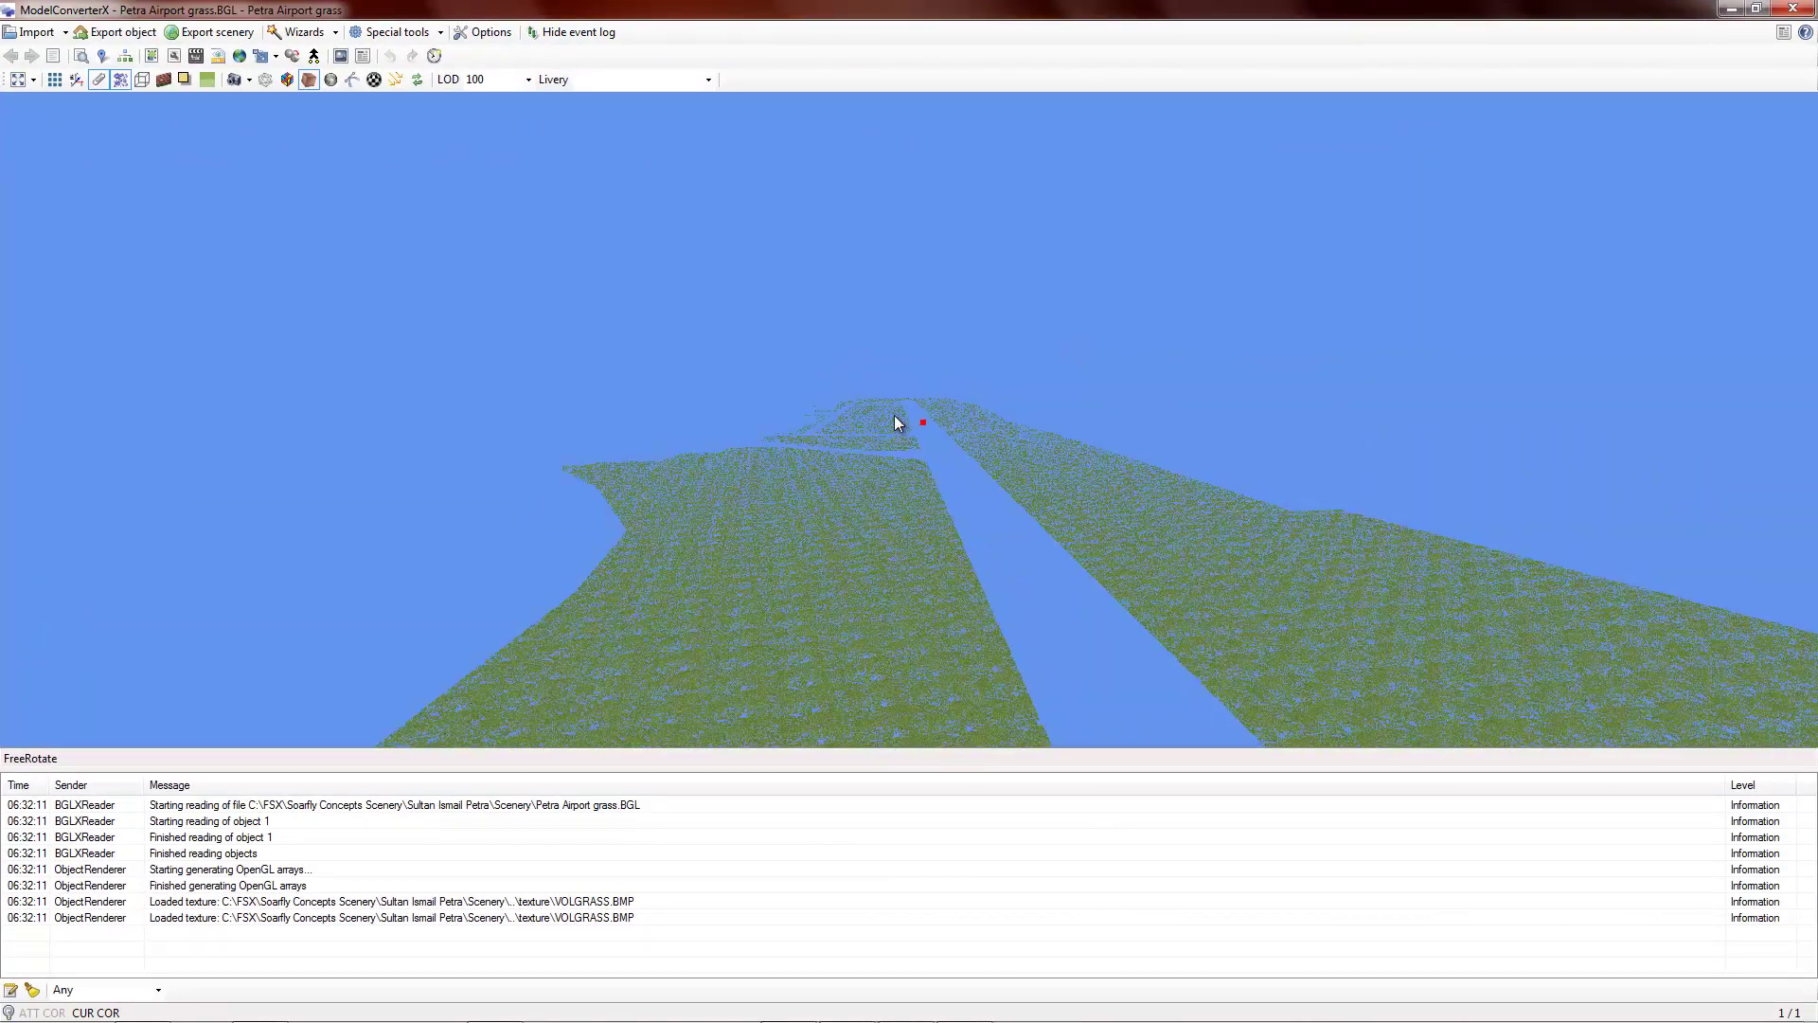
mouse_move(847, 429)
mouse_down()
mouse_move(888, 424)
mouse_move(1004, 524)
mouse_move(852, 402)
mouse_move(839, 451)
mouse_up()
scroll(853, 402, down, 4)
scroll(1052, 432, up, 2)
scroll(1053, 433, up, 6)
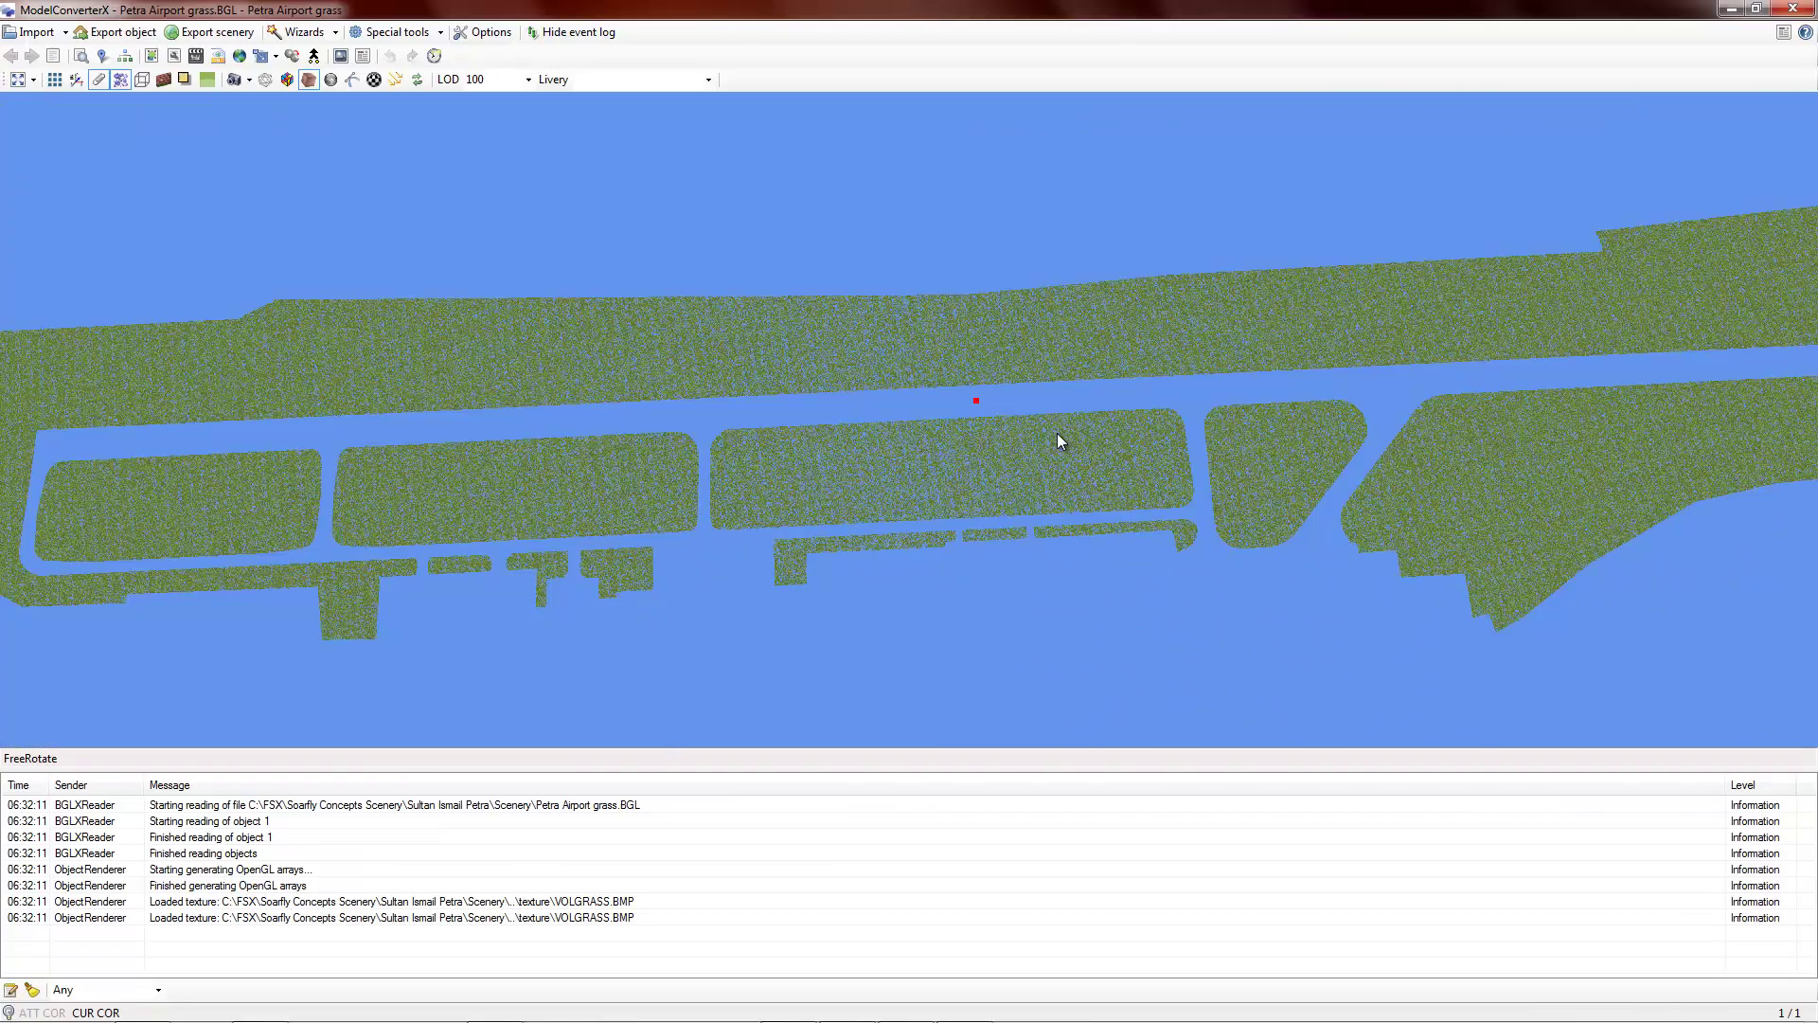
right_drag(1115, 469, 769, 425)
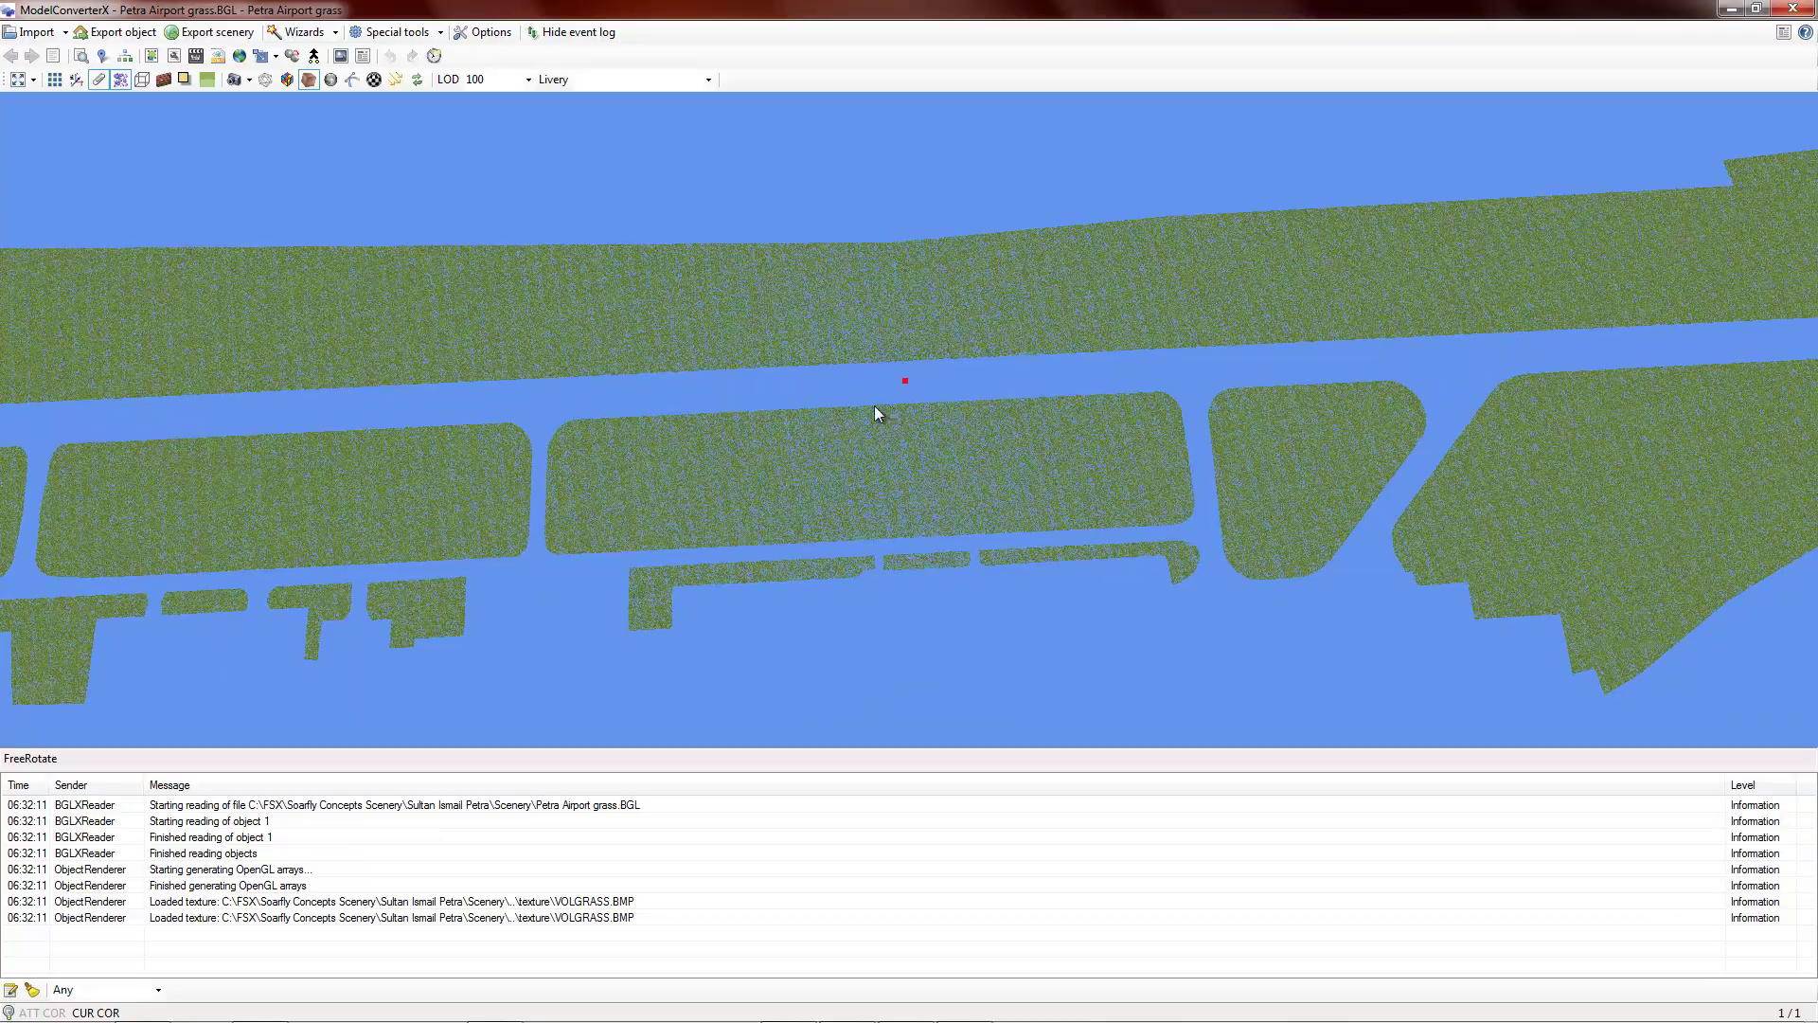
drag(876, 408, 703, 368)
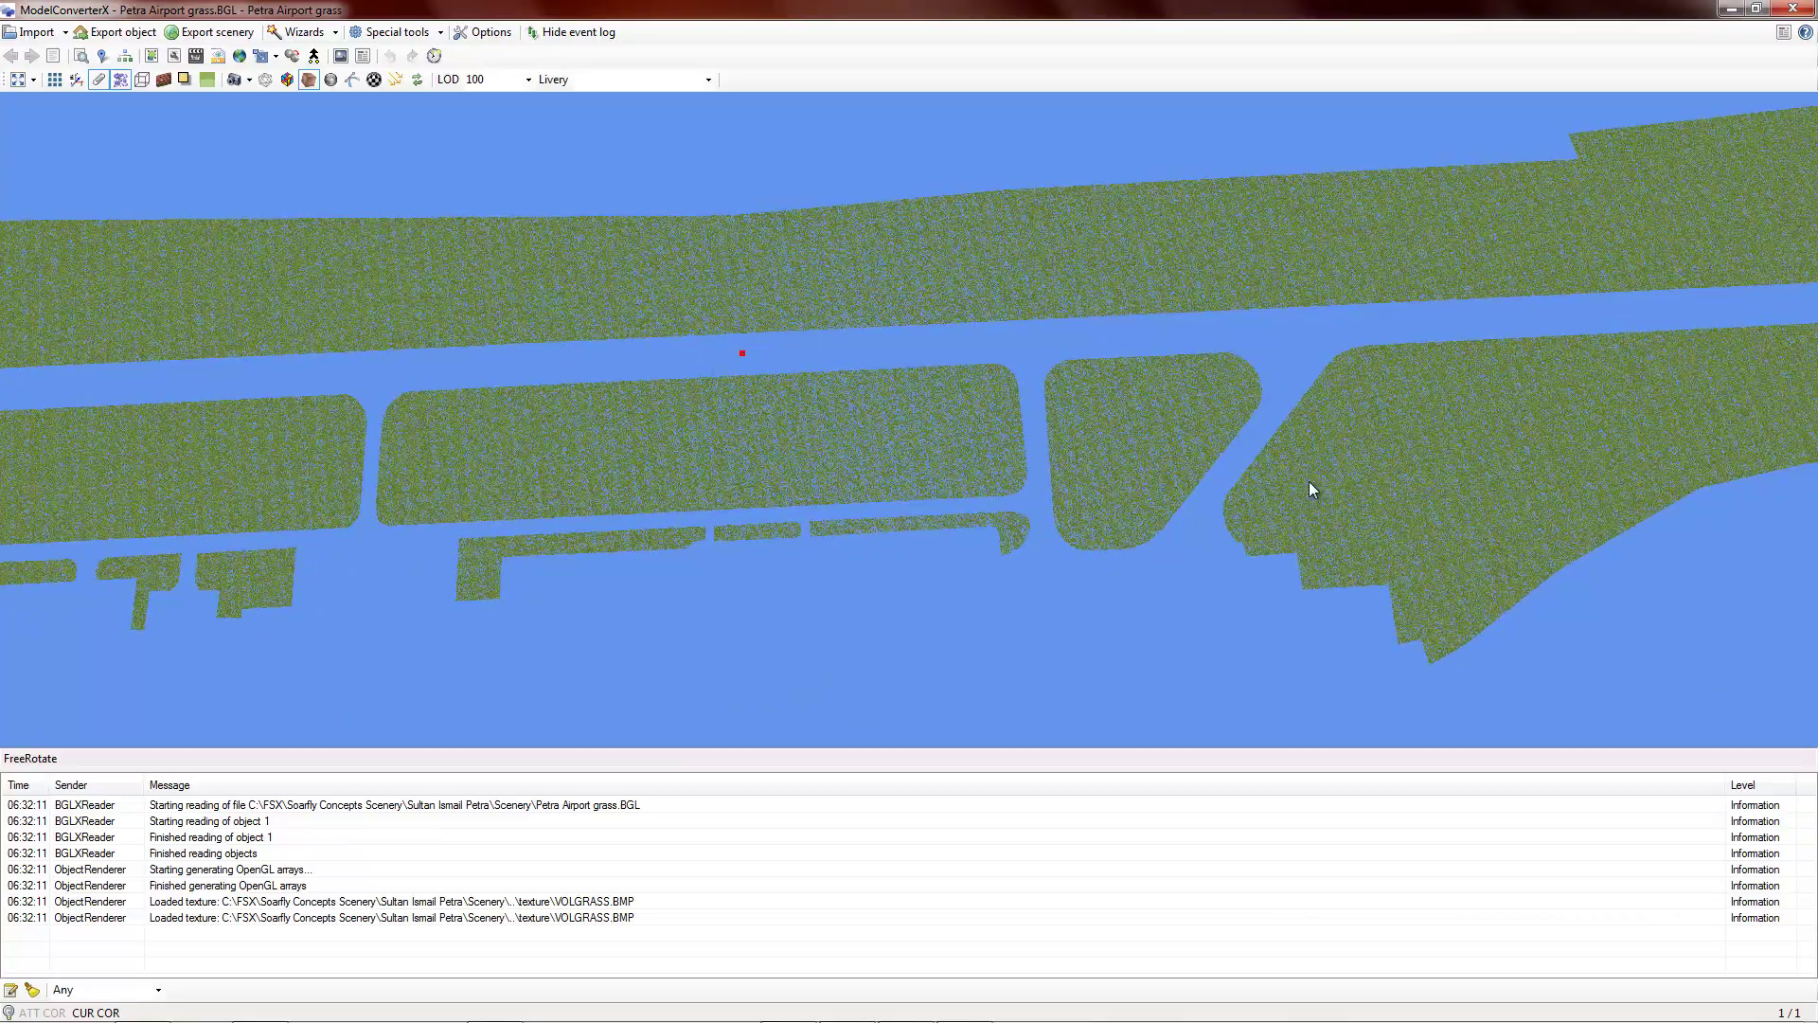
scroll(1173, 464, up, 8)
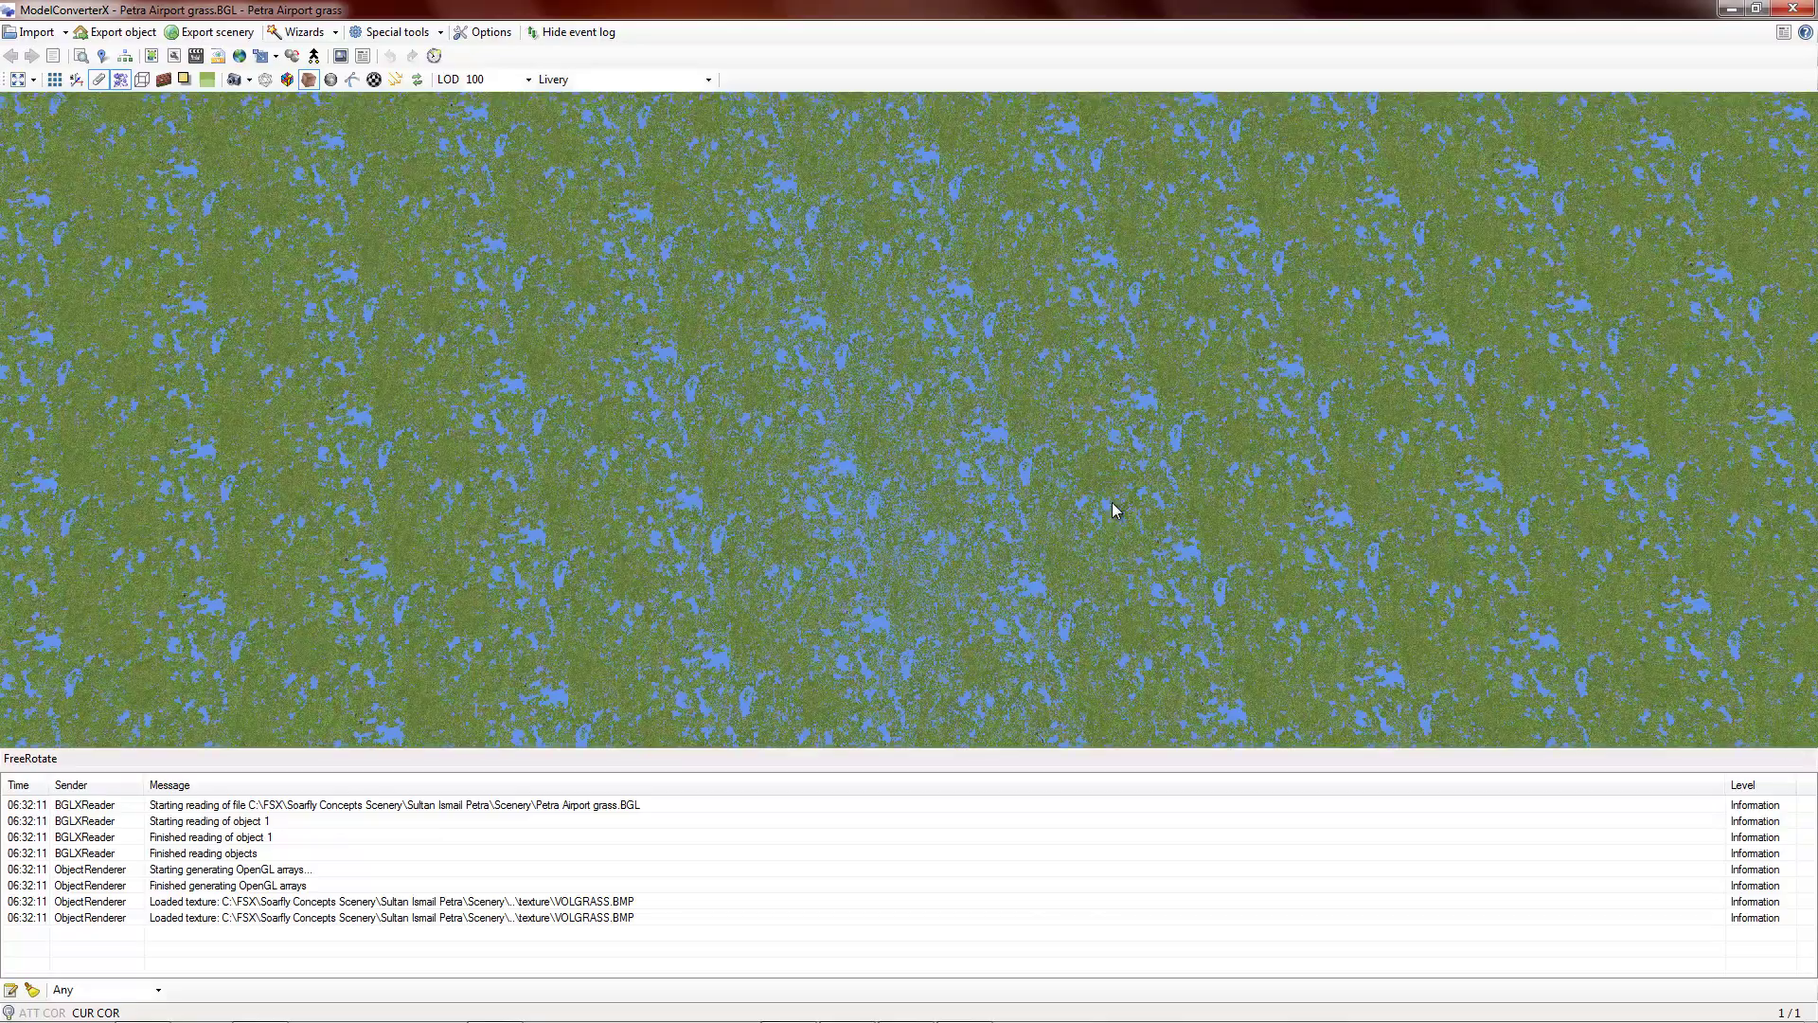
scroll(1113, 503, down, 5)
drag(1113, 503, 1025, 443)
scroll(1161, 392, down, 5)
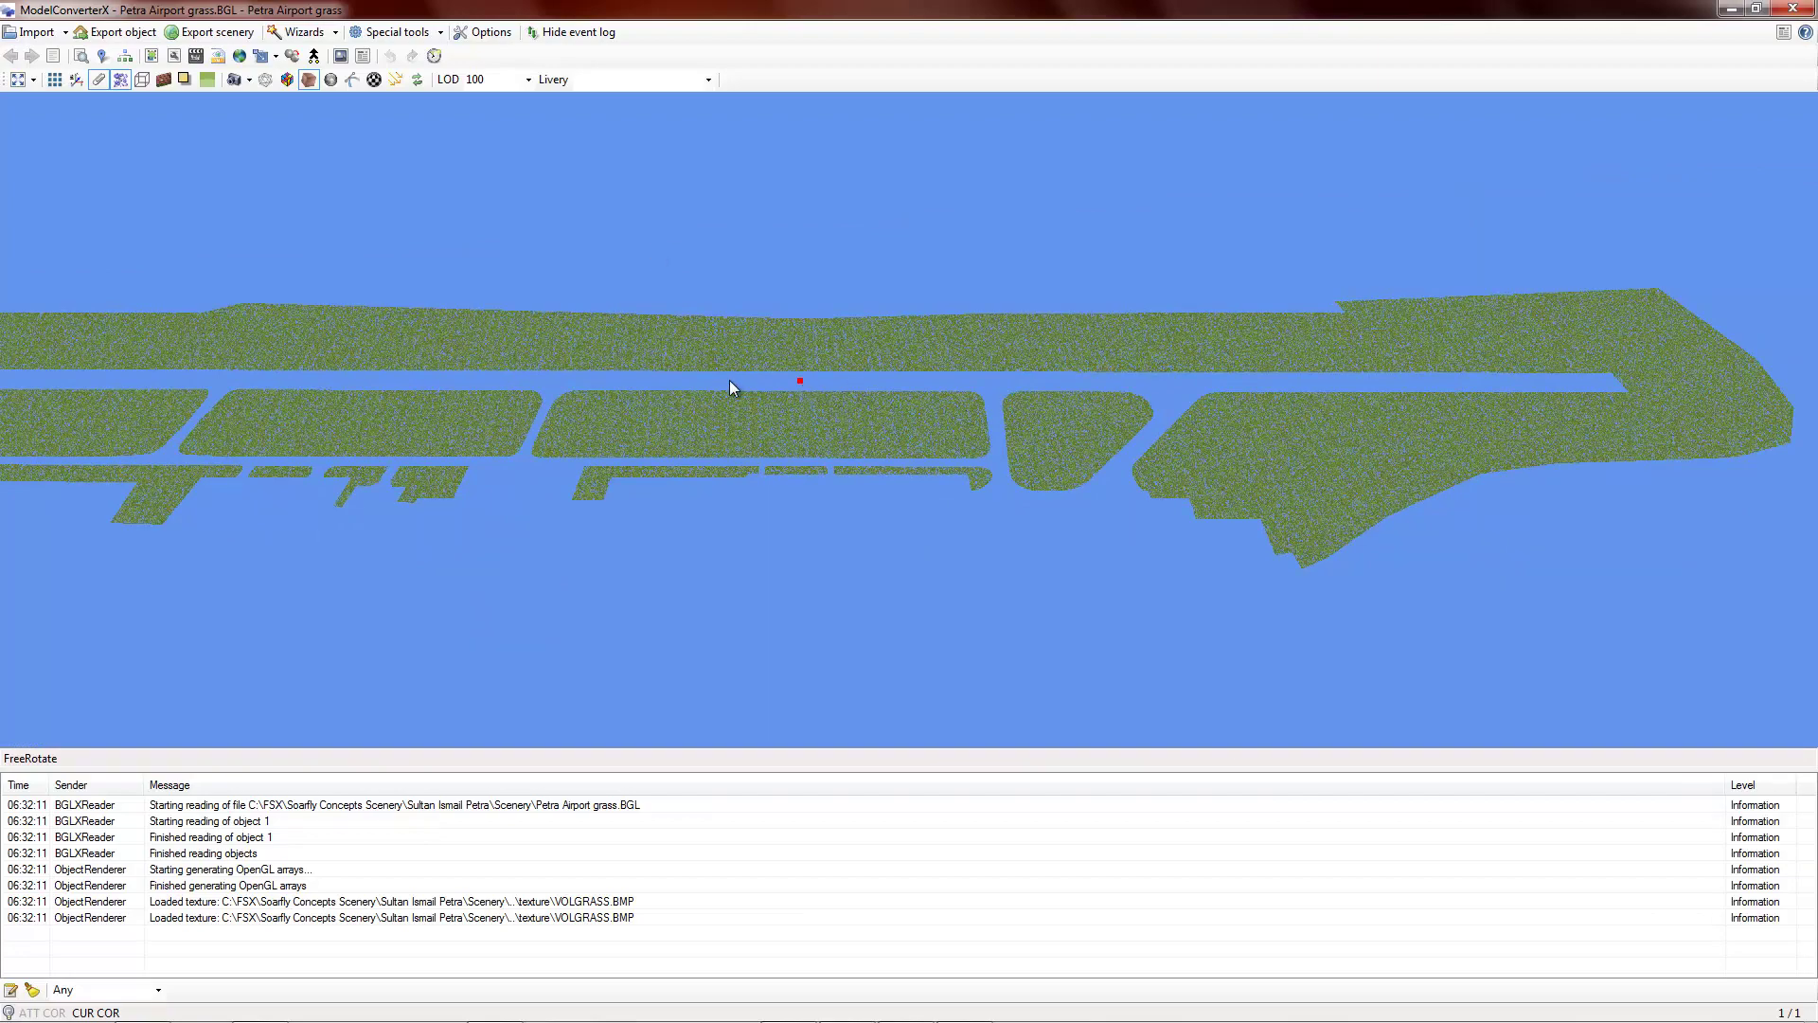
mouse_move(730, 385)
mouse_down()
mouse_move(735, 438)
mouse_move(727, 383)
mouse_up()
scroll(710, 382, down, 5)
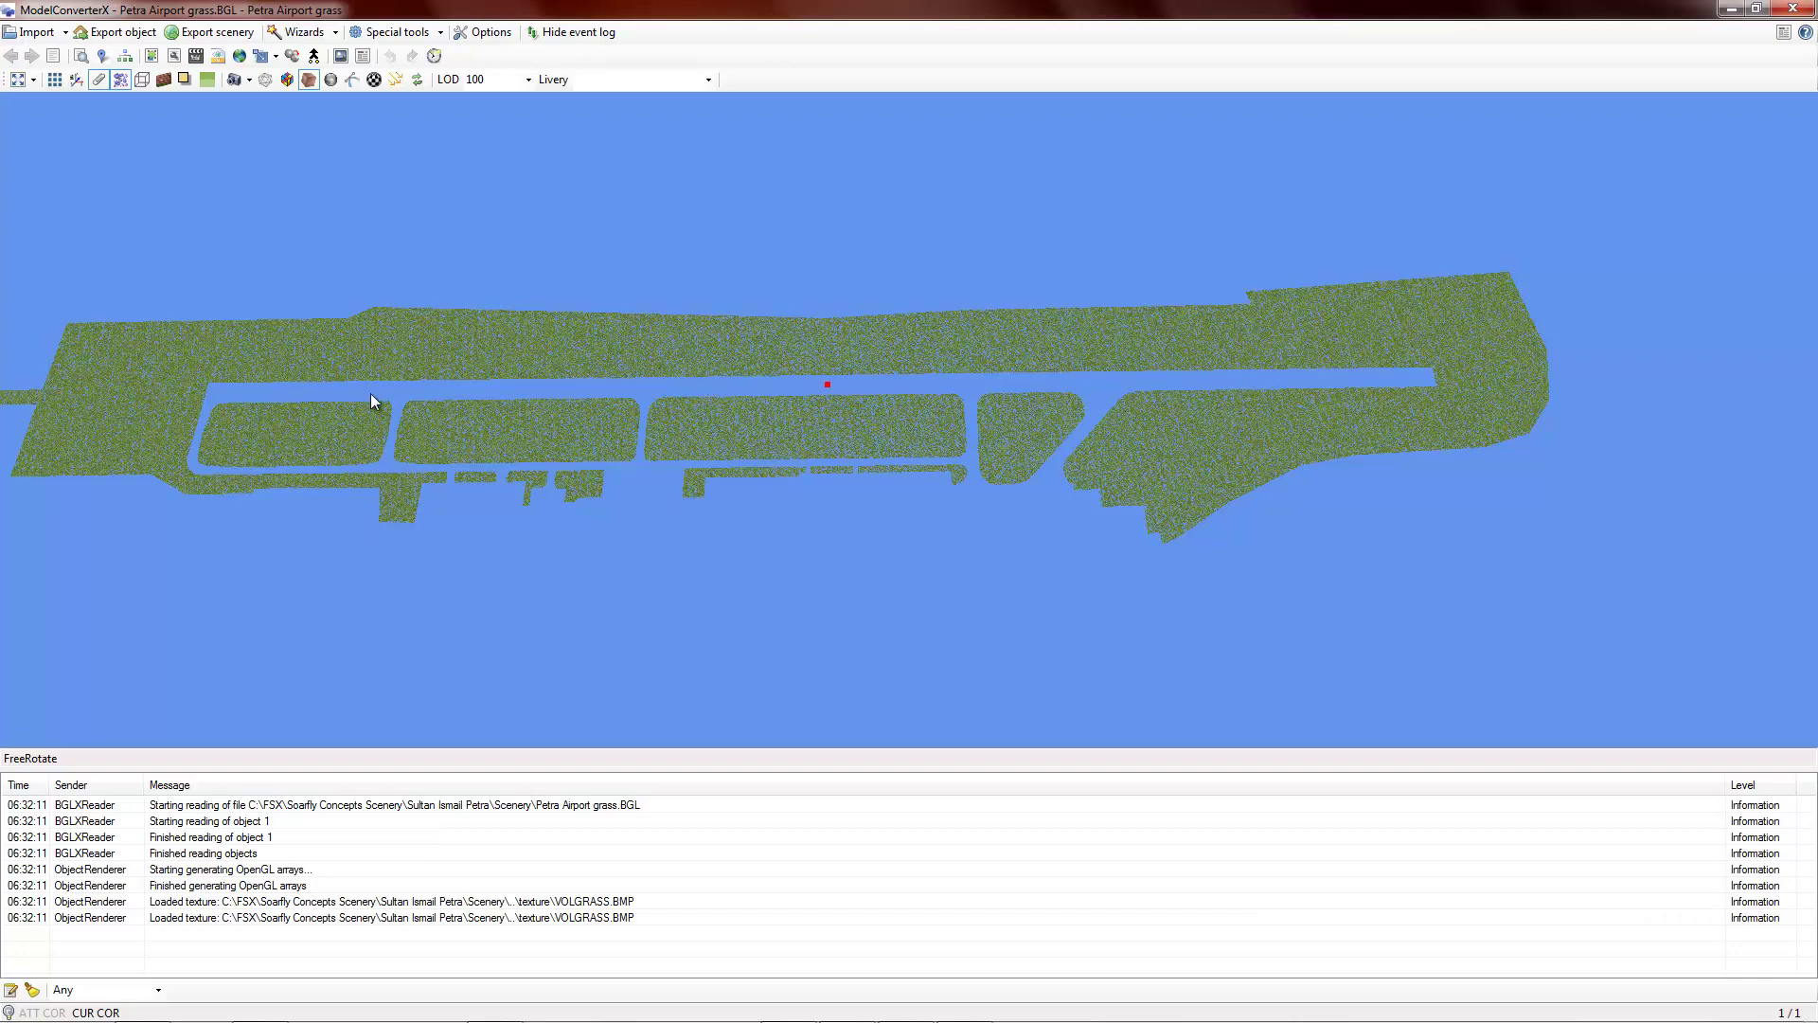
- View the Petra Airport grass object's drawcall and texture information, then examine the grass around the runway from further angles
click(80, 56)
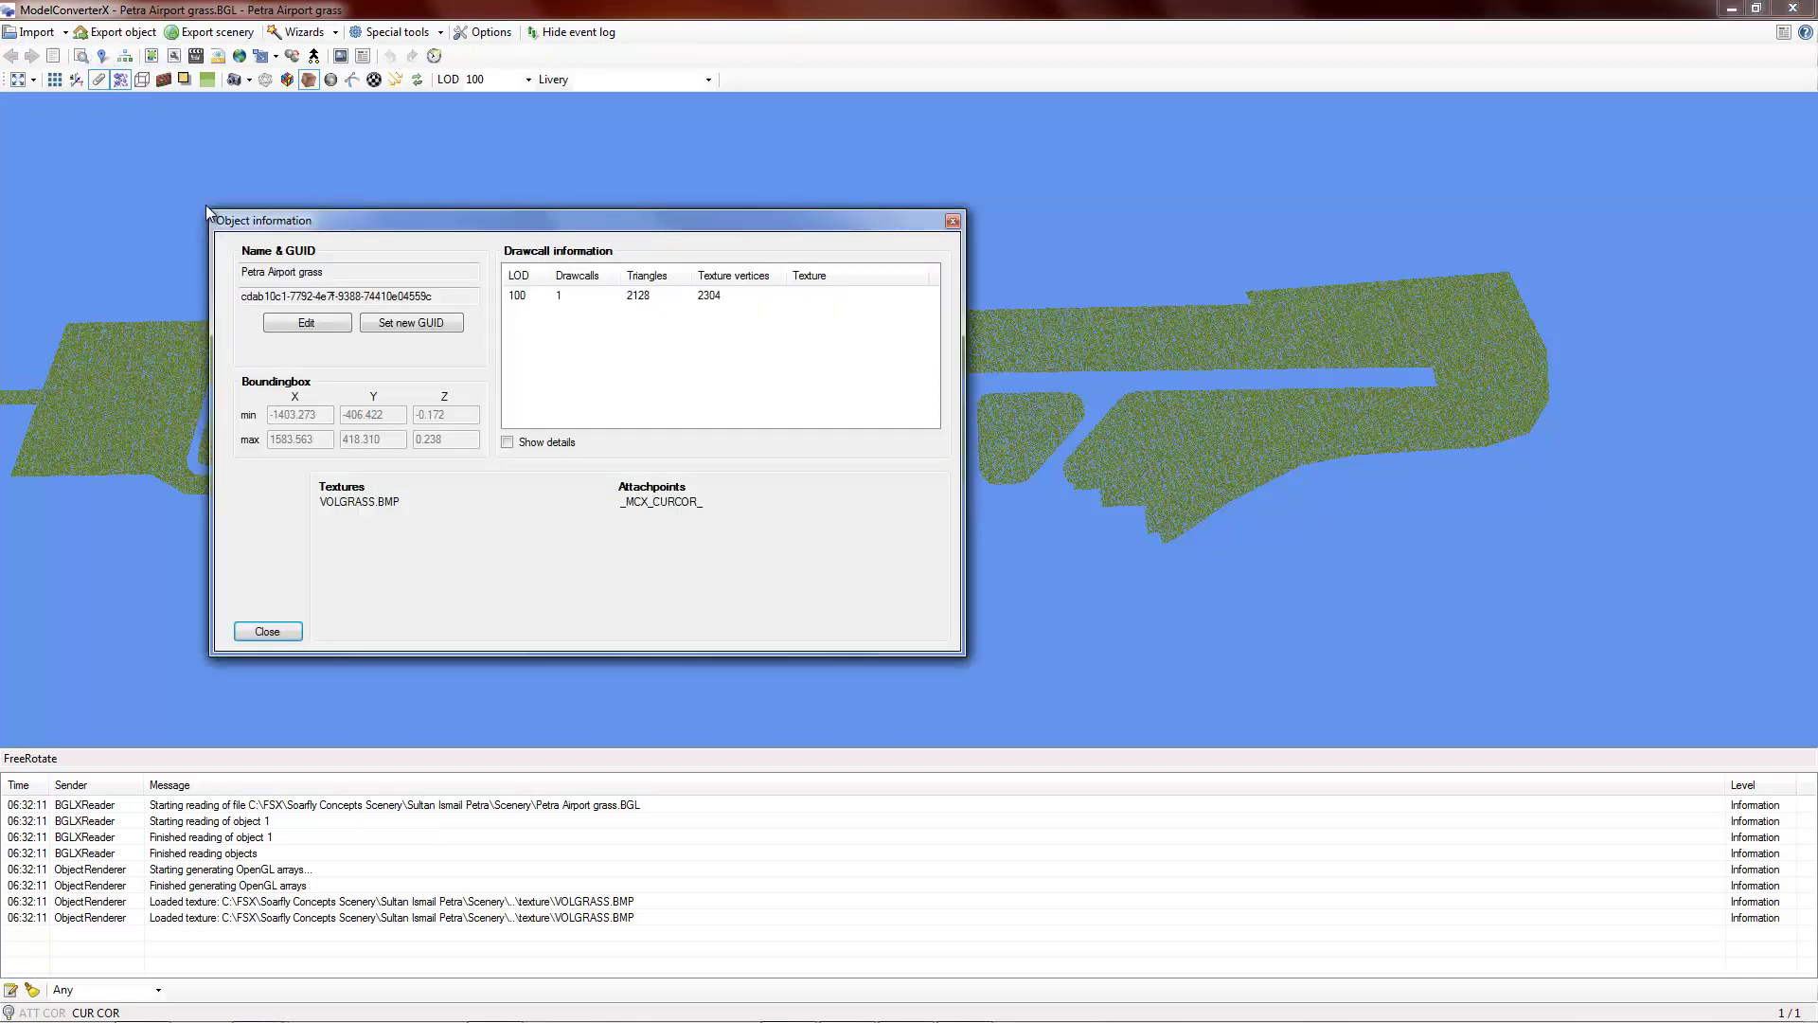
click(952, 223)
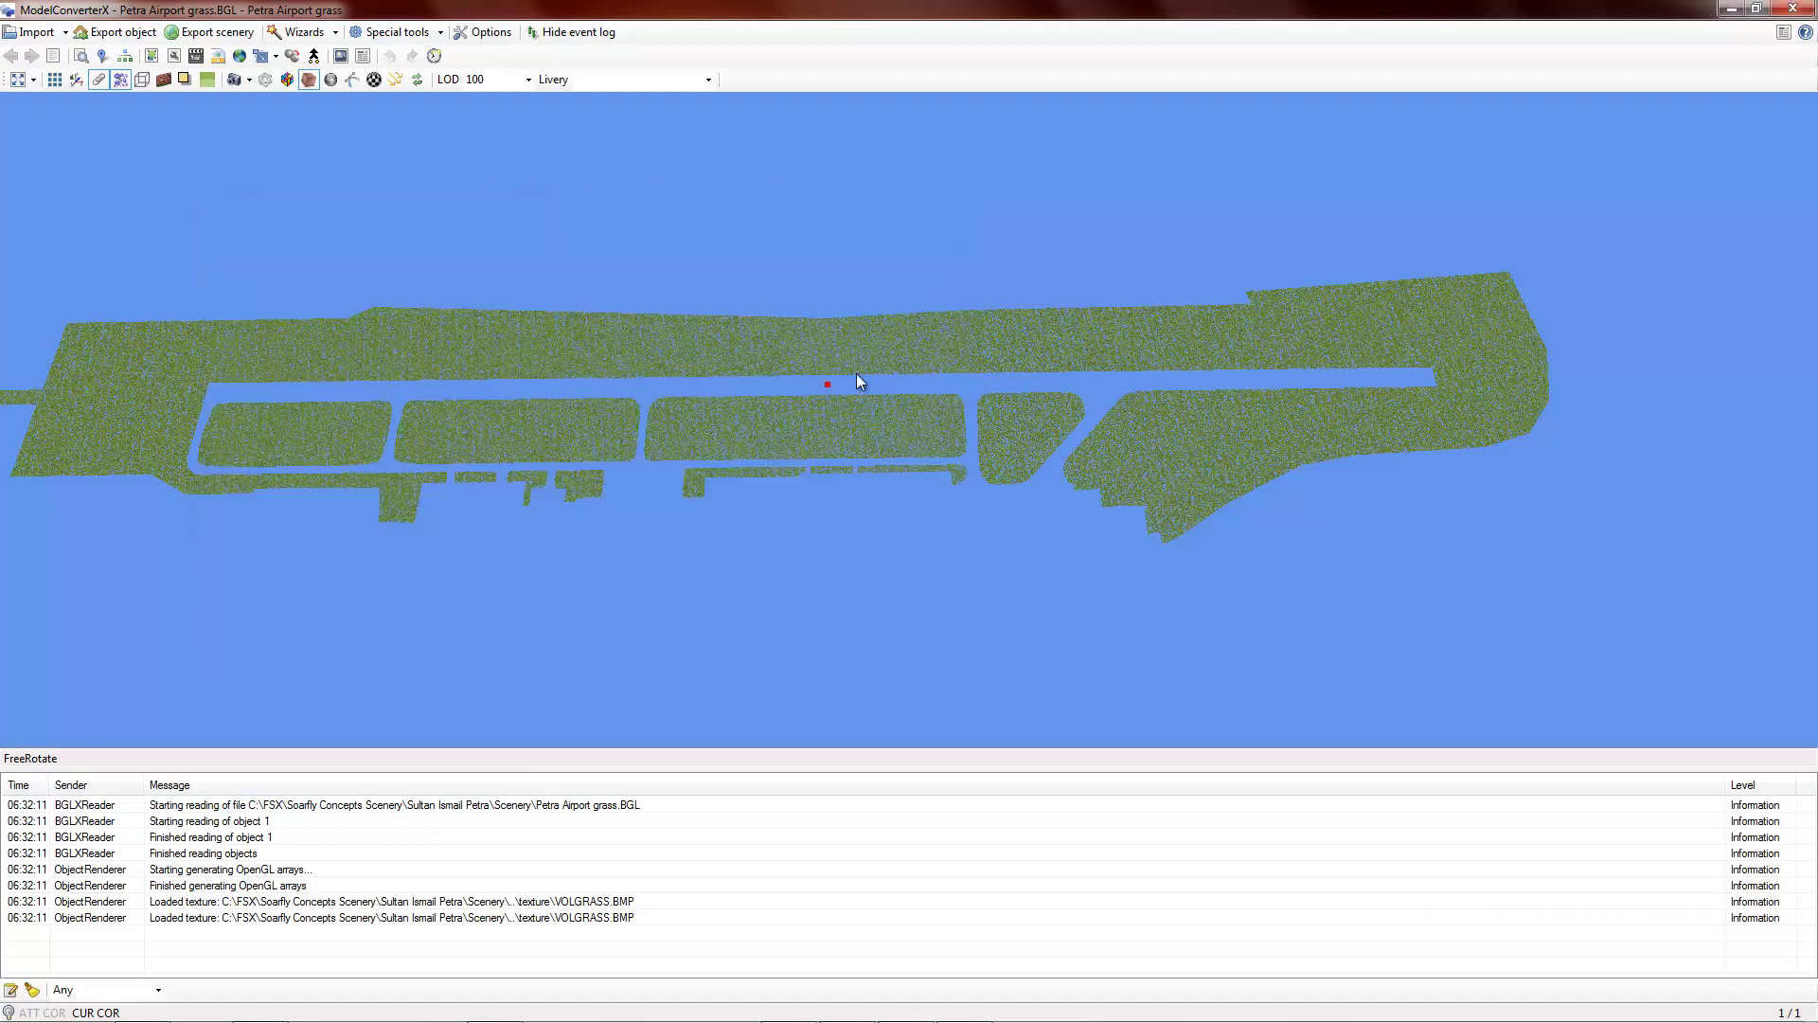
drag(852, 382, 856, 407)
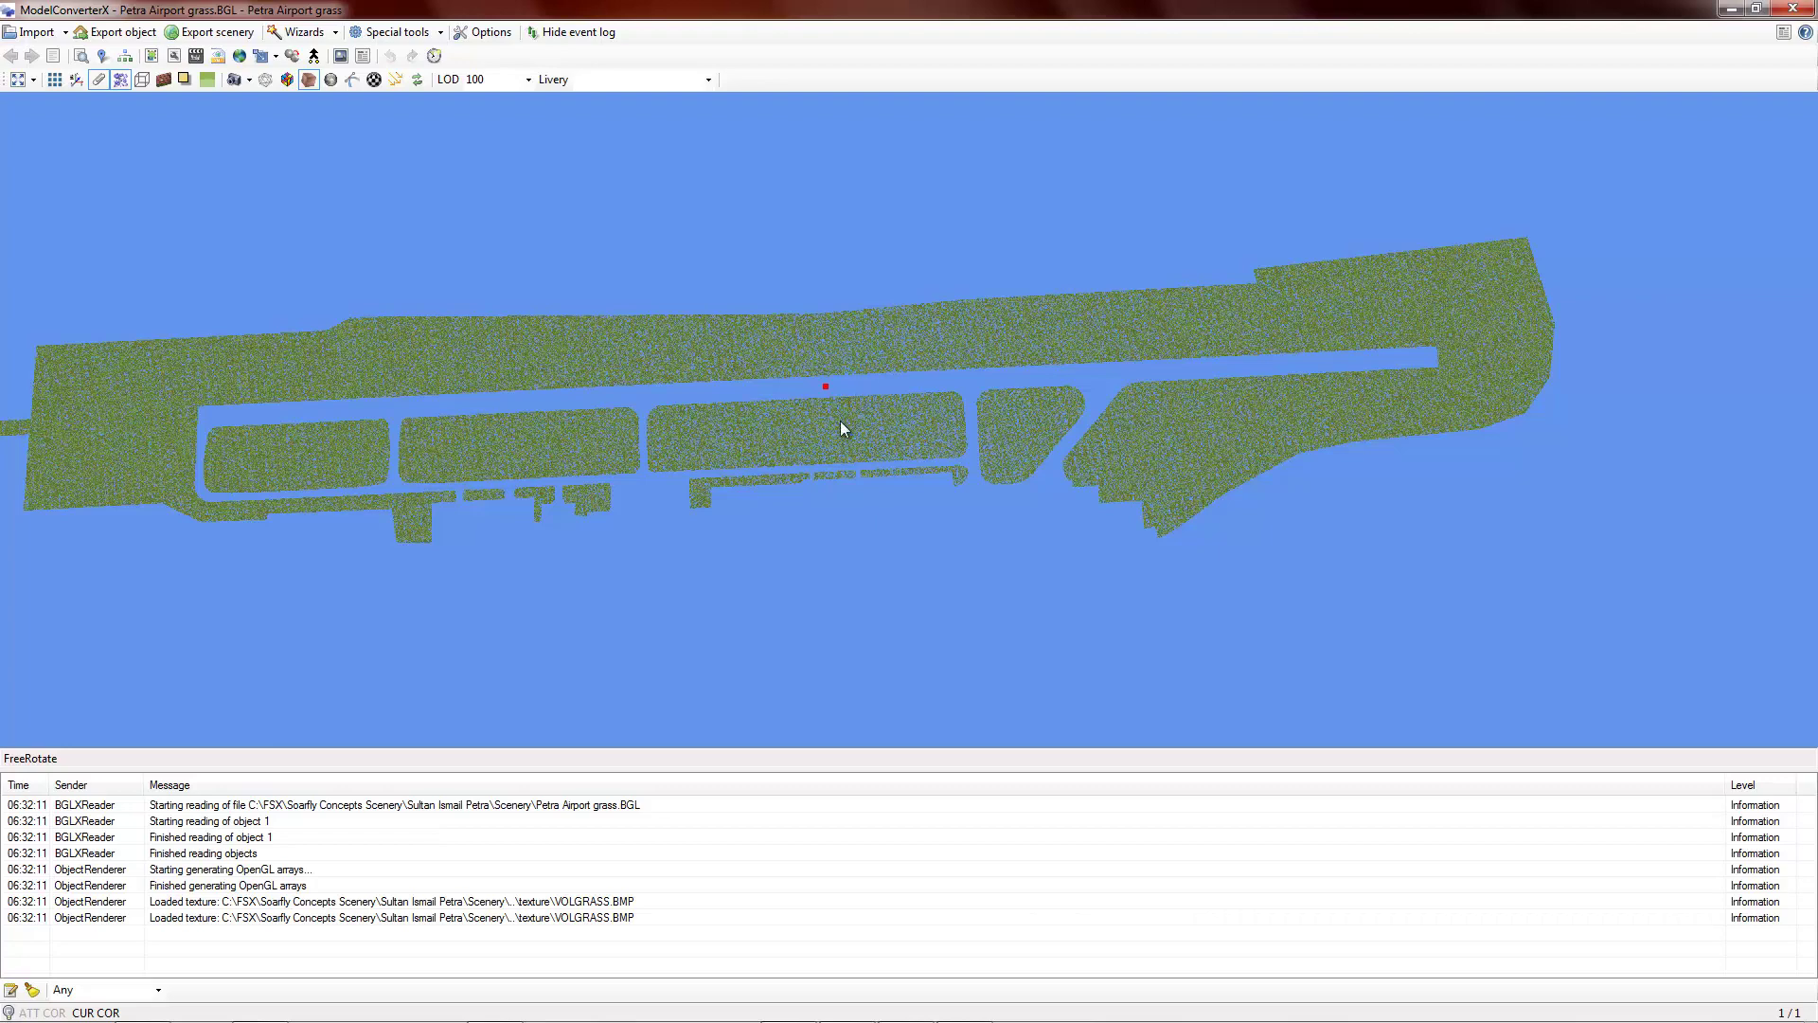
drag(840, 424, 913, 422)
scroll(926, 422, up, 10)
scroll(899, 434, down, 10)
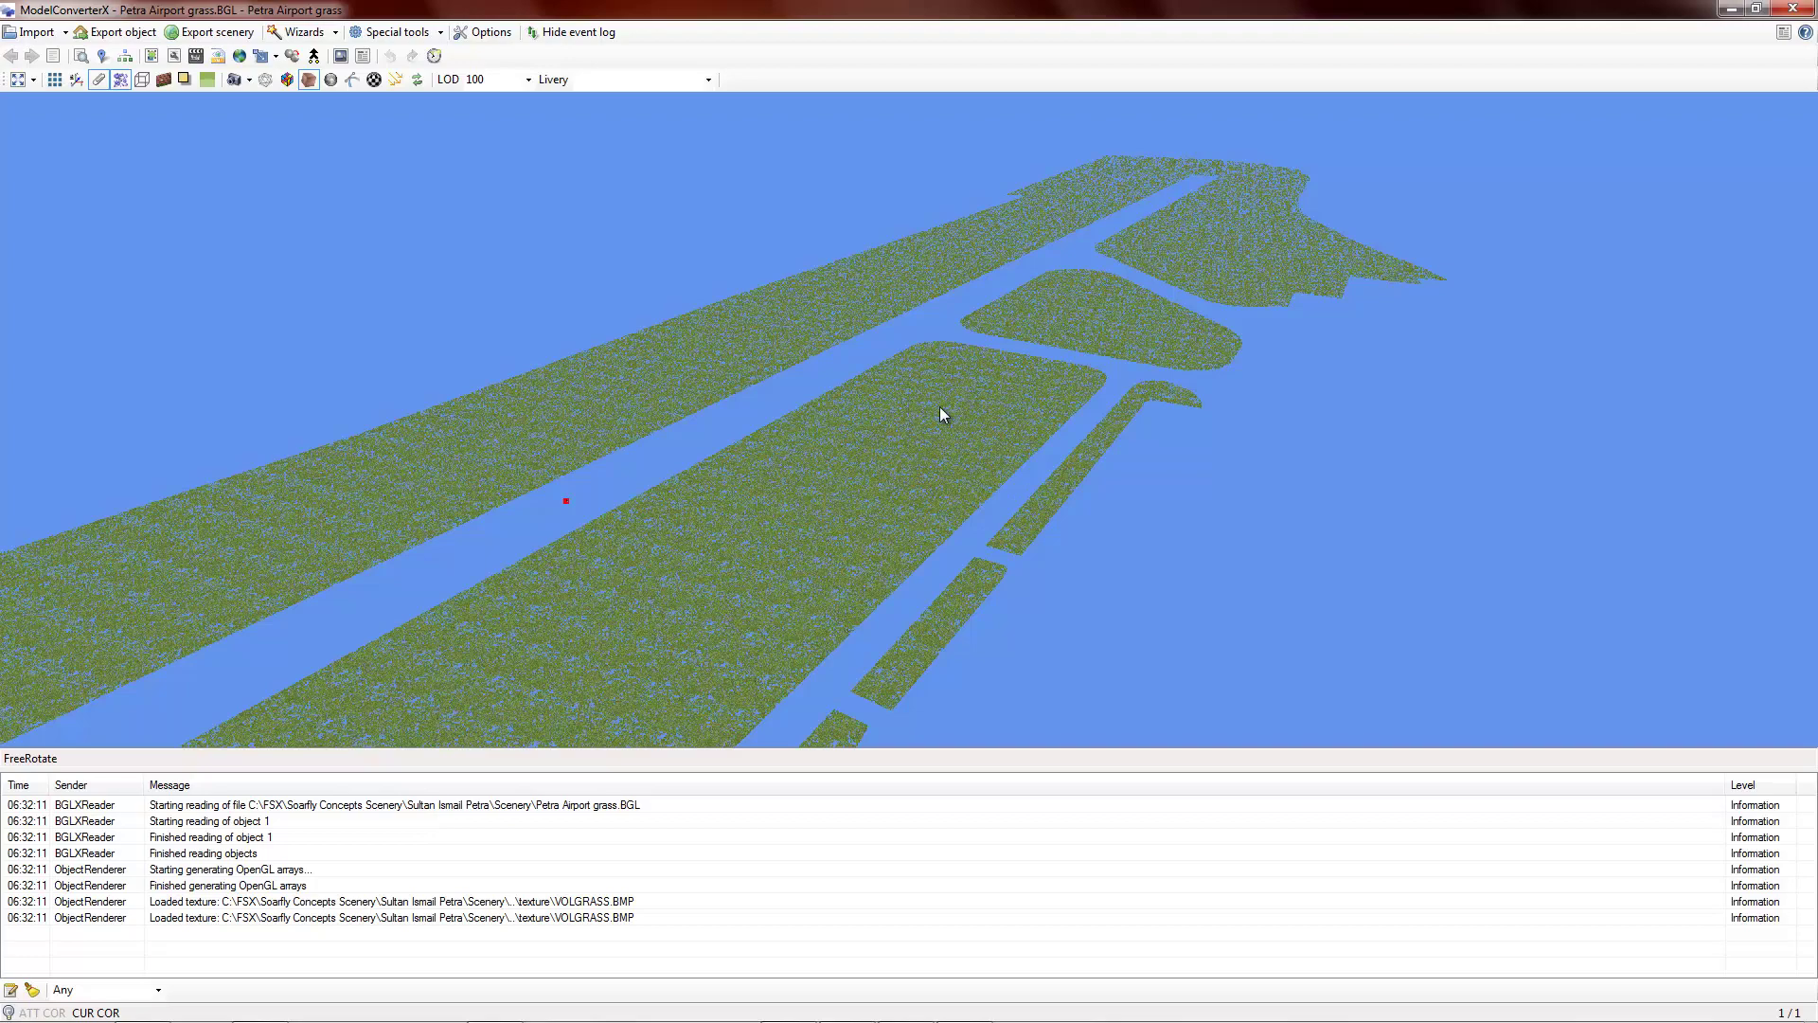
drag(940, 406, 828, 468)
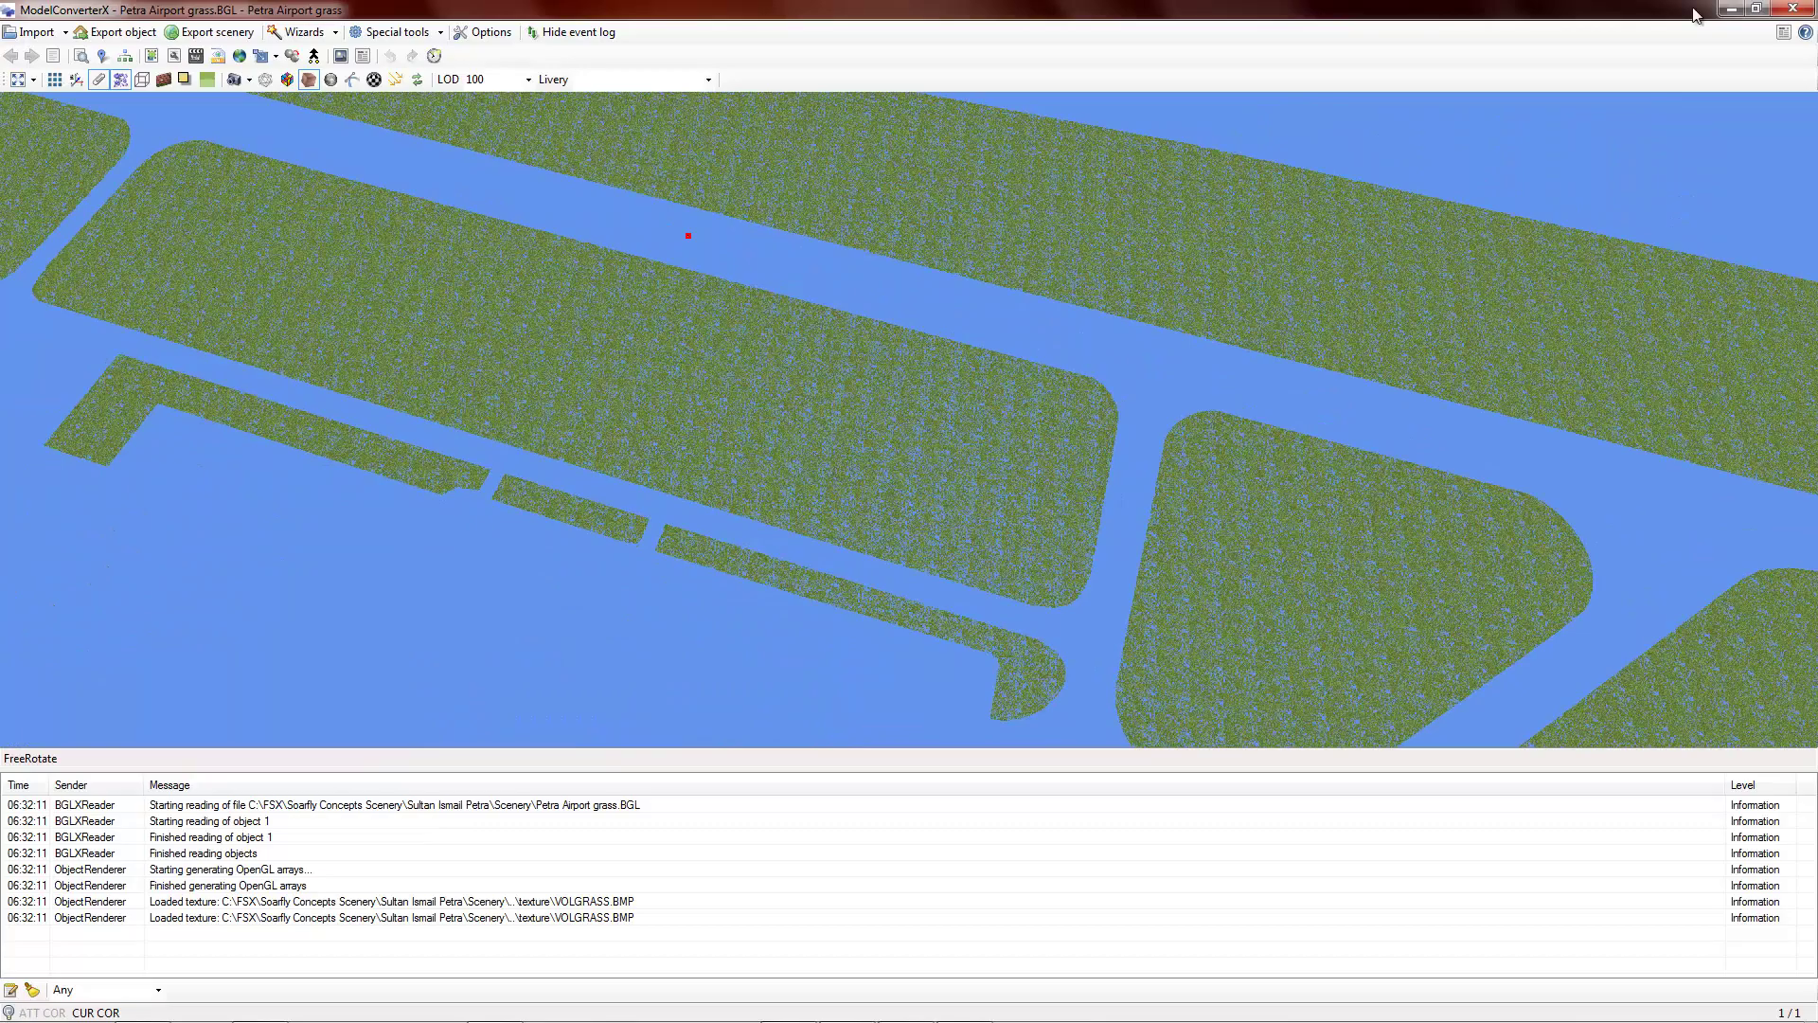
- Switch to SketchUp and open the recent model Grasses 2, discarding the changes to the untitled model
click(1732, 8)
click(925, 36)
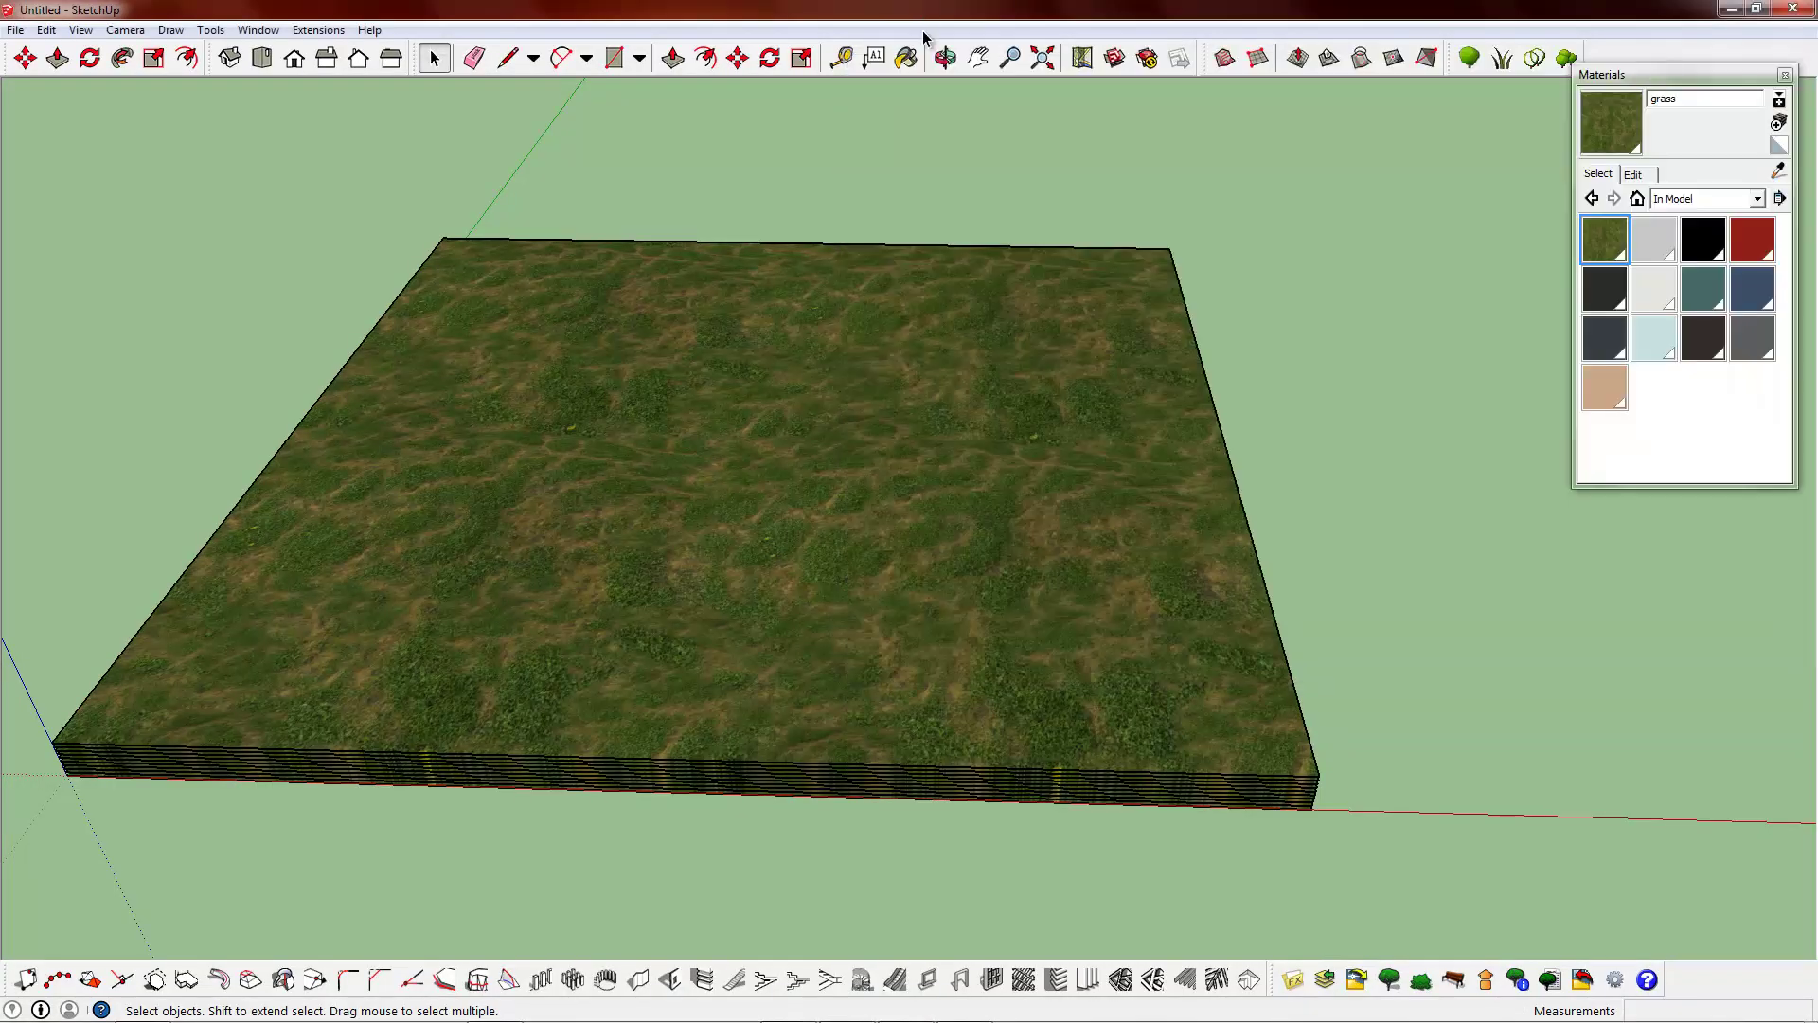
click(16, 30)
click(150, 446)
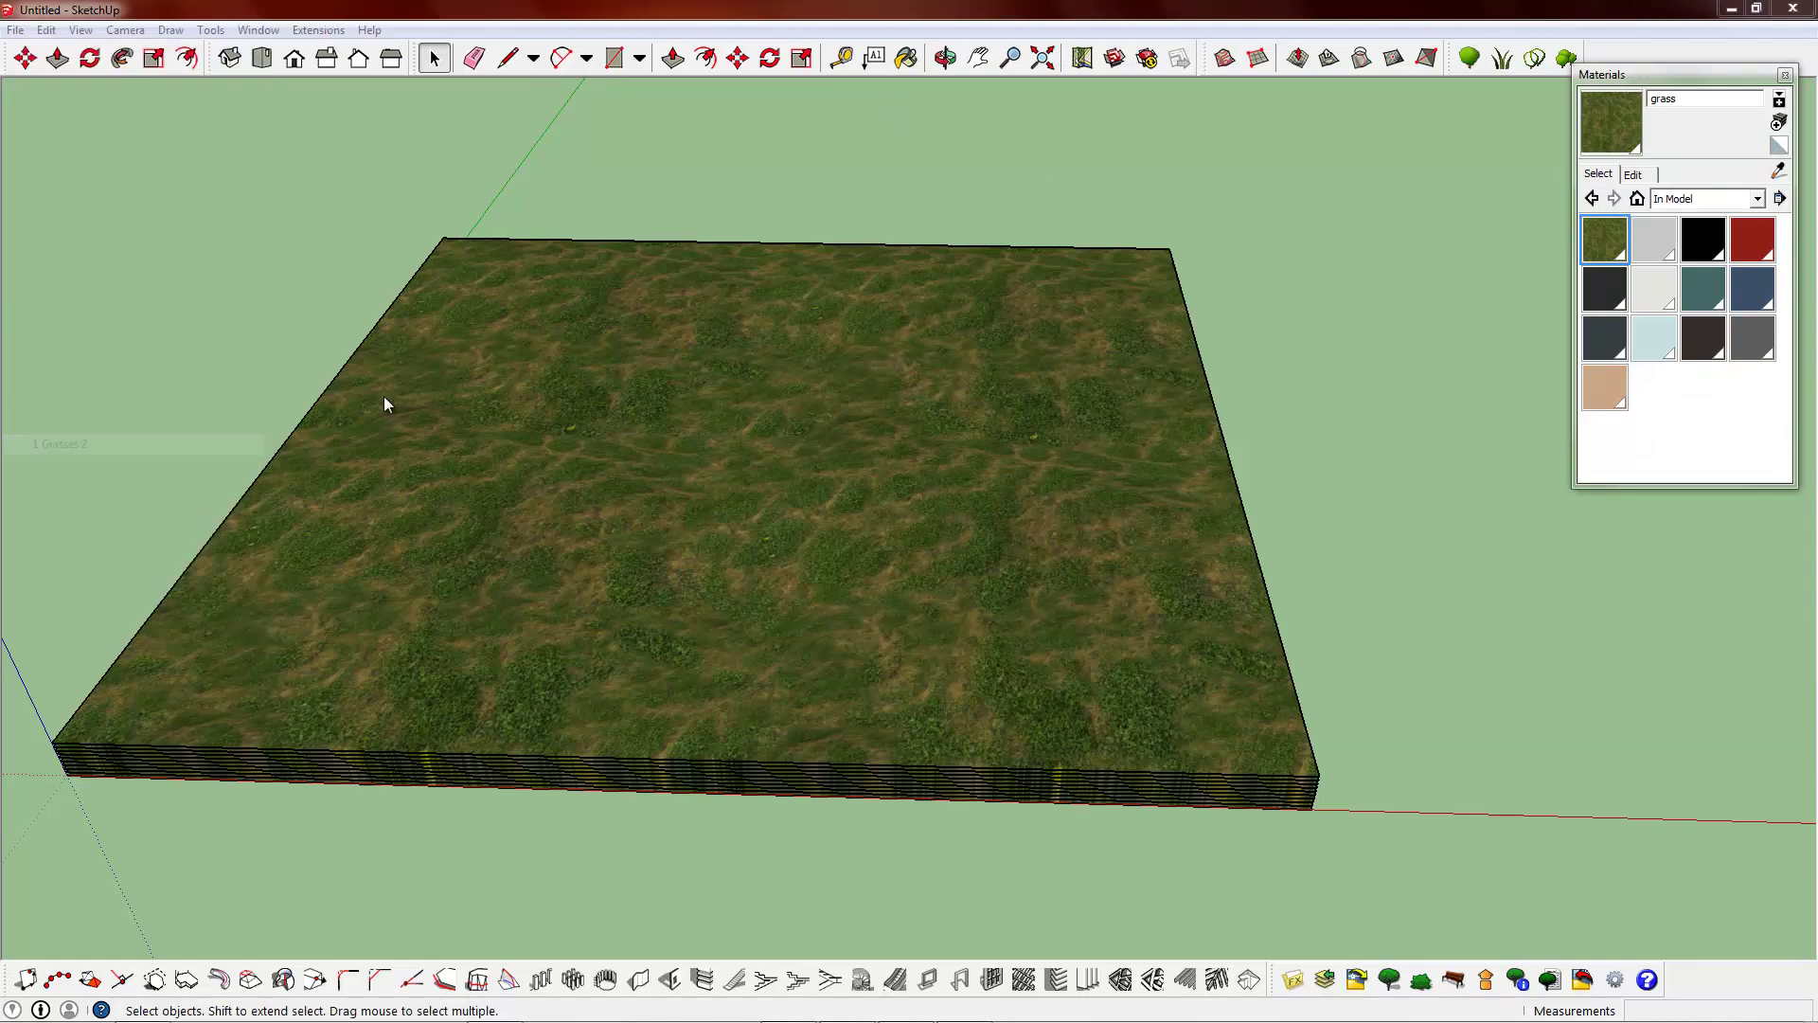
click(923, 561)
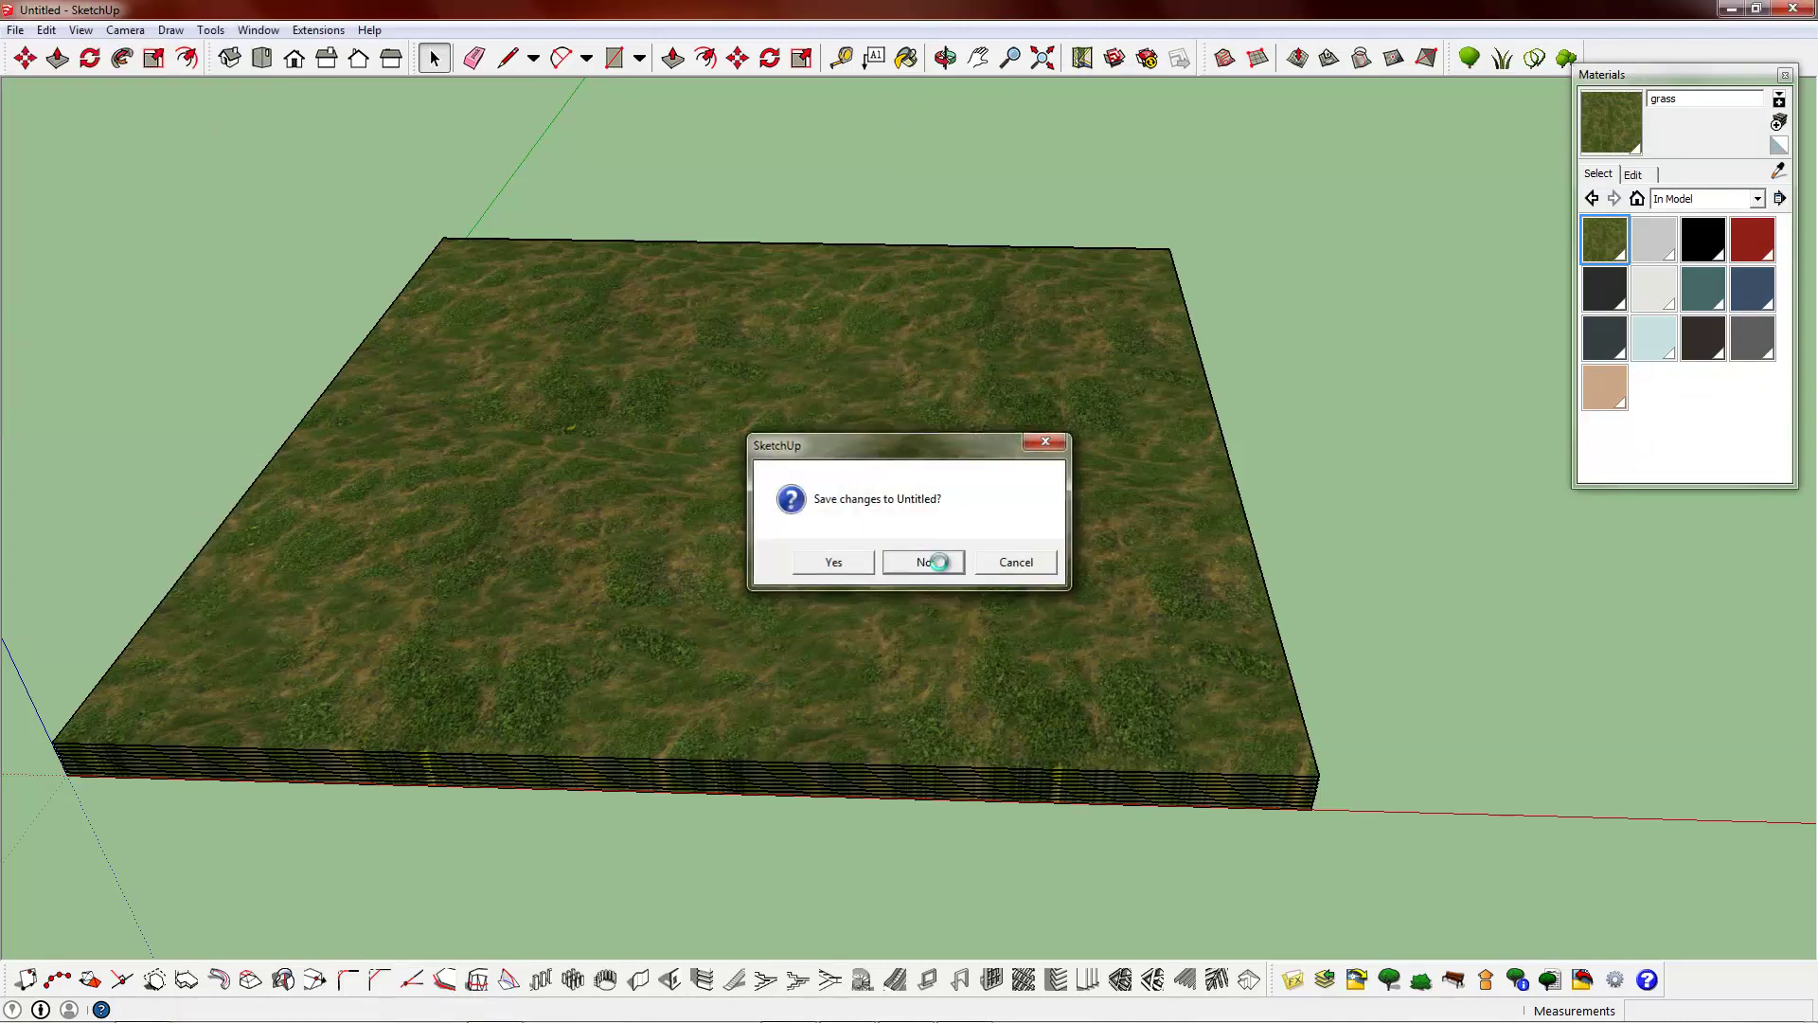
- Examine the 3D grass clumps of the Grasses 2 model from above and at ground level
scroll(898, 516, up, 5)
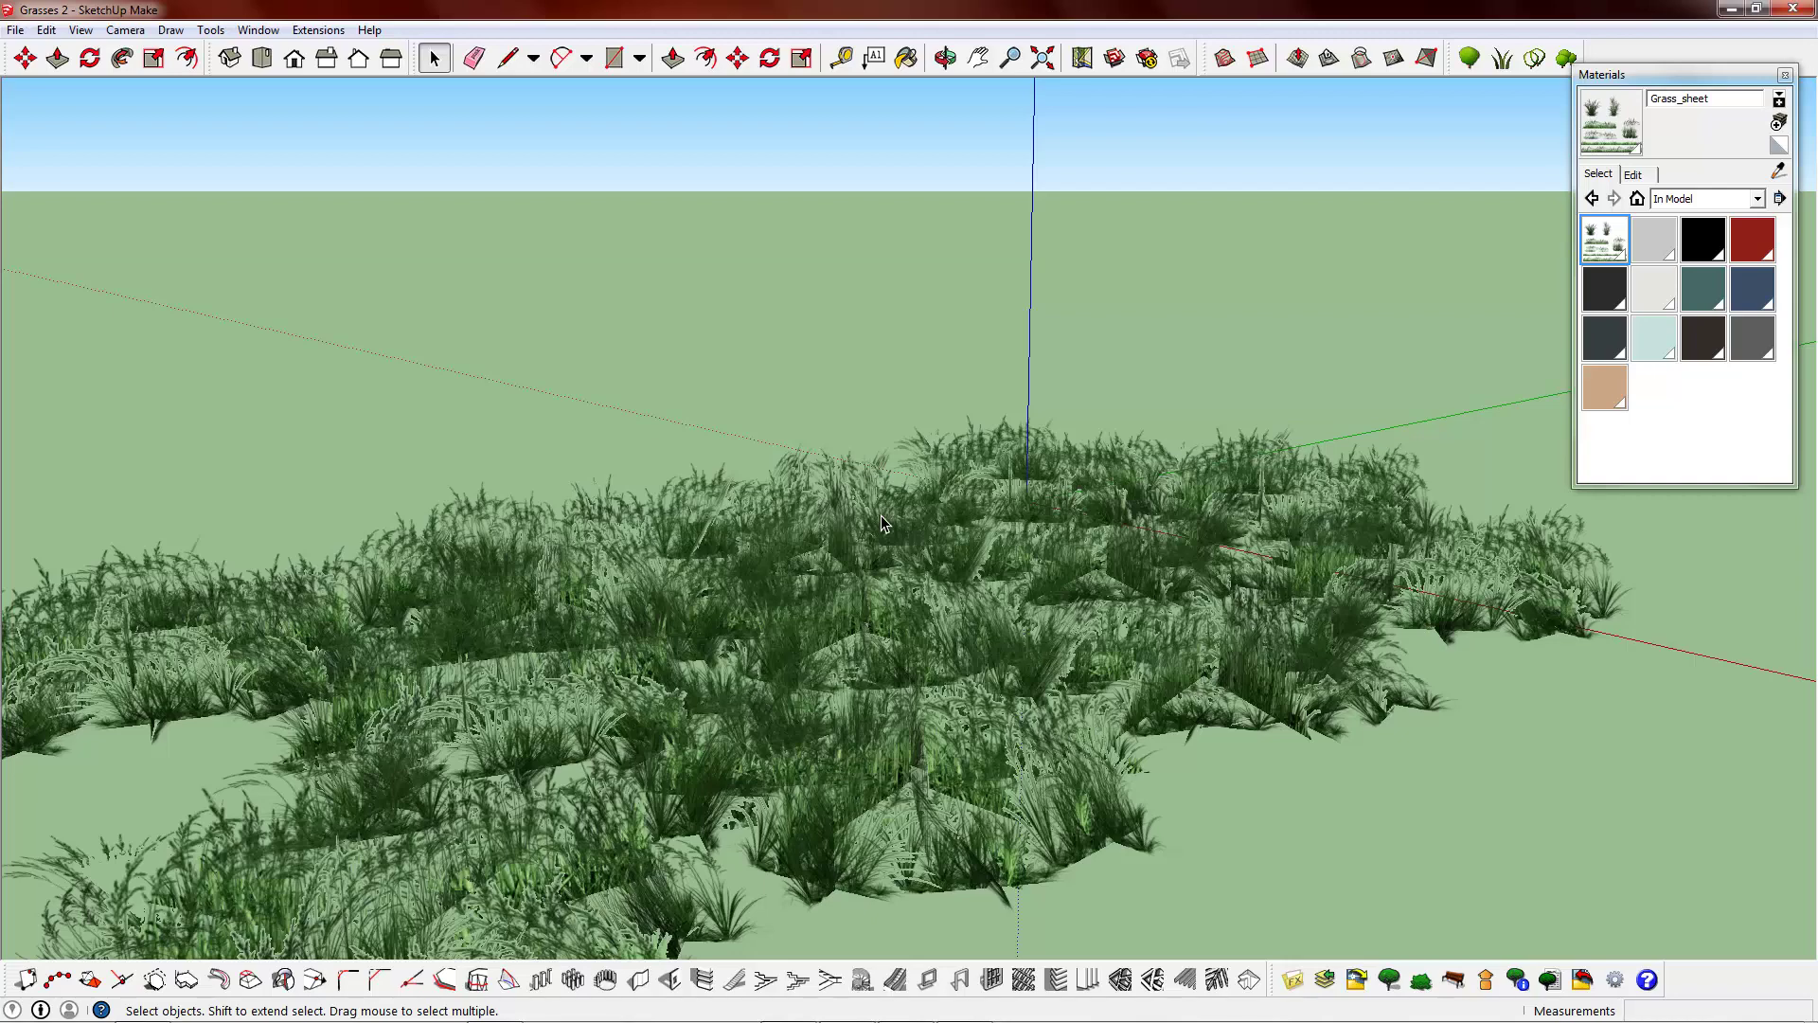
scroll(889, 550, down, 2)
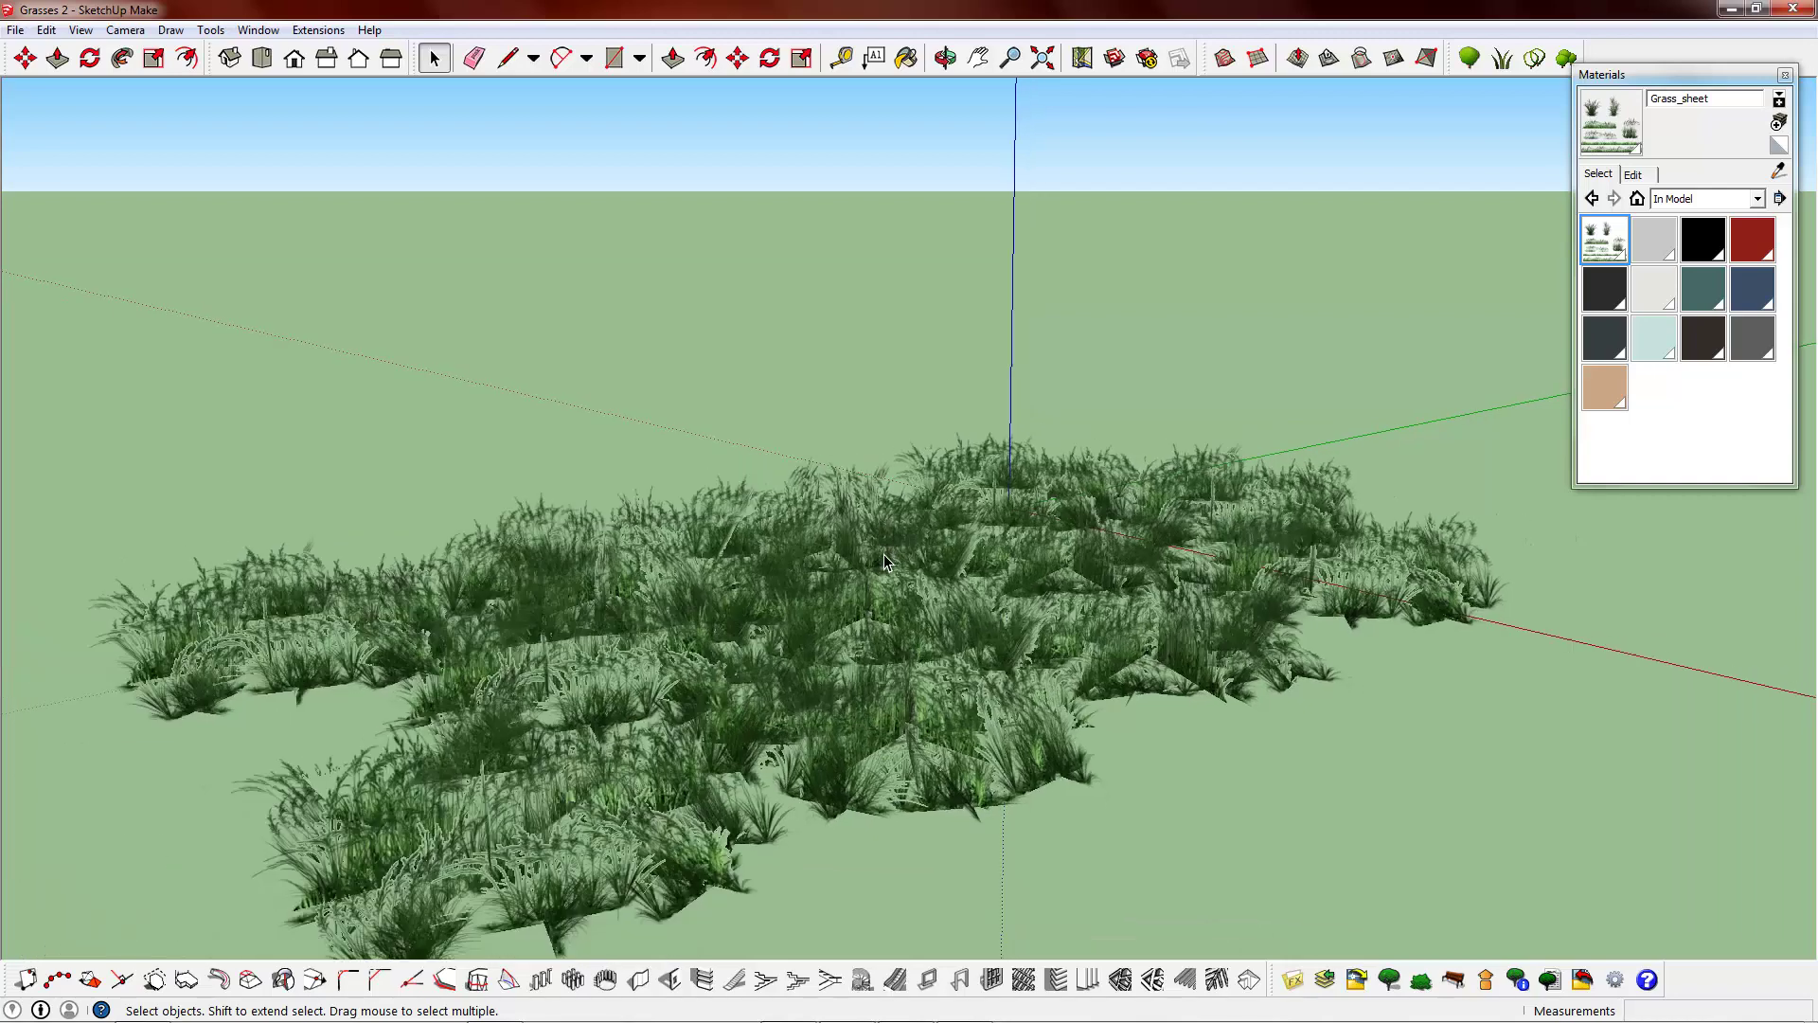
middle_drag(970, 602, 824, 637)
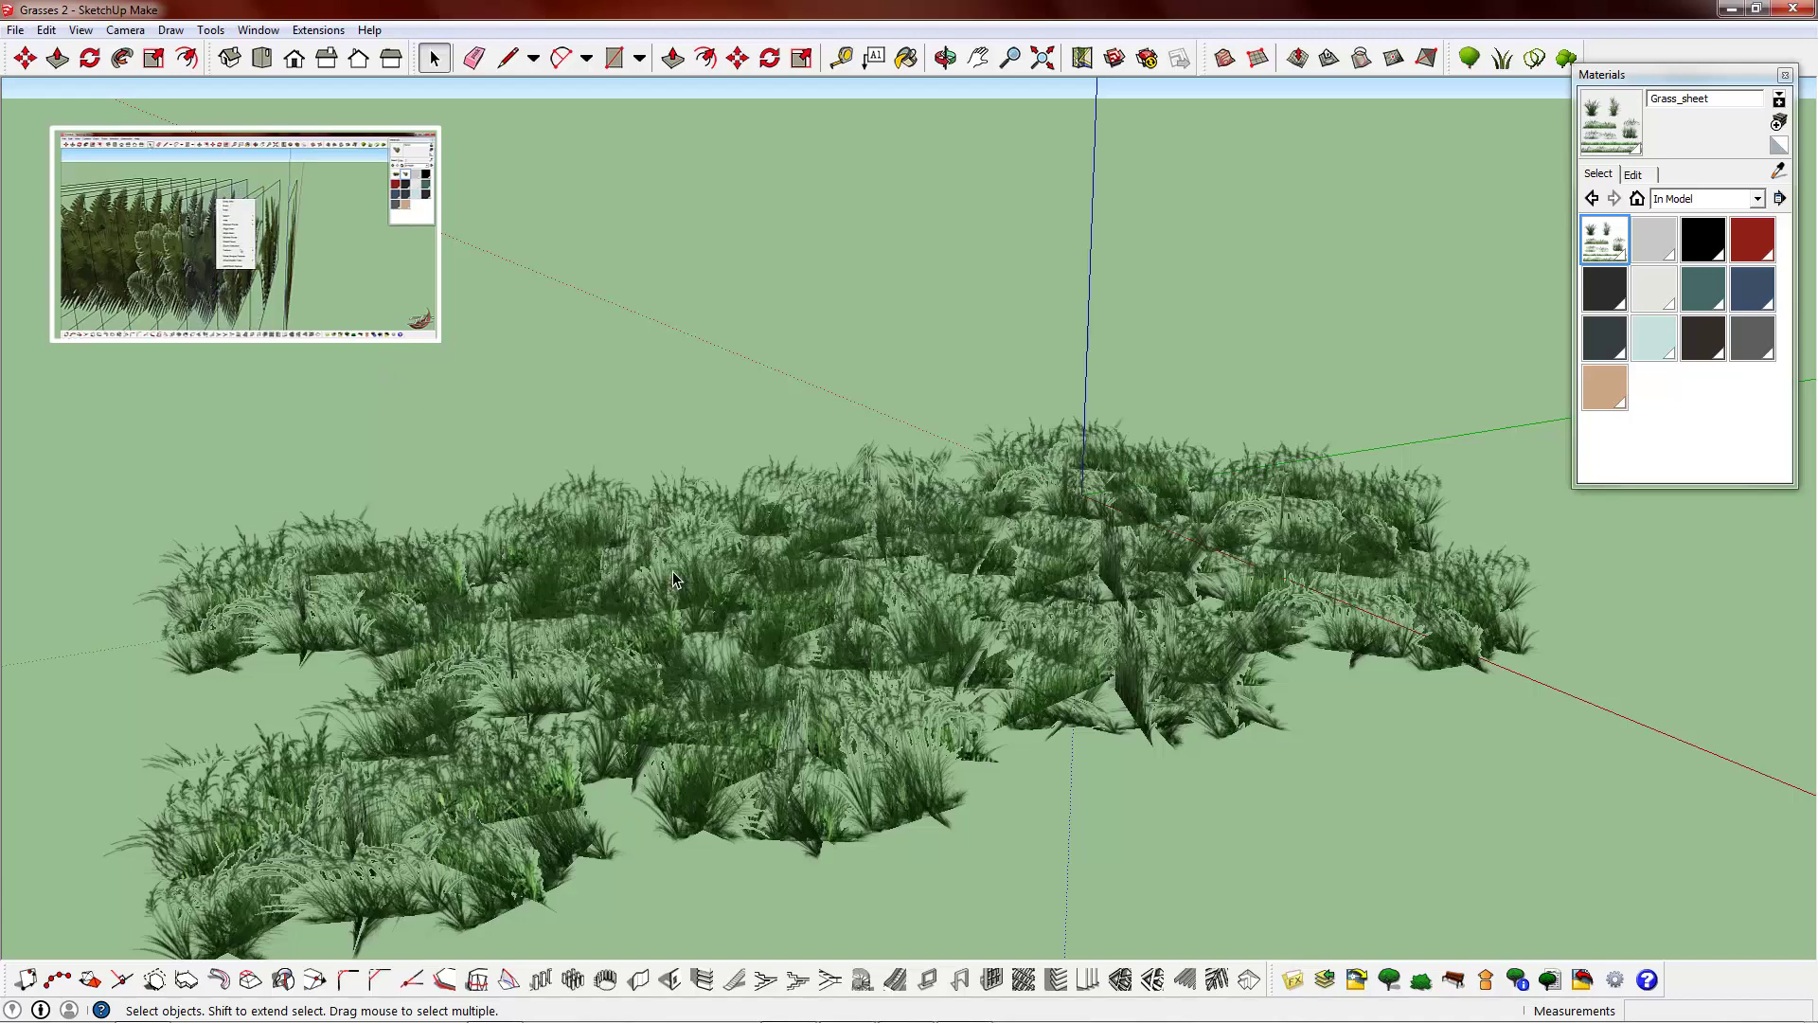
middle_drag(839, 559, 1028, 516)
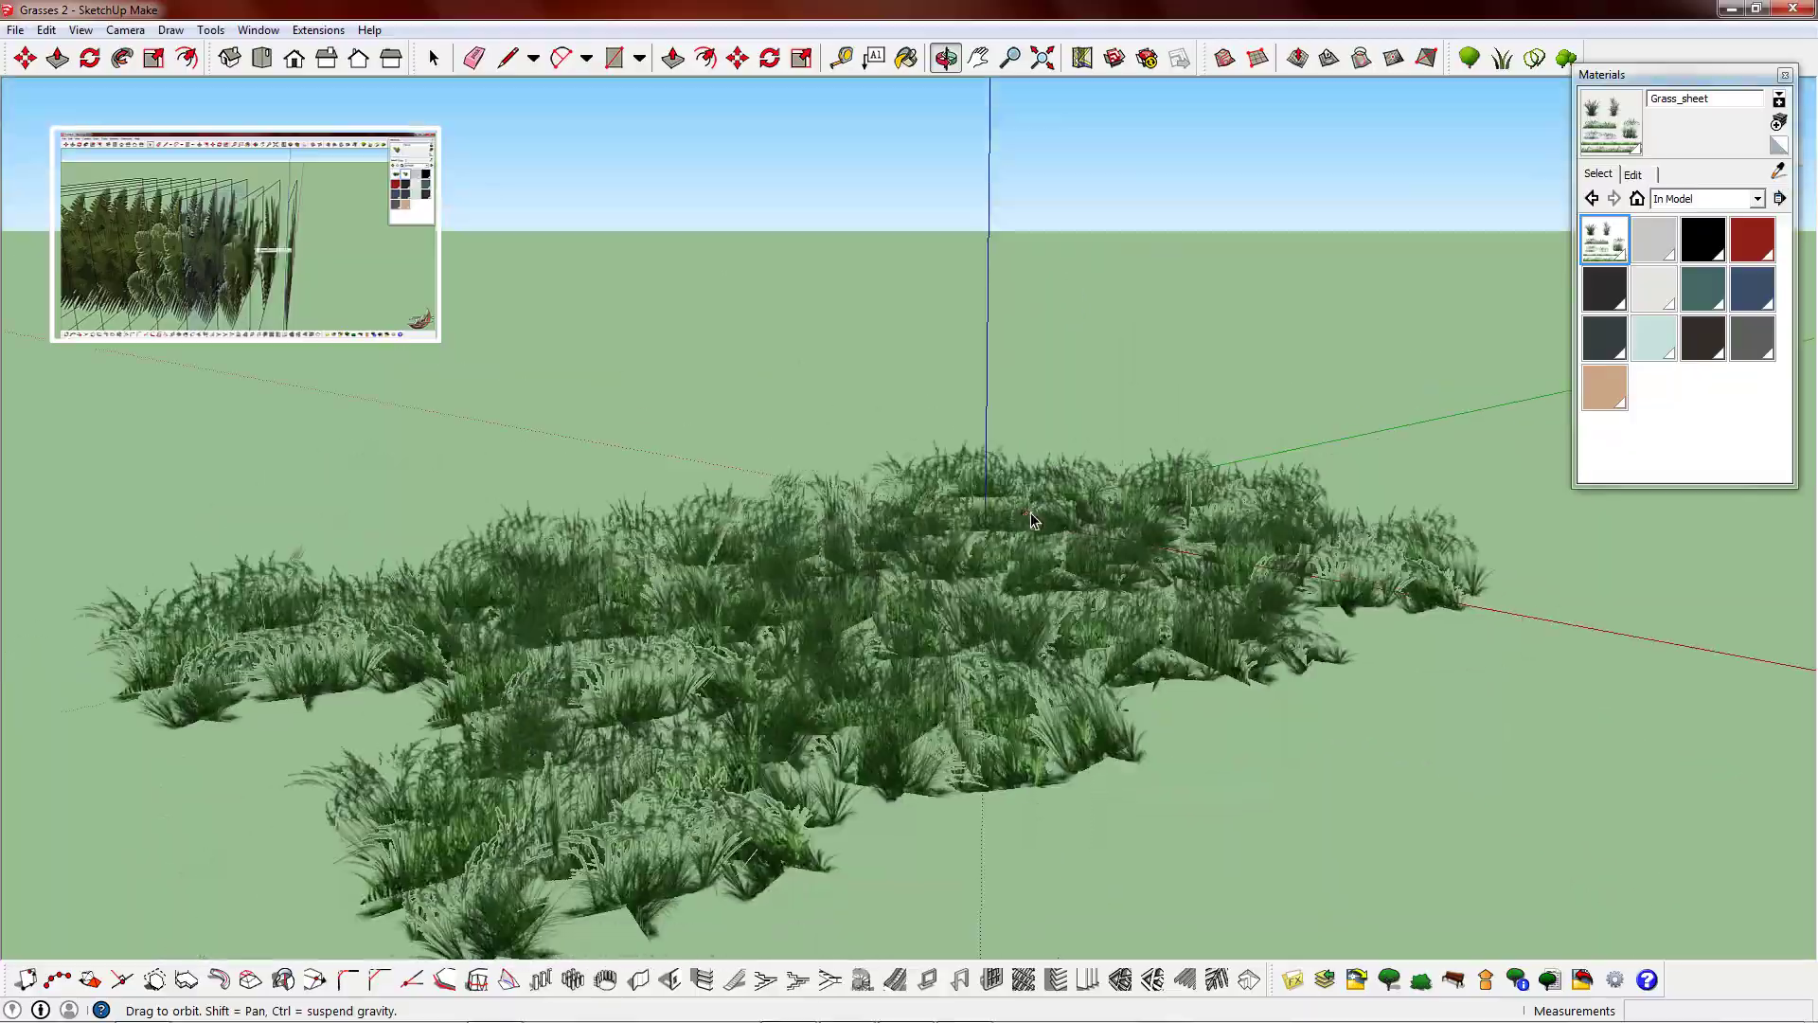
scroll(879, 560, up, 2)
scroll(881, 567, up, 3)
middle_drag(881, 567, 765, 529)
key(space)
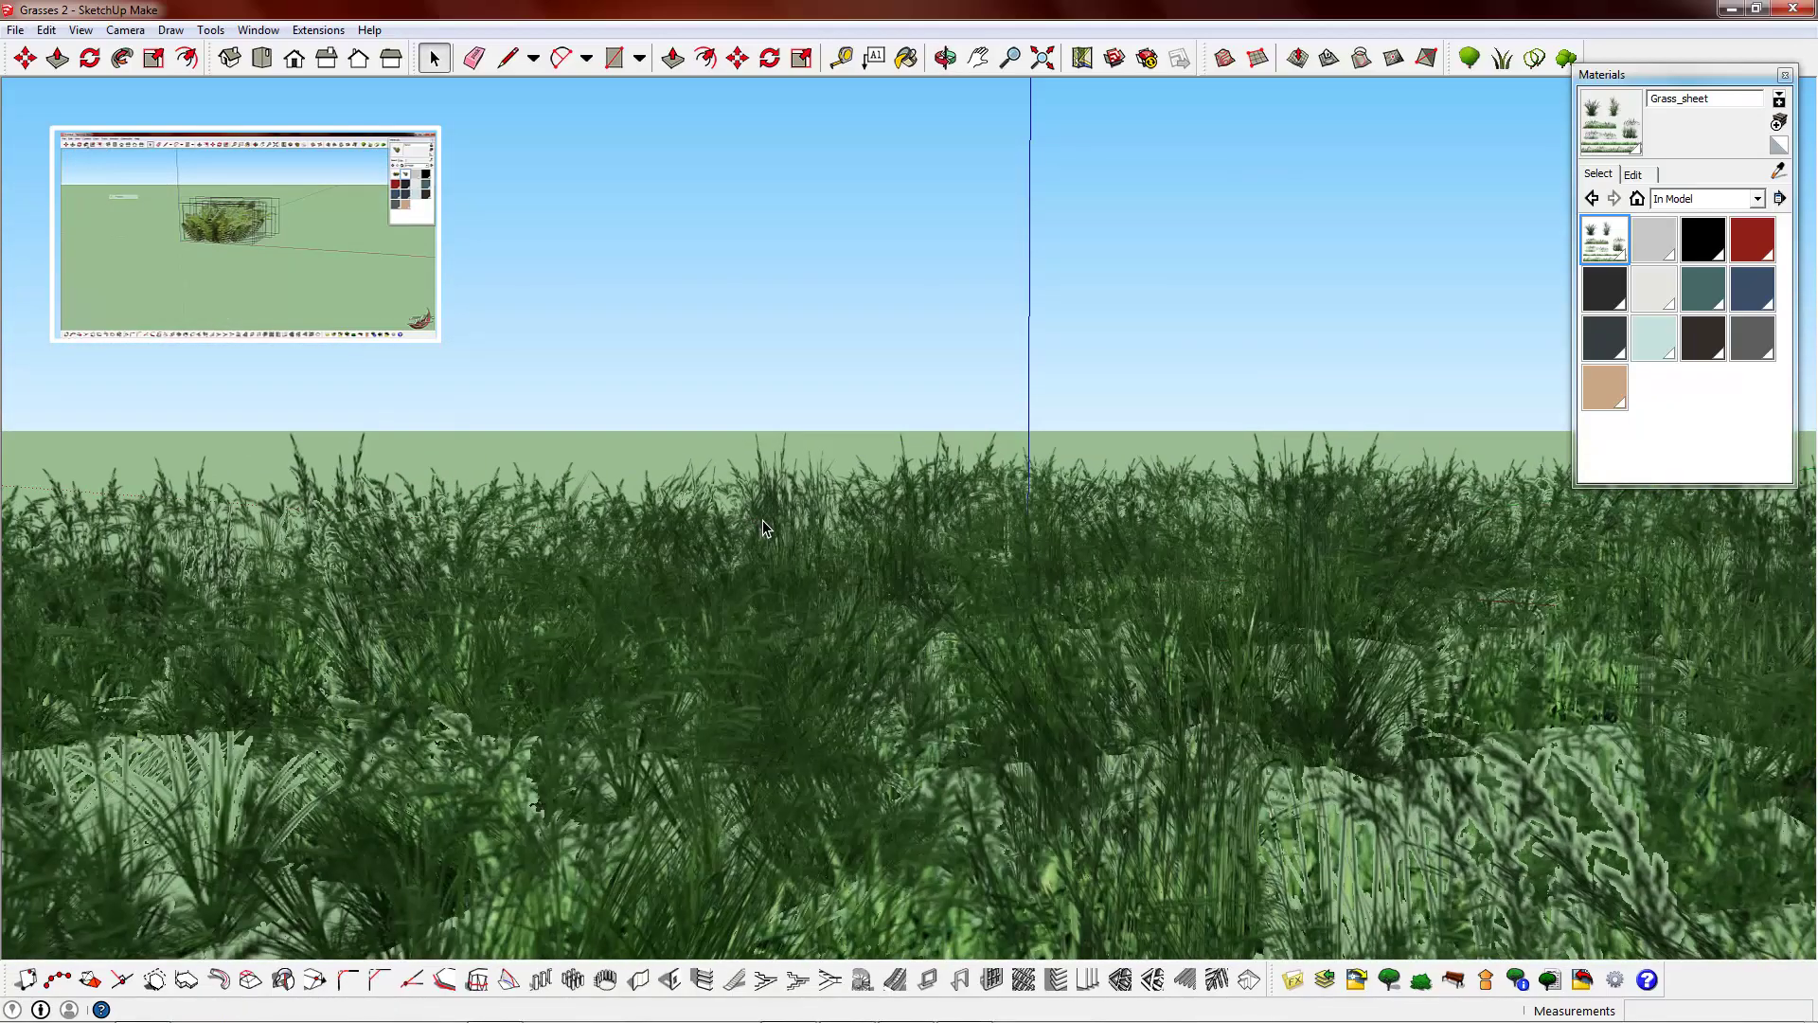